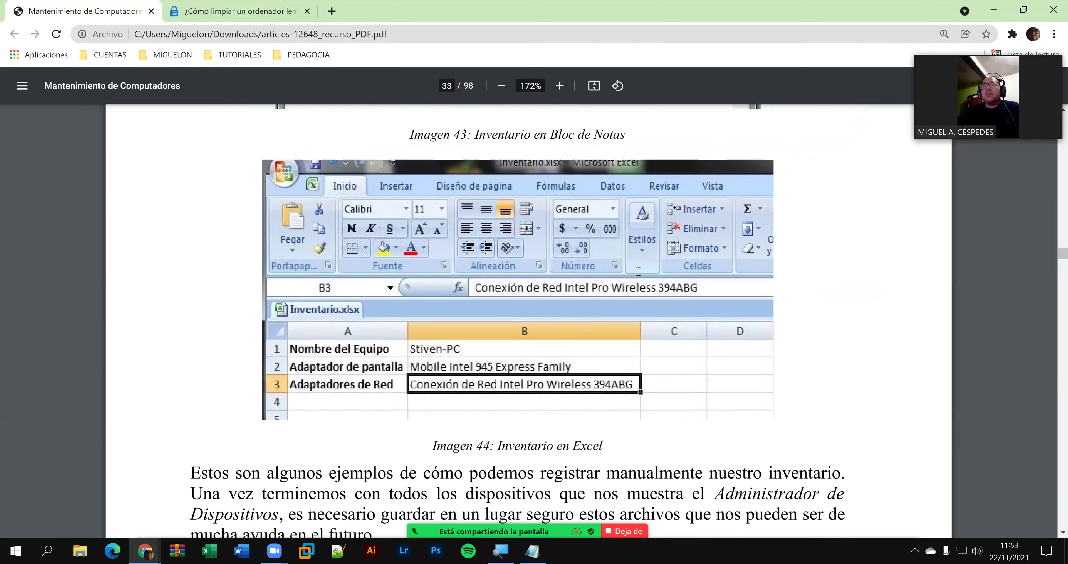
scroll(634, 289, up, 10)
- Scroll the PDF to the Imagen 42 Device Manager page, then show the desktop
scroll(632, 289, down, 5)
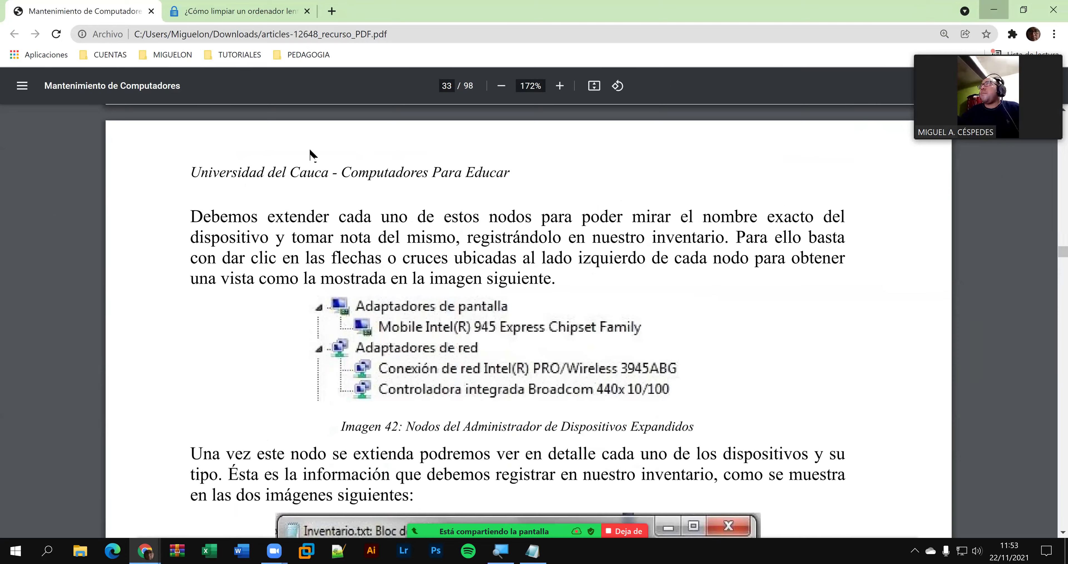
key(super+d)
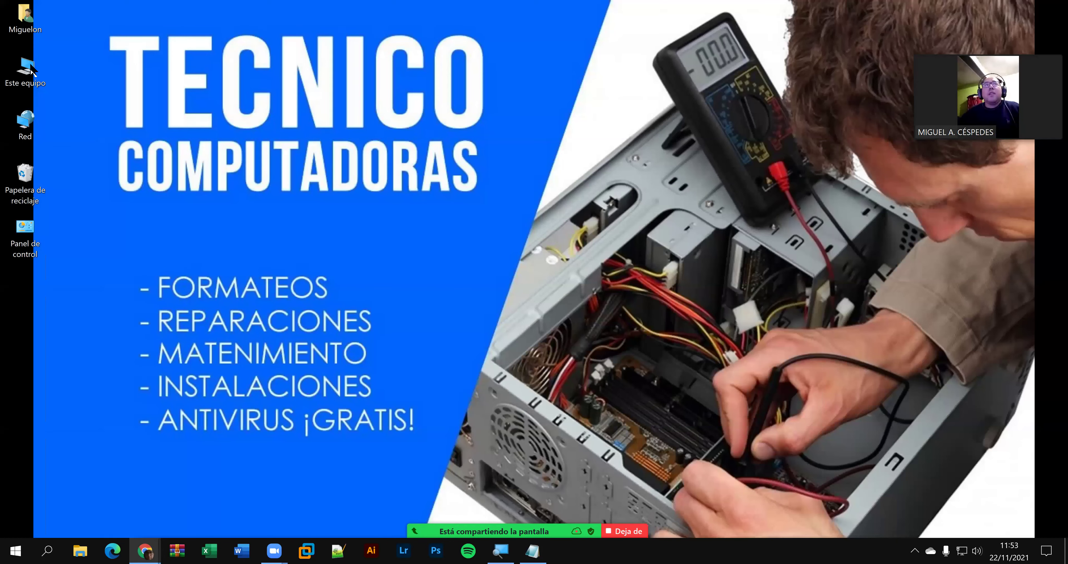
- Open the desktop Personalization settings, look through them, and close them
right_click(30, 65)
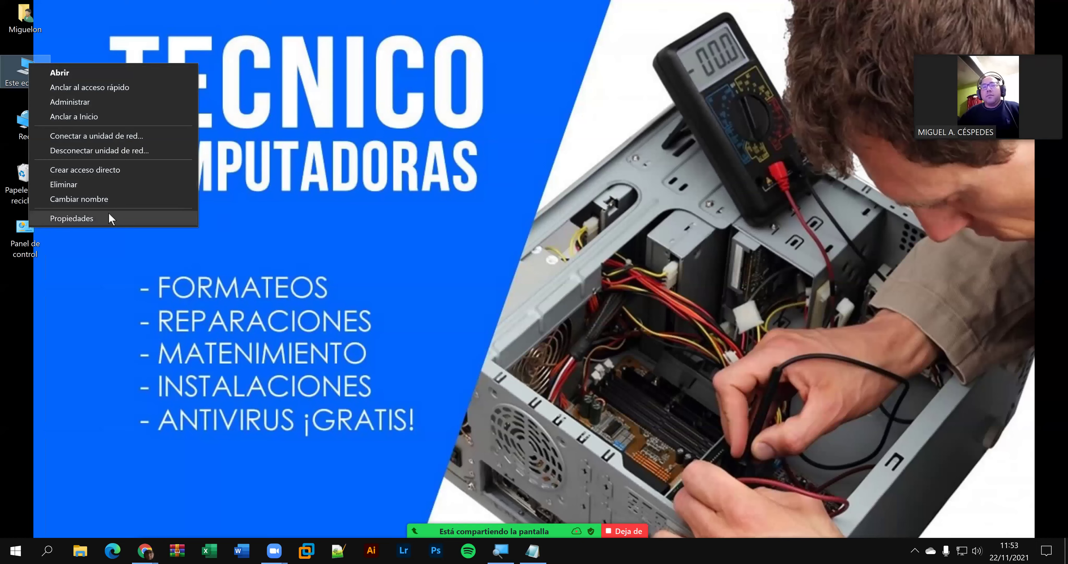
right_click(377, 131)
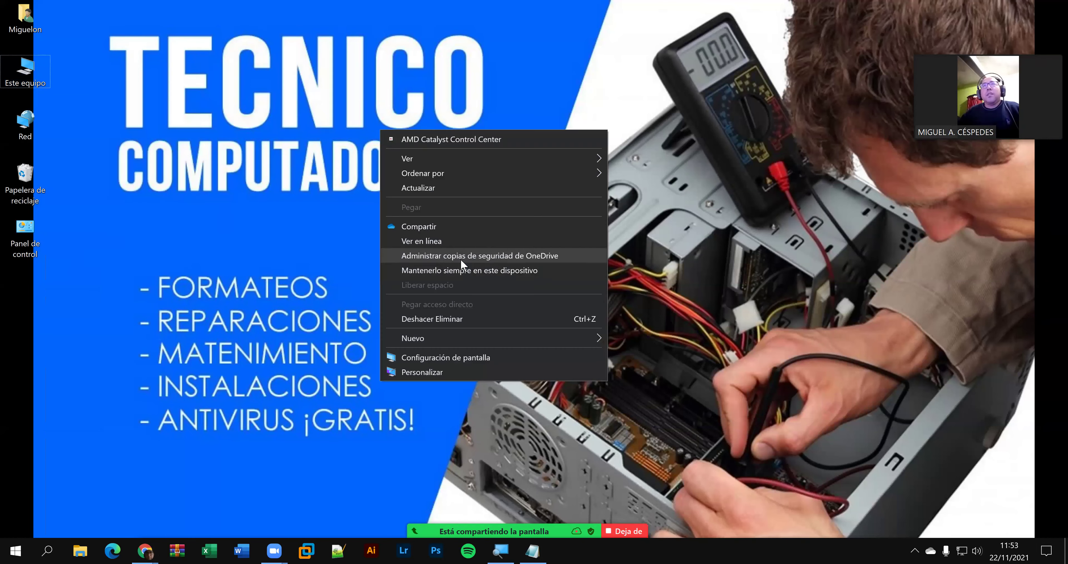
click(452, 370)
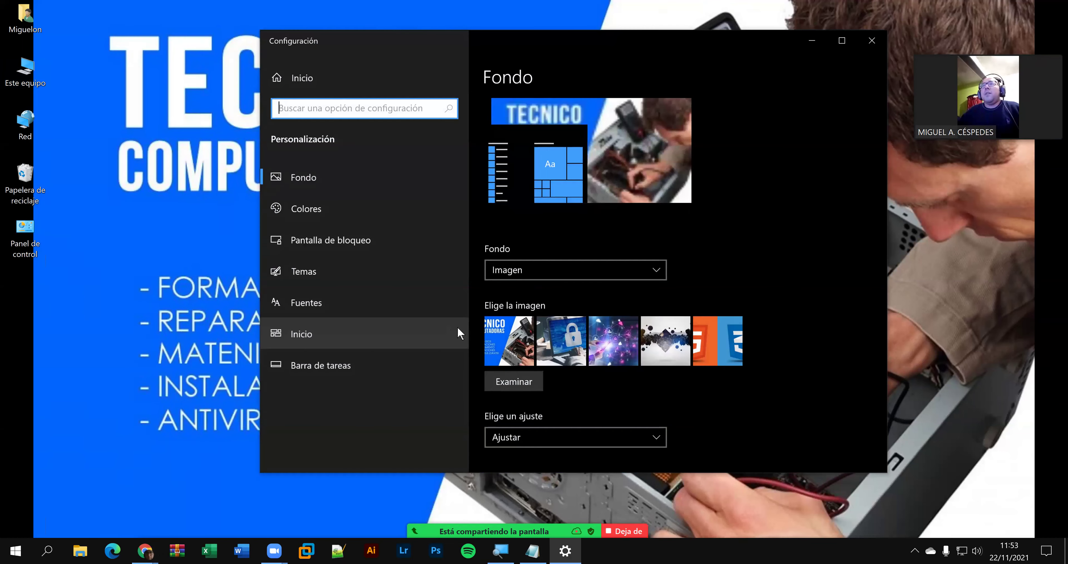
scroll(526, 373, down, 3)
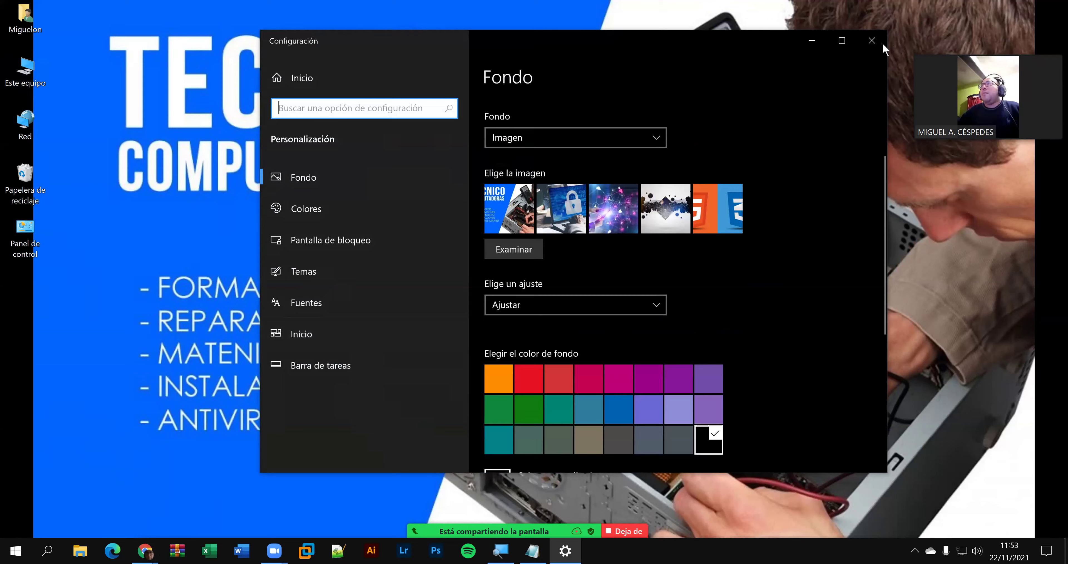
click(872, 40)
- Check the display scale options in Display settings, then bring up the Este equipo menu
right_click(450, 20)
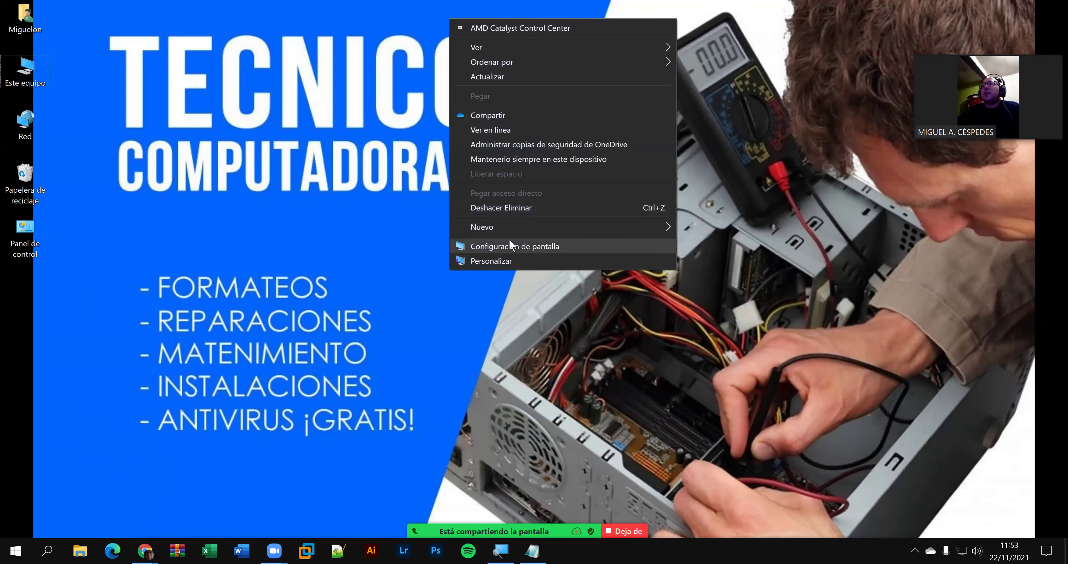
click(509, 241)
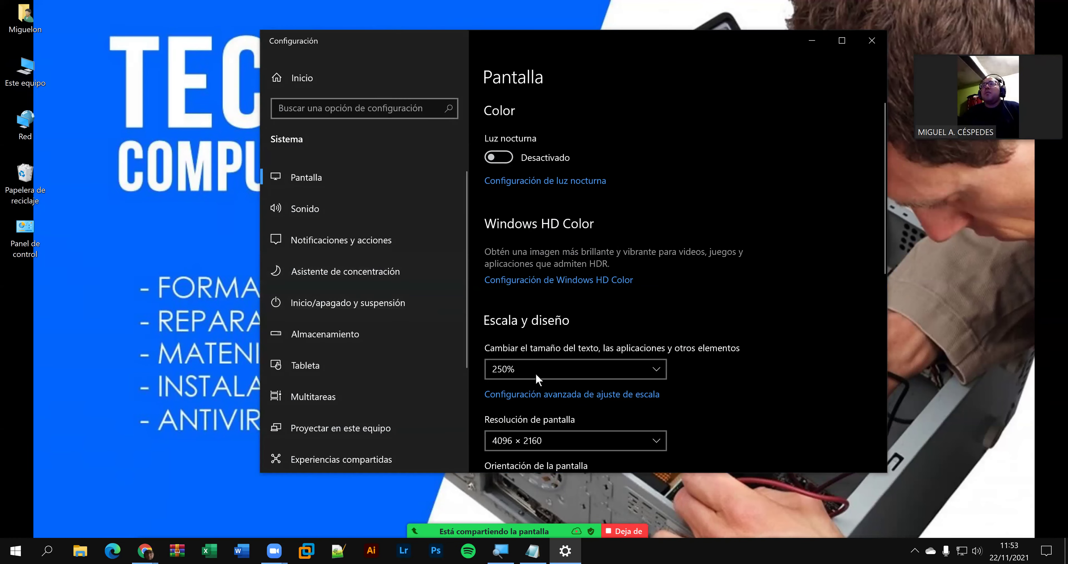
click(535, 374)
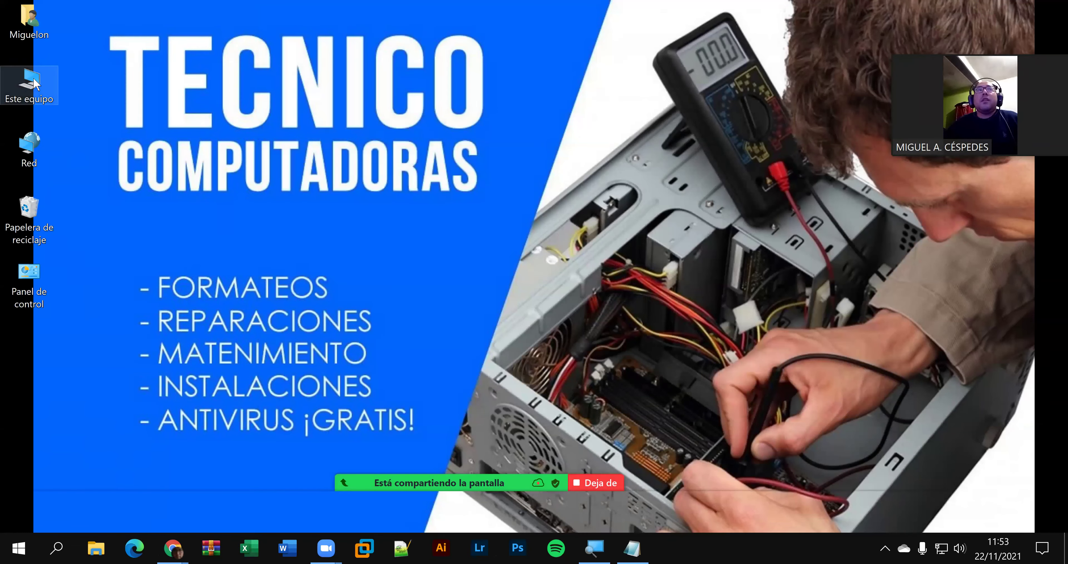
right_click(34, 84)
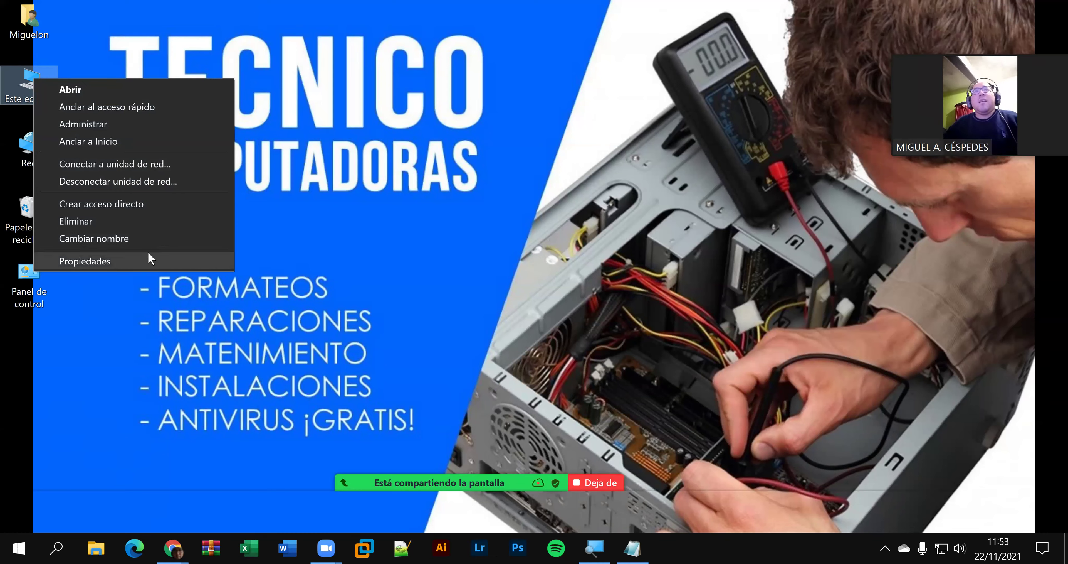
- Open Este equipo's Propiedades to see the Acerca de specs, including 16.0 GB RAM
click(85, 257)
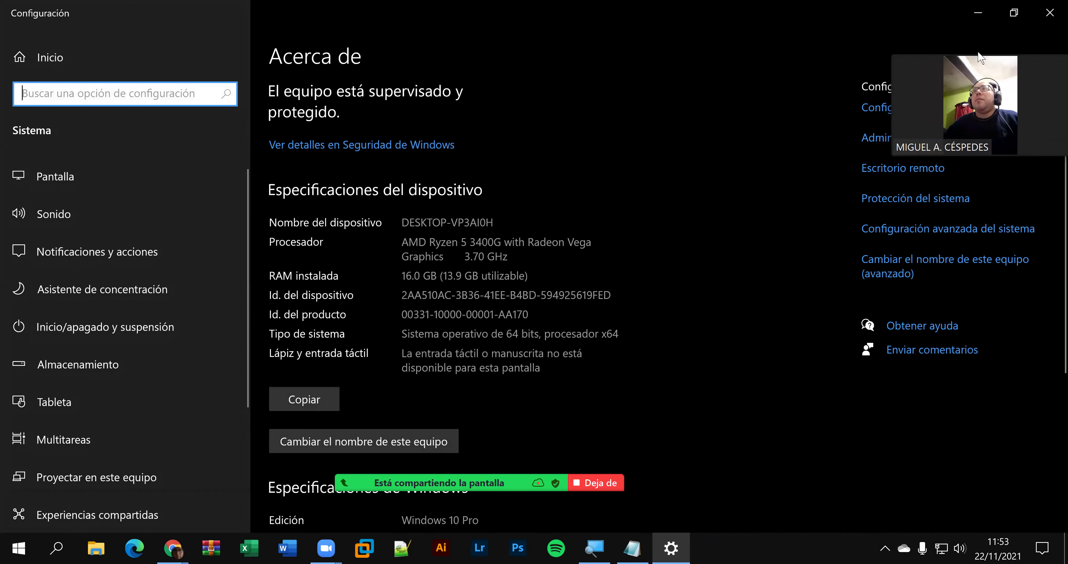
mouse_move(980, 57)
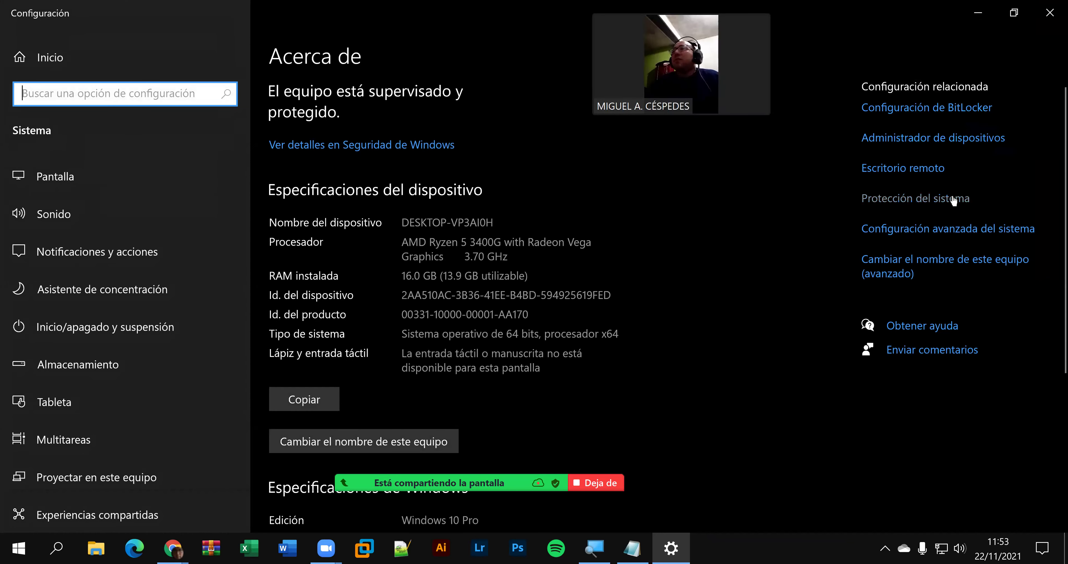
click(905, 138)
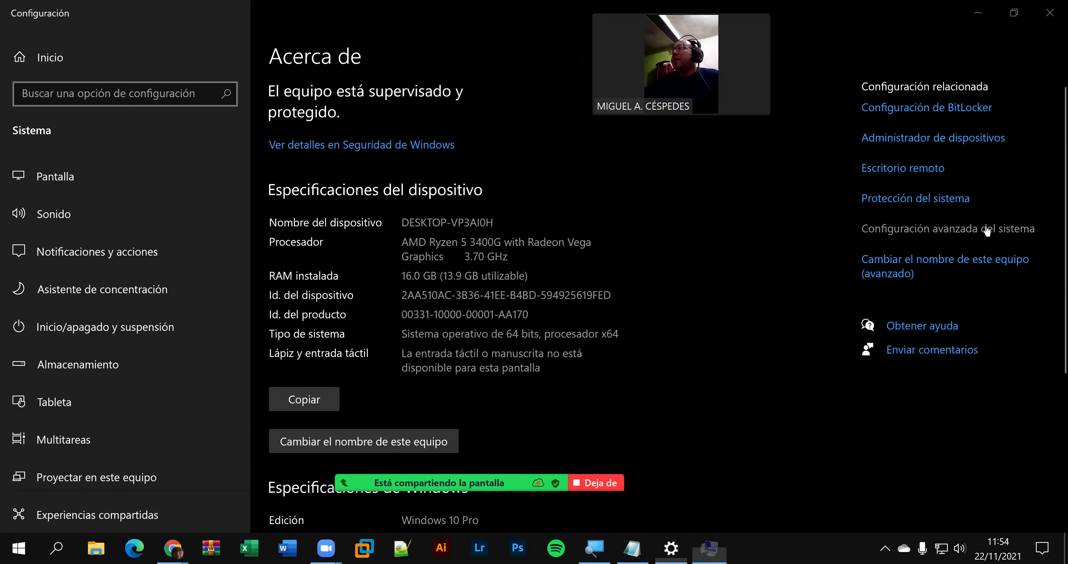
- Open Advanced system settings, move the dialog, and view then close Performance options
click(988, 231)
drag(78, 32, 341, 120)
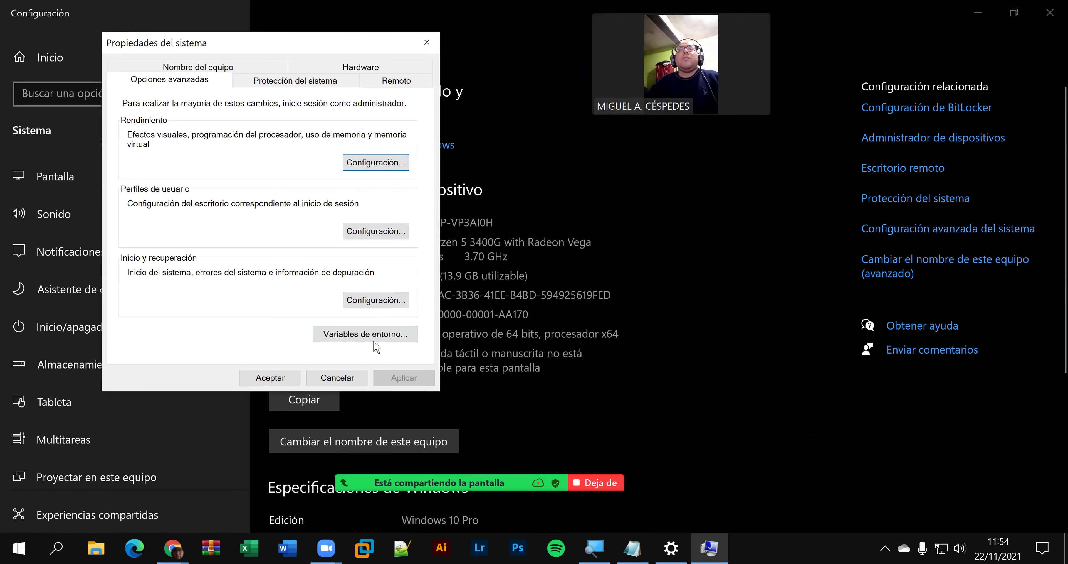
click(380, 165)
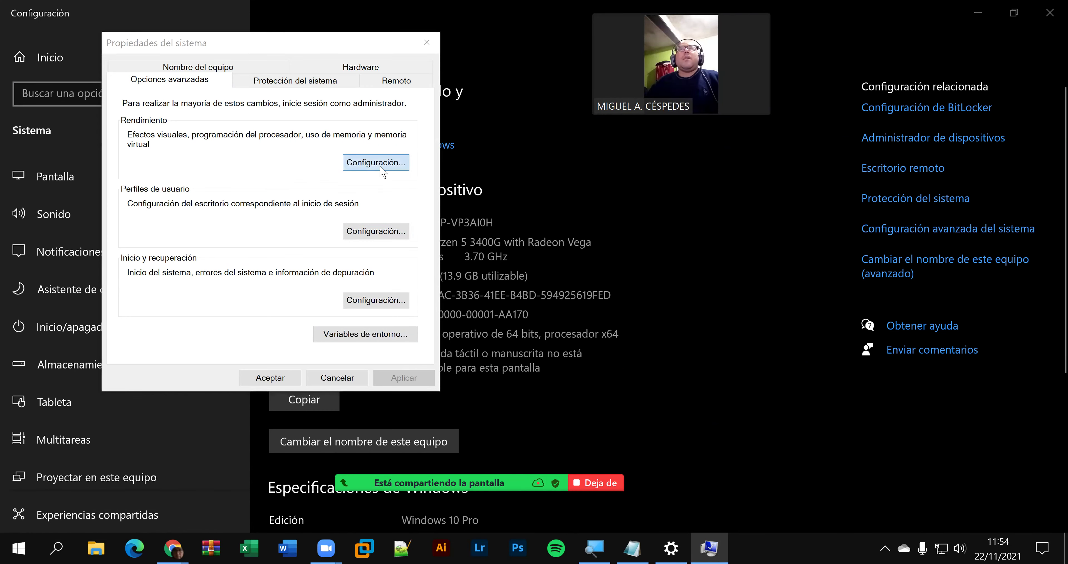
click(425, 43)
- Browse the Computer name, Remote and System protection tabs, close the dialog, and open Device Manager
click(227, 69)
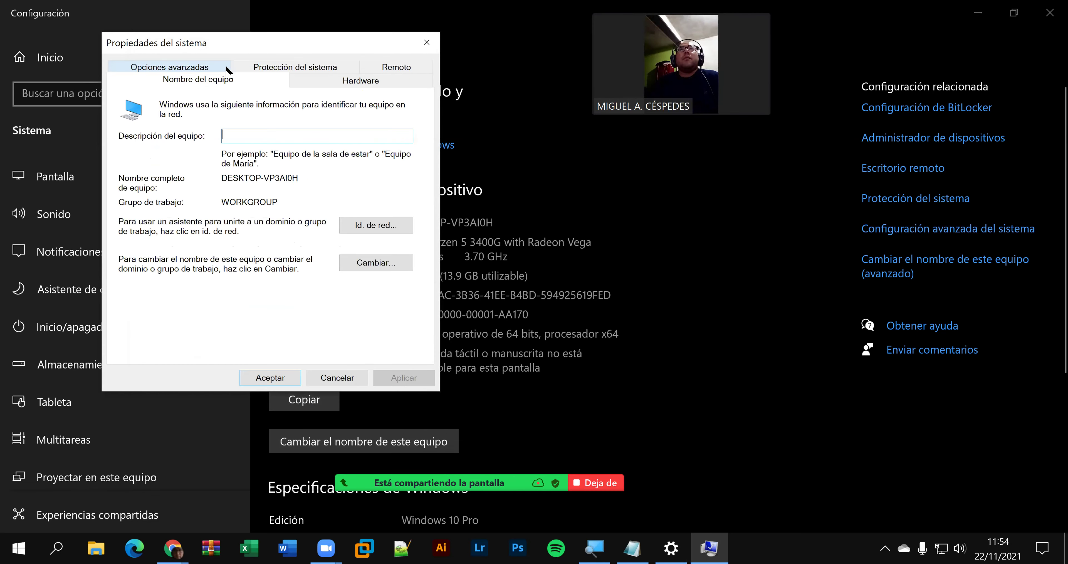
click(362, 71)
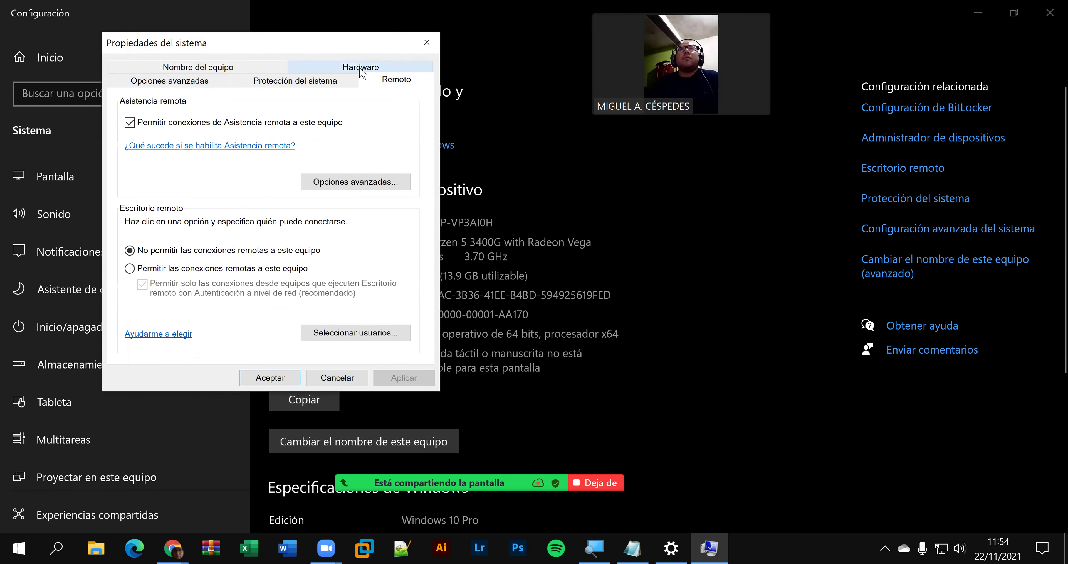
click(319, 83)
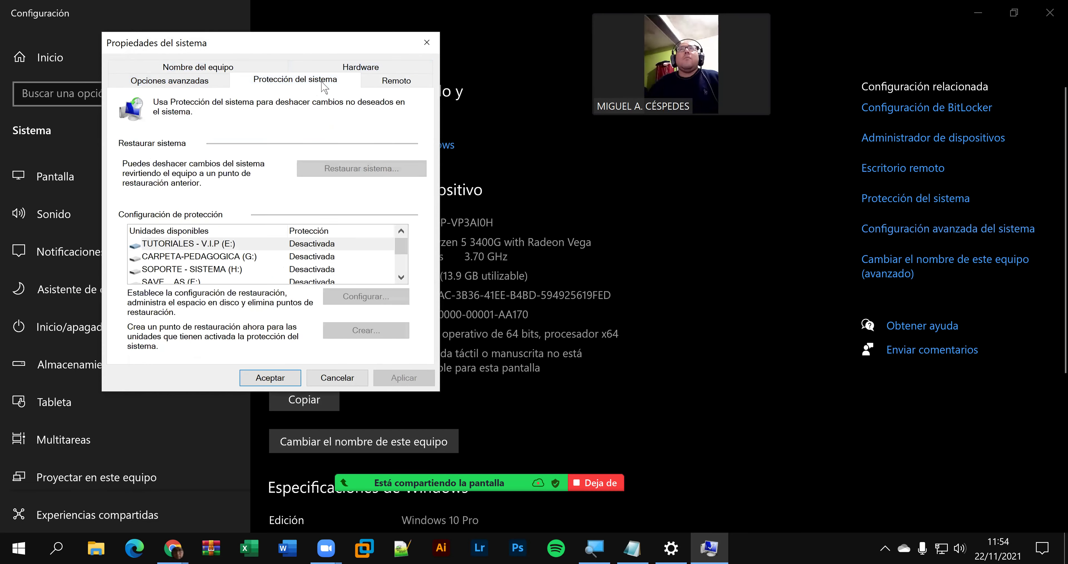
click(206, 82)
click(395, 85)
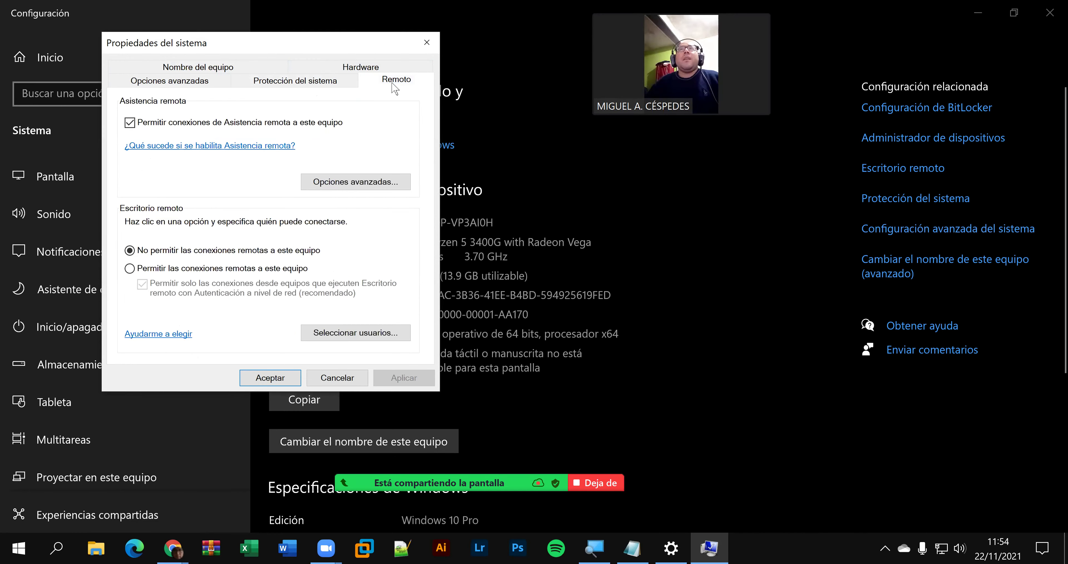
click(427, 42)
click(989, 139)
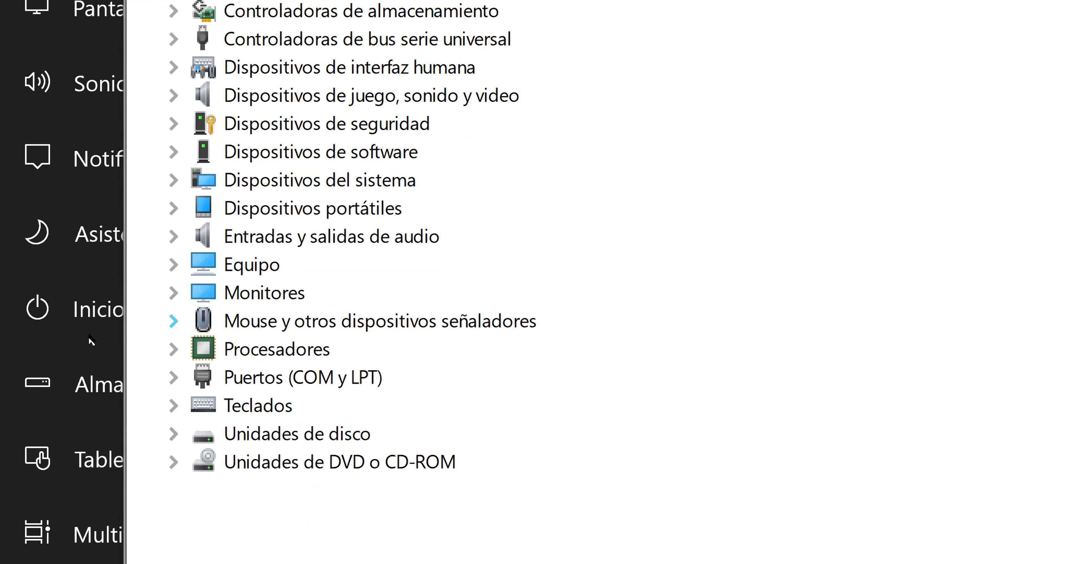
- Expand and collapse the mouse category, minimize Settings, and maximize Device Manager
key(Right)
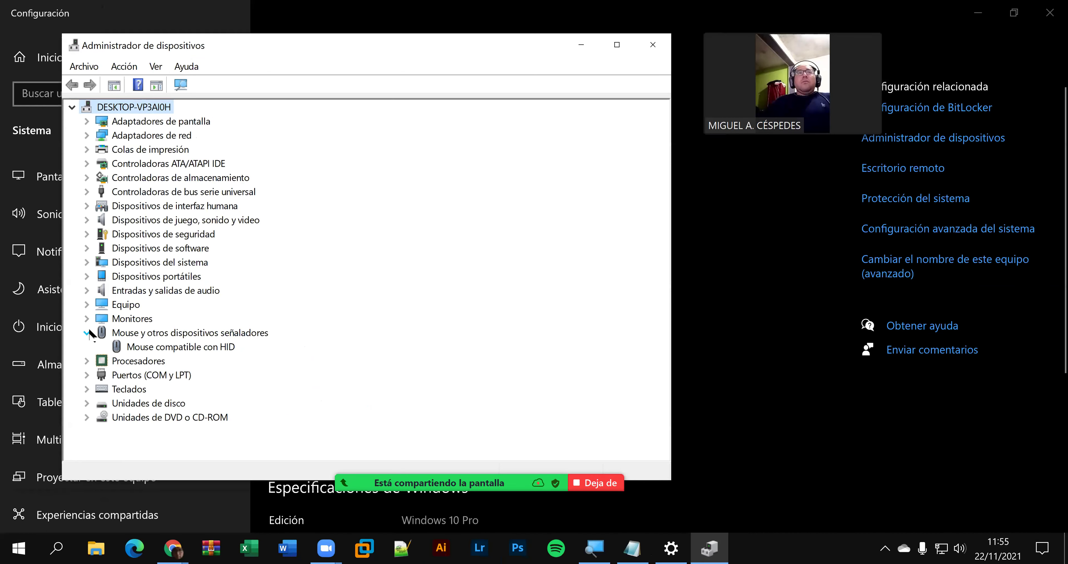
click(87, 334)
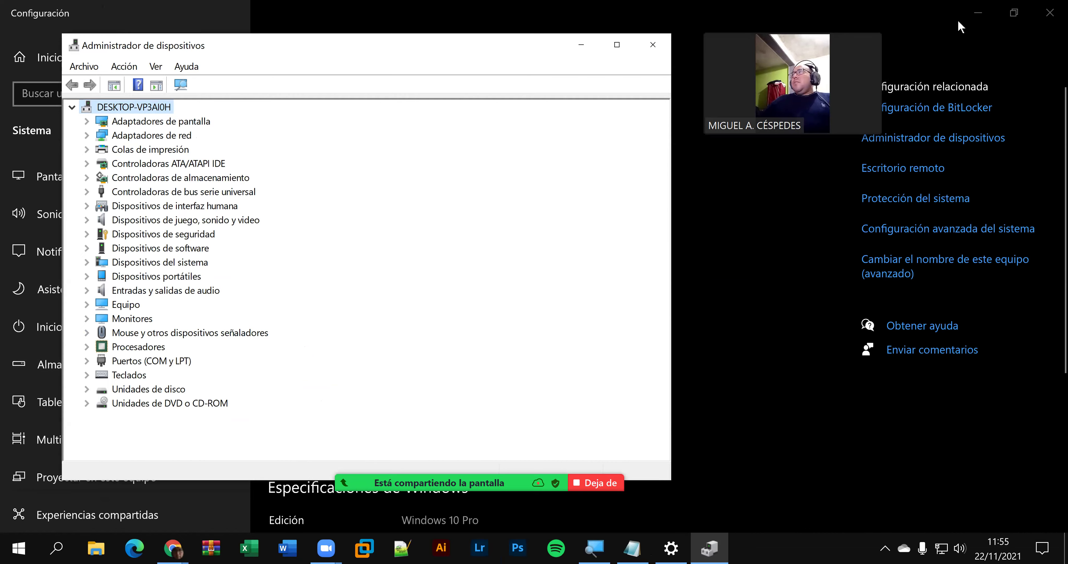
click(980, 22)
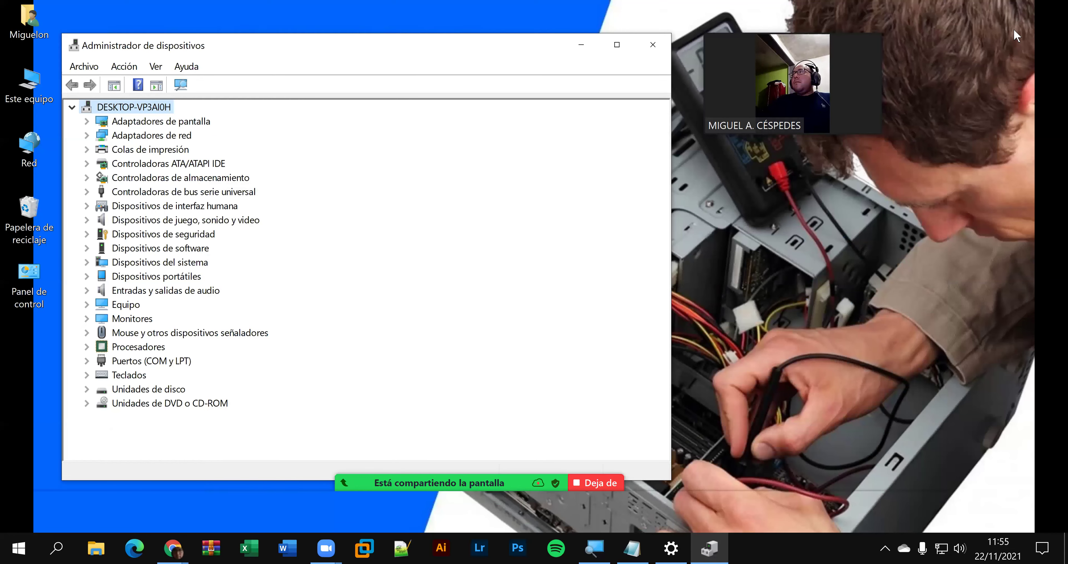
double_click(437, 46)
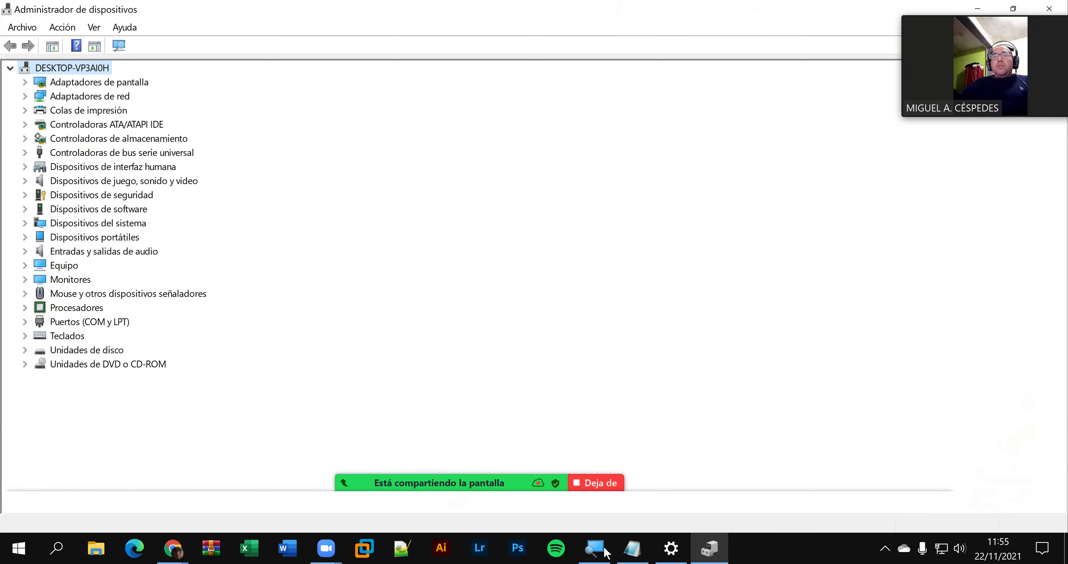
- Close the Magnifier app and bring up the Start search
mouse_move(757, 474)
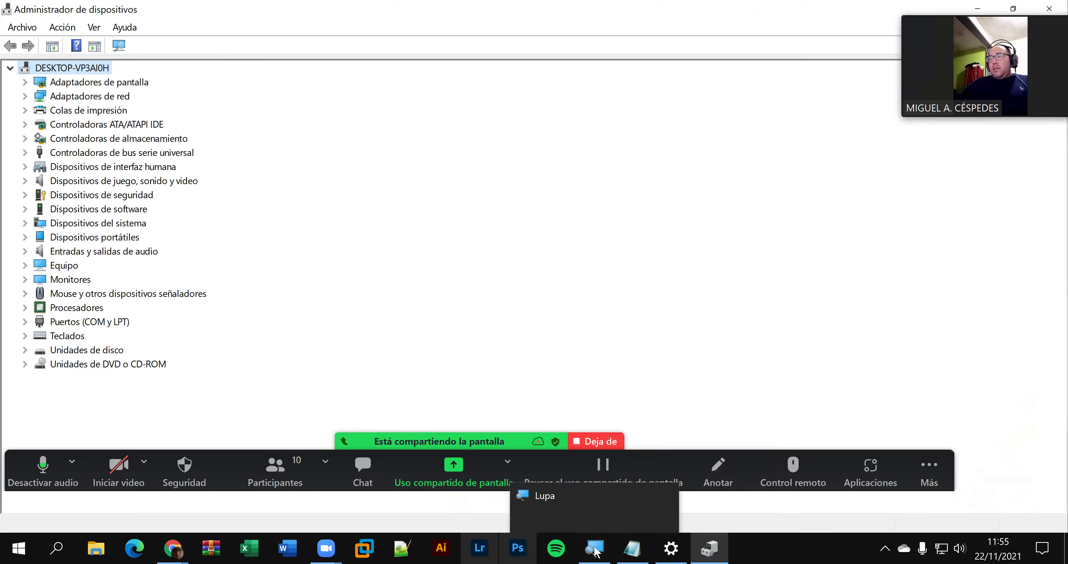
mouse_move(549, 493)
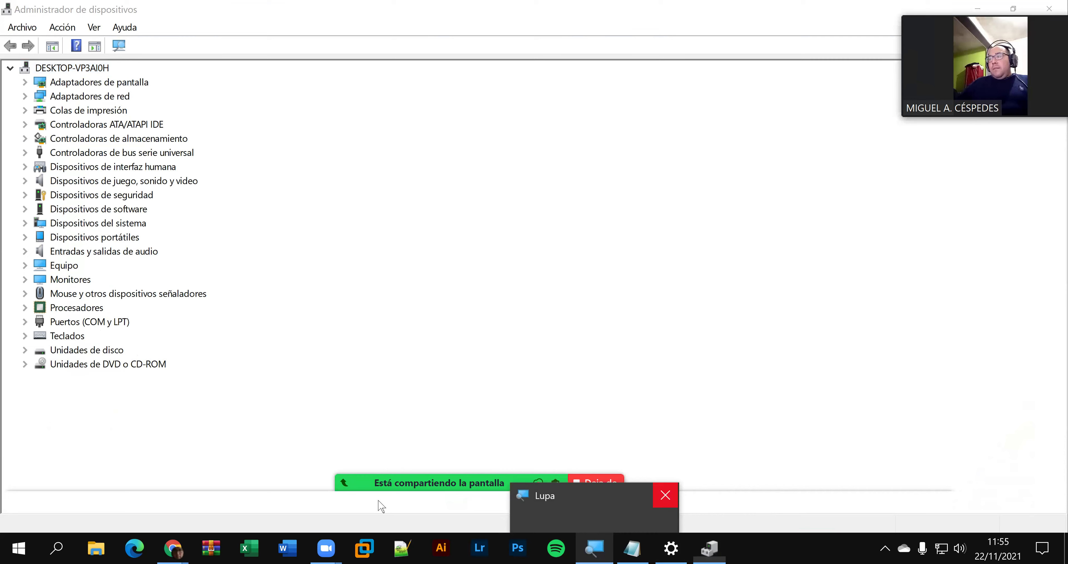
key(super+Escape)
key(super)
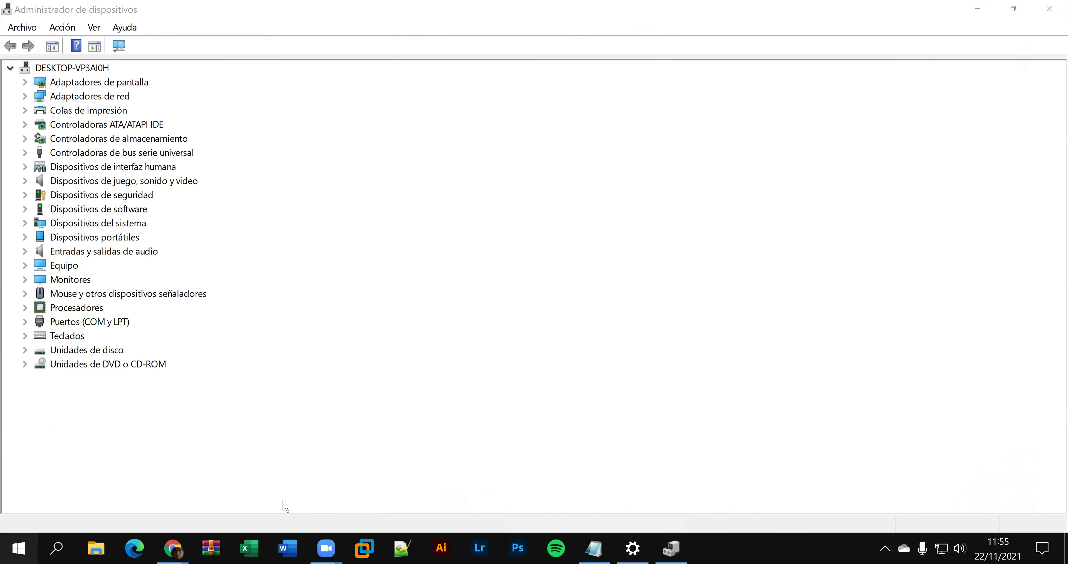
- Launch Snipping Tool via 're', capture the whole Device Manager screen, and choose Guardar como
text(re)
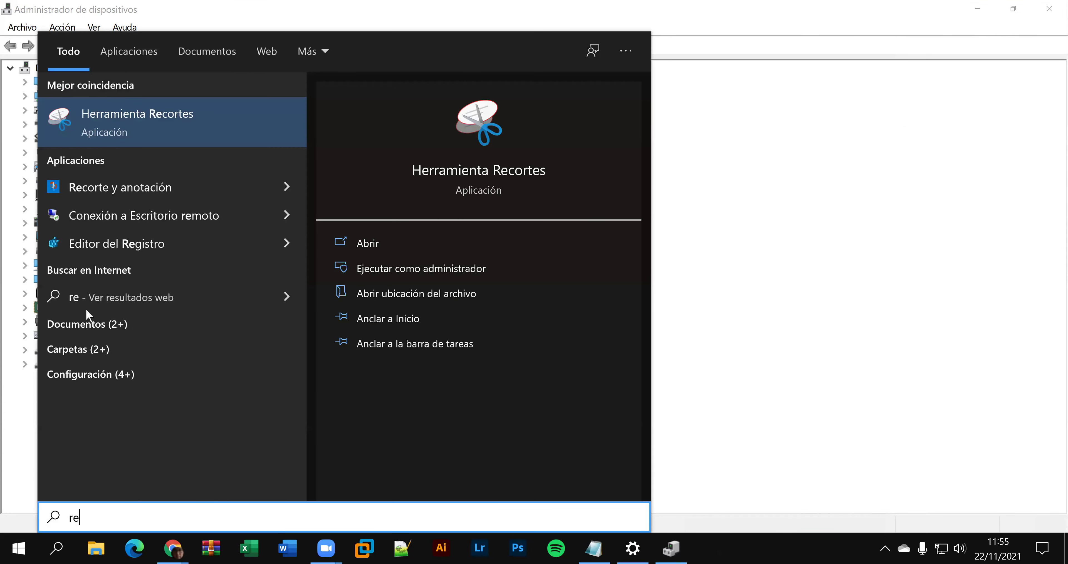
click(207, 133)
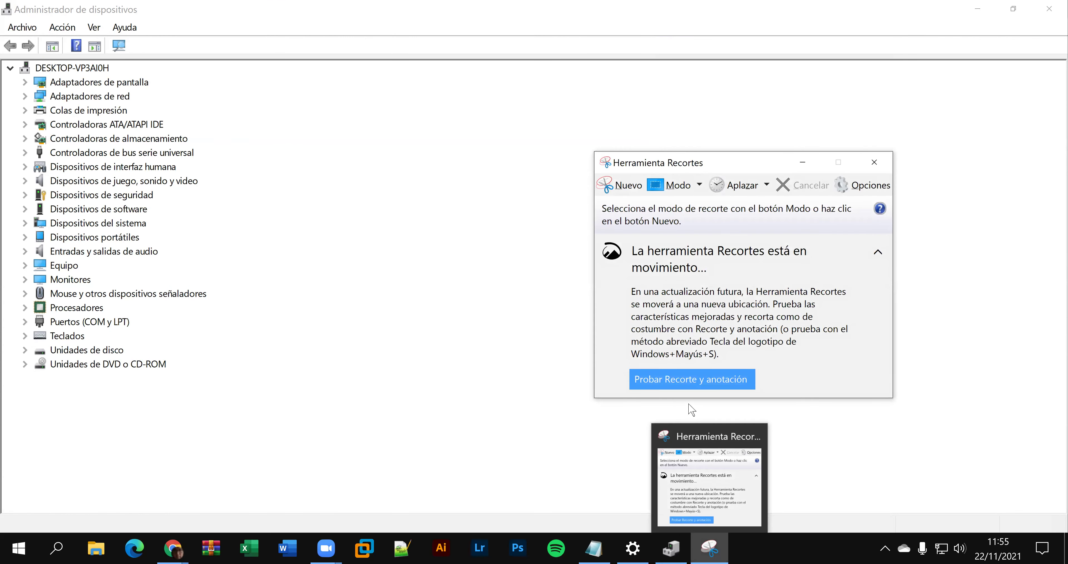
click(623, 185)
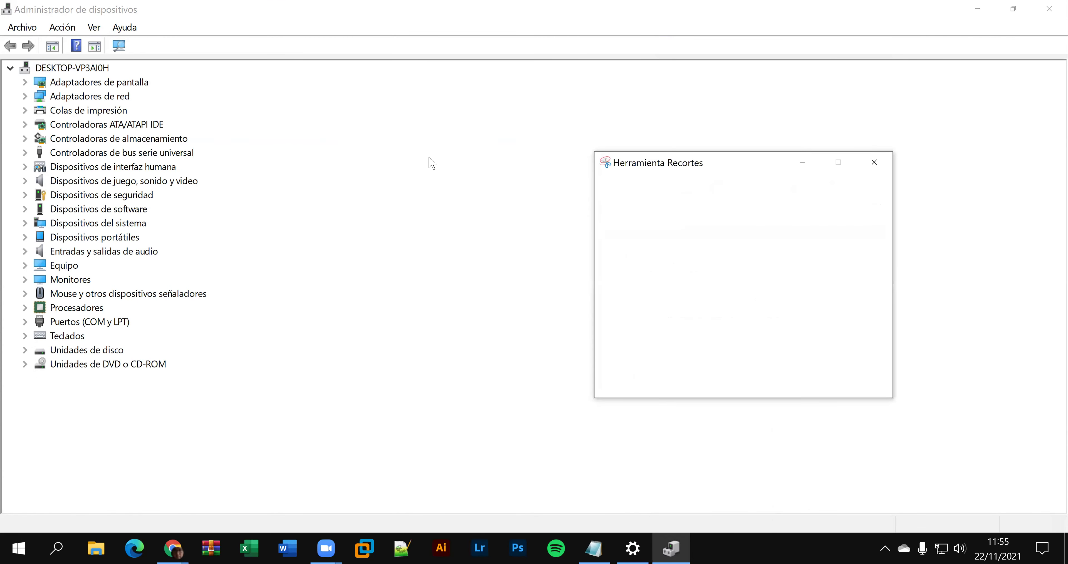
drag(8, 8, 1060, 555)
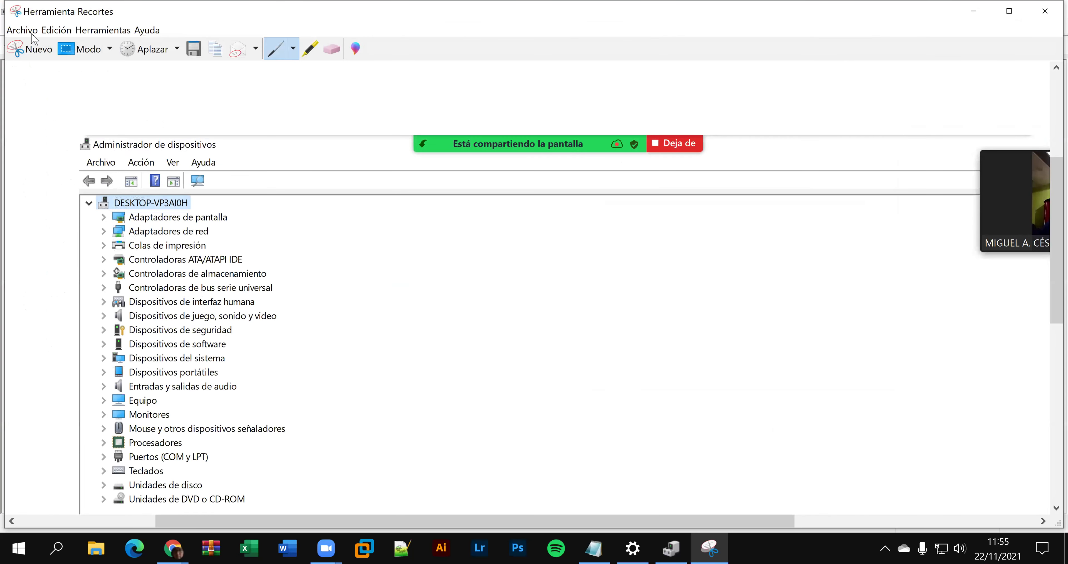
click(25, 31)
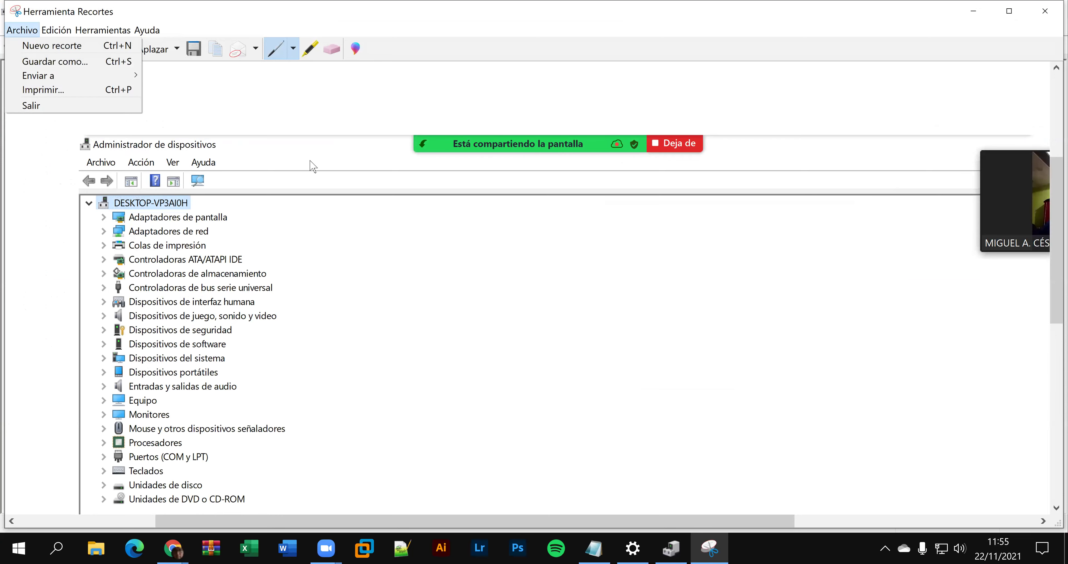
click(54, 61)
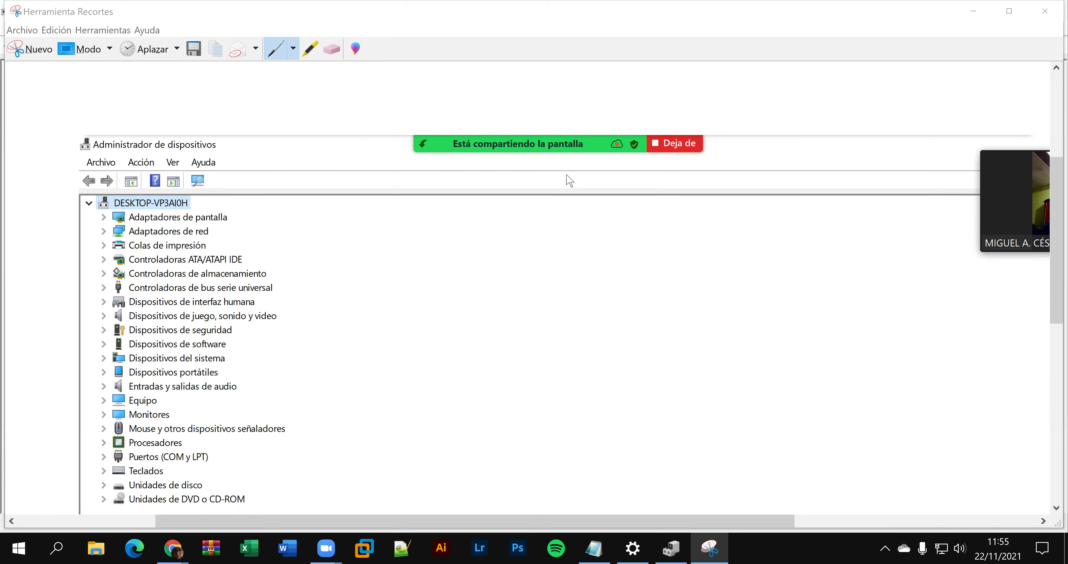
- Create a Desktop folder named 'EVIDENCIAS DE REPARACIÓN DE PC _' followed by the author's name
scroll(140, 186, up, 4)
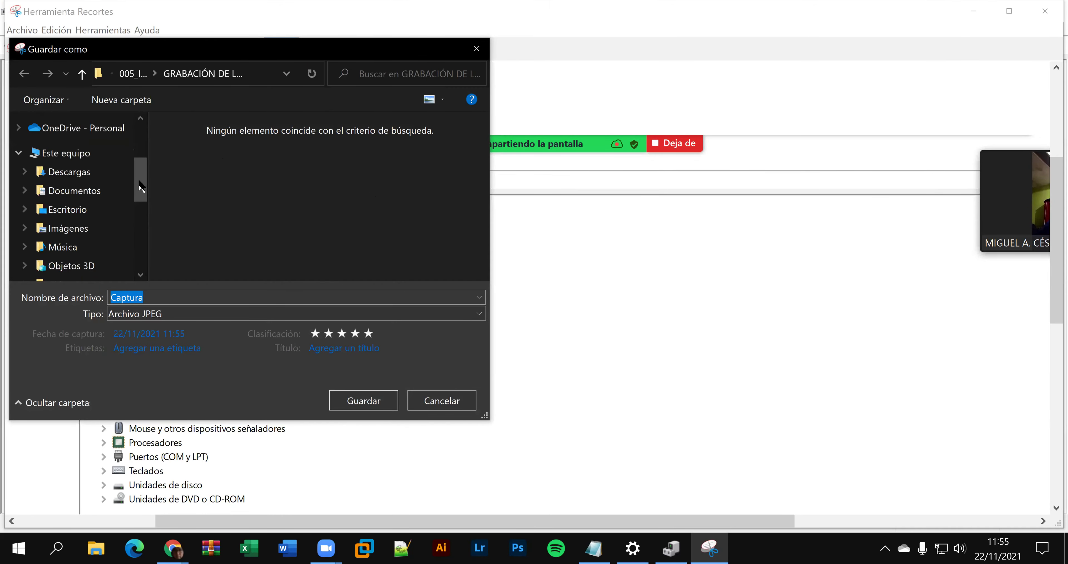
click(85, 210)
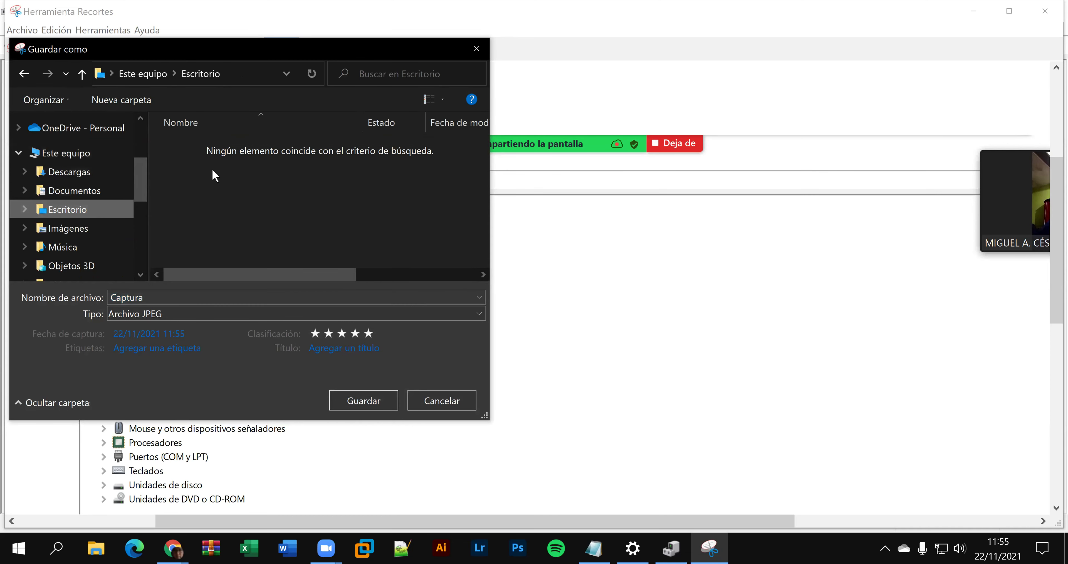
click(121, 99)
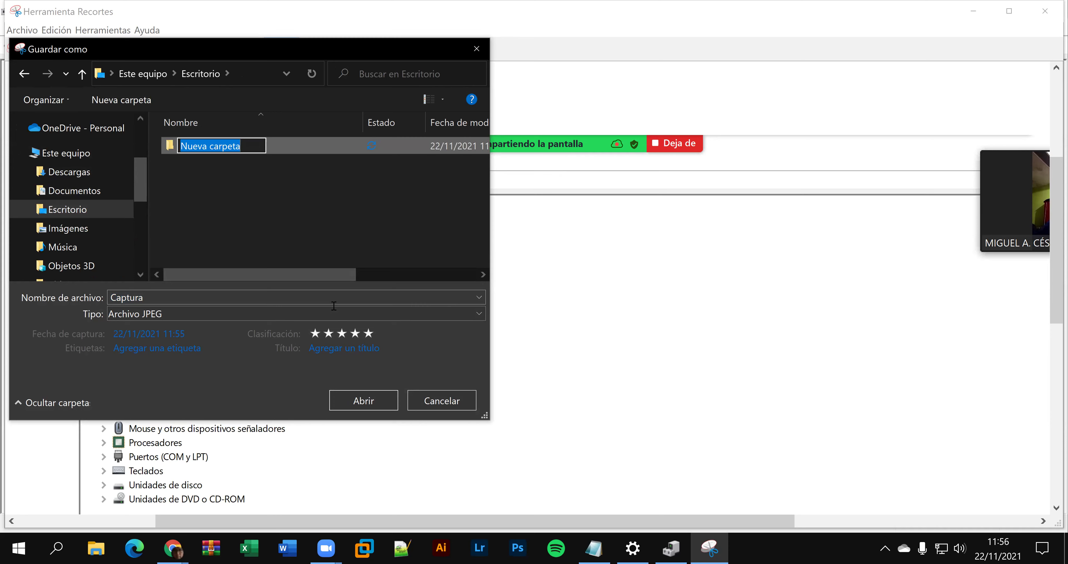
text(EVIDE)
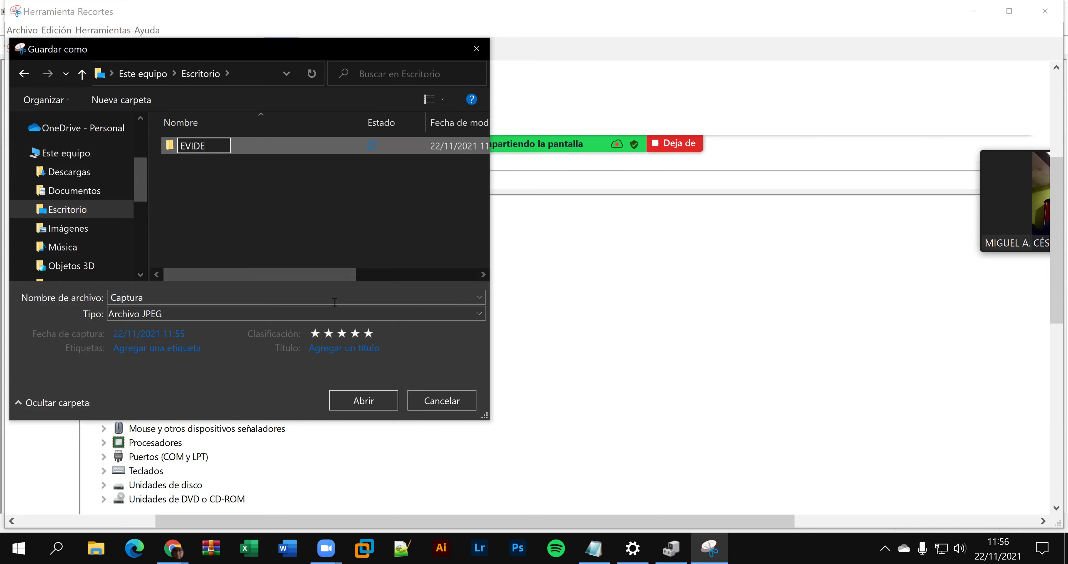
text(NCIAS DE )
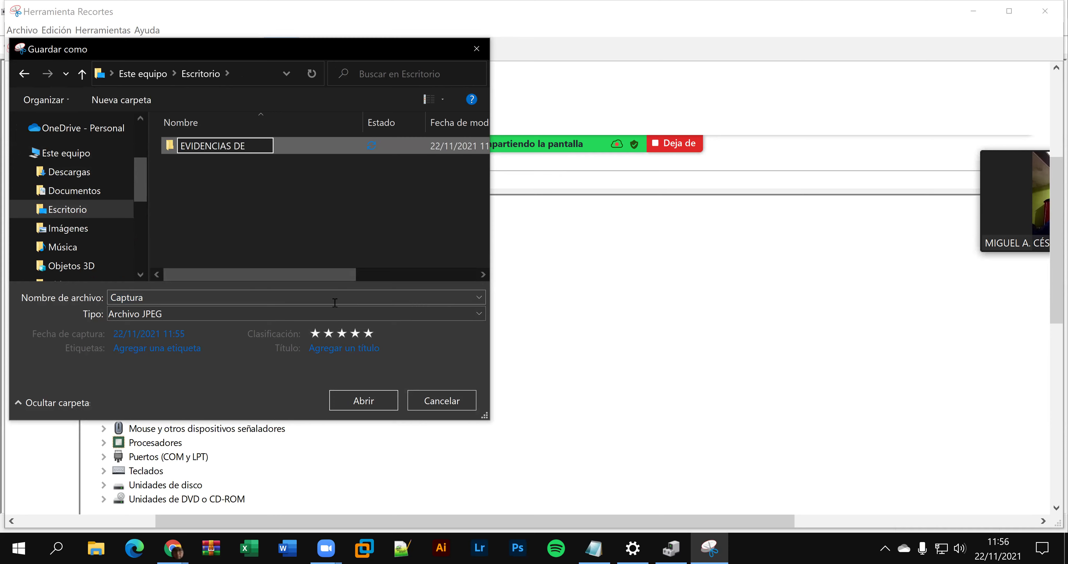
text(REPARAC)
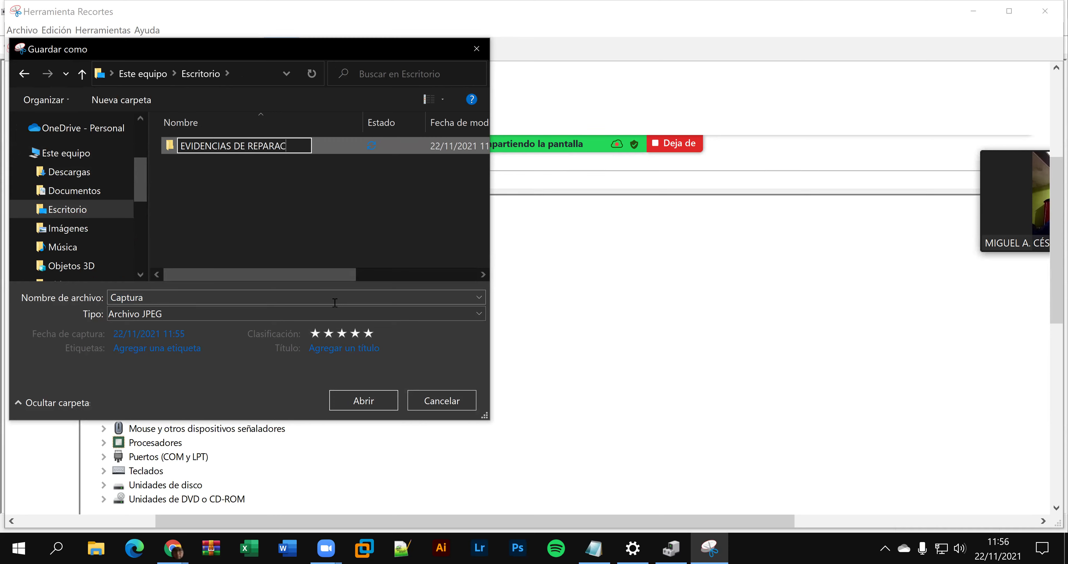
text(IÓN DE)
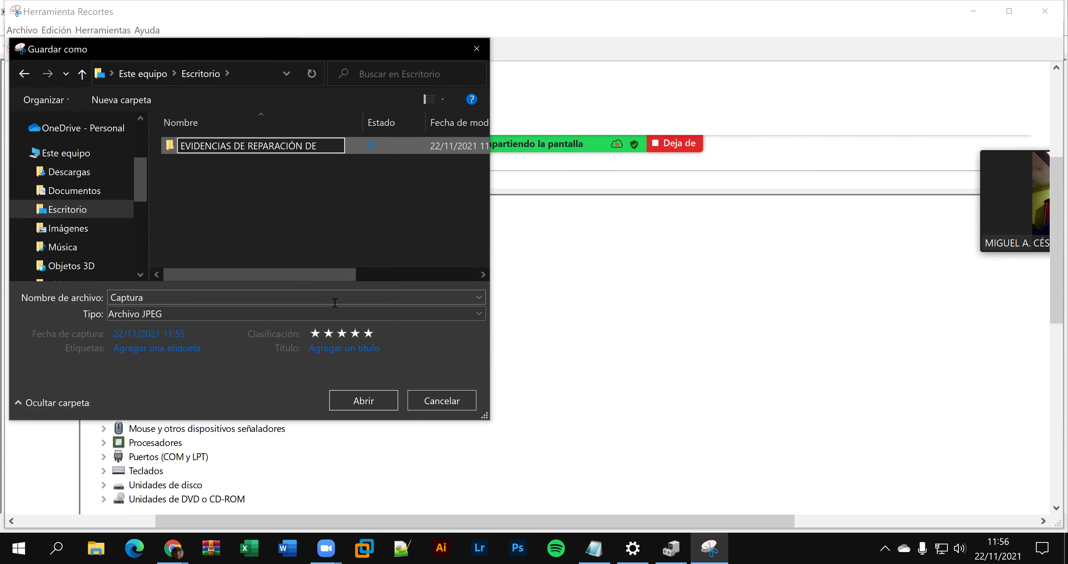
text( PC _ MIGUEL)
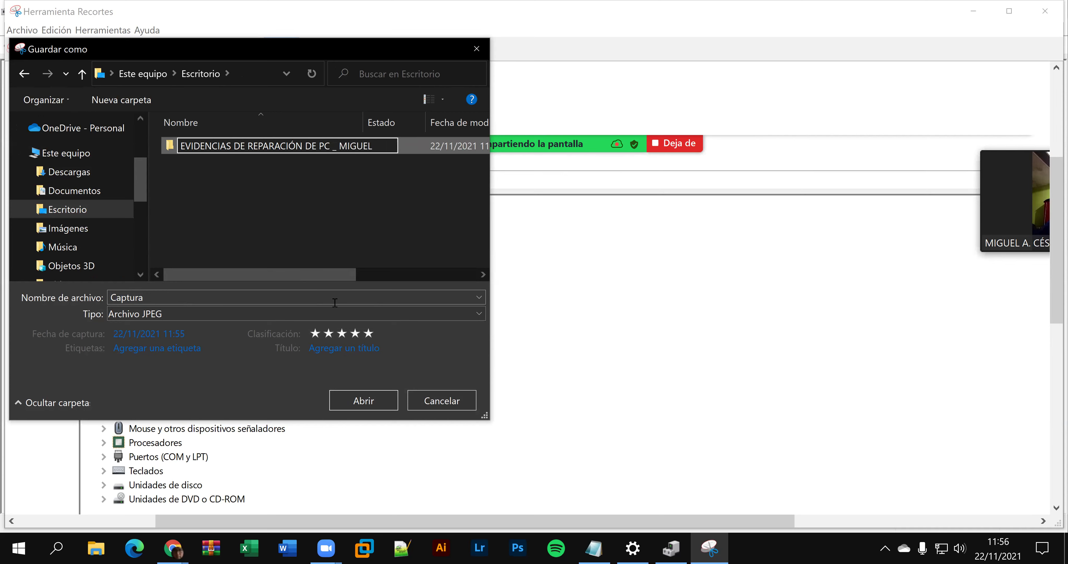
text( CP)
key(BackSpace)
text(ÉSPDES)
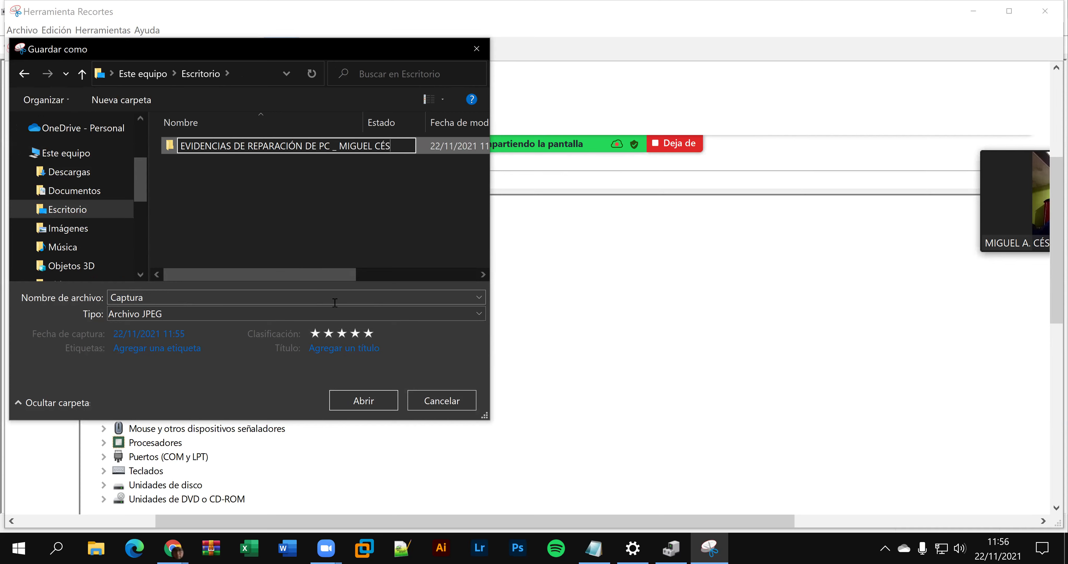
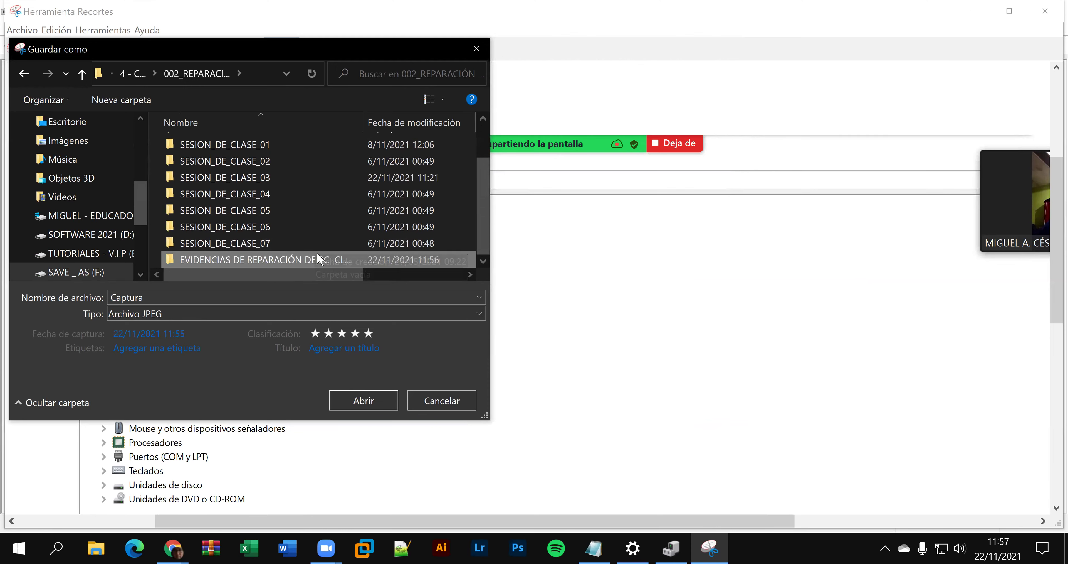
- Save the snip under the name EDIDENCIA_01 in the evidence folder
double_click(272, 298)
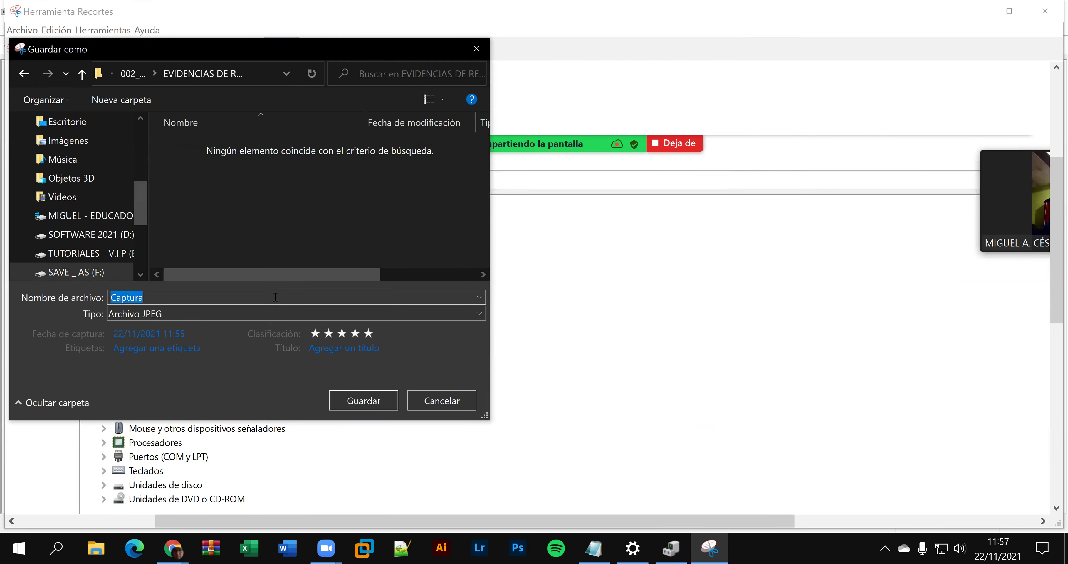
text(VE)
text(DENCI)
text(A_01)
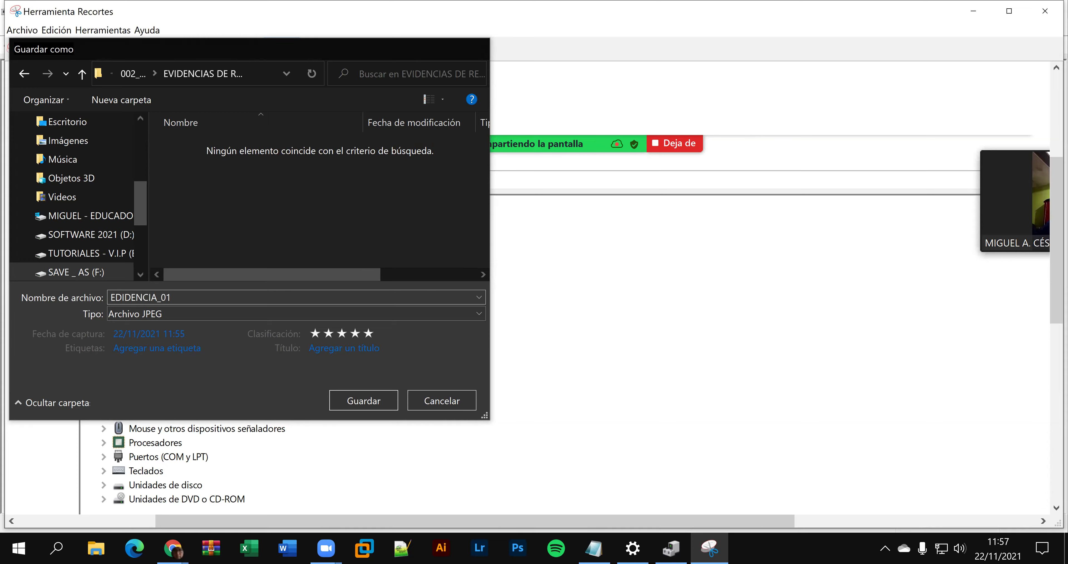
key(Return)
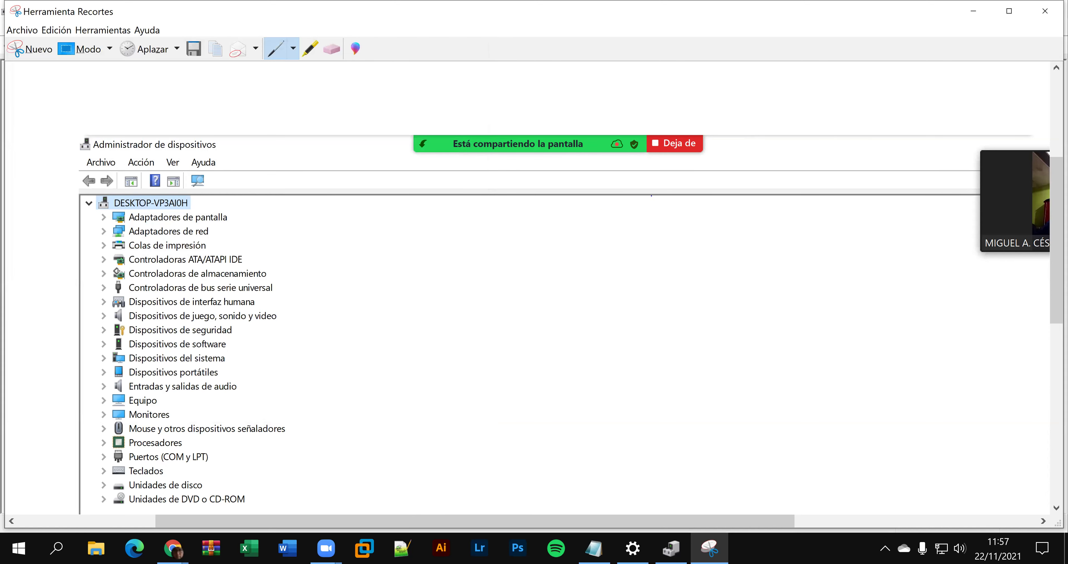
scroll(726, 125, down, 3)
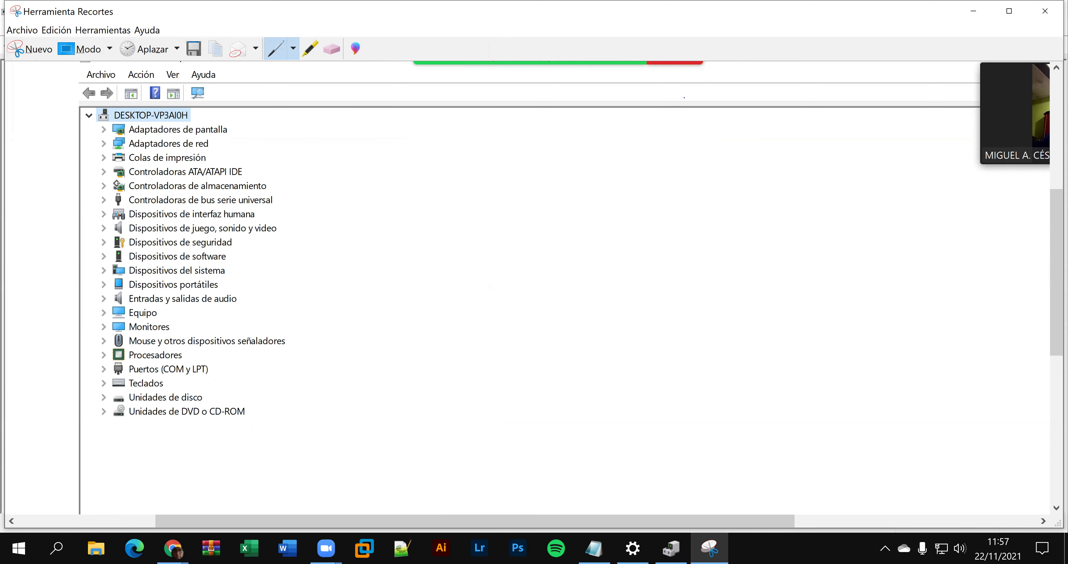
- Close Snipping Tool, Device Manager and Settings to reveal the desktop
click(1056, 9)
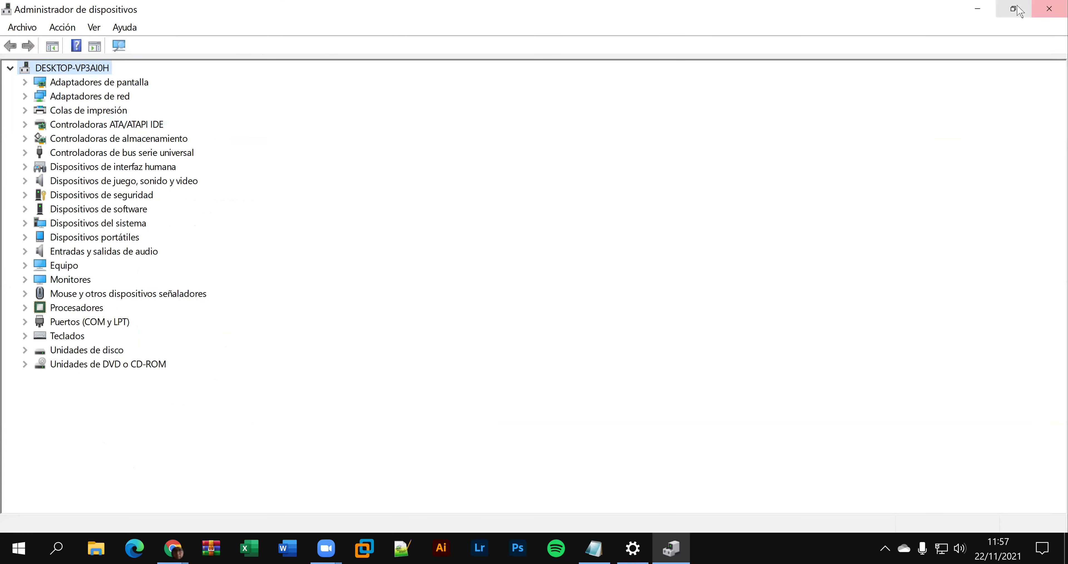
click(1057, 9)
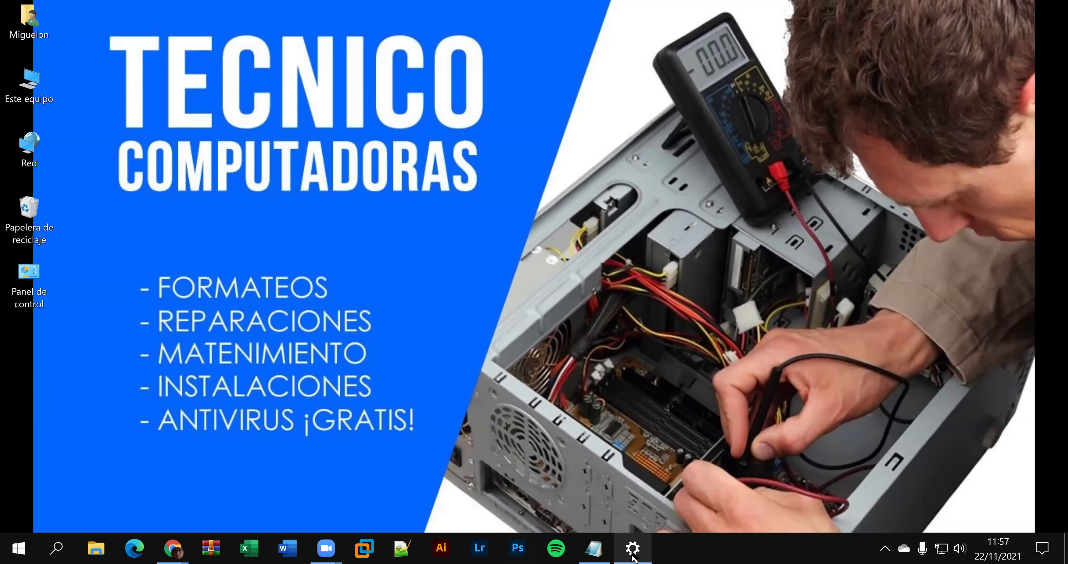
mouse_move(627, 555)
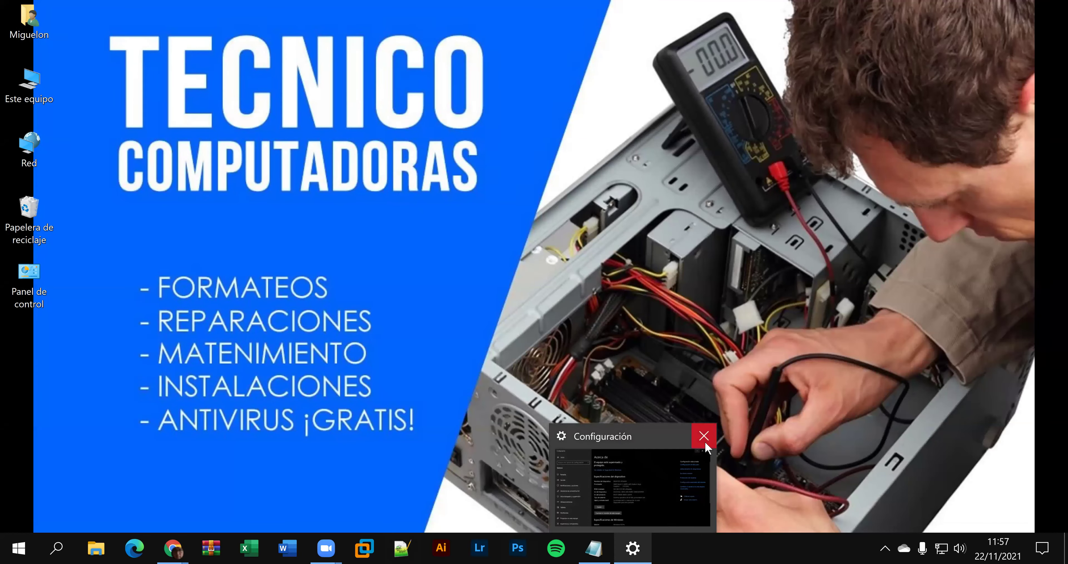
click(706, 435)
mouse_move(608, 543)
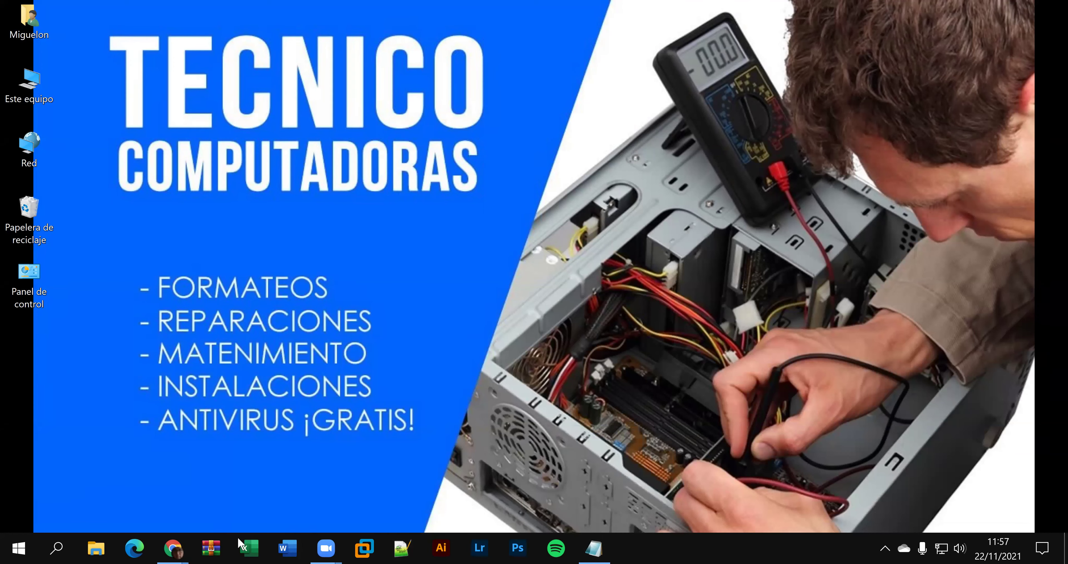
- Bring back the maintenance PDF and scroll to page 34's SIW inventory section
mouse_move(173, 547)
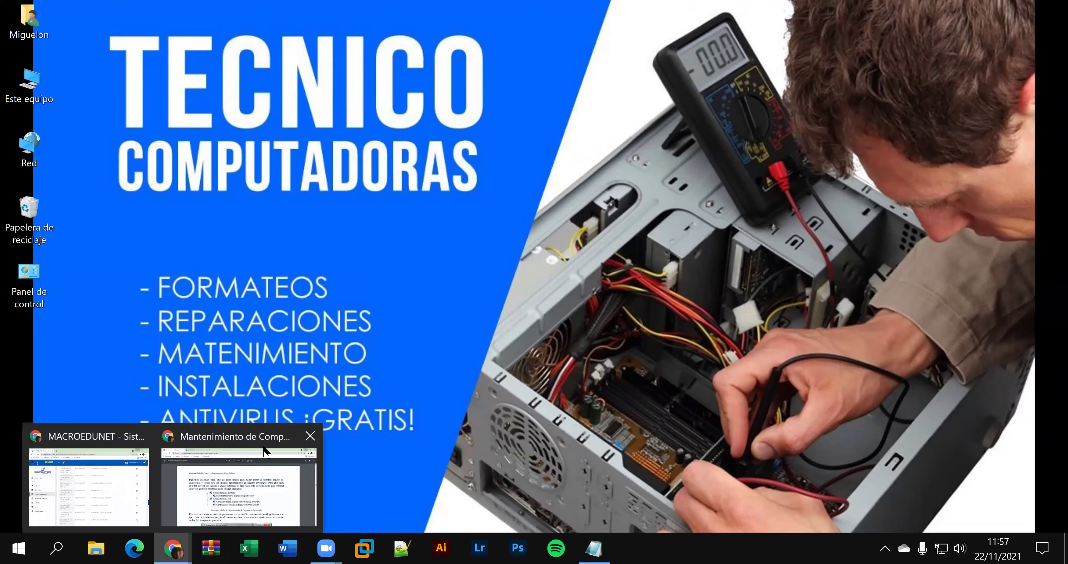
click(266, 452)
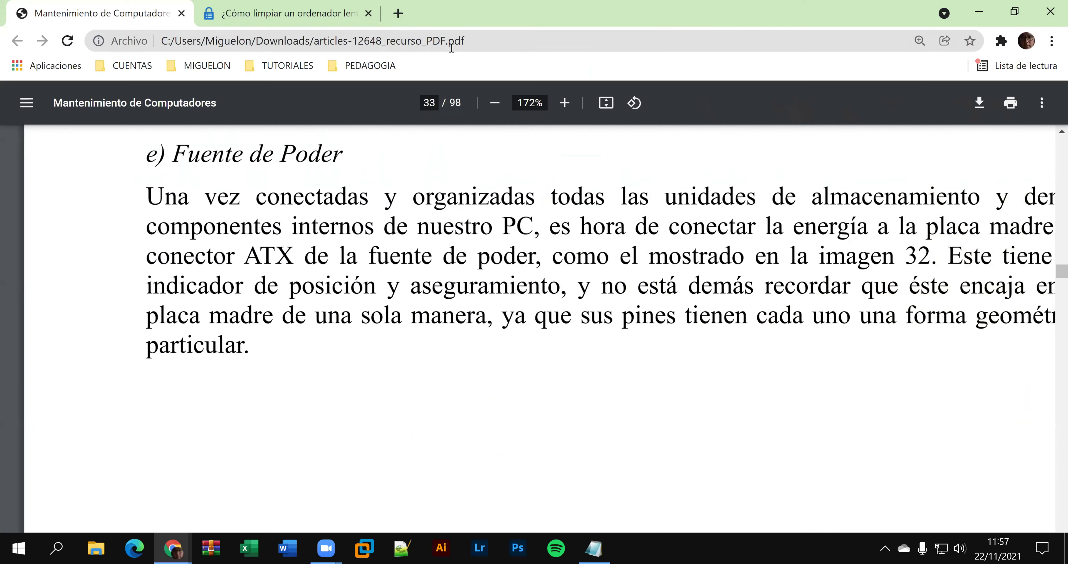
scroll(552, 166, down, 6)
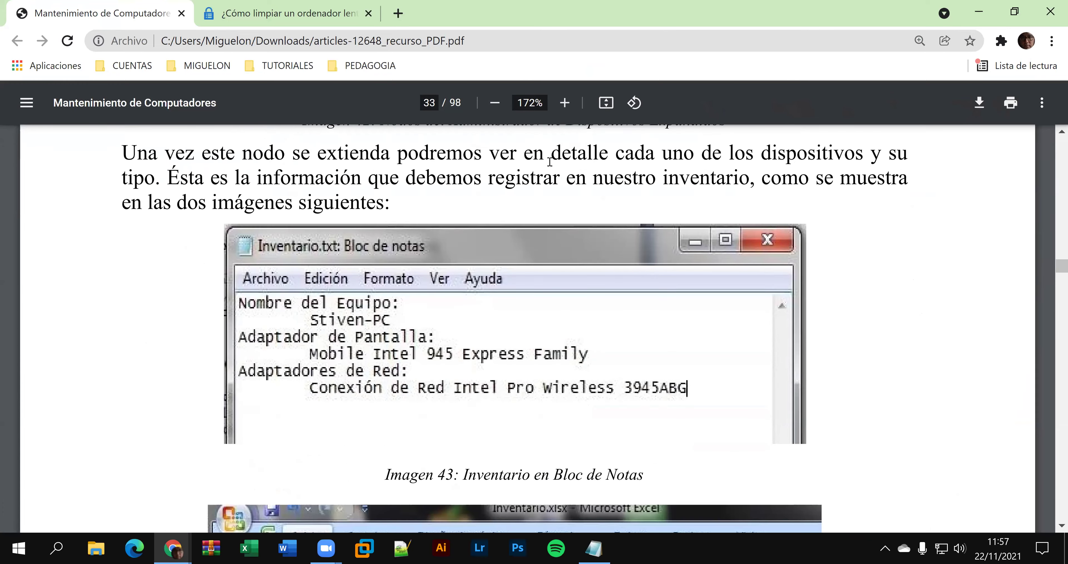
scroll(549, 161, down, 2)
scroll(544, 160, down, 5)
scroll(542, 160, down, 10)
scroll(540, 162, up, 4)
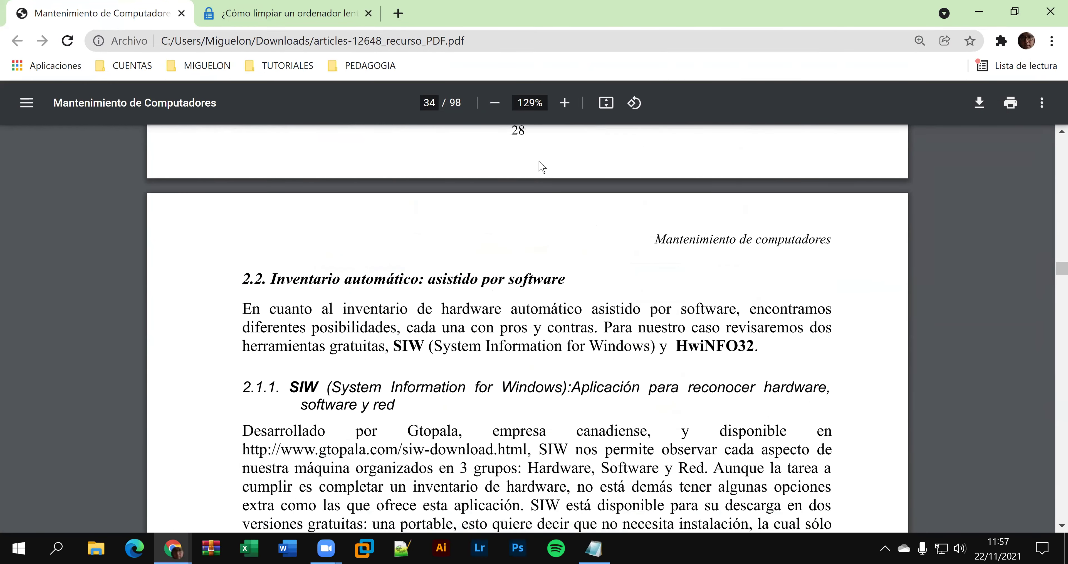
scroll(517, 238, down, 2)
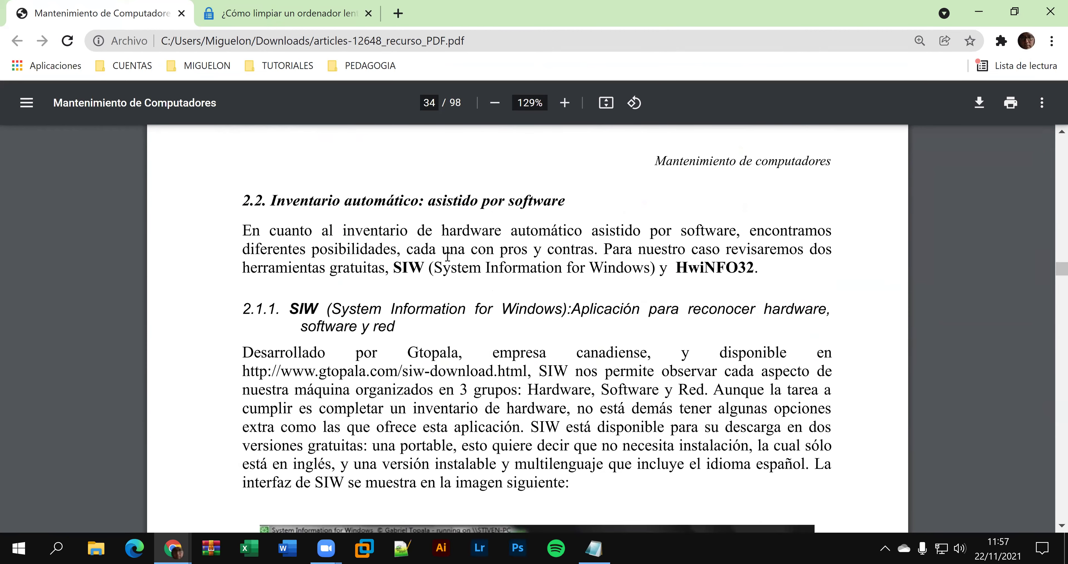
scroll(609, 249, down, 2)
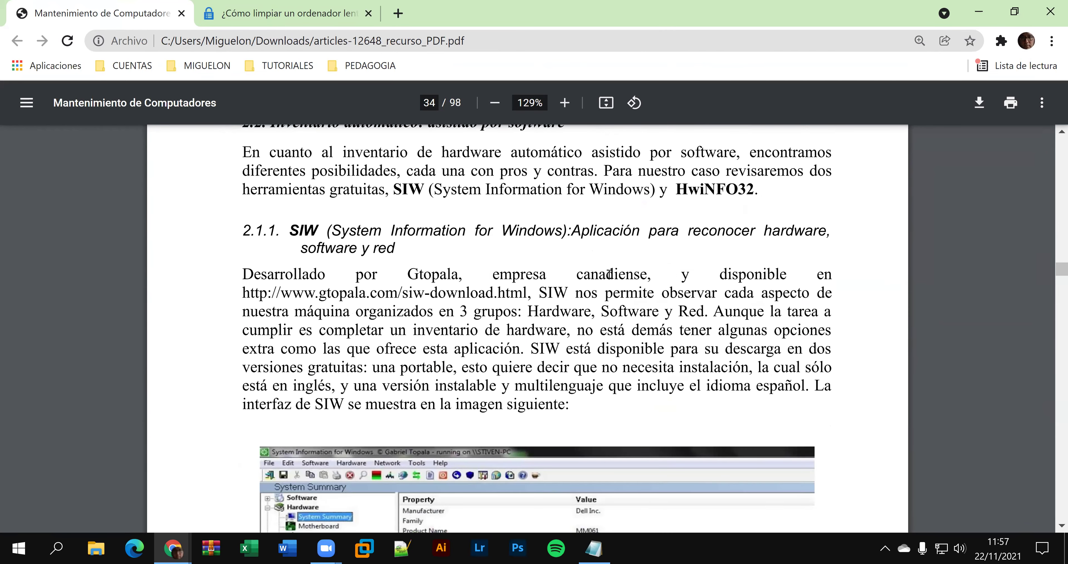
scroll(607, 274, down, 4)
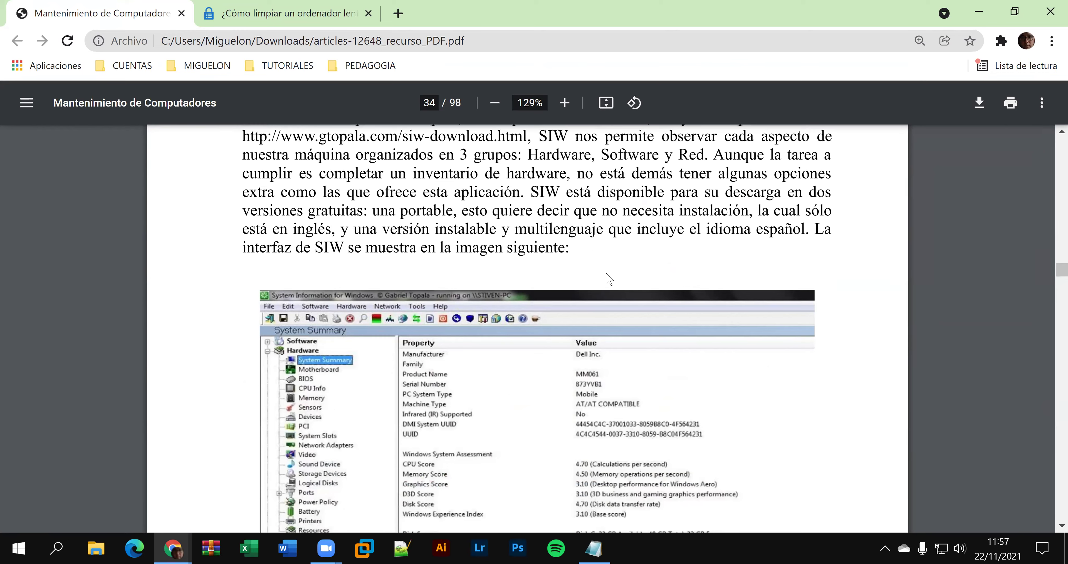
key(super)
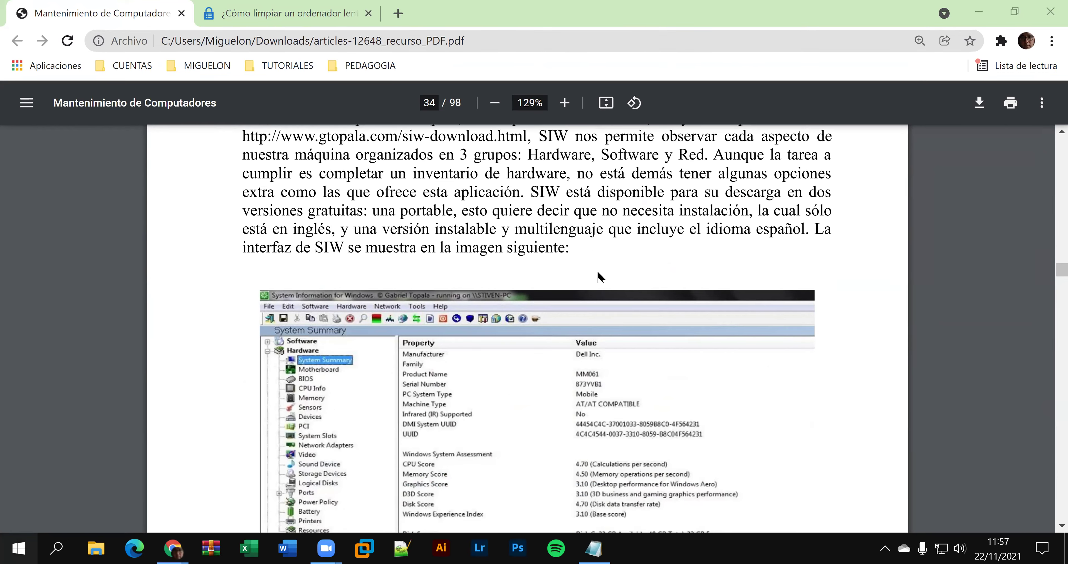
- Search Windows for 'SISTEMA DE APLICACIONES DE WINDOWS', then dismiss the search panel
text(SIET)
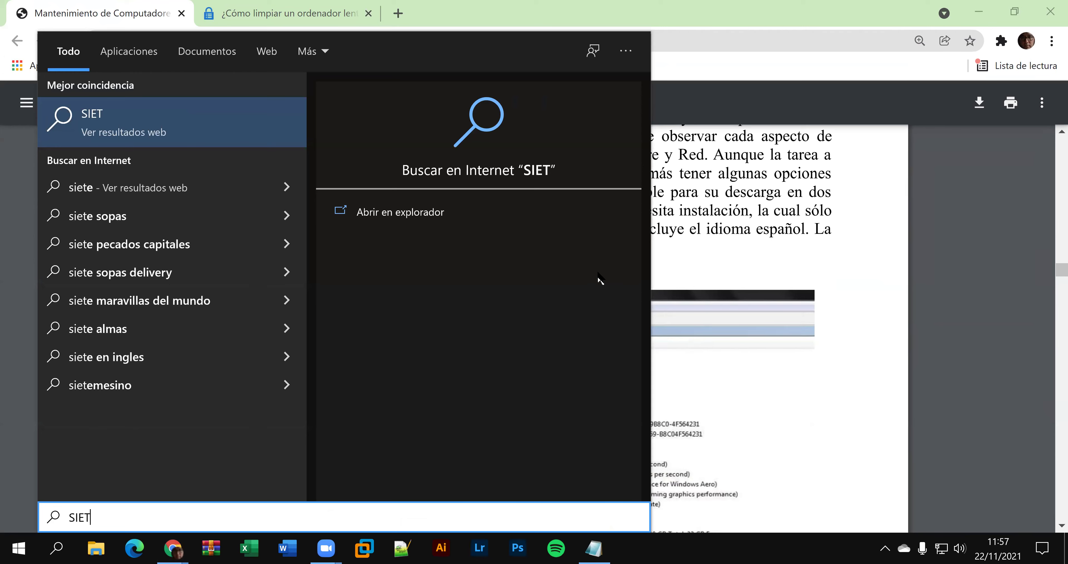
text(MA)
key(BackSpace)
key(BackSpace)
key(BackSpace)
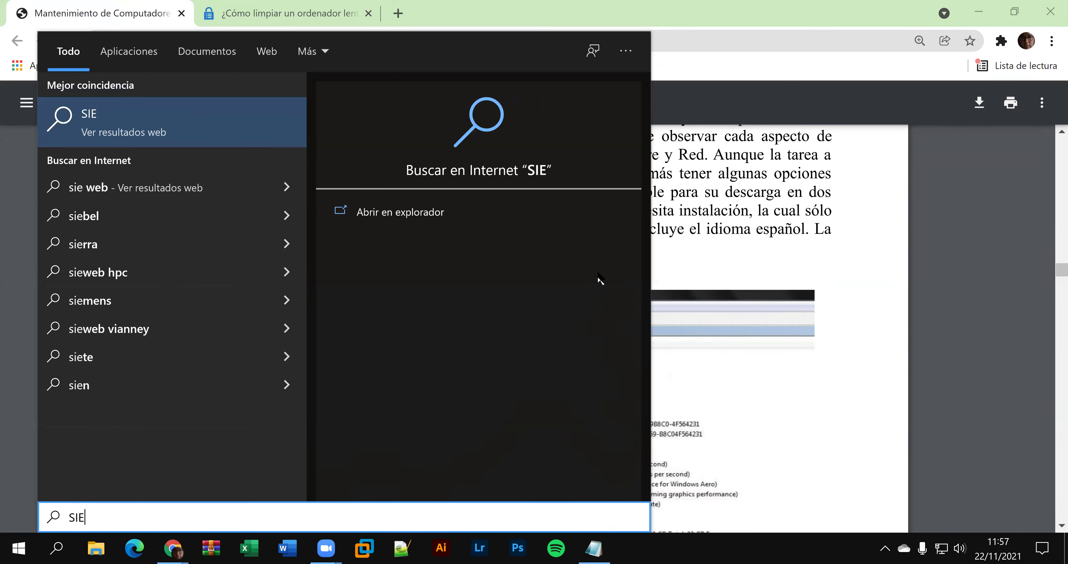
key(BackSpace)
text(STEMA )
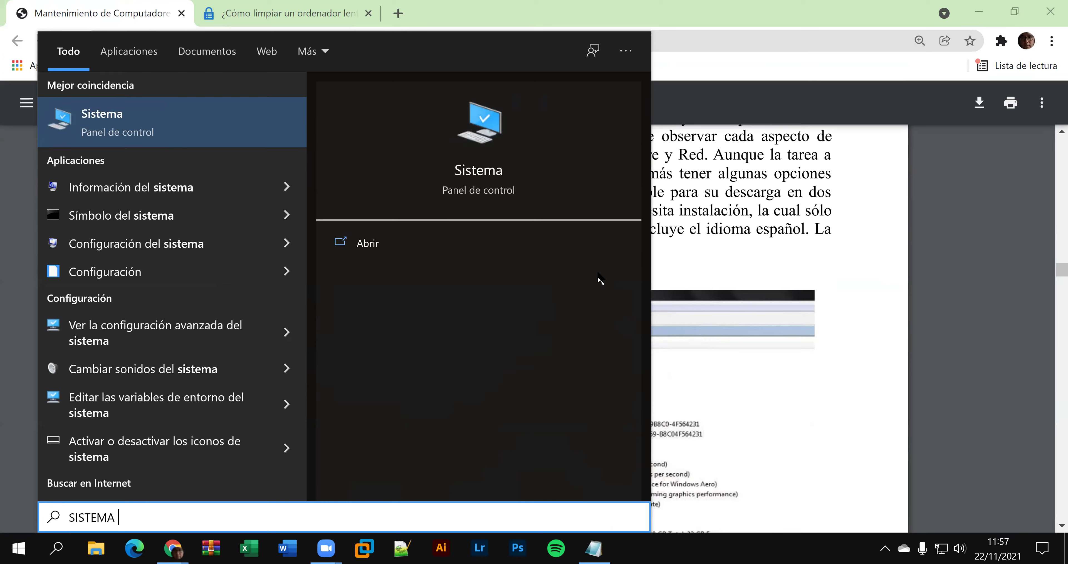
text(DE AP)
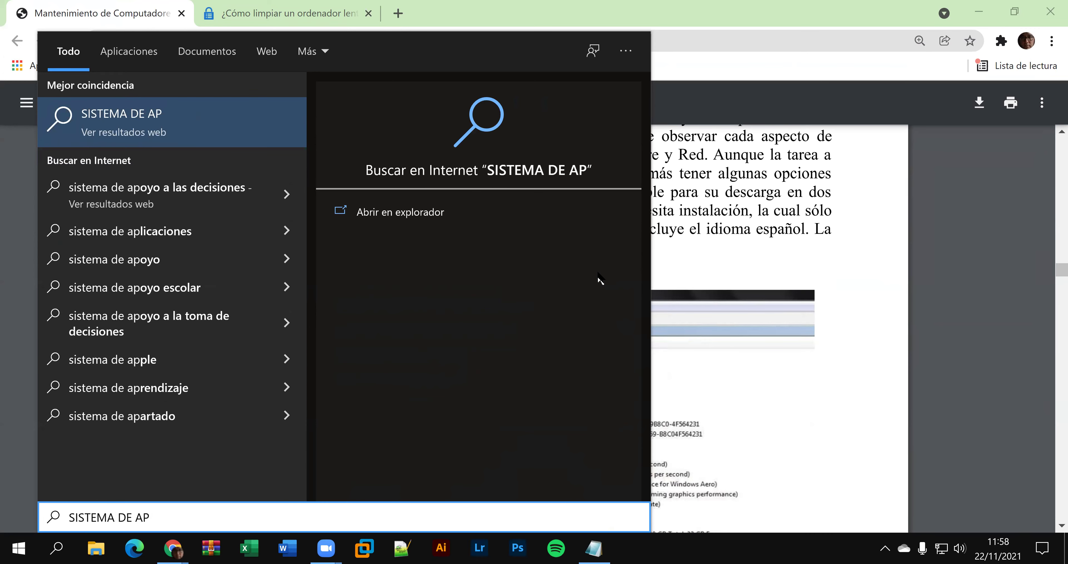
text(LICAC)
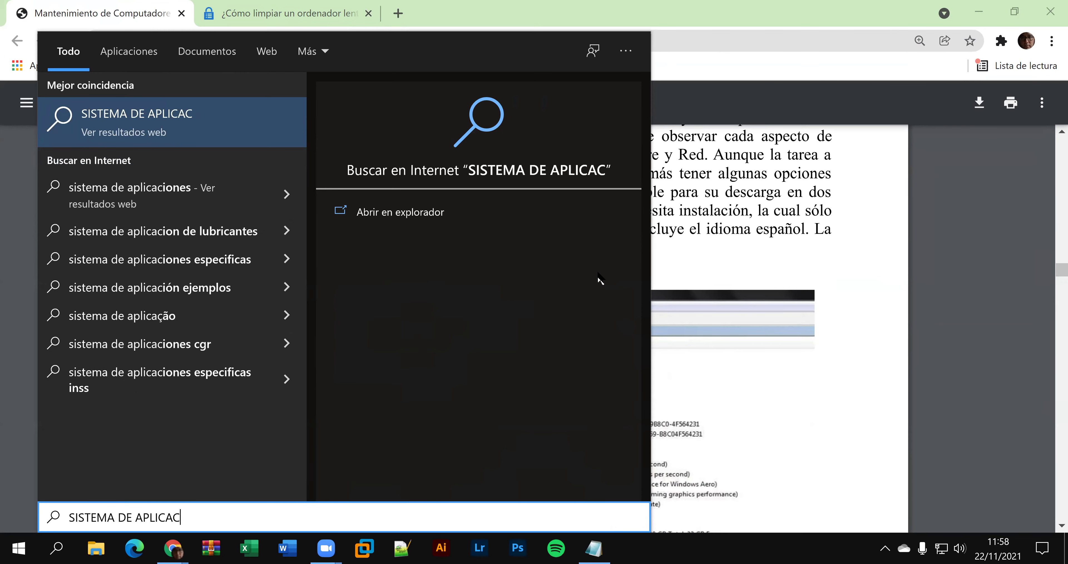
text(IONES DE)
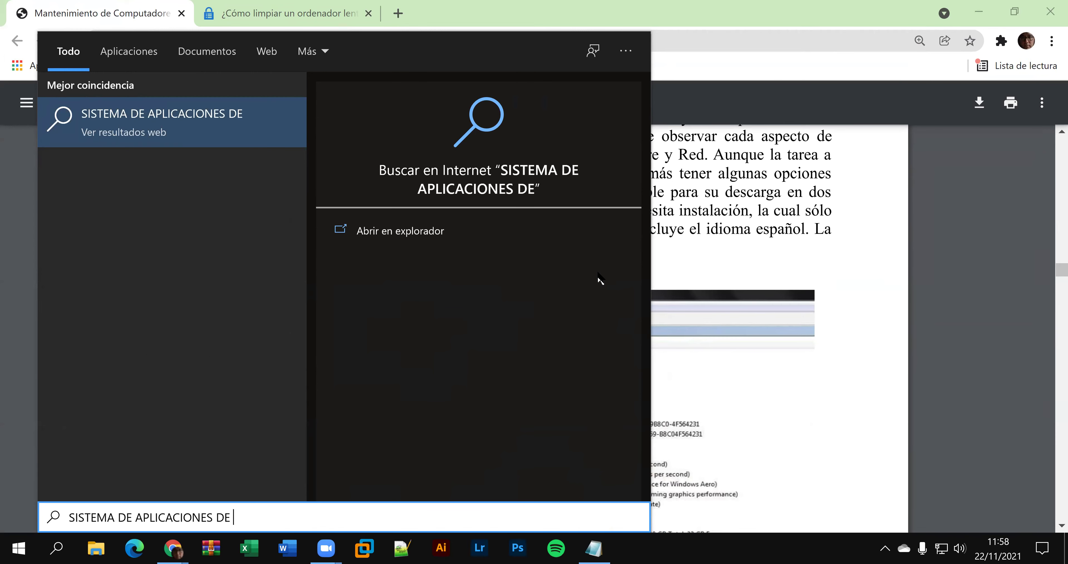
text( WINDOWS)
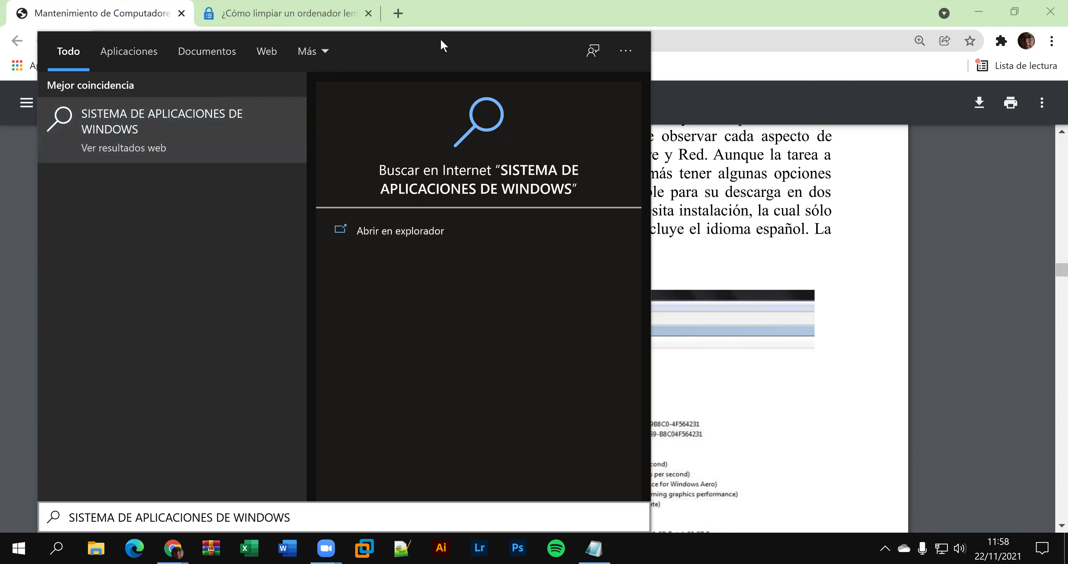
click(818, 221)
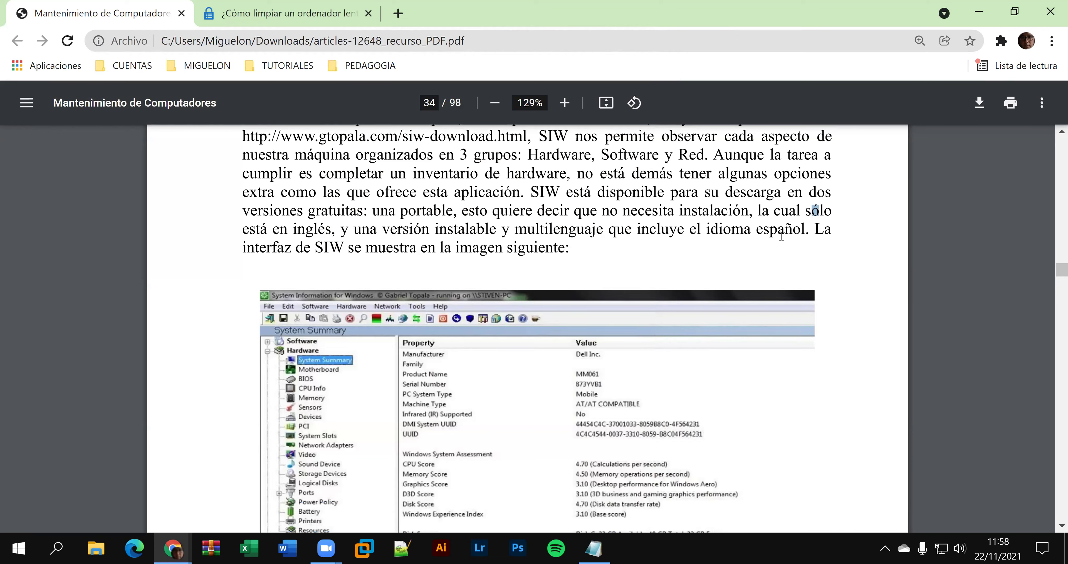
- Enter the search 'sistema de informaciON DE WINDOWS', correcting the typos along the way
key(super)
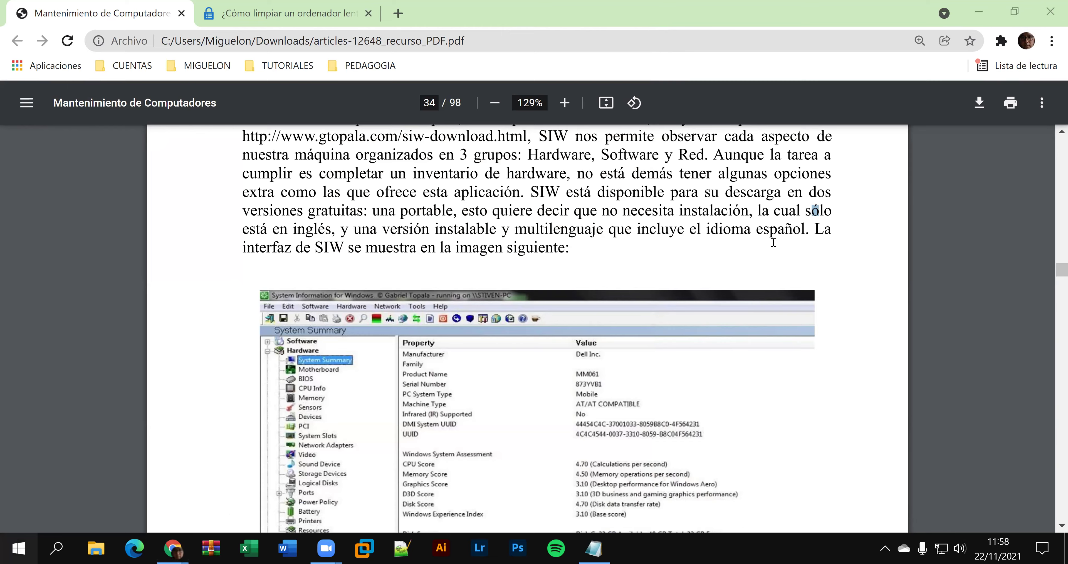
text(sISTEMAS)
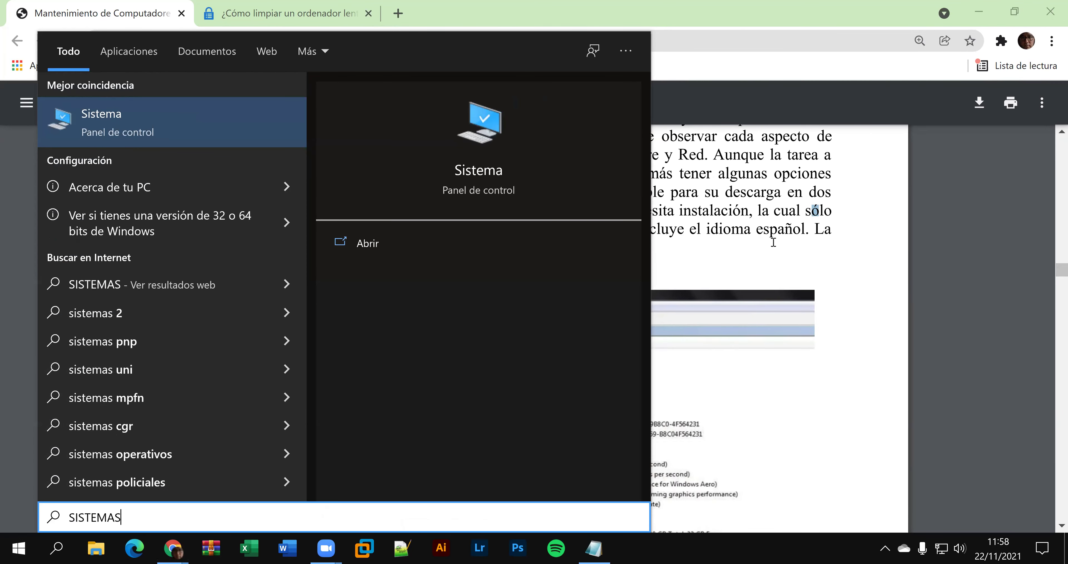
key(BackSpace)
text(DE )
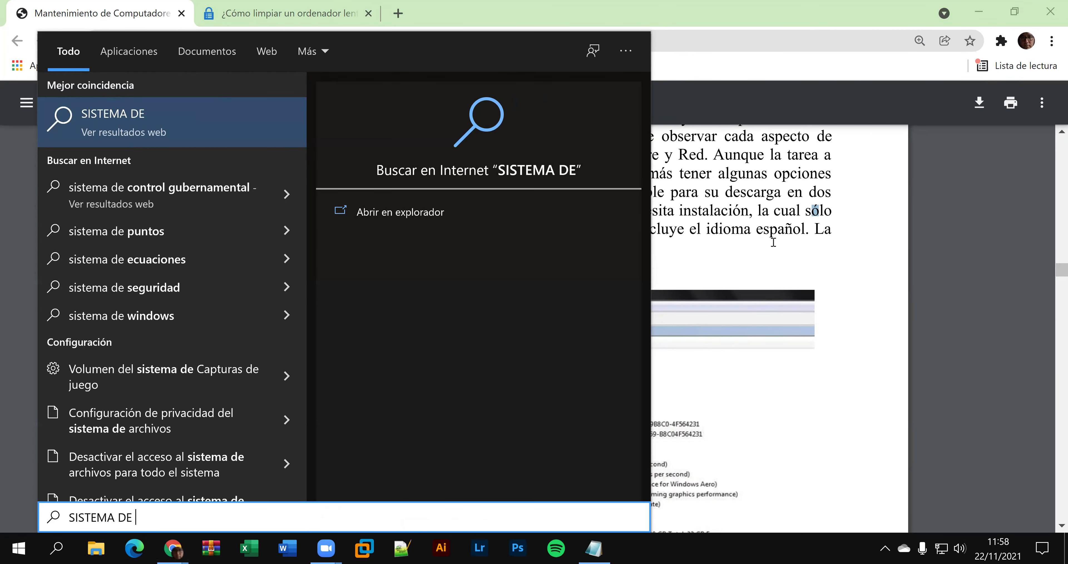
text(INFRO)
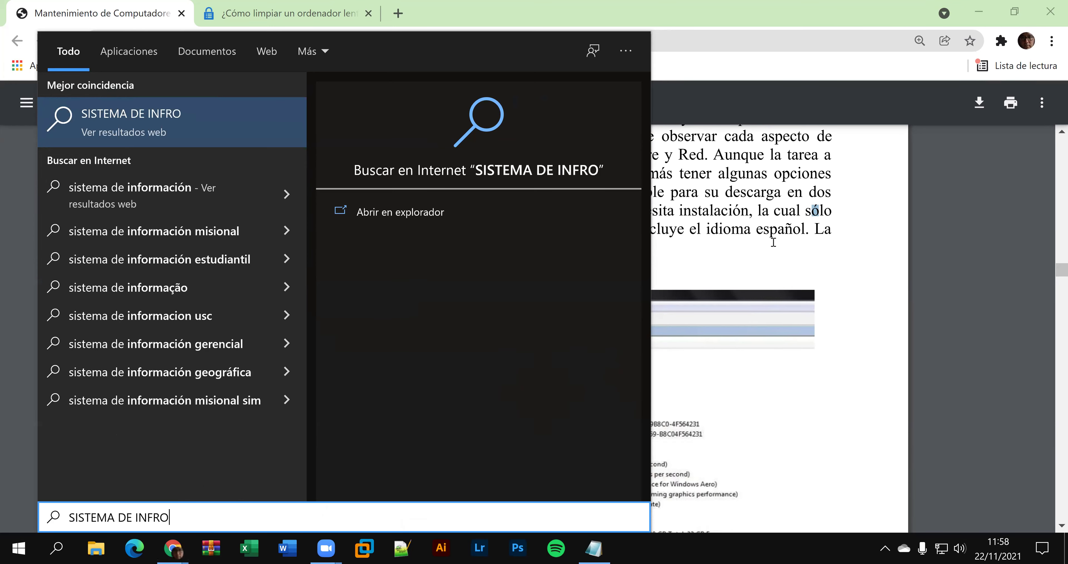
key(Down)
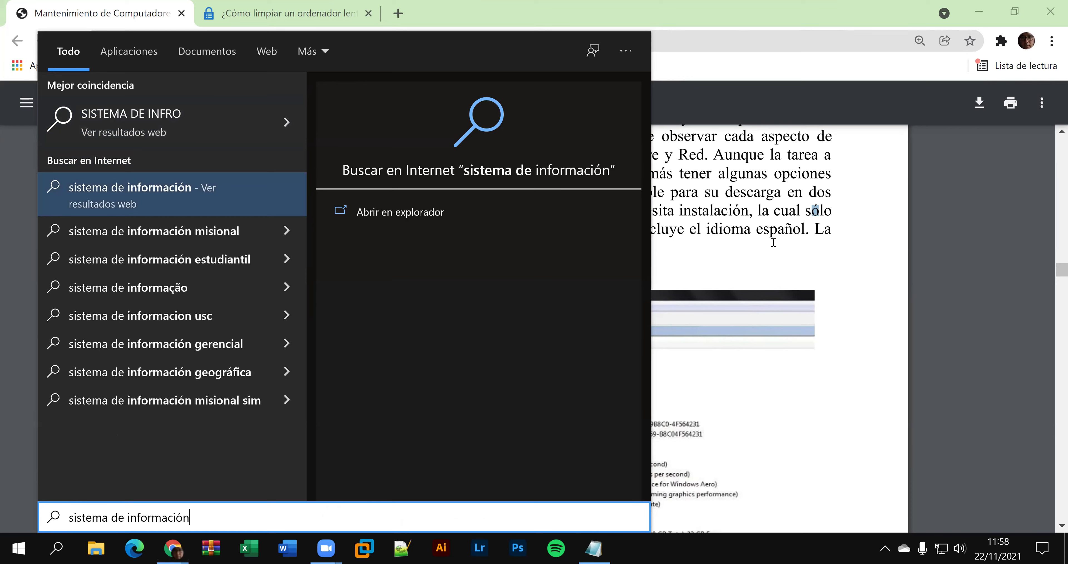
key(BackSpace)
key(BackSpace)
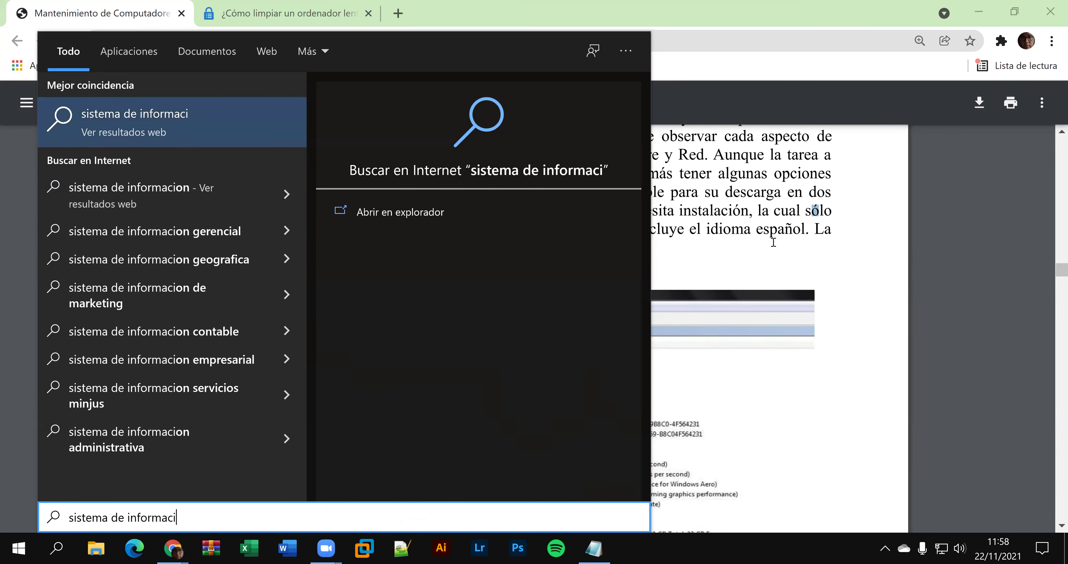
text(ON DE )
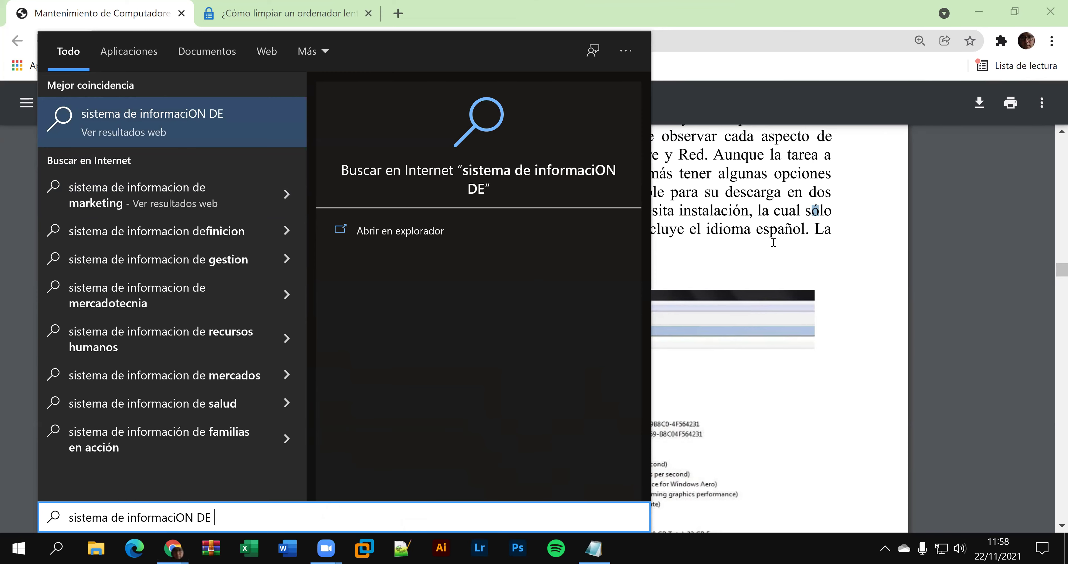
text(WIND)
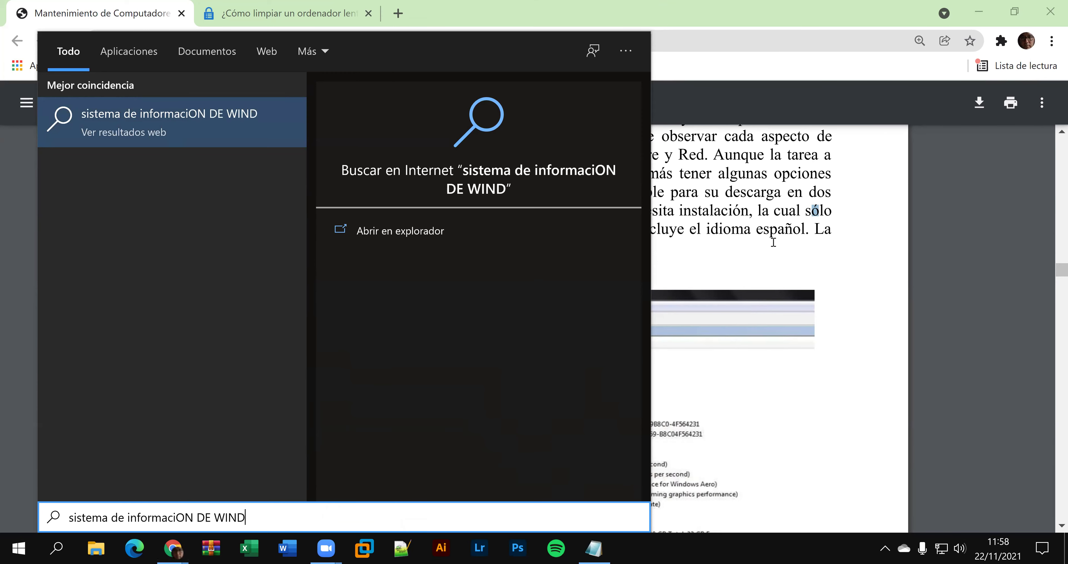
text(WPS)
key(BackSpace)
key(BackSpace)
key(BackSpace)
text(S)
key(BackSpace)
text(OWS)
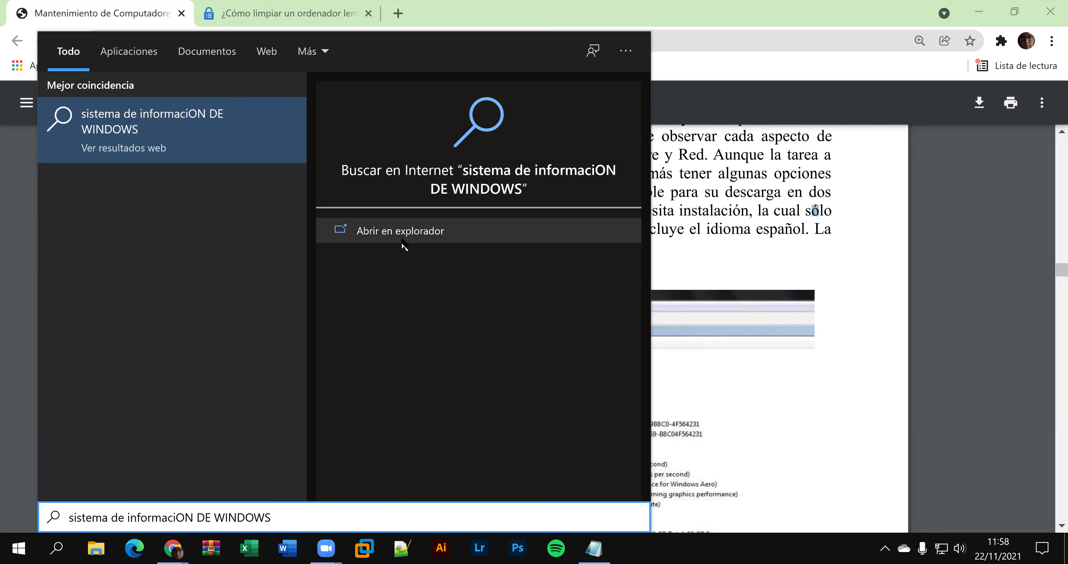
- Open the Solvetic article from the Bing results, maximize Edge, and read down to 'Entorno de software'
click(420, 230)
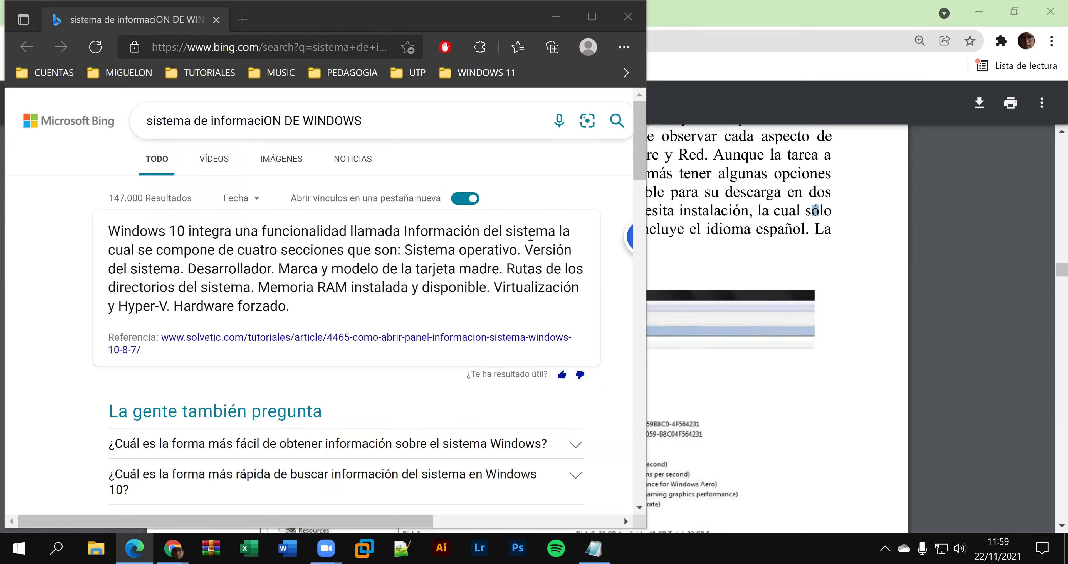
click(279, 341)
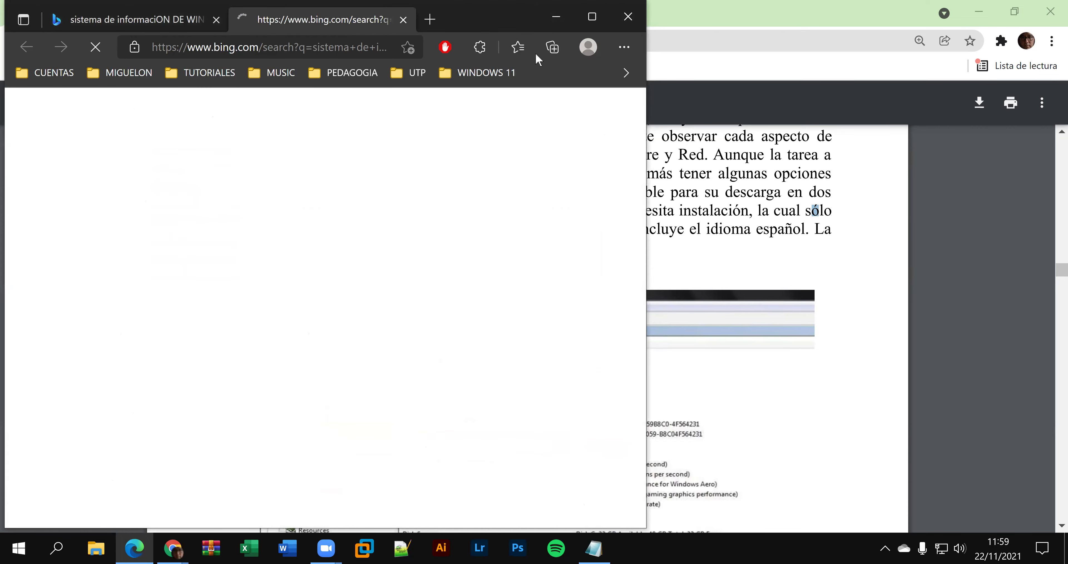
click(592, 17)
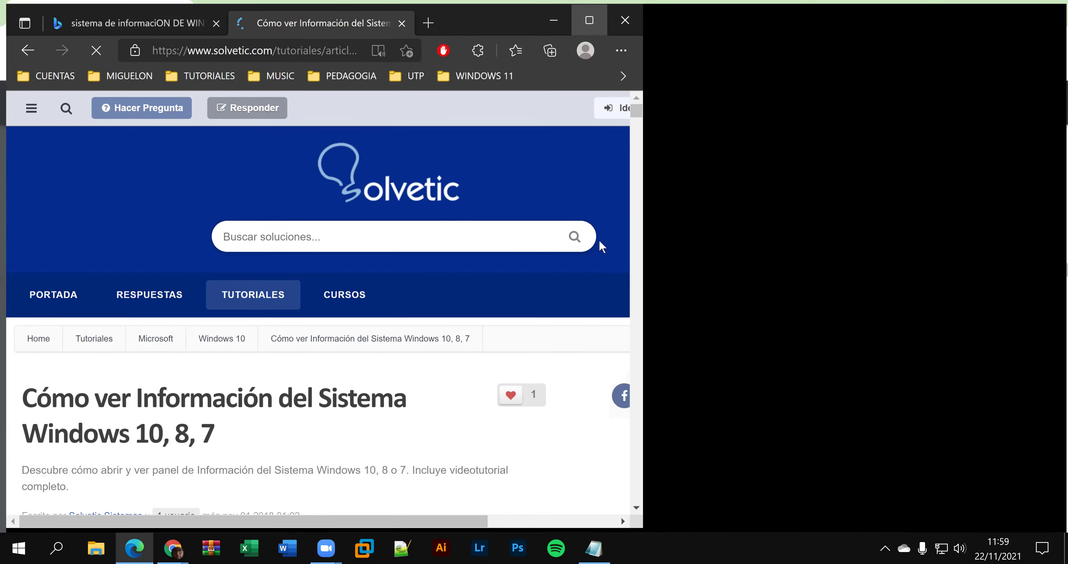
scroll(600, 245, down, 3)
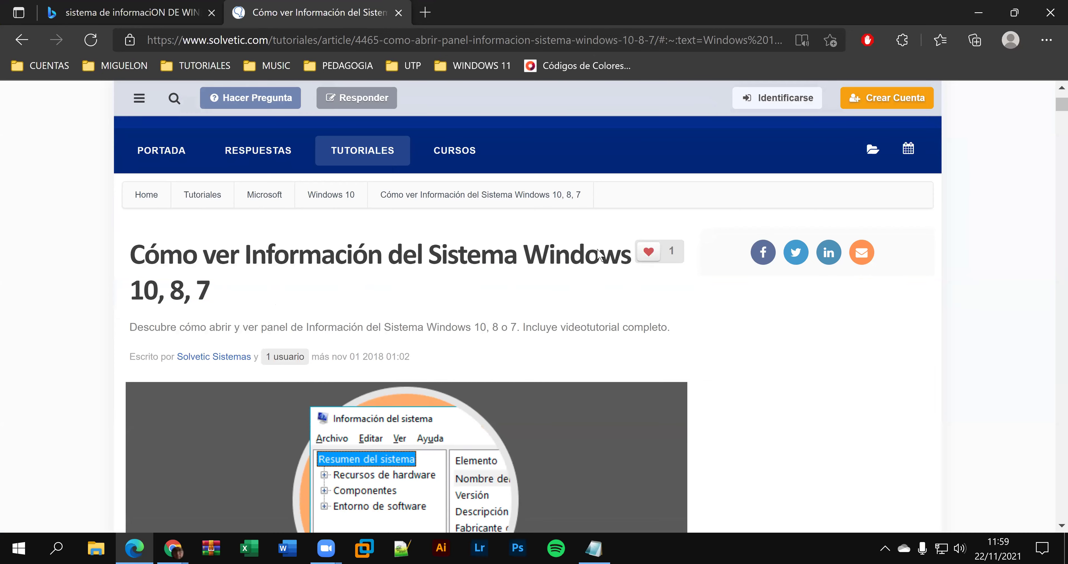
scroll(600, 250, down, 3)
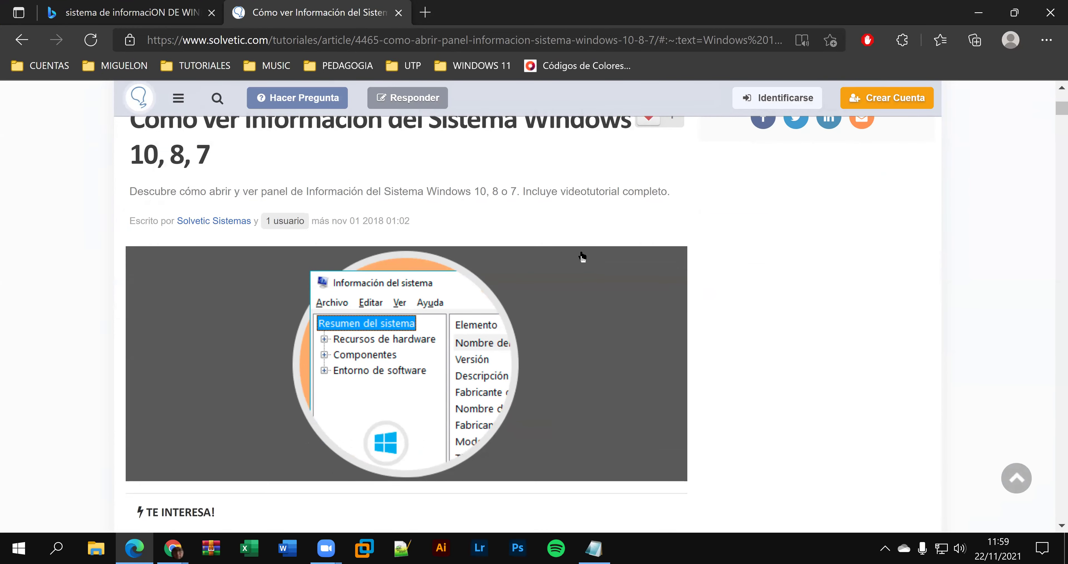
scroll(583, 257, down, 8)
scroll(577, 256, down, 9)
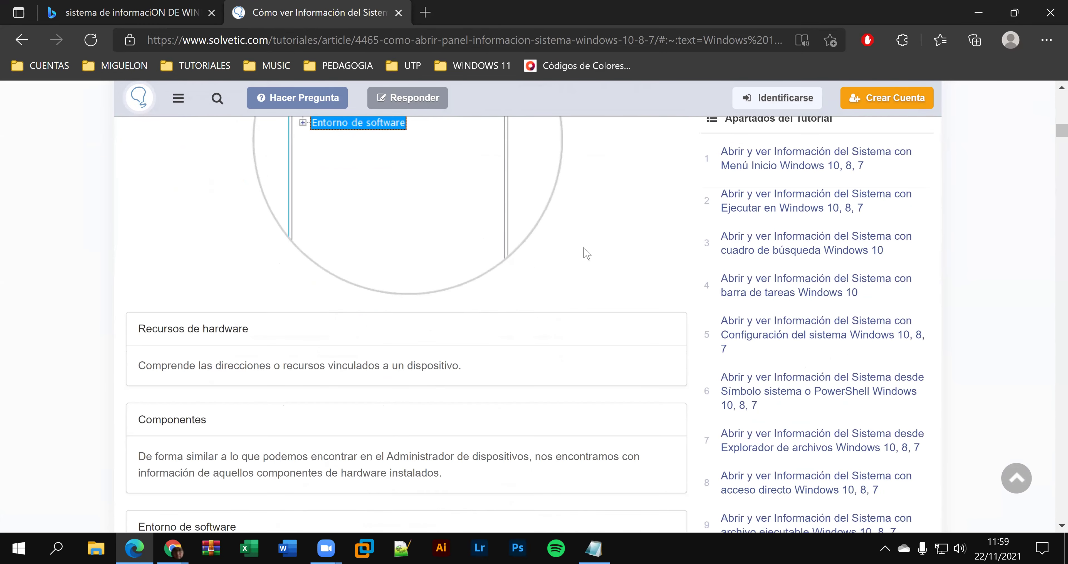
scroll(586, 253, down, 4)
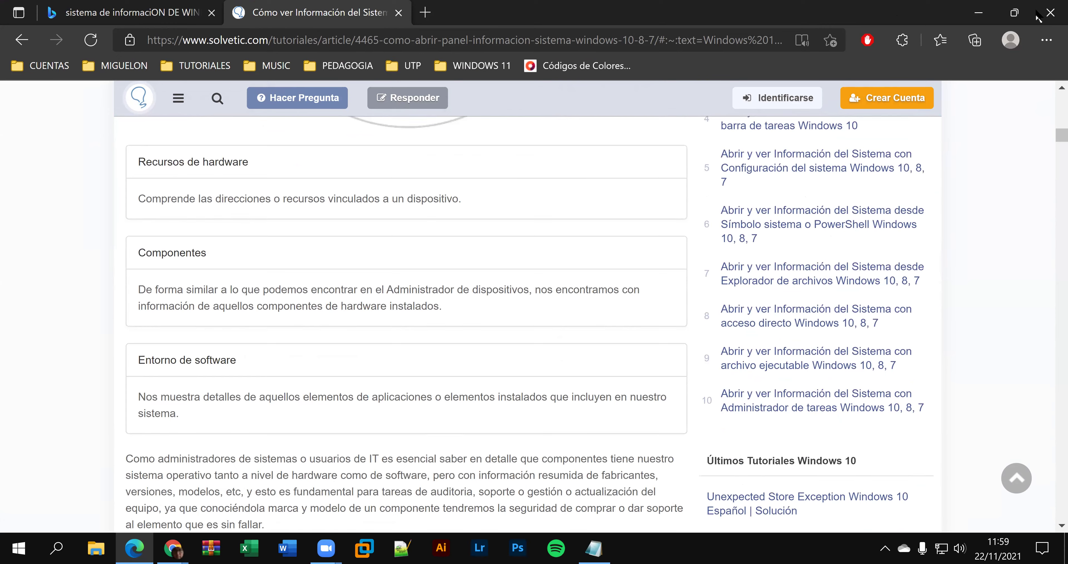
- Run MSINFO32 from the Ejecutar dialog to launch System Information
key(alt+Tab)
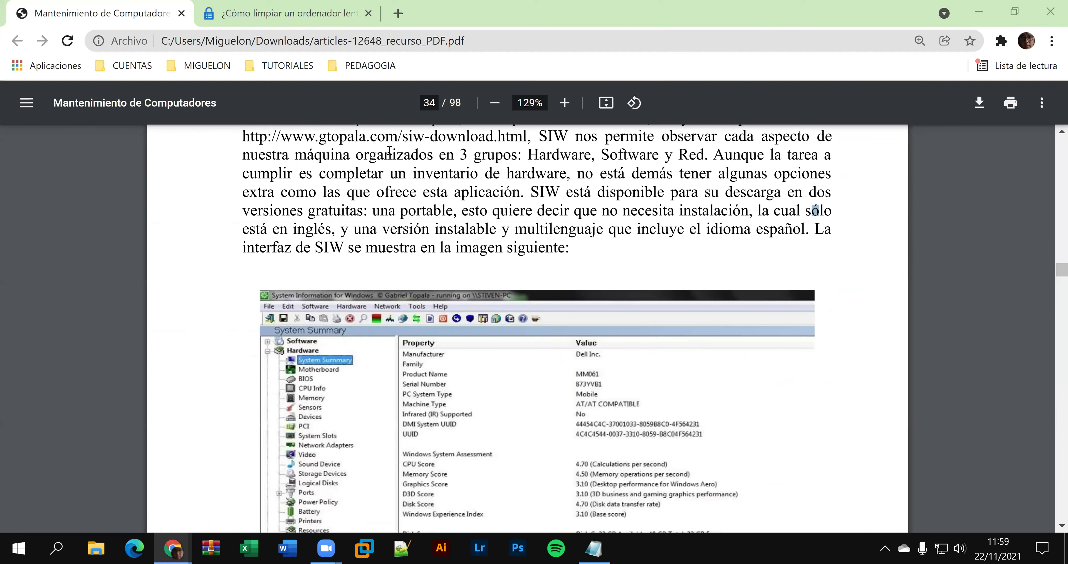
key(super+r)
text(MS)
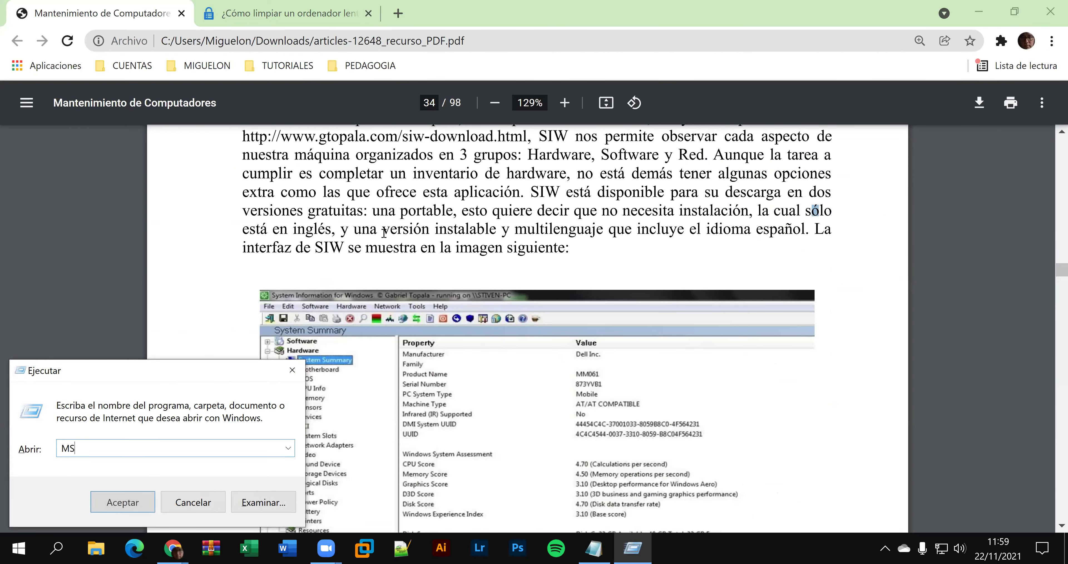
text(INFO32)
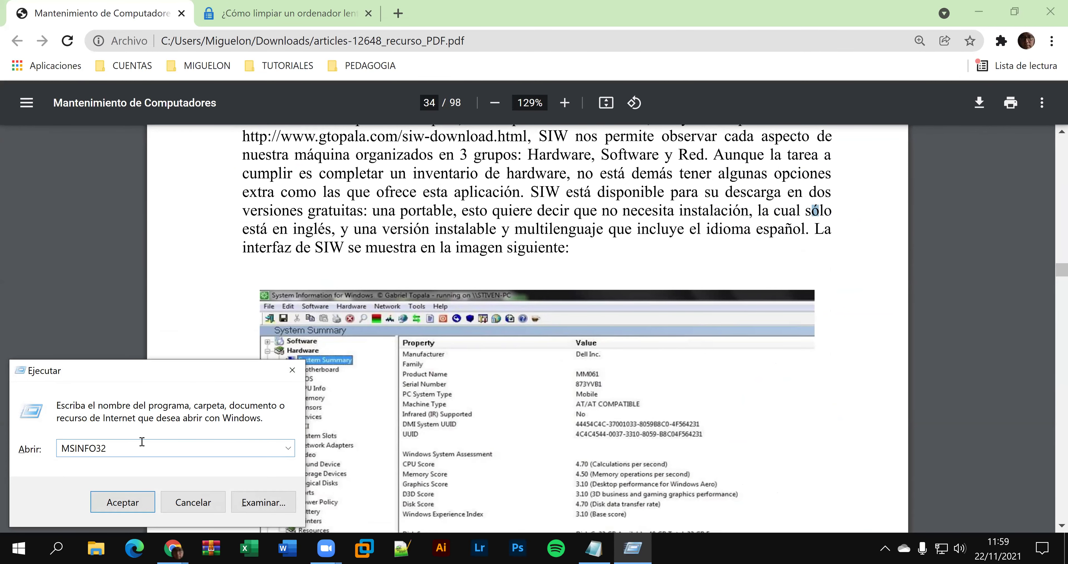
drag(142, 442, 10, 443)
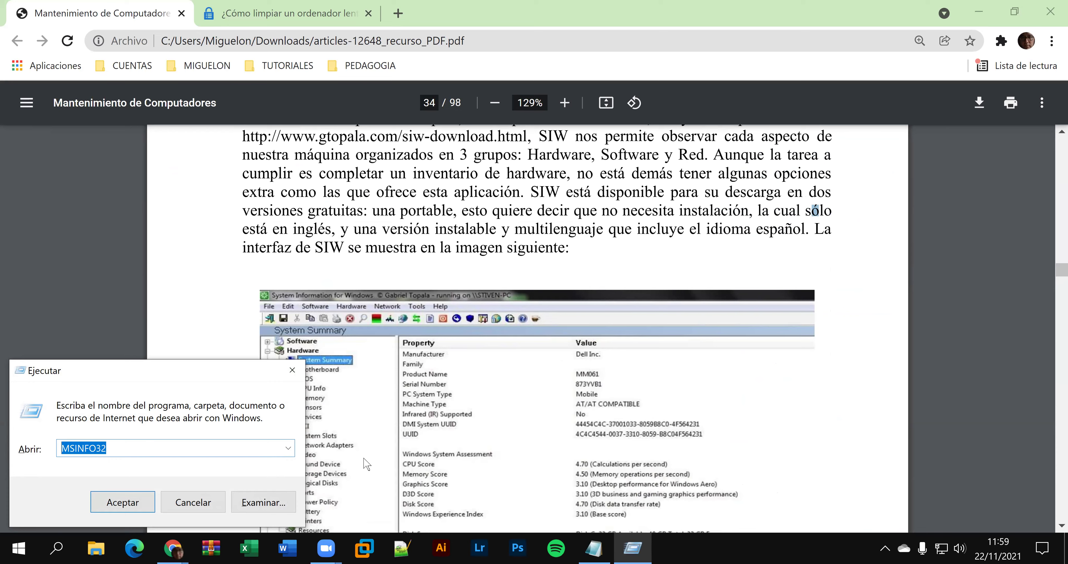
key(Return)
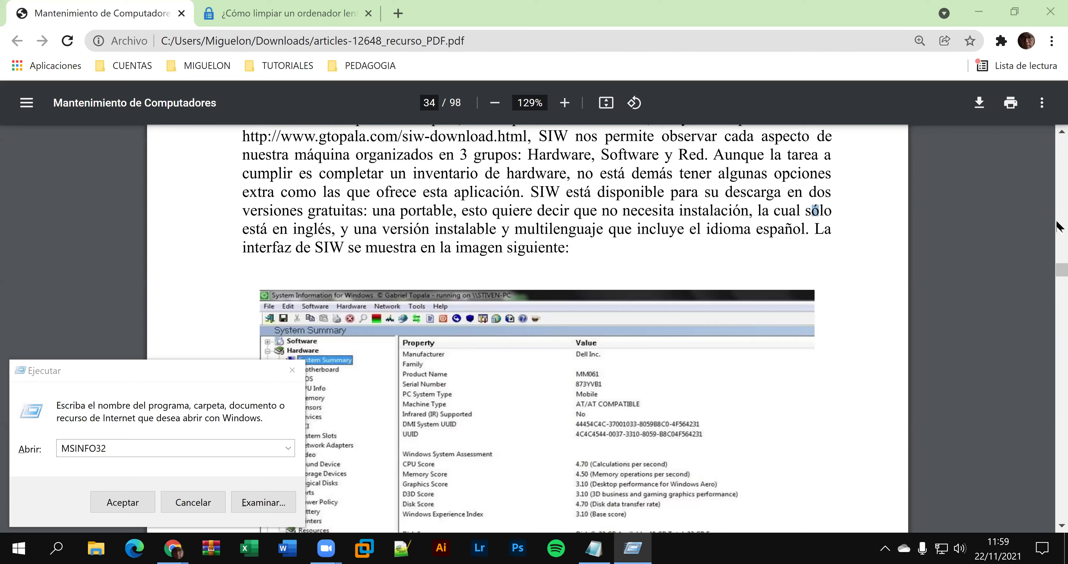
click(123, 499)
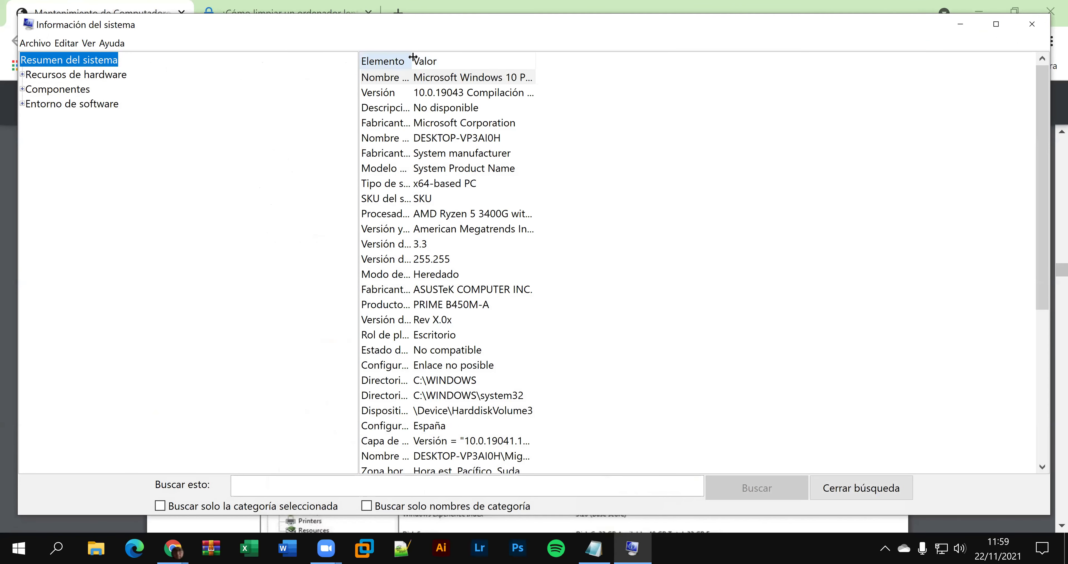
- Show the Entorno de software category with System Information maximized, then switch to Chrome
click(94, 106)
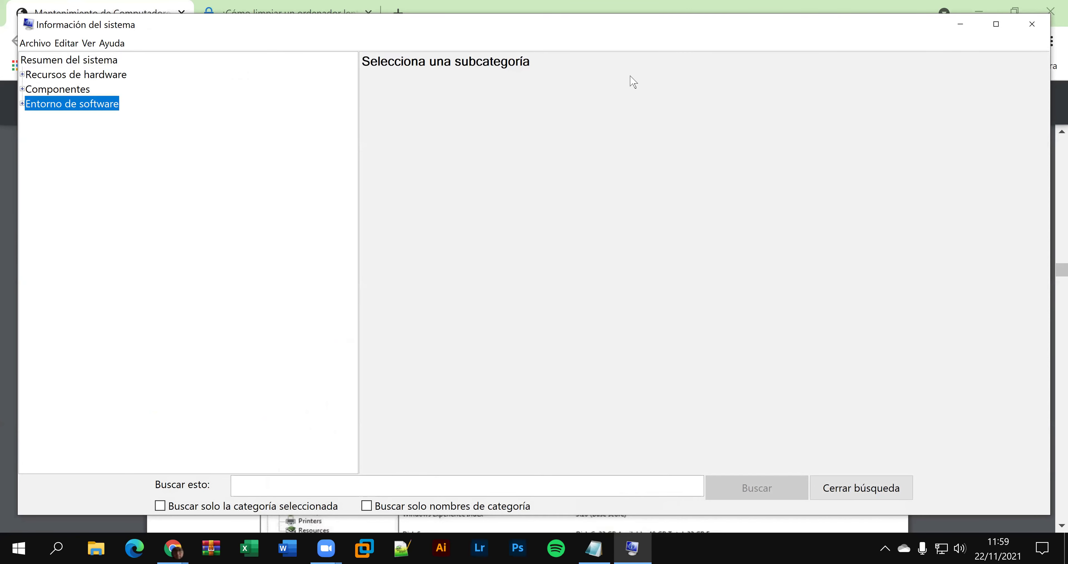
key(super+Up)
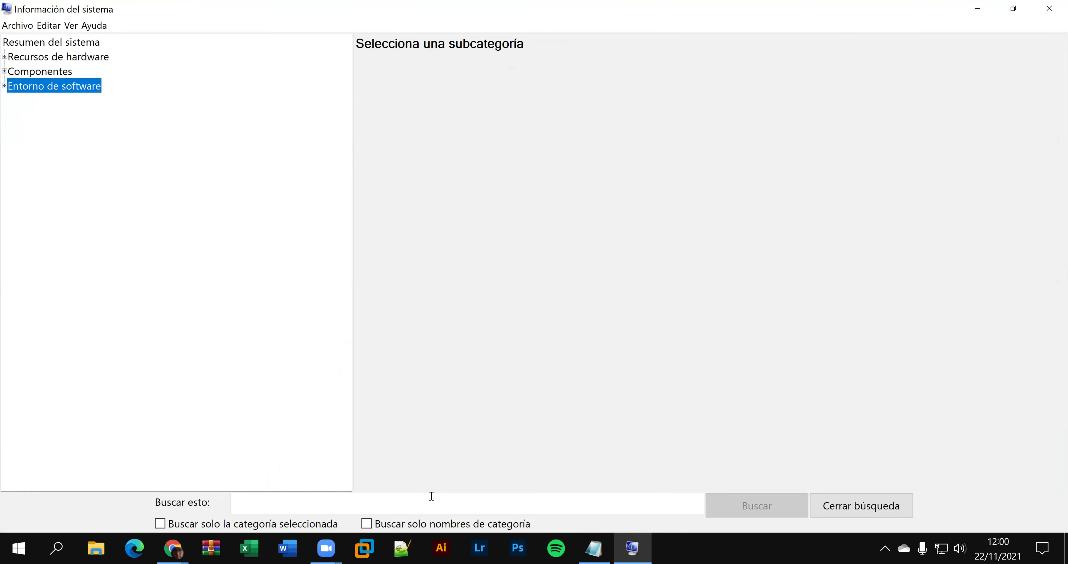
click(186, 546)
- Scroll the maintenance PDF to page 36's SIW Software menu, then minimize Chrome
key(Return)
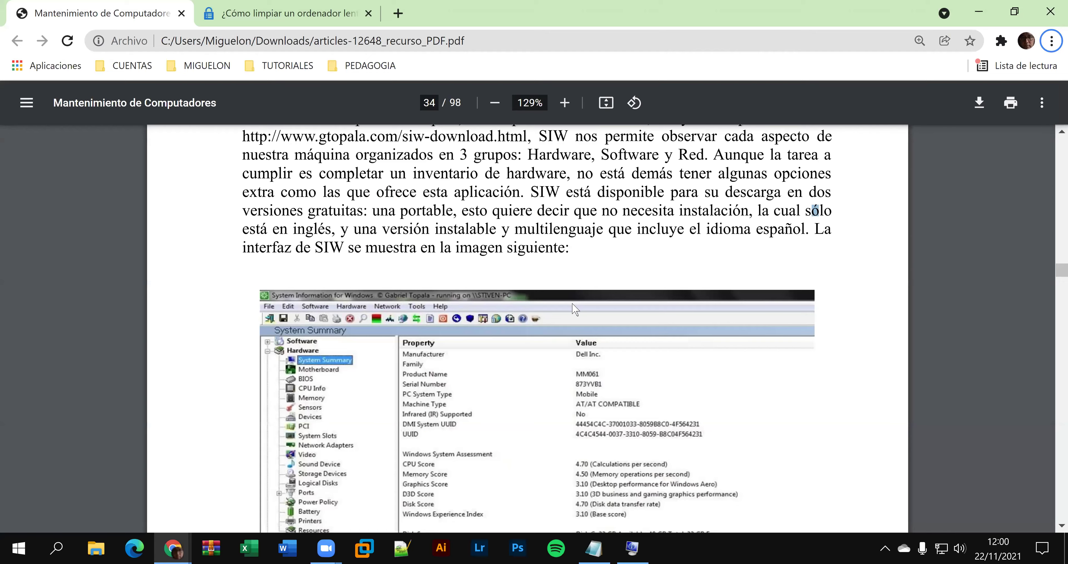
scroll(572, 315, down, 10)
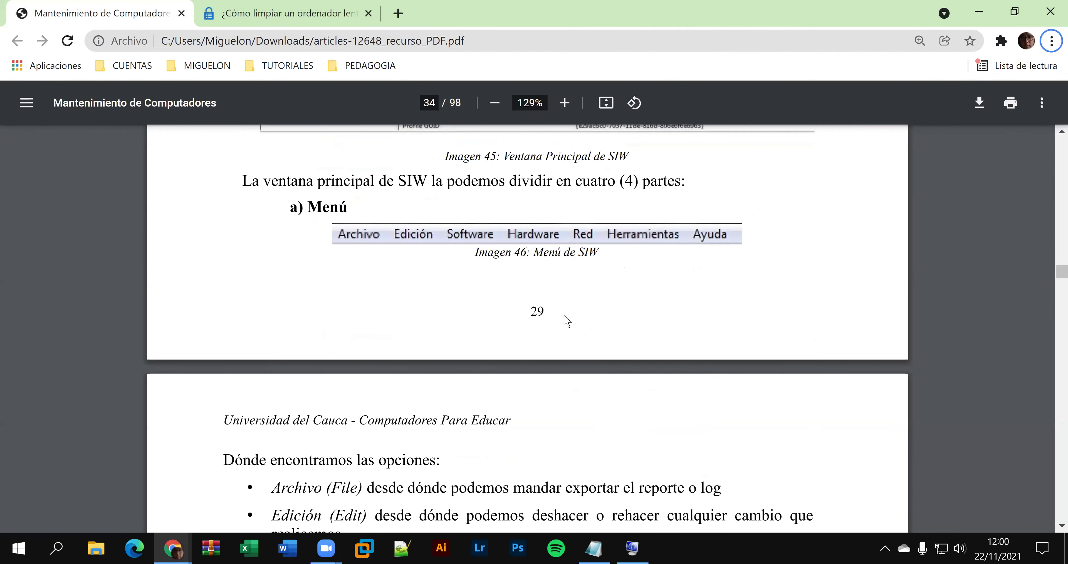
scroll(562, 317, down, 5)
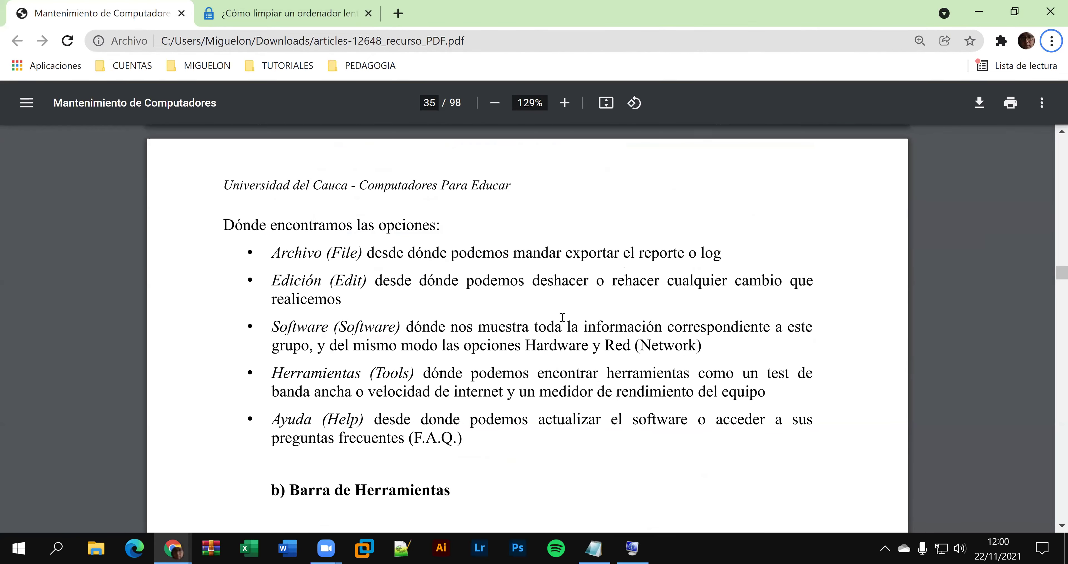
scroll(558, 311, down, 5)
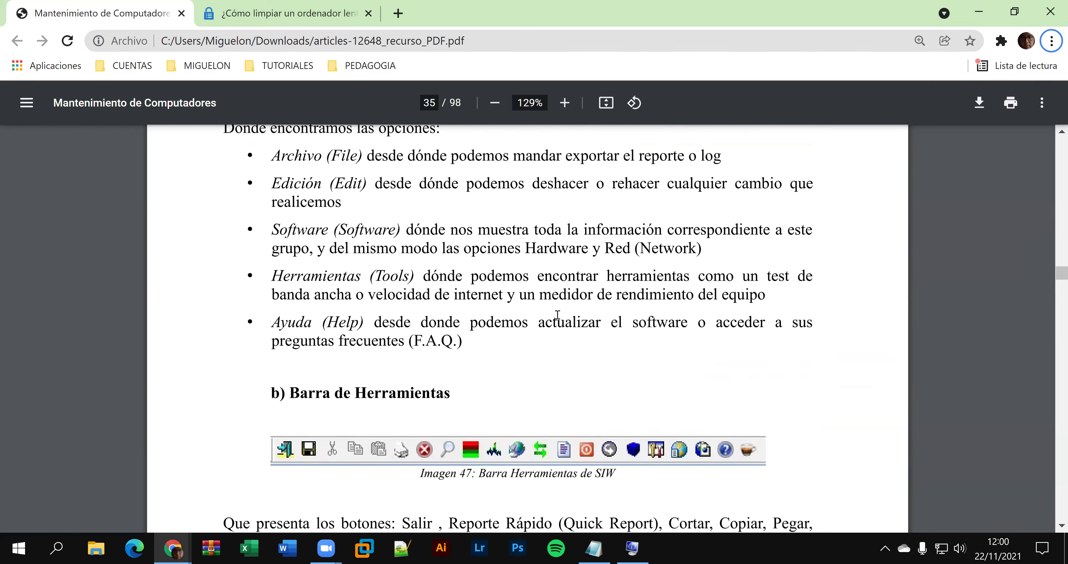
scroll(558, 319, down, 10)
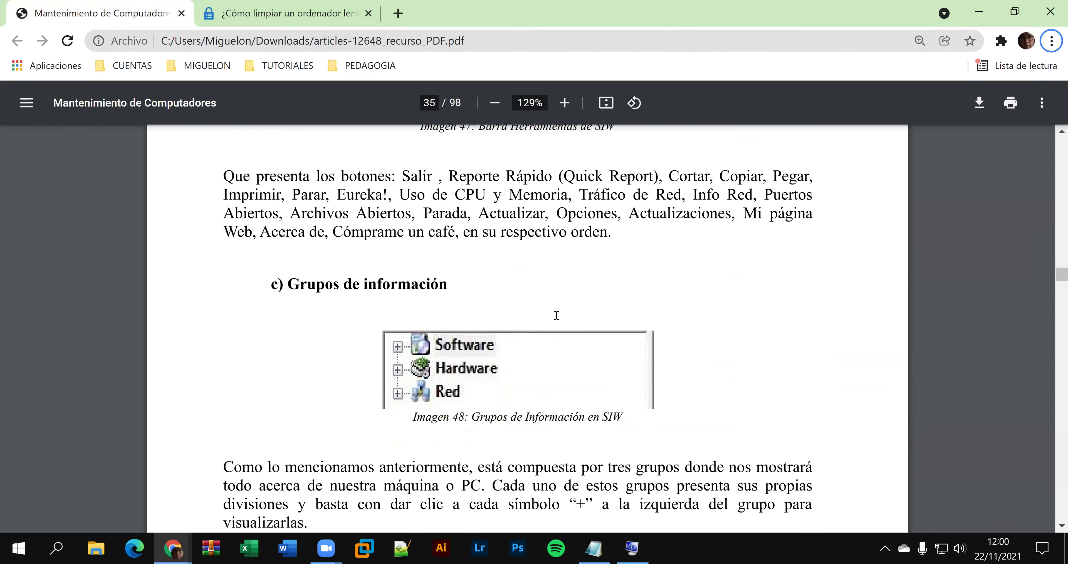
scroll(556, 320, down, 8)
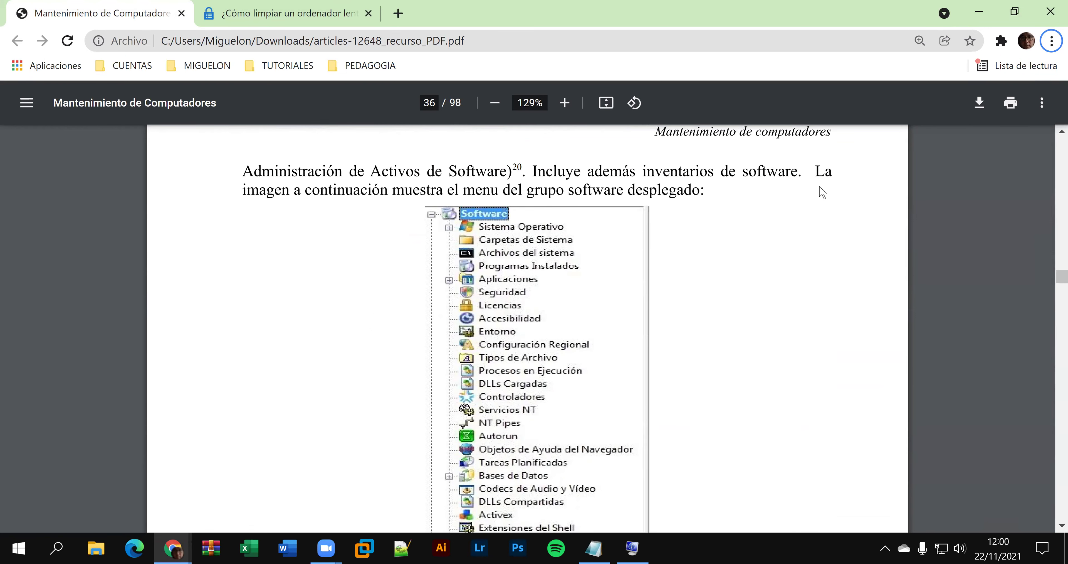
click(979, 11)
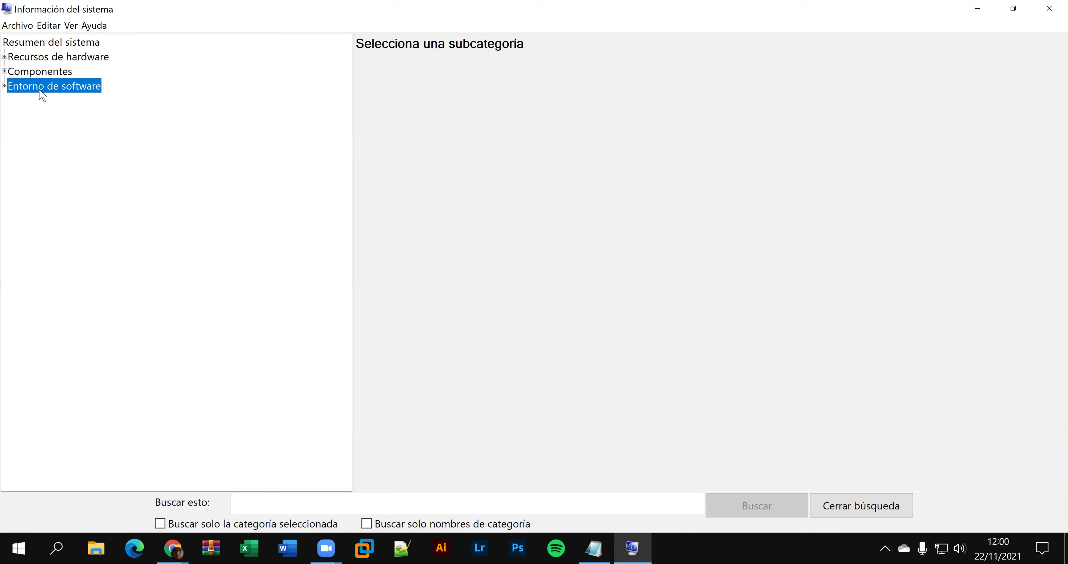
- Browse the system drivers and startup programs lists, widening their name columns
click(5, 85)
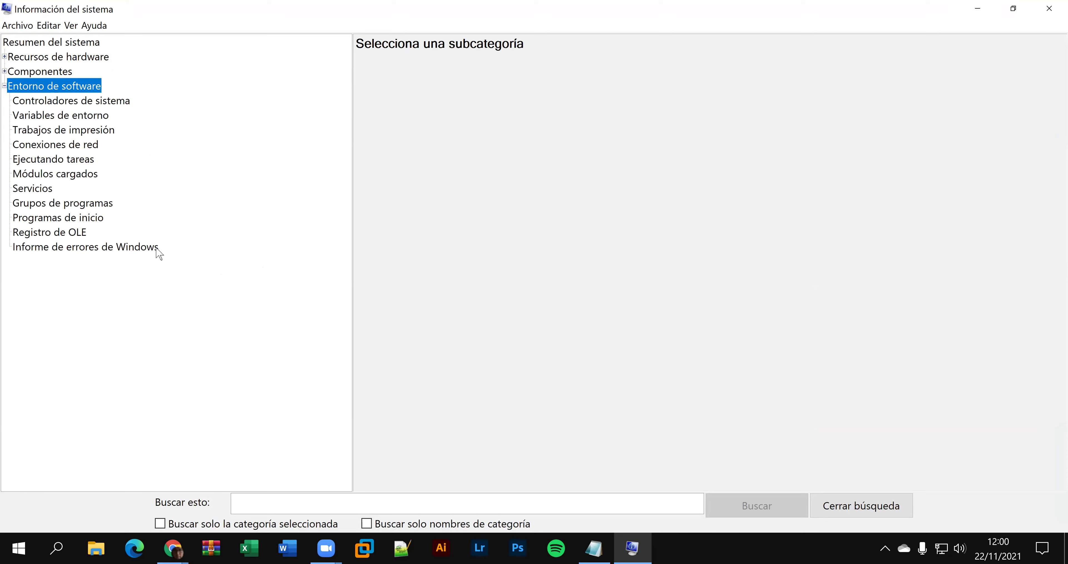
click(86, 103)
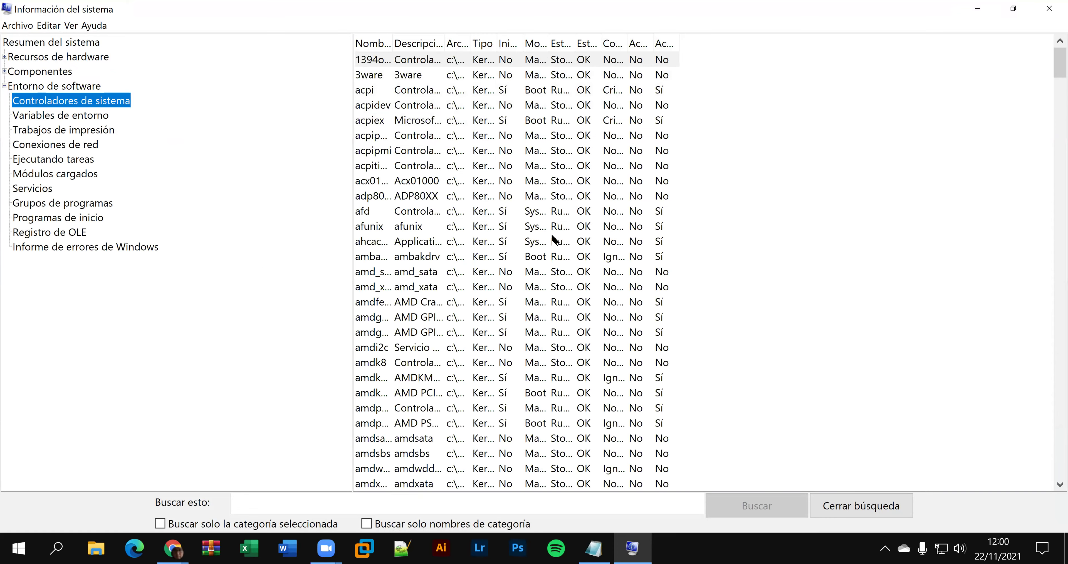
double_click(393, 44)
scroll(521, 253, down, 3)
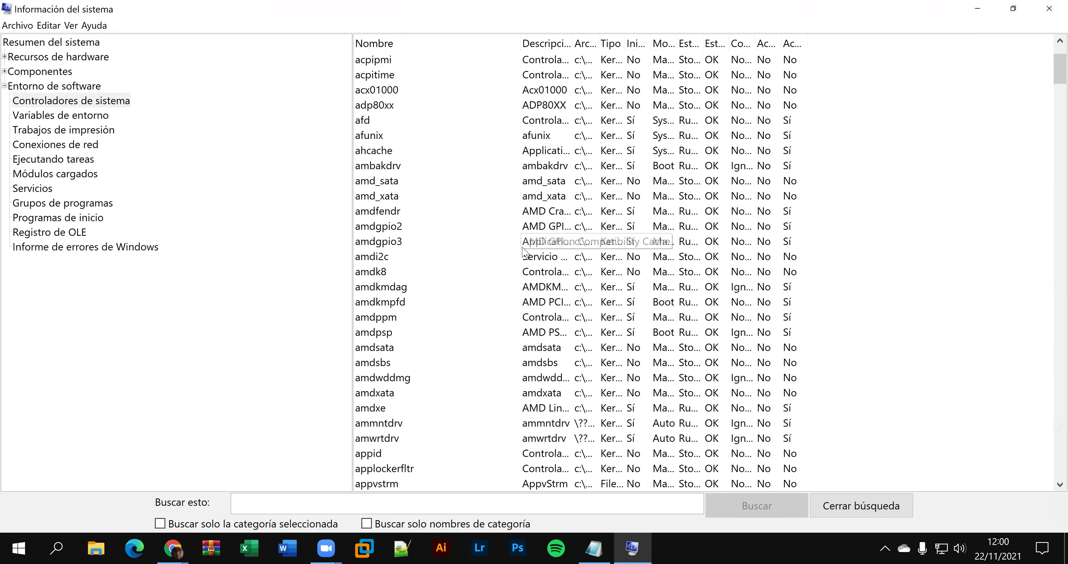
scroll(522, 253, down, 20)
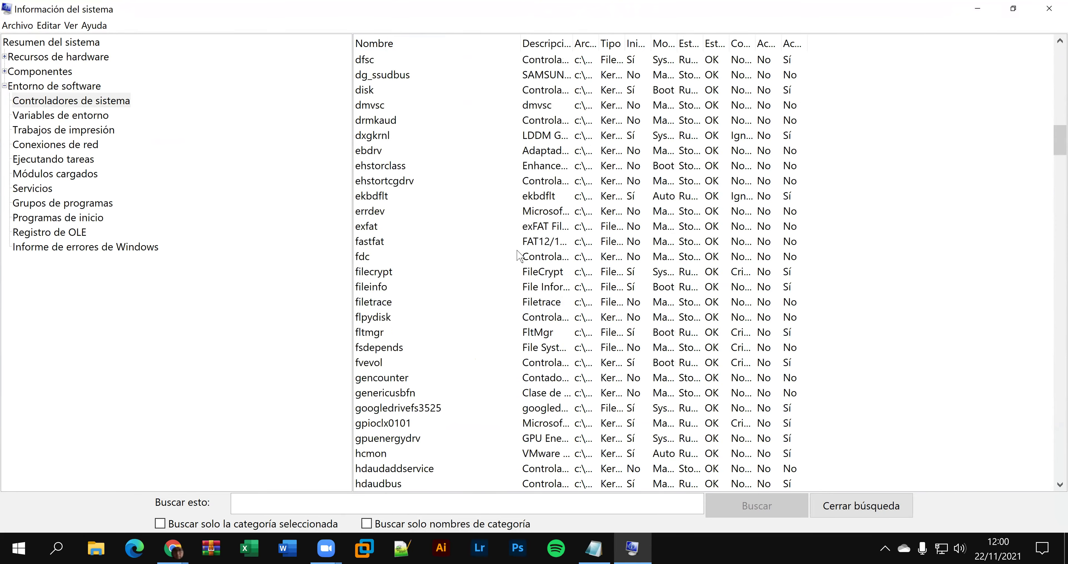
scroll(521, 256, down, 15)
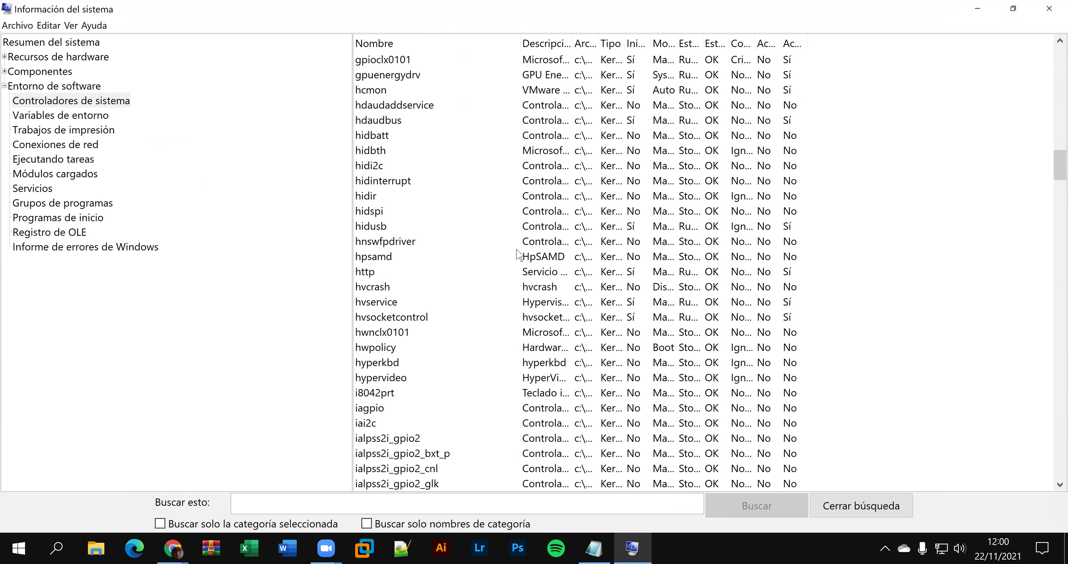
click(78, 219)
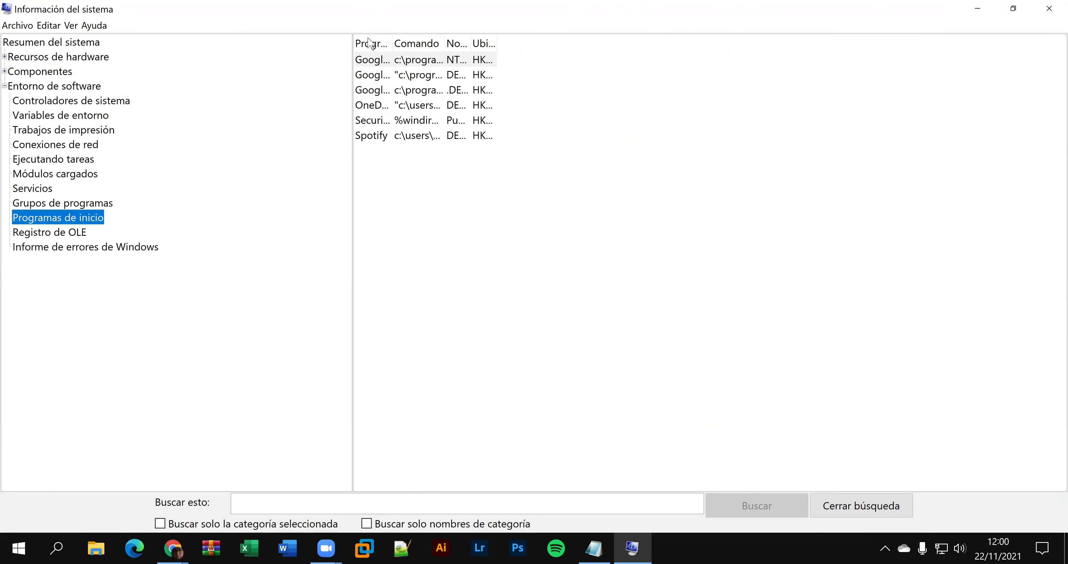
double_click(392, 41)
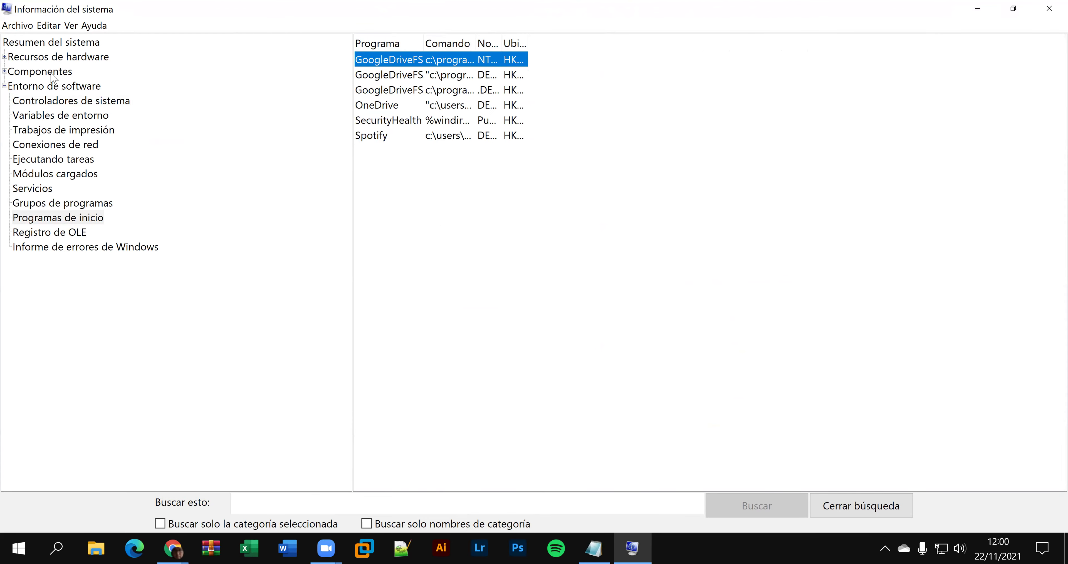
- Collapse the categories, show Resumen del sistema, and restore the window size
click(4, 86)
click(6, 73)
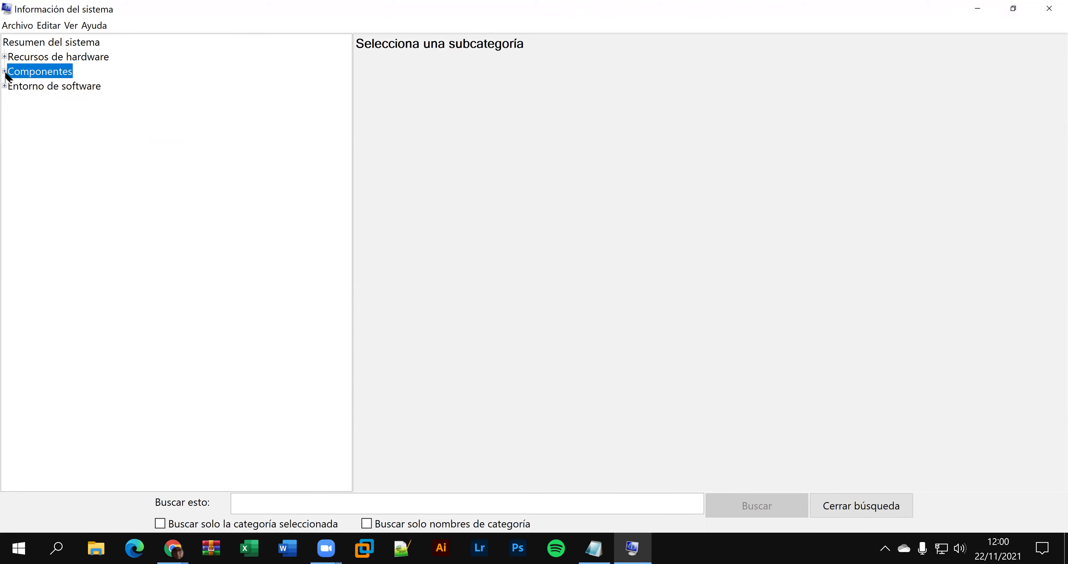
click(4, 72)
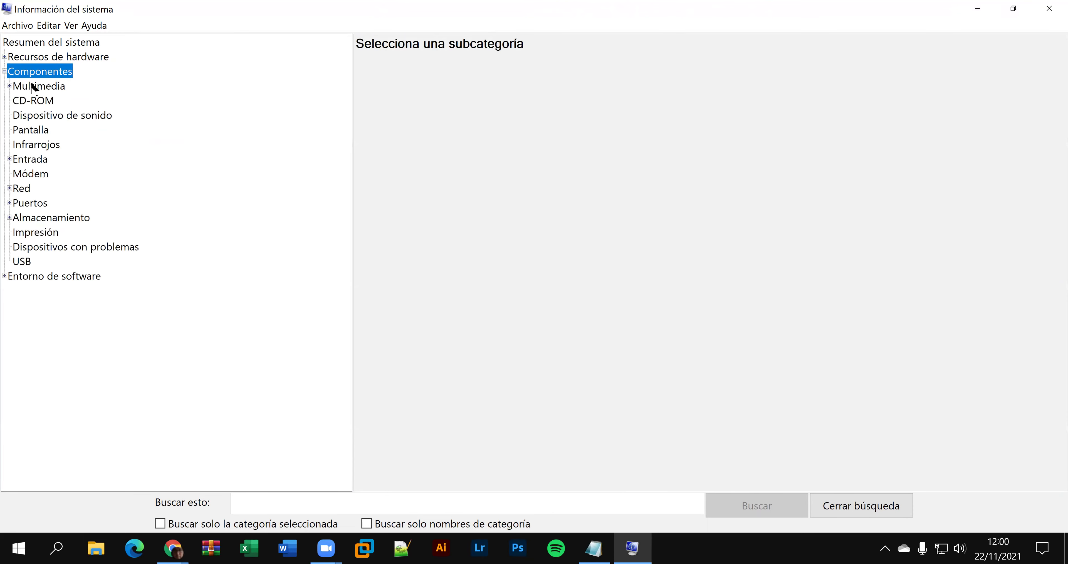
click(4, 71)
click(63, 57)
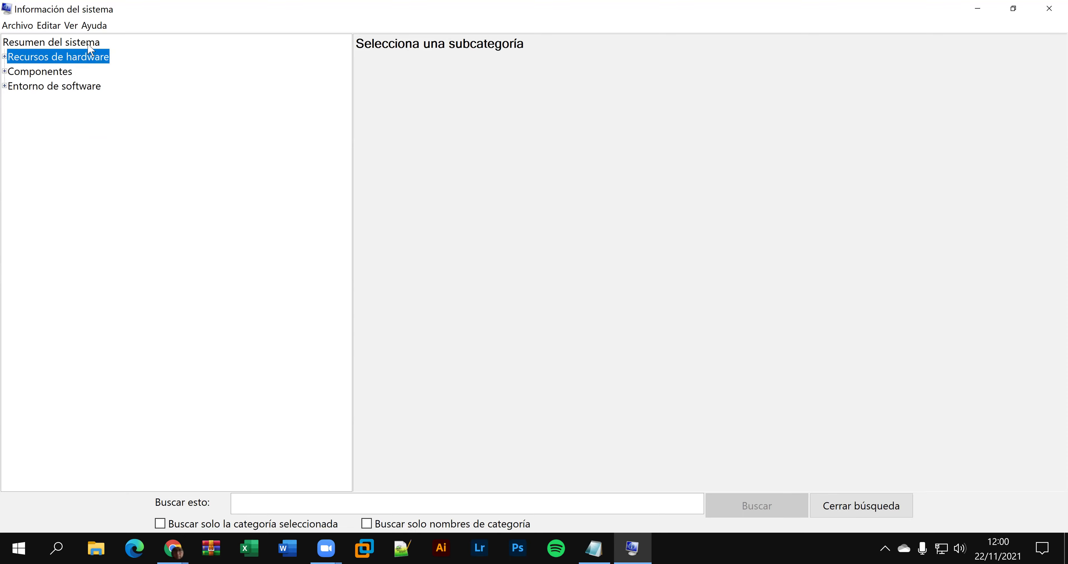
key(Up)
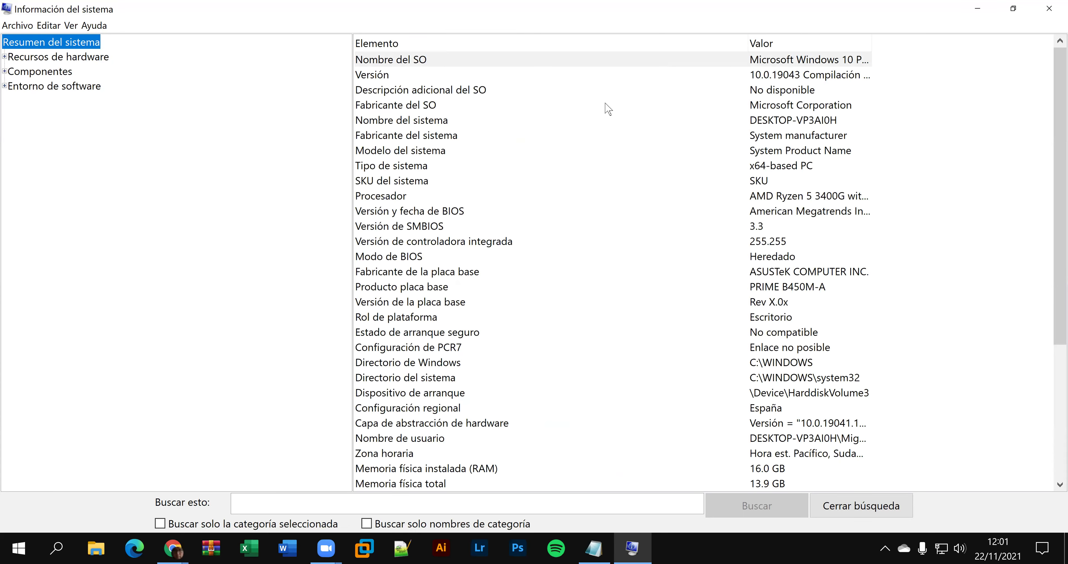
scroll(630, 253, down, 5)
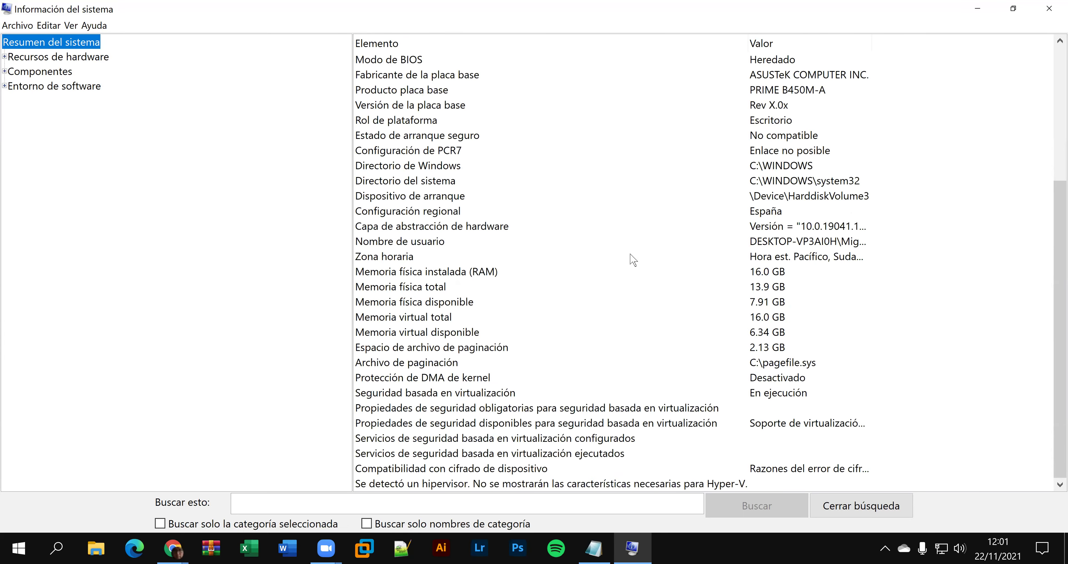
scroll(626, 261, up, 5)
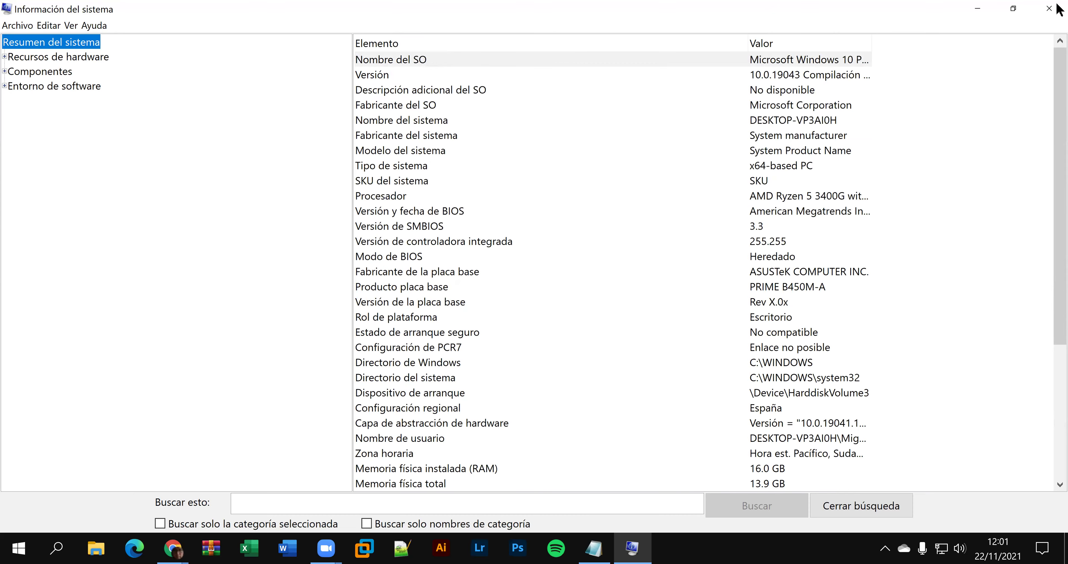
double_click(951, 7)
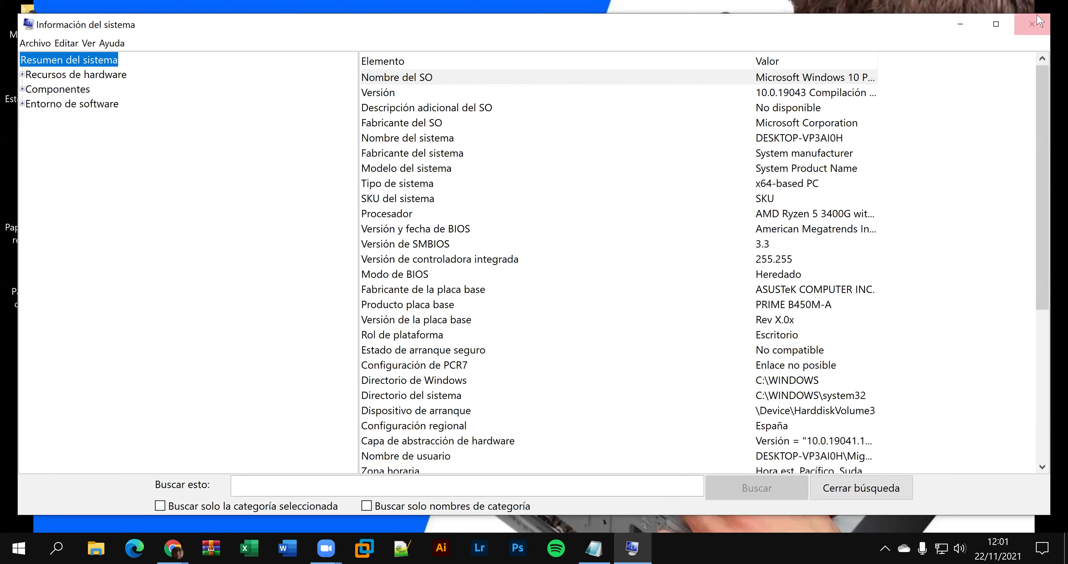
- Close System Information and scroll the PDF past the HWiNFO32 pages to page 42
click(1024, 27)
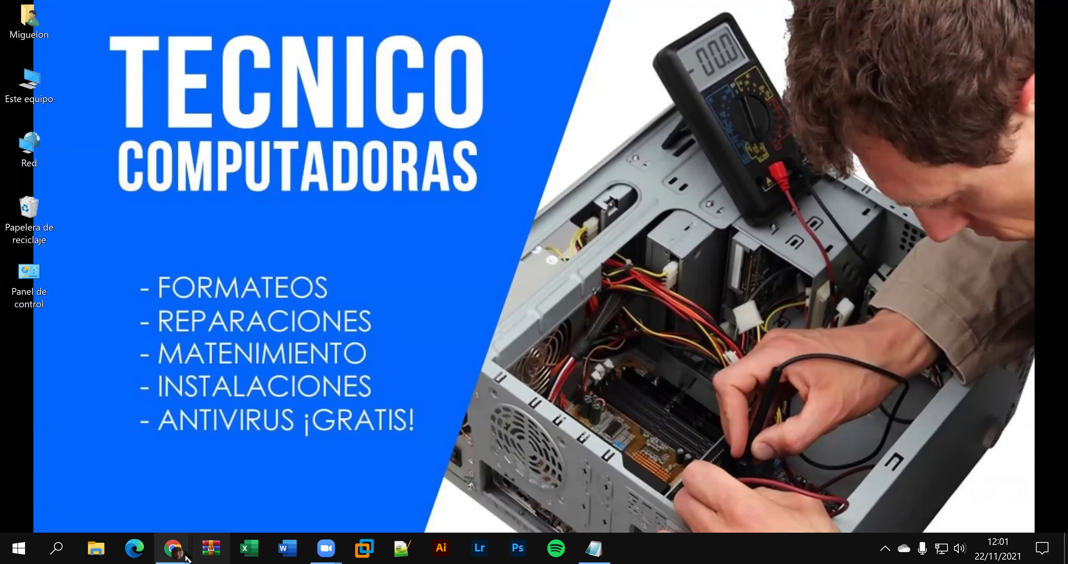
mouse_move(184, 557)
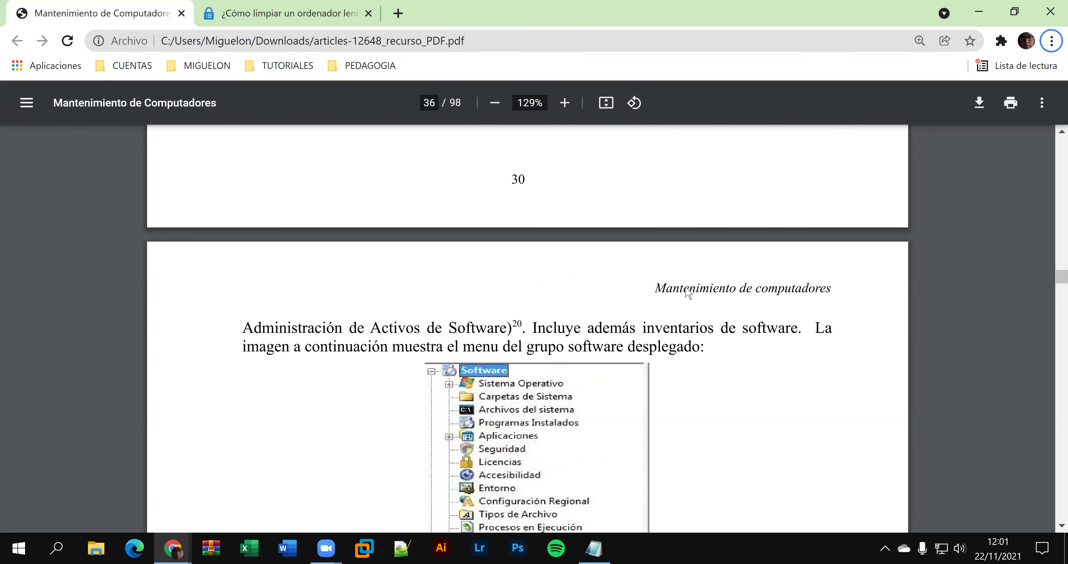
scroll(689, 293, down, 15)
scroll(678, 297, down, 12)
scroll(679, 301, down, 12)
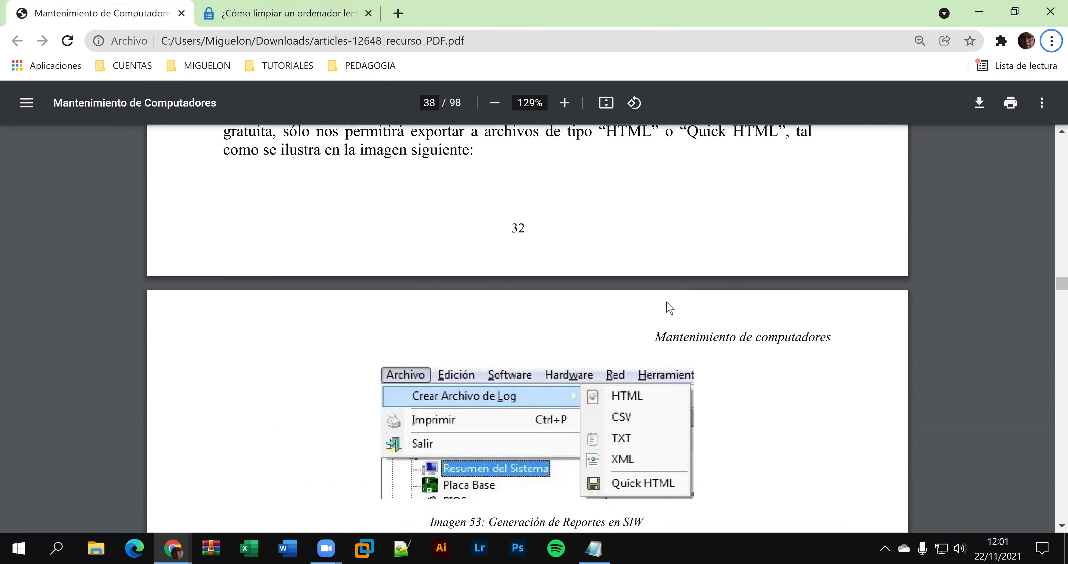
scroll(670, 307, down, 4)
scroll(668, 307, down, 10)
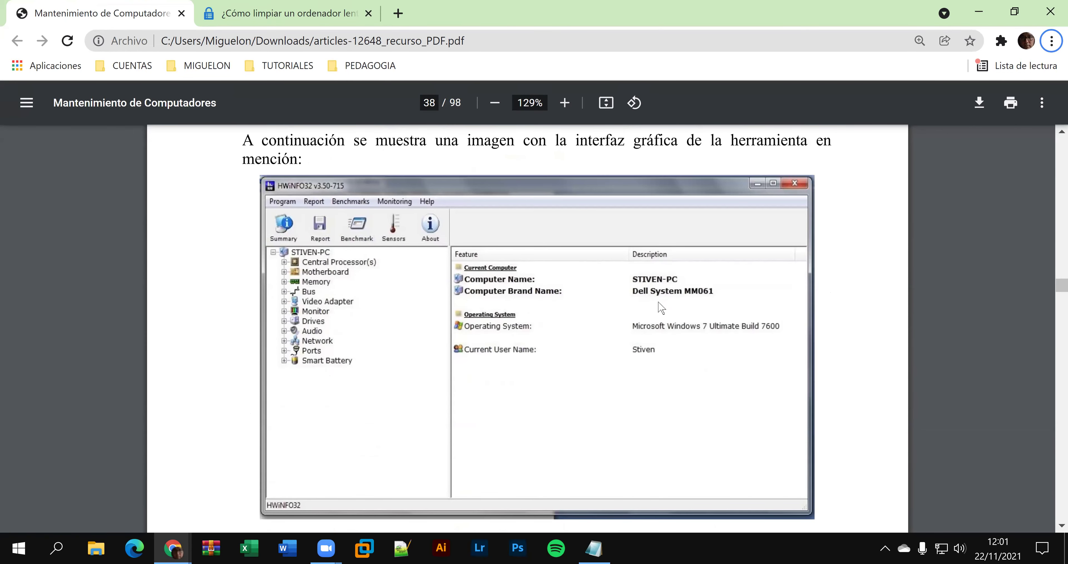
scroll(661, 309, down, 10)
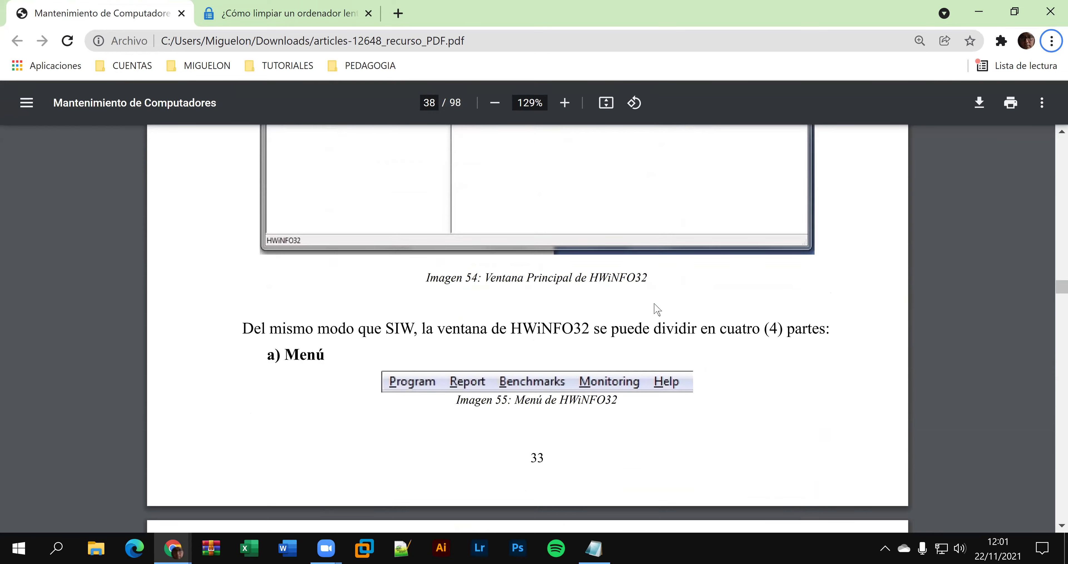
scroll(655, 311, down, 20)
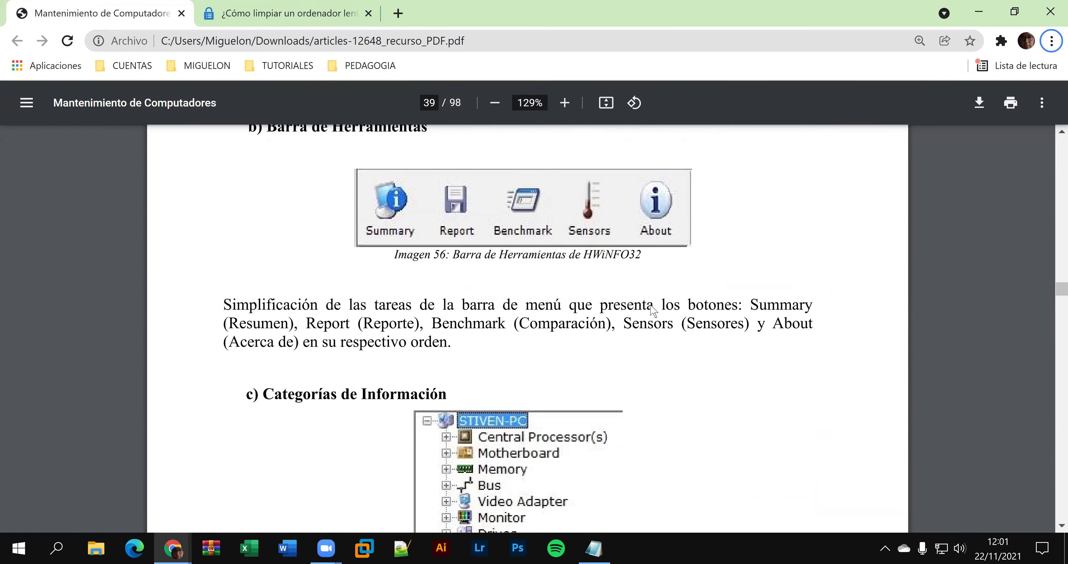
scroll(654, 309, down, 15)
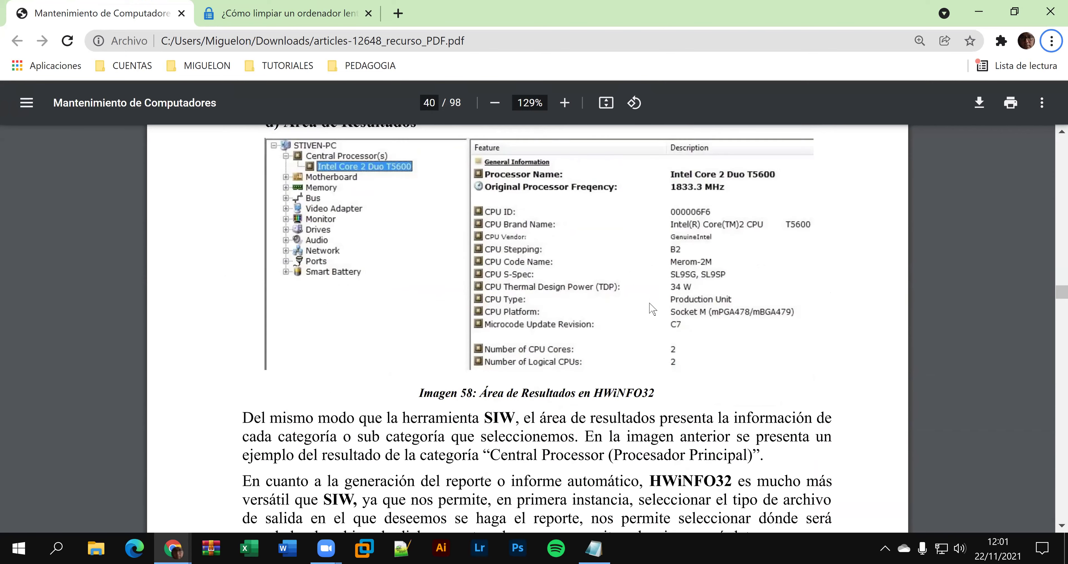
scroll(653, 308, down, 20)
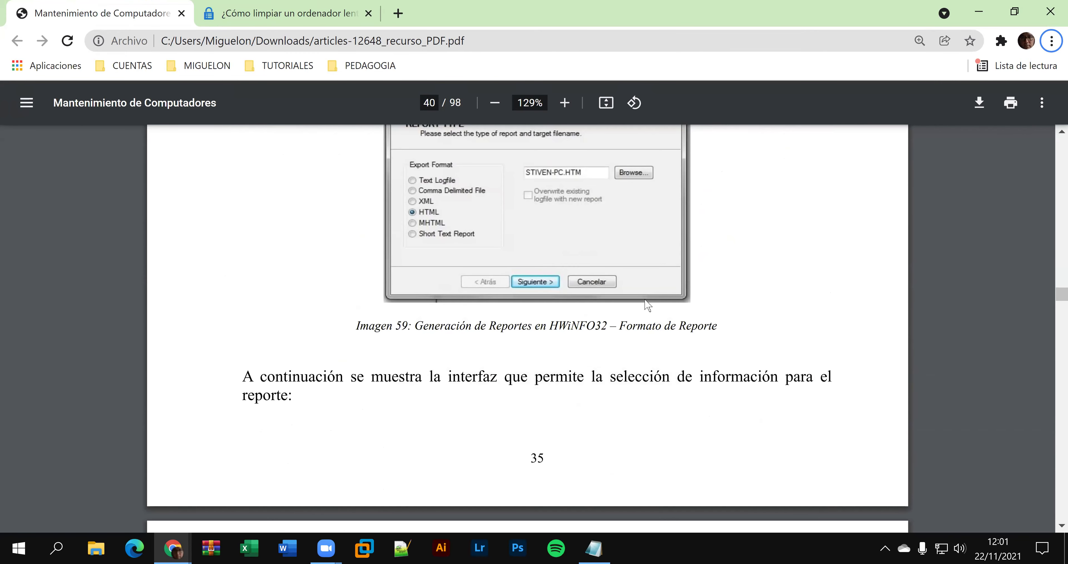
scroll(648, 305, down, 20)
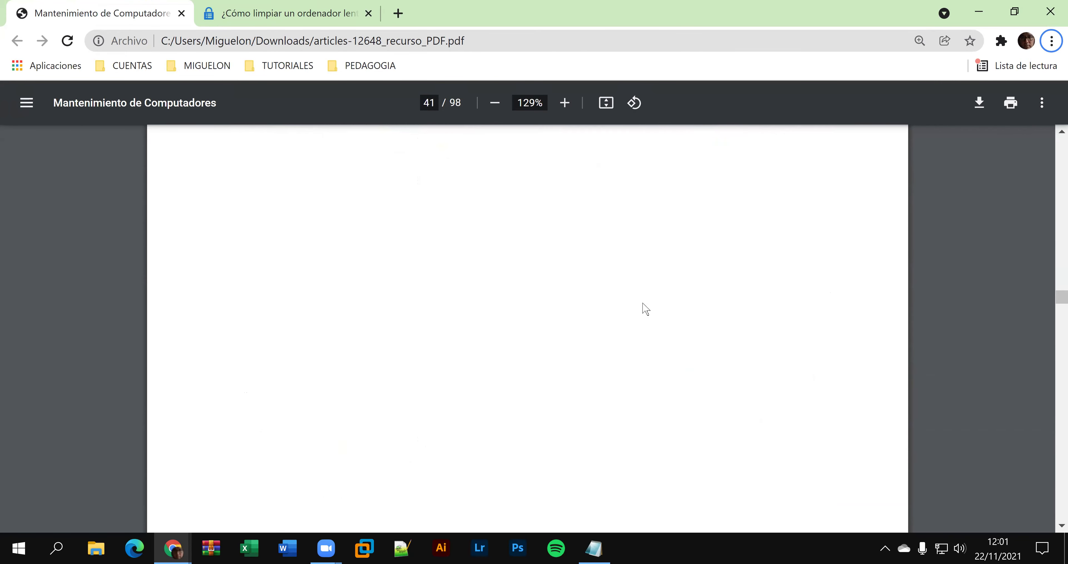
scroll(642, 302, down, 12)
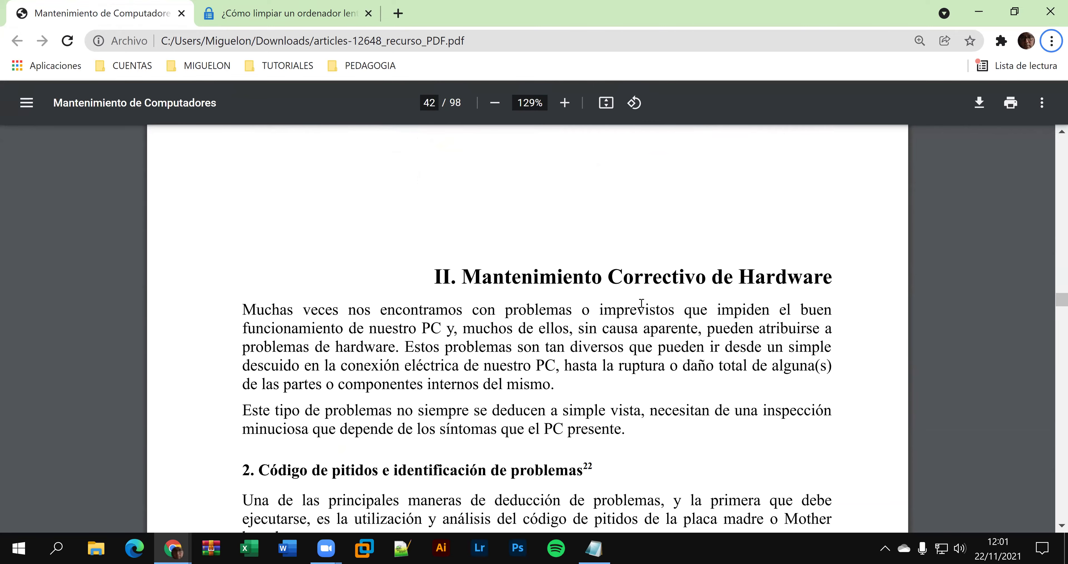
- In a new tab, search Google for 'SOFTWARE PARA COMPROBAR'
click(384, 16)
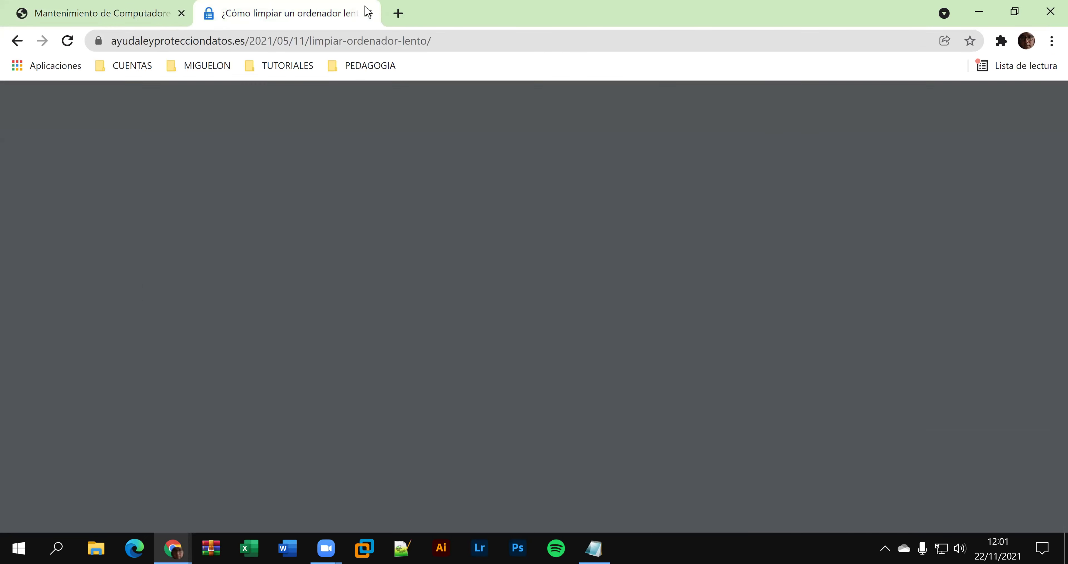
click(399, 13)
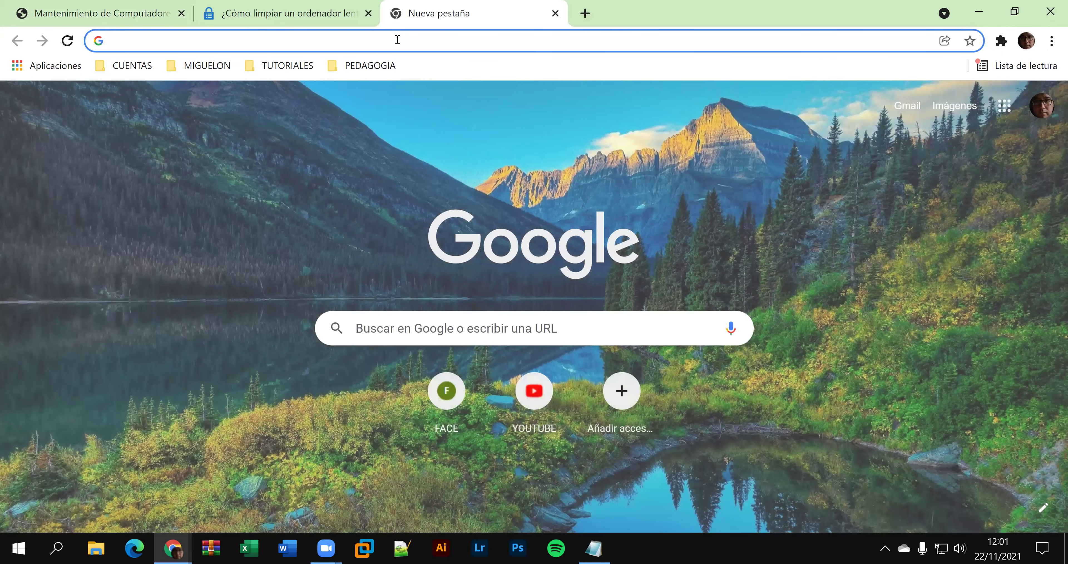
text(SOFTWARE PARA )
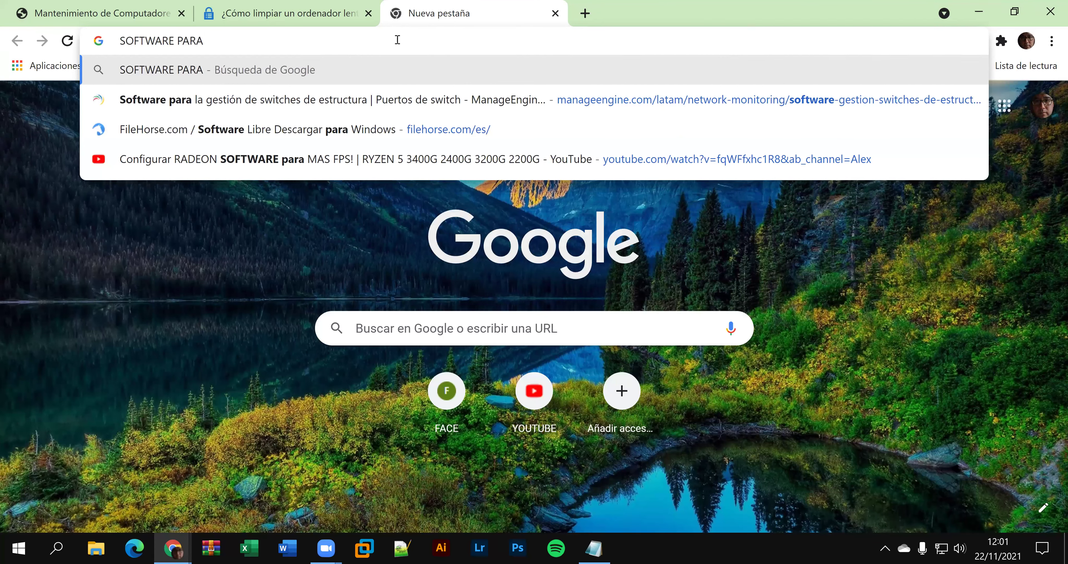
text(COMPRO)
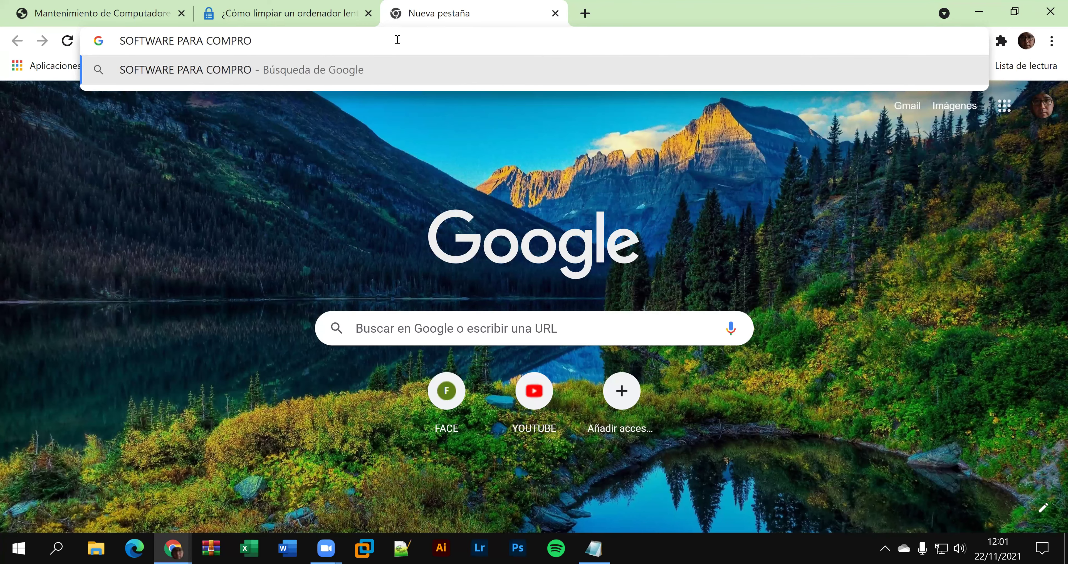
text(BAR)
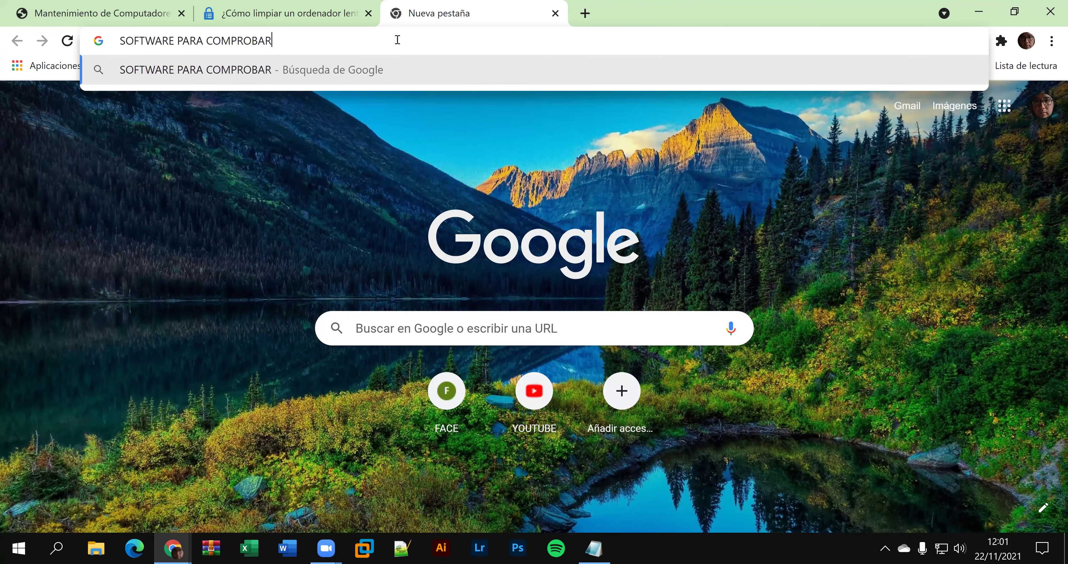
key(Return)
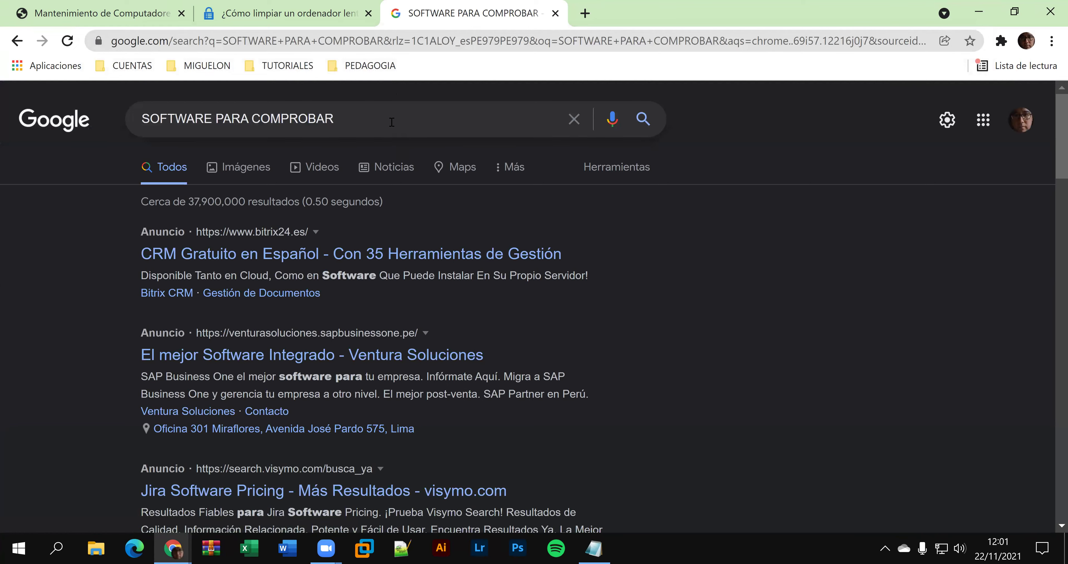
- Refine the search to 'programa para ver caracteristicas de la pc' and scroll to the soportelan.com result
click(391, 122)
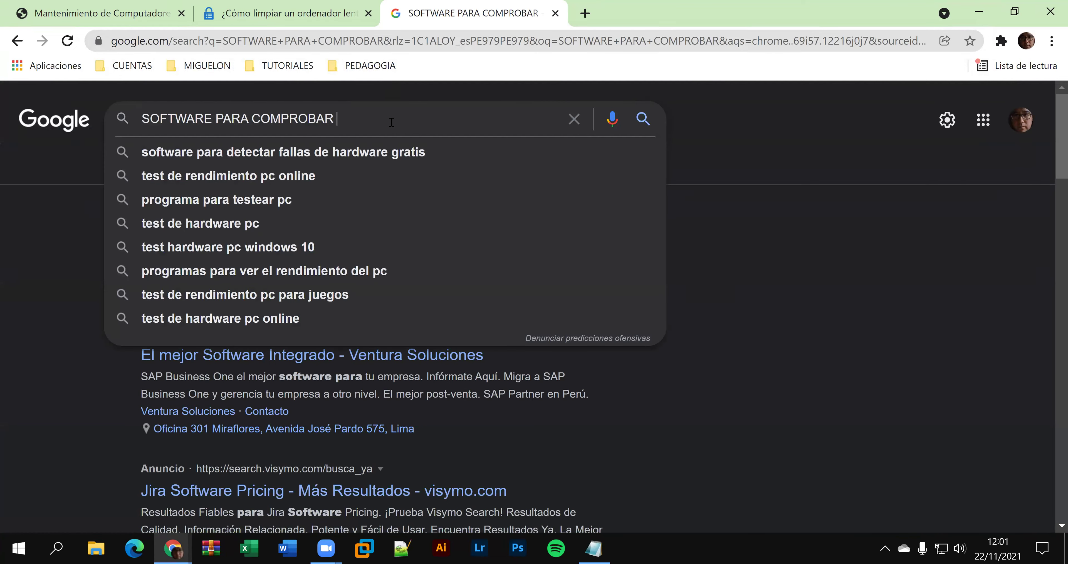
text(CA)
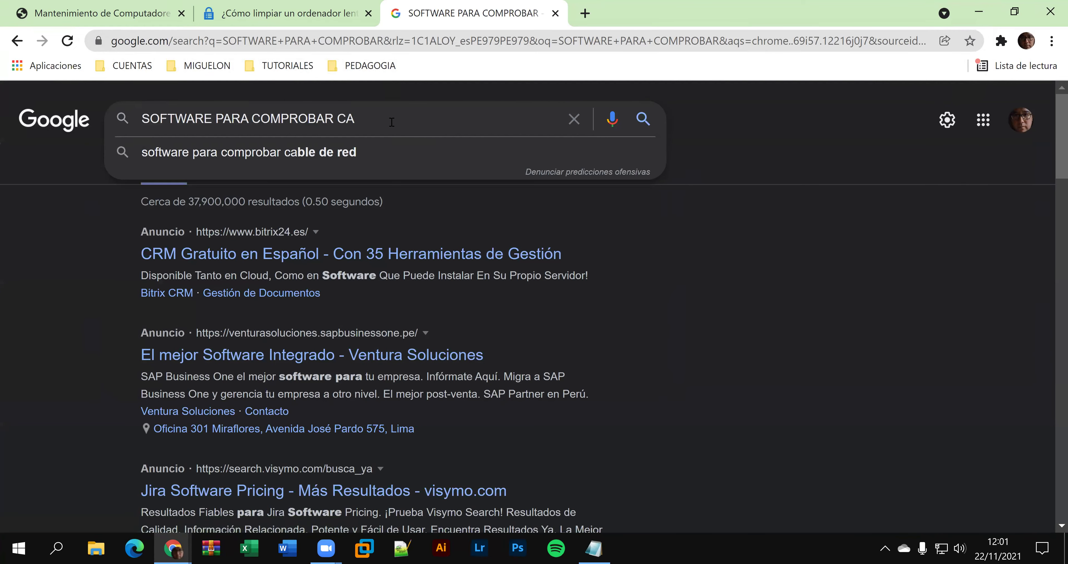
text(RA)
key(Down)
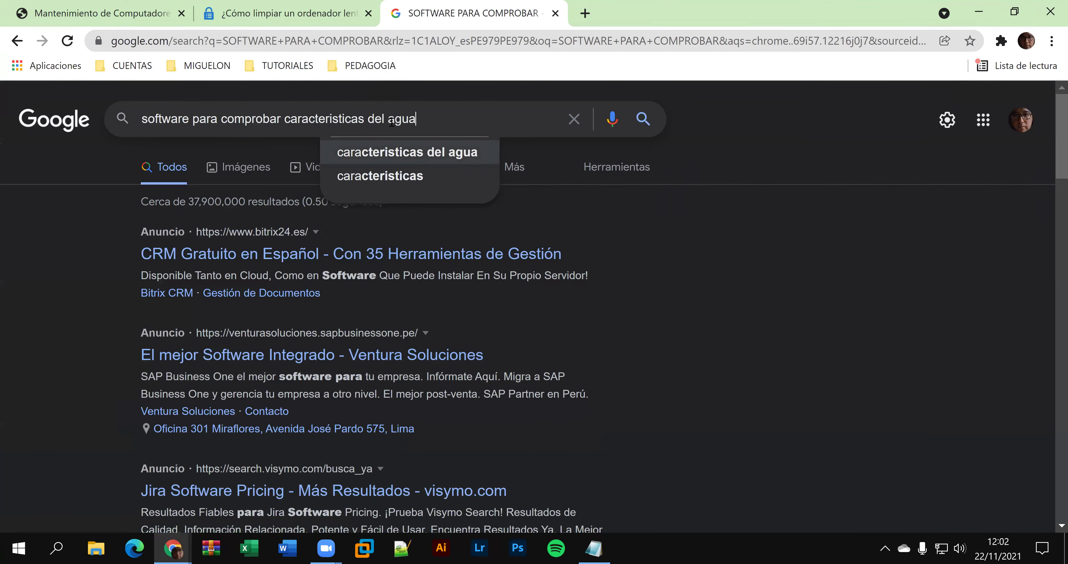
key(BackSpace)
key(BackSpace)
key(BackSpace)
key(BackSpace)
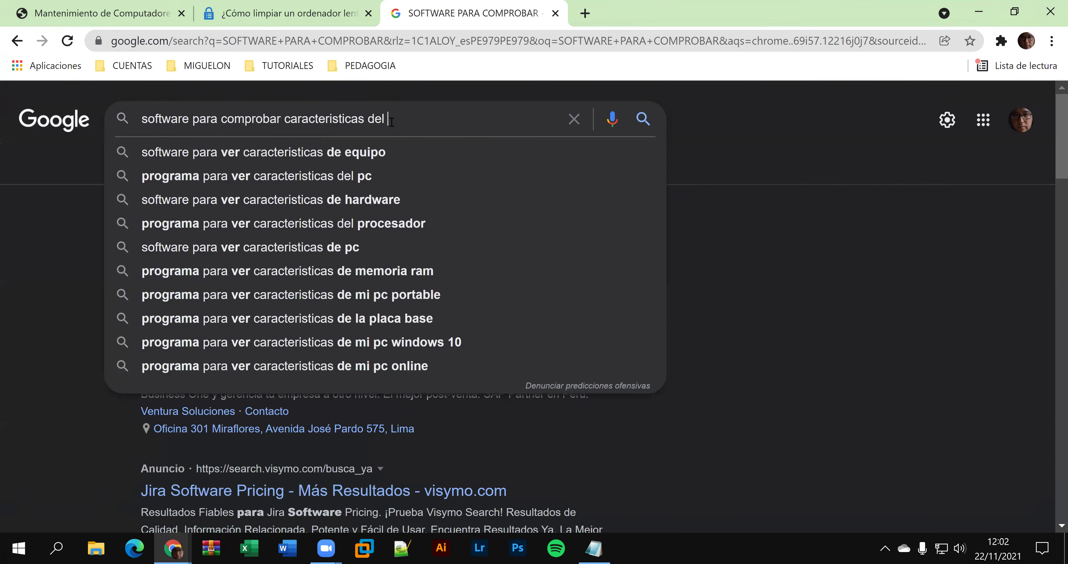
key(BackSpace)
key(BackSpace)
text(LA)
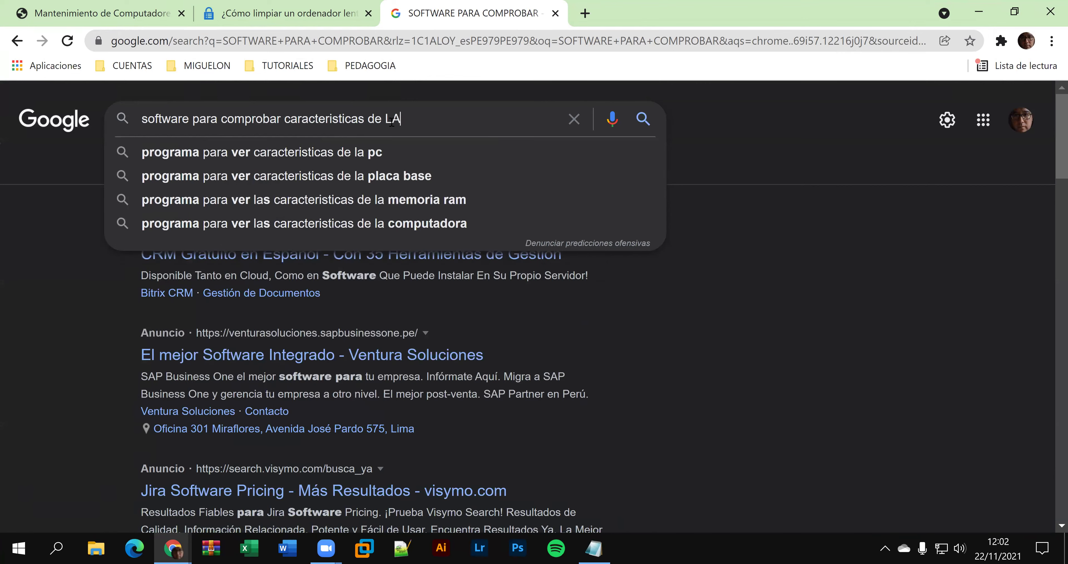
key(Down)
key(Return)
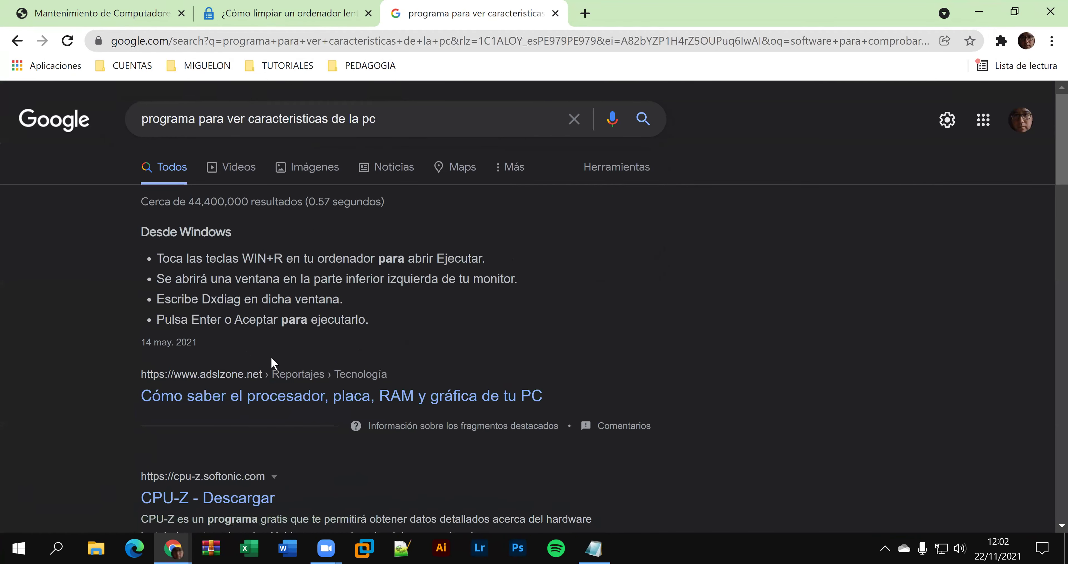
scroll(274, 363, down, 3)
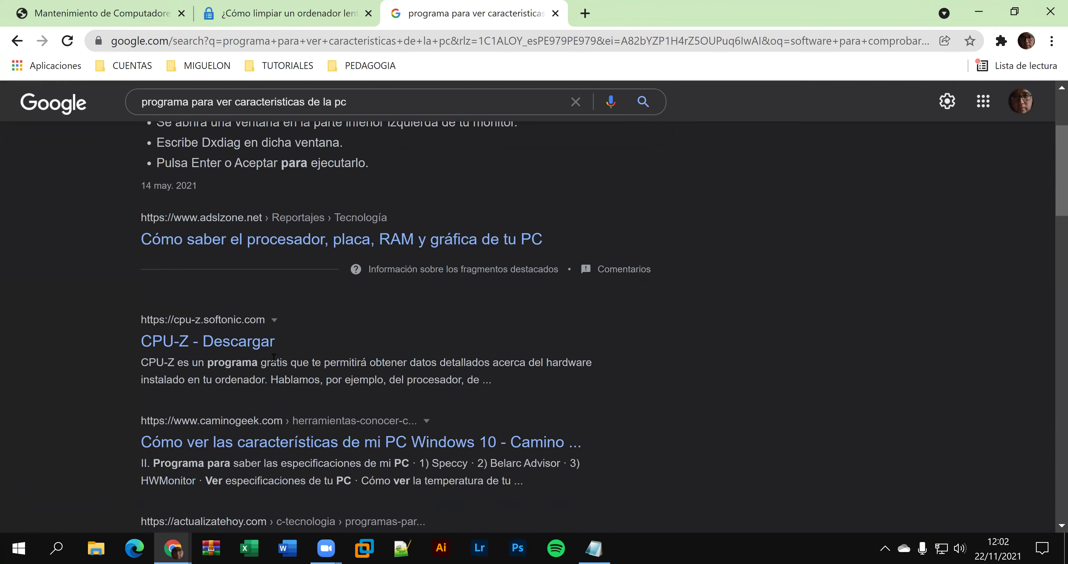
scroll(288, 342, down, 2)
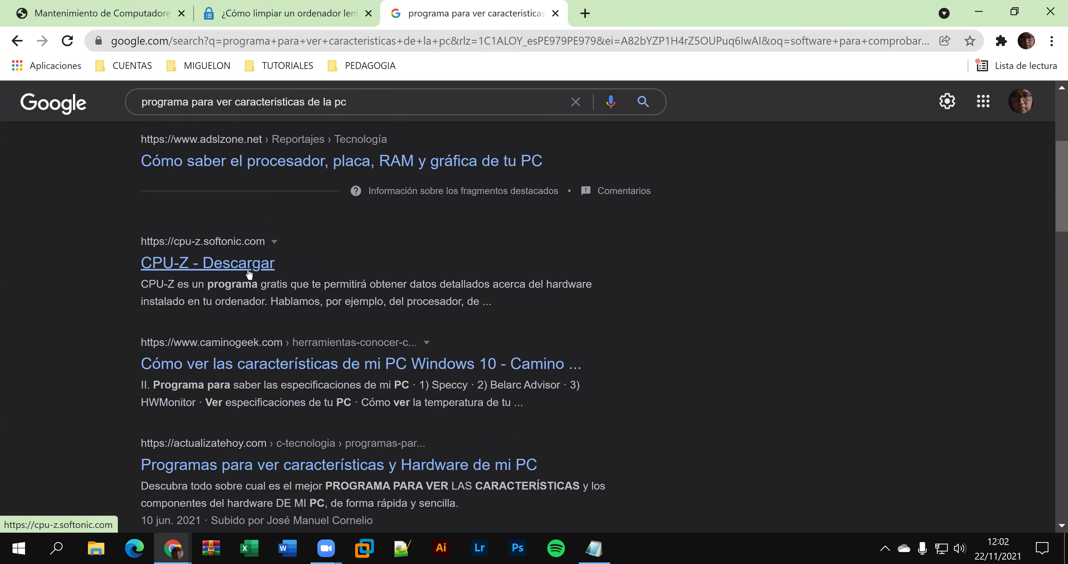
scroll(250, 275, down, 5)
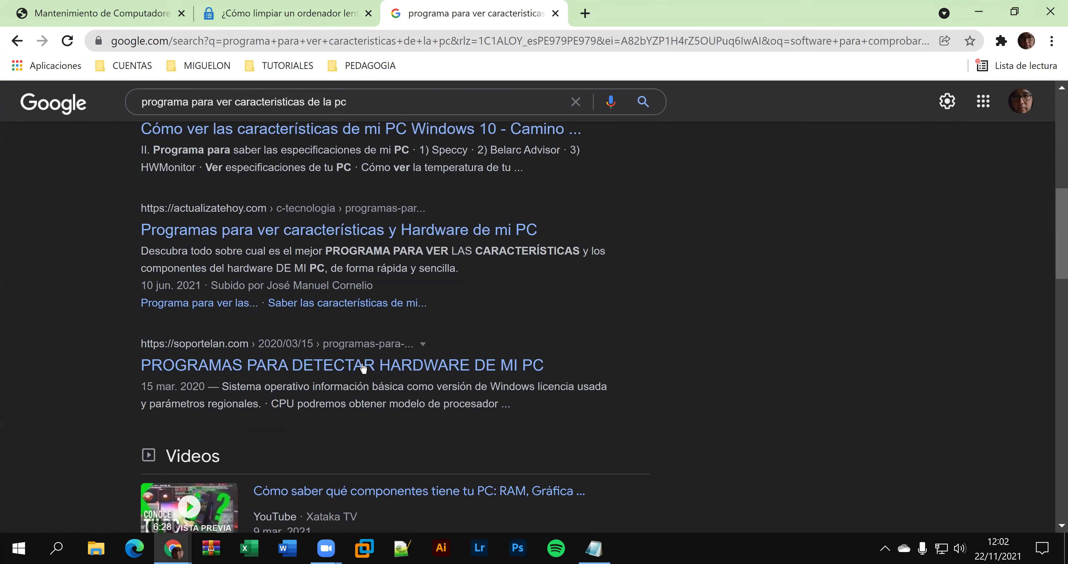
- Open Soporte LAN's 'Programas para detectar hardware de mi PC' article and read through its Speccy, CPU-Z and DirectX sections
click(367, 367)
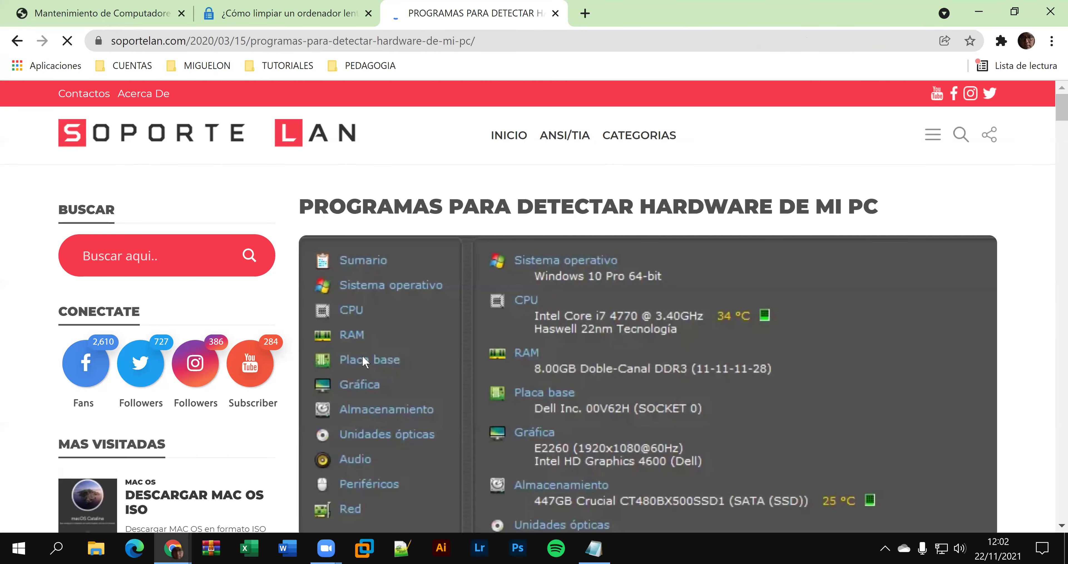
scroll(360, 363, down, 6)
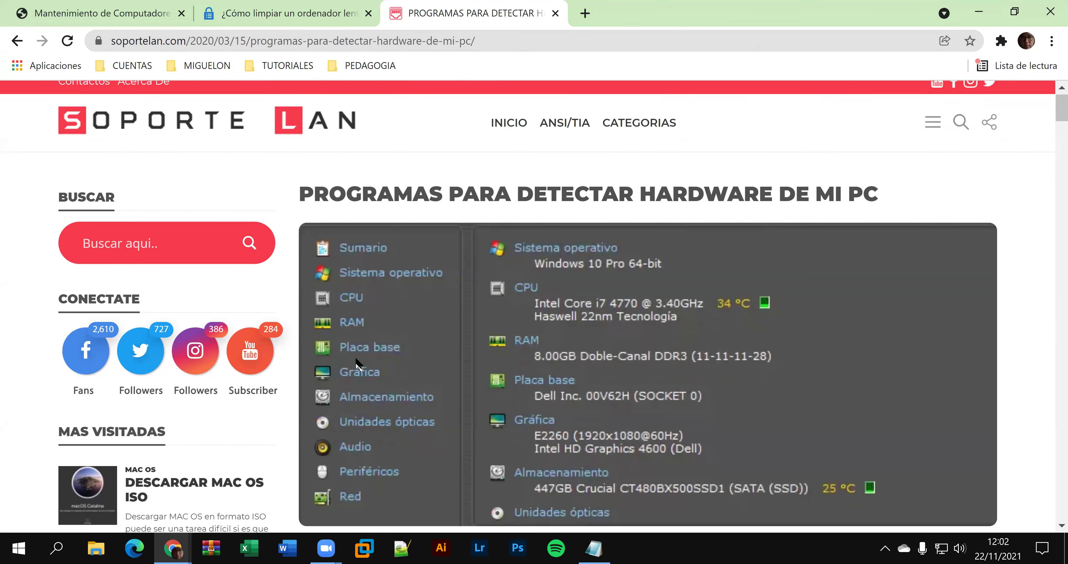
scroll(355, 365, down, 9)
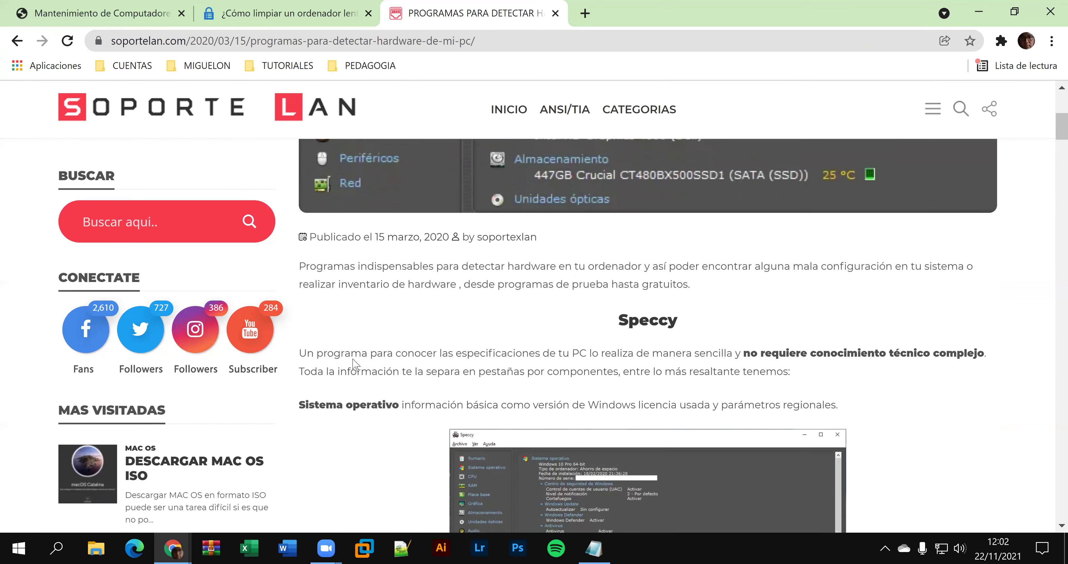
scroll(353, 367, down, 15)
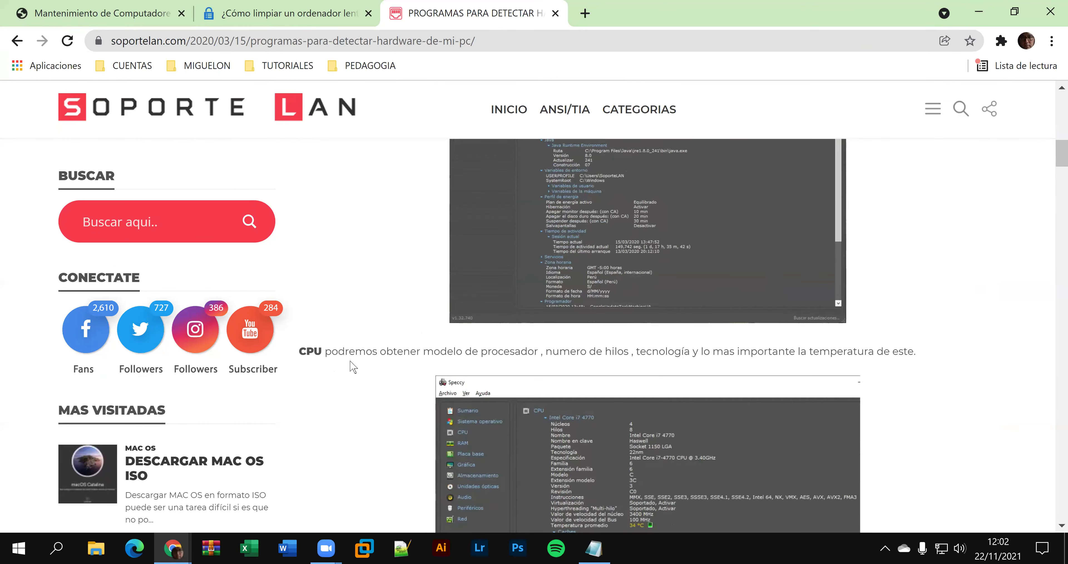
scroll(352, 367, down, 15)
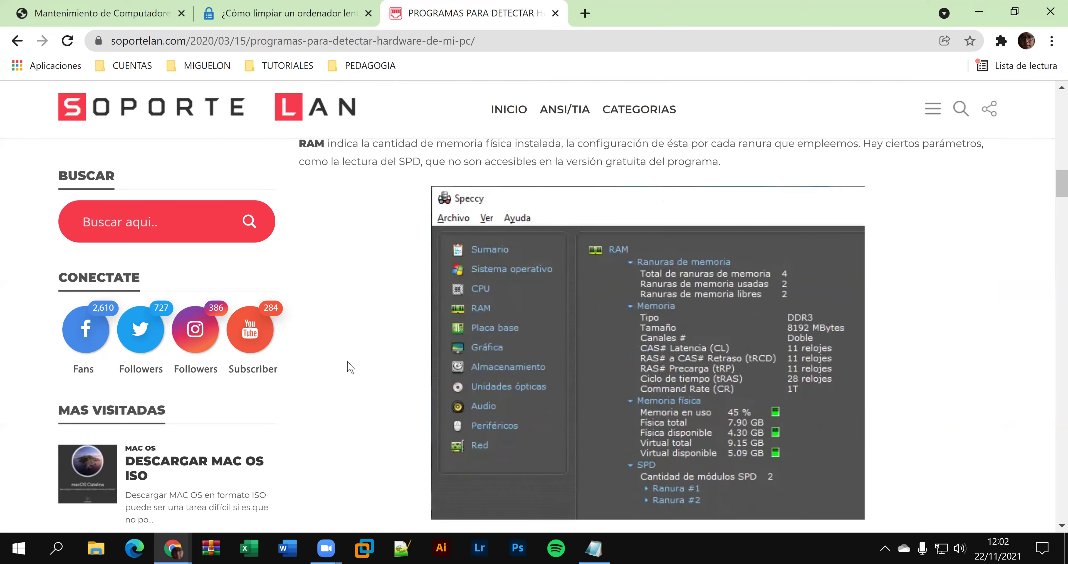
scroll(350, 367, down, 3)
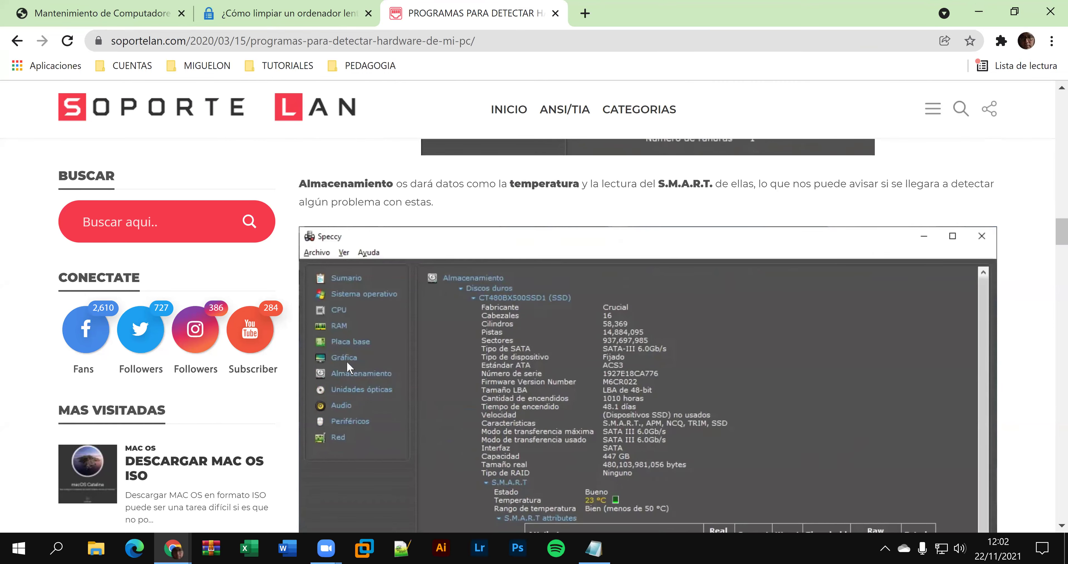
scroll(348, 361, down, 14)
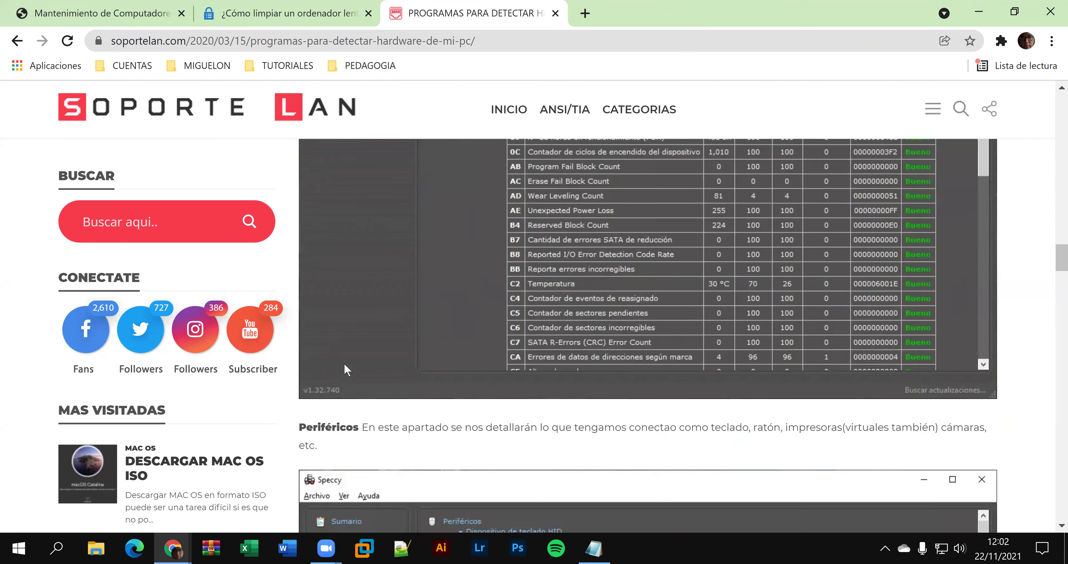
scroll(344, 361, down, 11)
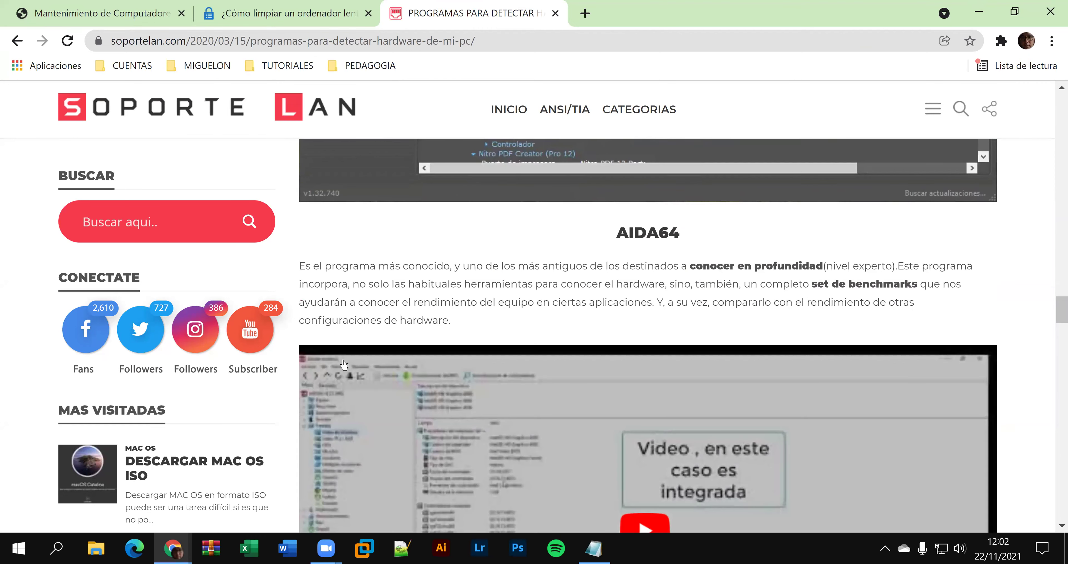
scroll(343, 365, down, 12)
scroll(344, 365, down, 12)
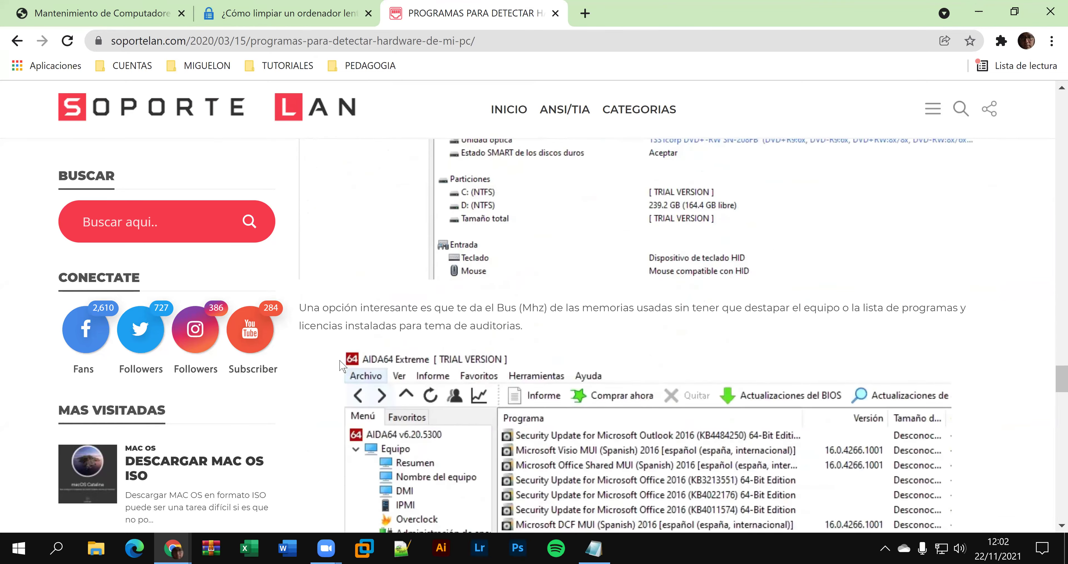
scroll(341, 365, down, 5)
scroll(343, 364, down, 6)
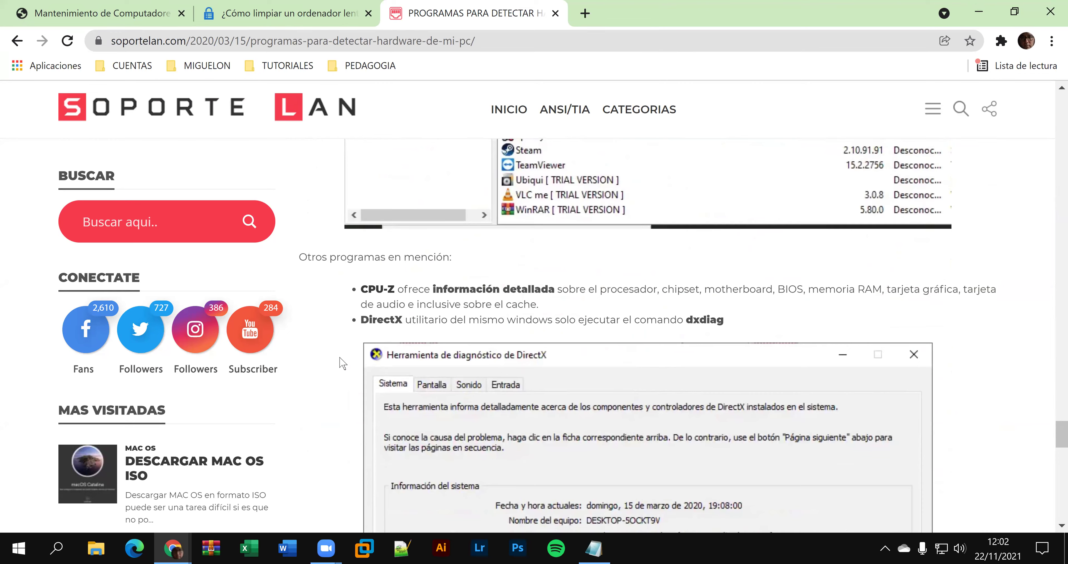
scroll(341, 363, down, 12)
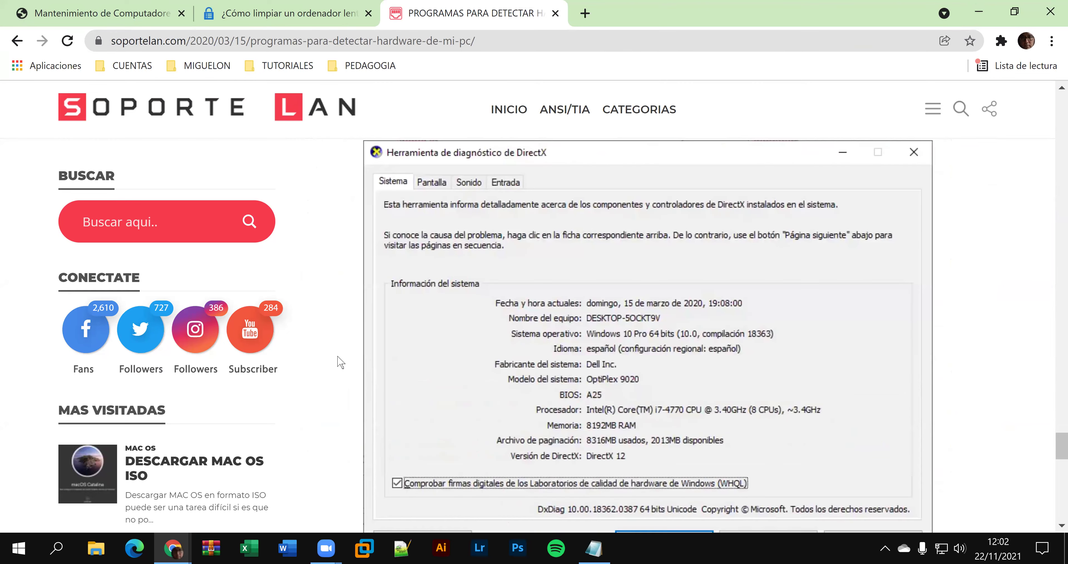
scroll(339, 364, down, 8)
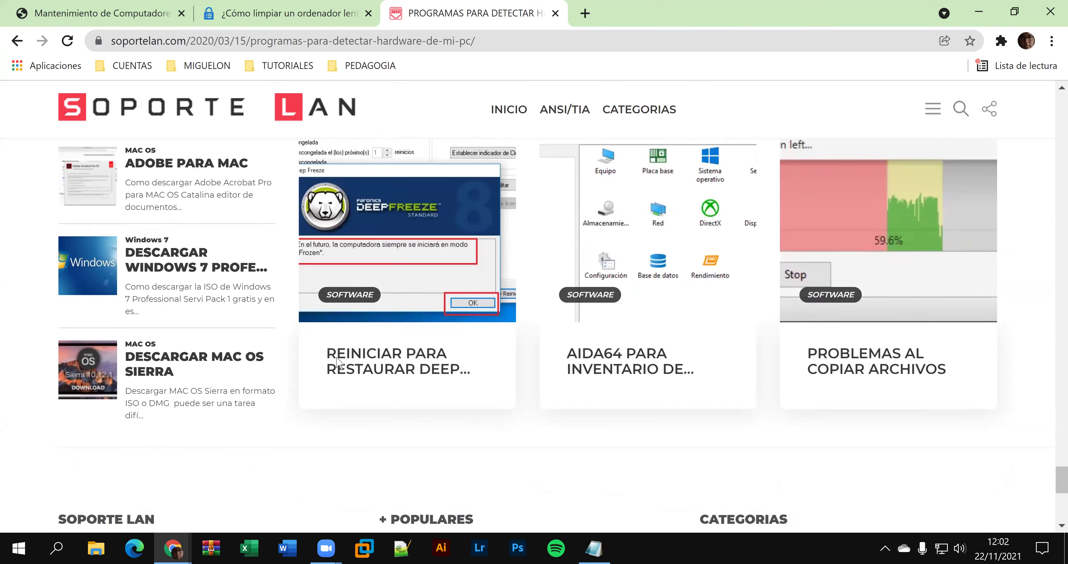
- Return up to the AIDA64 section and select its heading text
scroll(339, 359, up, 15)
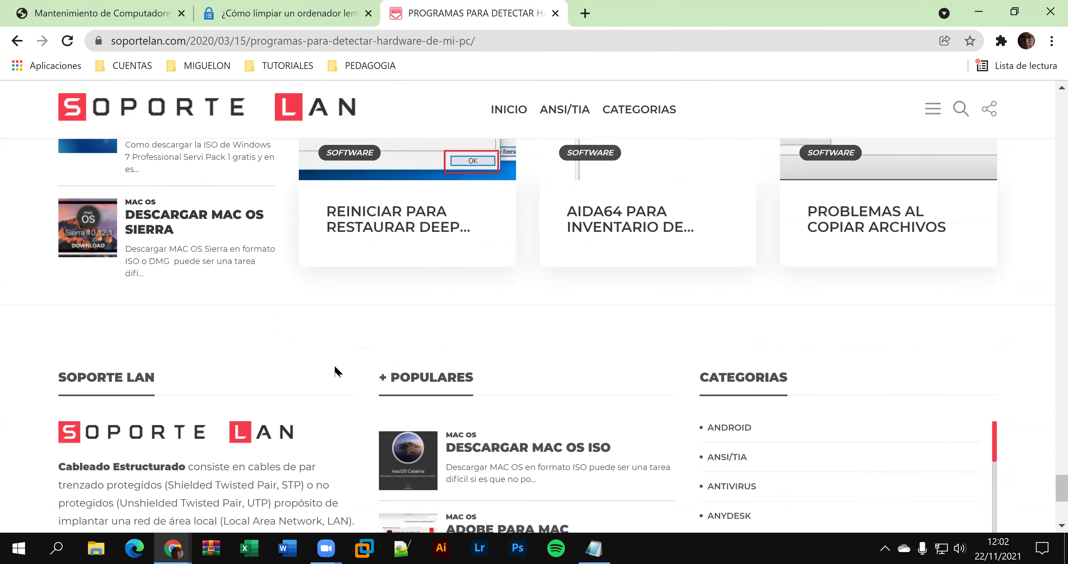
scroll(469, 405, up, 8)
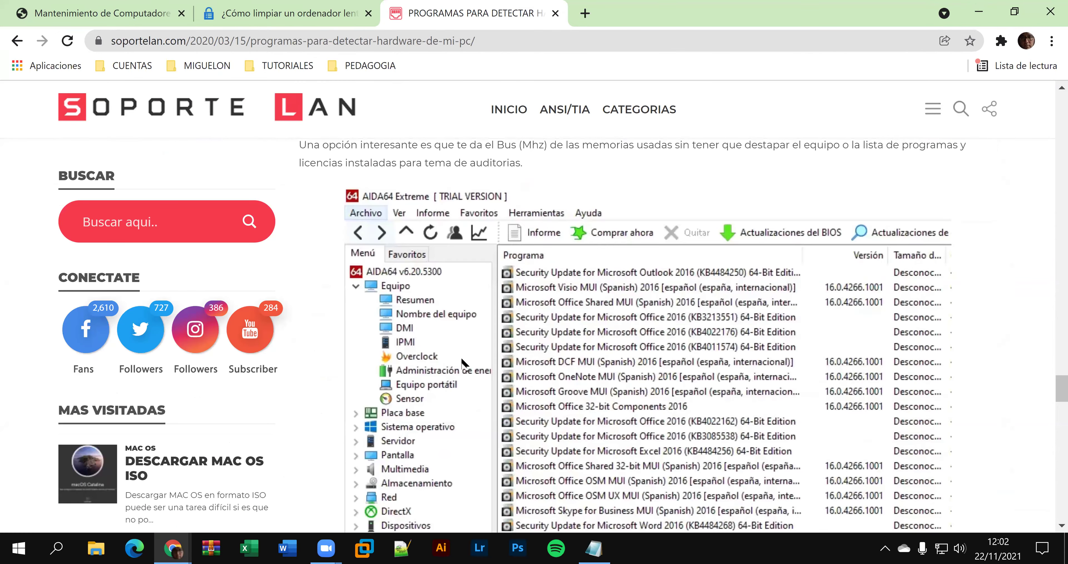
scroll(437, 342, up, 10)
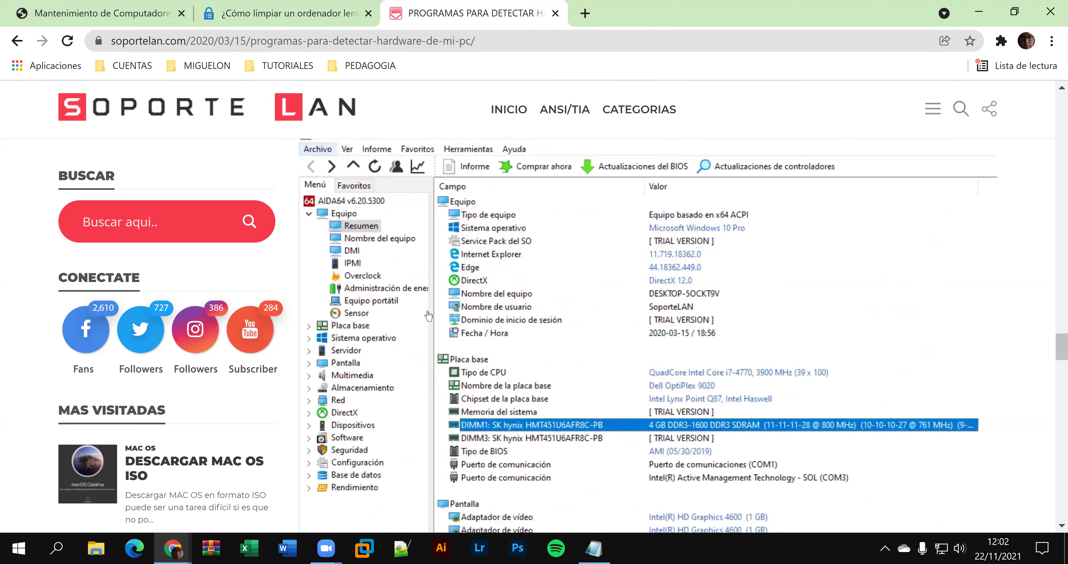
scroll(418, 342, up, 5)
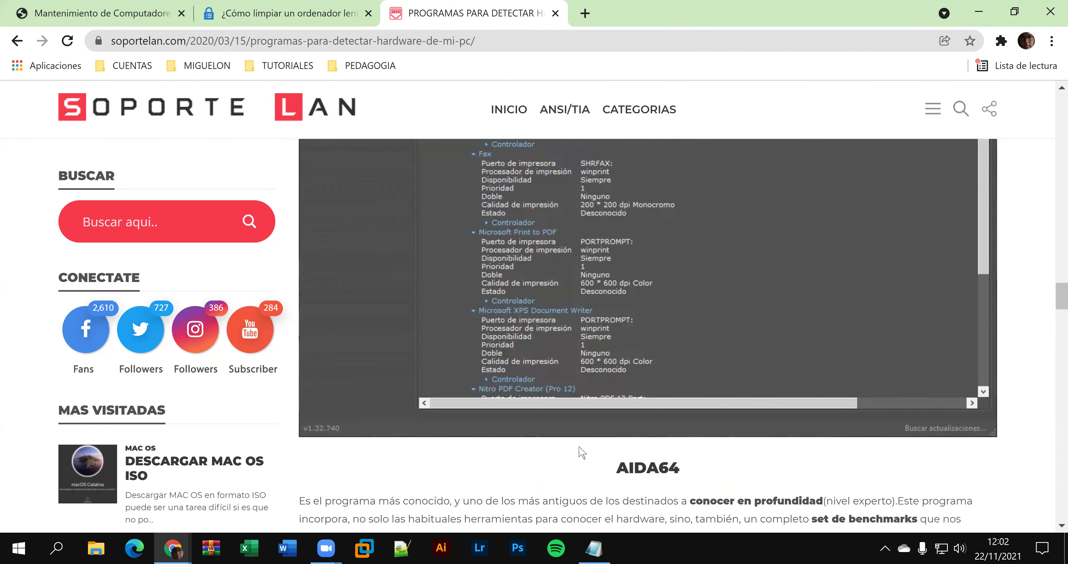
drag(616, 467, 688, 468)
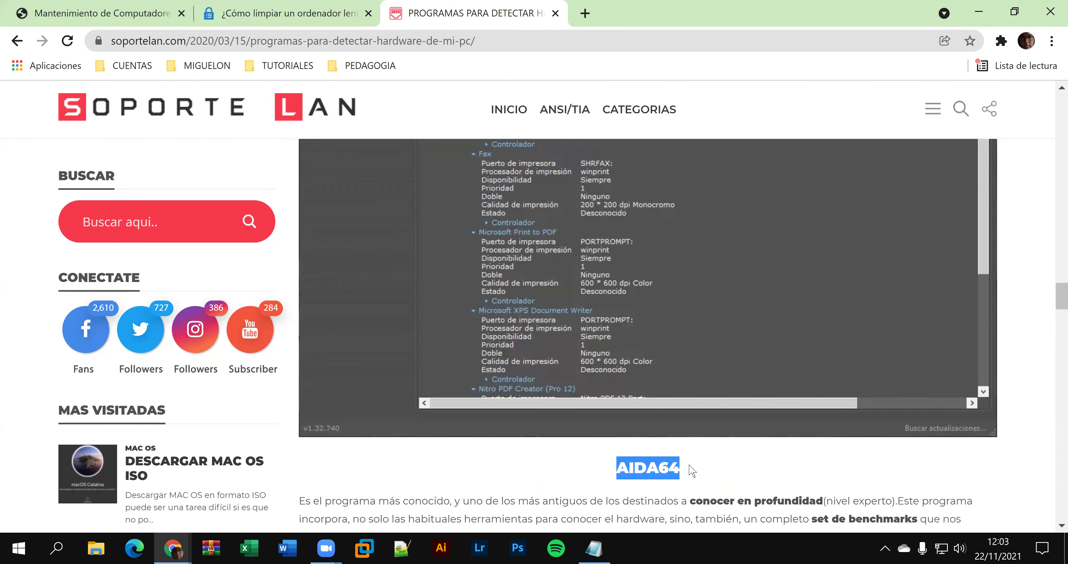
- Search Google for the selected AIDA64 text and open the aida64.com downloads page
right_click(657, 468)
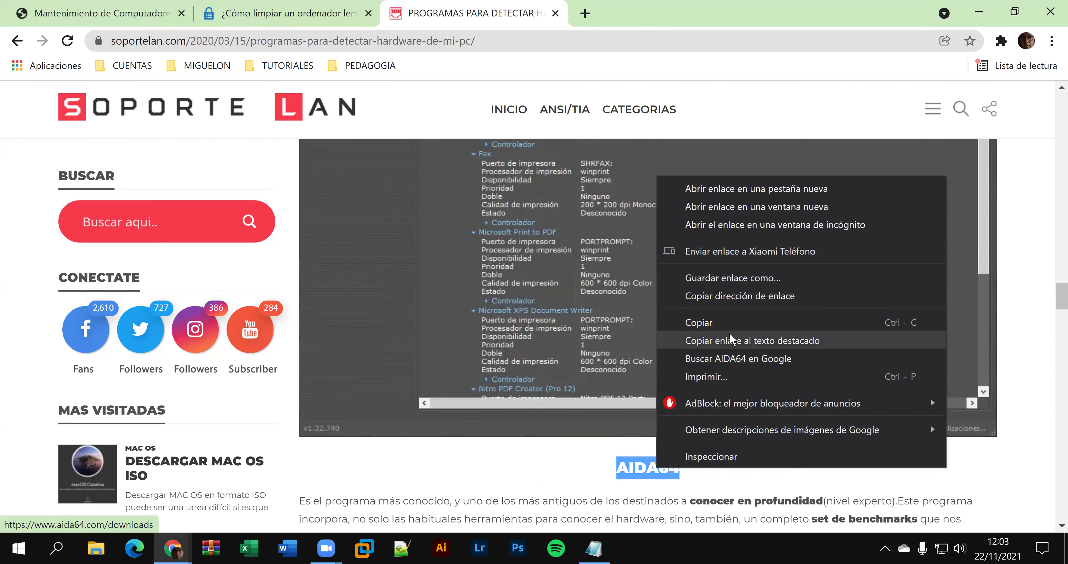
click(732, 357)
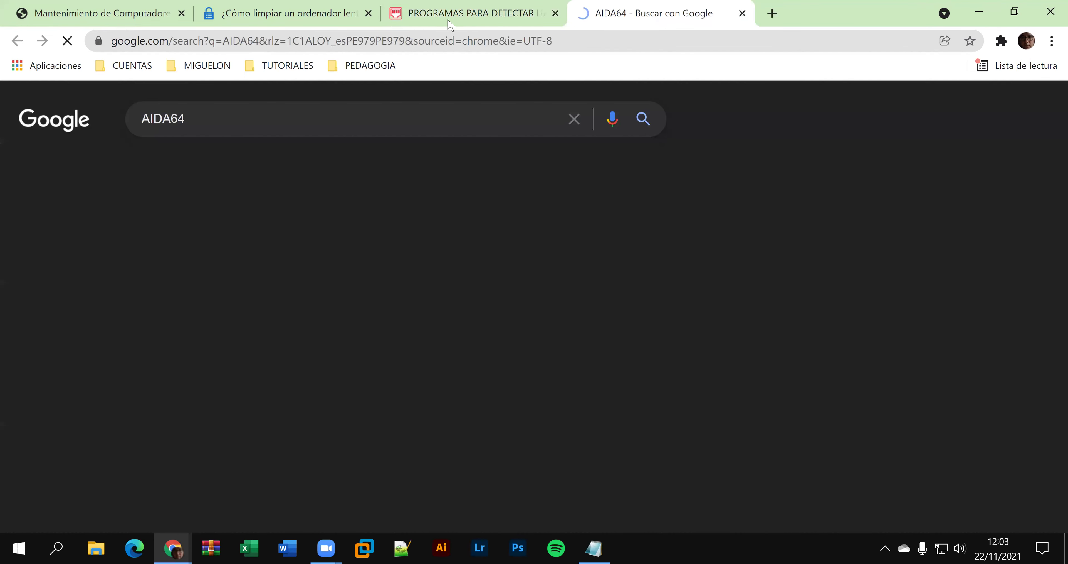
click(245, 253)
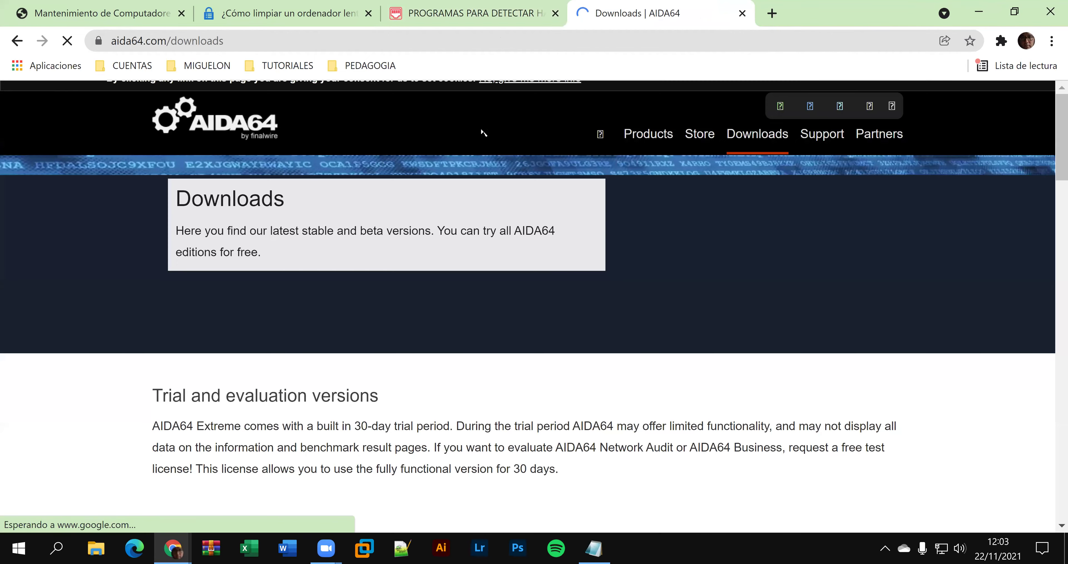
scroll(537, 202, down, 7)
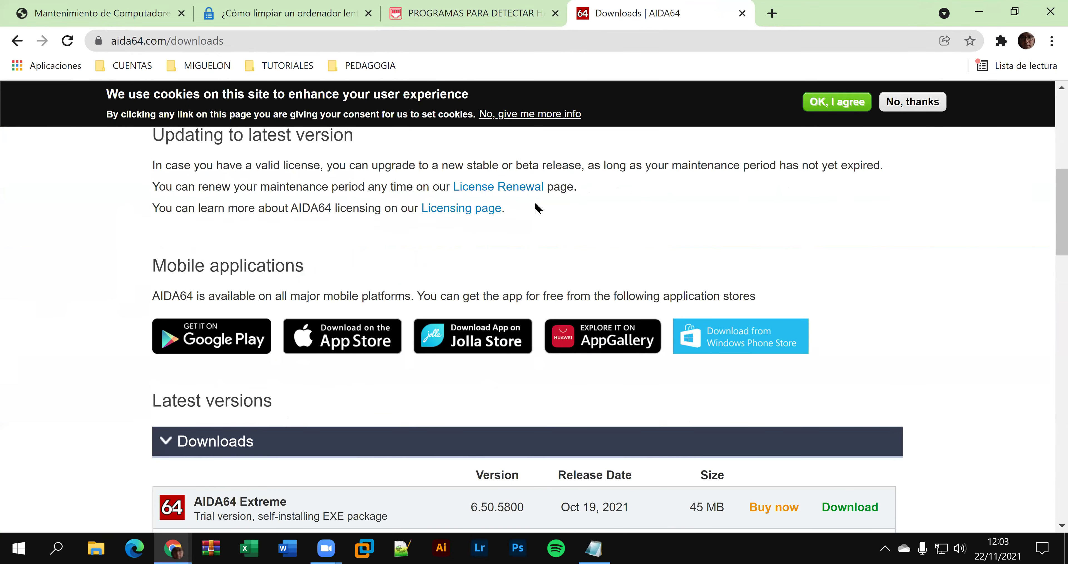
scroll(537, 208, down, 4)
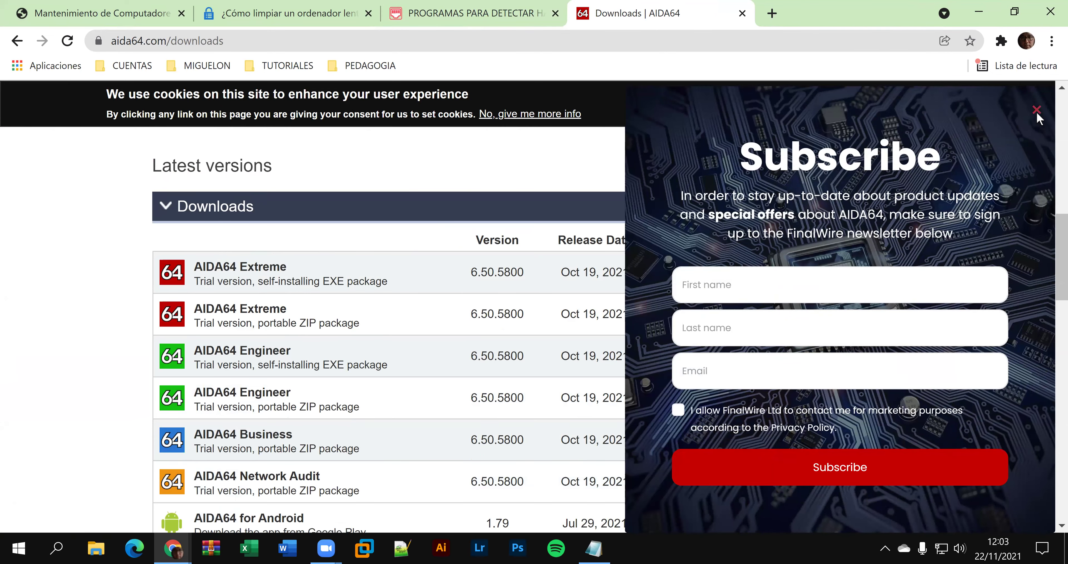
- Dismiss the newsletter popup and download AIDA64 Extreme (aida64extreme650.exe) from download.aida64.com
click(1037, 112)
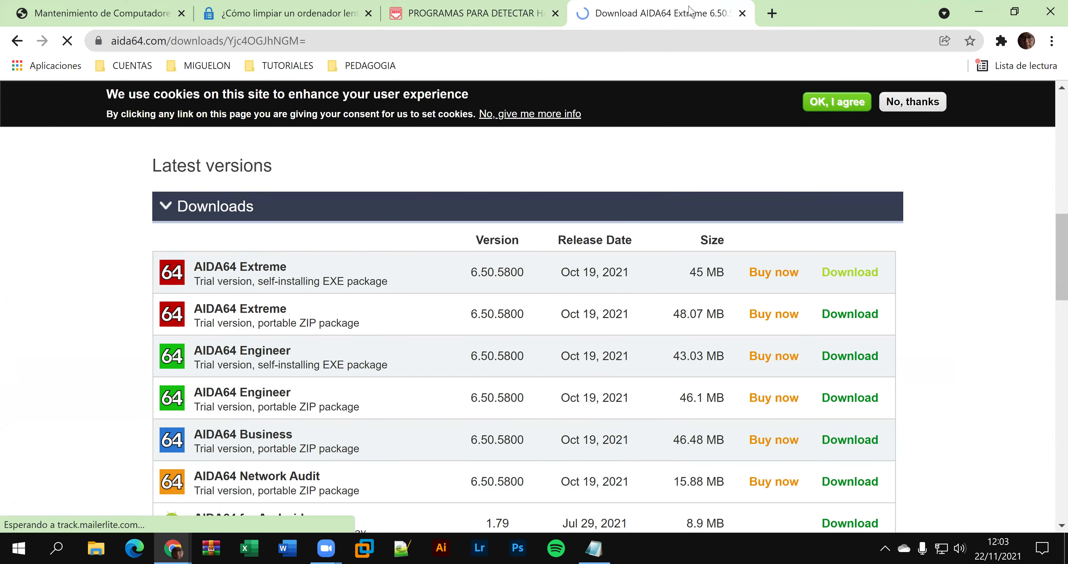
scroll(612, 210, down, 3)
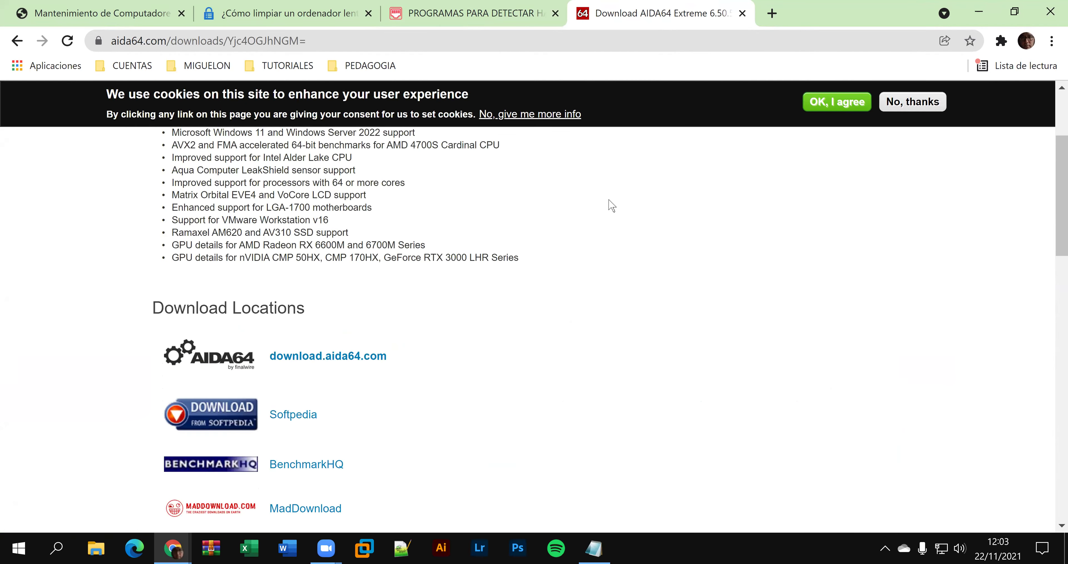
scroll(581, 203, down, 1)
scroll(432, 222, down, 1)
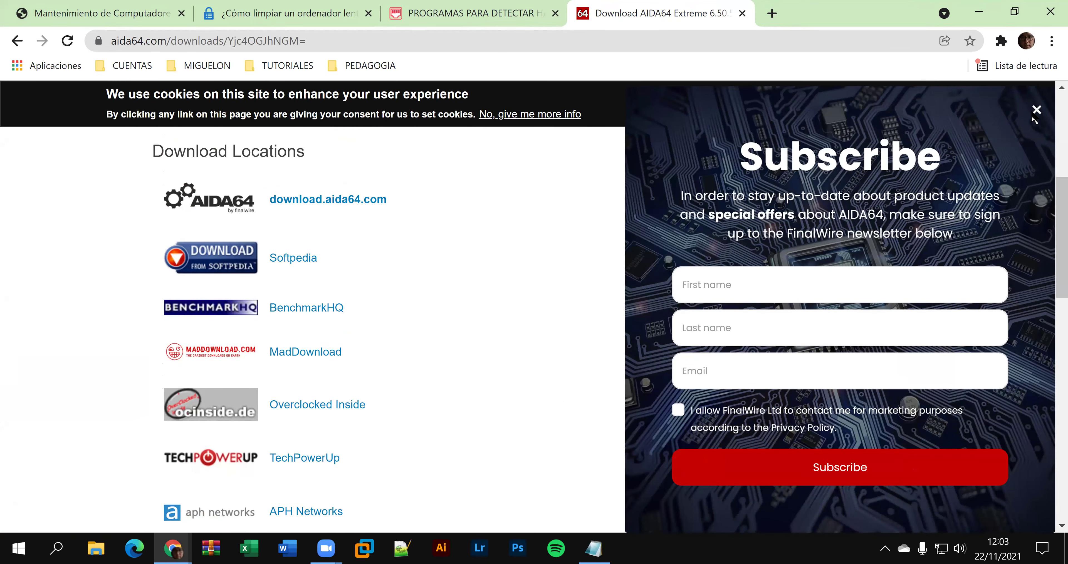
click(1034, 119)
click(381, 207)
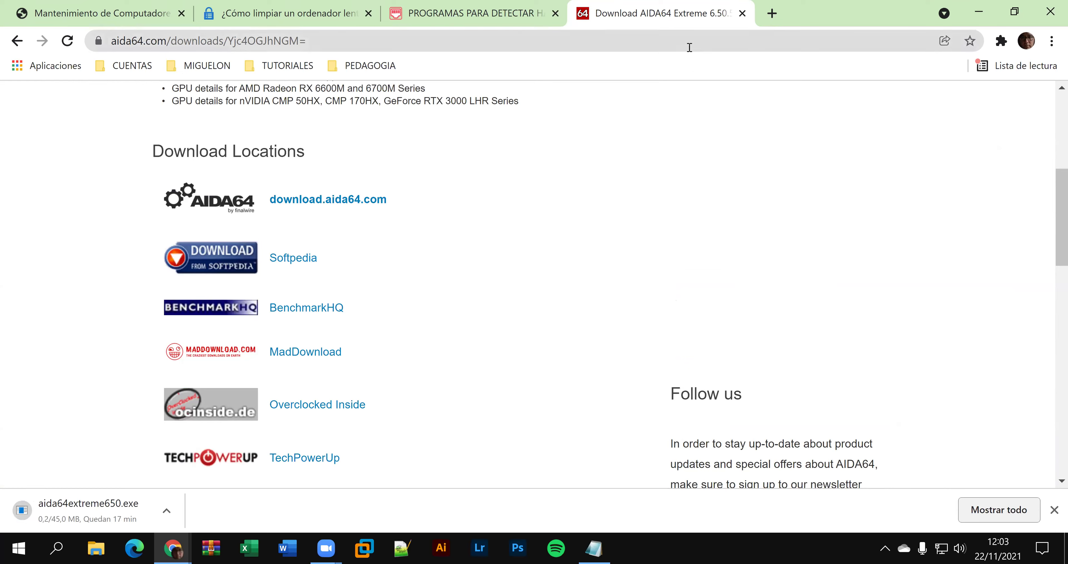
- Close the AIDA64 tab and return up the Soporte LAN article
click(743, 14)
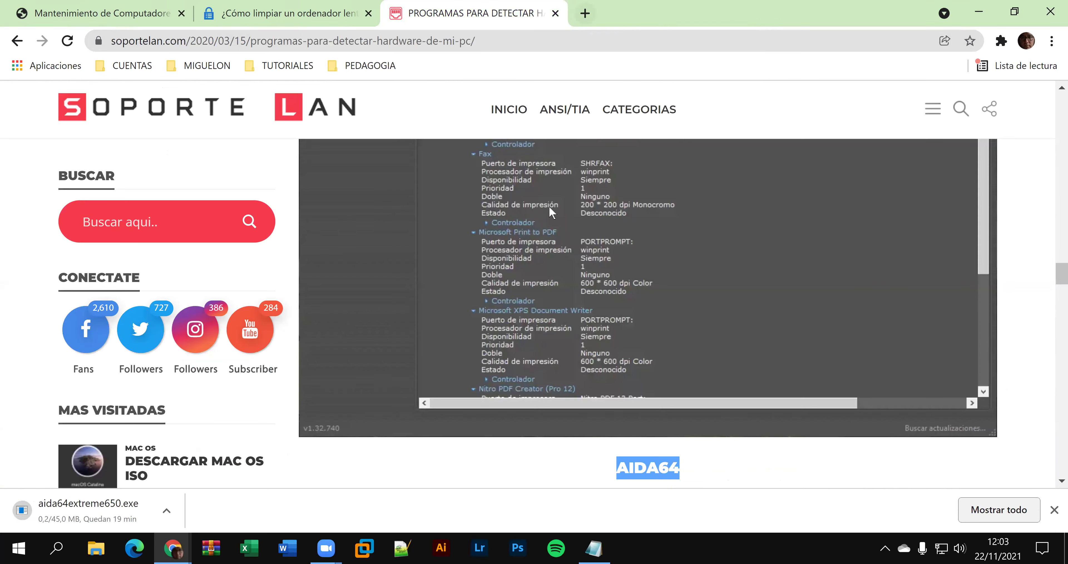
scroll(543, 215, up, 10)
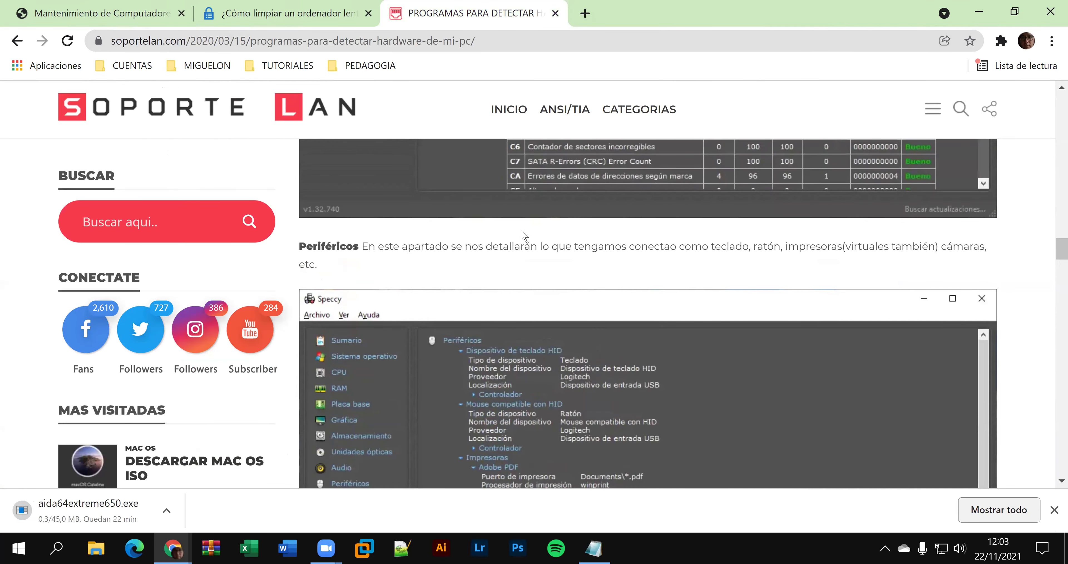
scroll(519, 234, up, 4)
scroll(519, 234, up, 2)
scroll(520, 215, up, 1)
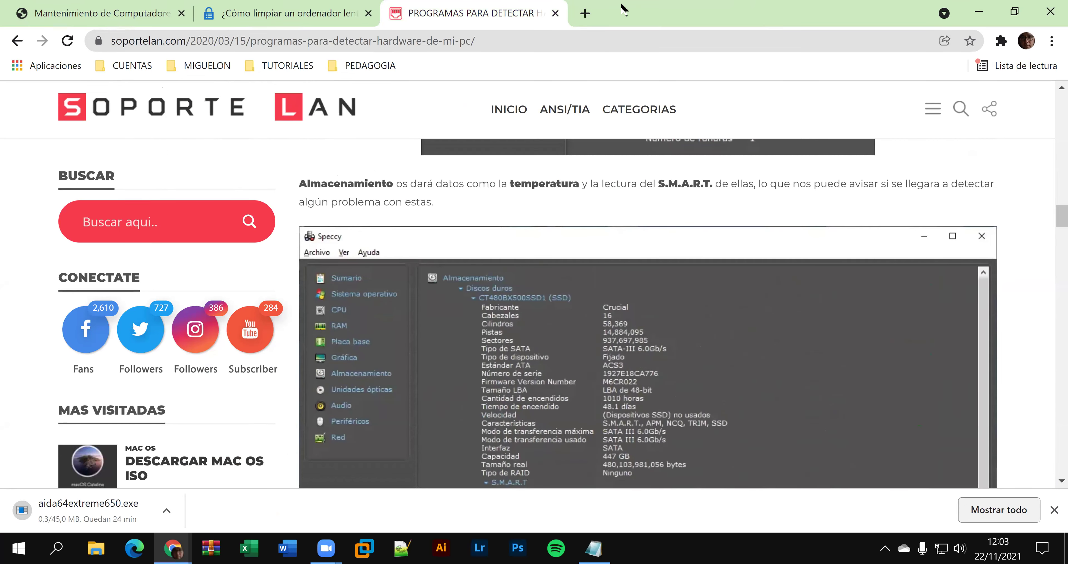
- Search Google for 'SPECCY' in a new tab
click(585, 13)
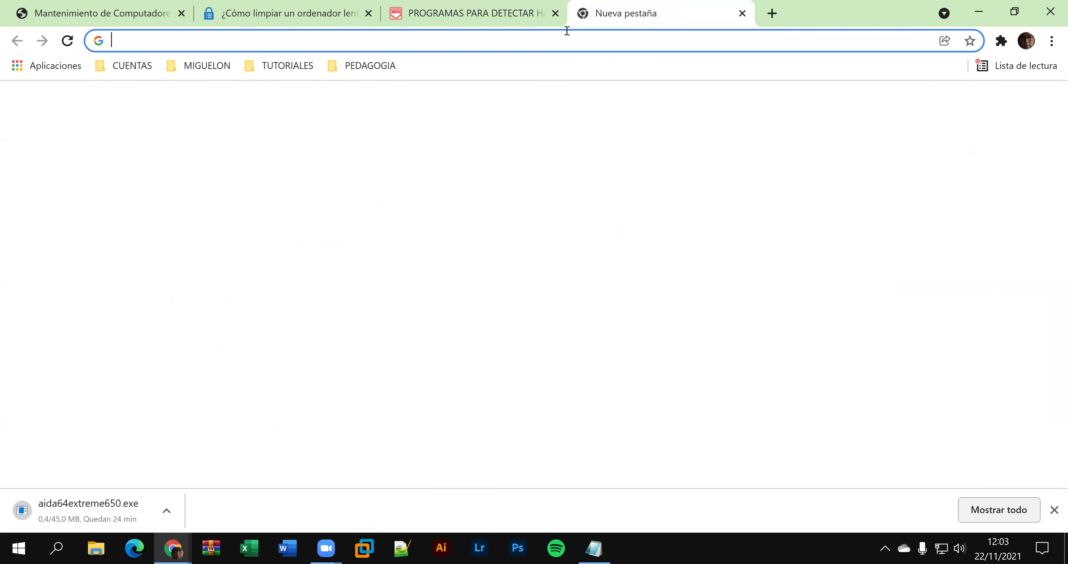
text(SPECCU)
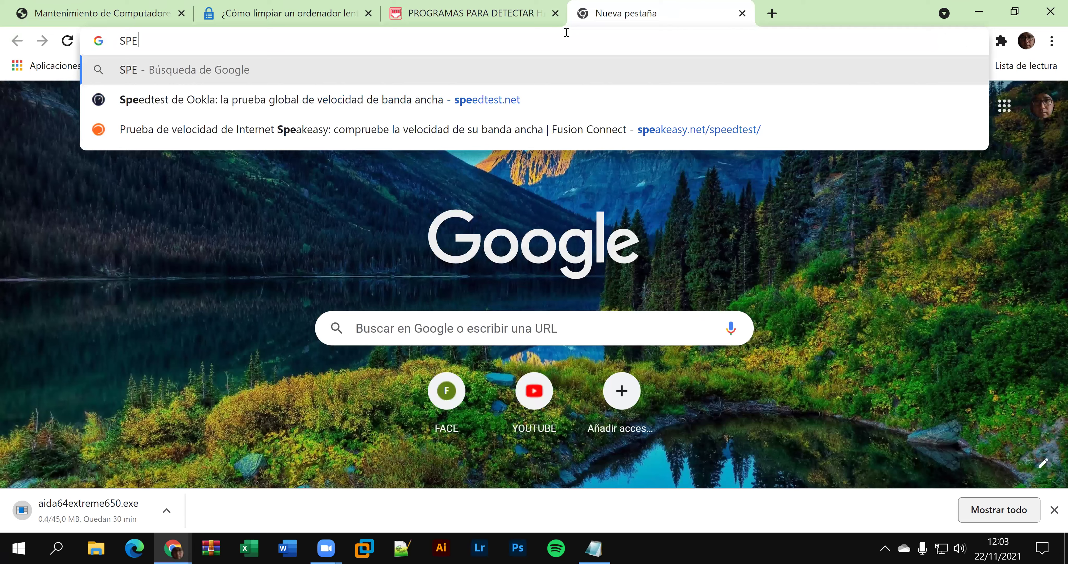
key(BackSpace)
text(Y)
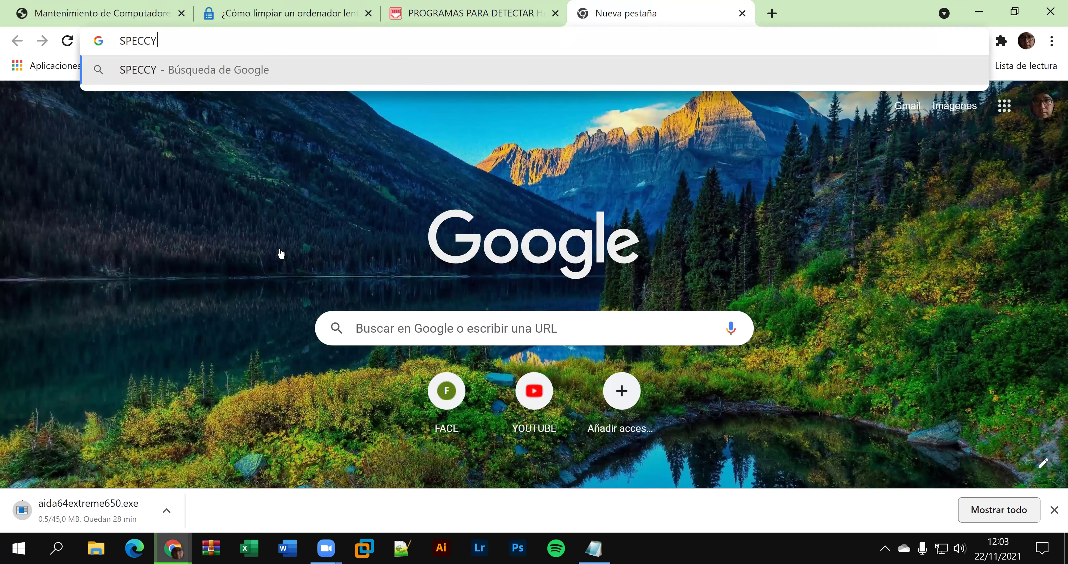
key(Return)
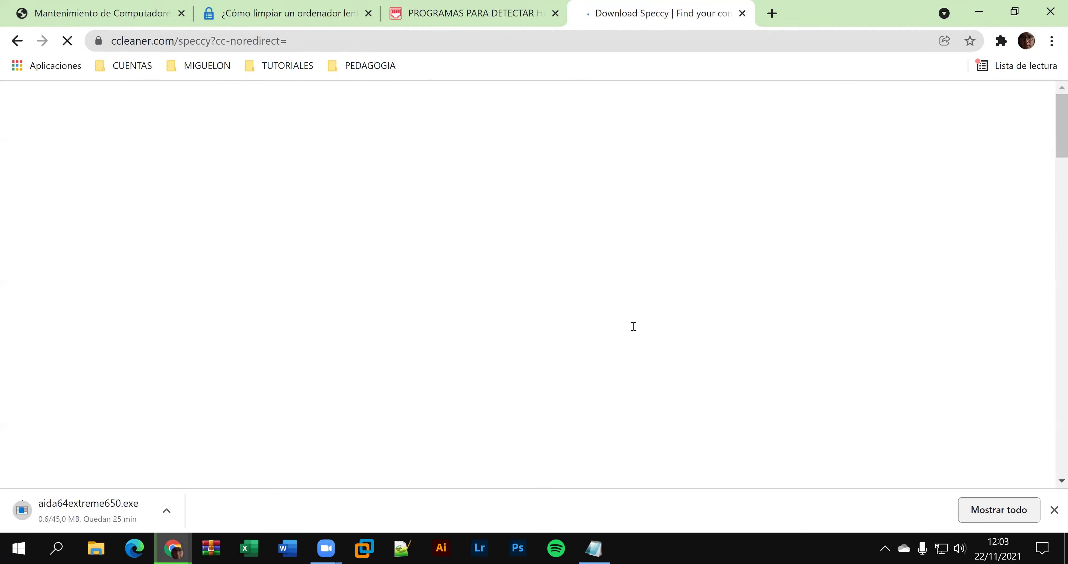
- Accept the cookie notice, download the free Speccy installer spsetup132.exe, and close the tab
scroll(601, 254, down, 3)
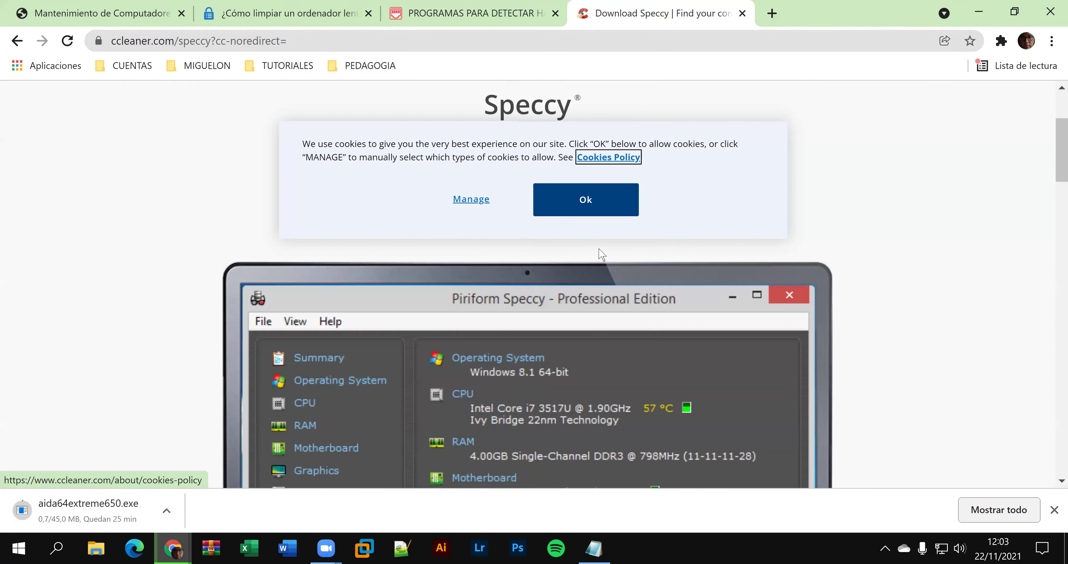
click(606, 205)
scroll(664, 270, up, 3)
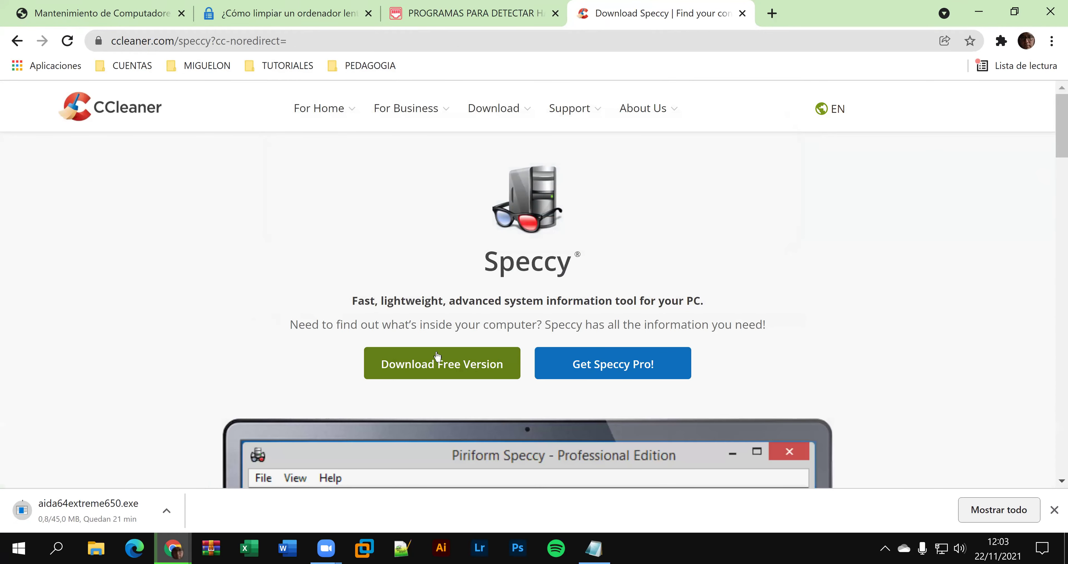
click(431, 357)
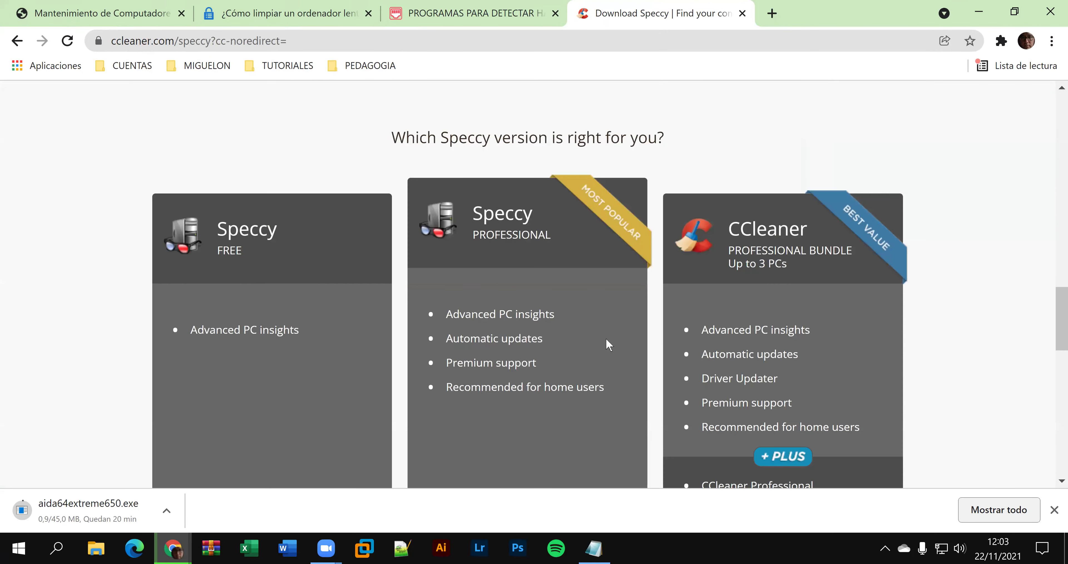
scroll(434, 324, down, 5)
click(301, 422)
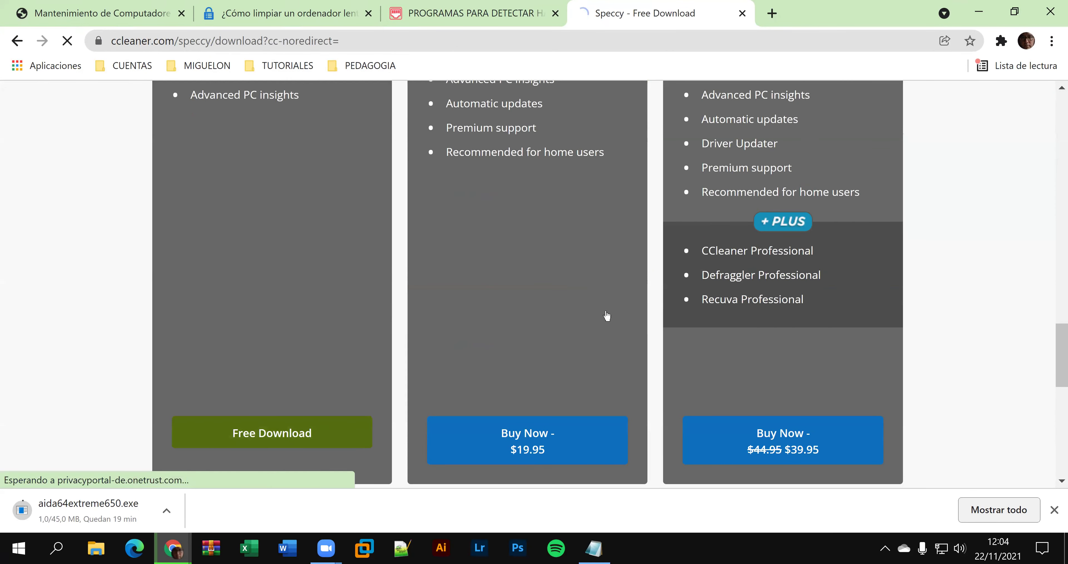
scroll(572, 224, down, 10)
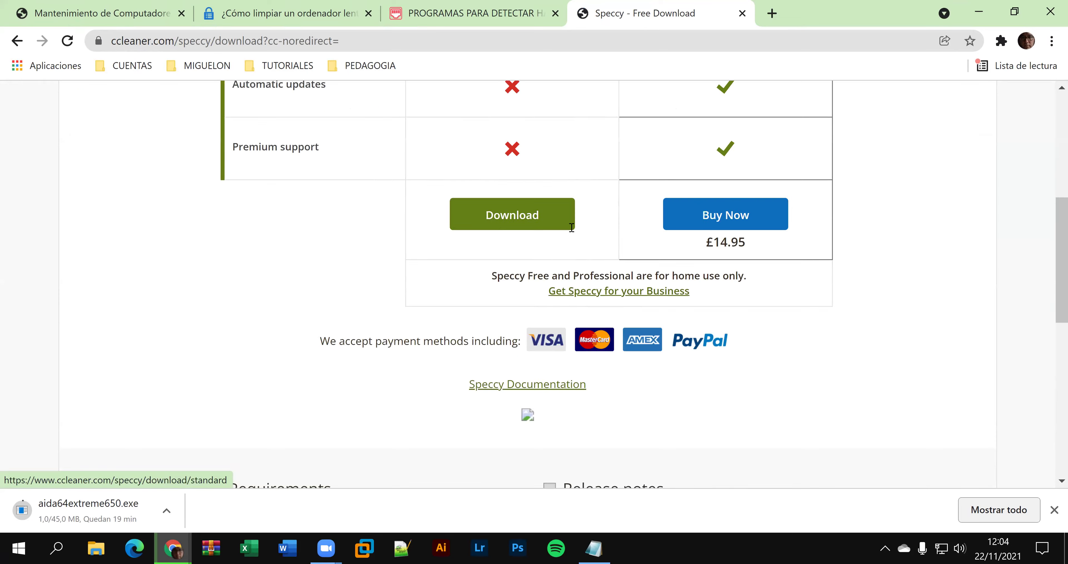
click(545, 161)
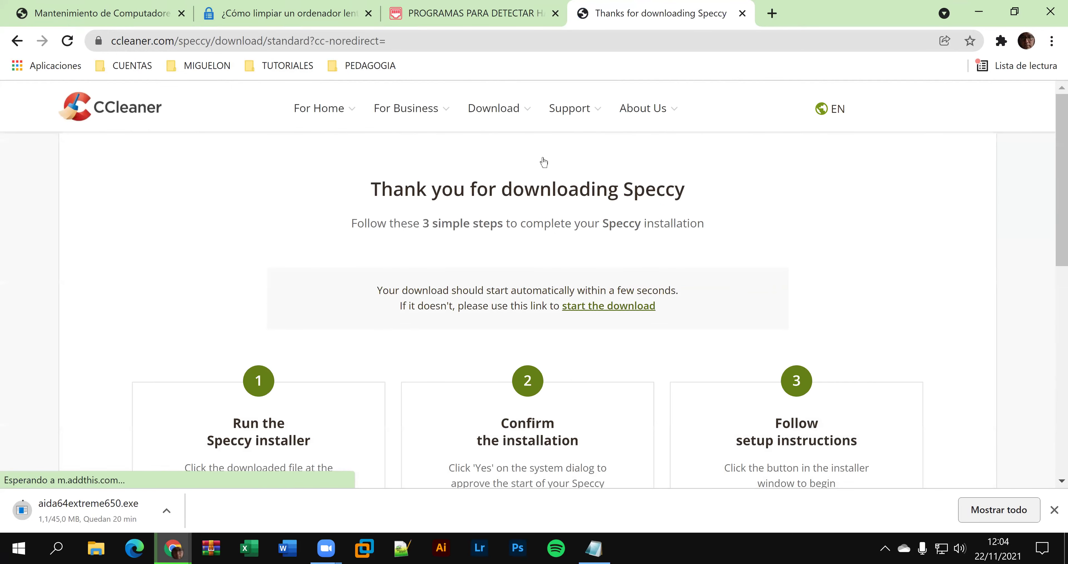
scroll(554, 203, down, 4)
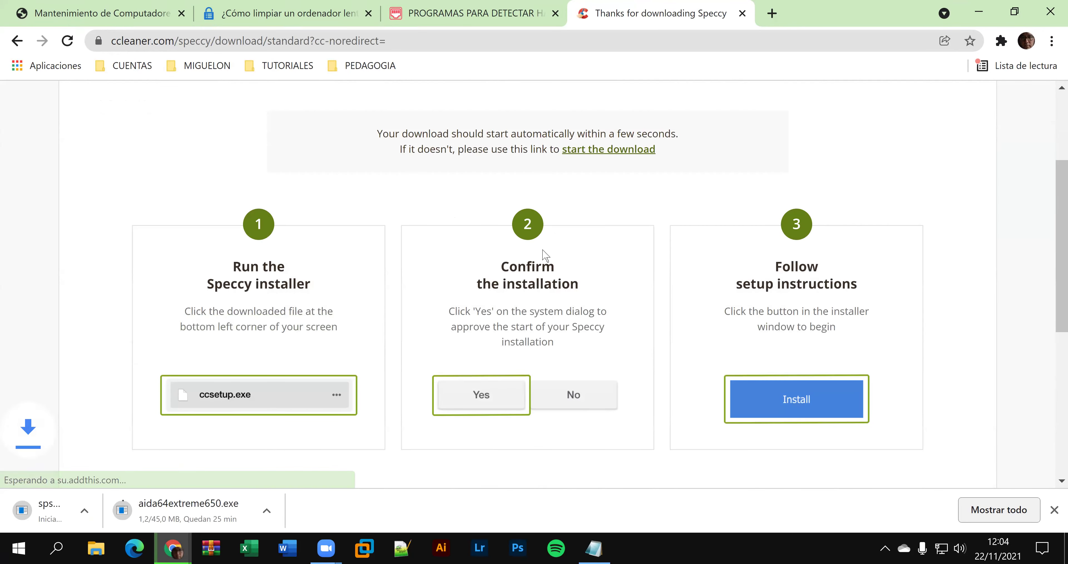
click(742, 13)
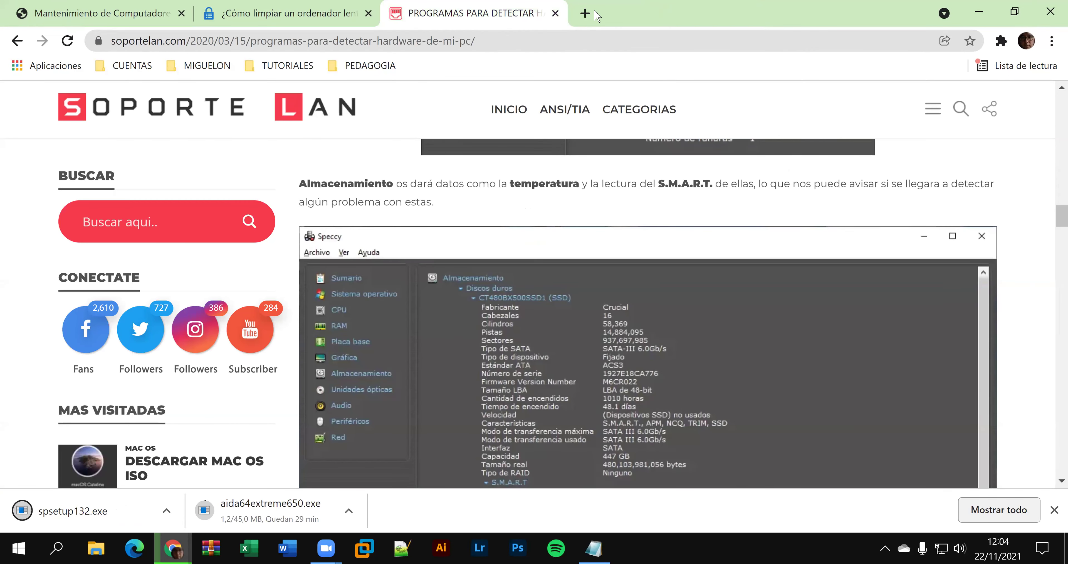
- Search Google for 'CPUZ' in a new tab and close the Soporte LAN article tab
click(585, 14)
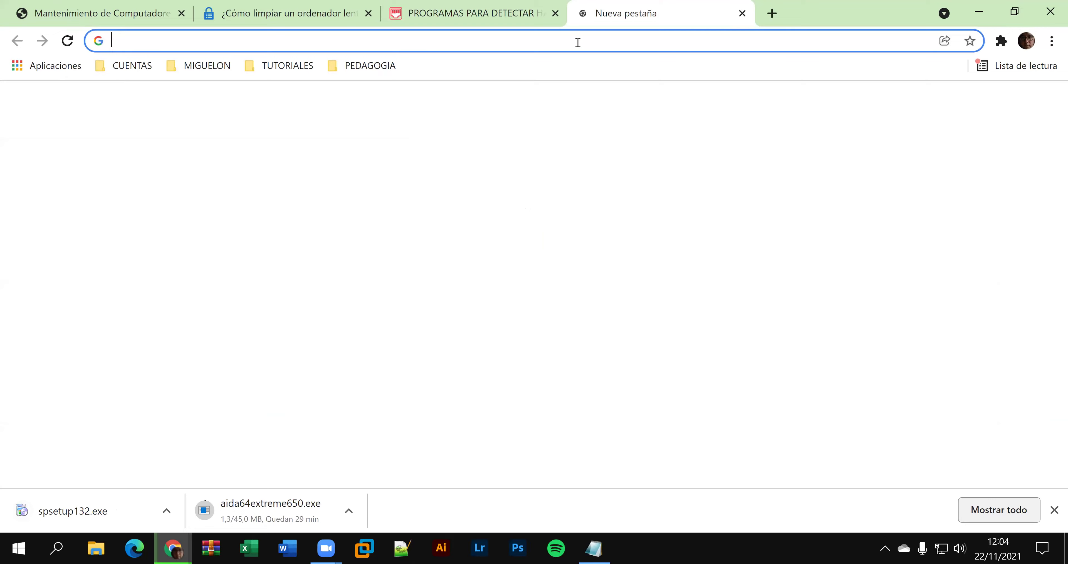
text(CPUZ)
key(Return)
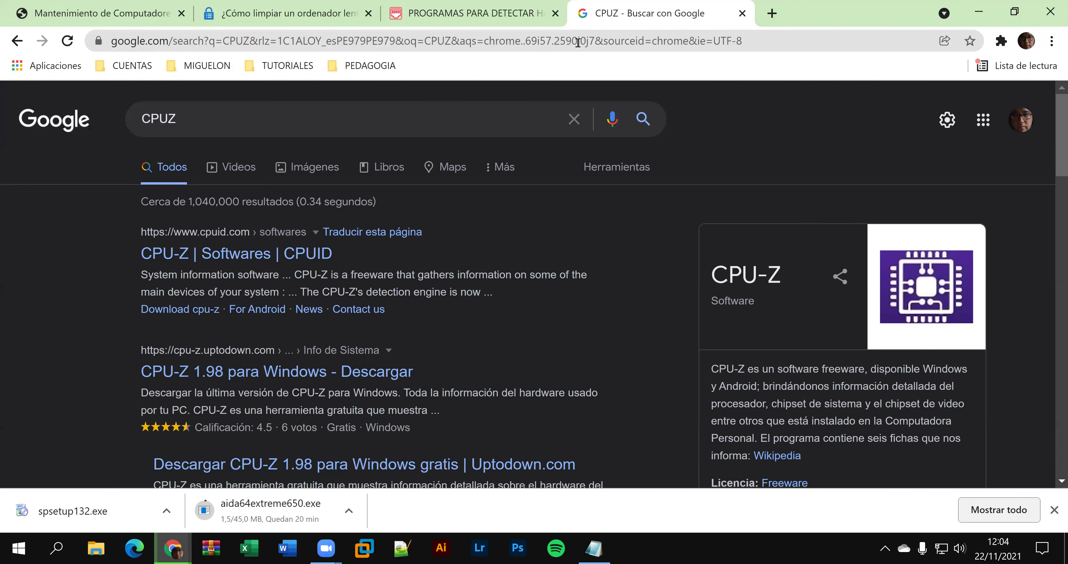
click(578, 42)
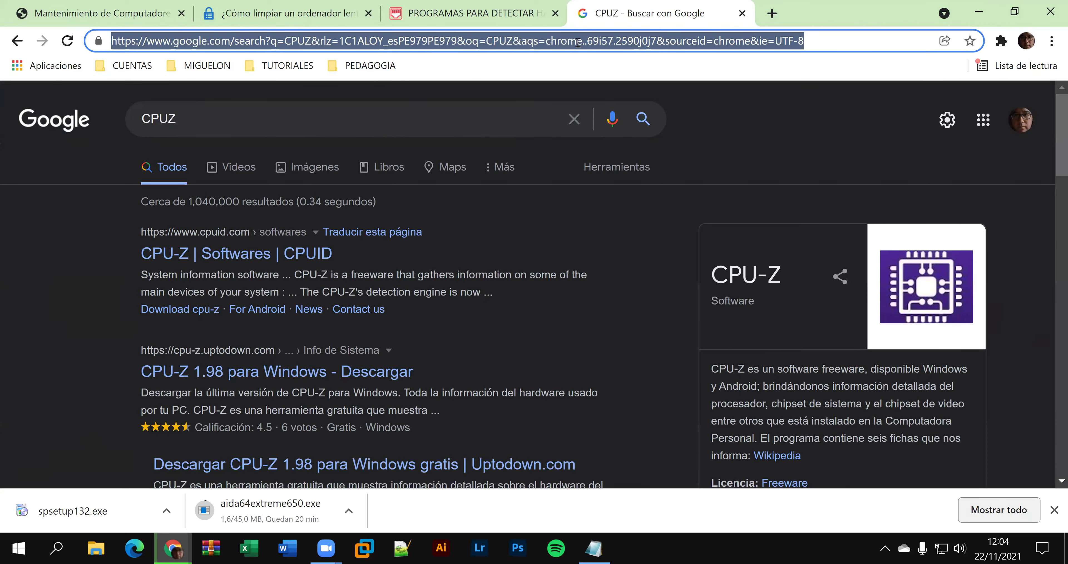
text(L)
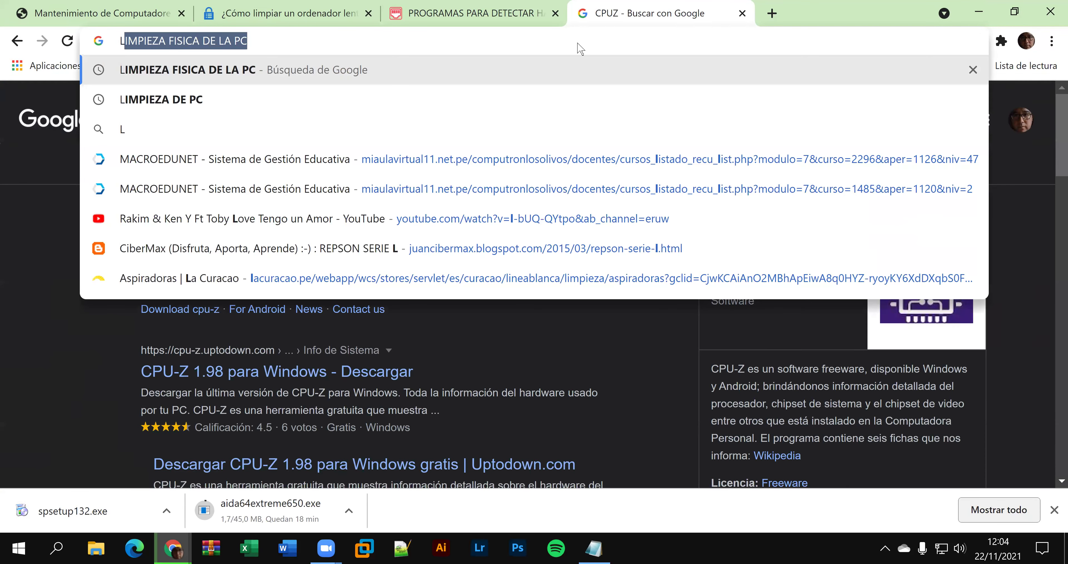
key(Escape)
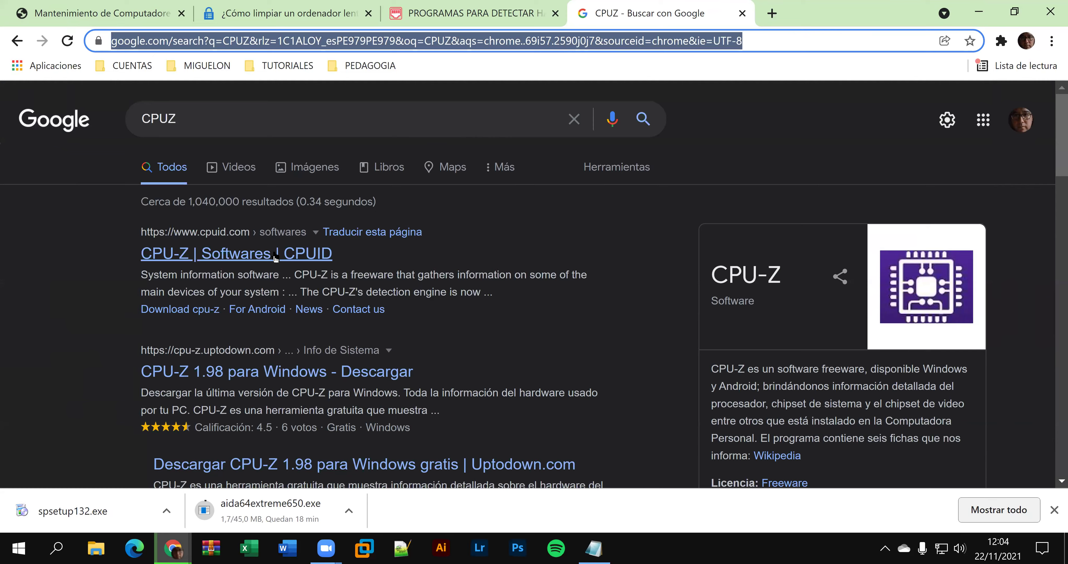
click(414, 216)
click(549, 20)
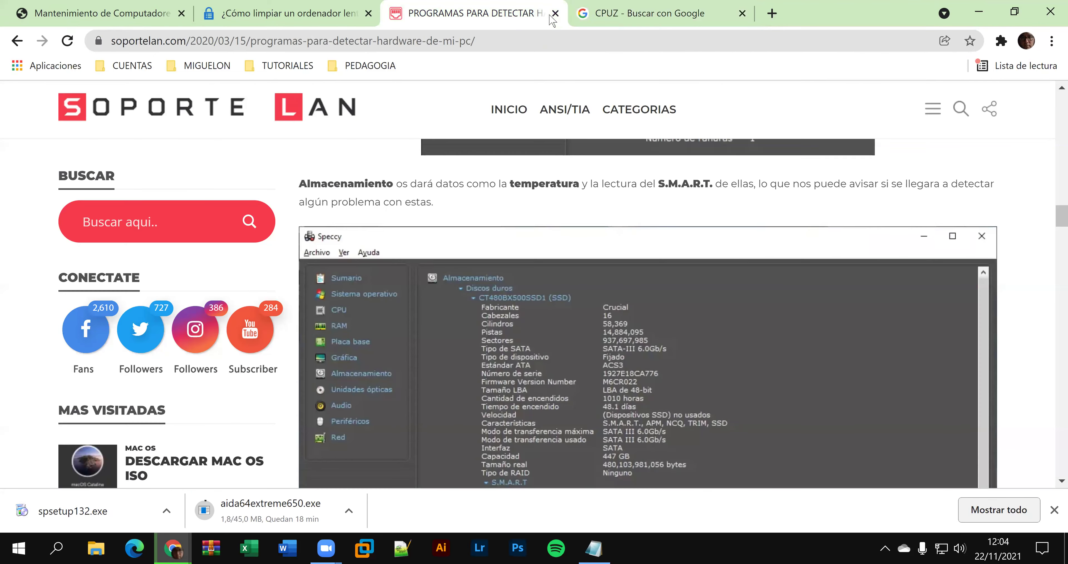
click(556, 13)
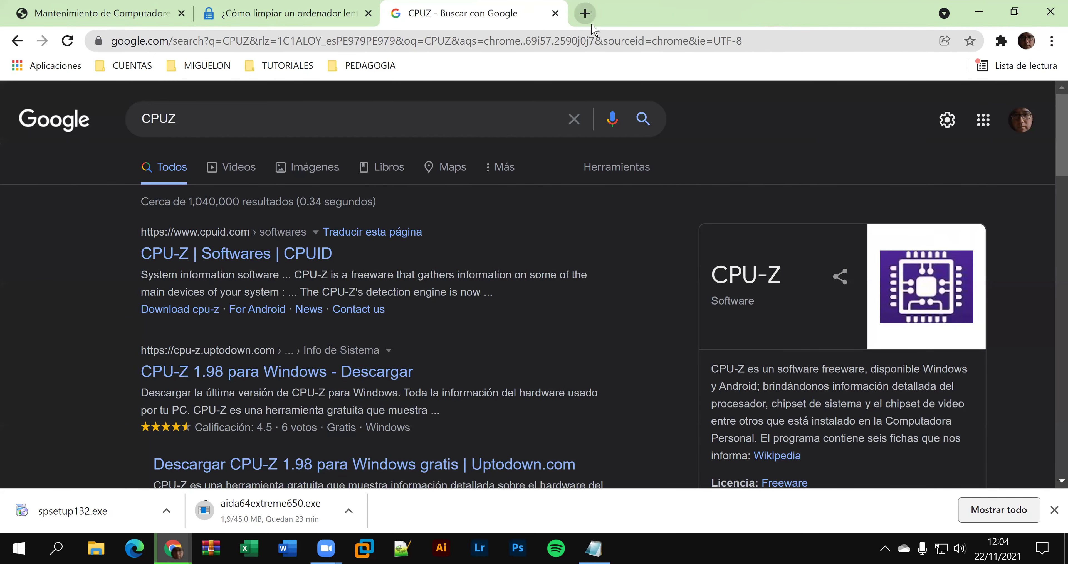
- Search for 'hwmonitor' in a new tab, open CPUID's HWMONITOR page, and return to the CPUZ results
click(585, 14)
click(588, 35)
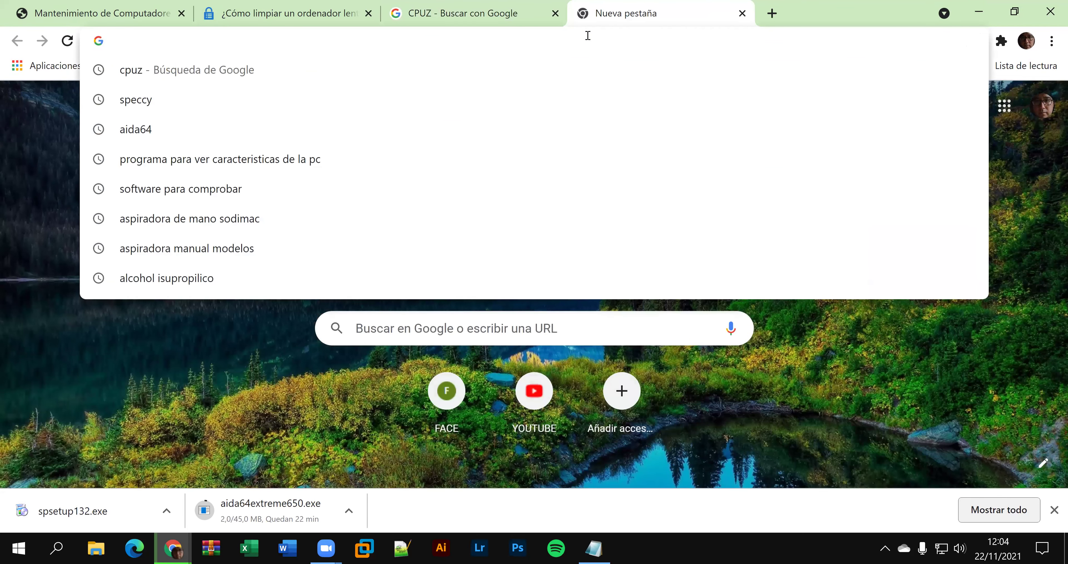
text(HW)
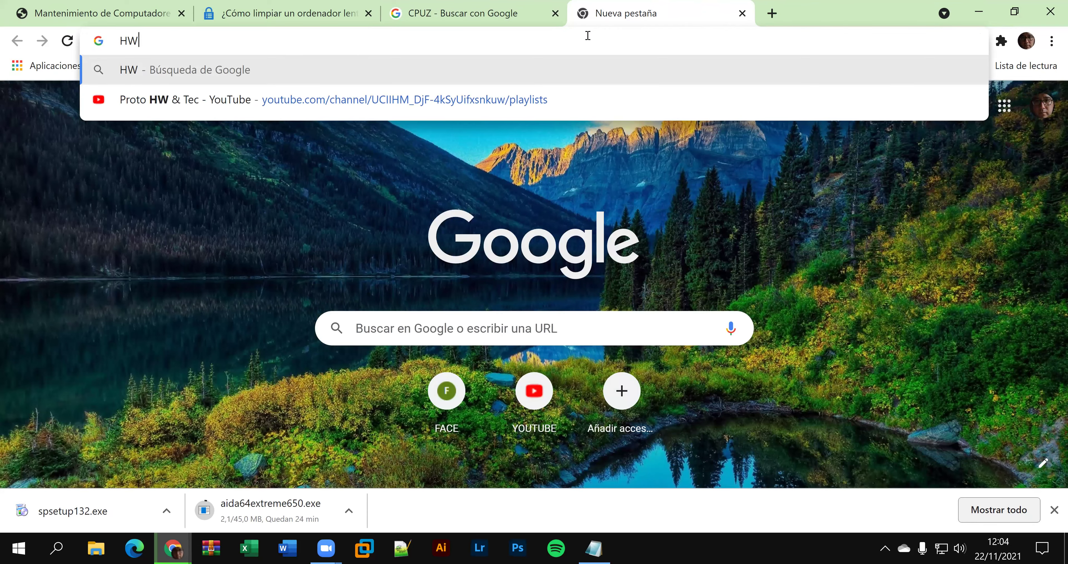
key(Return)
click(326, 117)
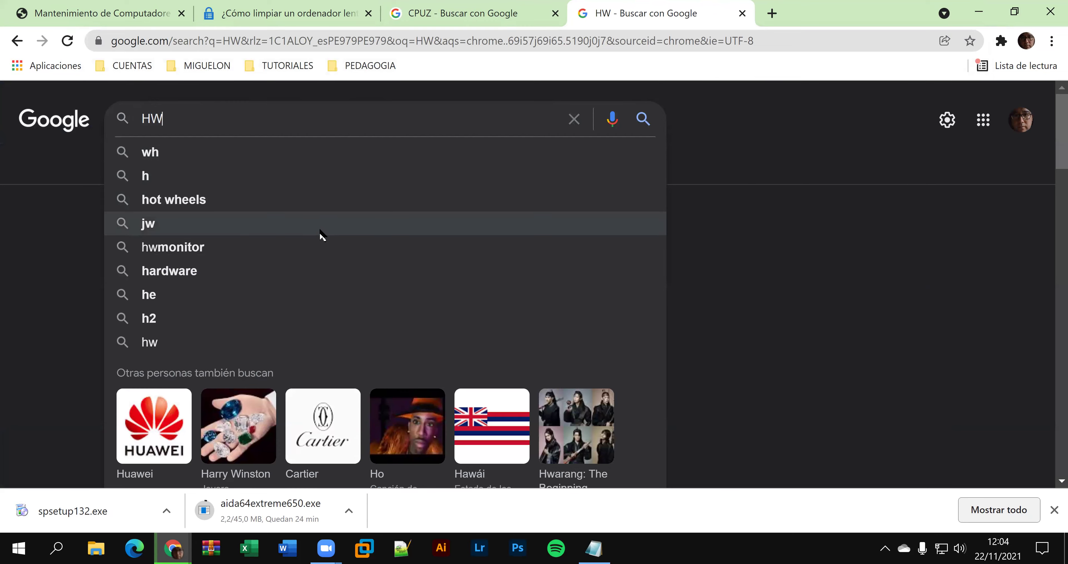
click(312, 246)
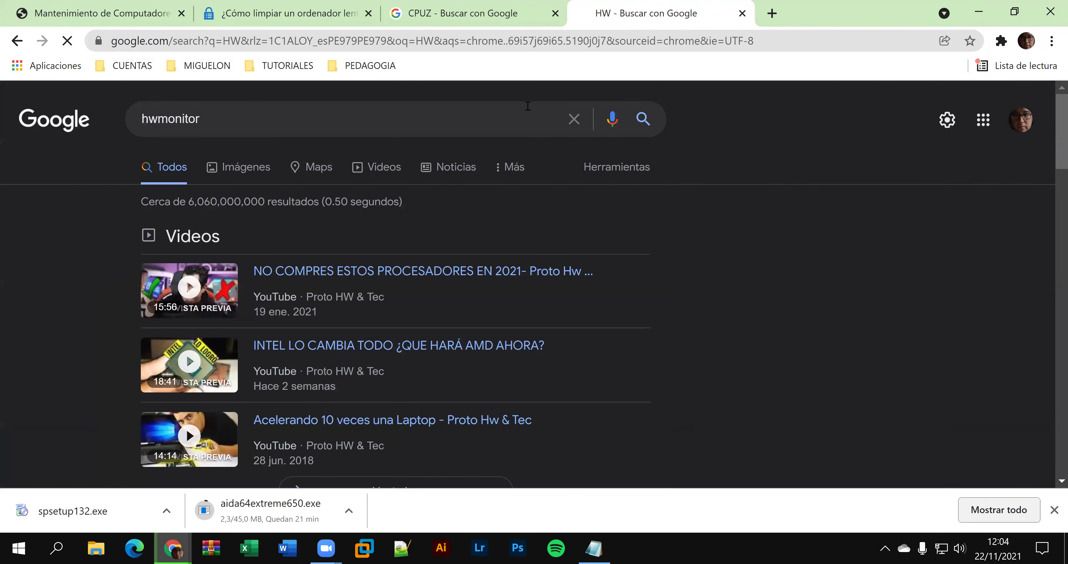
click(463, 170)
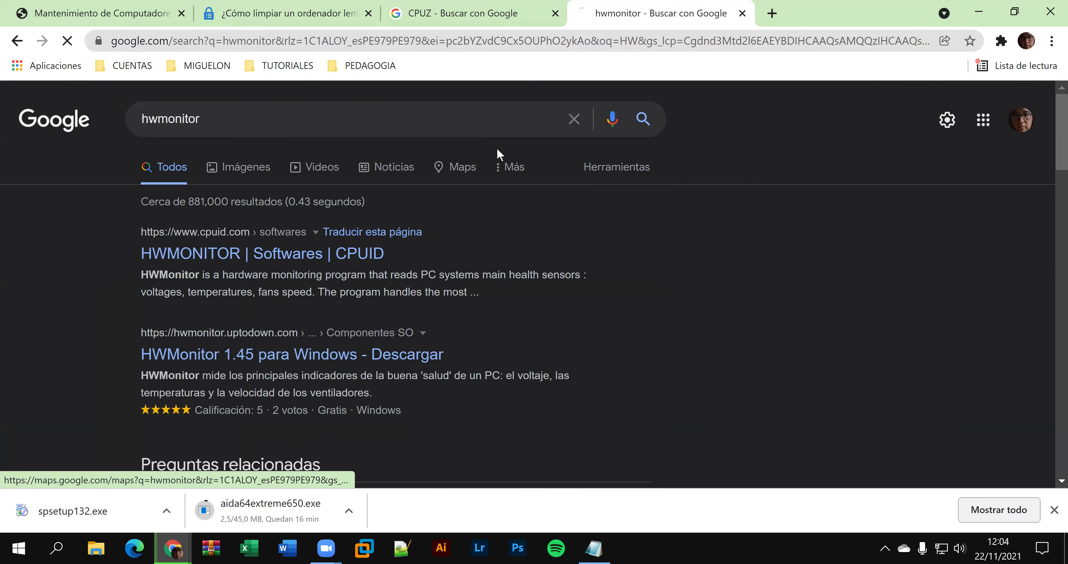
click(474, 9)
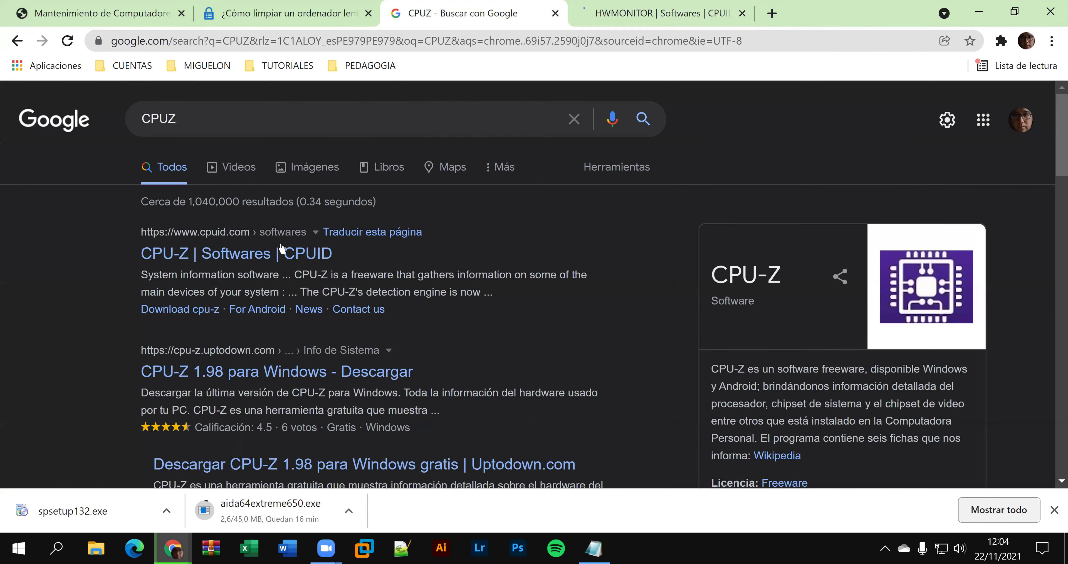
- Download the English CPU-Z installer cpu-z_1.98-en.exe from the official CPUID page and close that tab
click(282, 250)
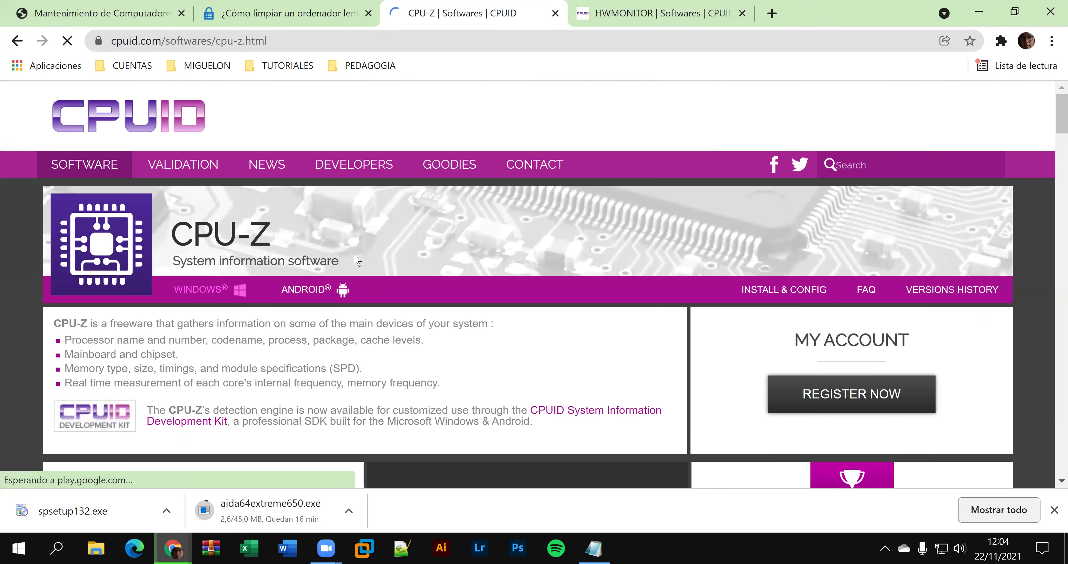
scroll(172, 346, down, 3)
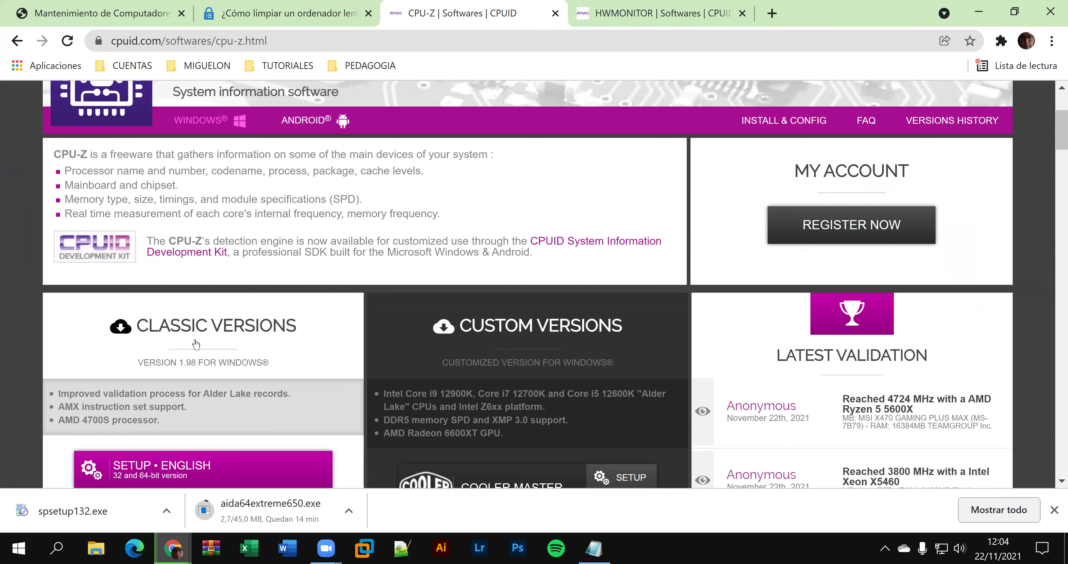
scroll(195, 344, down, 3)
click(202, 336)
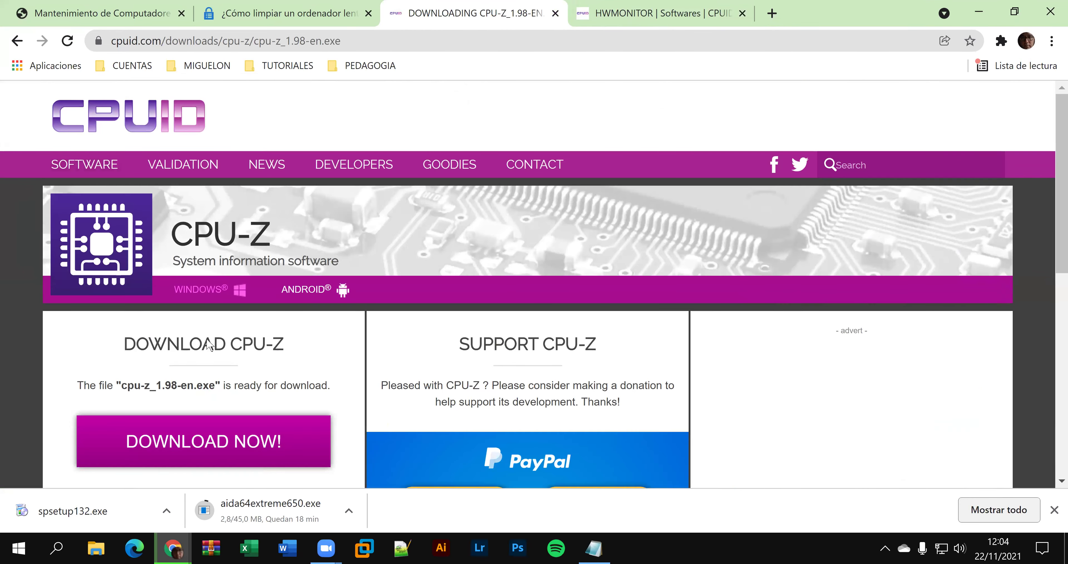
scroll(245, 277, down, 3)
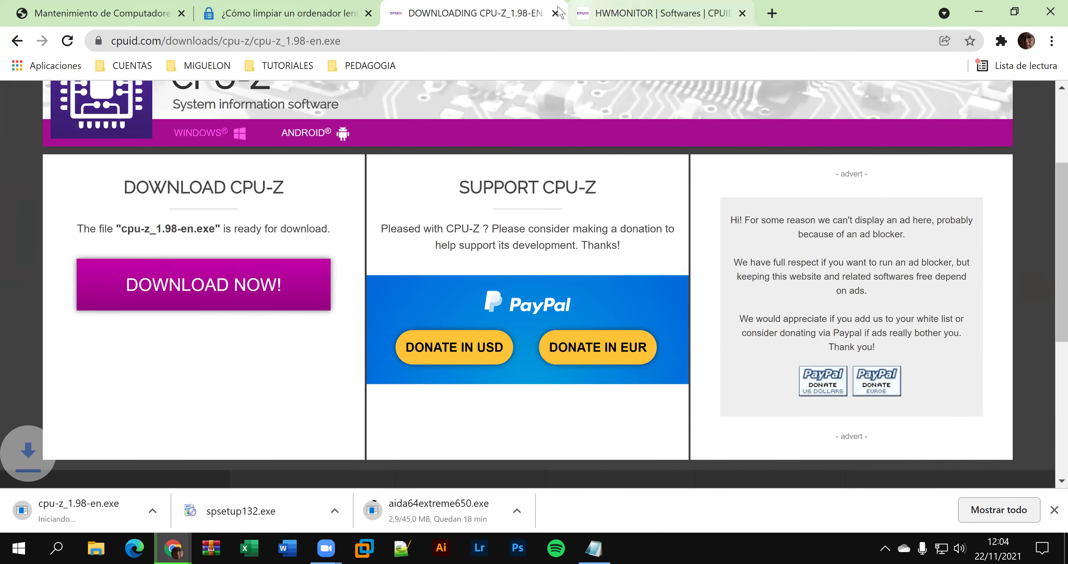
key(ctrl+w)
- Download the English HWMonitor installer hwmonitor_1.45.exe from CPUID, with a blank new tab alongside
click(275, 18)
click(476, 21)
scroll(293, 265, down, 5)
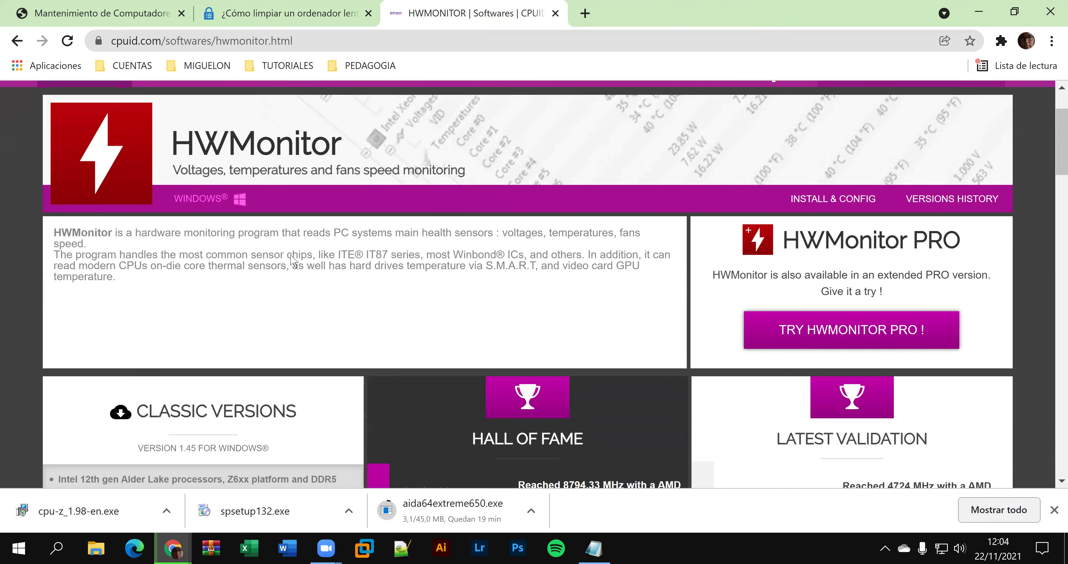
scroll(259, 327, down, 3)
click(248, 252)
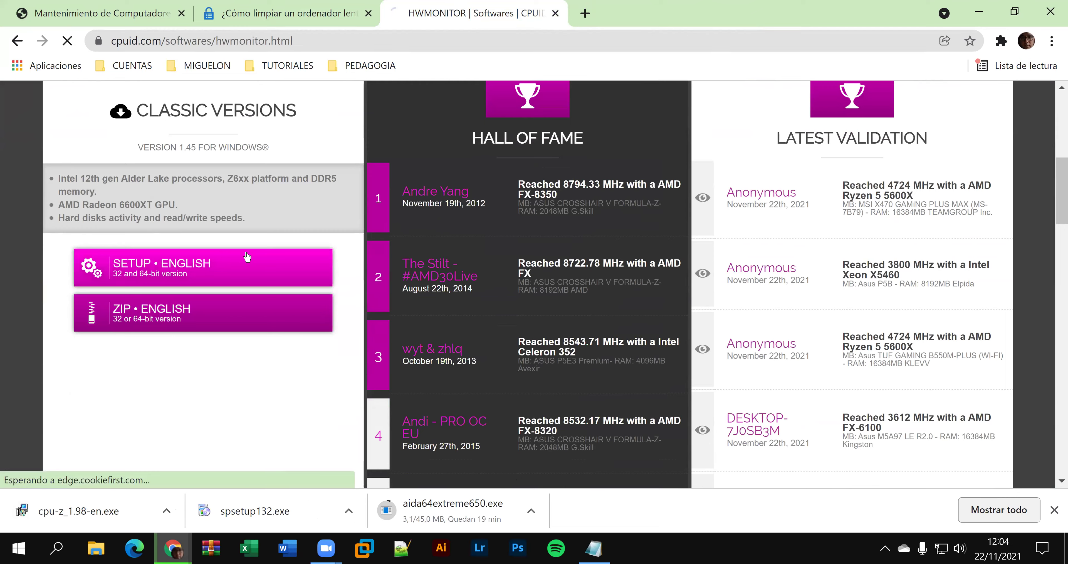
scroll(249, 292, down, 5)
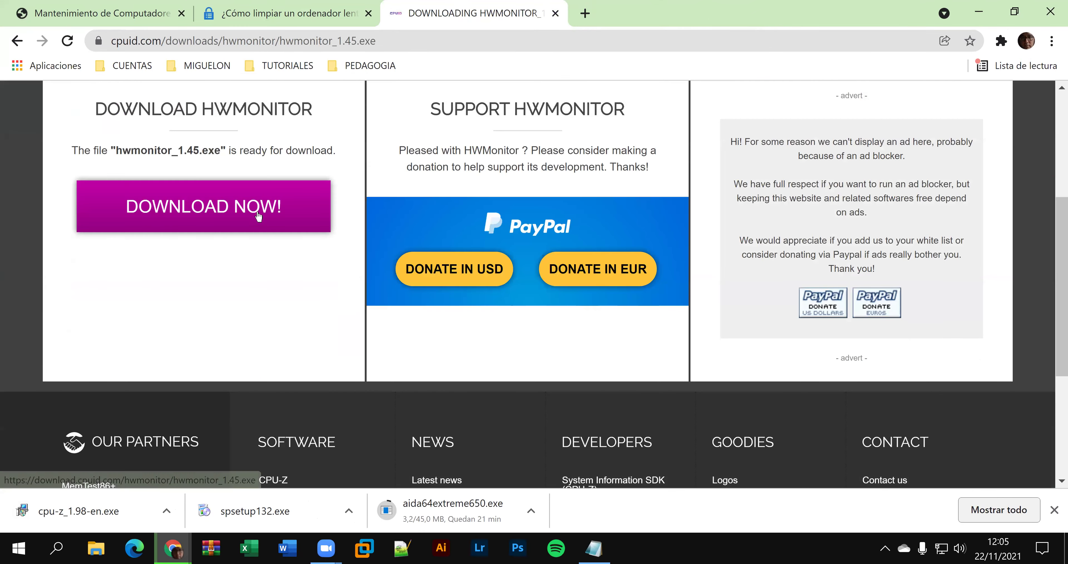
click(246, 210)
click(585, 13)
click(555, 20)
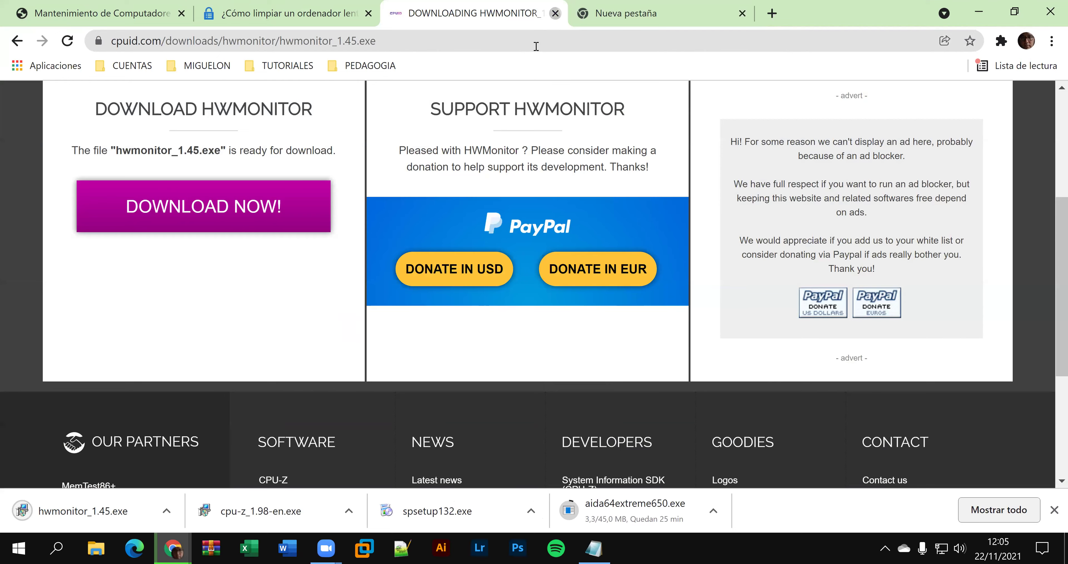
- Close the HWMonitor tab, search for 'everest software', and open the uptodown Everest Ultimate Edition page
key(ctrl+w)
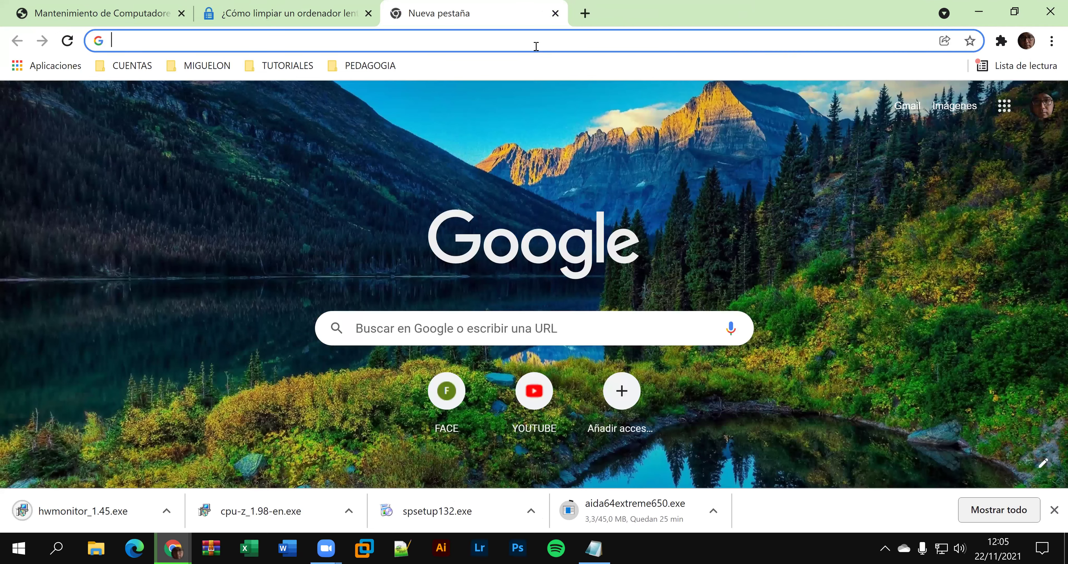
text(EVEREST)
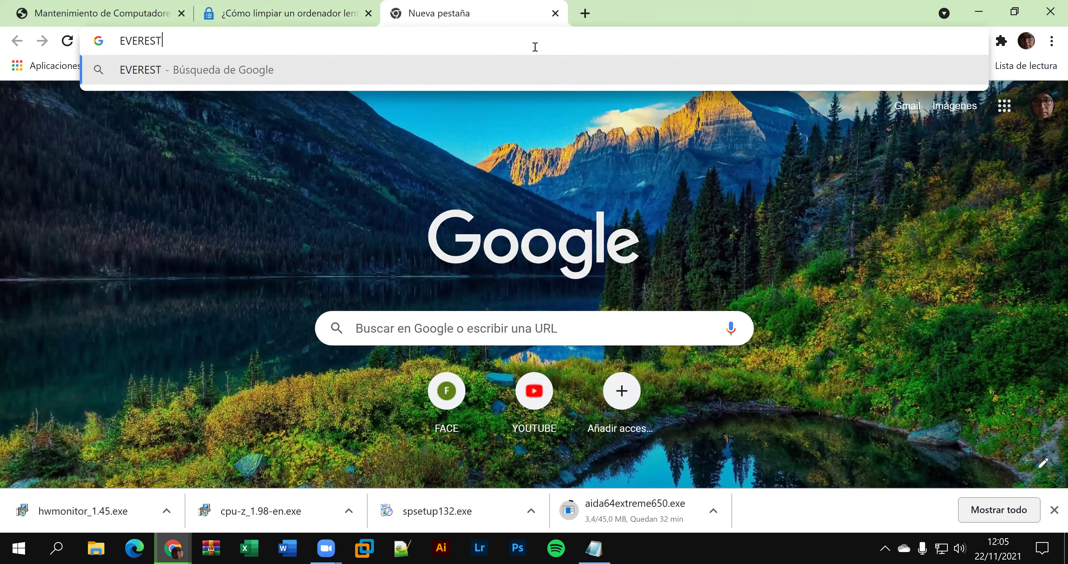
key(Return)
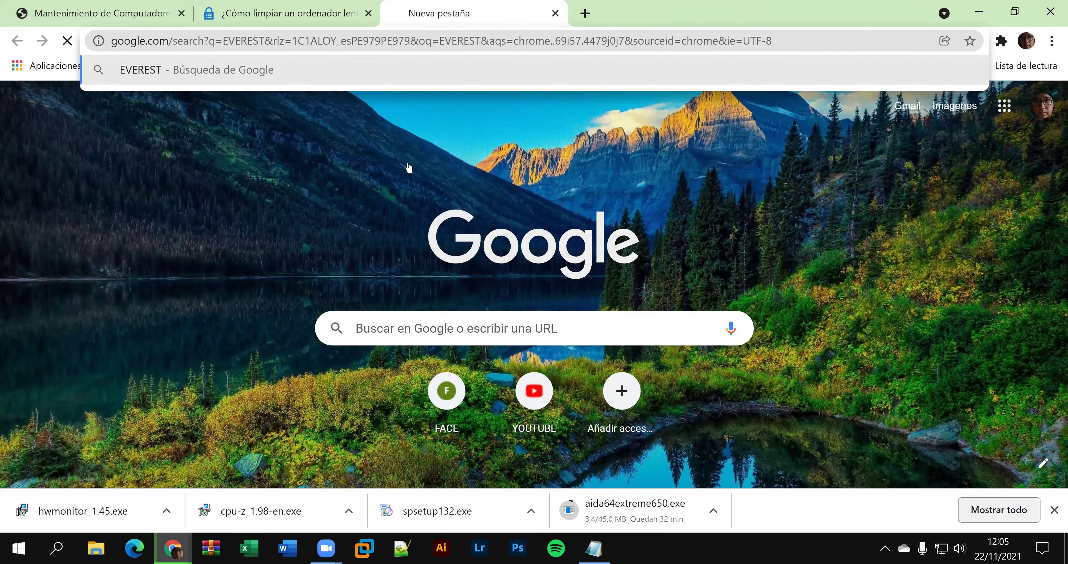
click(347, 127)
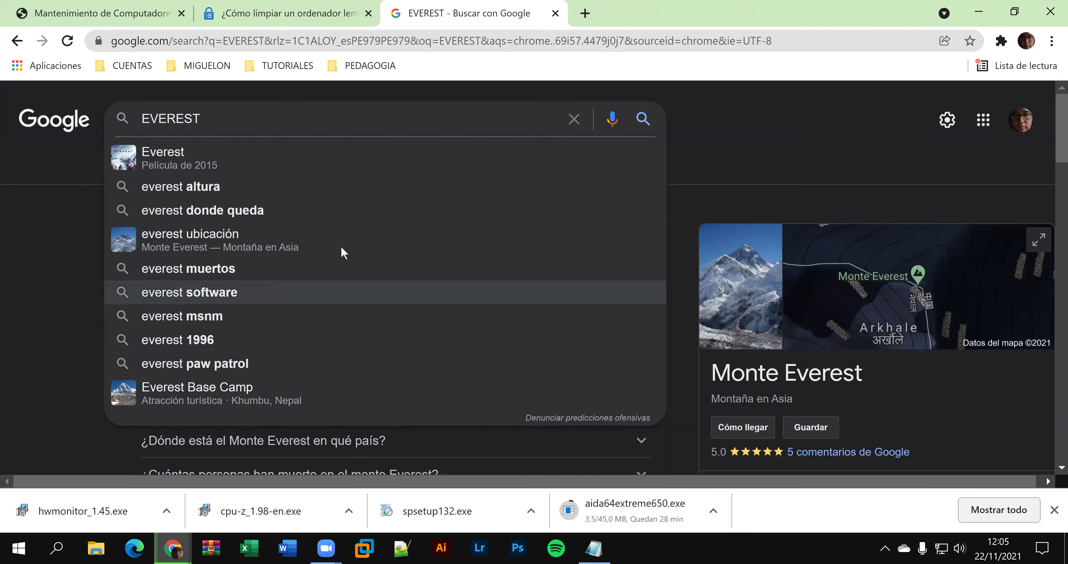
click(343, 292)
click(490, 253)
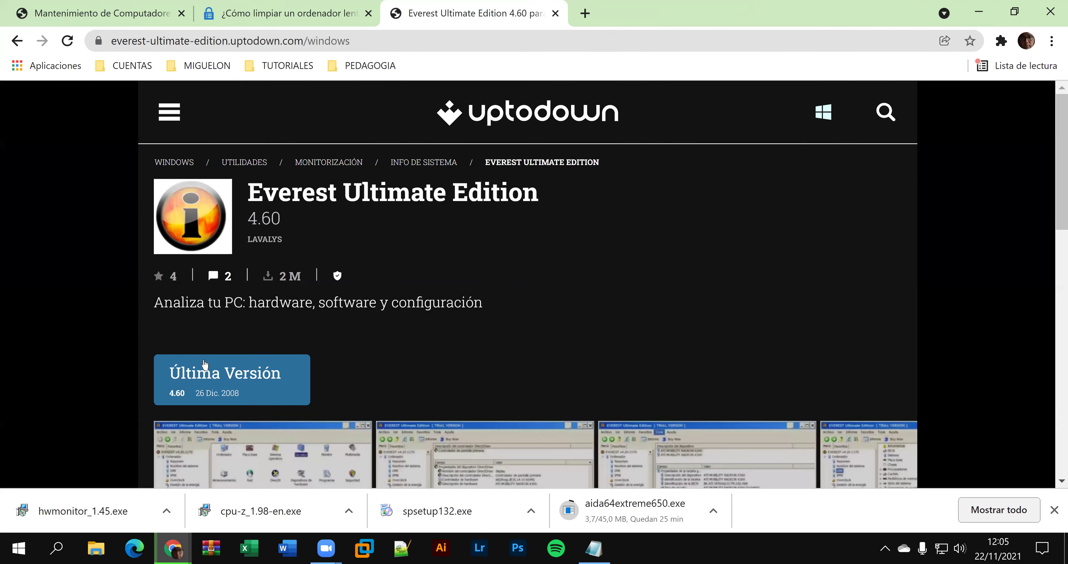
- Download the Everest Ultimate Edition 4.60 installer from uptodown, then go back to the app page
click(290, 357)
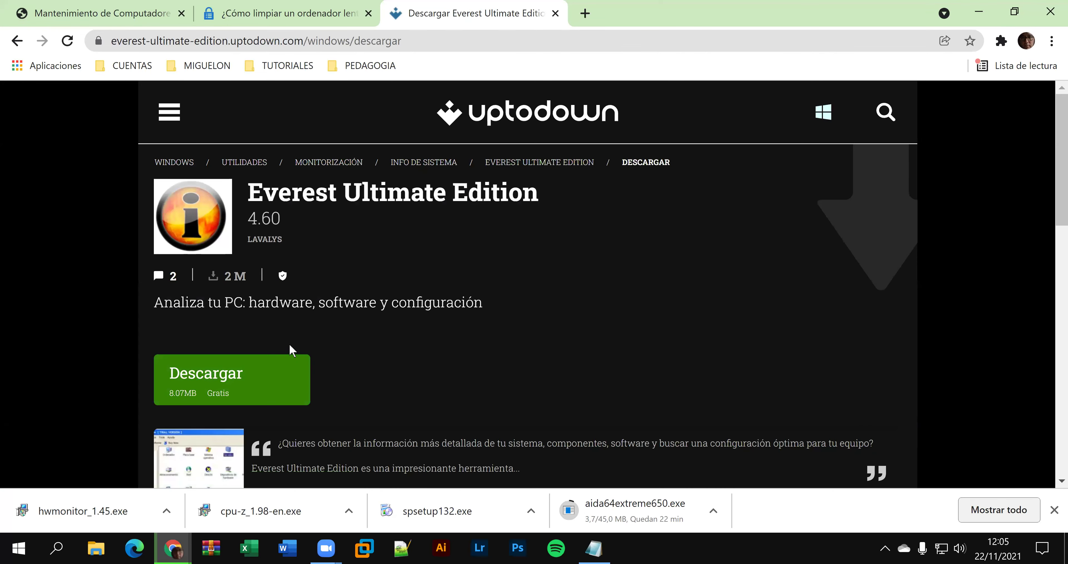
scroll(360, 329, down, 9)
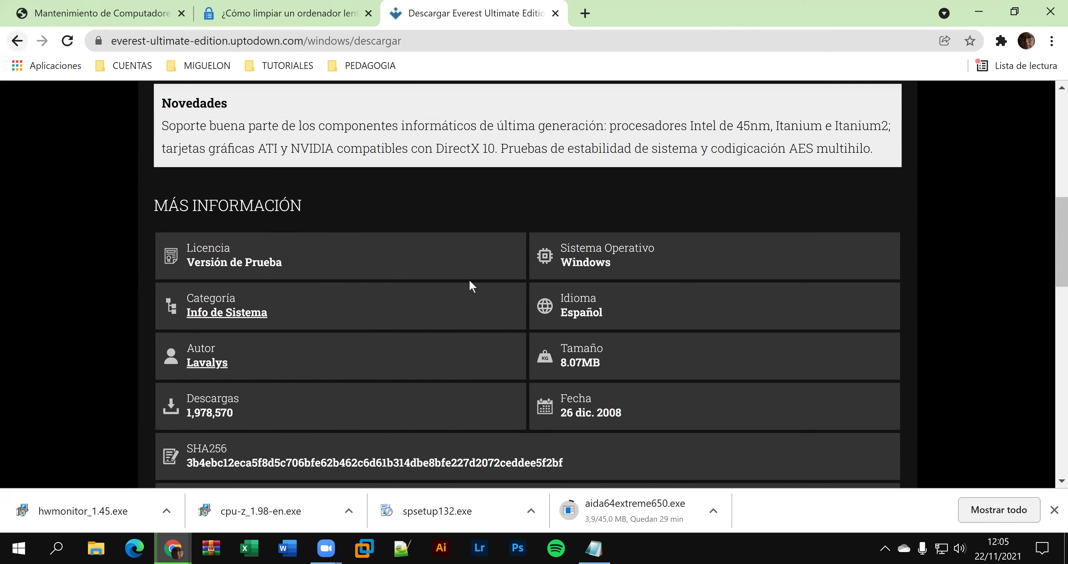
scroll(298, 251, up, 1)
scroll(282, 251, up, 9)
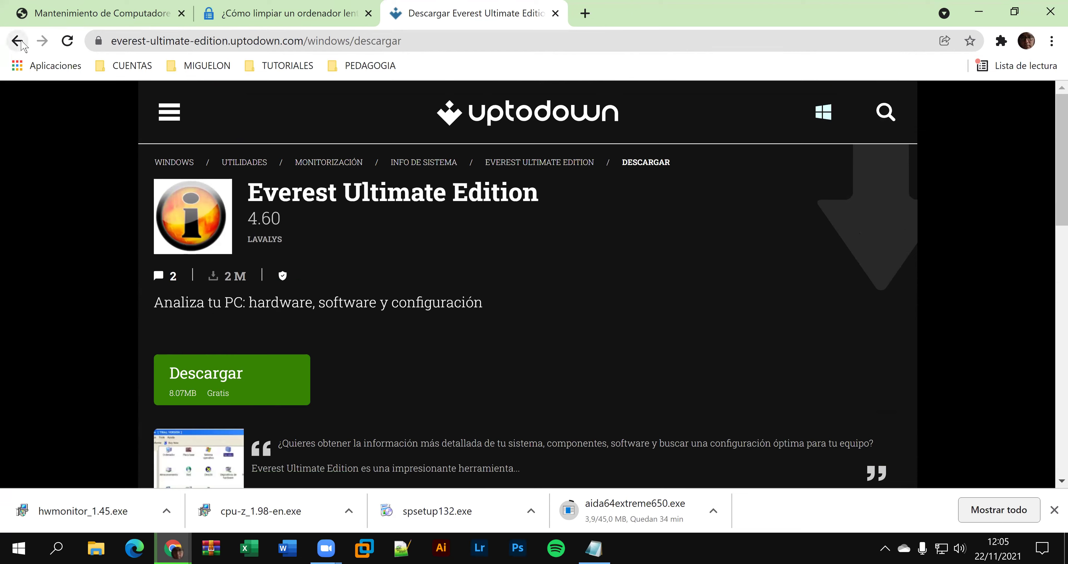
click(213, 364)
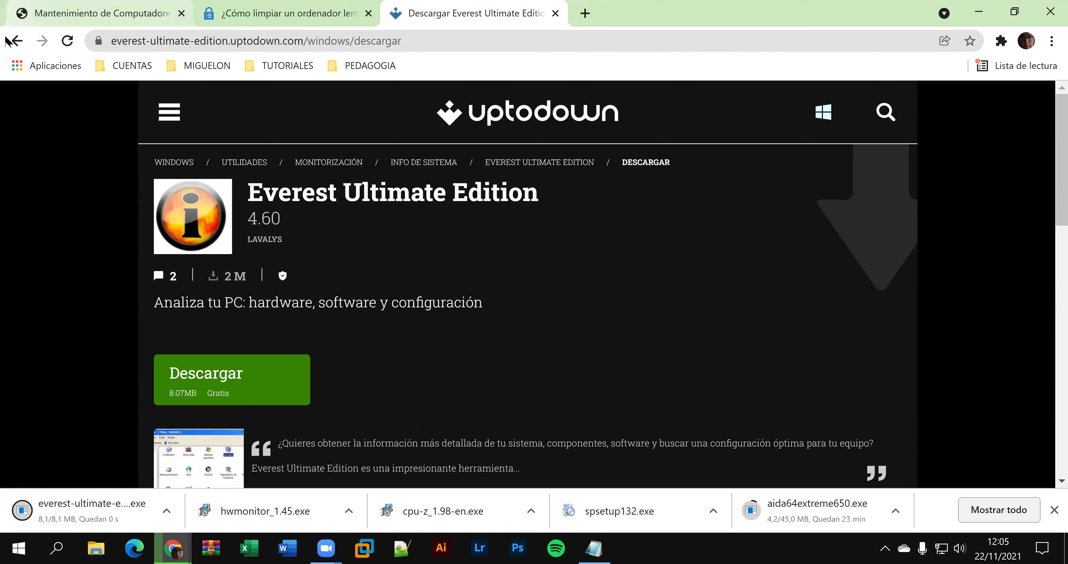
click(16, 40)
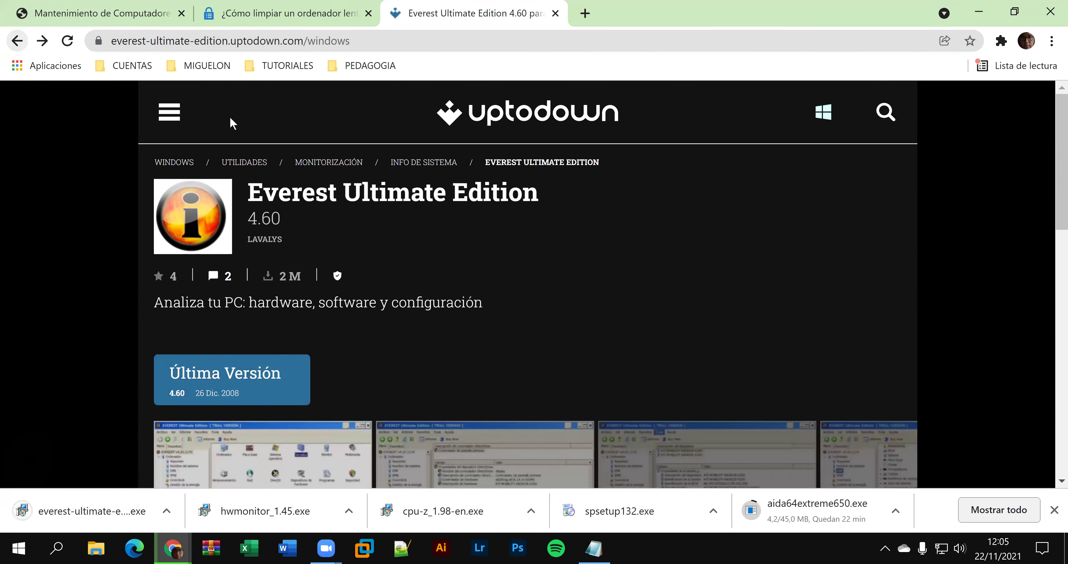
- Go back to Google and refine the query to 'everest software 2020'
click(15, 41)
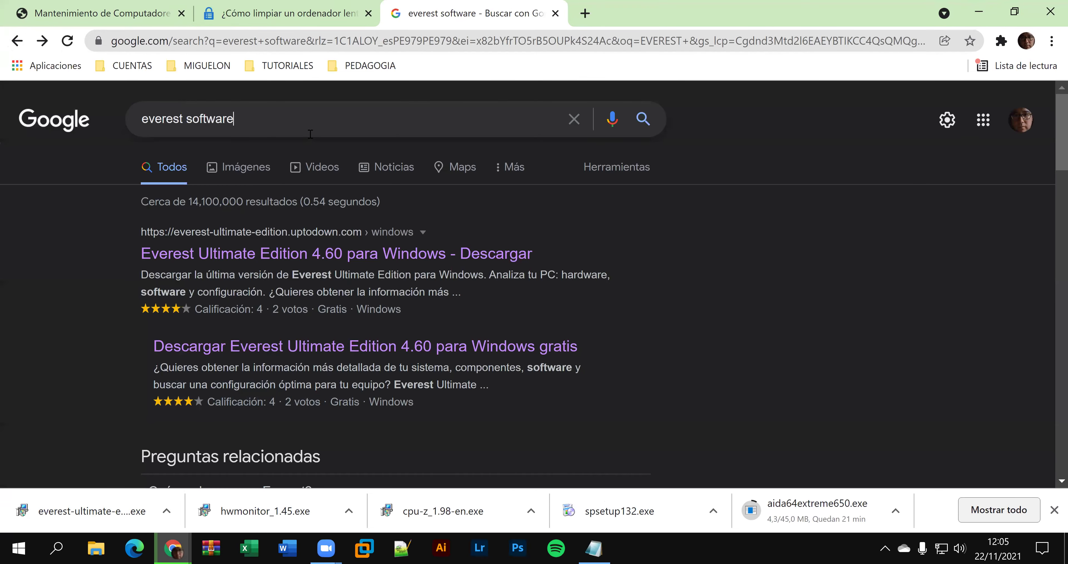
click(310, 134)
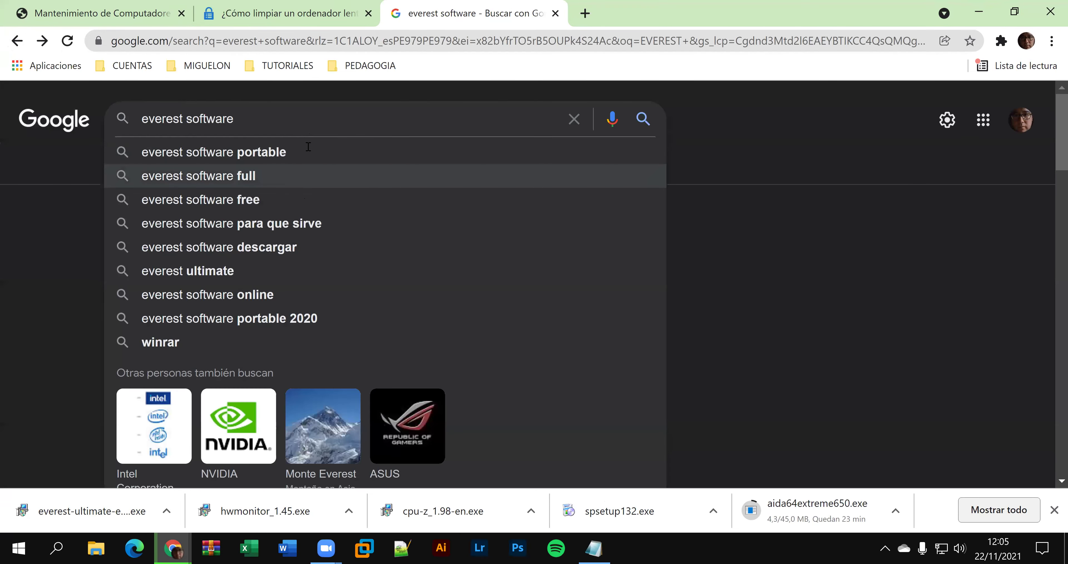
scroll(344, 141, down, 2)
scroll(340, 142, up, 2)
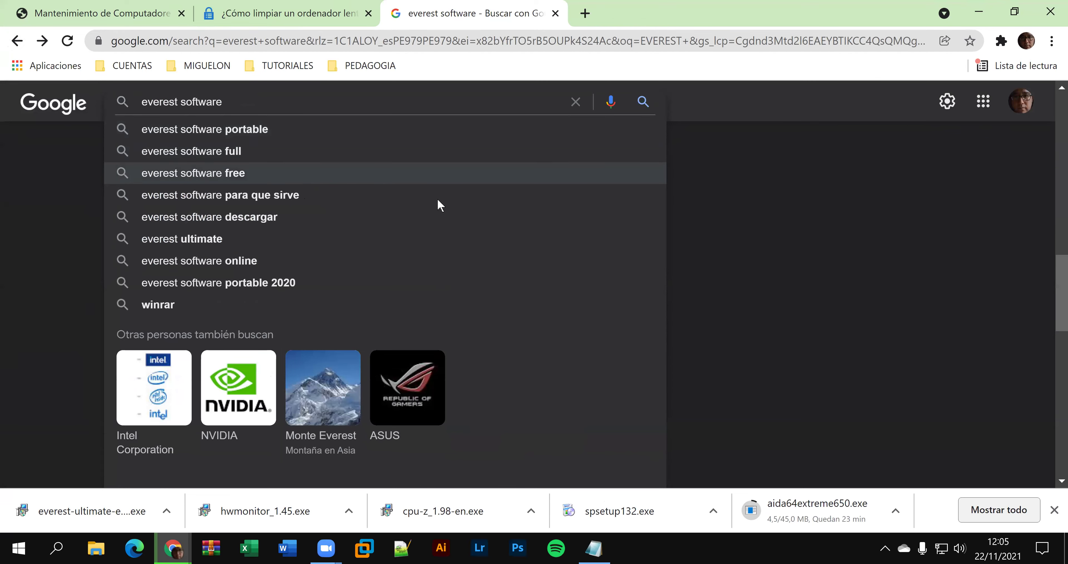
click(284, 282)
double_click(270, 118)
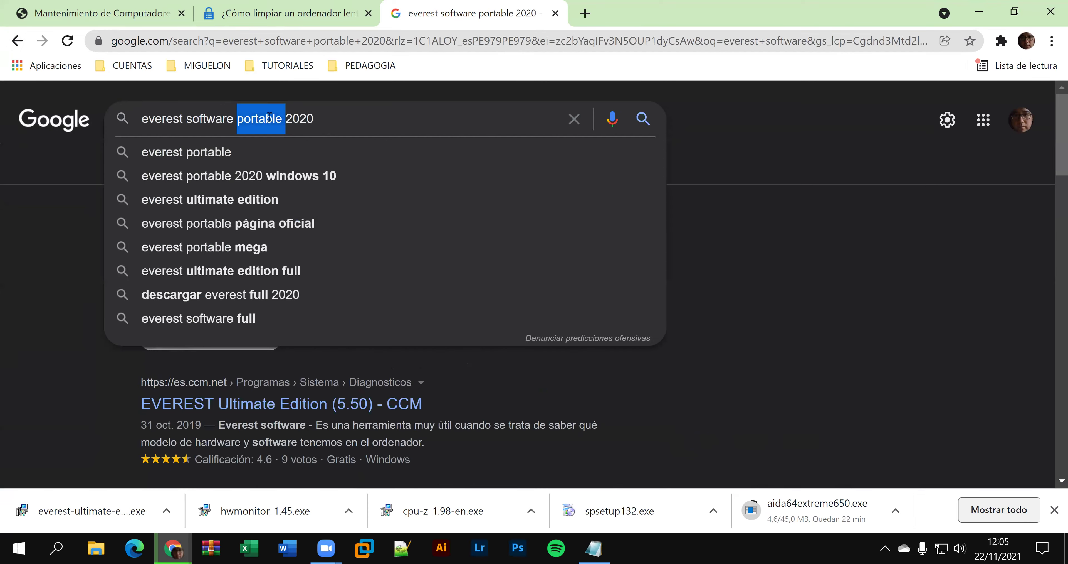
key(BackSpace)
key(Return)
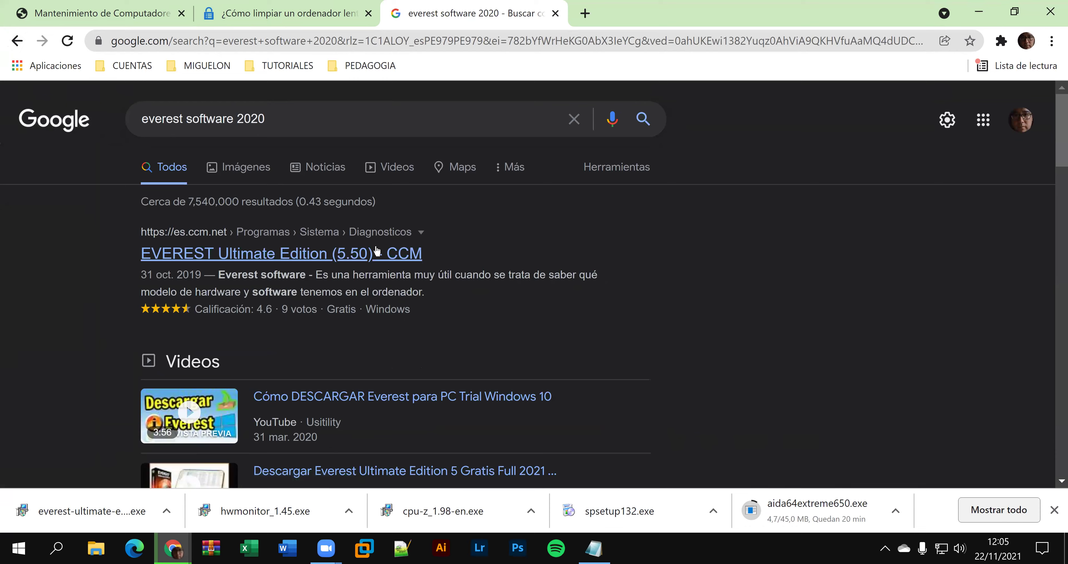
- Browse those results, then search 'everest ultimate edition' and scroll through Uptodown, CCM, Lavalys, Malavida, Usitility results
scroll(377, 251, down, 3)
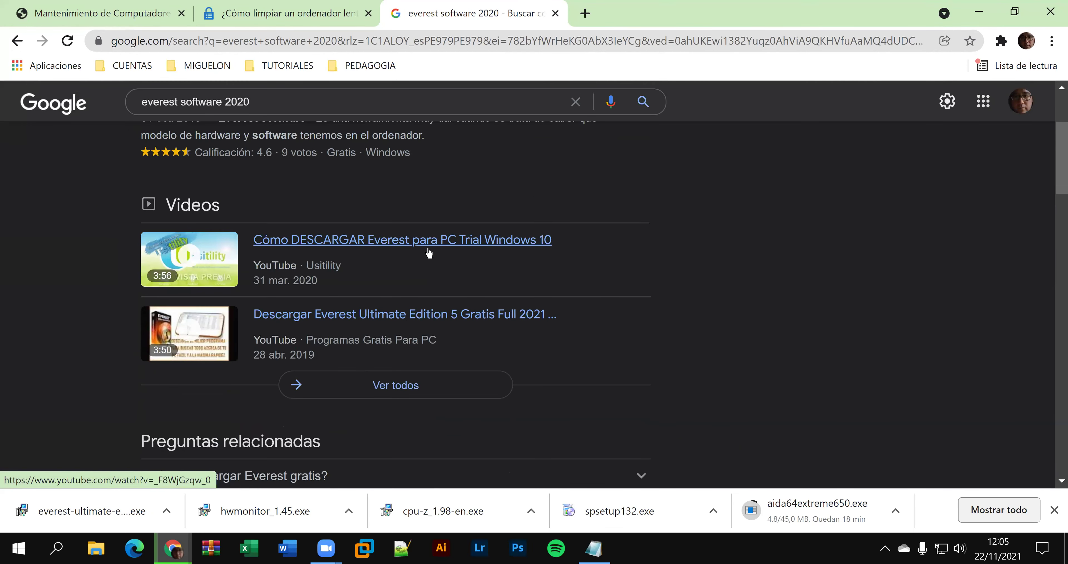
scroll(430, 256, down, 3)
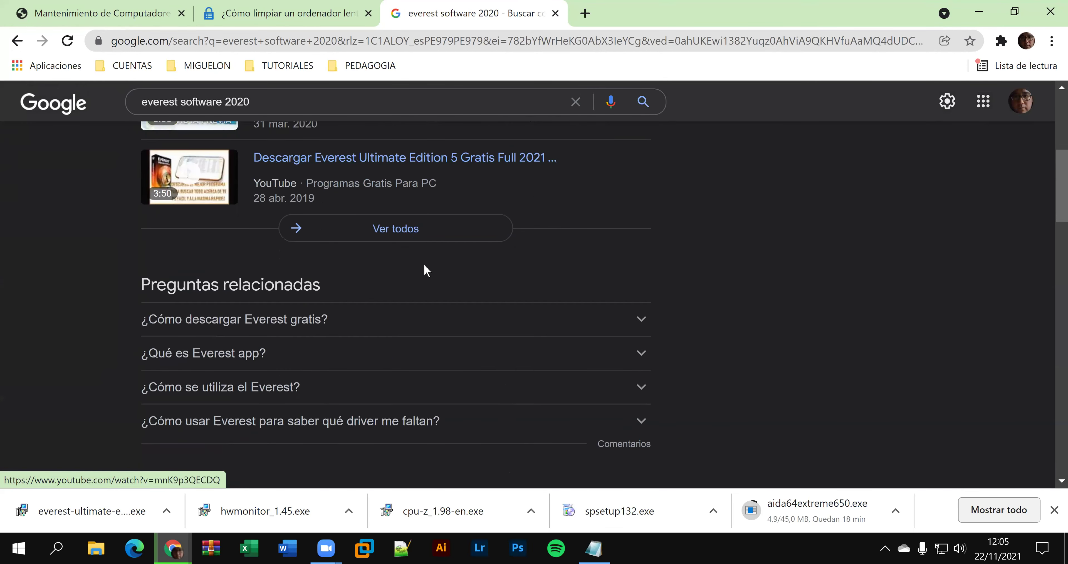
scroll(424, 263, down, 3)
scroll(422, 273, down, 3)
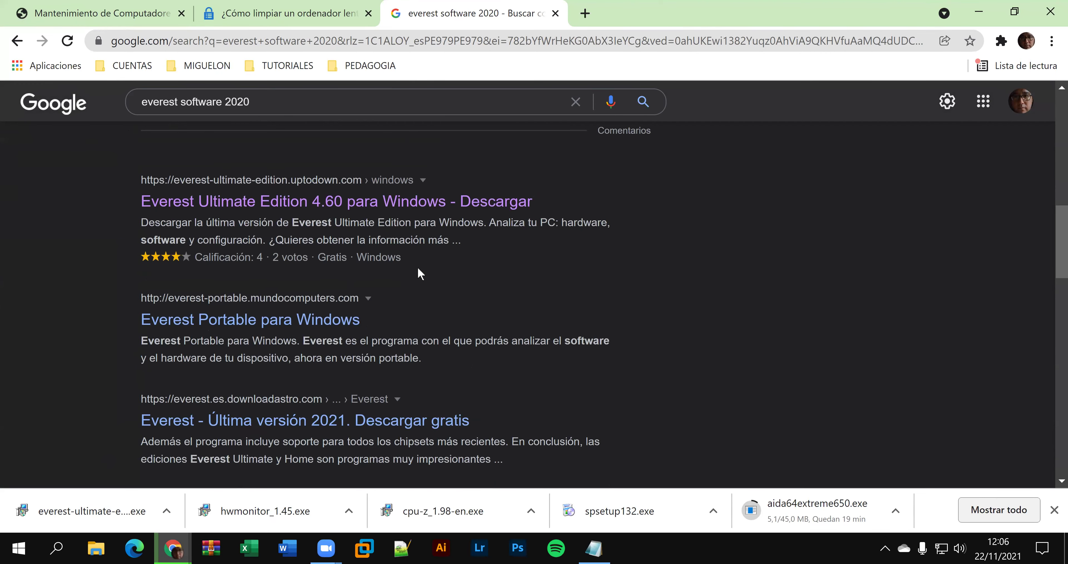
scroll(418, 269, up, 3)
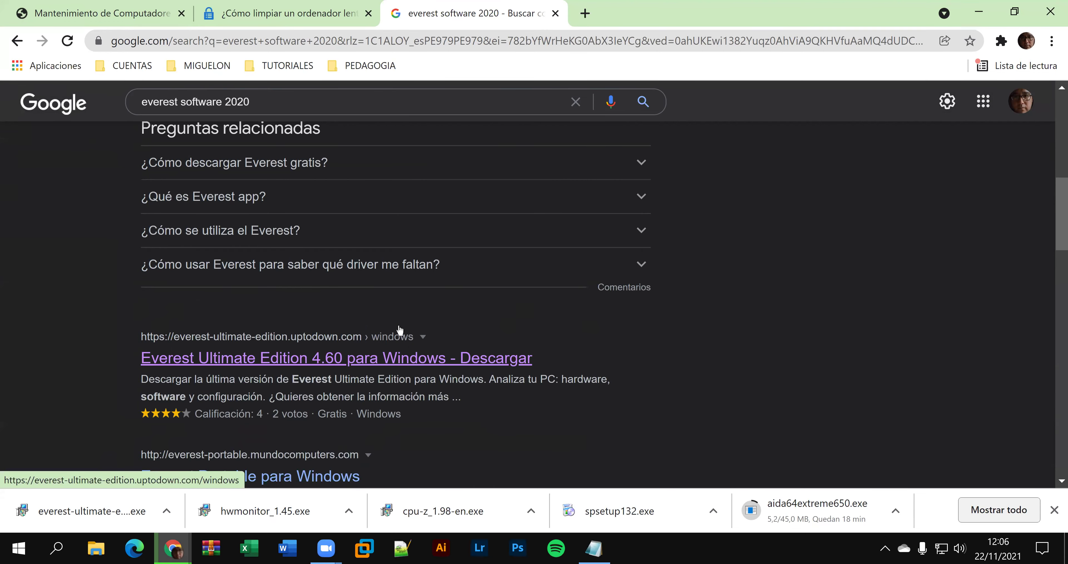
scroll(400, 329, up, 3)
scroll(268, 103, up, 3)
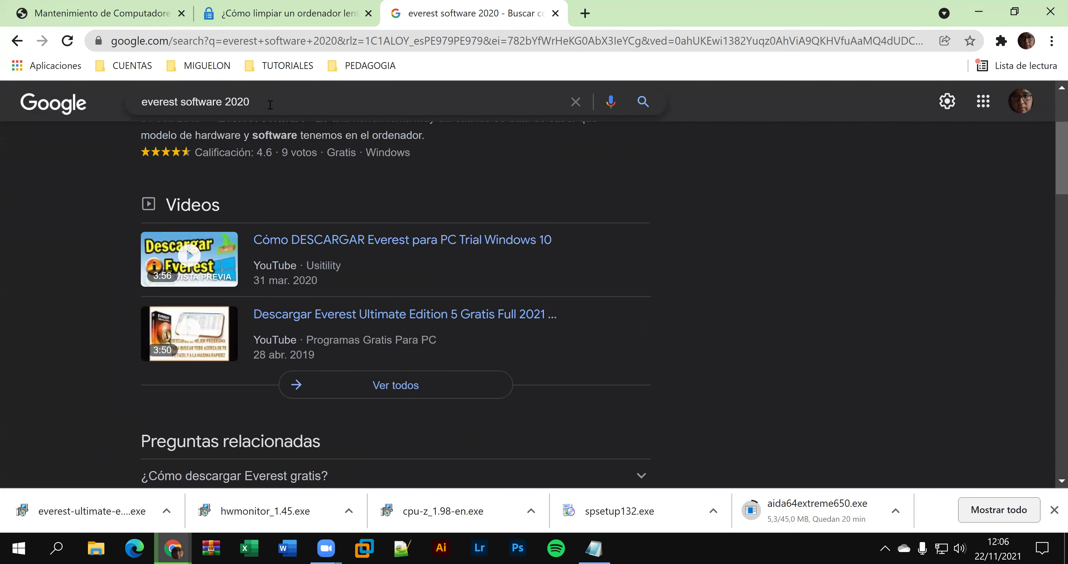
drag(249, 102, 154, 101)
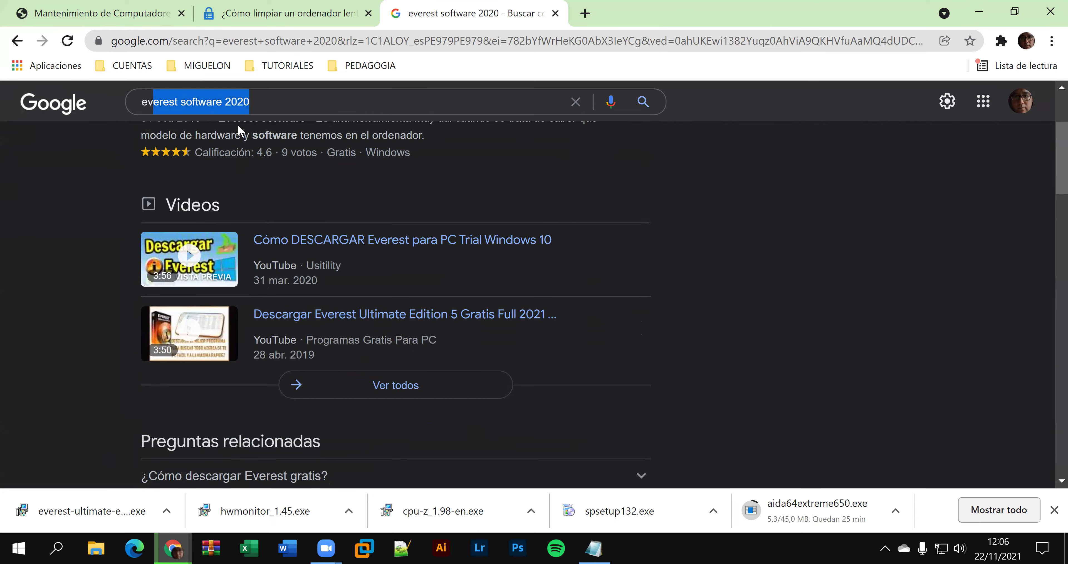
click(258, 105)
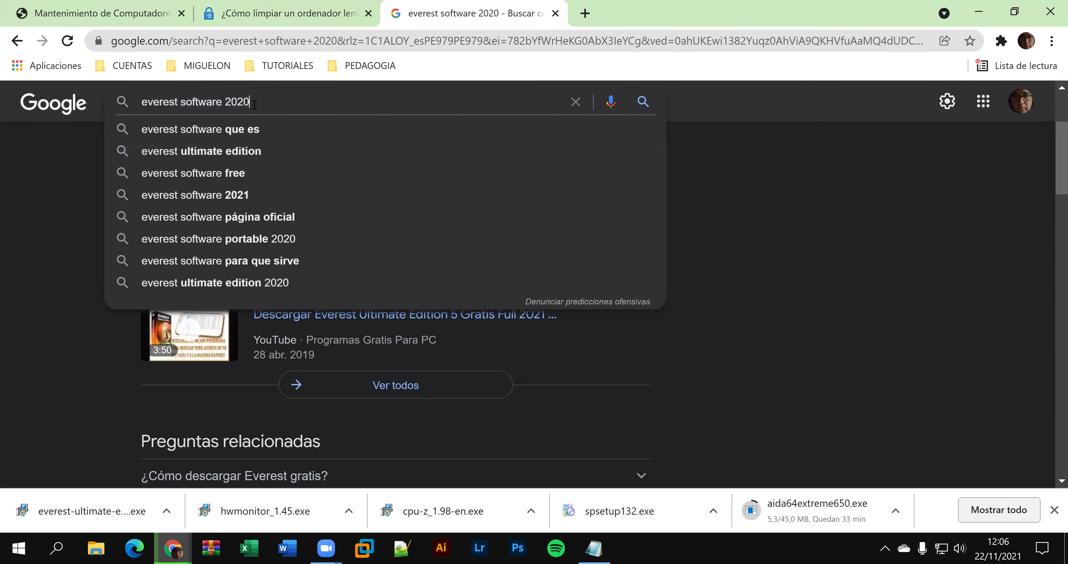
click(276, 154)
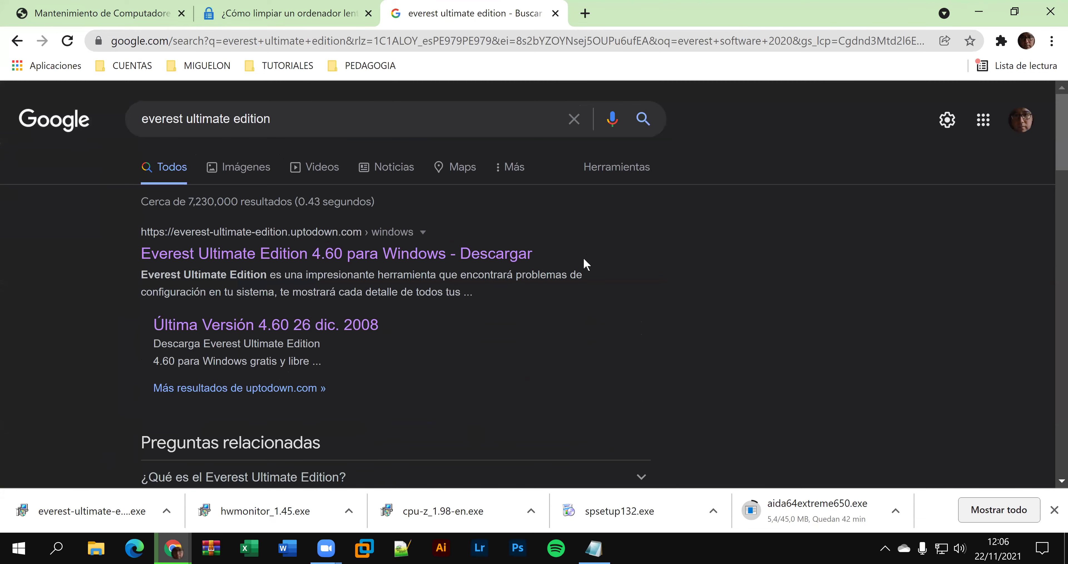
scroll(584, 258, down, 5)
scroll(573, 259, down, 1)
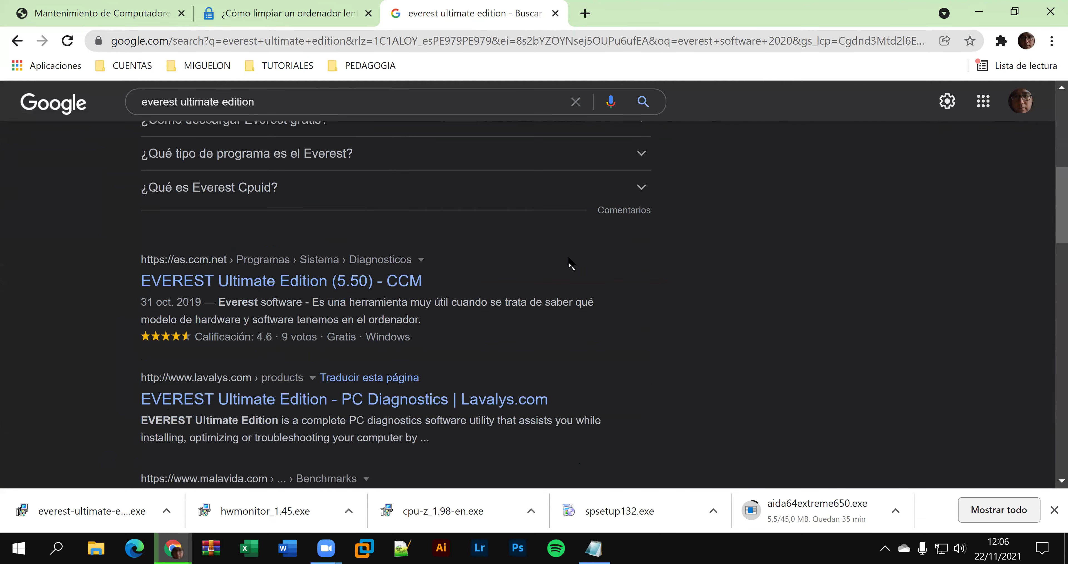
scroll(558, 257, down, 3)
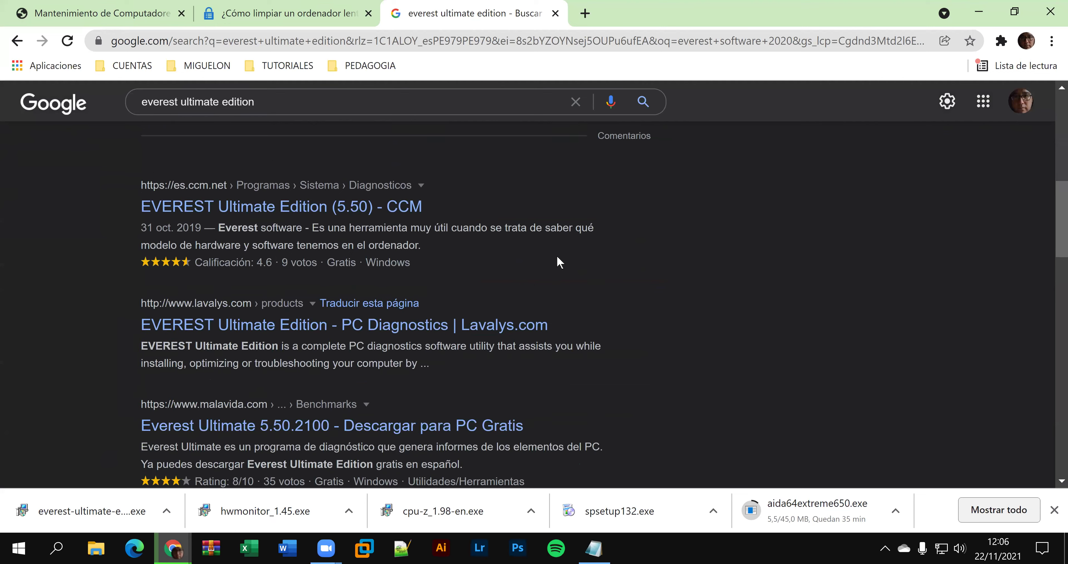
scroll(556, 259, down, 10)
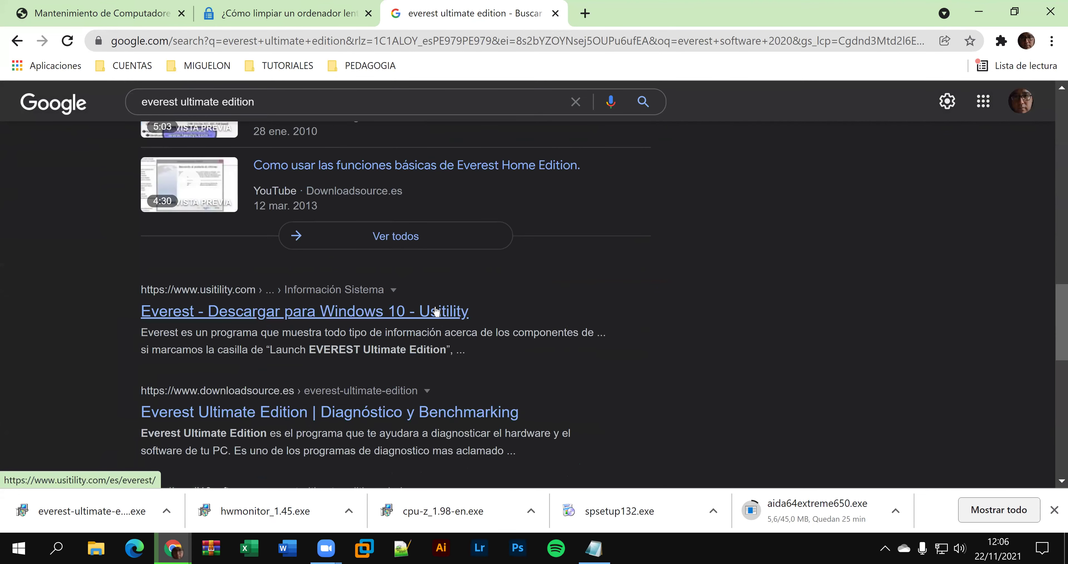
- Open Usitility's Everest page, accept its cookie banner with Continuar!, and read down to the FAQ naming version 5.50
click(437, 311)
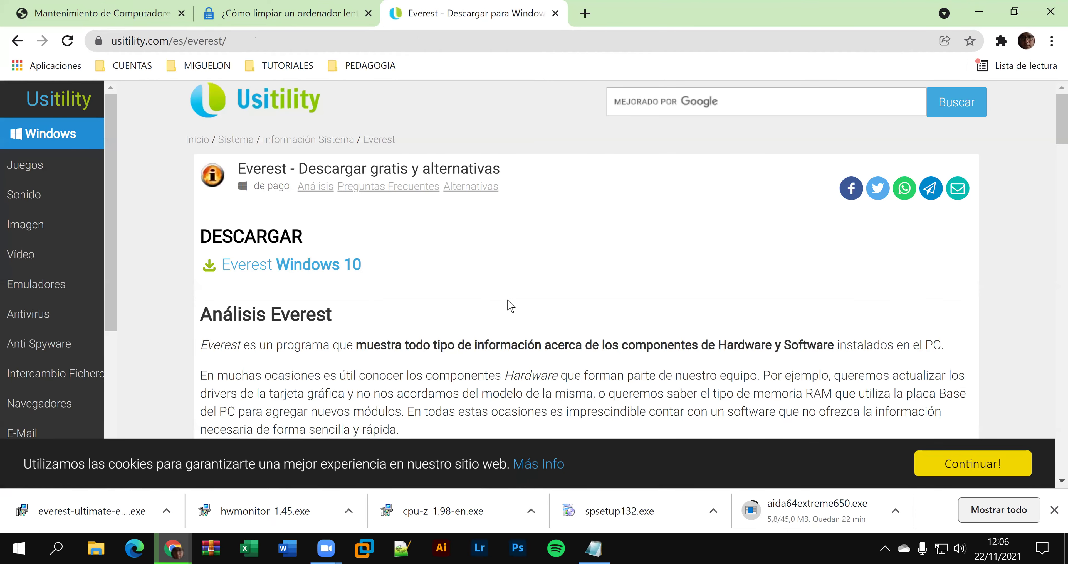
scroll(509, 306, down, 2)
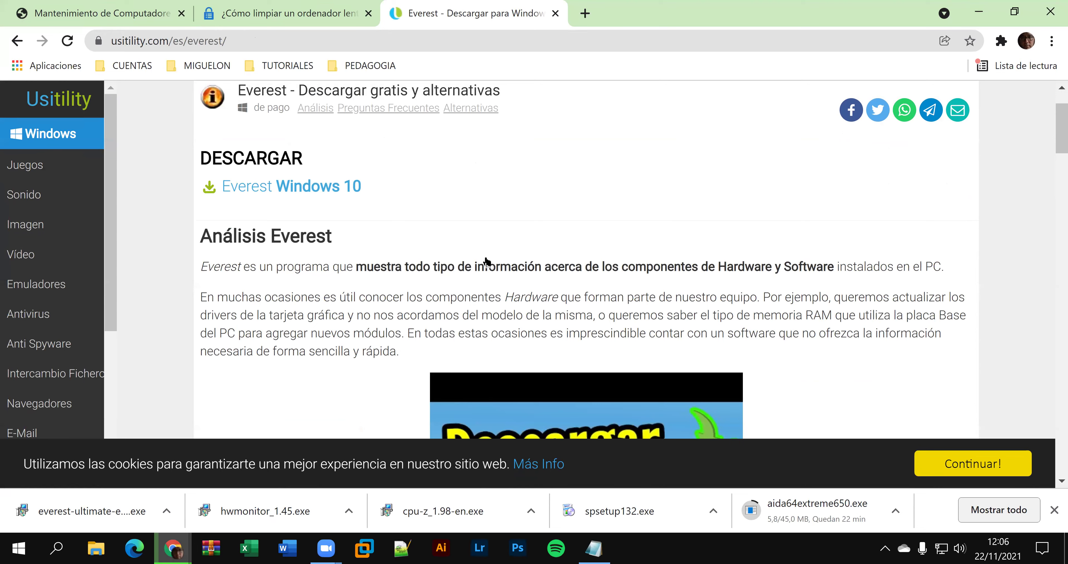
scroll(487, 262, down, 6)
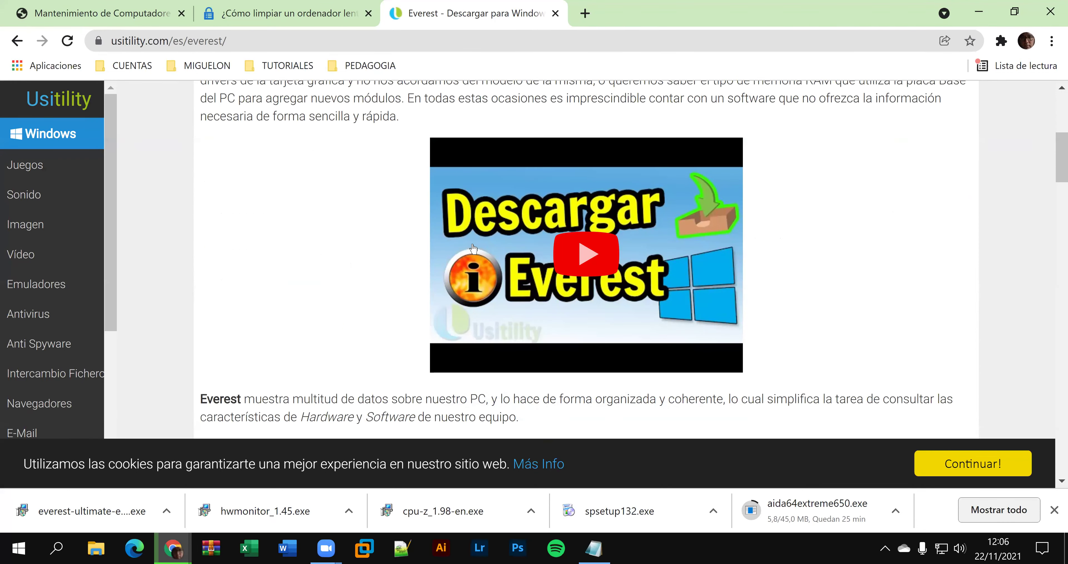
scroll(473, 248, down, 2)
scroll(465, 265, down, 2)
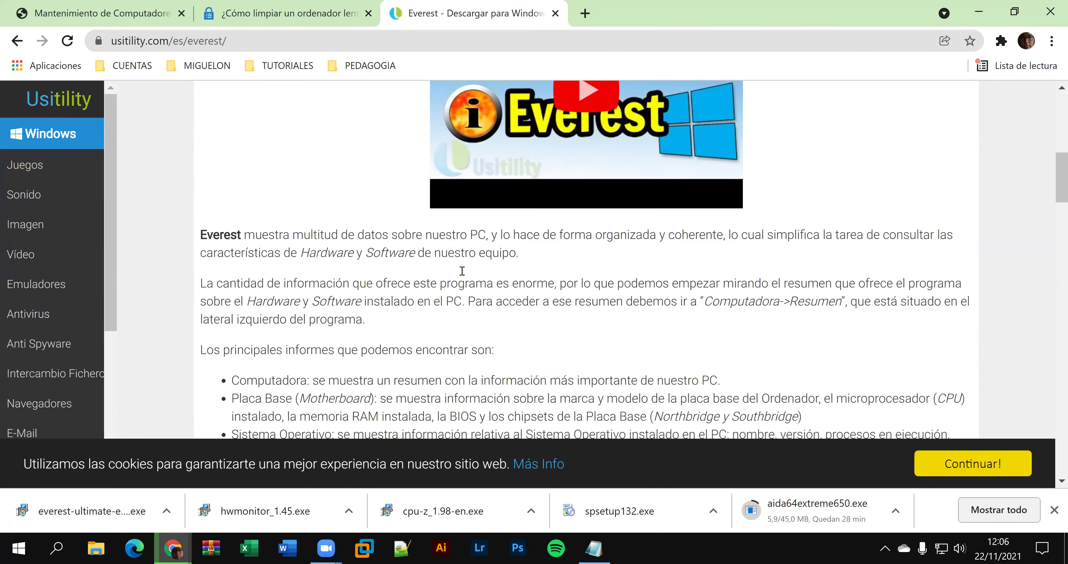
scroll(462, 271, down, 2)
scroll(906, 452, down, 4)
scroll(989, 481, down, 4)
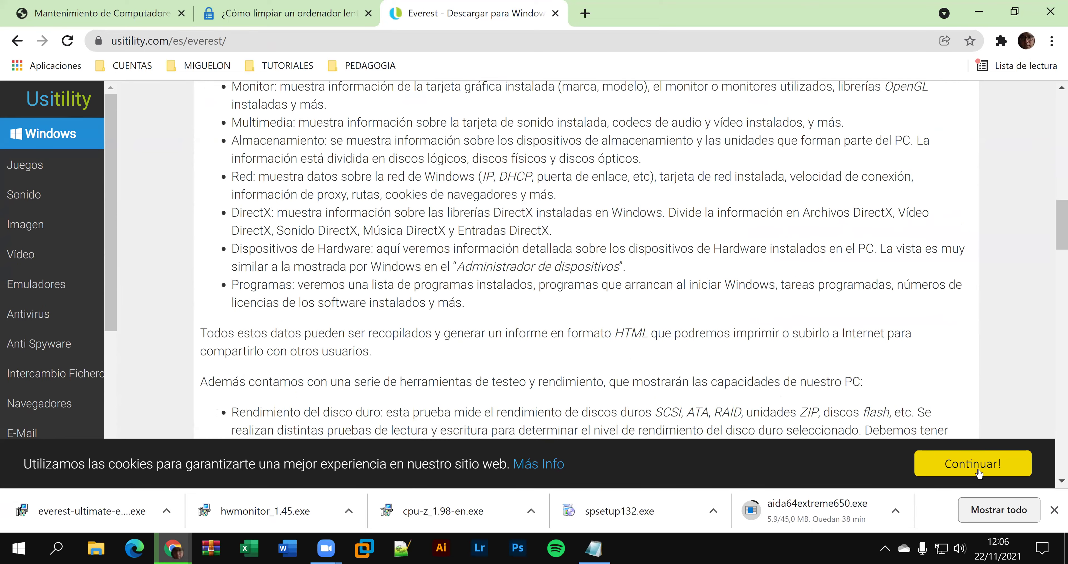
click(973, 467)
scroll(764, 366, down, 8)
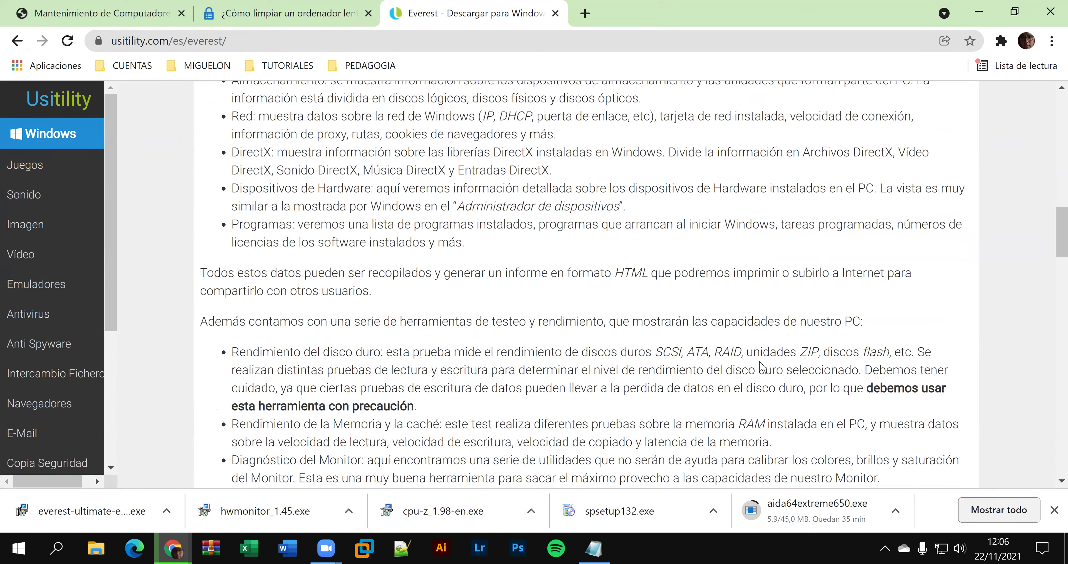
scroll(754, 370, down, 5)
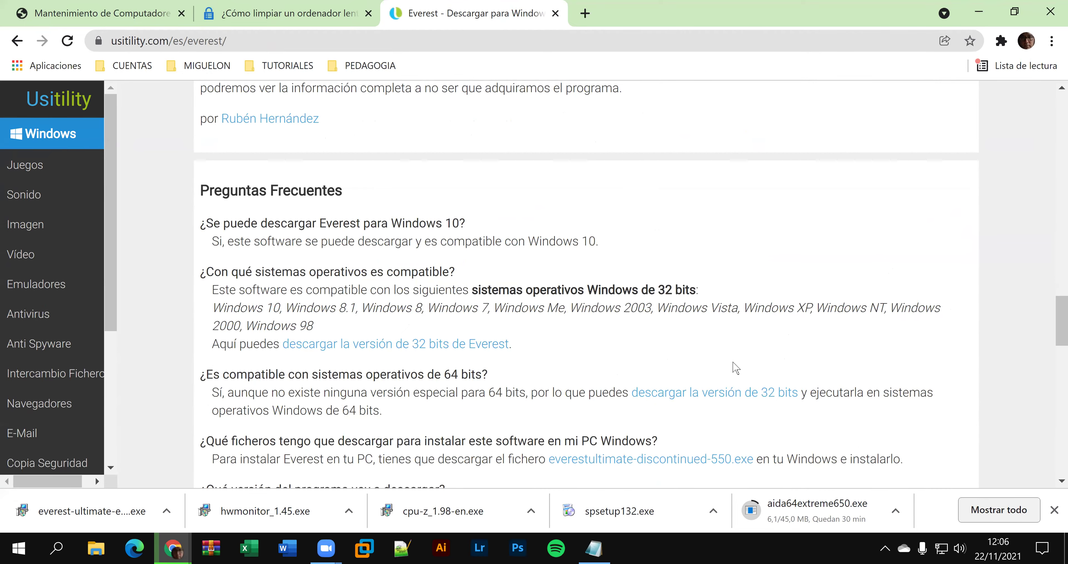
scroll(735, 368, down, 4)
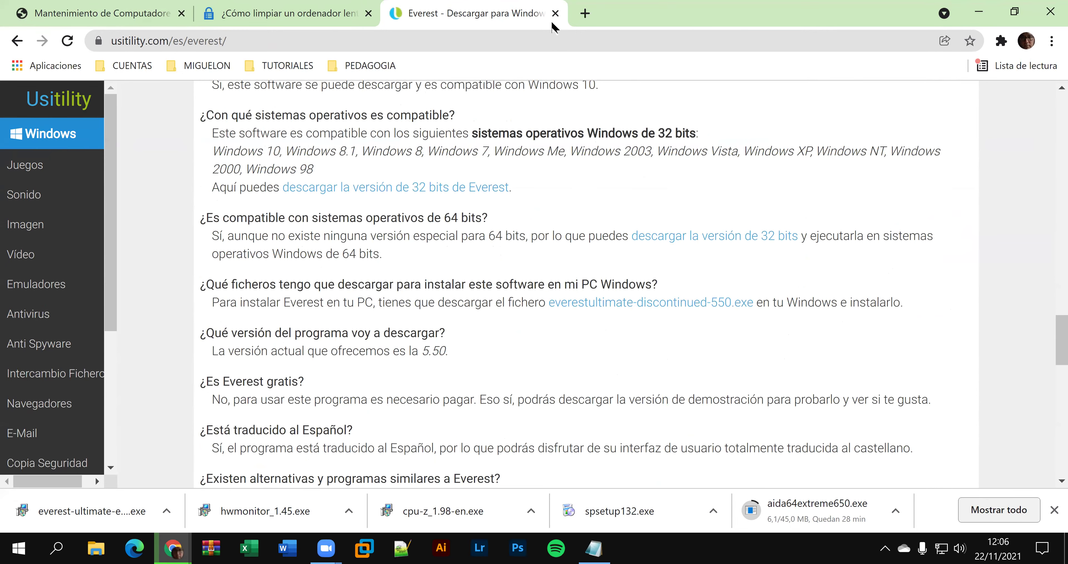
- Close the Everest tab, open the full downloads list, and show the Everest installer in its folder
click(556, 15)
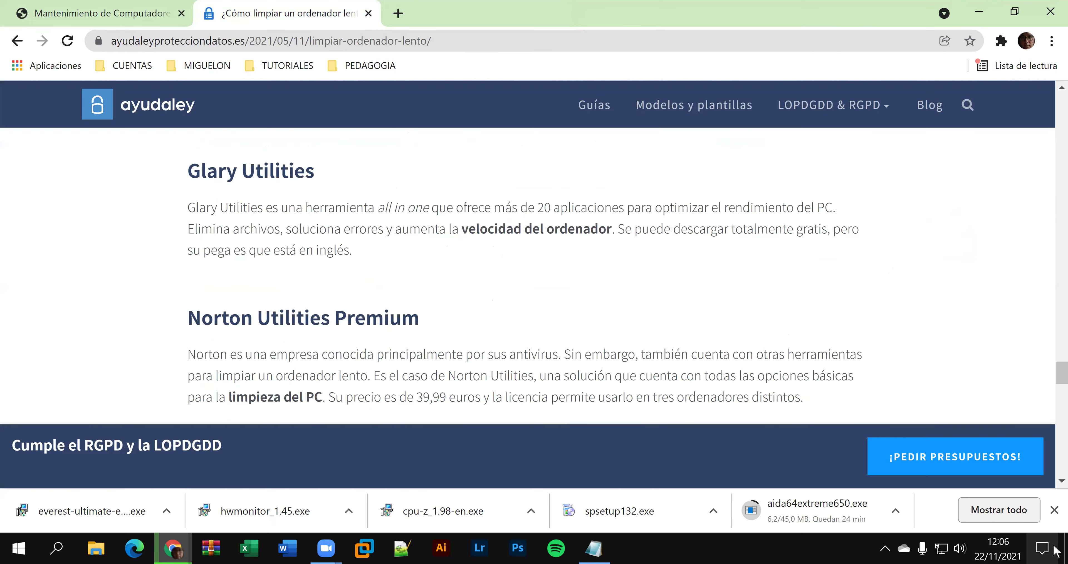
click(999, 513)
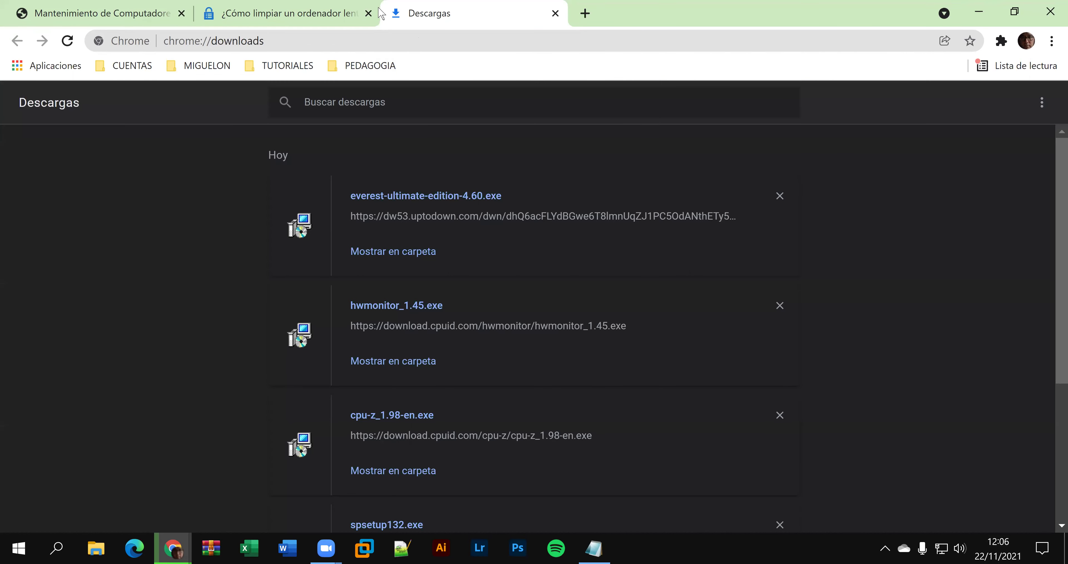
click(430, 253)
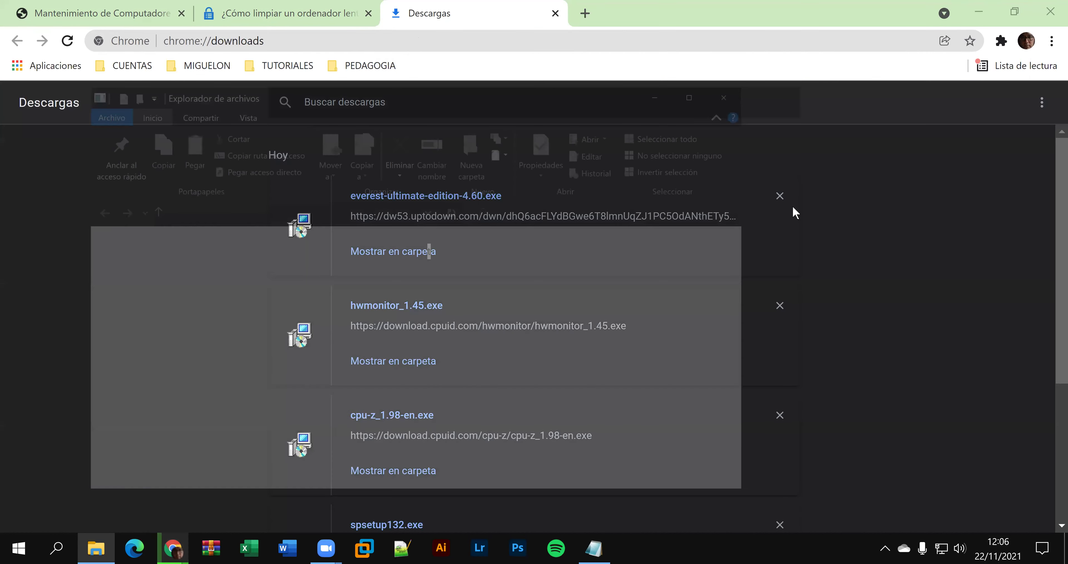
- Remove finished downloads so only aida64extreme650.exe remains, and open a blank new tab
click(784, 197)
click(785, 198)
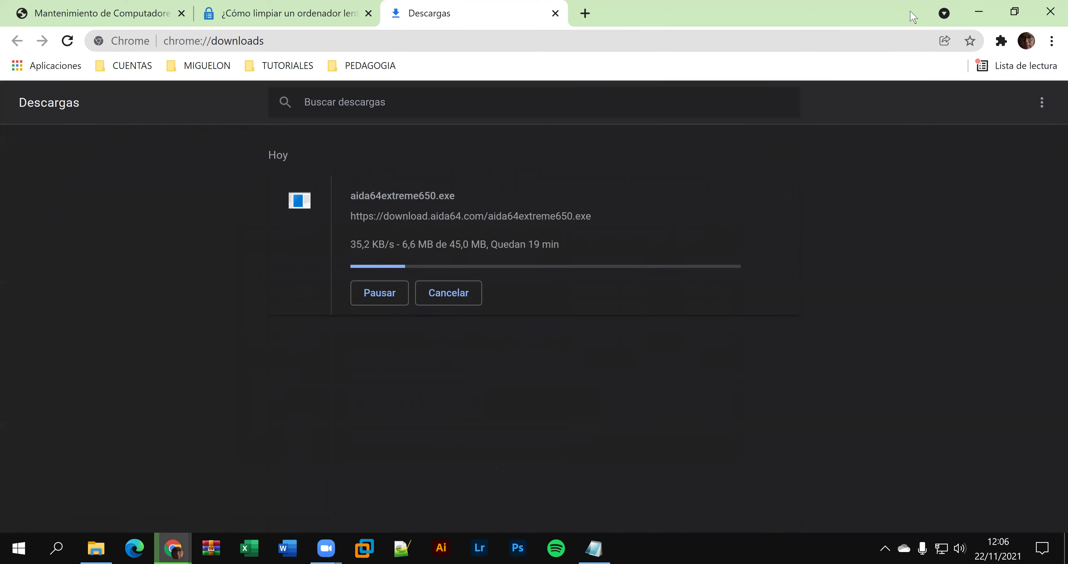
click(586, 13)
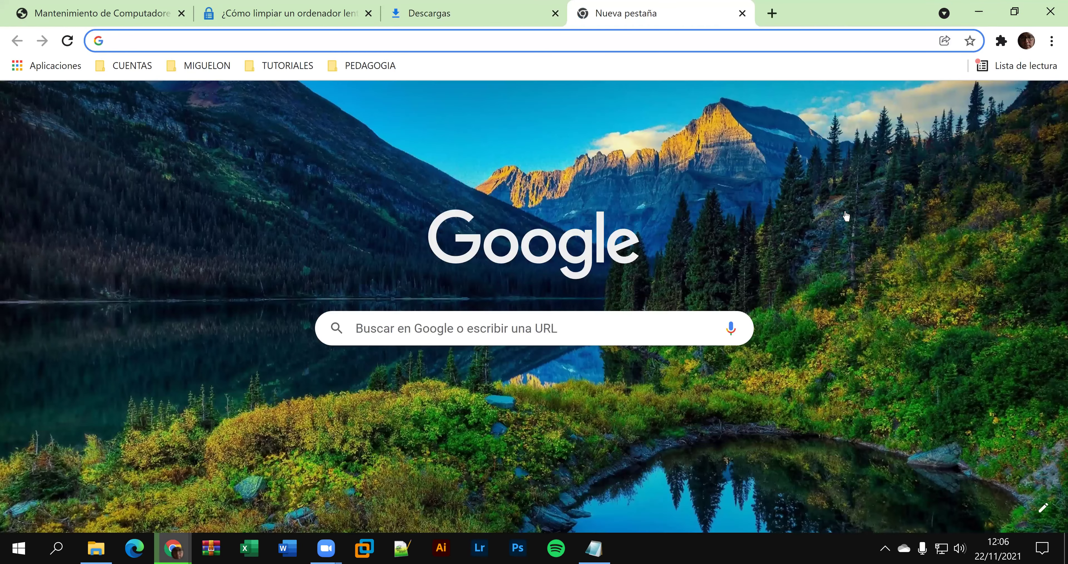
- Open Google Drive and go to CURSO DE COMPUTRON NOV_DIC - 2021 > 002_REPARACION DE EQUIPOS > SESION_DE_CLASE_03
click(1005, 105)
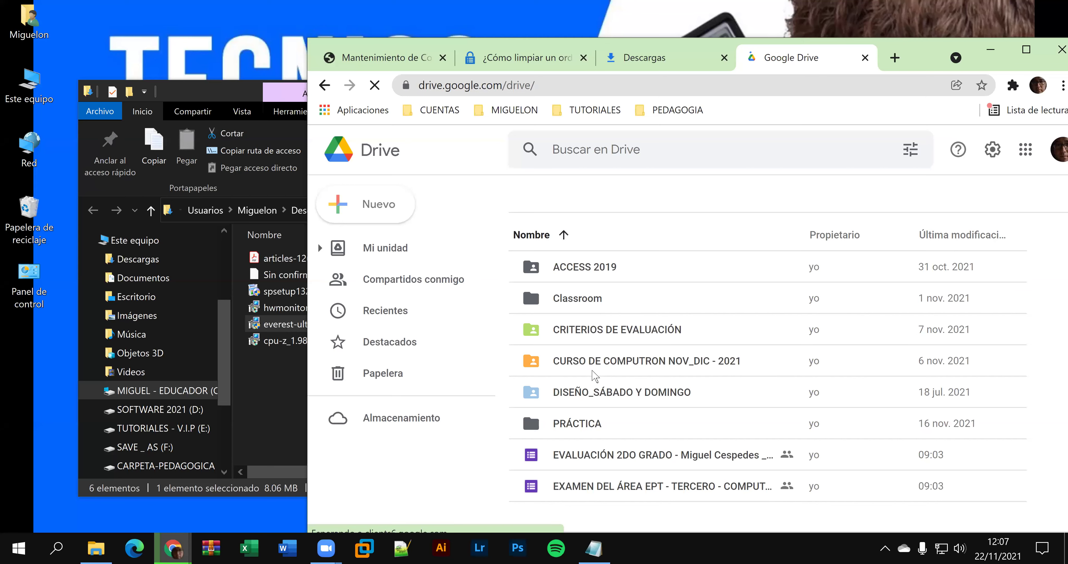
double_click(647, 369)
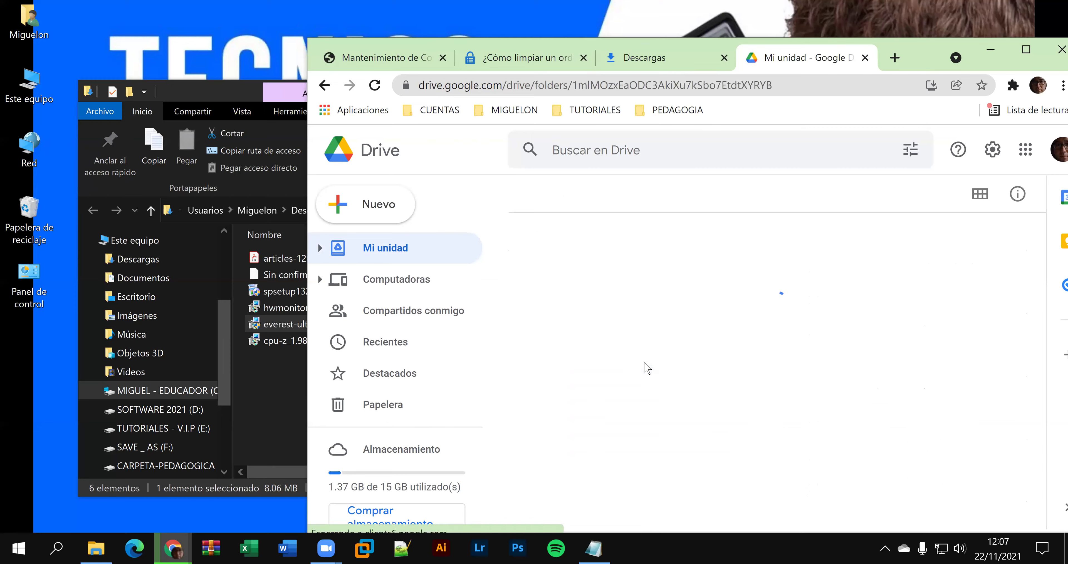
double_click(612, 298)
double_click(609, 329)
- Create a new folder named SOFTWARES in SESION_DE_CLASE_03
right_click(634, 408)
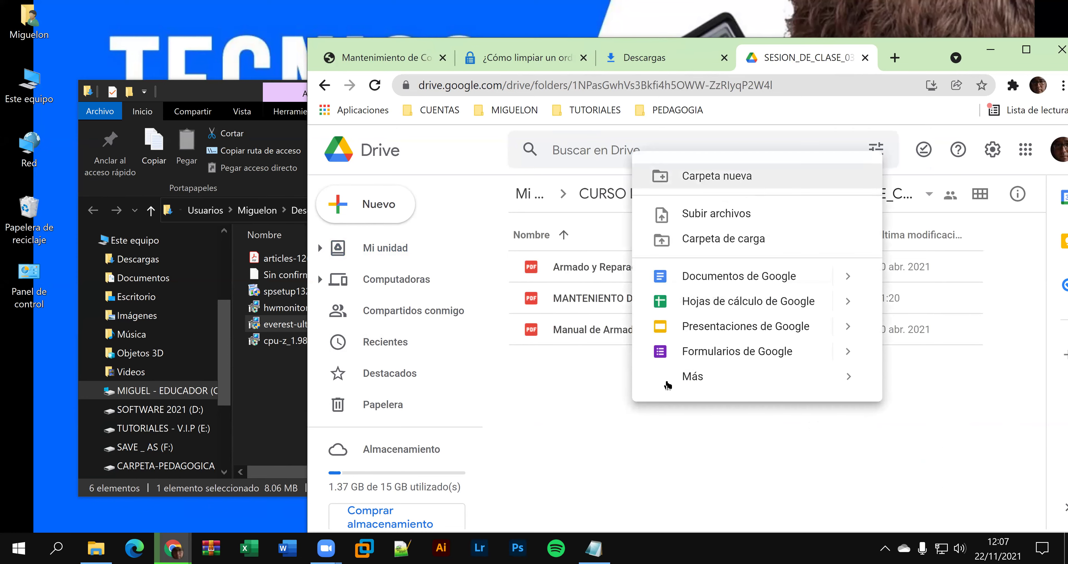
click(700, 189)
text(S)
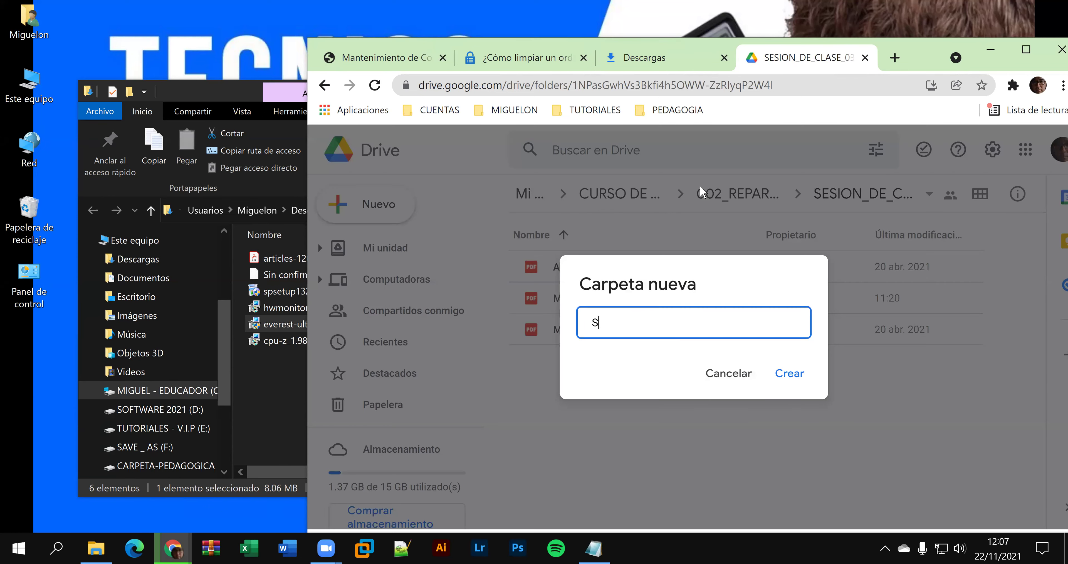
text(OFTWARES)
key(Return)
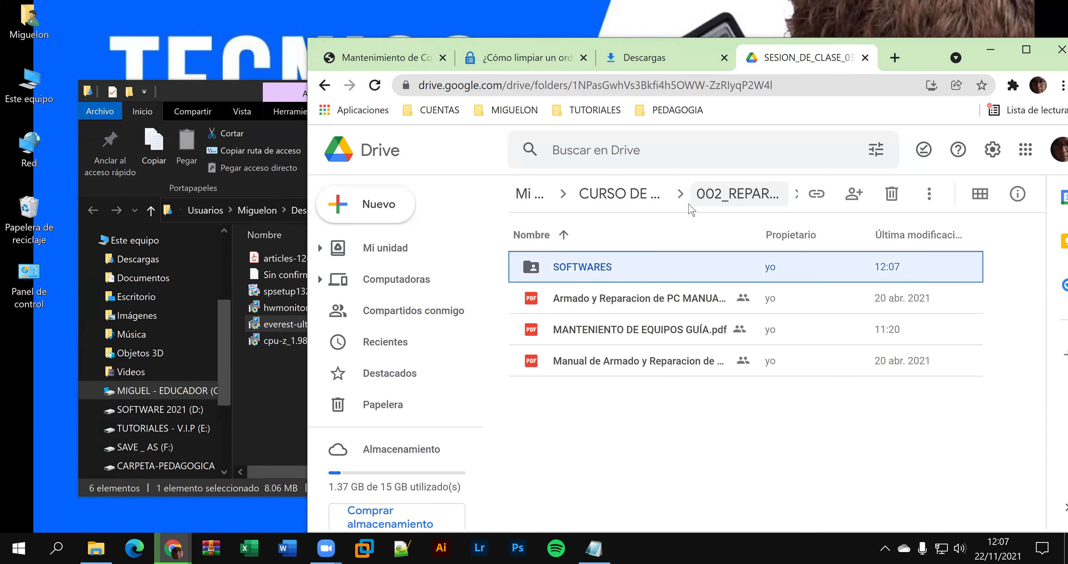
- Upload the four downloaded installers from Downloads into SOFTWARES and check the AIDA64 upload progress
double_click(603, 266)
click(286, 371)
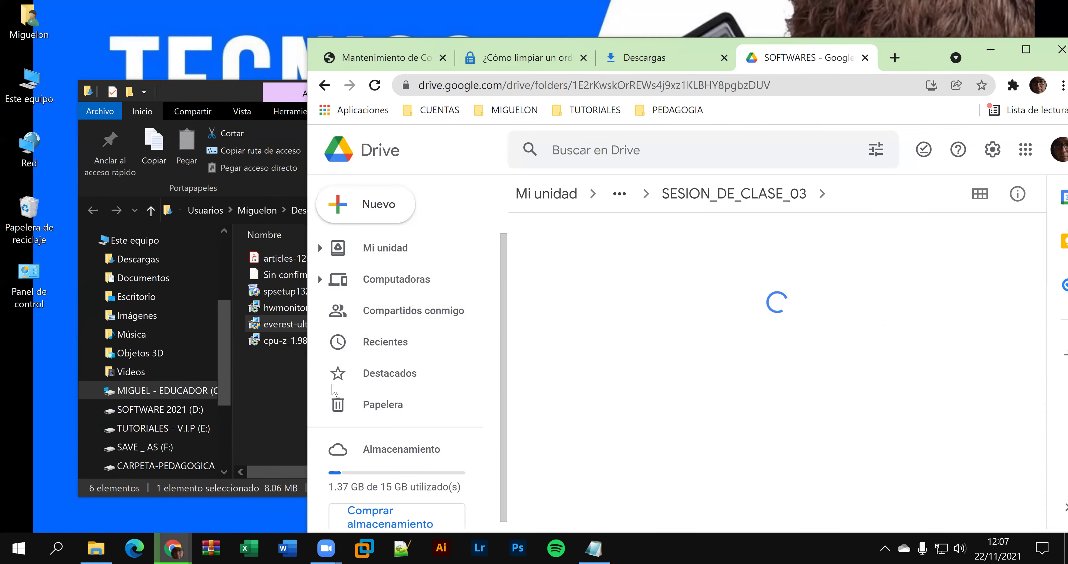
drag(332, 383, 332, 300)
drag(333, 299, 649, 315)
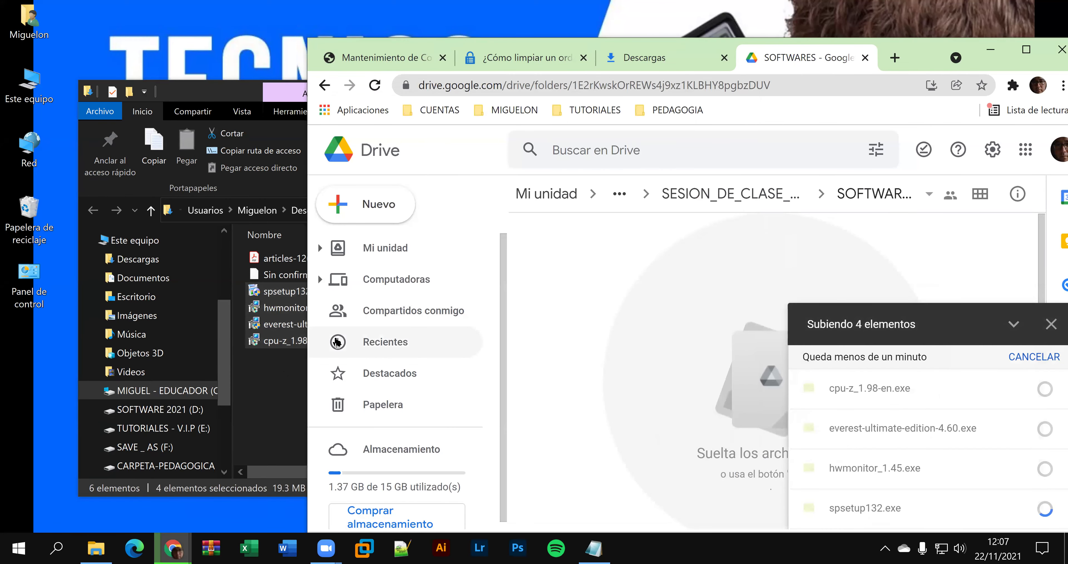
click(645, 60)
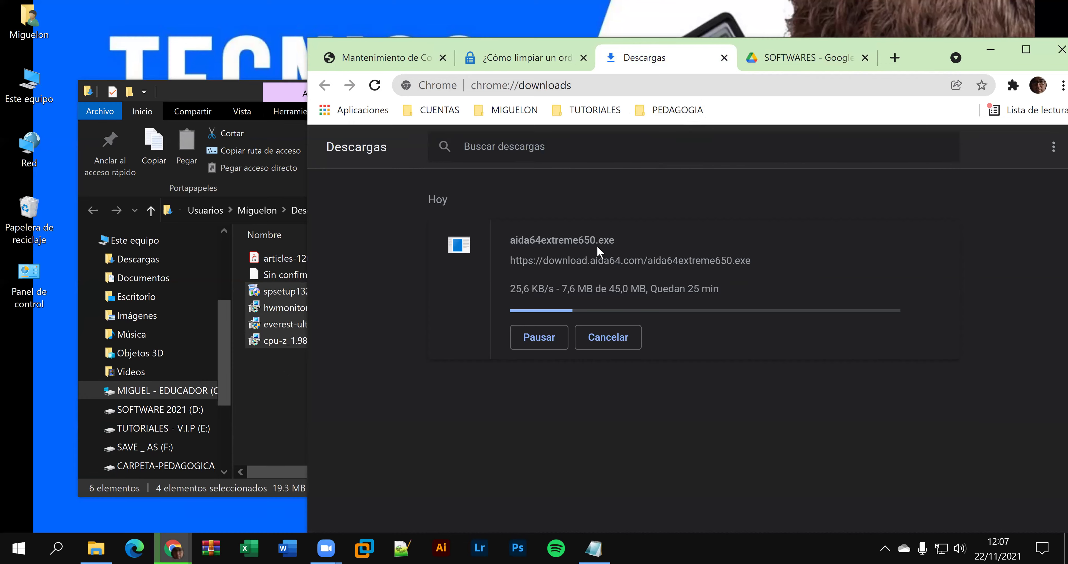
- Minimize Chrome, maximize the Downloads window and select the four installer files
click(204, 89)
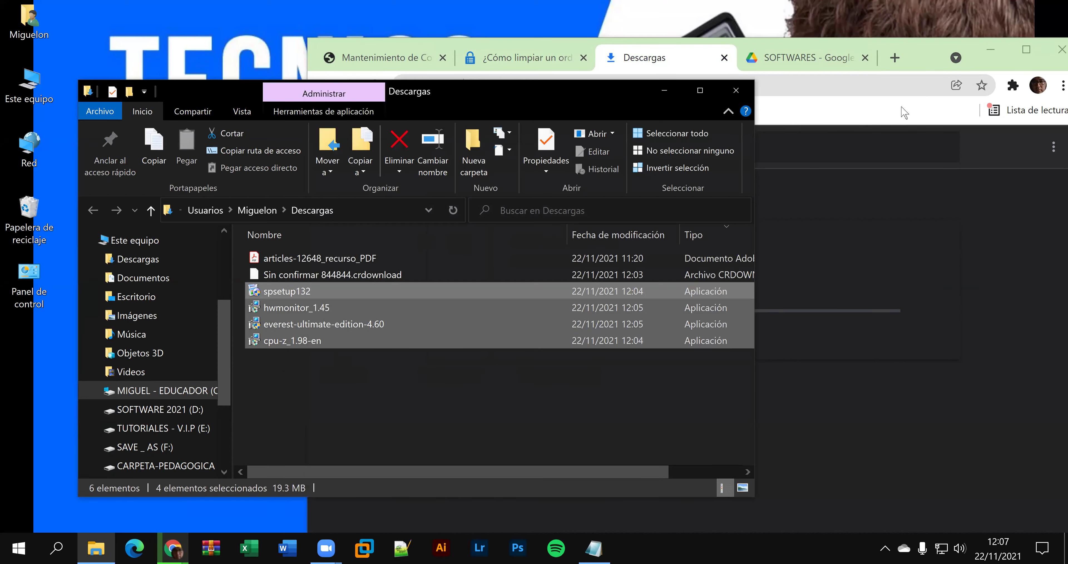
click(1000, 54)
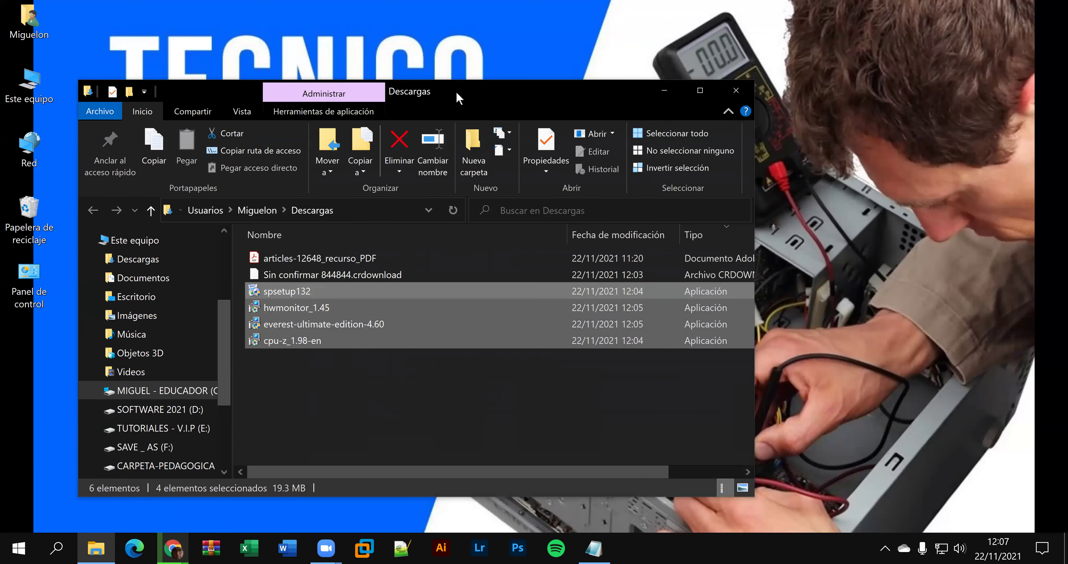
double_click(458, 96)
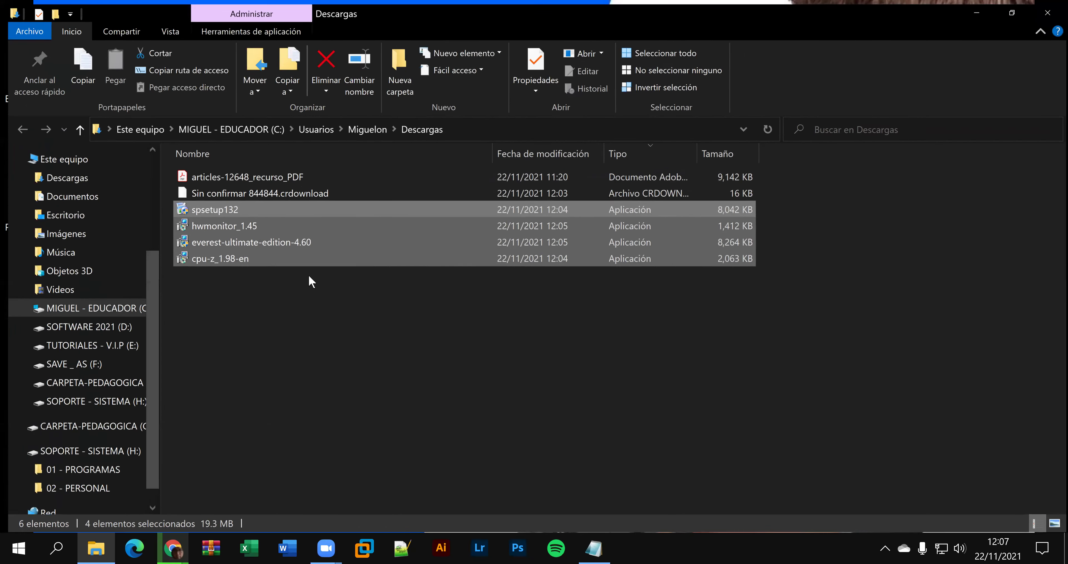
click(211, 265)
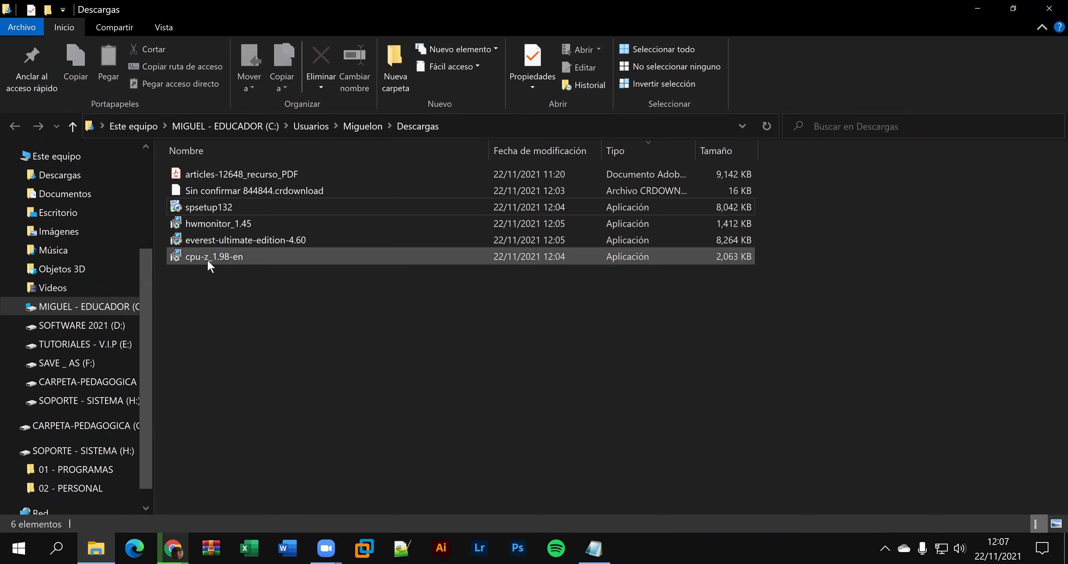
drag(464, 327, 281, 202)
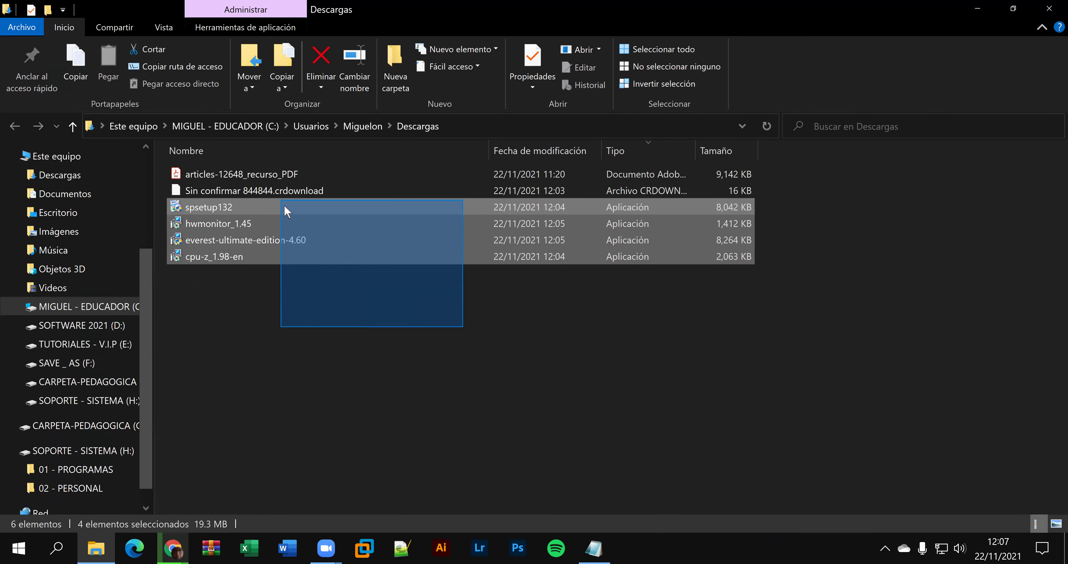
right_click(280, 202)
click(262, 321)
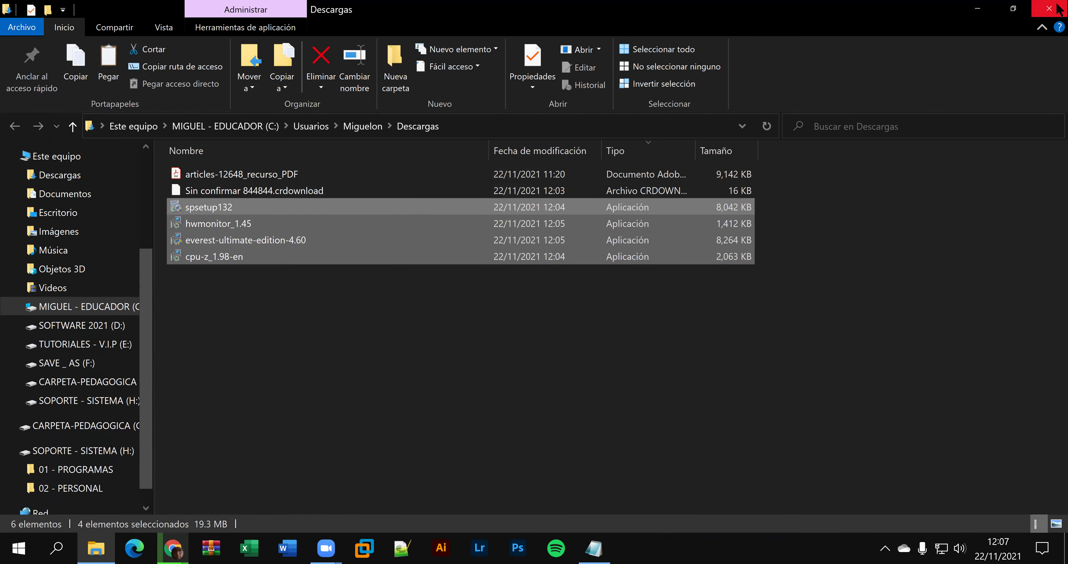
- Create a new folder on the desktop and start naming it 'PROGRAMAS PARA DE'
key(super+d)
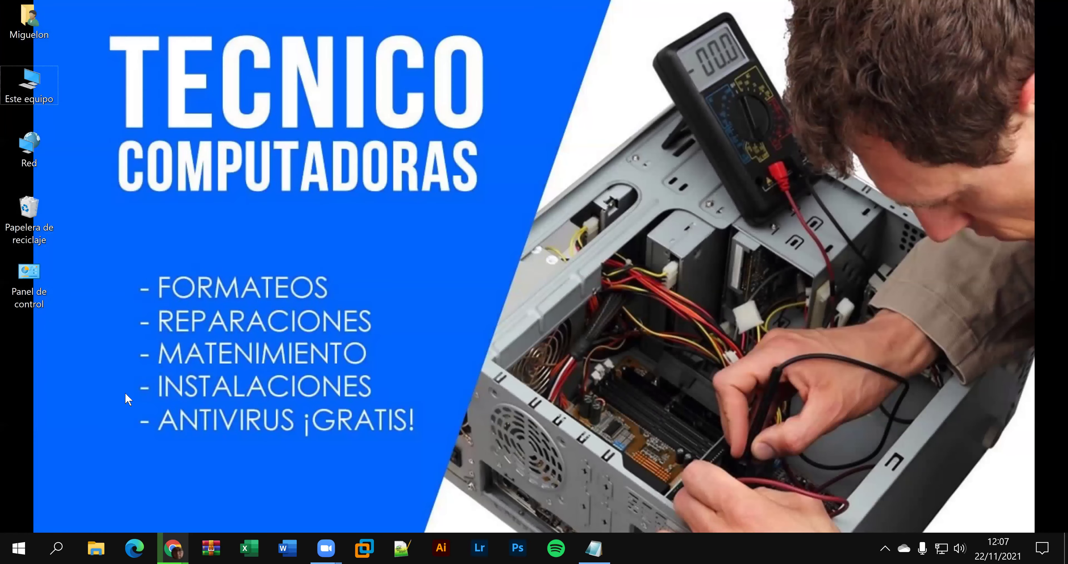
key(shift+F10)
mouse_move(228, 270)
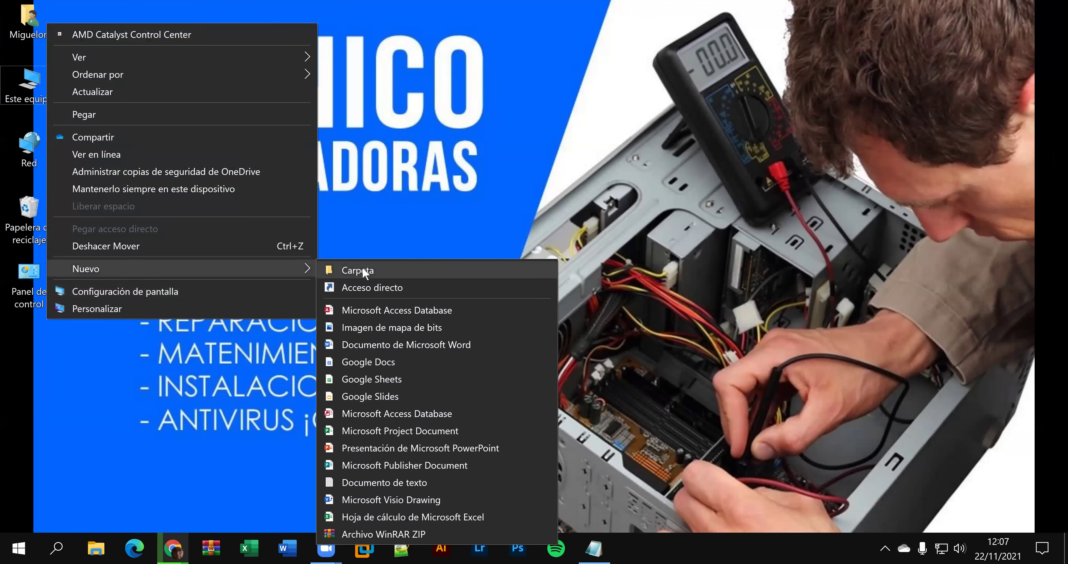
click(358, 270)
text(PROG)
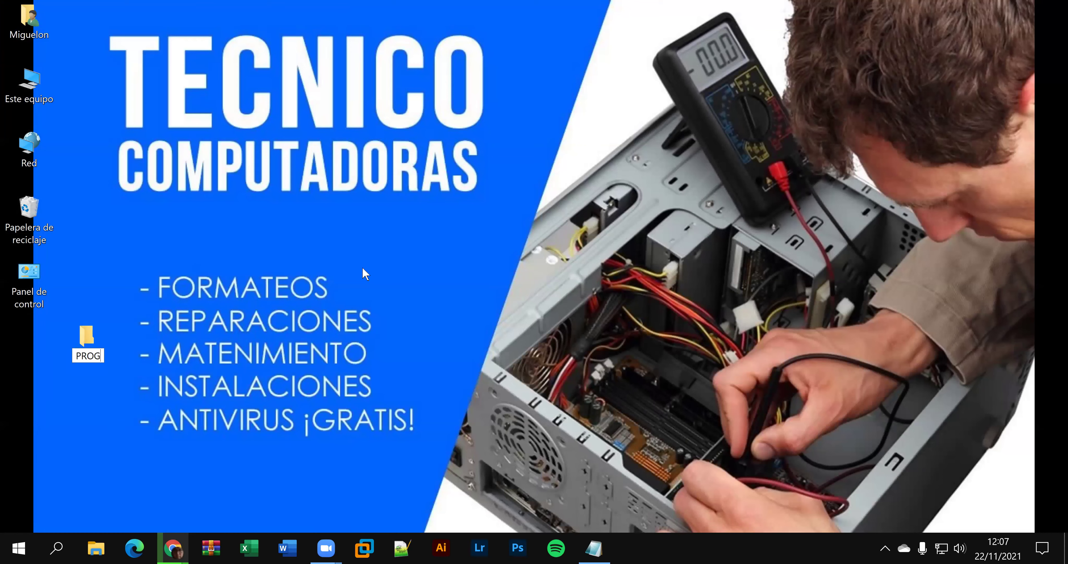
text(RAMAS)
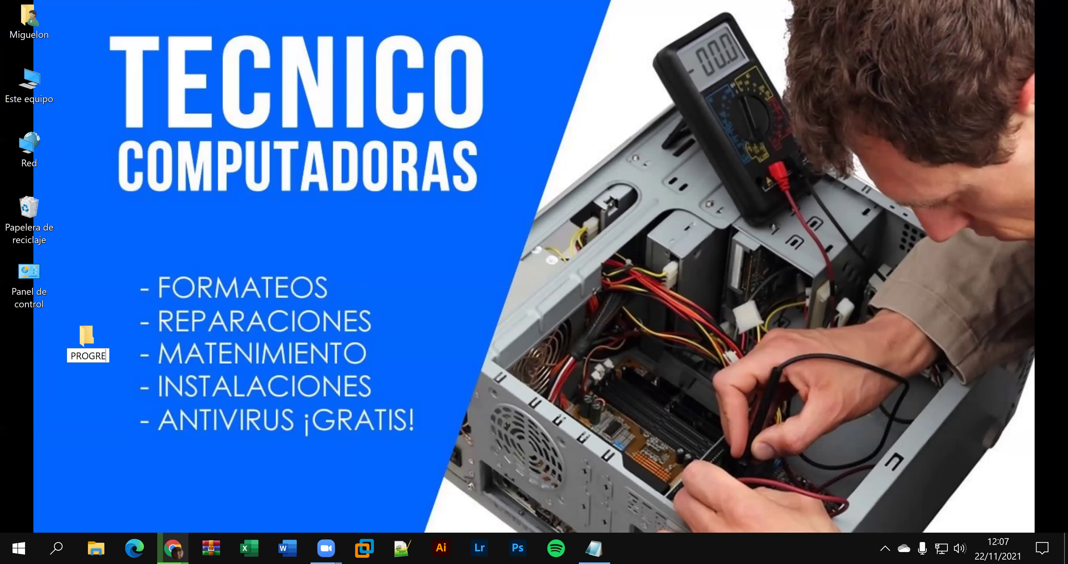
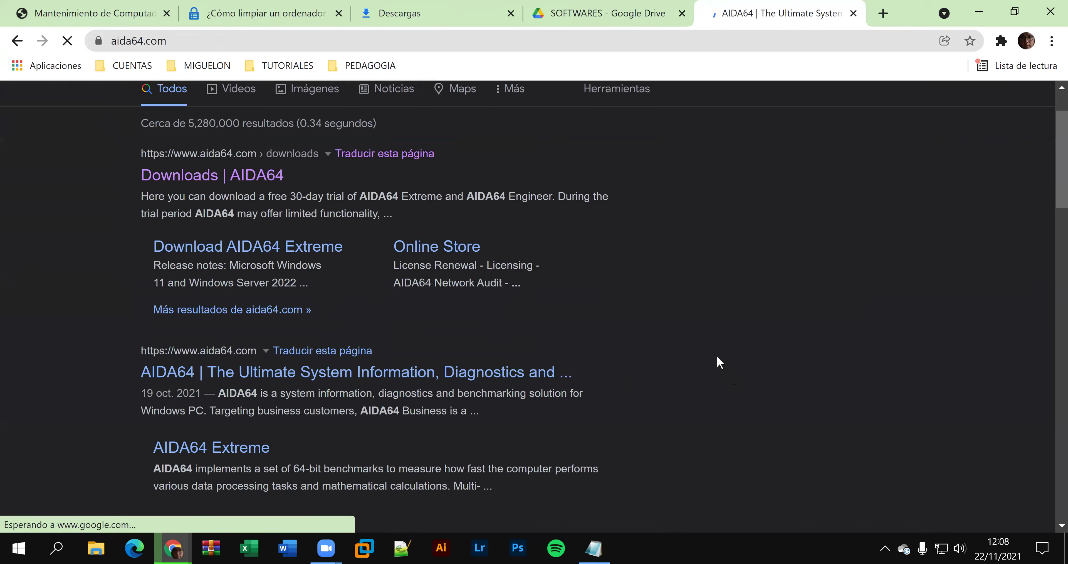
- Open the AIDA64 Downloads page and choose the AIDA64 Extreme portable ZIP to view its download locations
scroll(696, 352, down, 3)
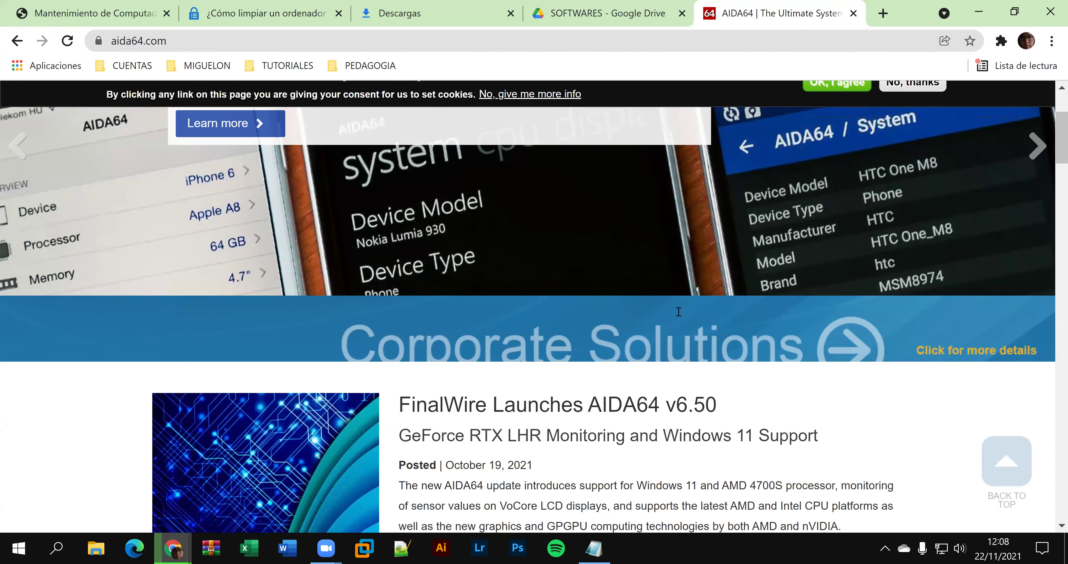
scroll(682, 306, down, 1)
scroll(680, 323, down, 10)
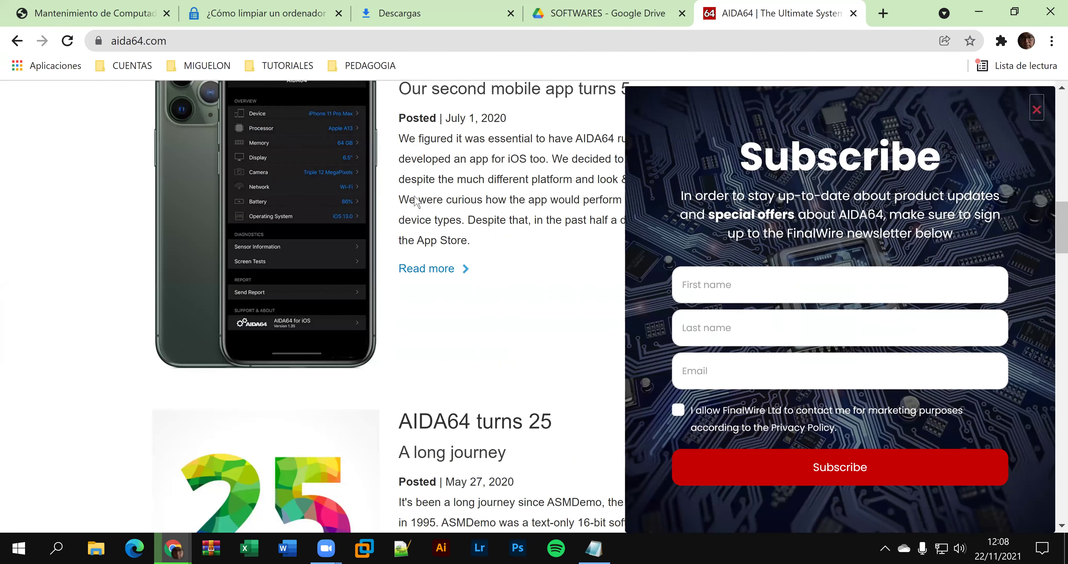
scroll(601, 158, up, 15)
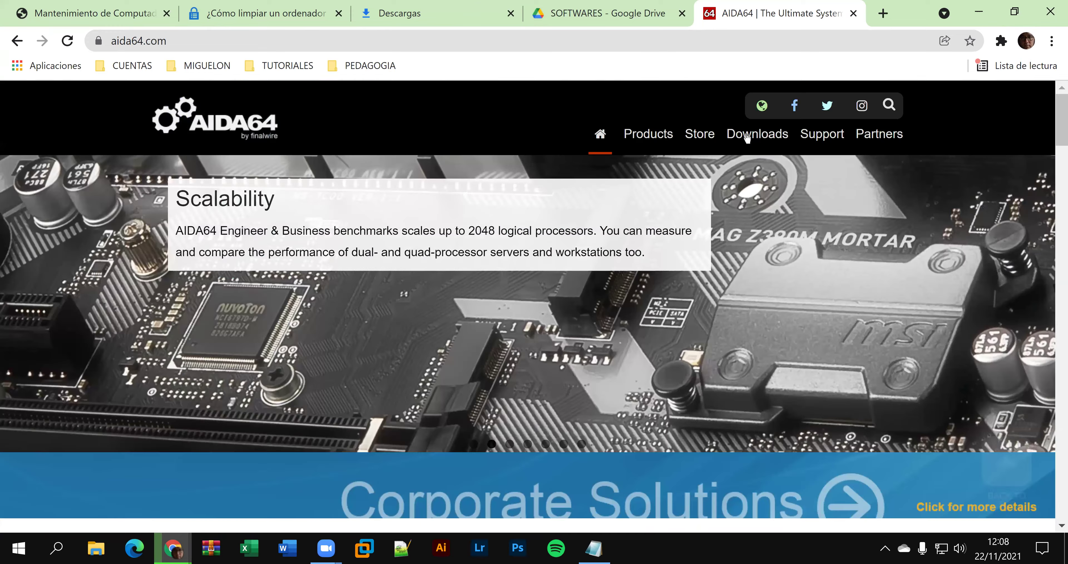
click(748, 135)
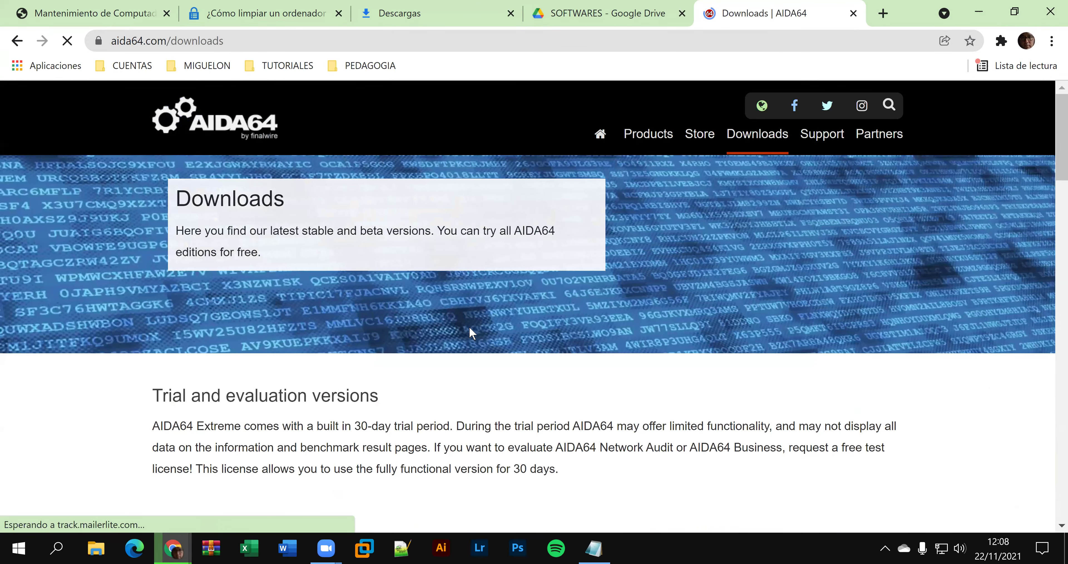
scroll(456, 317, down, 10)
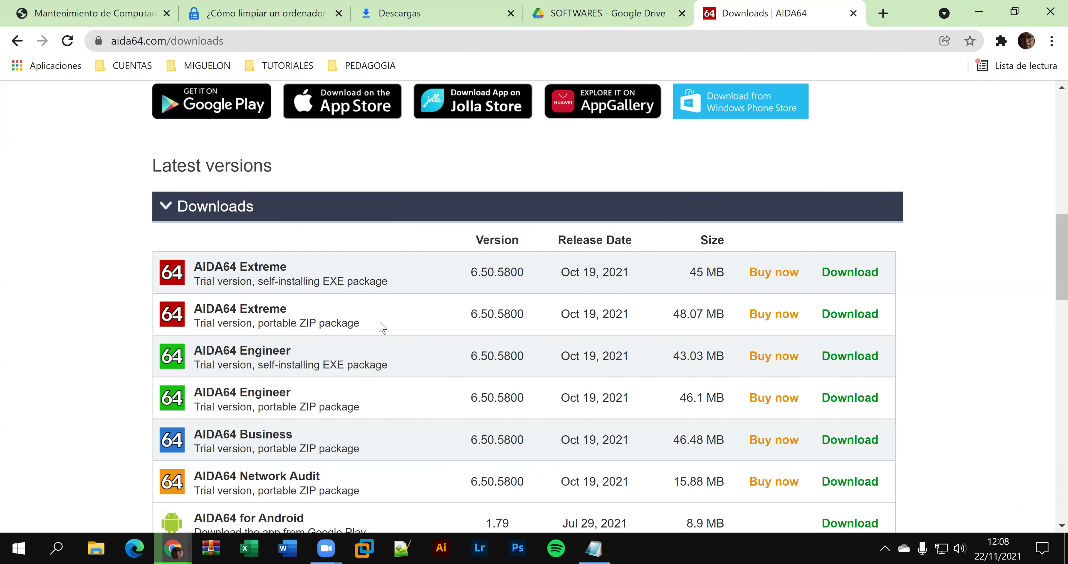
click(855, 318)
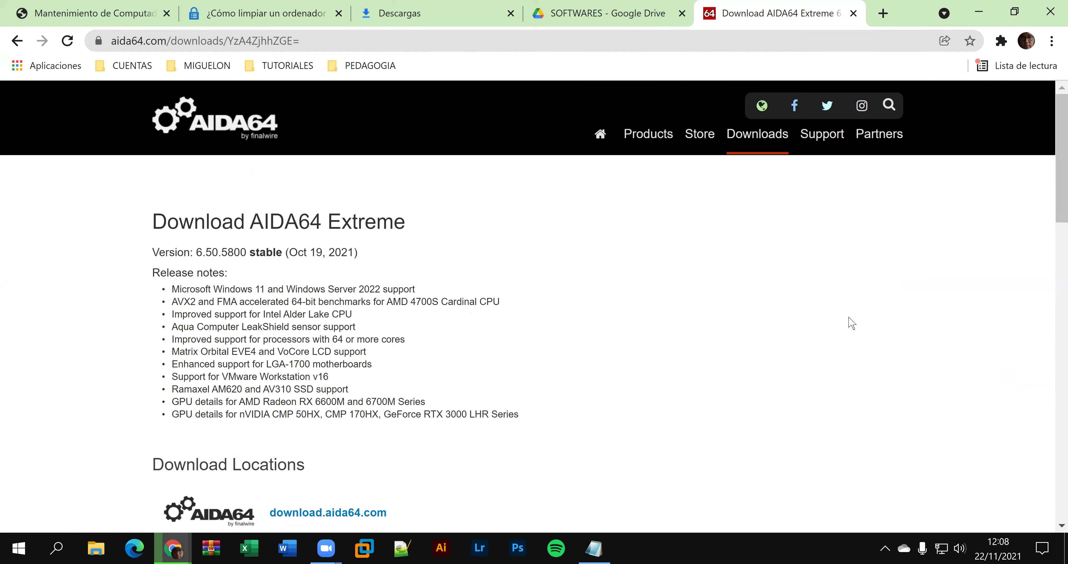
scroll(609, 326, down, 5)
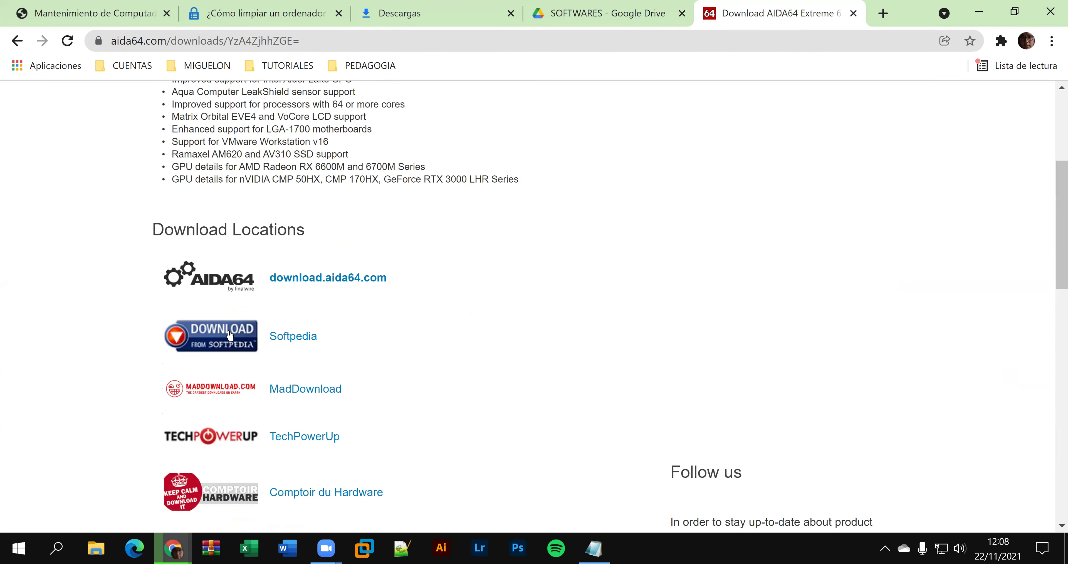
scroll(241, 348, down, 5)
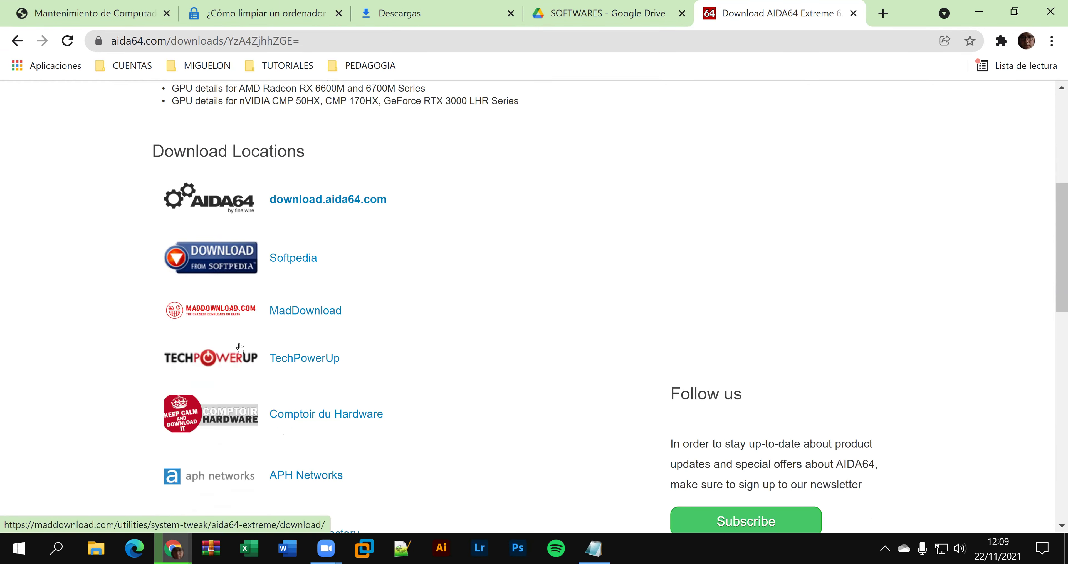
scroll(238, 344, up, 2)
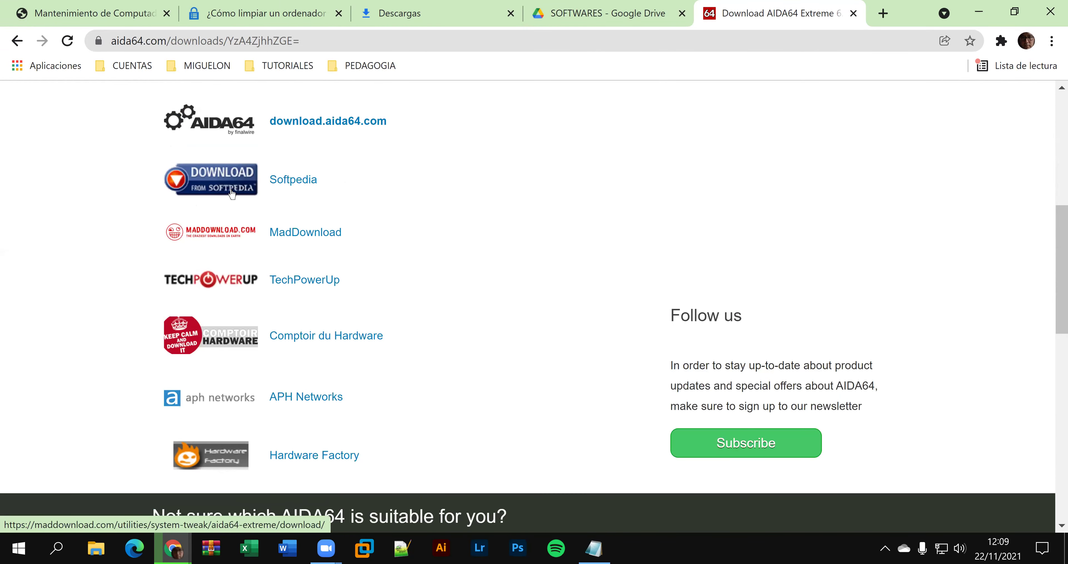
- Go to Softpedia's Portable AIDA64 Extreme page and preview its download locations
click(226, 180)
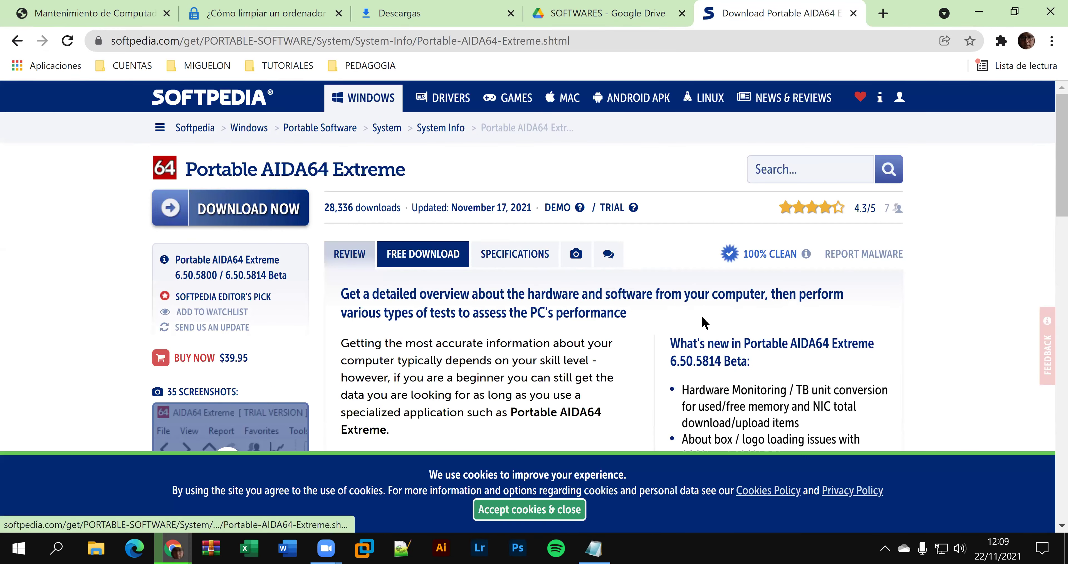
scroll(701, 317, down, 15)
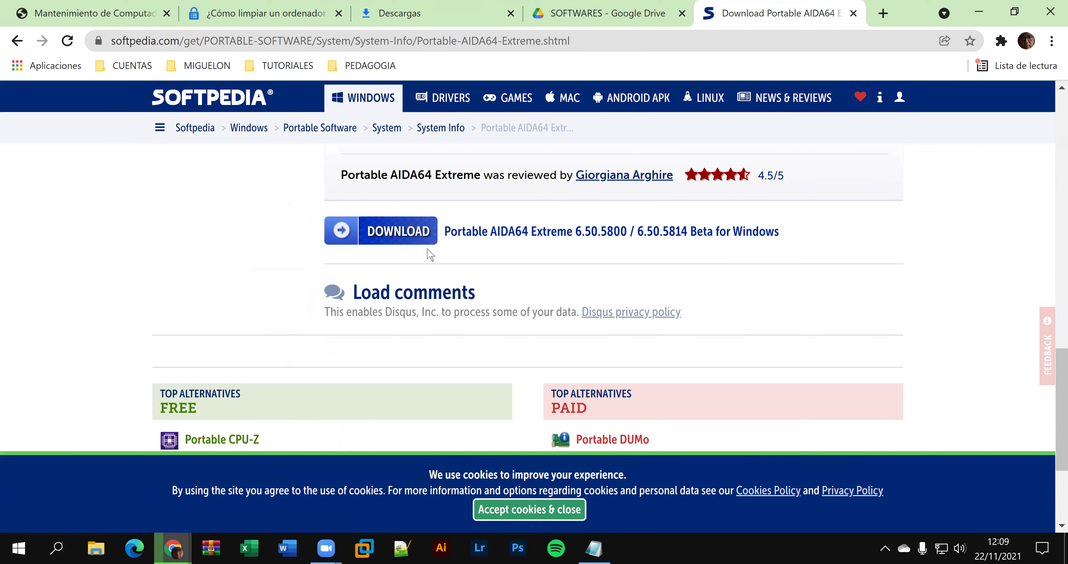
scroll(363, 266, up, 9)
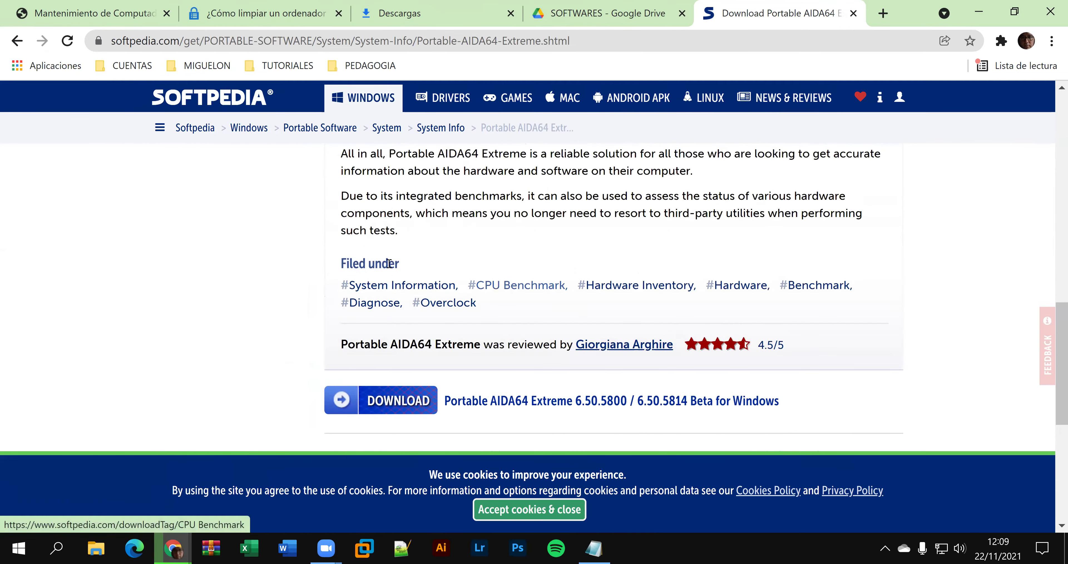
scroll(296, 248, up, 10)
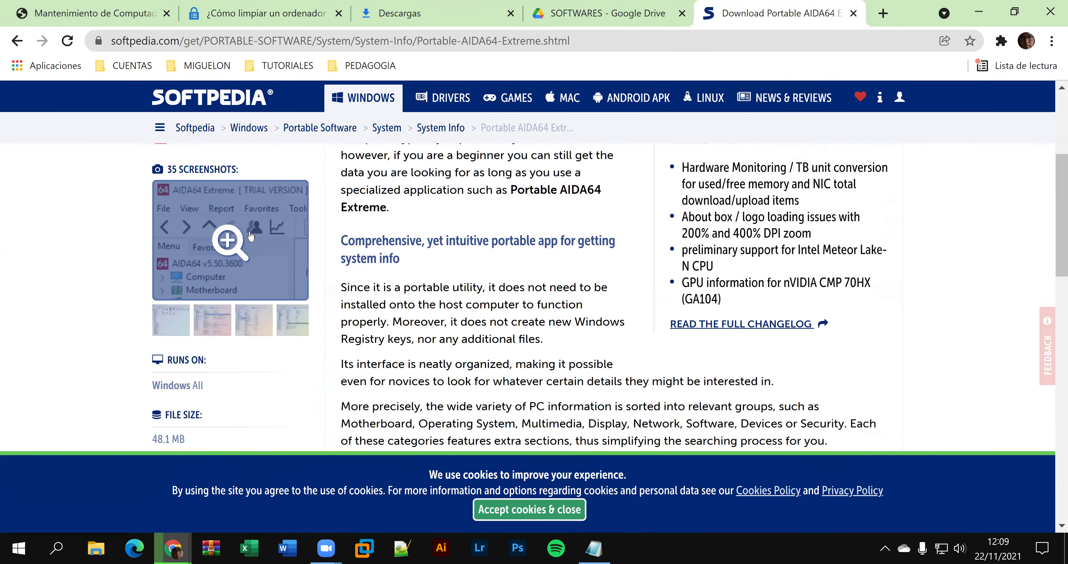
scroll(439, 261, up, 2)
click(438, 260)
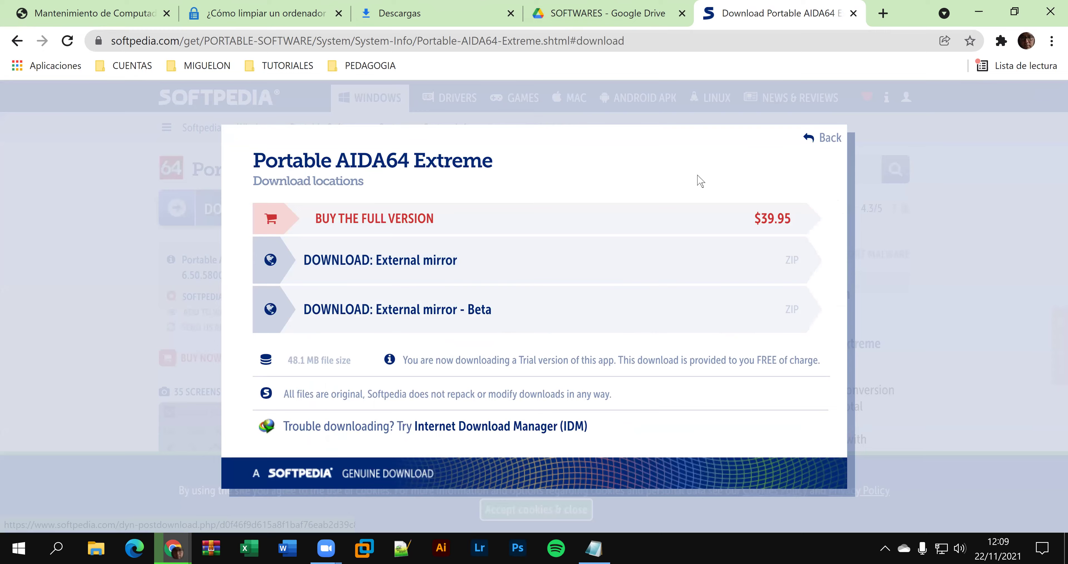
key(Escape)
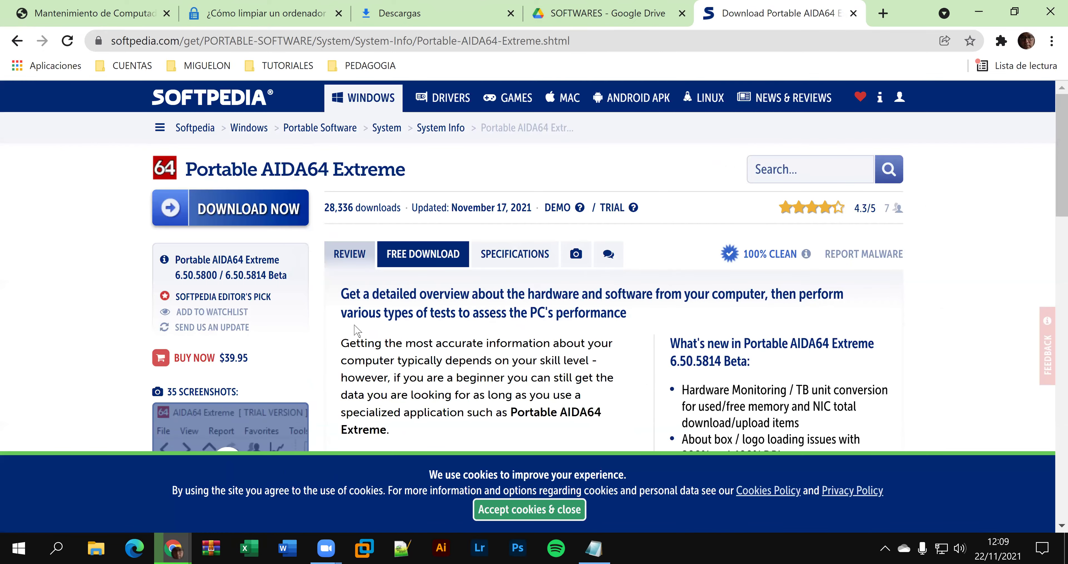
- Download aida64extreme650.zip (48.1 MB) from Softpedia's external mirror
scroll(316, 336, down, 2)
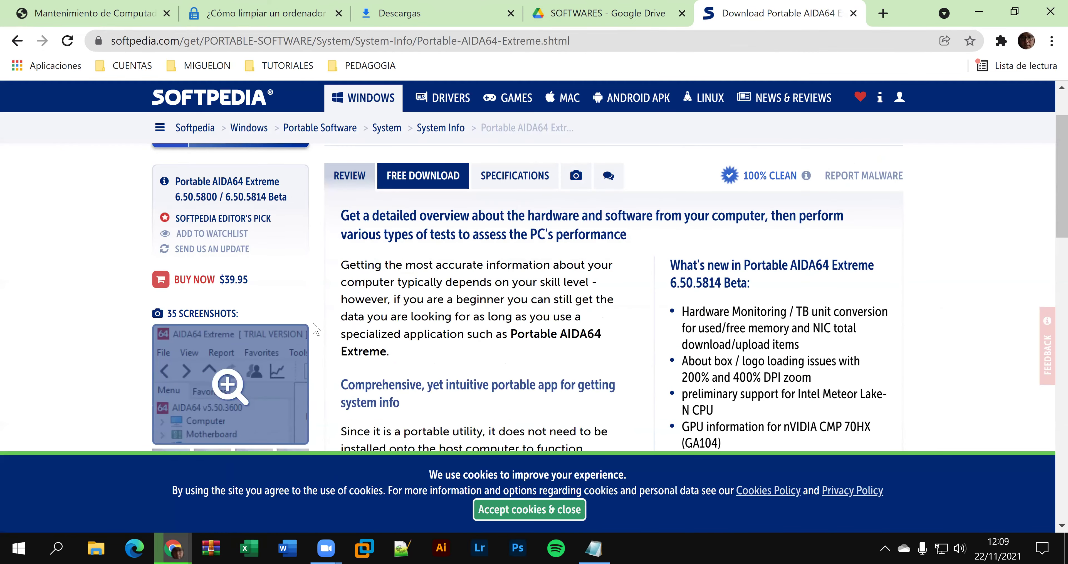
scroll(291, 274, up, 2)
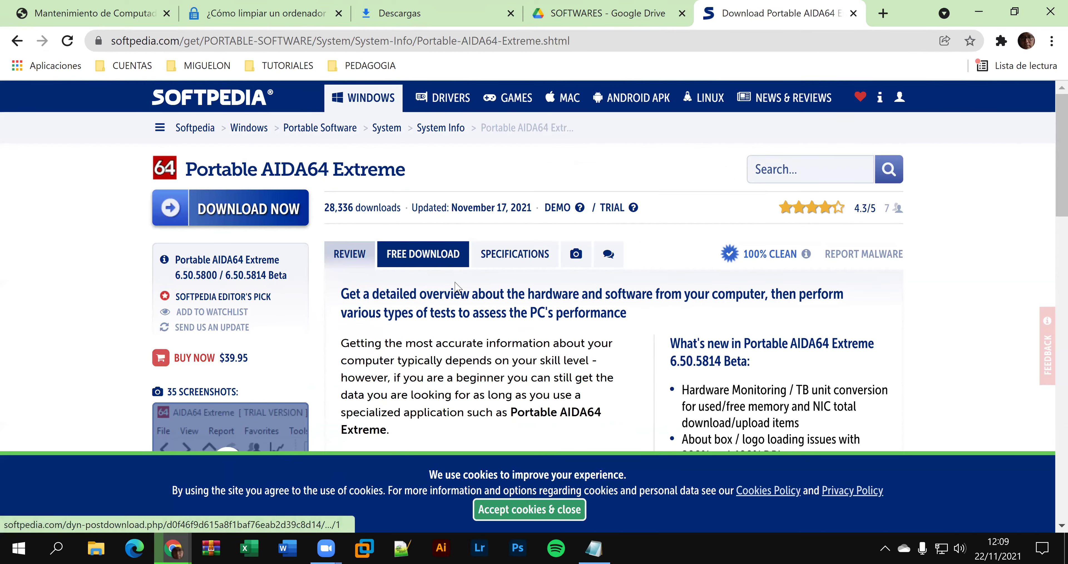
click(435, 261)
click(457, 264)
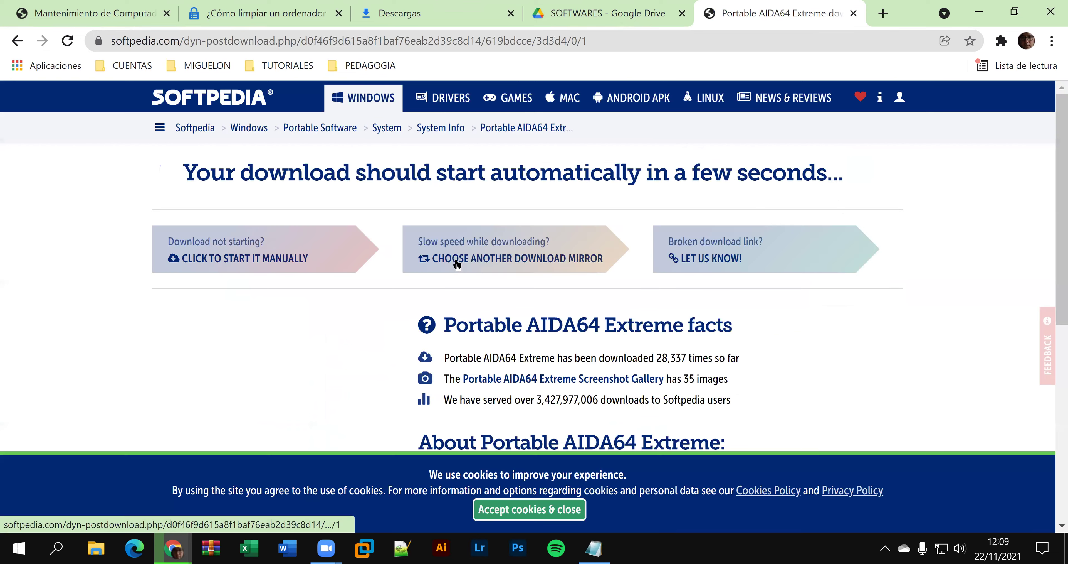
scroll(502, 281, down, 8)
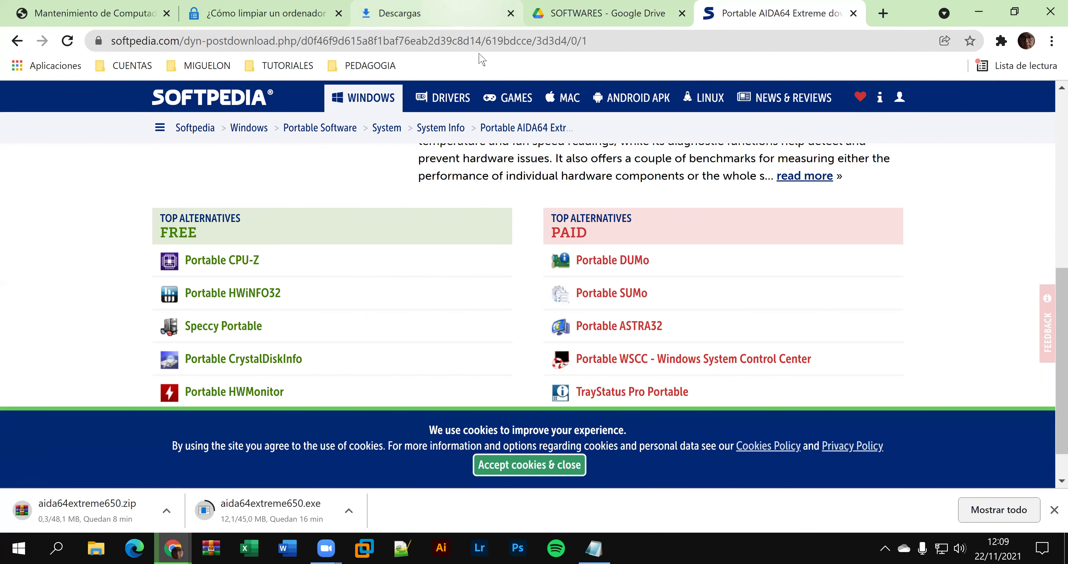
- Cancel the aida64extreme650.exe download and remove it from Chrome's downloads list
key(ctrl+j)
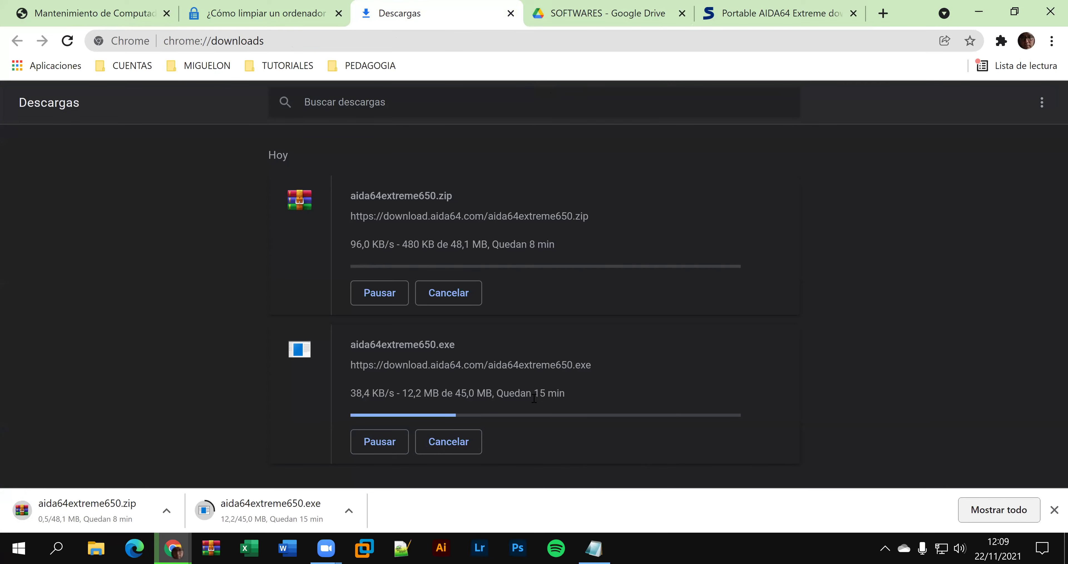
click(468, 440)
click(781, 346)
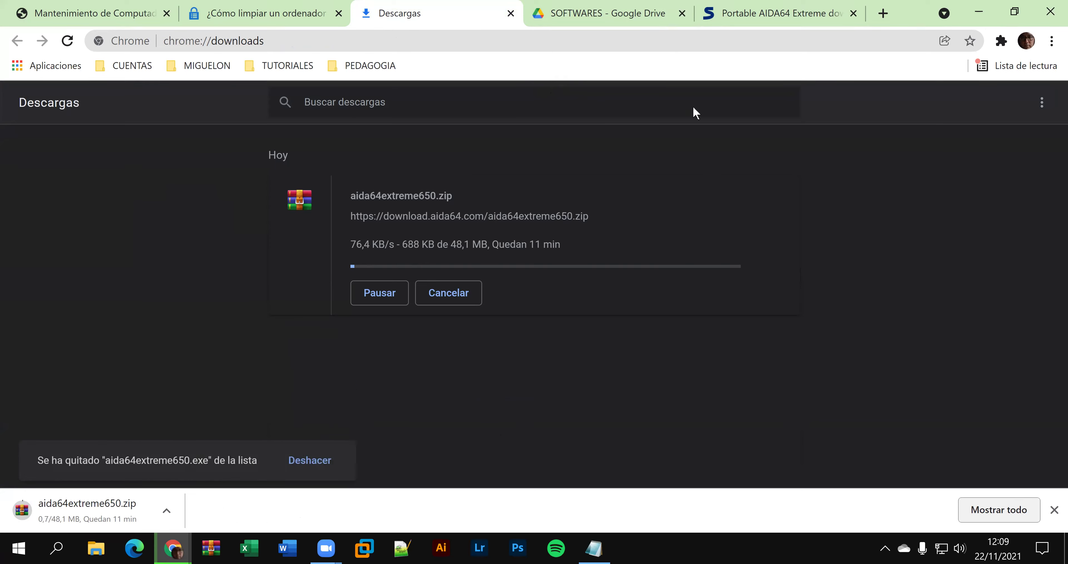
- Close the Softpedia tab, hide the downloads bar and minimize Chrome to the desktop
click(749, 13)
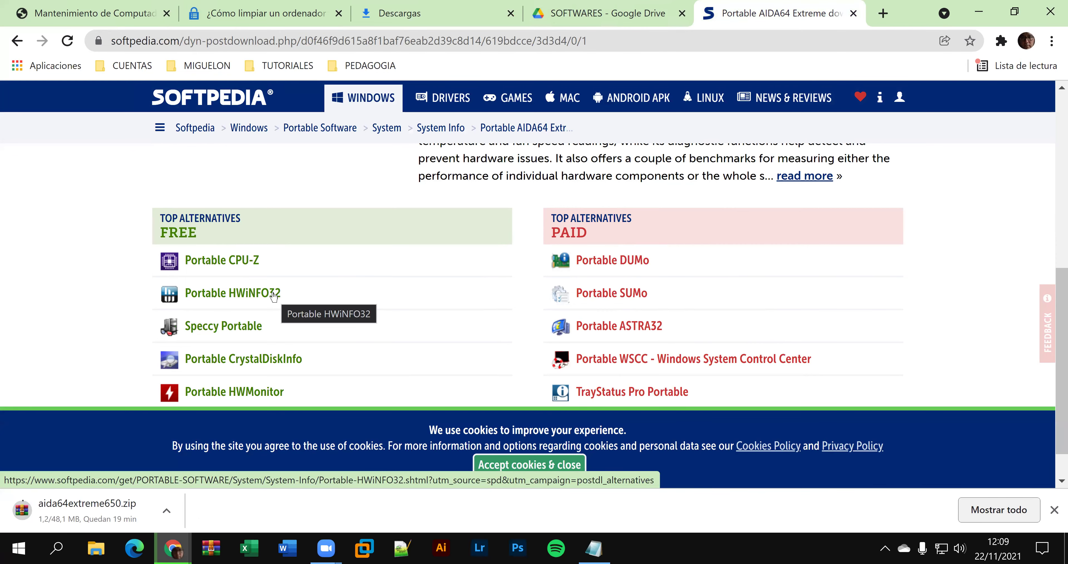
click(853, 14)
click(510, 13)
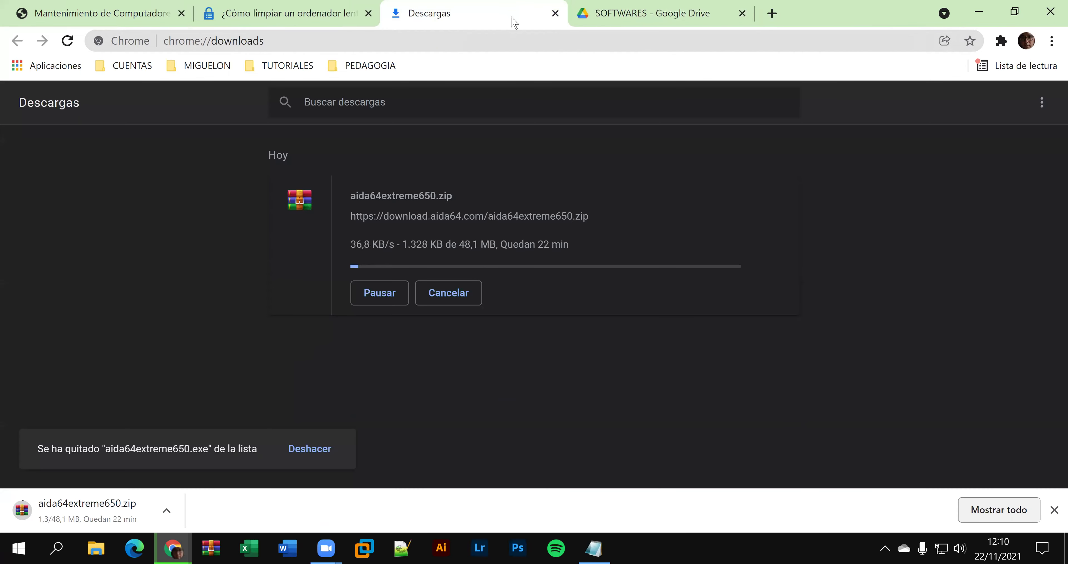
click(1055, 510)
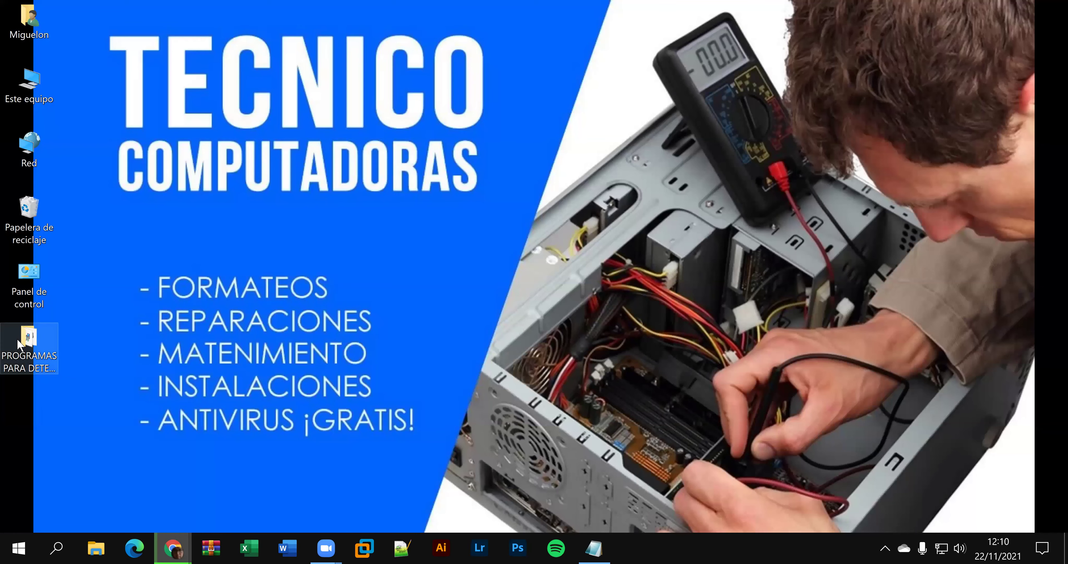
click(19, 344)
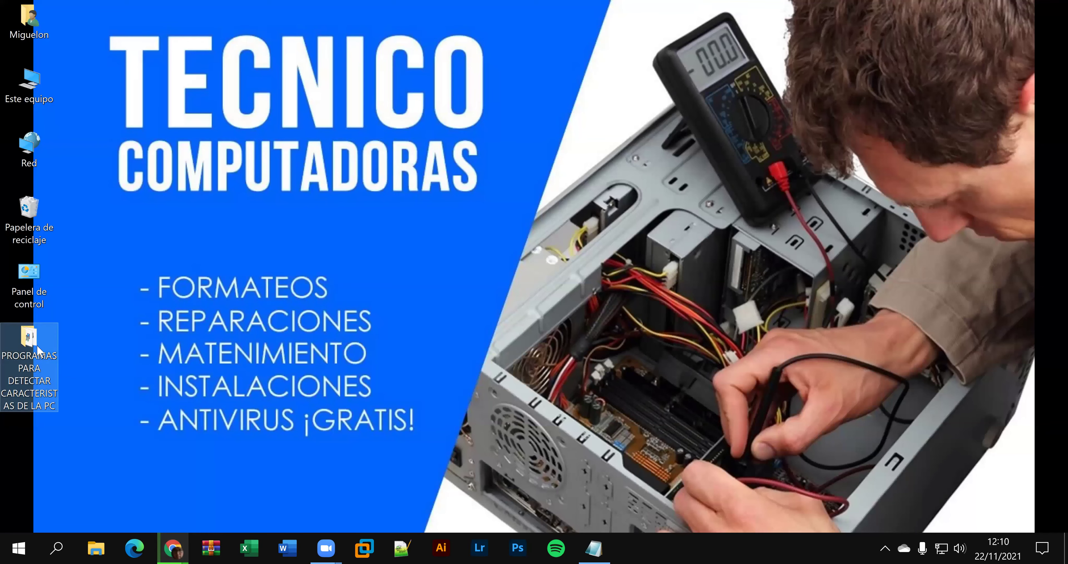
- Run cpu-z_1.98-en as administrator from the PROGRAMAS PARA DETECTAR CARACTERISTAS DE LA PC folder
double_click(41, 353)
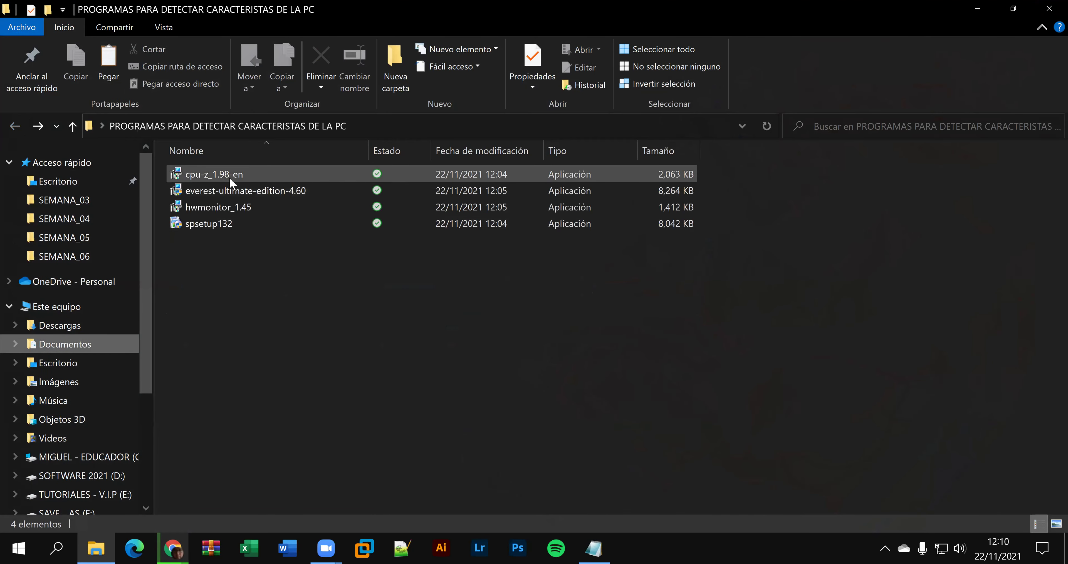
click(229, 177)
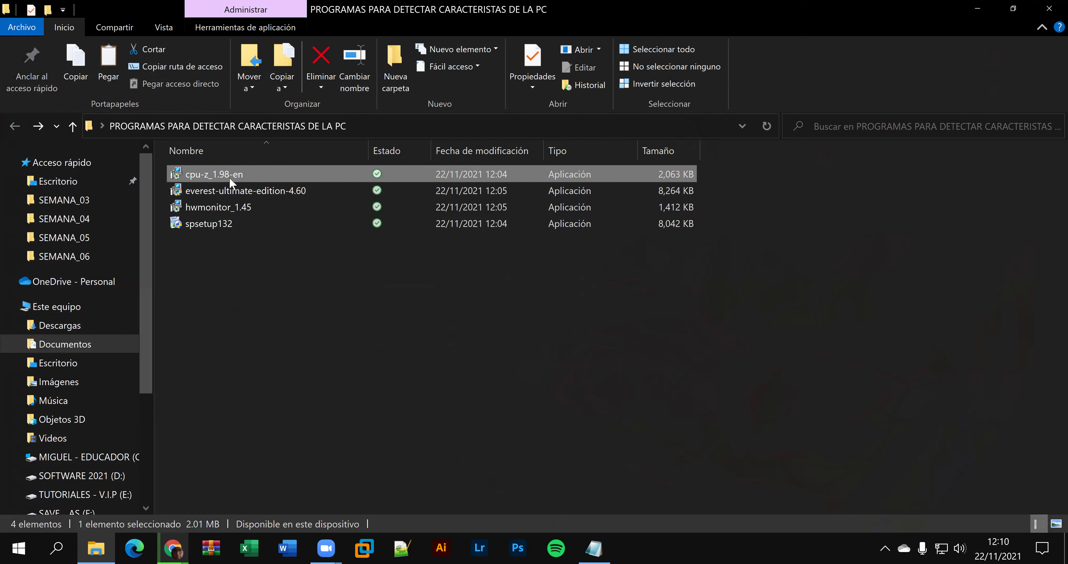
key(shift+F10)
key(Up)
key(Up)
key(Up)
key(Down)
key(Down)
key(Down)
key(Down)
key(Down)
key(Up)
key(Return)
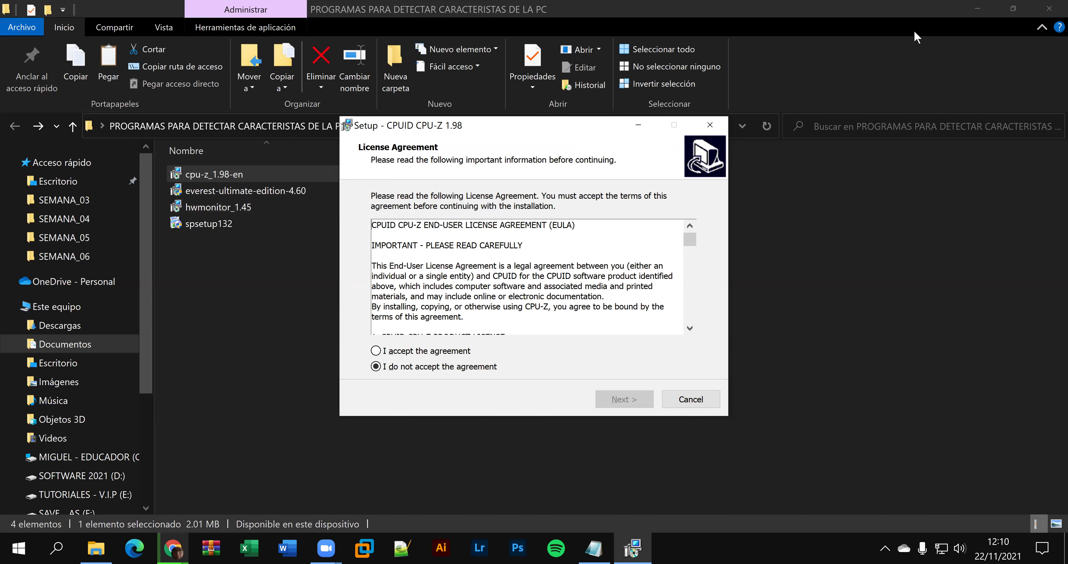
- Install CPU-Z 1.98 into the existing default folder with a desktop shortcut, closing the readme
click(1012, 45)
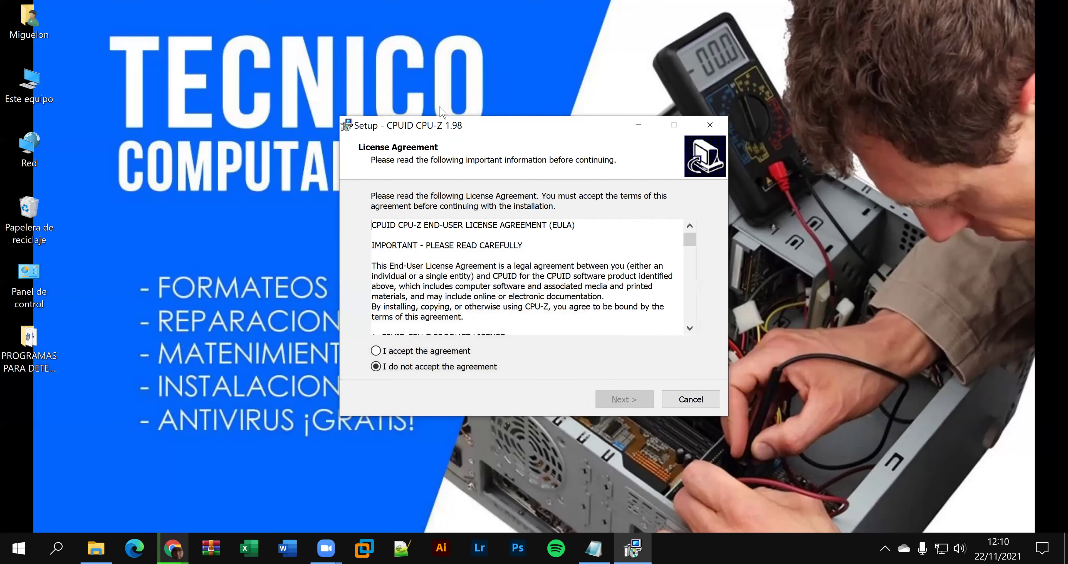
drag(418, 128, 388, 111)
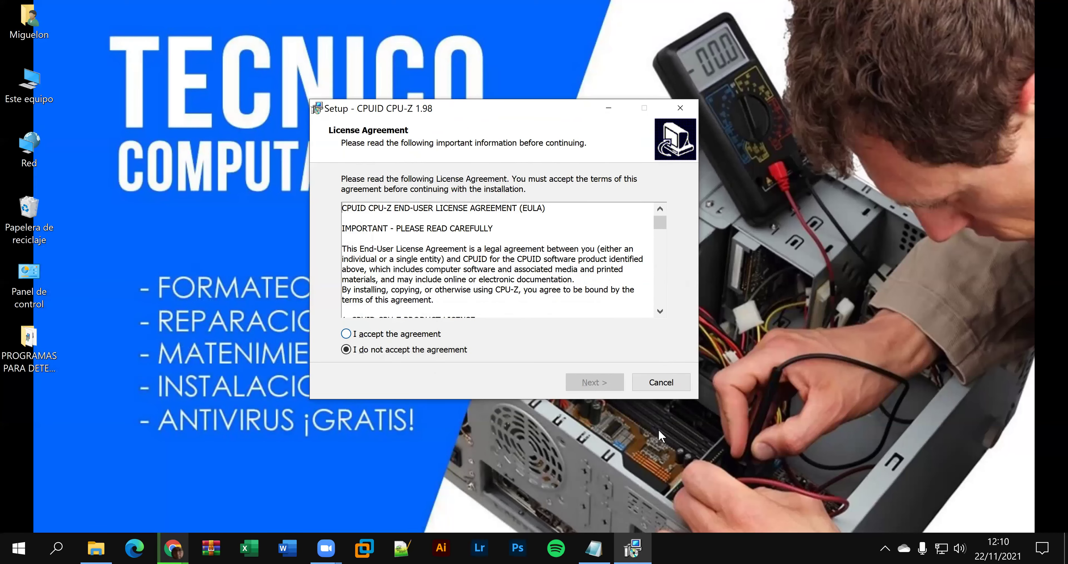
click(433, 336)
click(587, 386)
click(588, 384)
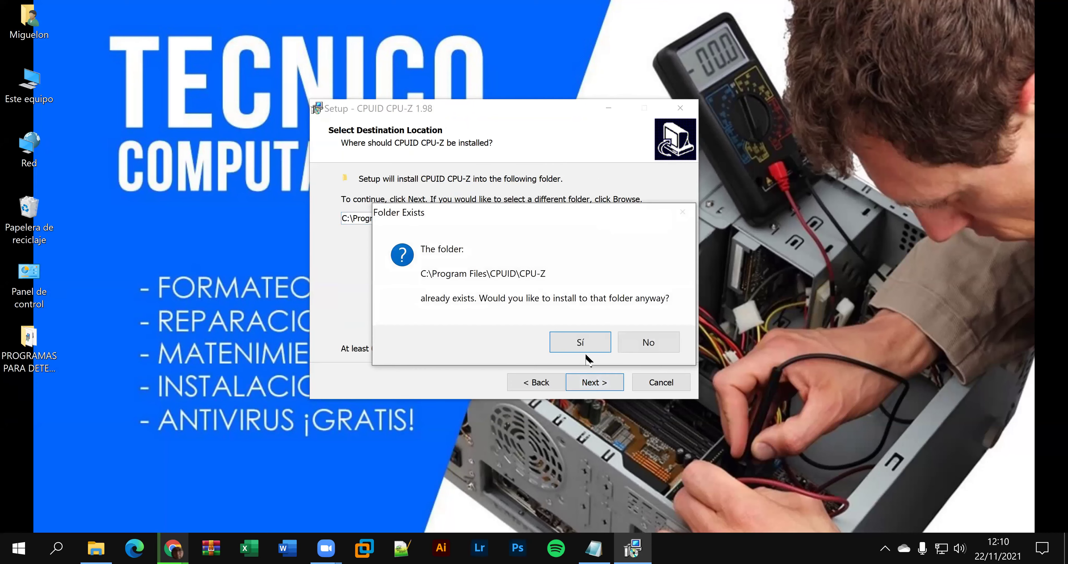
click(581, 347)
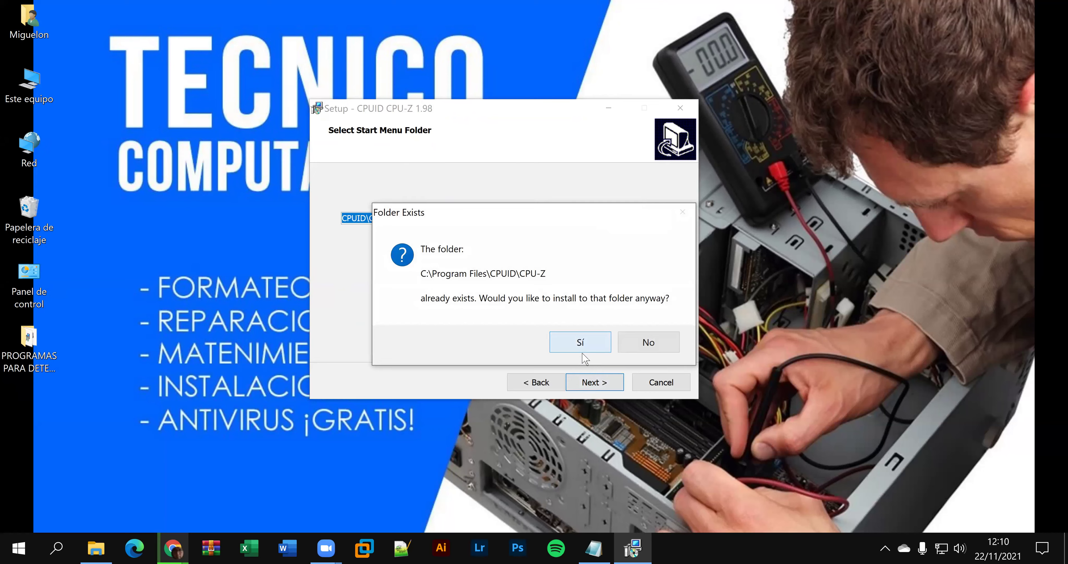
click(594, 379)
click(596, 383)
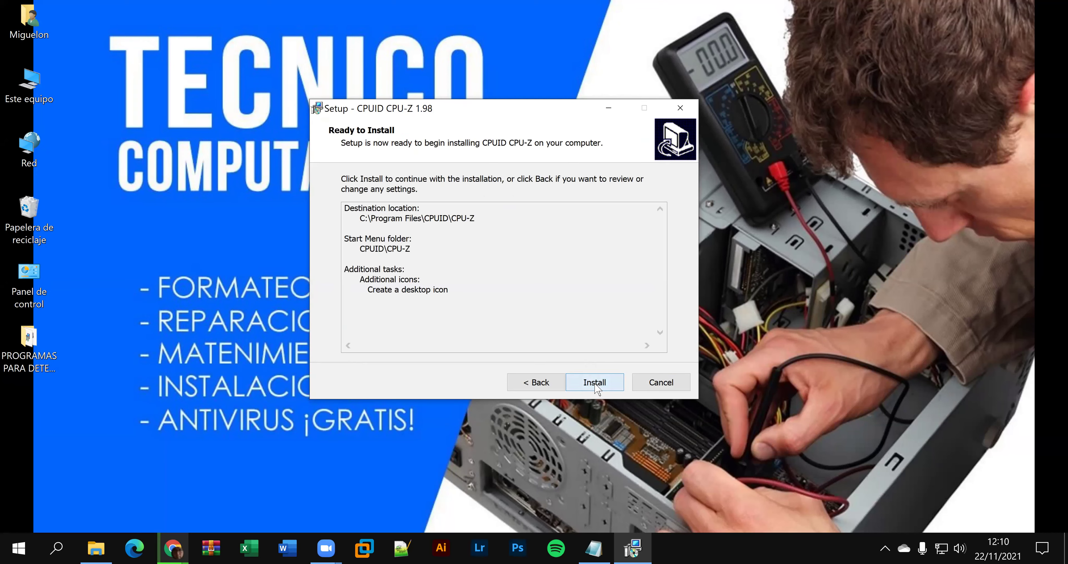
click(596, 384)
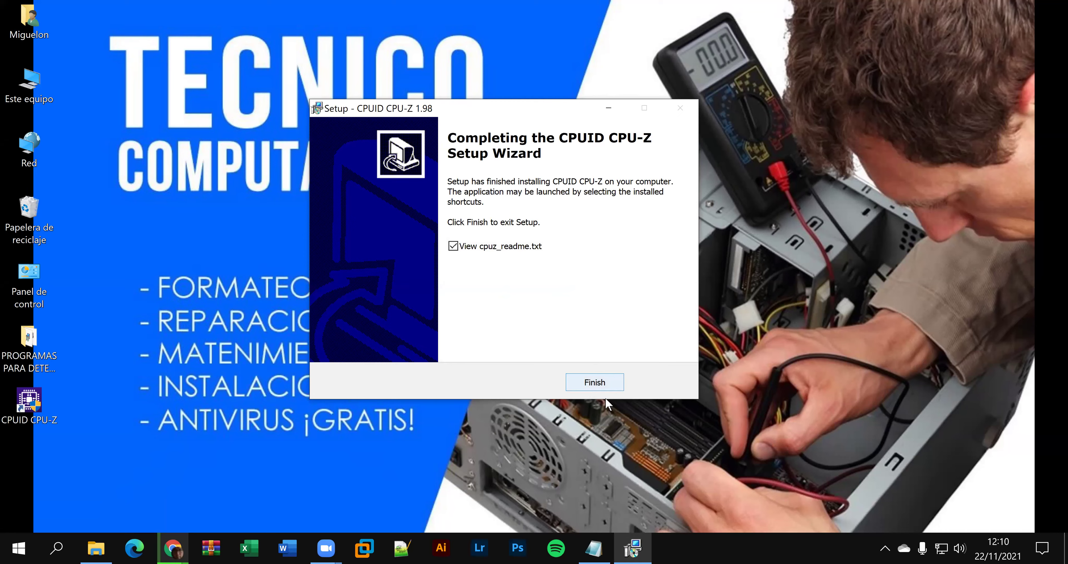
click(595, 380)
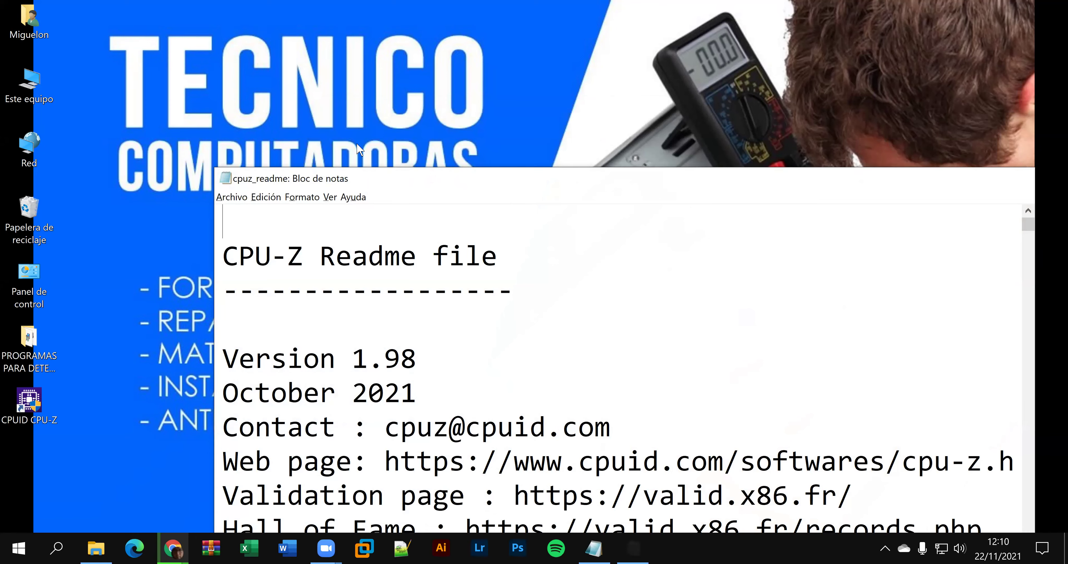
key(alt+F4)
- Launch CPU-Z from its desktop shortcut and start saving the Notepad notes under a new name
double_click(48, 405)
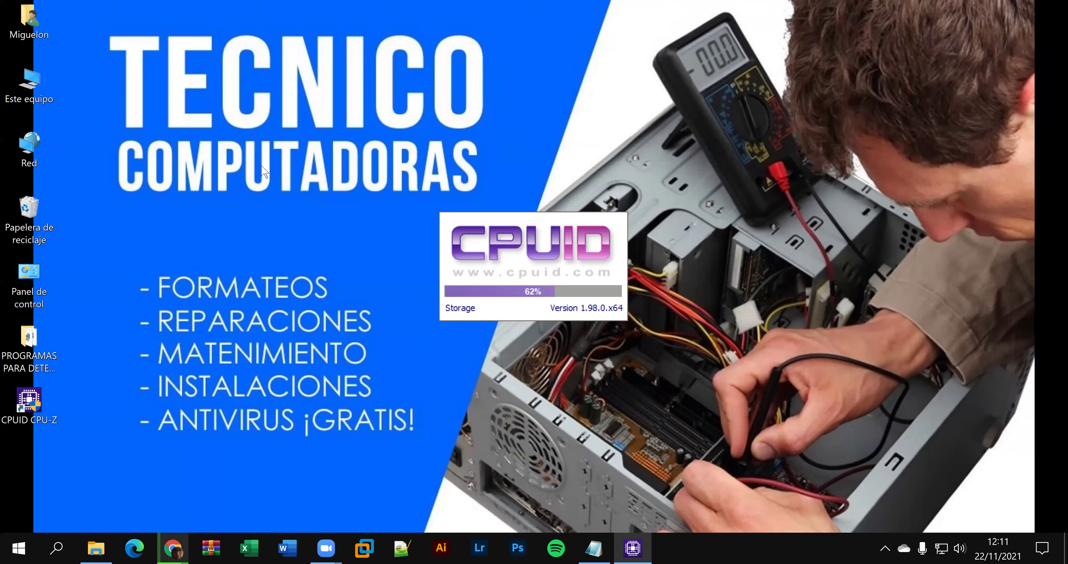
key(alt+Tab)
click(199, 172)
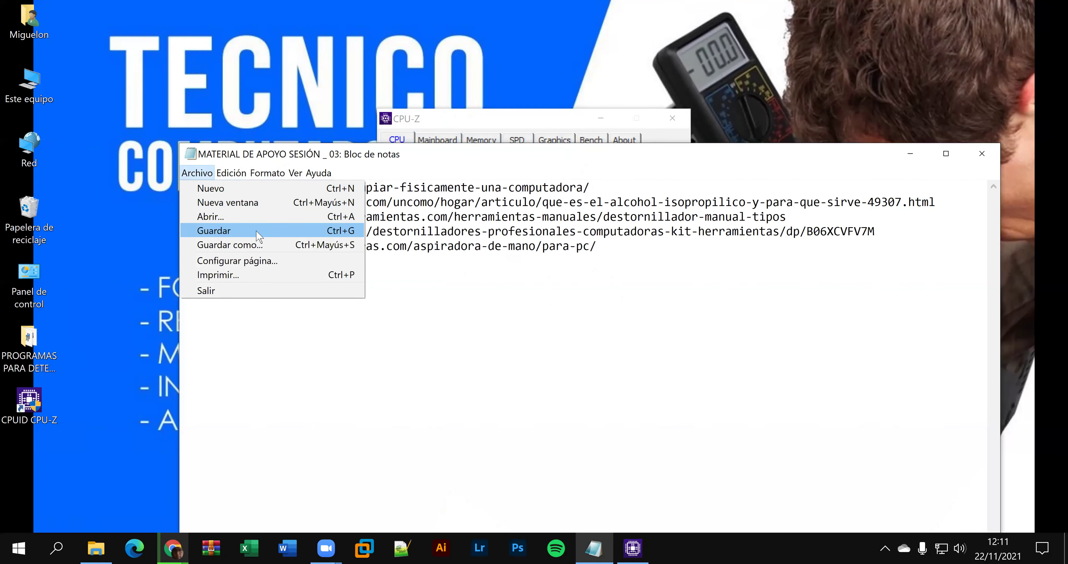
click(266, 245)
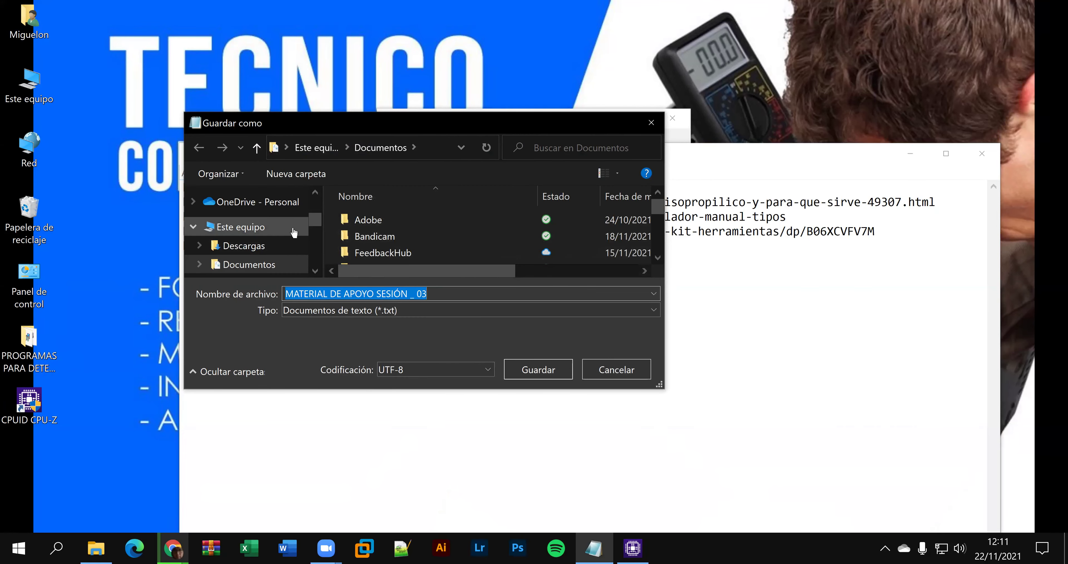
- Save the Notepad notes to the Desktop as MATERIAL DE APOYO SESIÓN _ 03
scroll(293, 232, up, 5)
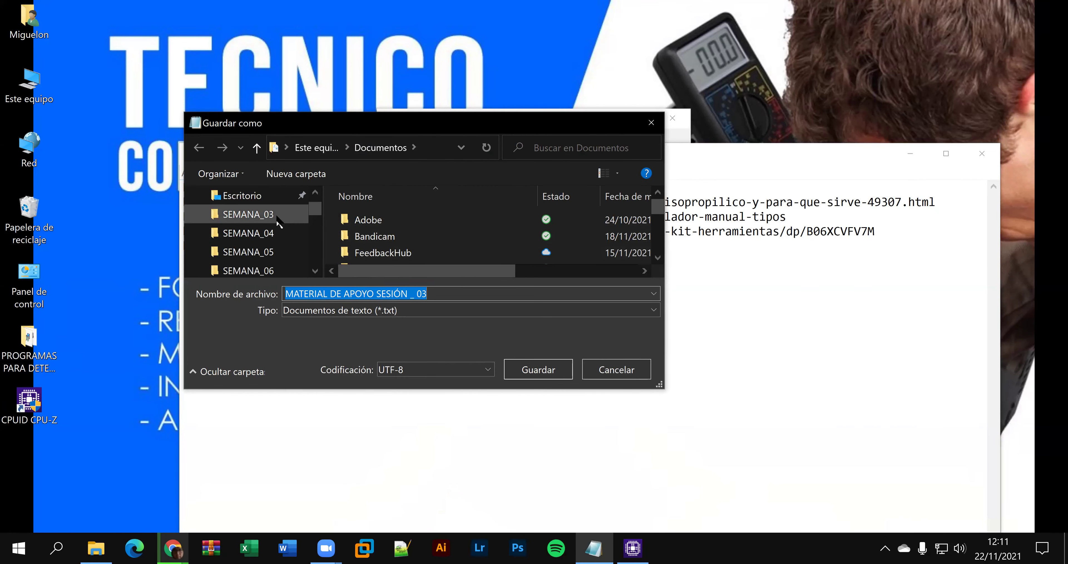
scroll(278, 220, up, 2)
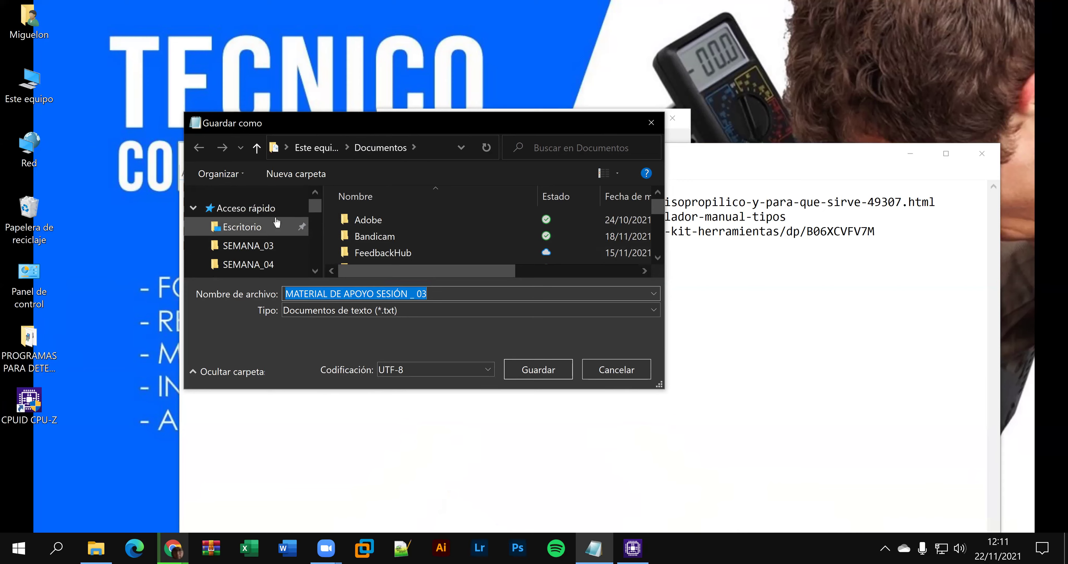
click(259, 227)
right_click(151, 185)
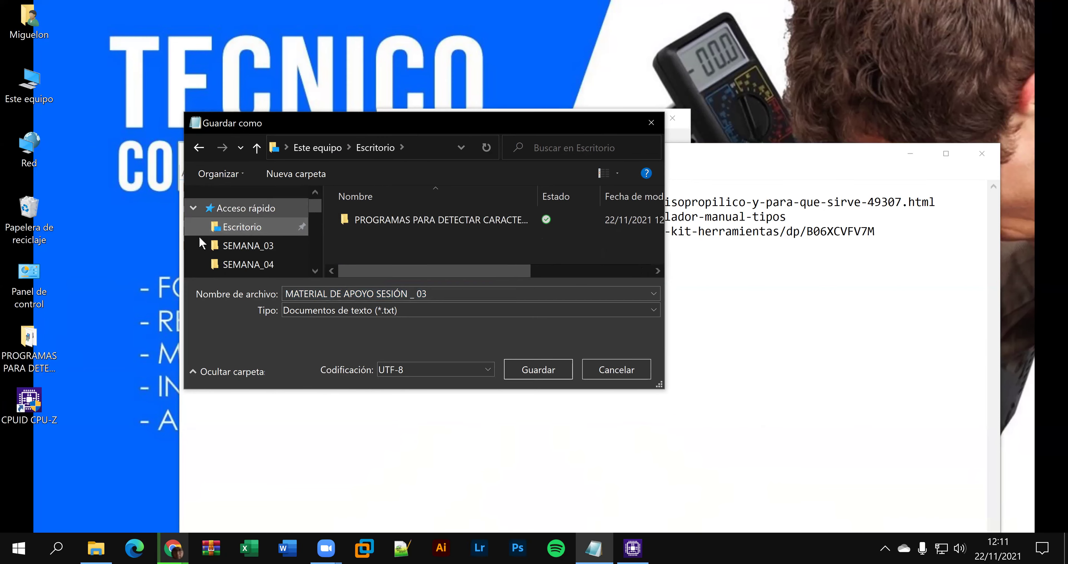
click(203, 249)
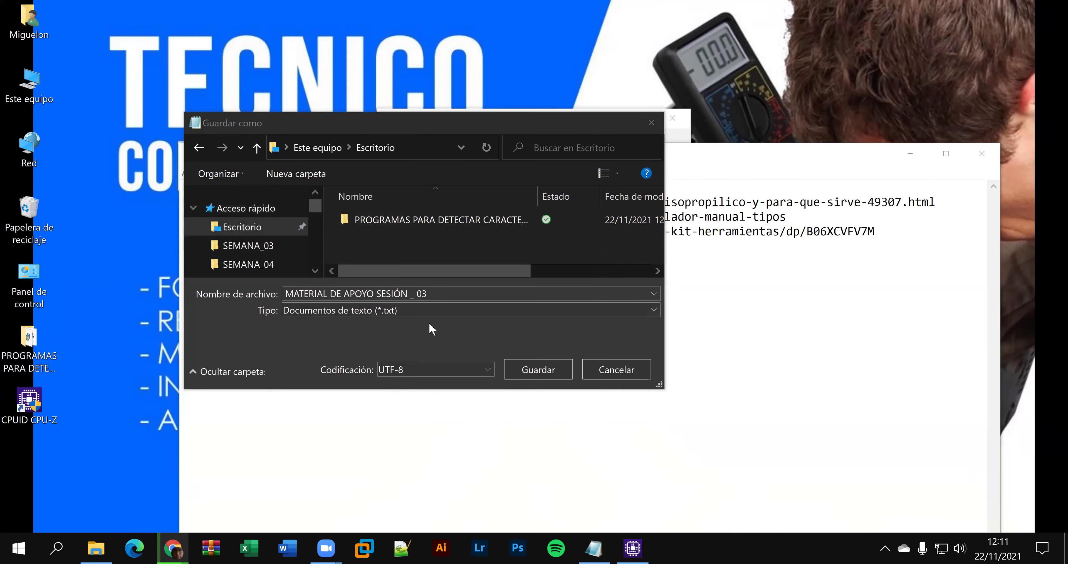
click(538, 369)
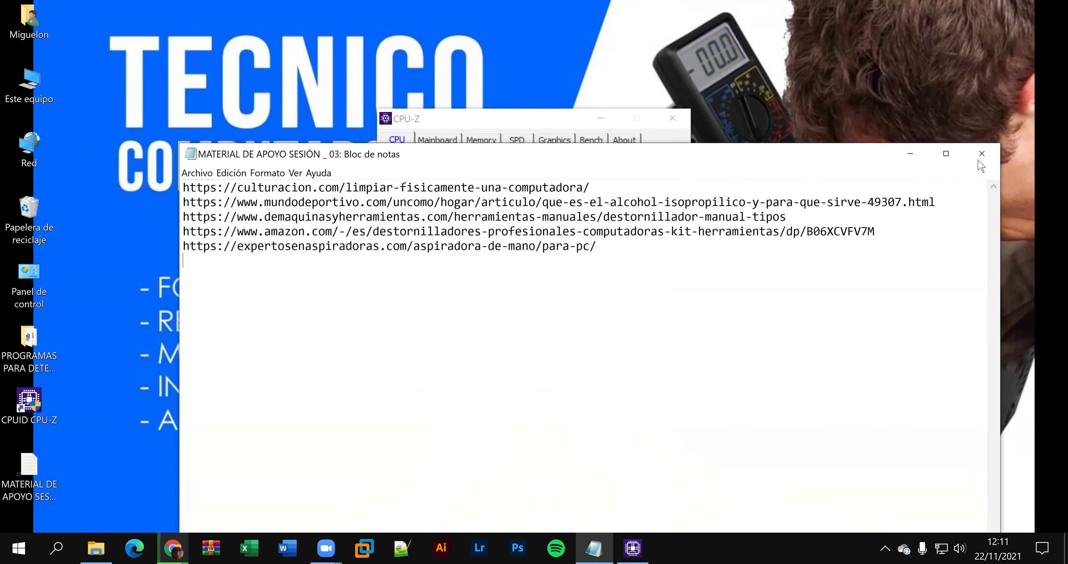
- Close Notepad and browse to F:\4 - COMPUTRON_ONLINE\002_REPARACIÓN DE EQUIPOS DE COMPUTO\SESION_DE_CLASE_03
key(alt+F4)
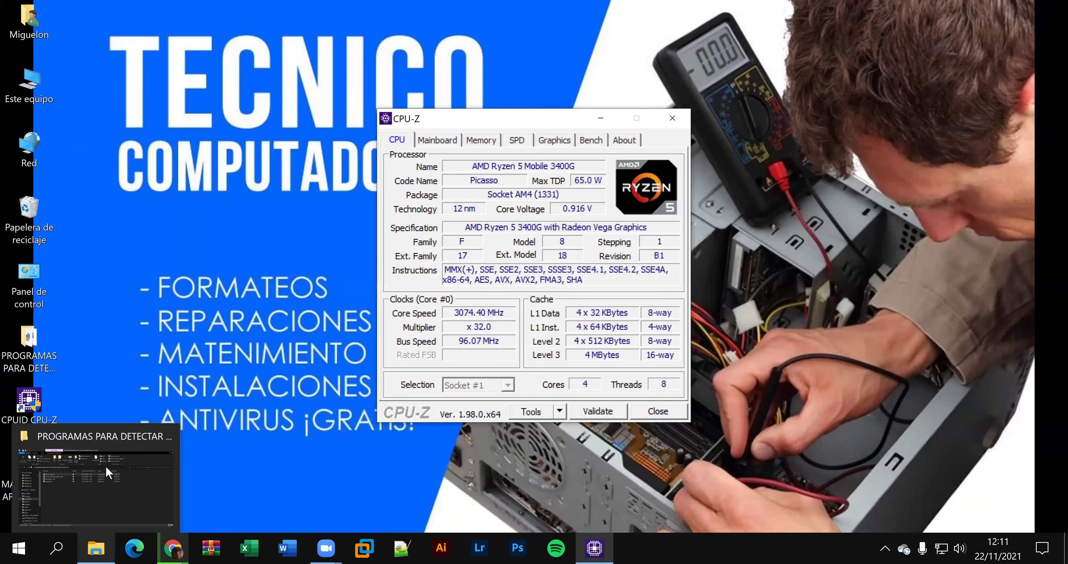
click(105, 465)
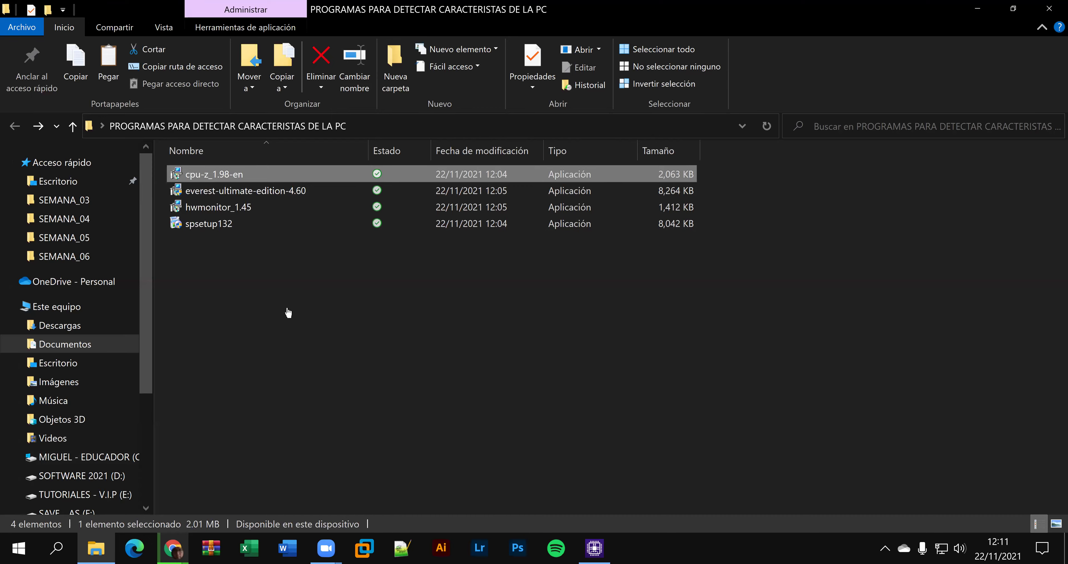
key(super+Down)
click(286, 333)
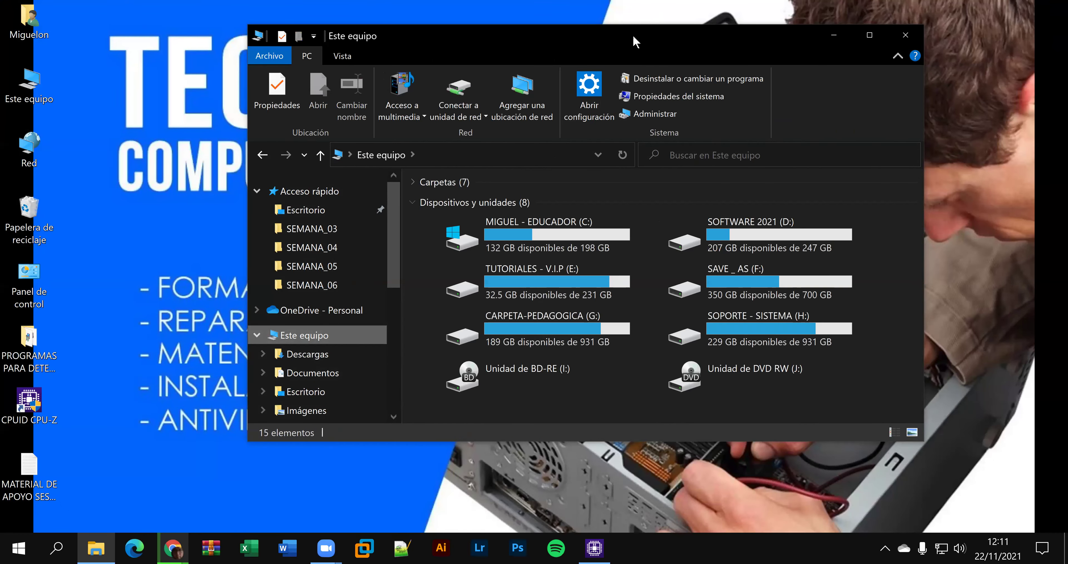
double_click(636, 41)
double_click(985, 204)
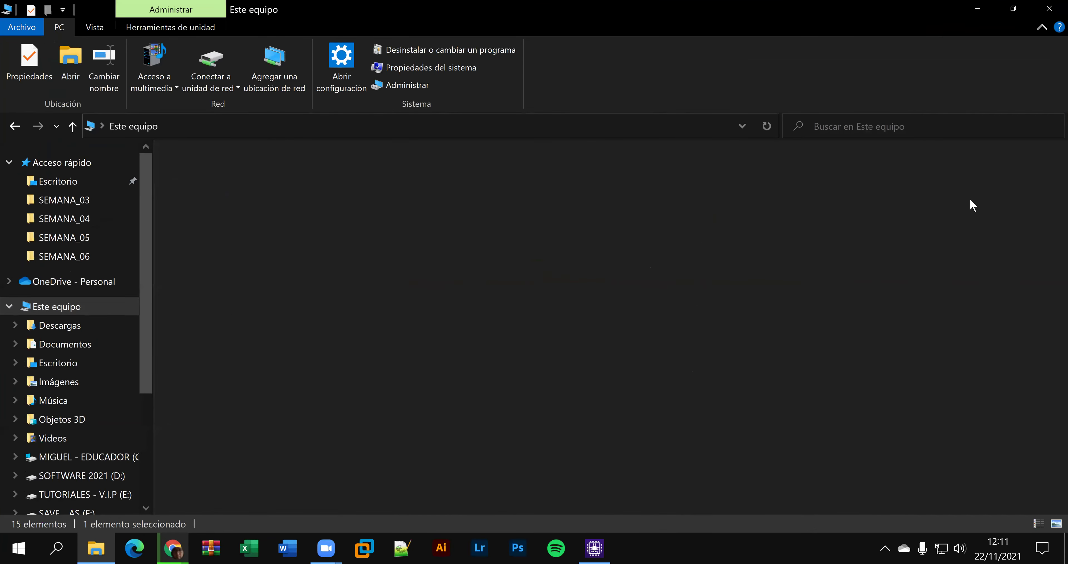
double_click(242, 222)
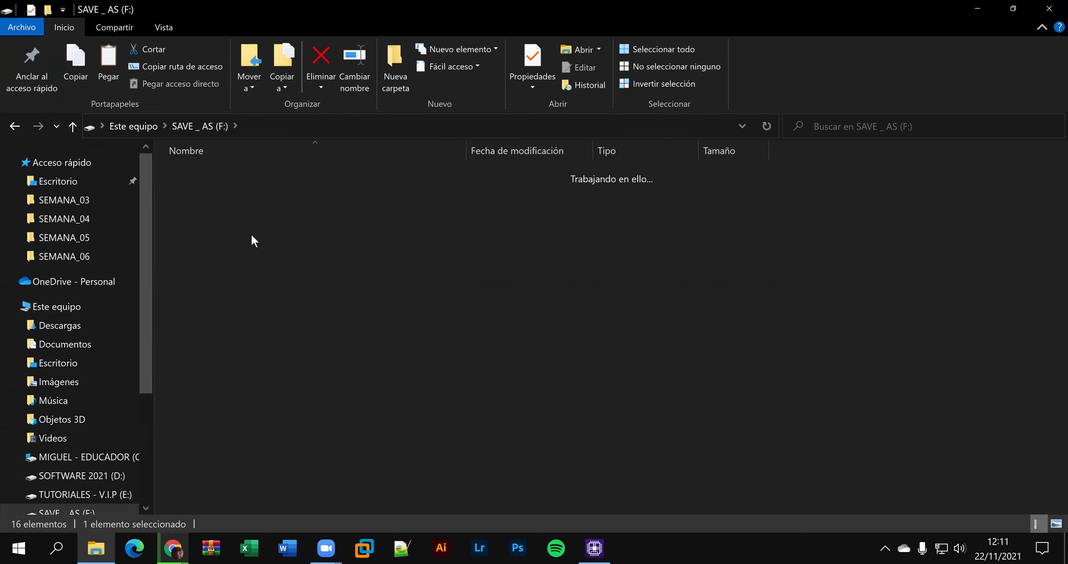
double_click(287, 189)
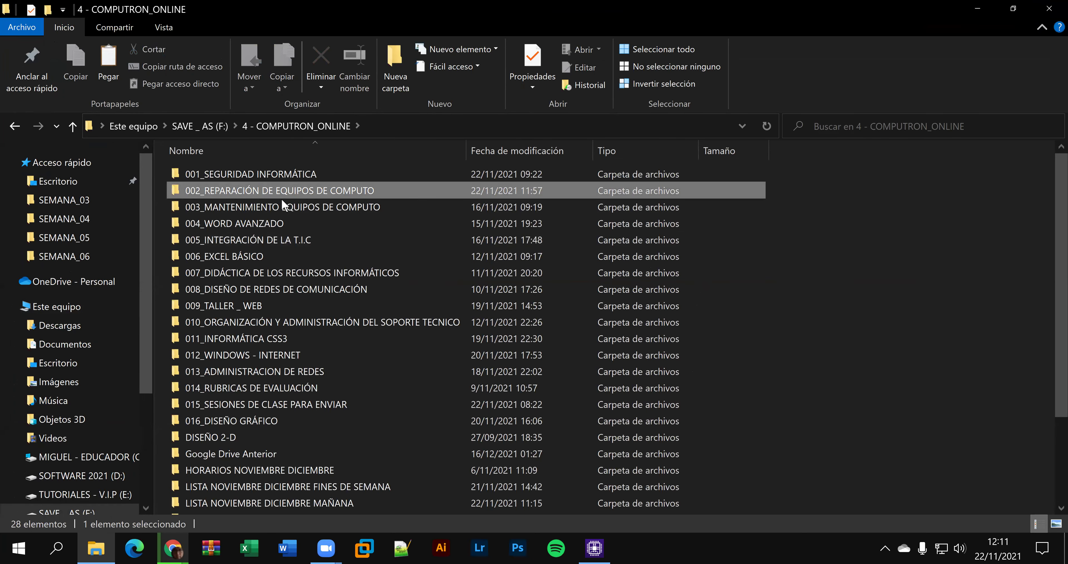
double_click(250, 272)
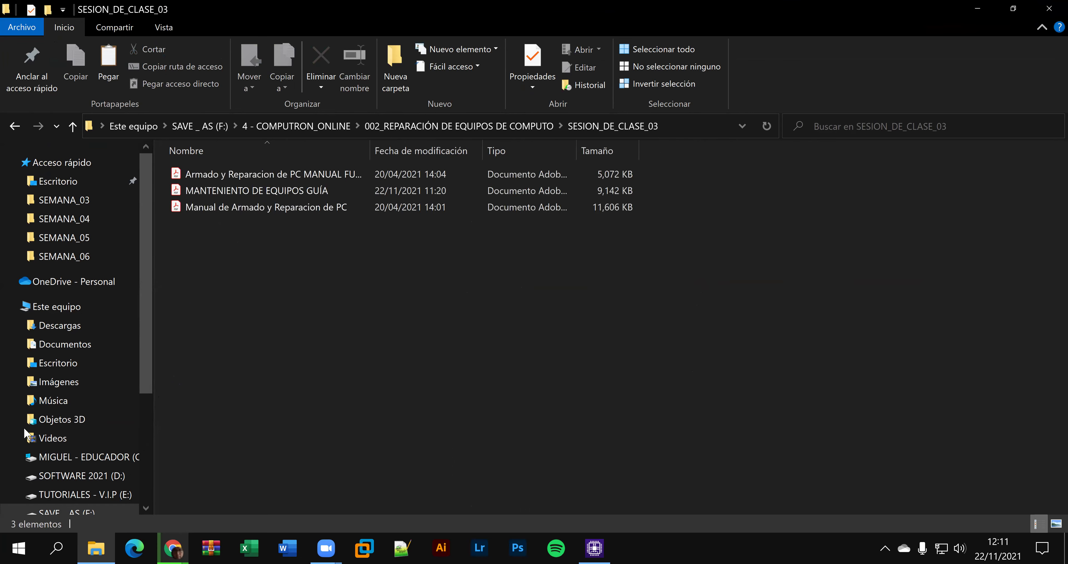
- Copy the notes file and the PC-detection programs folder from the desktop into SESION_DE_CLASE_03
key(super+Down)
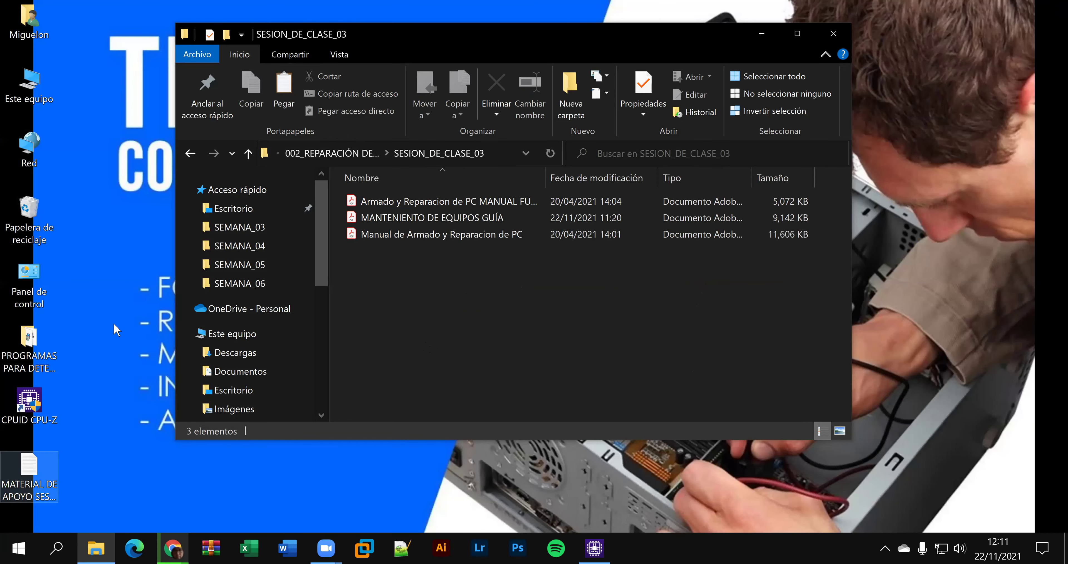
key(ctrl+v)
click(116, 330)
drag(32, 342, 491, 352)
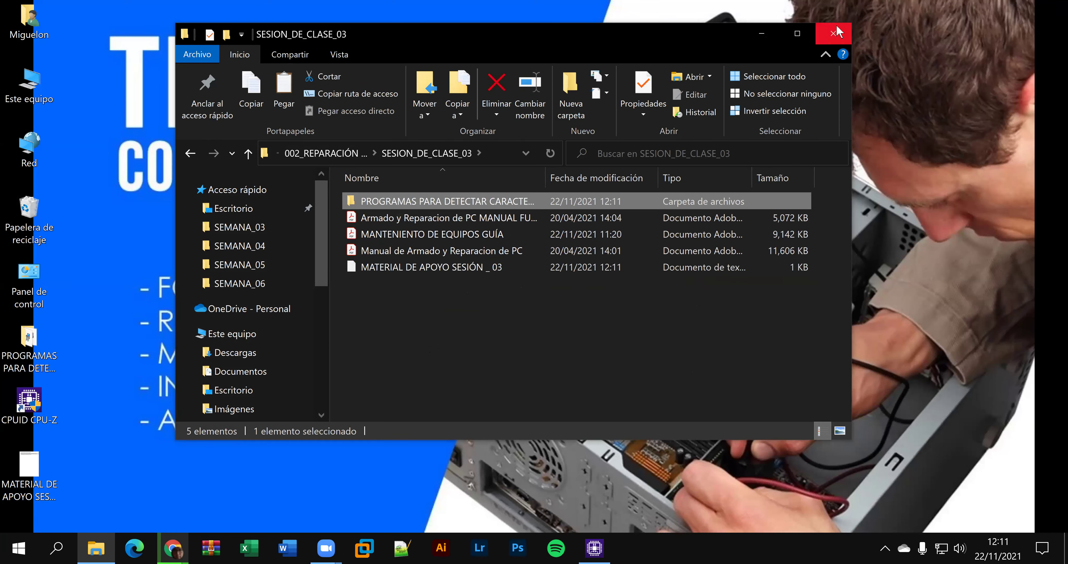
click(238, 483)
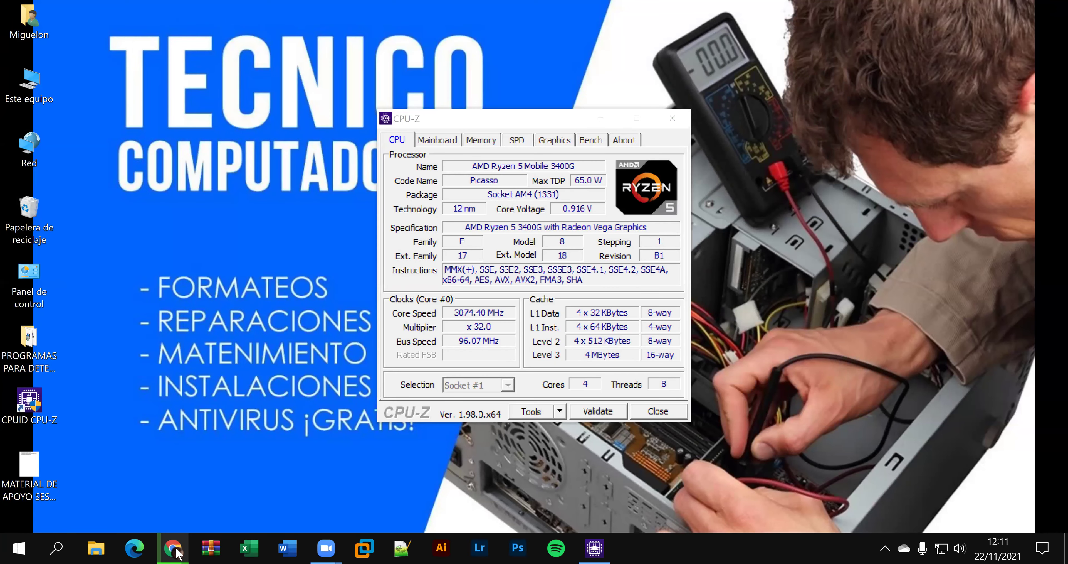
- Upload MATERIAL DE APOYO SESIÓN _ 03.txt into the SESION_DE_CLASE_03 Google Drive folder
mouse_move(173, 553)
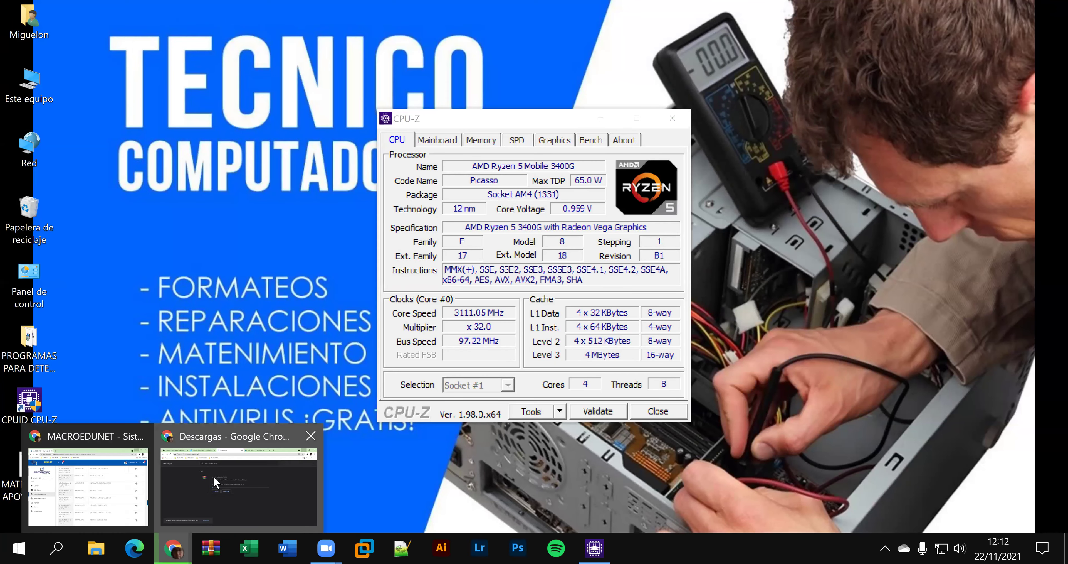
click(213, 474)
click(652, 8)
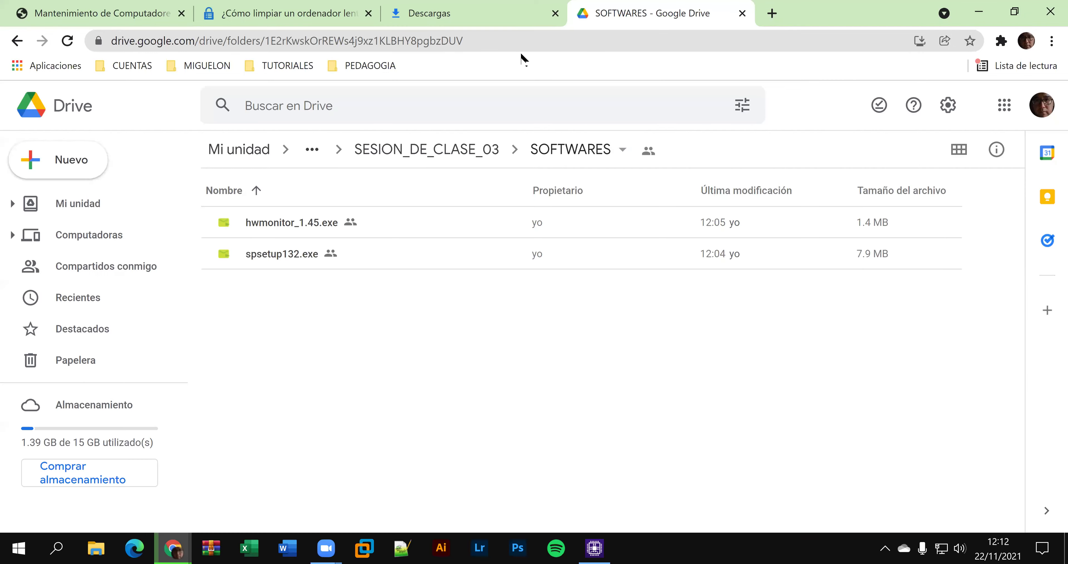
click(430, 152)
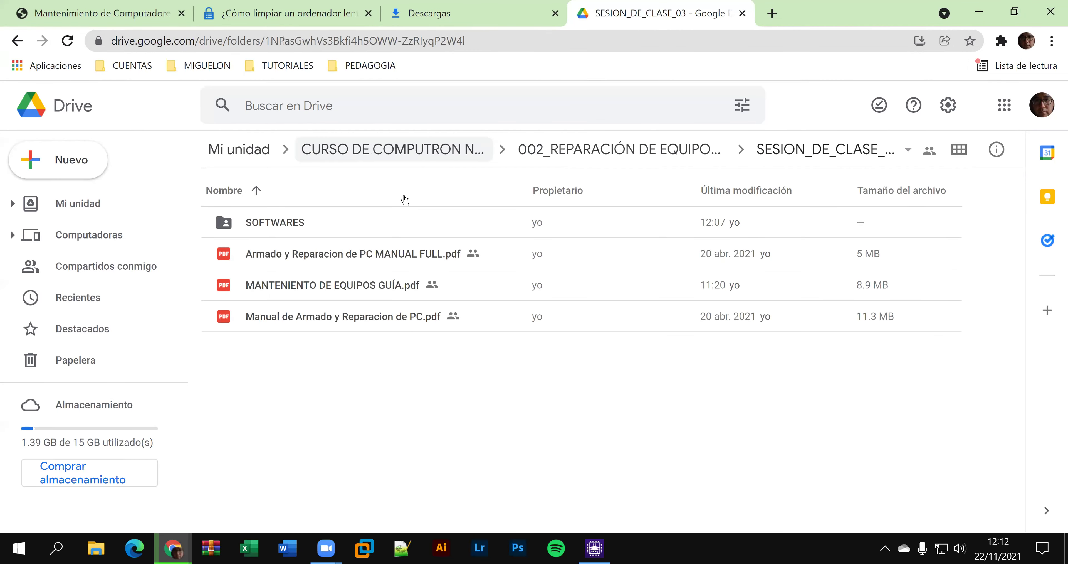
double_click(338, 224)
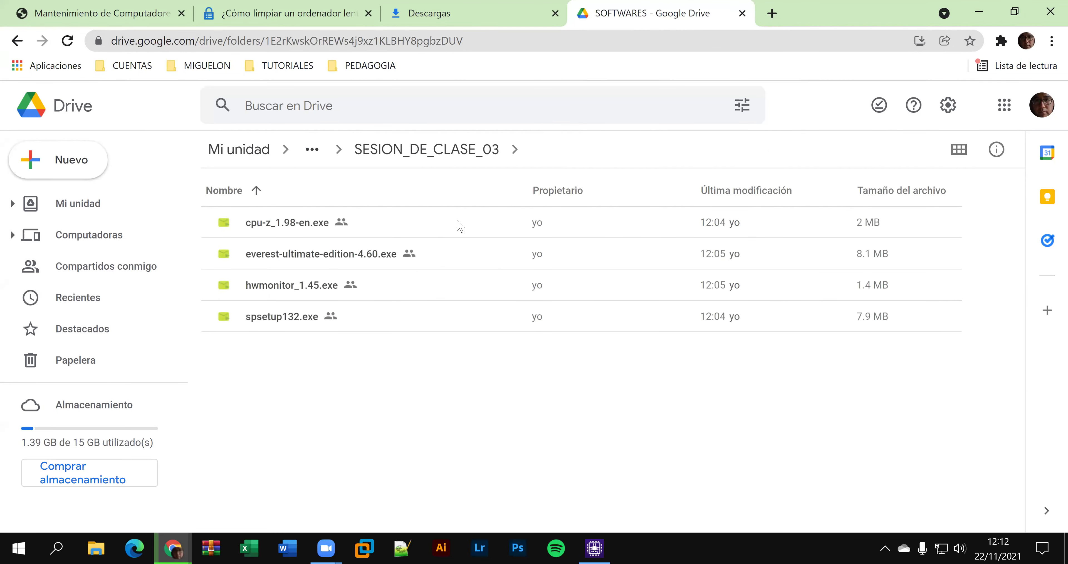
click(441, 147)
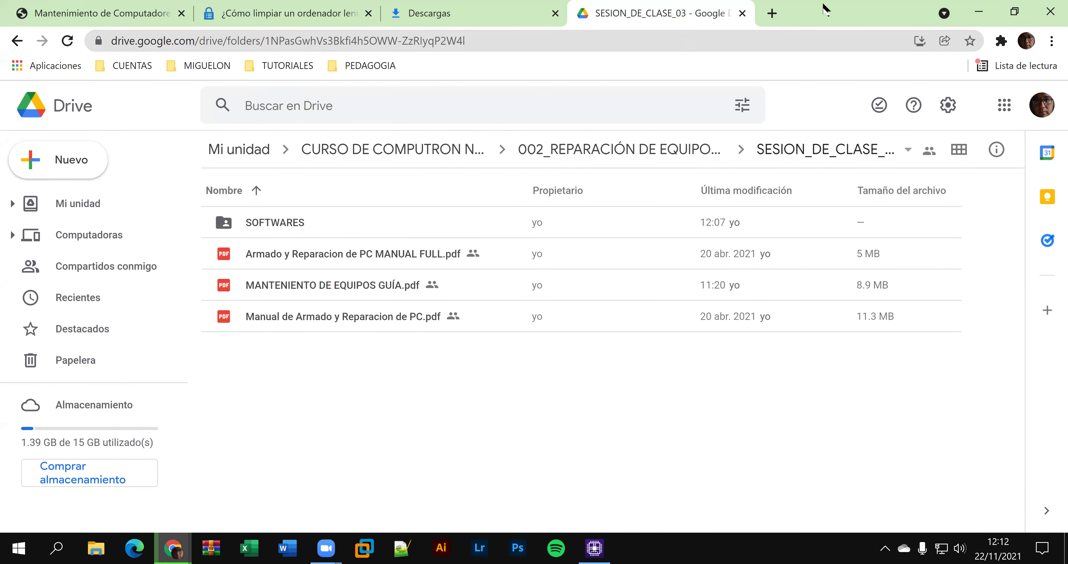
key(super+Down)
drag(29, 469, 630, 367)
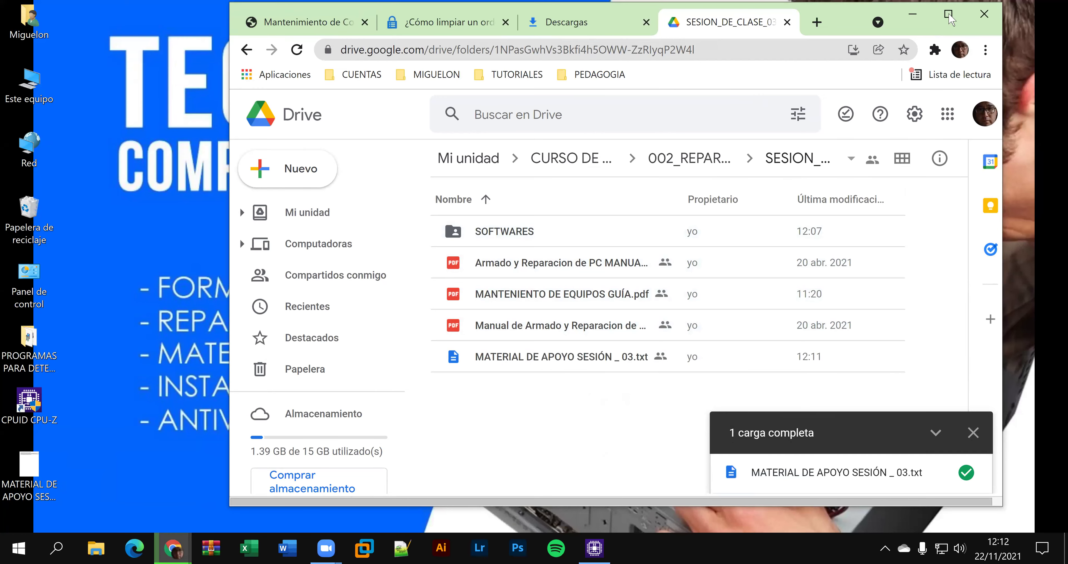
- Maximize Chrome, check the aida64 download, and move the Descargas tab after SESION_DE_CLASE_03
key(super+Up)
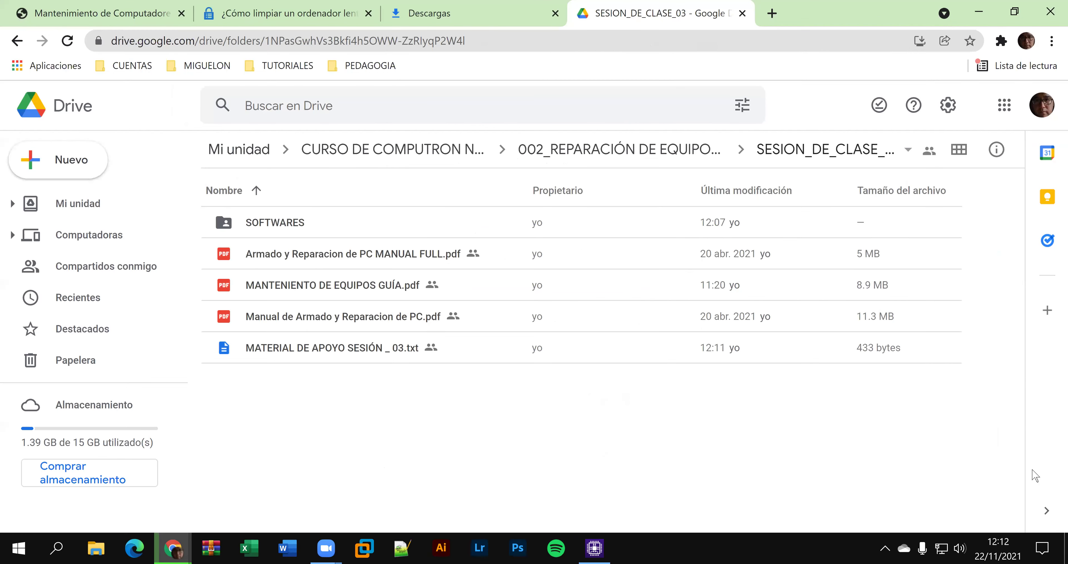
click(527, 7)
drag(507, 8, 693, 8)
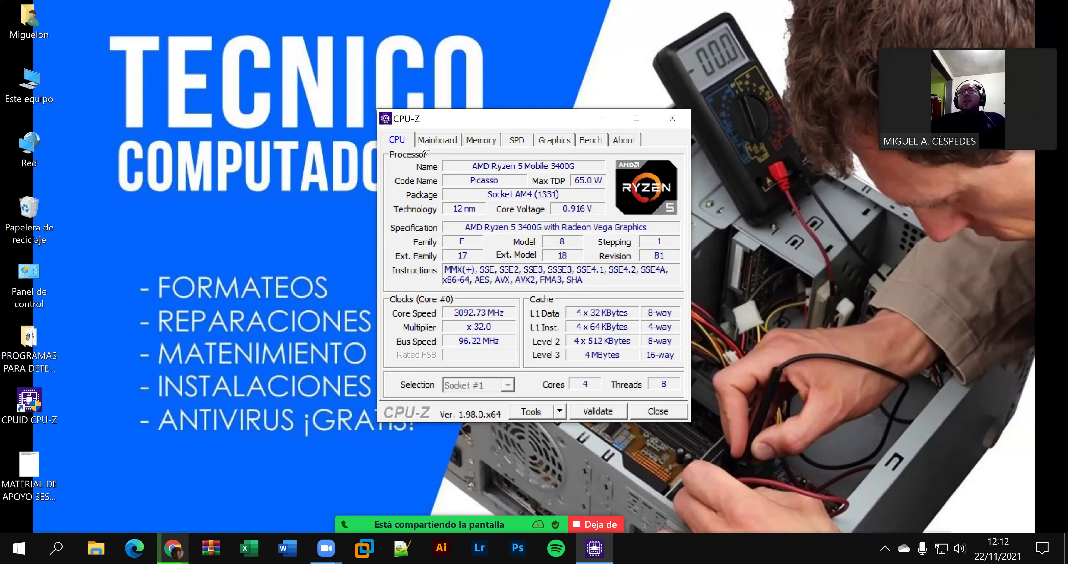
click(422, 141)
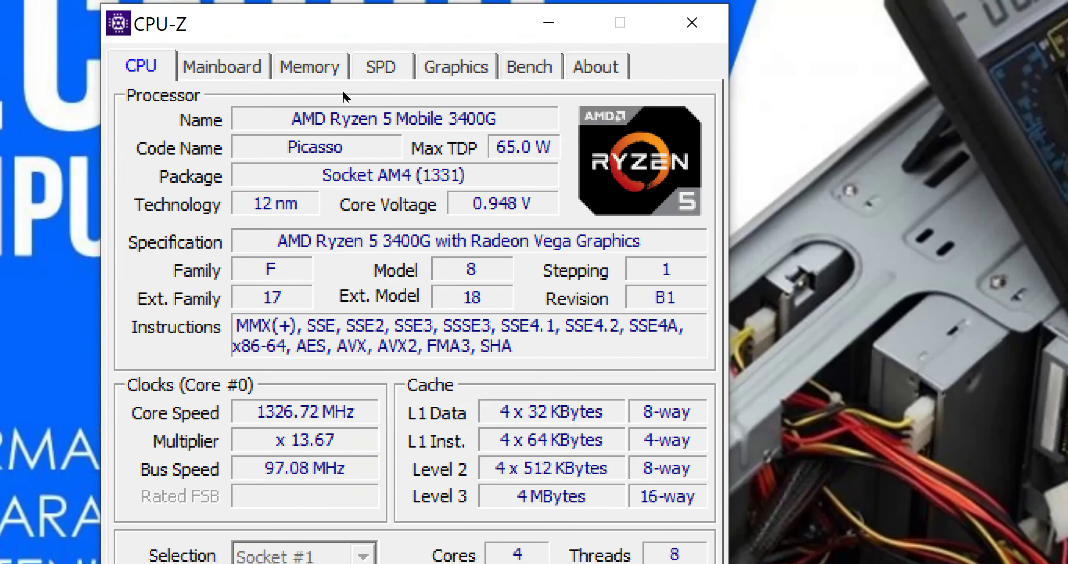
key(ctrl+Tab)
key(ctrl+Tab)
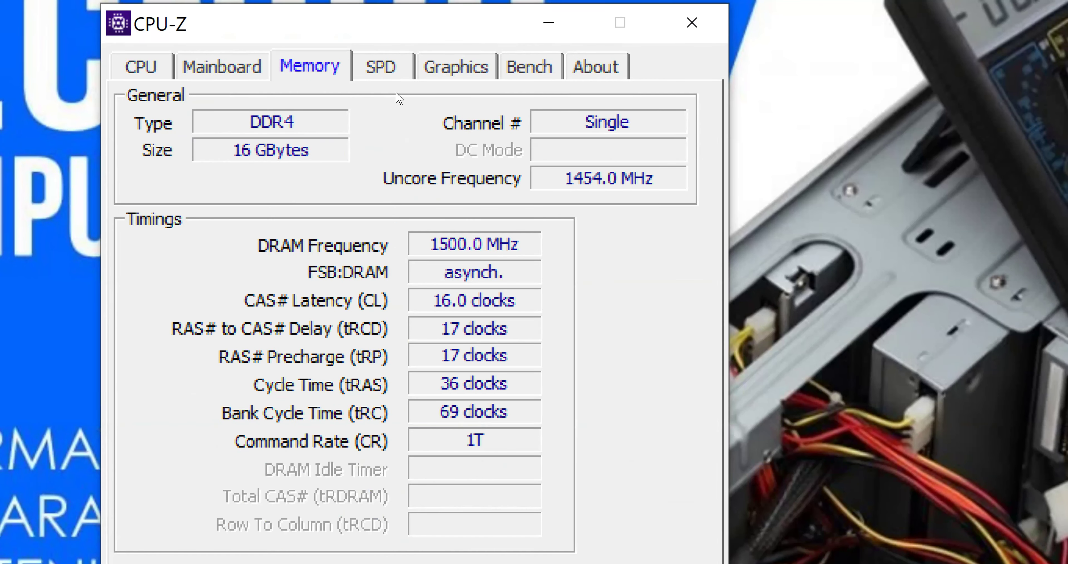
key(ctrl+Tab)
key(ctrl+Tab)
key(ctrl+shift+Tab)
key(alt+Down)
key(Down)
key(Return)
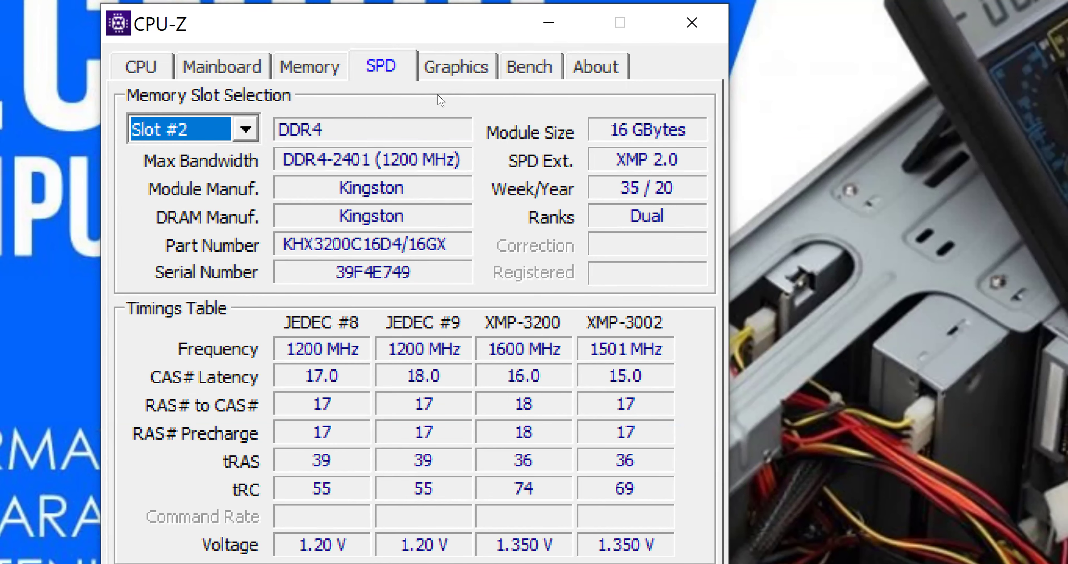
key(ctrl+Tab)
key(ctrl+Tab)
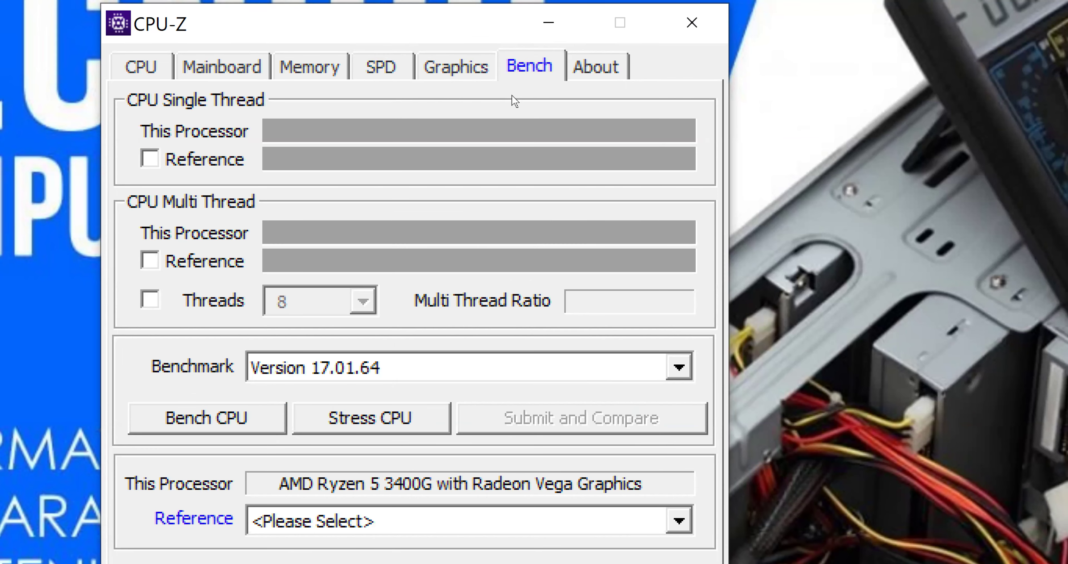
key(ctrl+Tab)
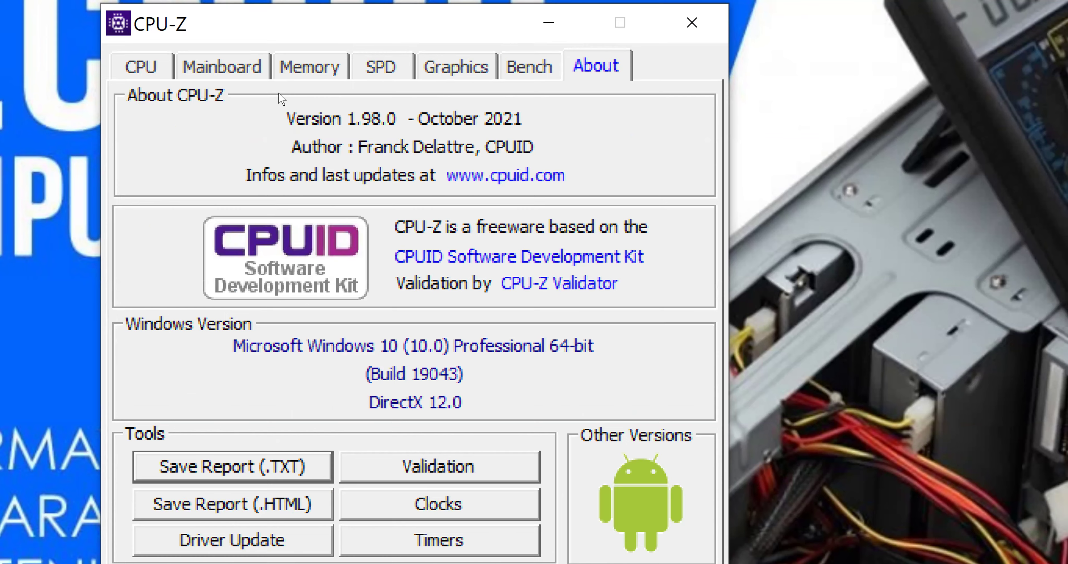
key(ctrl+Tab)
key(ctrl+Tab)
key(ctrl+Tab)
key(ctrl+Tab)
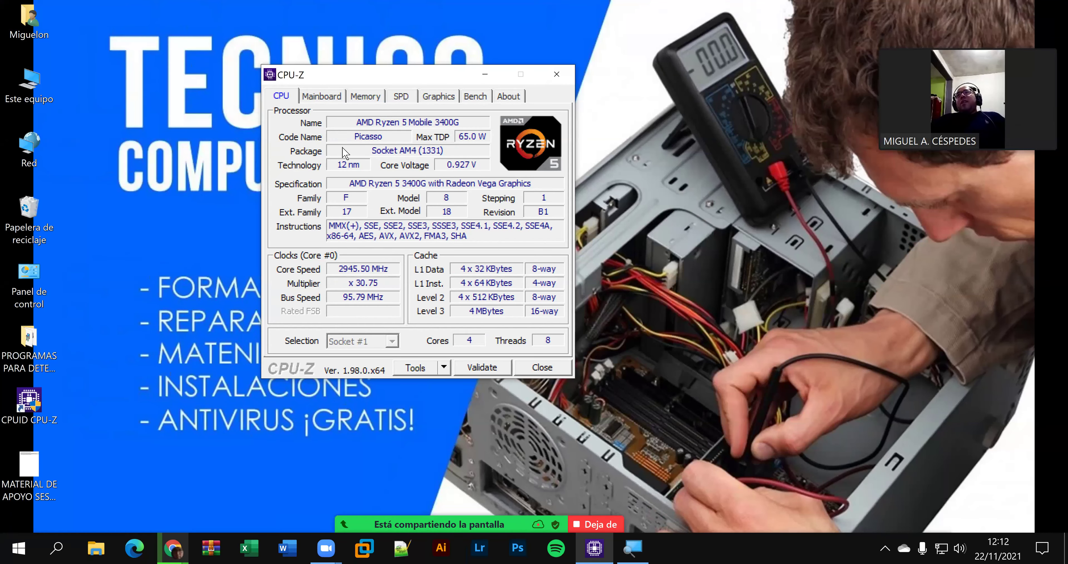
- Save CPU-Z's system report as an HTML file on the Desktop and open it in the browser
click(443, 367)
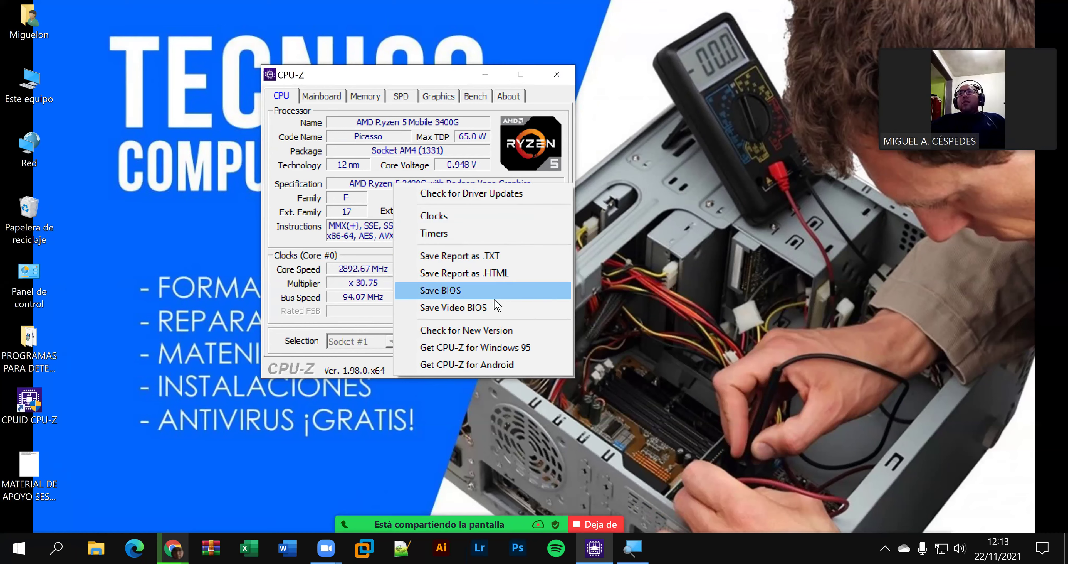
click(500, 274)
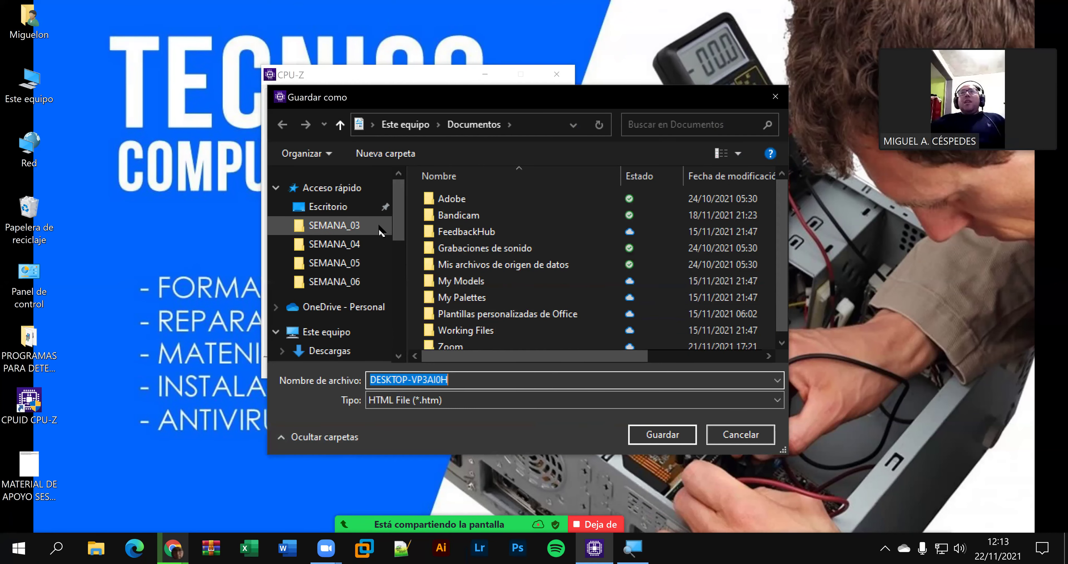
click(344, 209)
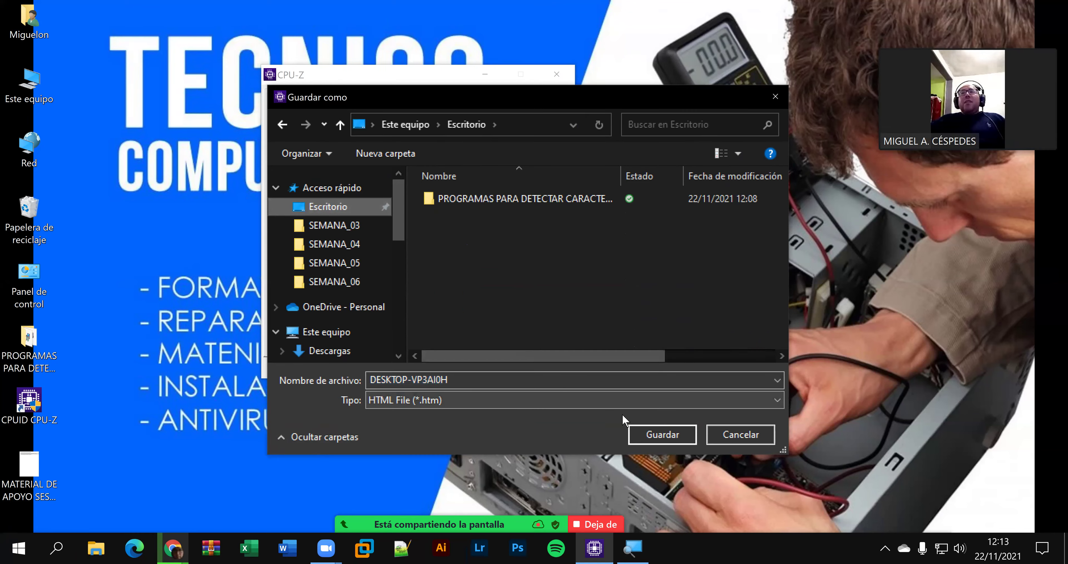
click(676, 441)
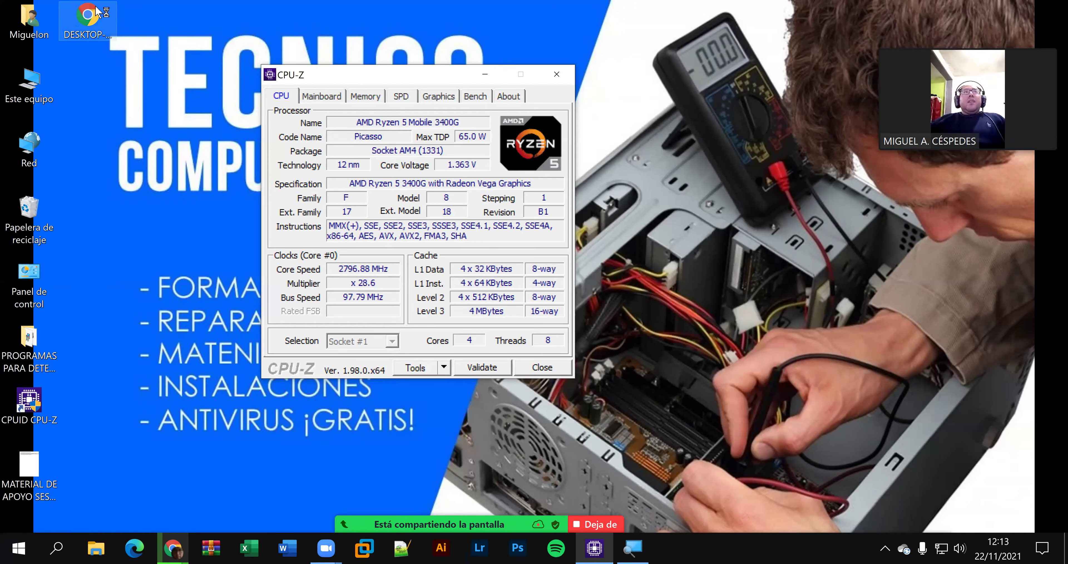
double_click(98, 12)
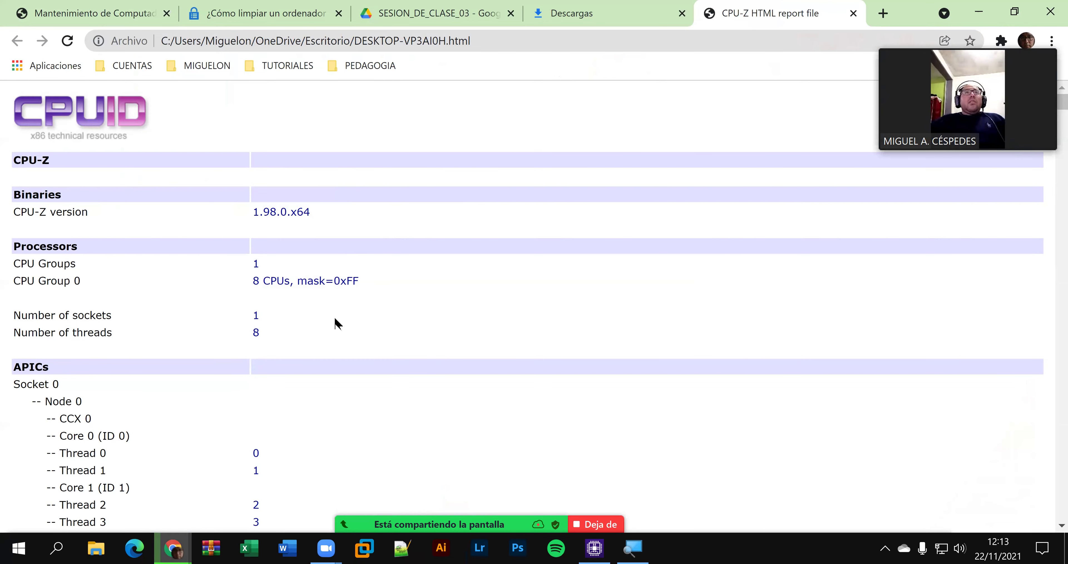
scroll(339, 319, down, 2)
scroll(335, 318, down, 5)
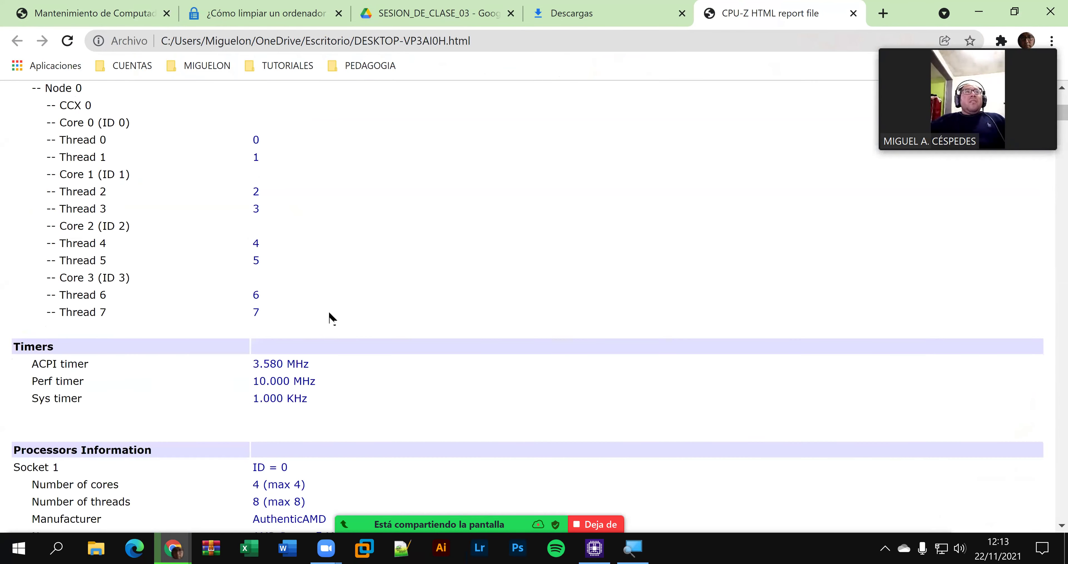
scroll(330, 323, down, 5)
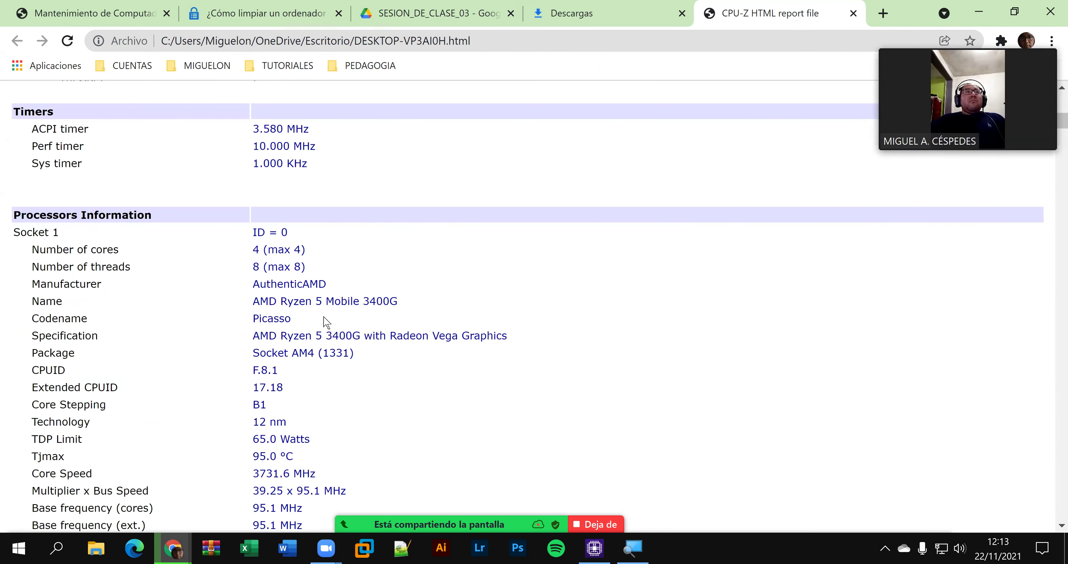
scroll(328, 322, down, 6)
scroll(323, 322, down, 20)
scroll(324, 332, down, 12)
scroll(315, 330, down, 14)
scroll(313, 331, down, 14)
scroll(311, 329, up, 4)
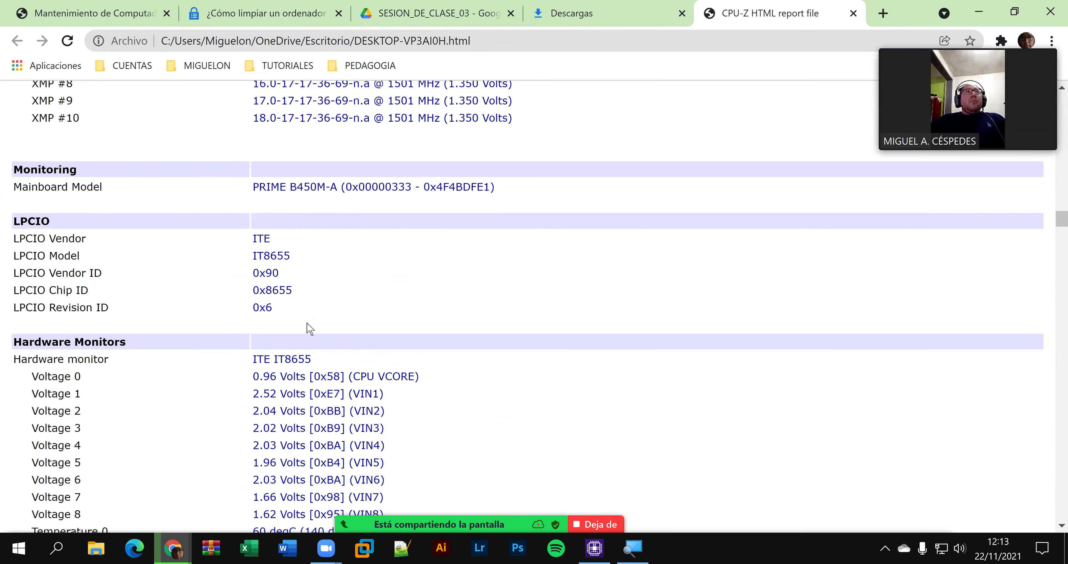
scroll(307, 328, down, 4)
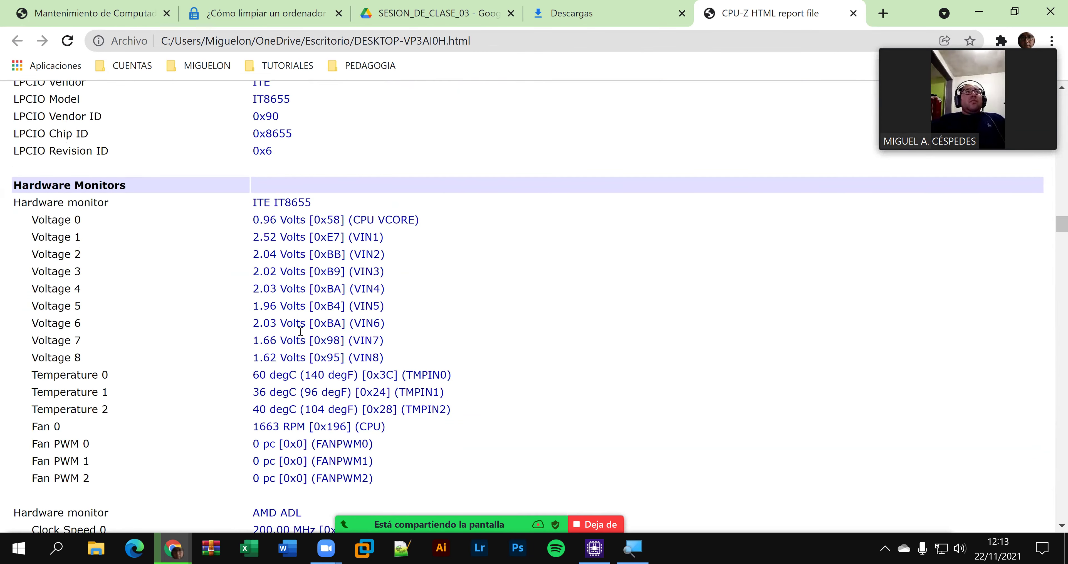
scroll(301, 331, down, 4)
scroll(298, 334, down, 20)
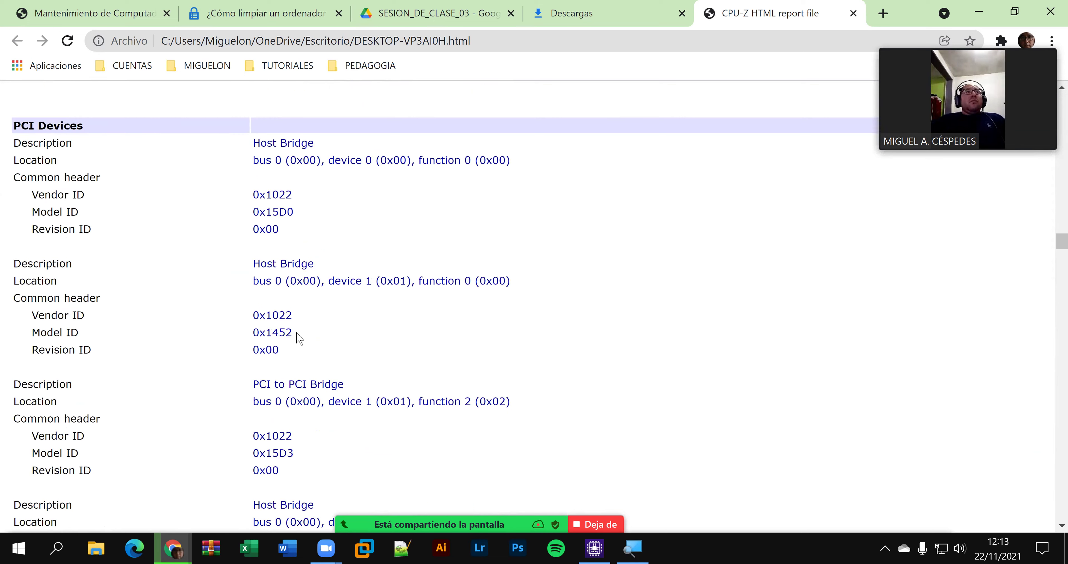
scroll(298, 338, down, 20)
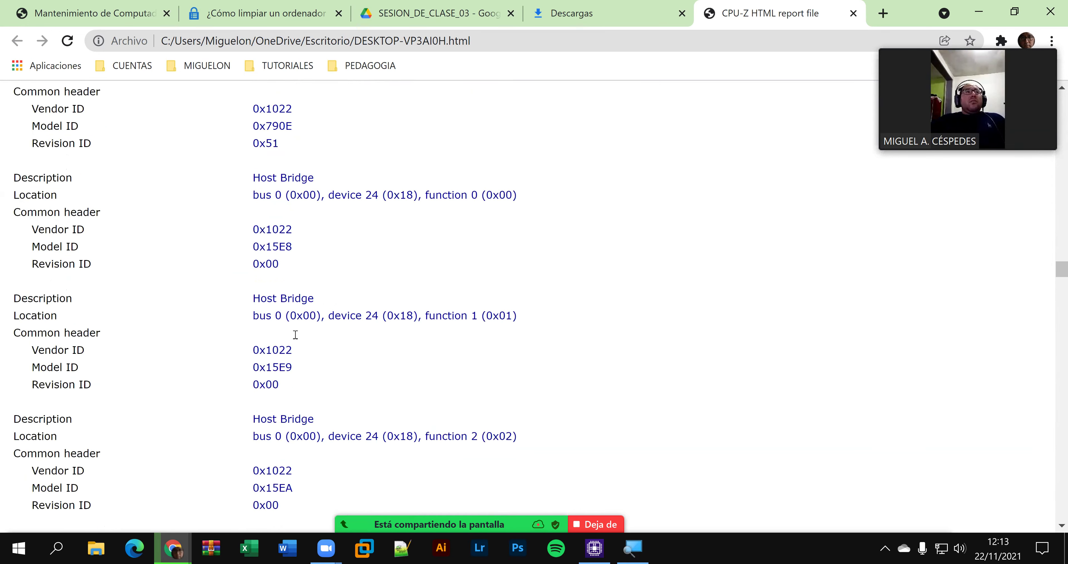
scroll(296, 333, down, 20)
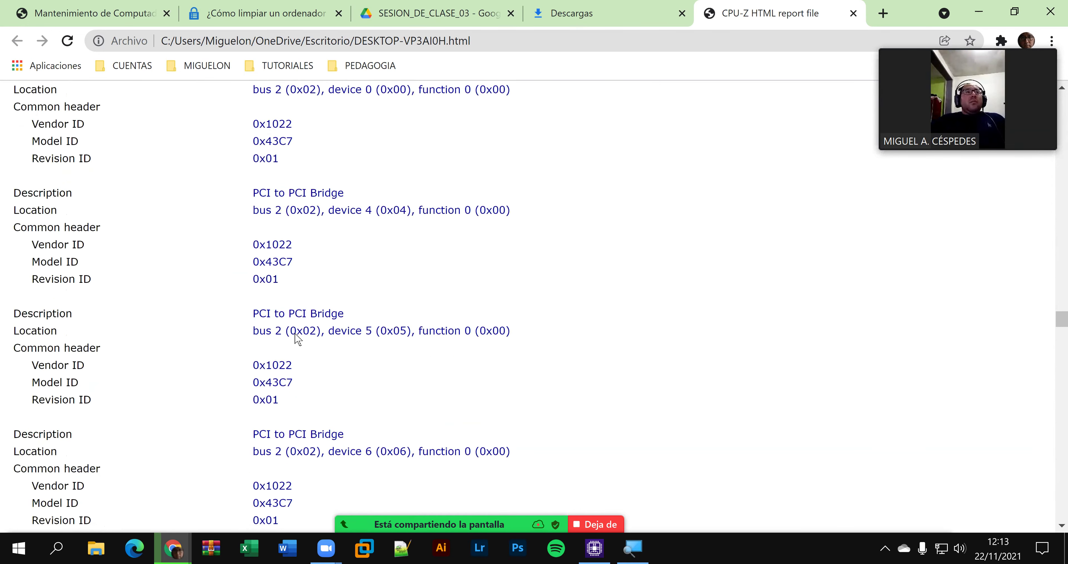
scroll(296, 336, down, 20)
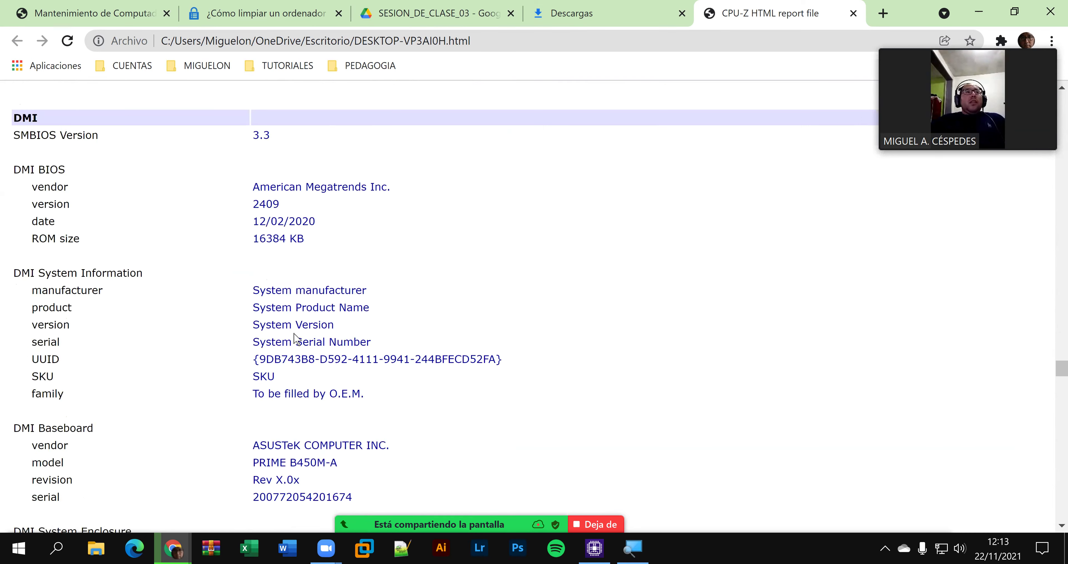
scroll(292, 335, down, 20)
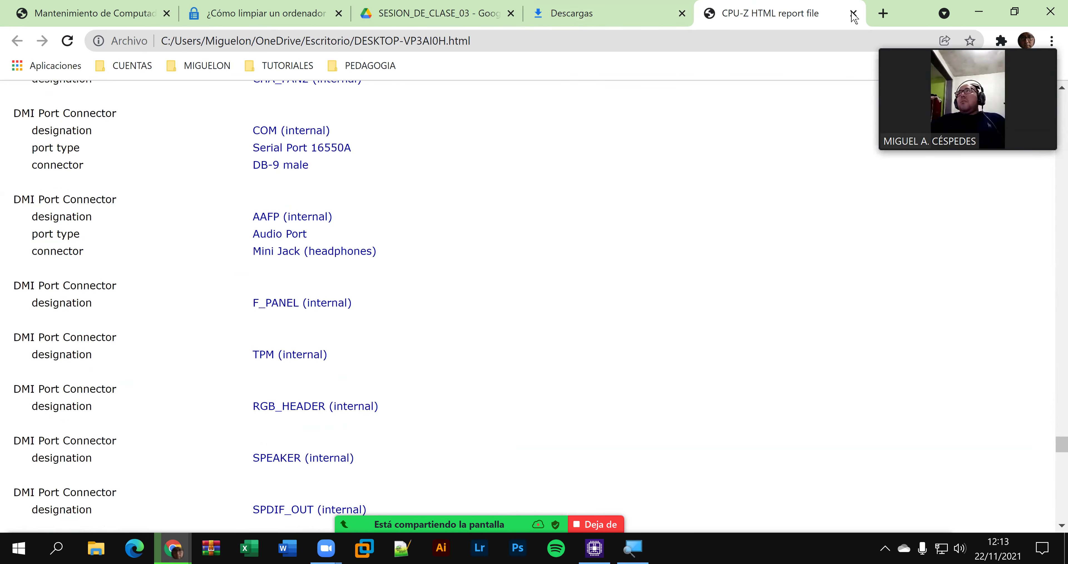
- Close the report tab, hide Chrome and close CPU-Z
key(ctrl+w)
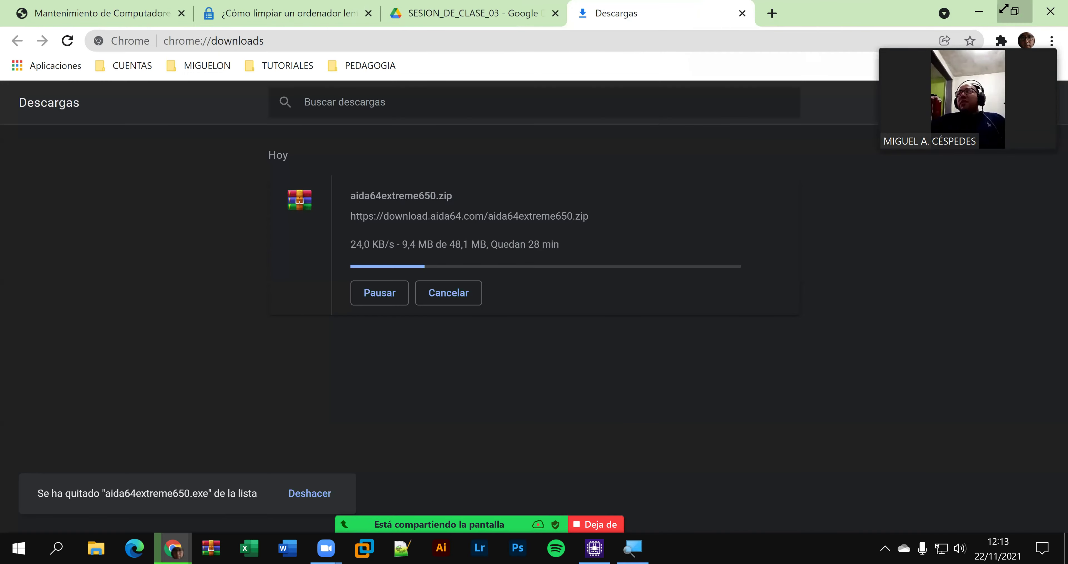
key(super+Down)
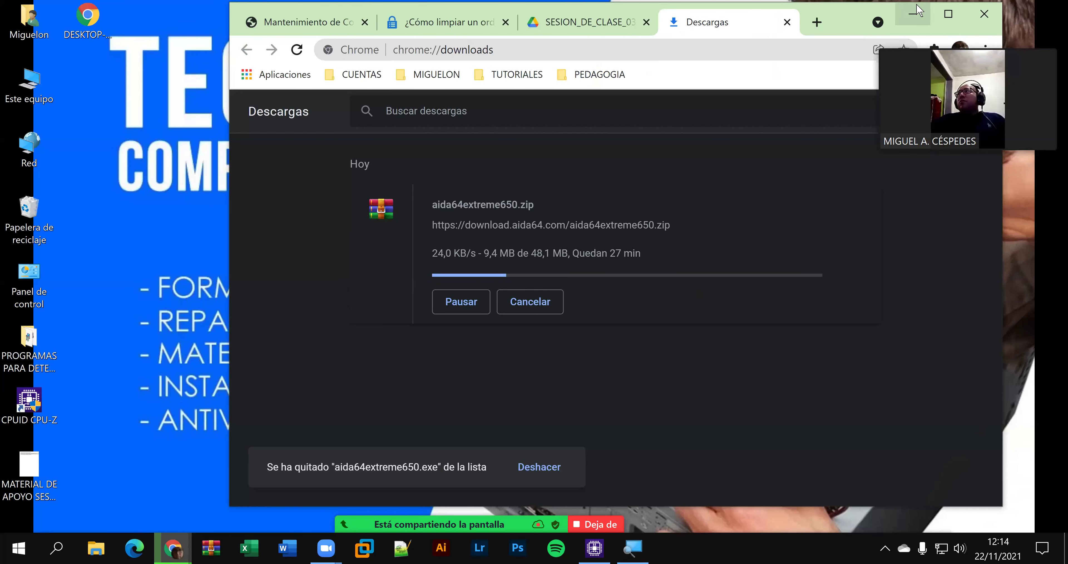
click(913, 13)
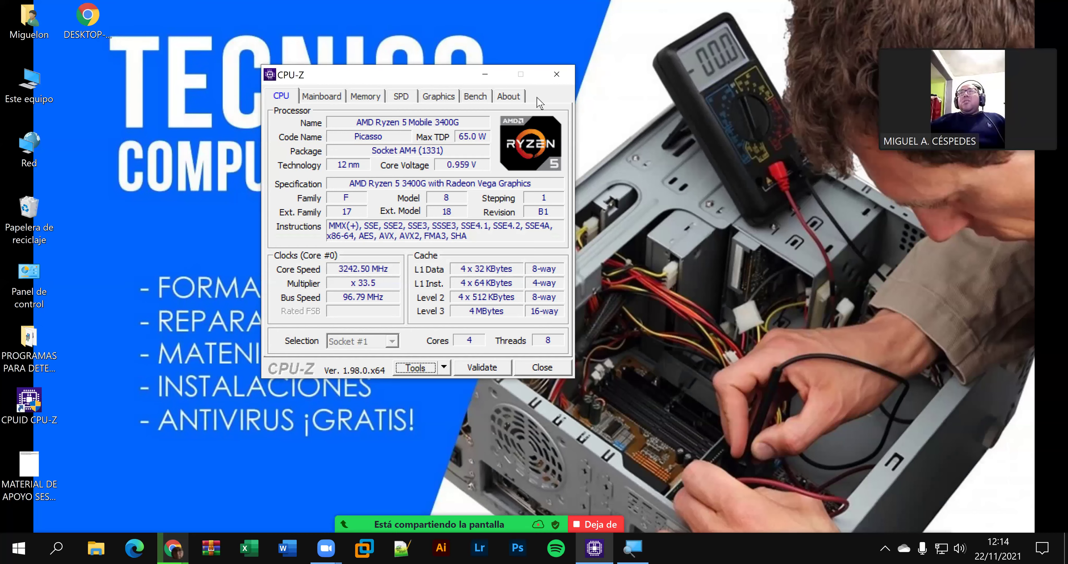
click(558, 75)
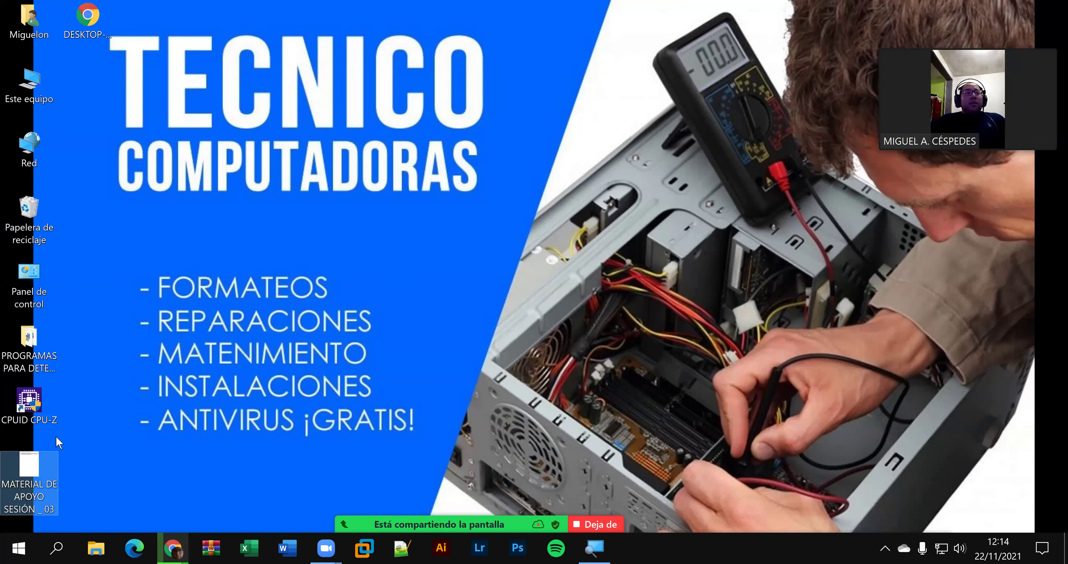
- Delete MATERIAL DE APOYO SESIÓN _ 03 from the desktop and select the everest-ultimate-edition-4.60 installer
right_click(31, 464)
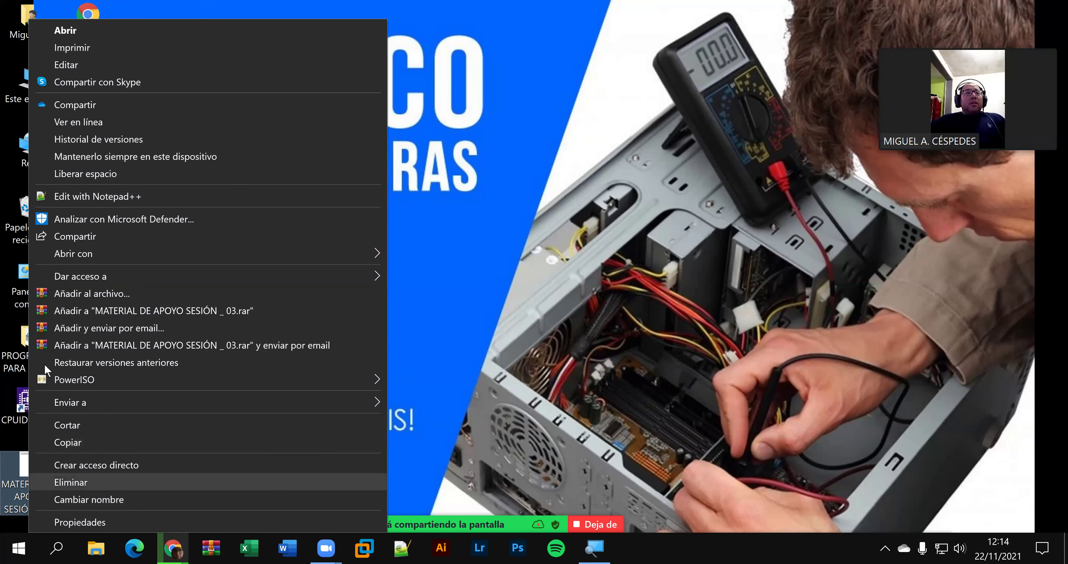
click(71, 481)
double_click(45, 367)
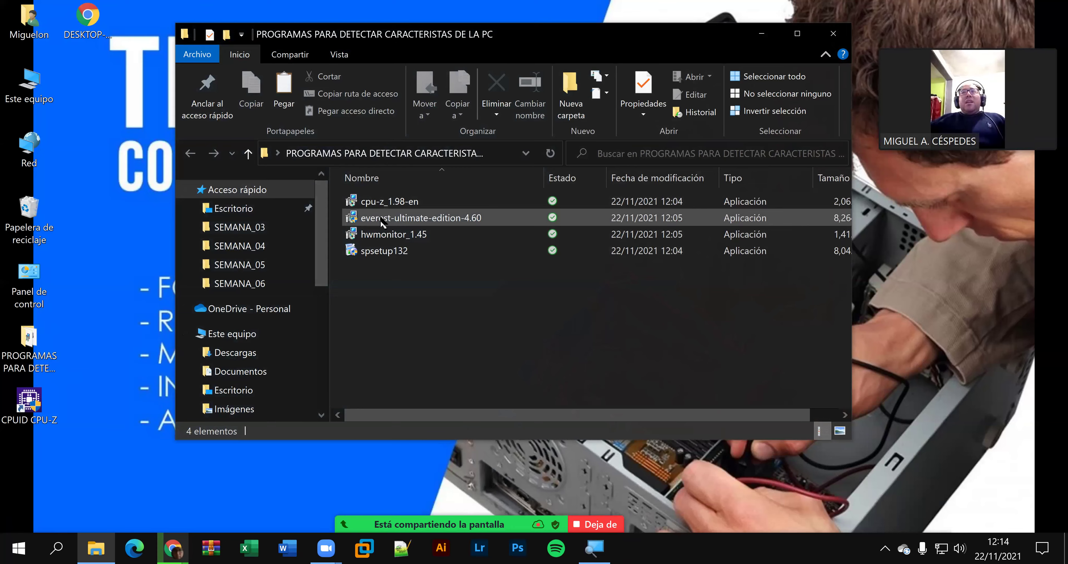
click(380, 218)
- Run the EVEREST installer as administrator and choose Español as the setup language
right_click(380, 216)
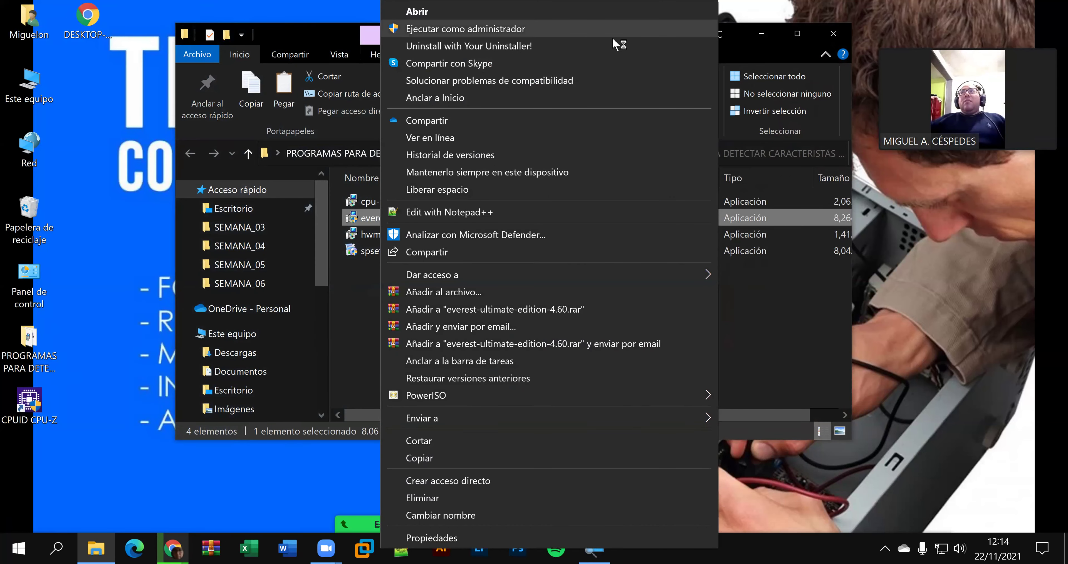
click(613, 37)
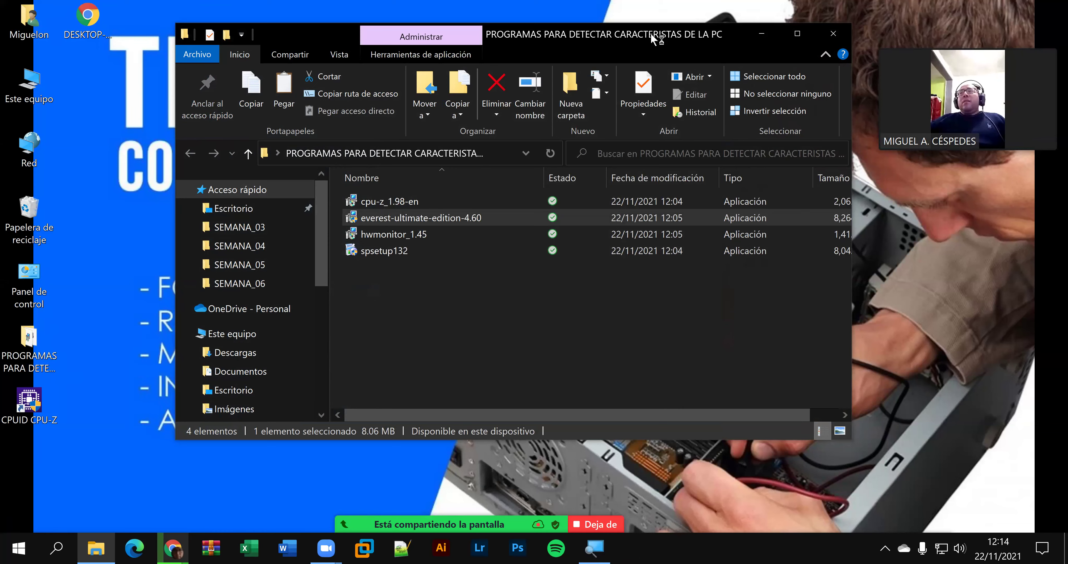
key(Return)
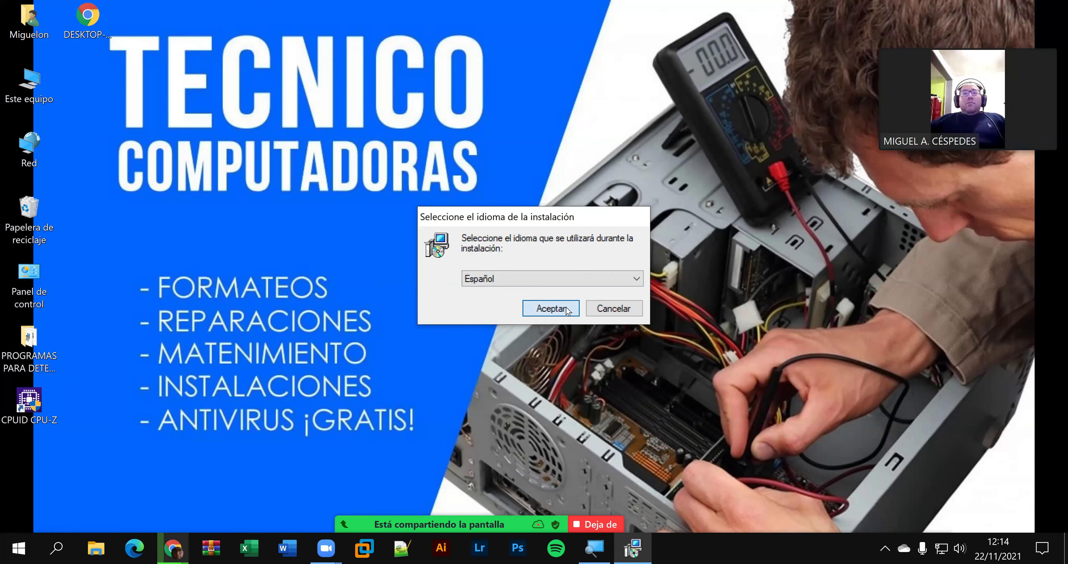
click(567, 309)
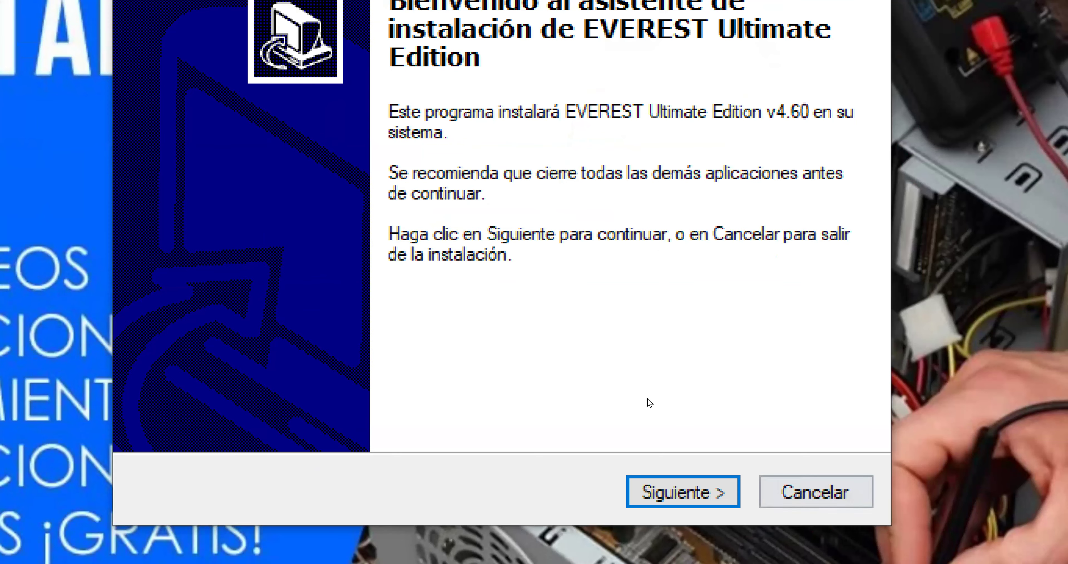
- Accept the licence, keep the default install and Start Menu folders, and finish setup
key(Return)
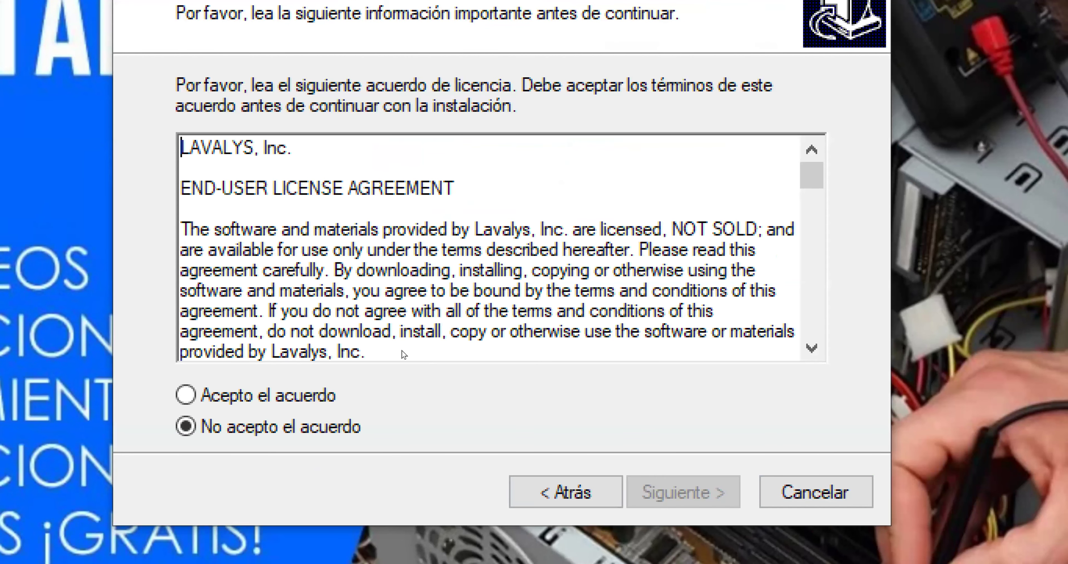
key(alt+a)
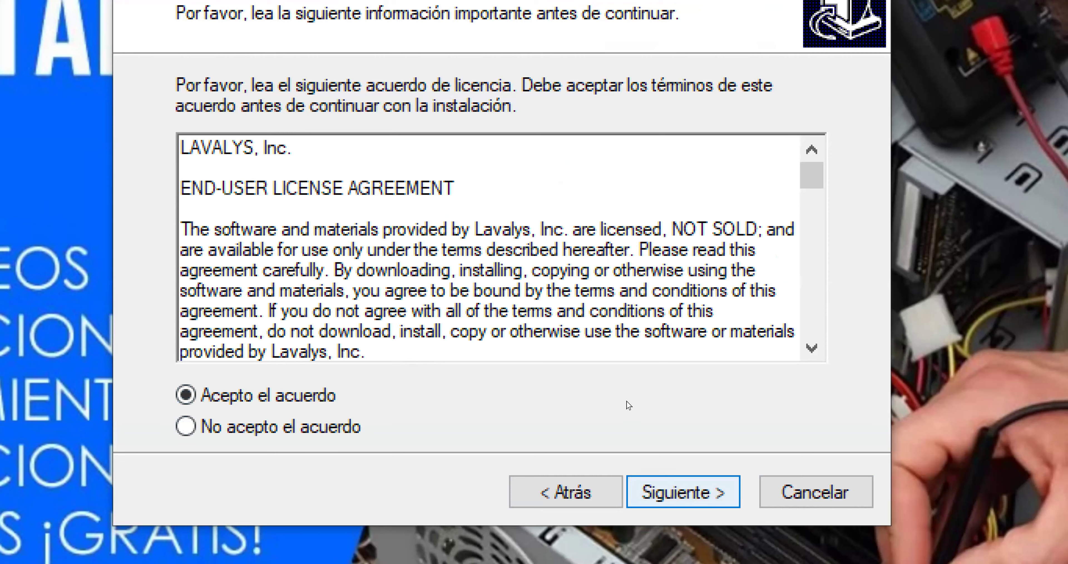
key(Return)
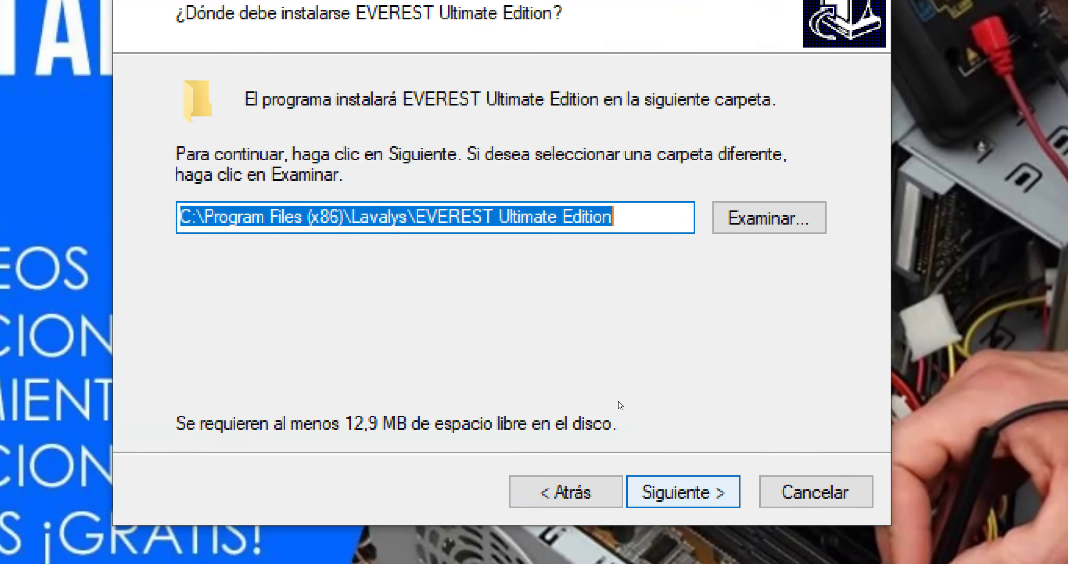
key(Return)
key(Return)
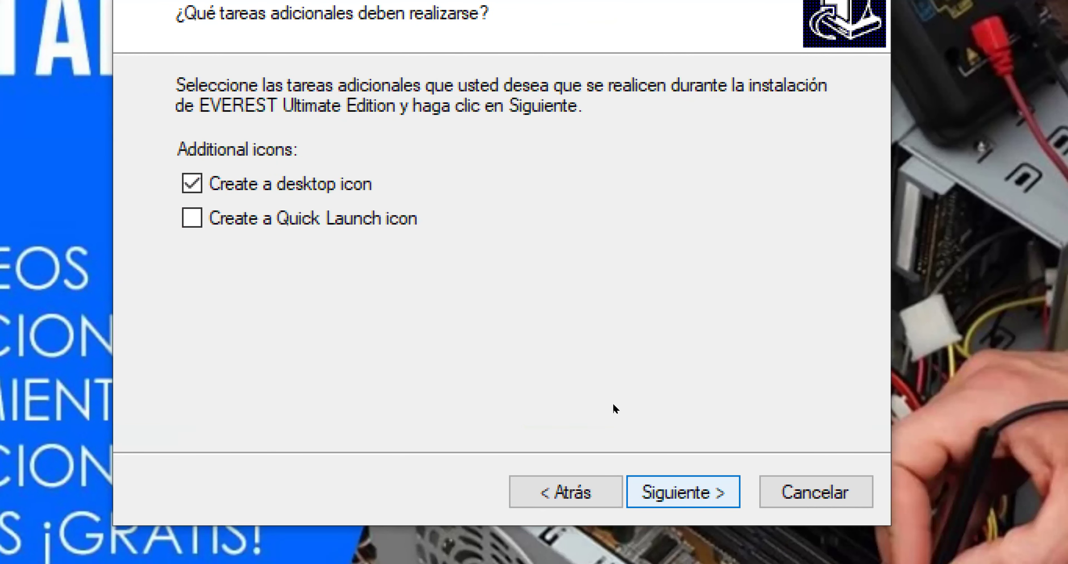
key(Return)
key(Return)
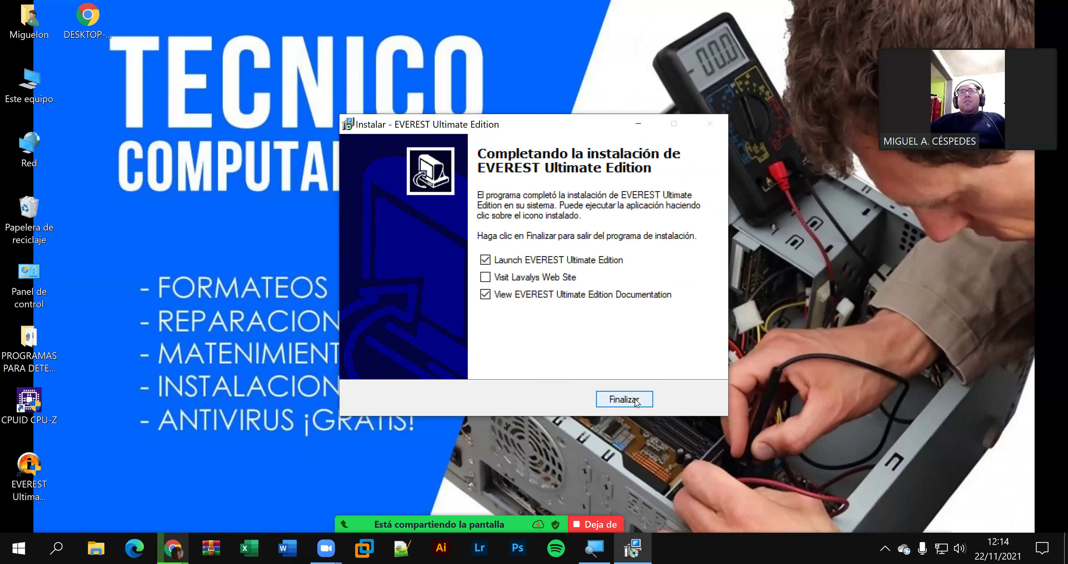
click(640, 399)
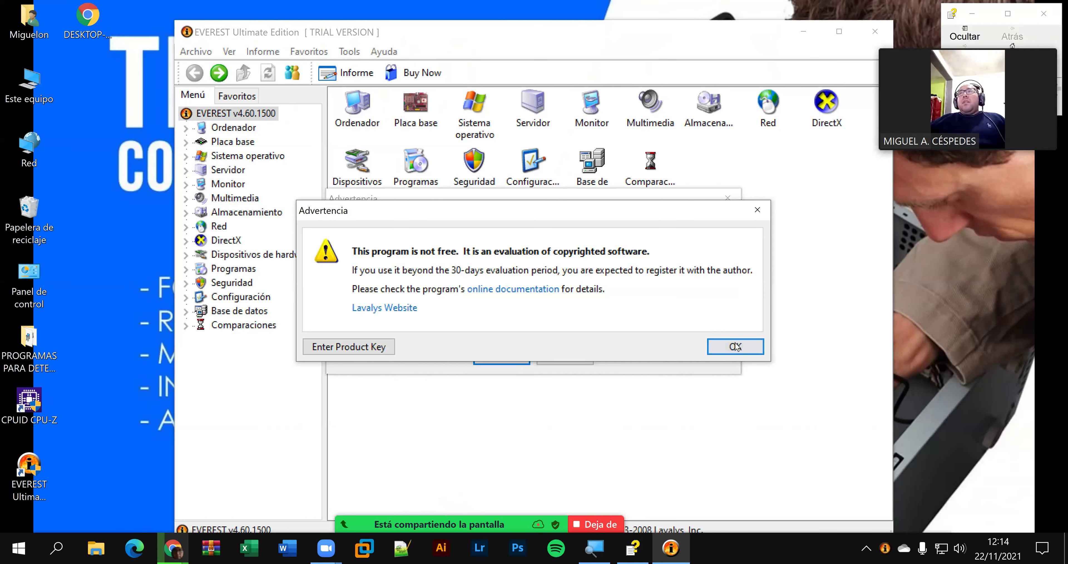
- Dismiss the trial-version warning and agree to generate the Hardware Report
click(731, 346)
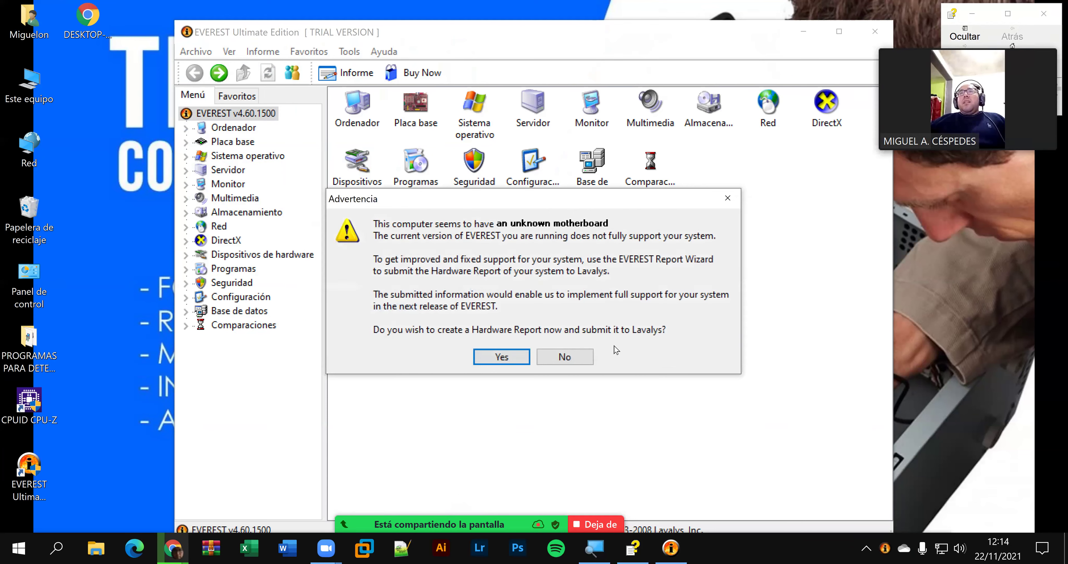
click(502, 357)
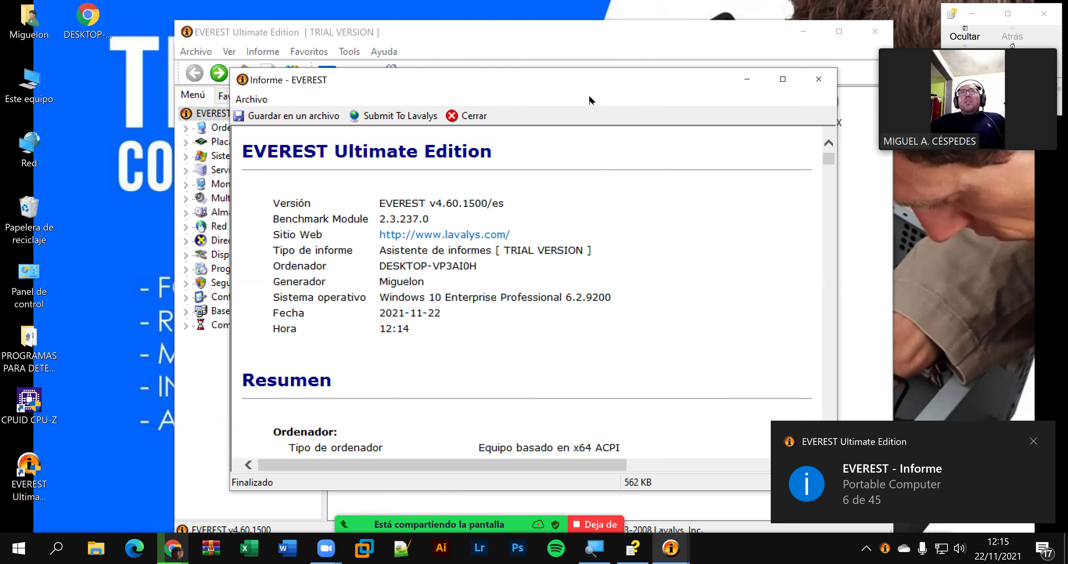
- Maximize the hardware report window and scroll down through its contents
double_click(591, 82)
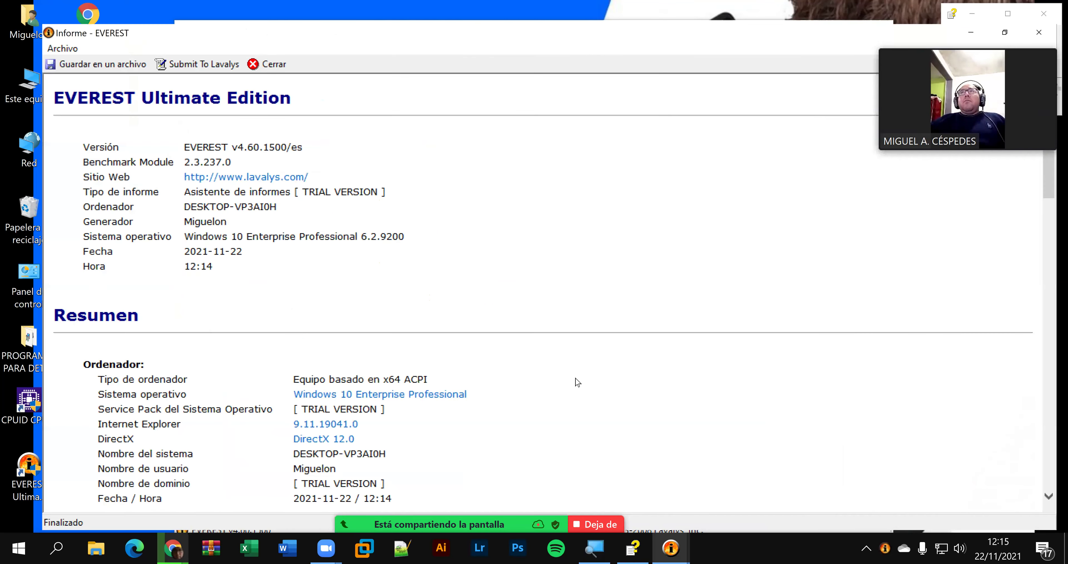
scroll(568, 409, down, 6)
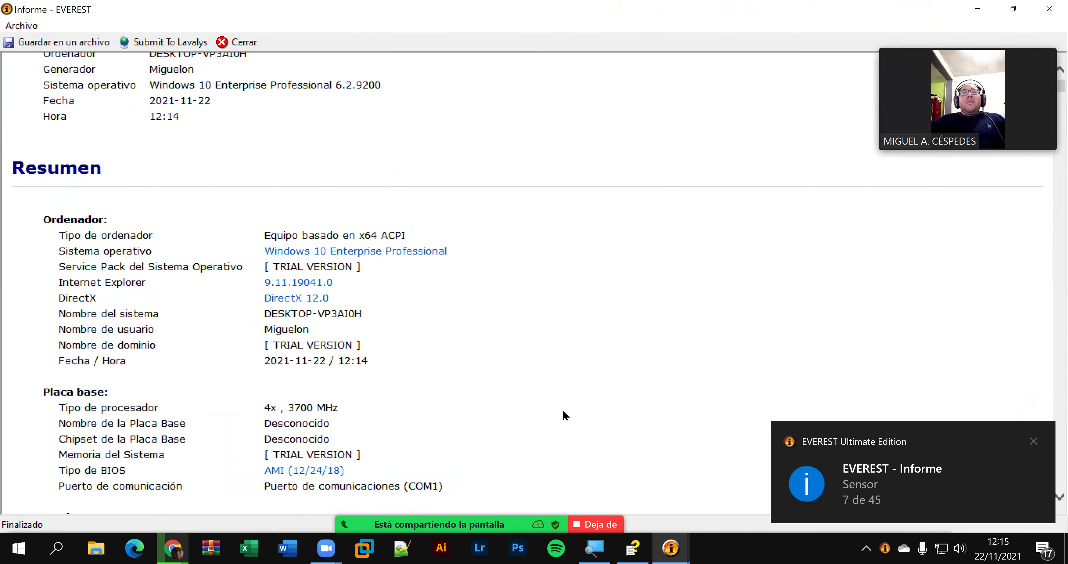
scroll(560, 421, down, 6)
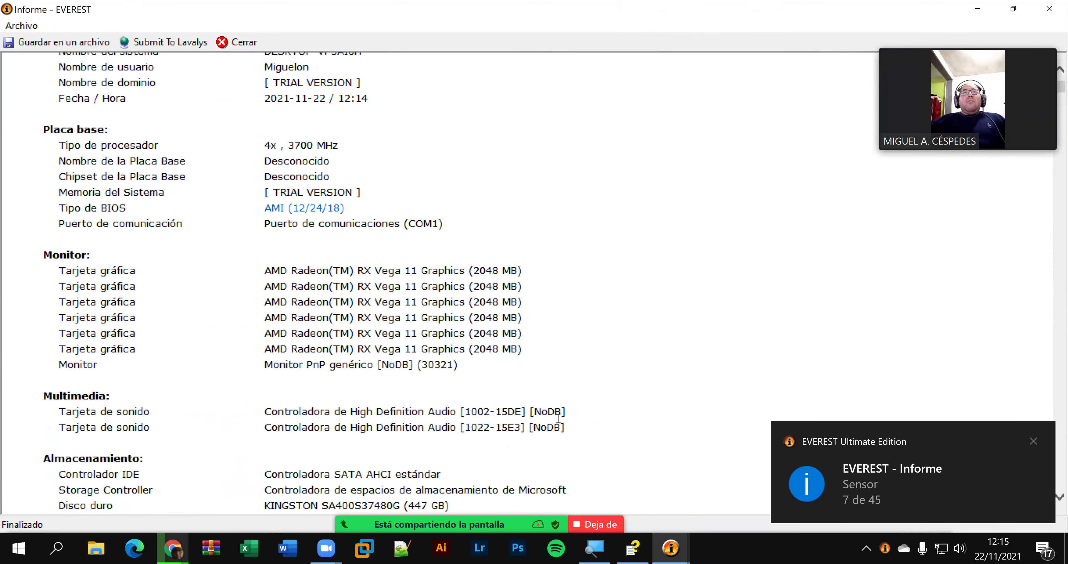
scroll(557, 426, down, 12)
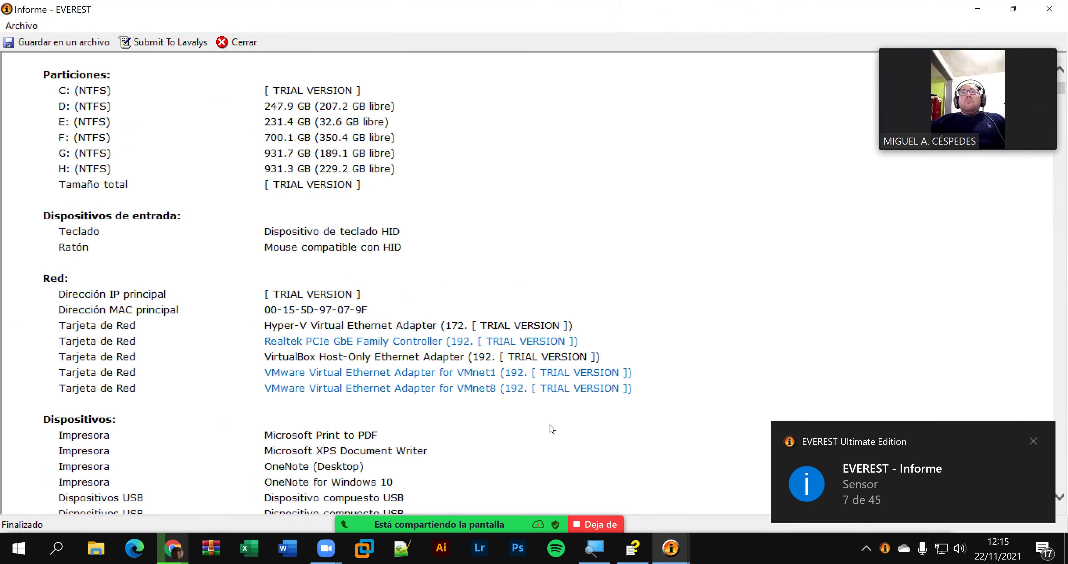
scroll(550, 432, down, 17)
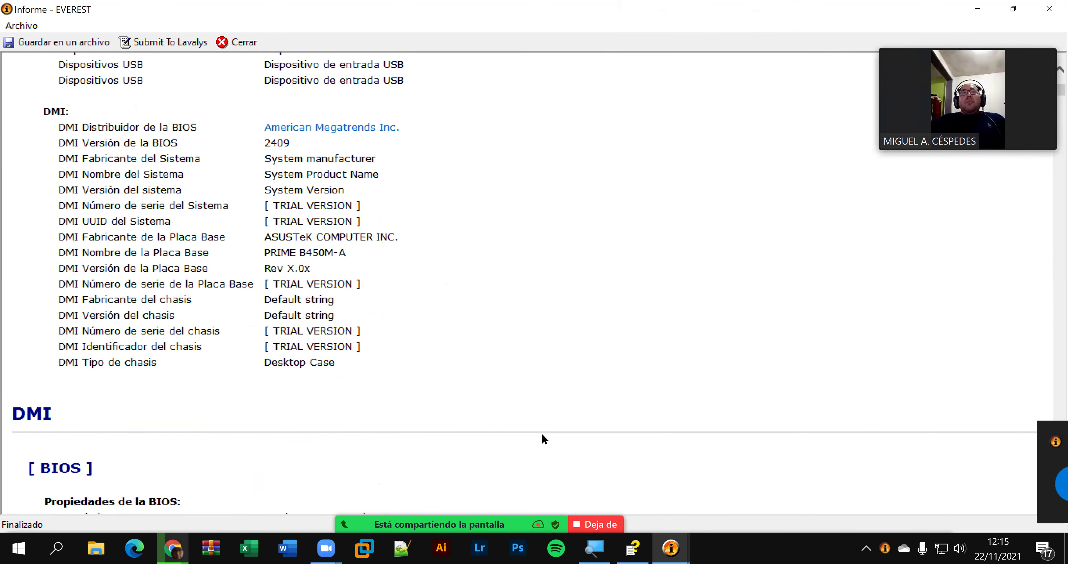
scroll(540, 436, down, 20)
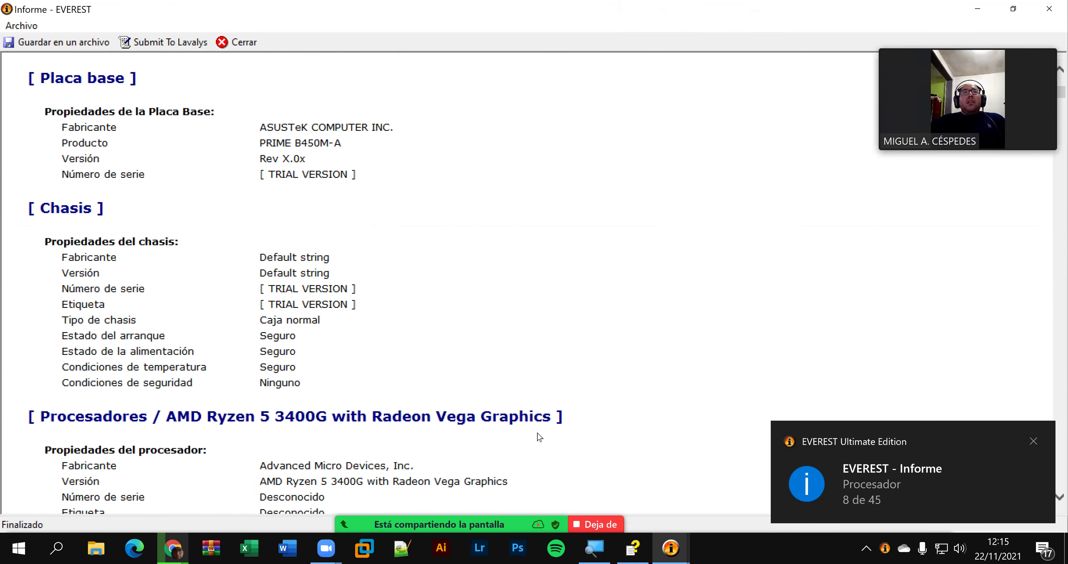
scroll(537, 439, down, 8)
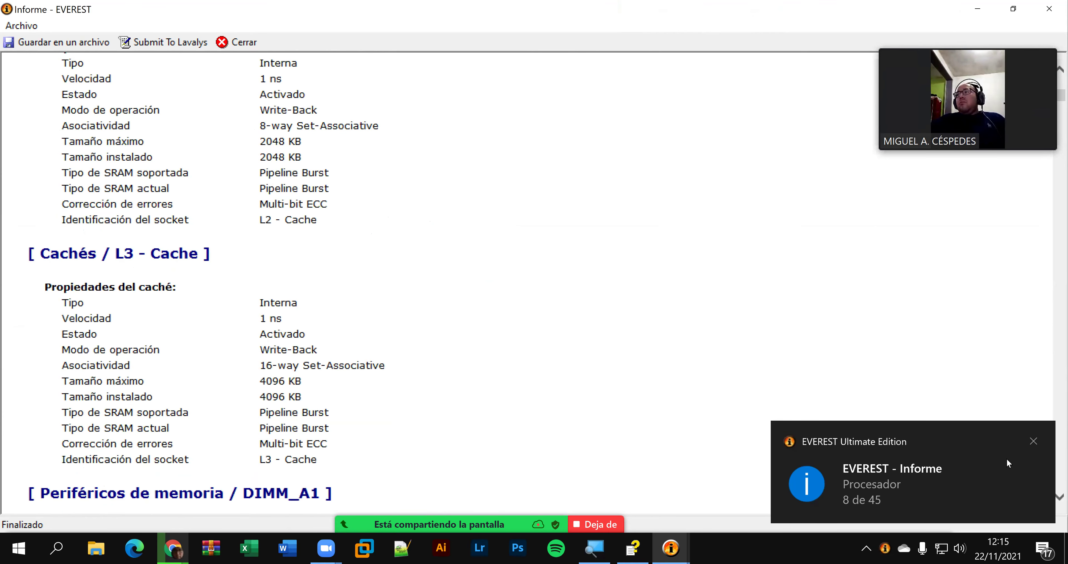
- Turn off all EVEREST notifications, then close the report window
click(1016, 443)
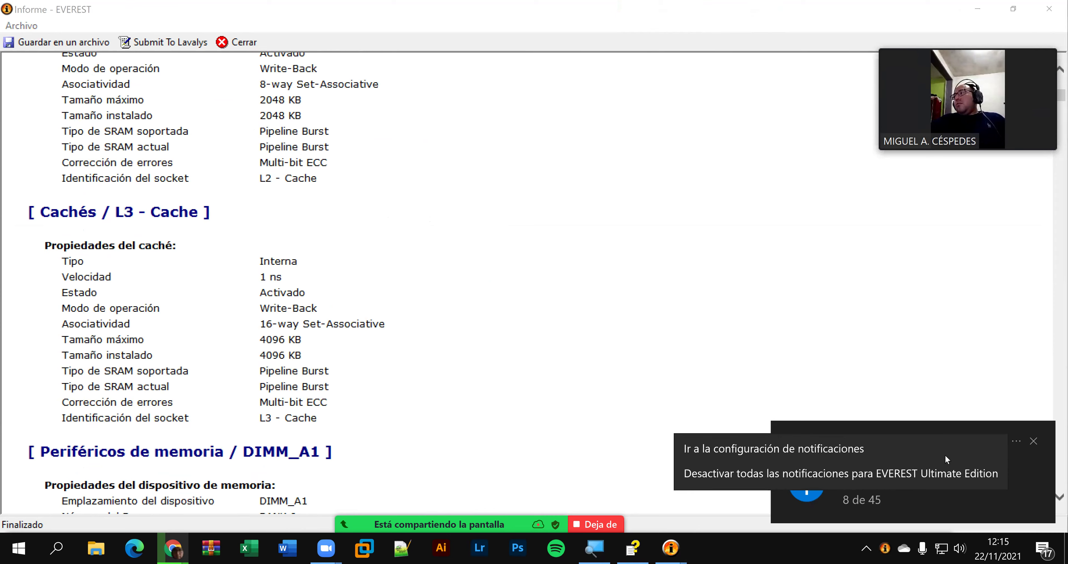
click(862, 467)
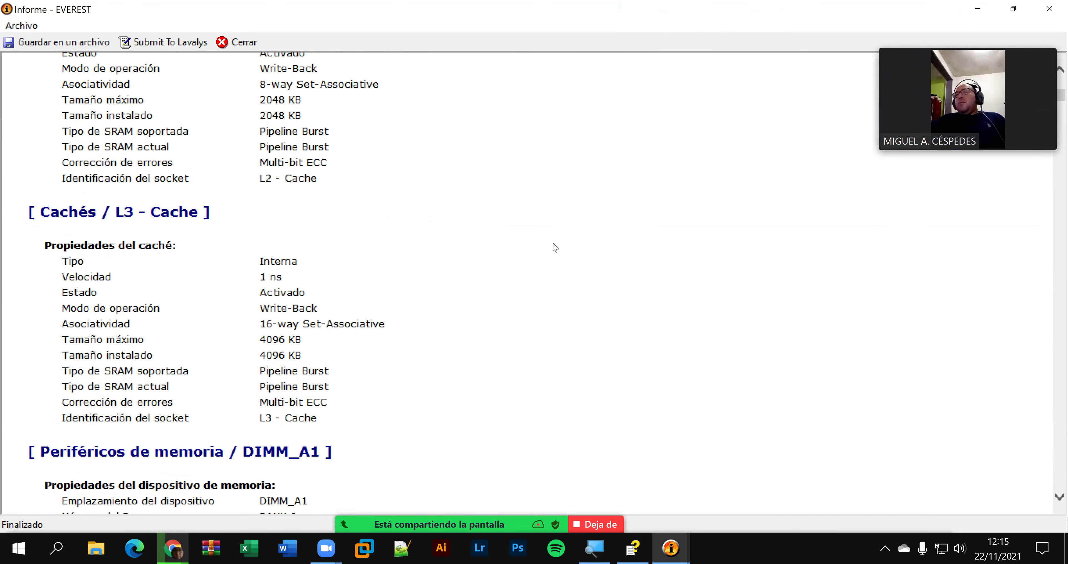
scroll(555, 247, down, 20)
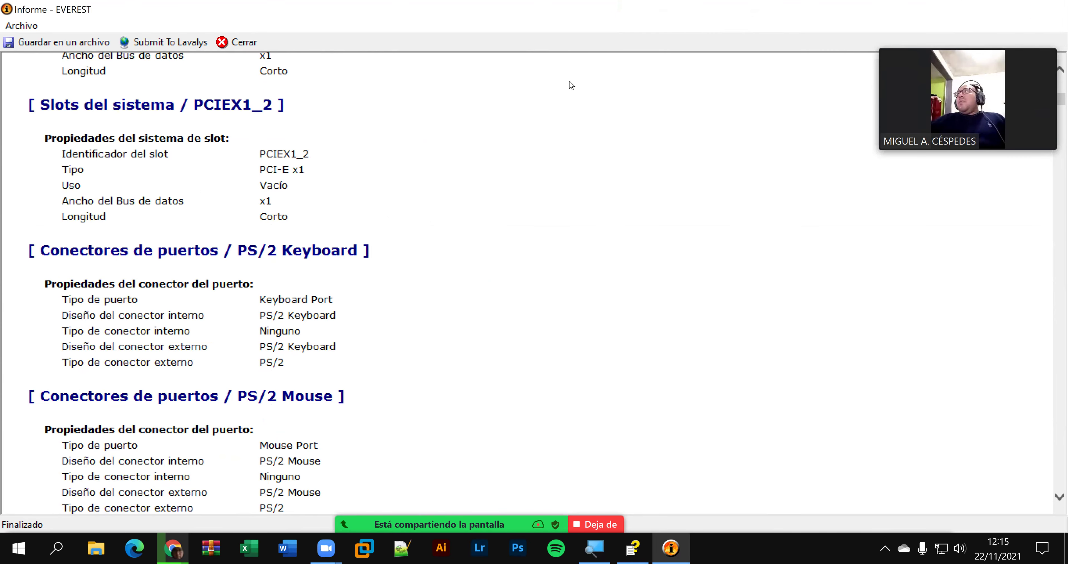
key(alt+F4)
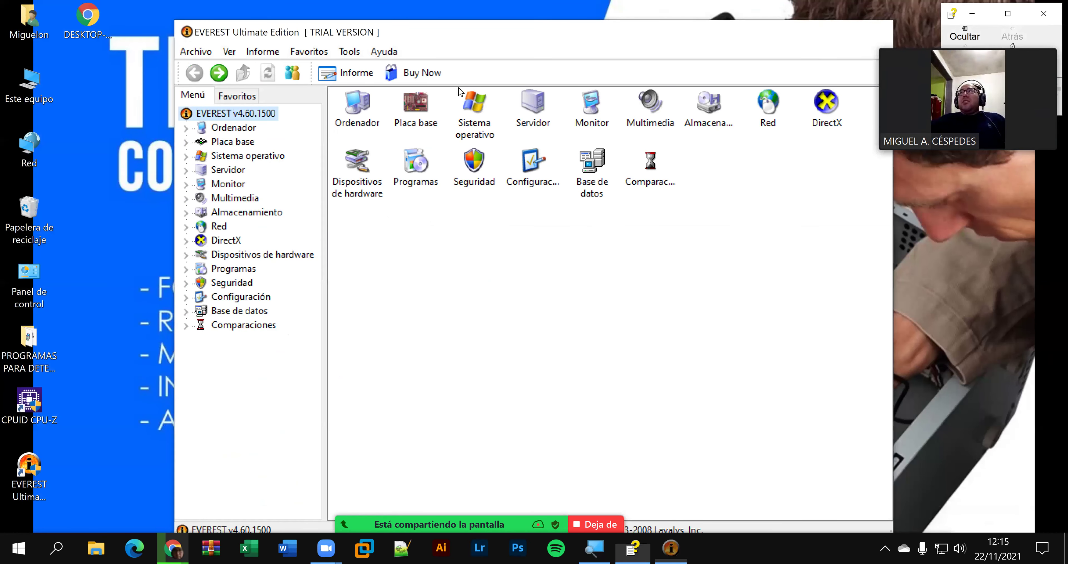
- Quit EVEREST, then Shift+Delete the Chrome desktop shortcut and confirm the deletion
key(alt+F4)
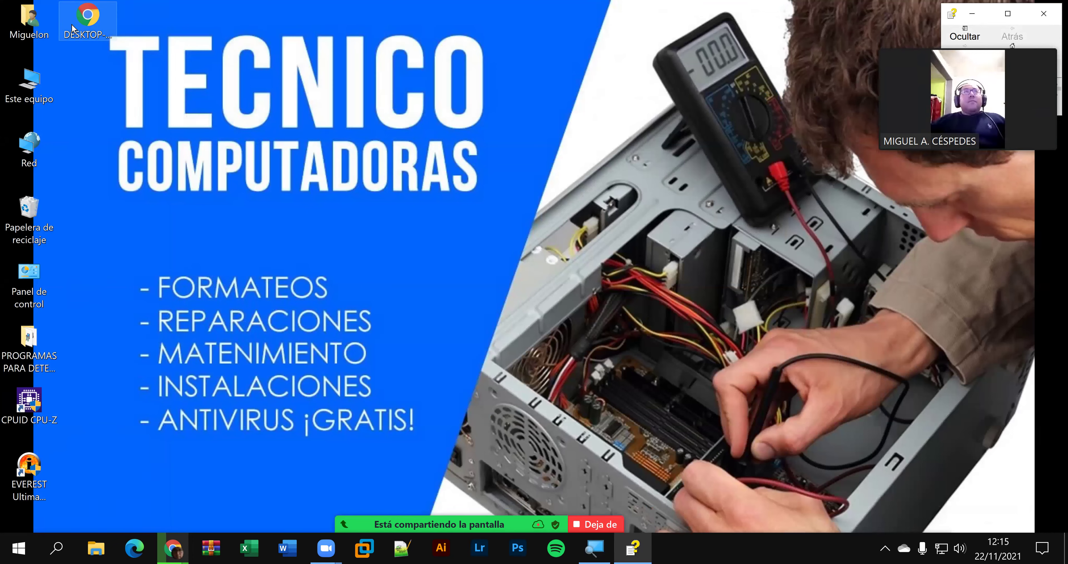
click(83, 25)
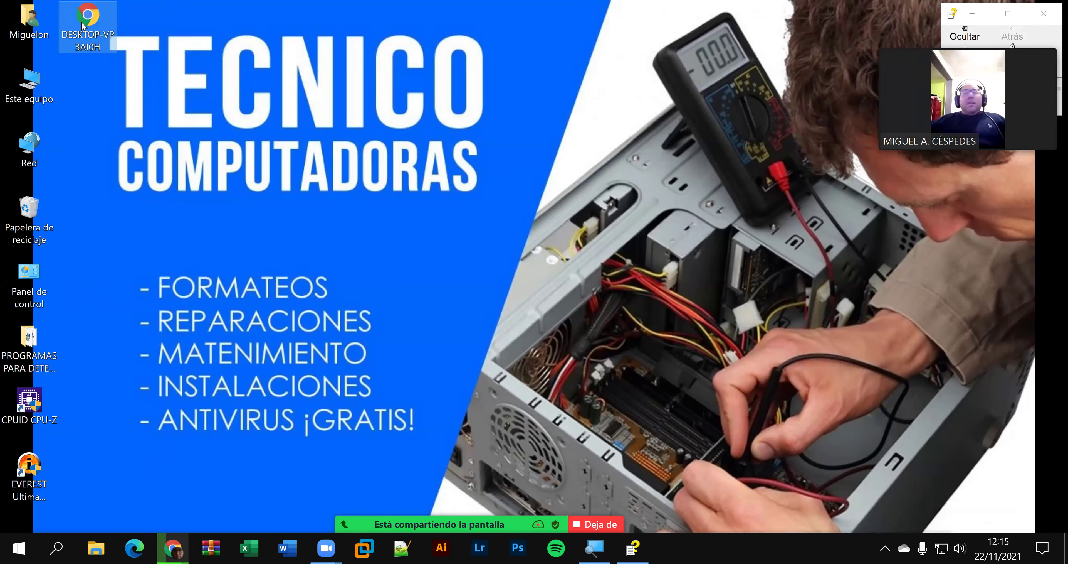
key(shift+Delete)
key(Return)
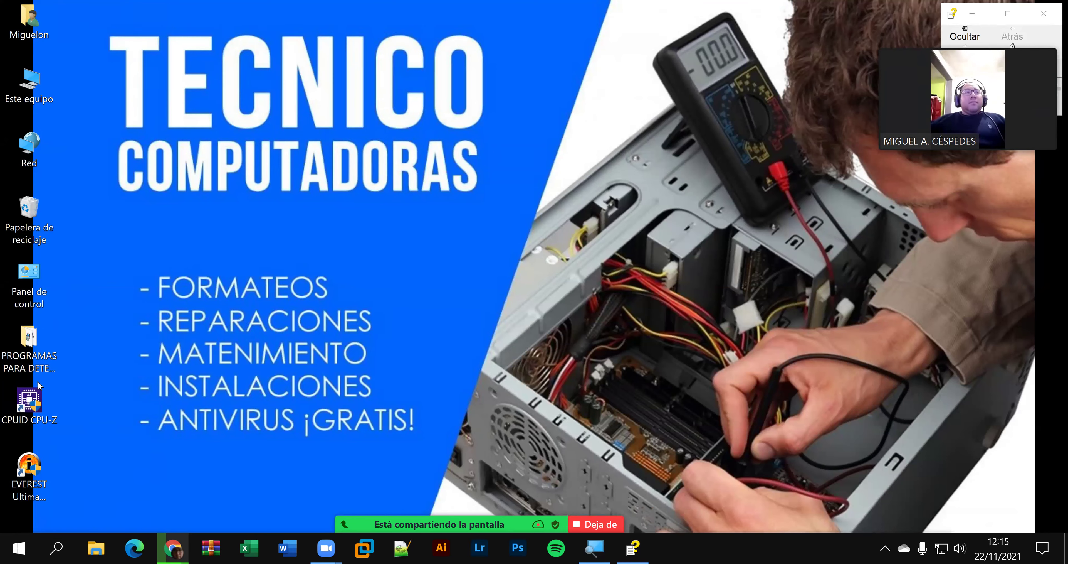
- Install hwmonitor_1.45 from the PROGRAMAS folder with default settings, then close the readme
double_click(41, 362)
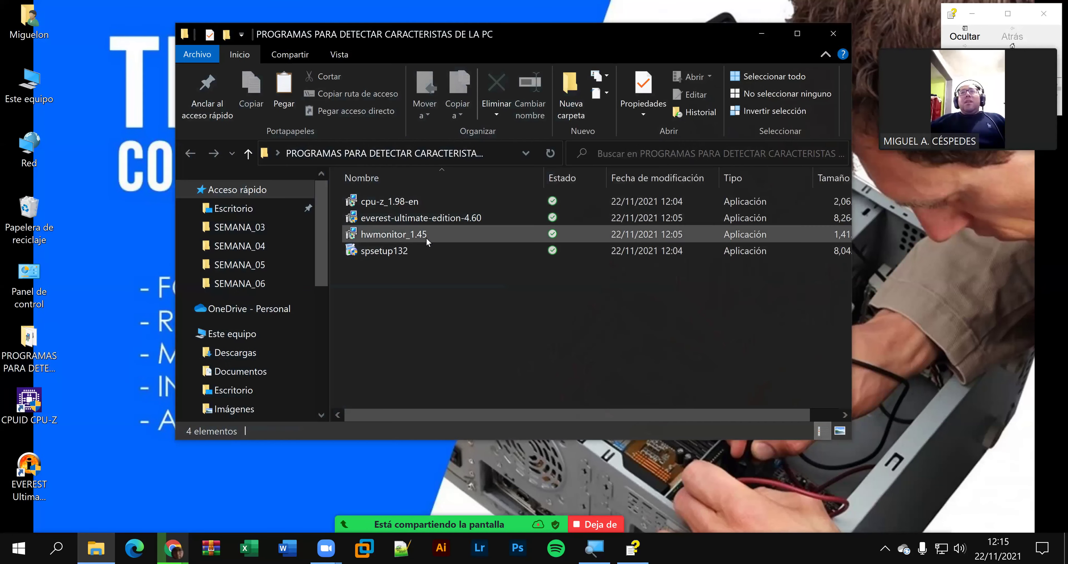
double_click(426, 238)
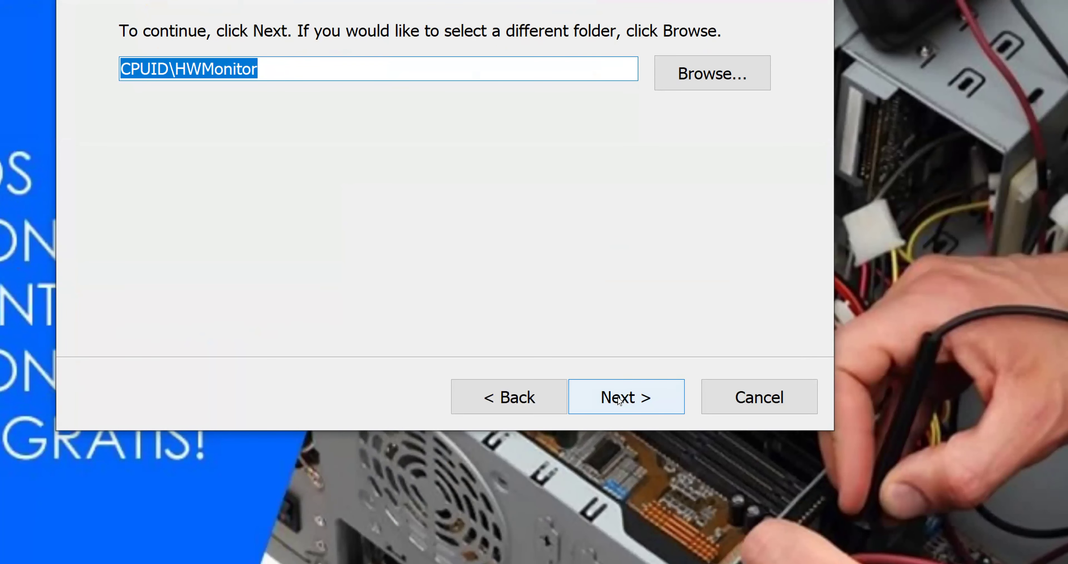
click(618, 399)
click(622, 397)
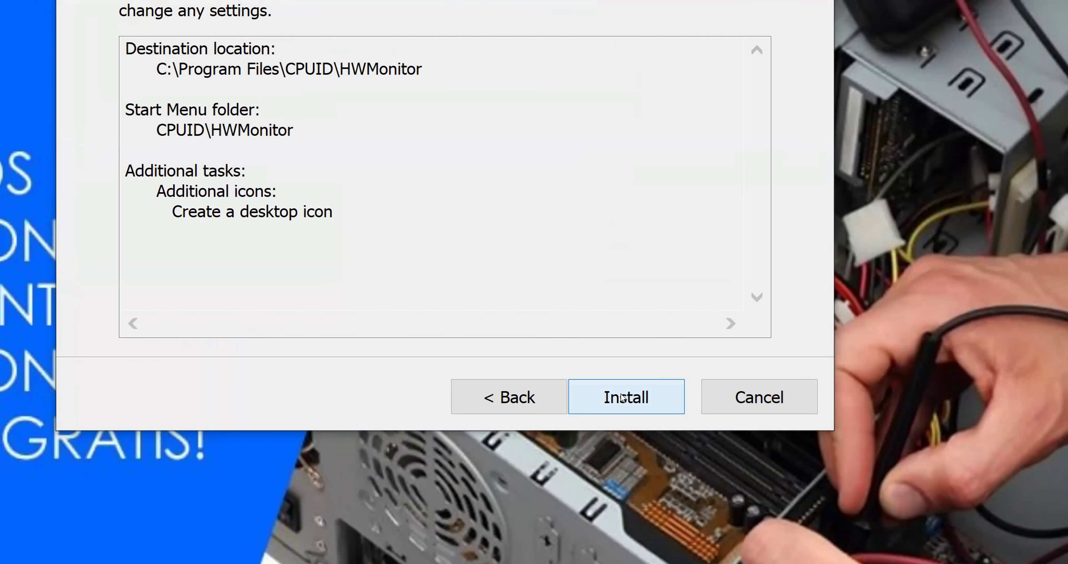
click(622, 397)
click(622, 397)
click(993, 146)
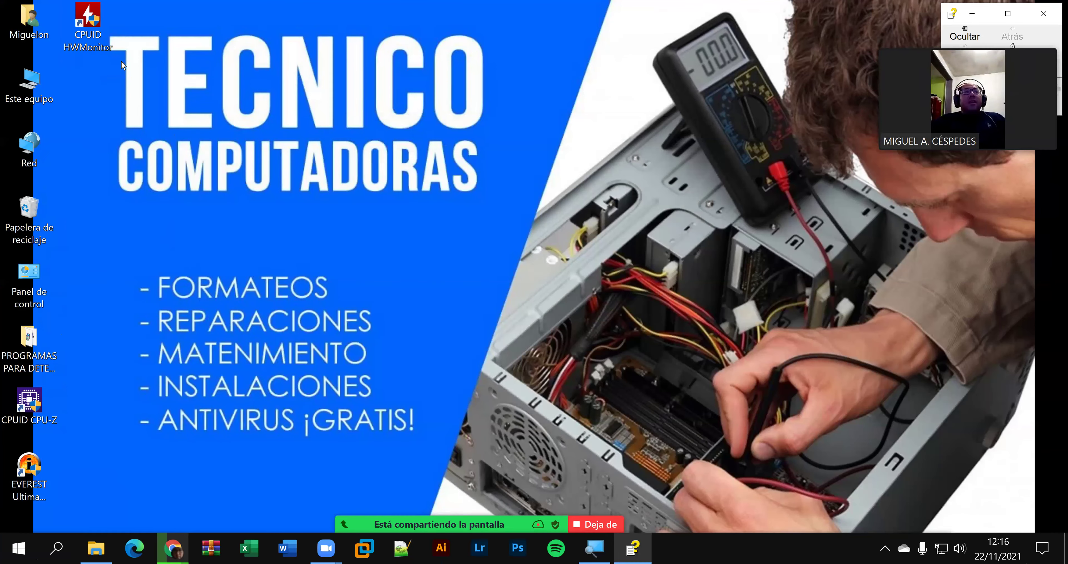
- Launch HWMonitor from its new desktop shortcut and maximize the sensor window
click(97, 36)
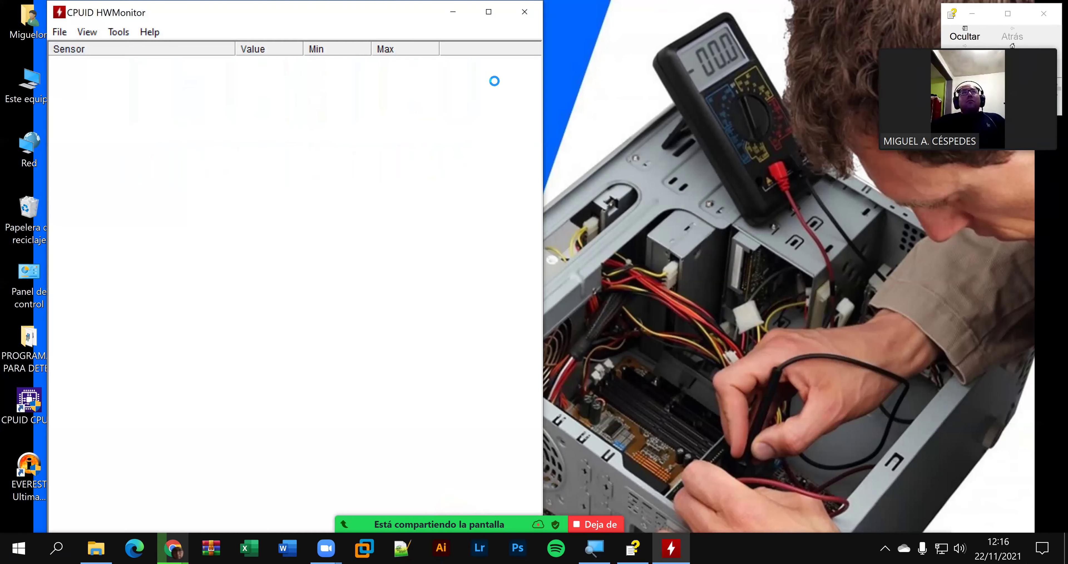
scroll(454, 191, down, 16)
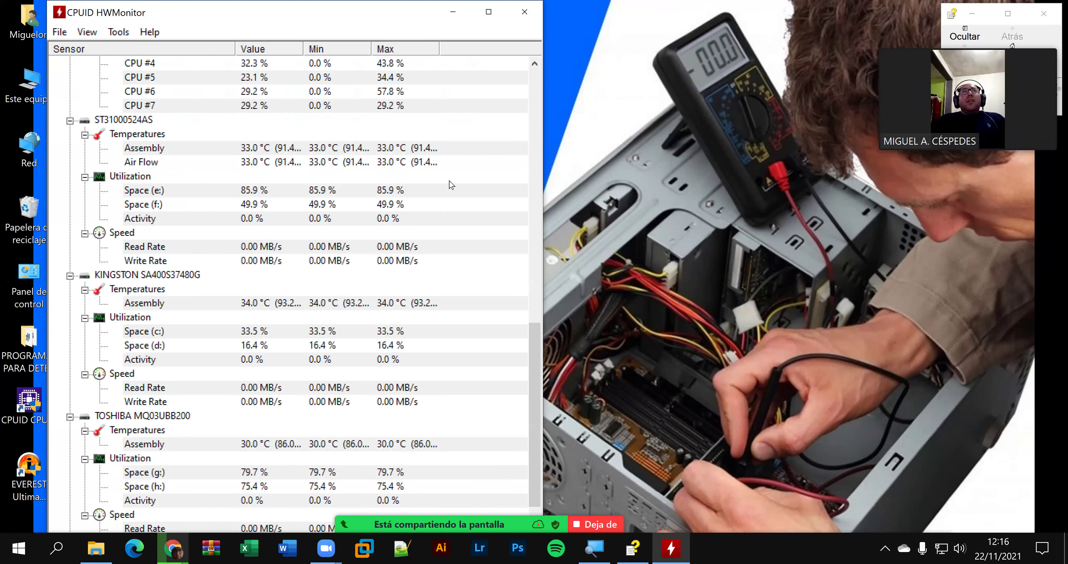
scroll(439, 231, up, 3)
scroll(438, 231, up, 12)
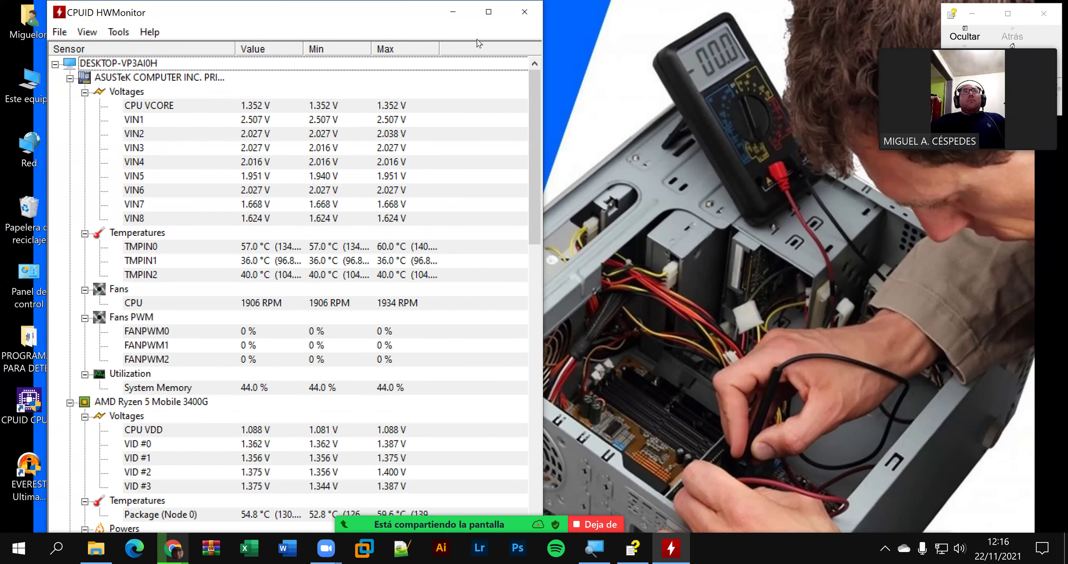
click(488, 12)
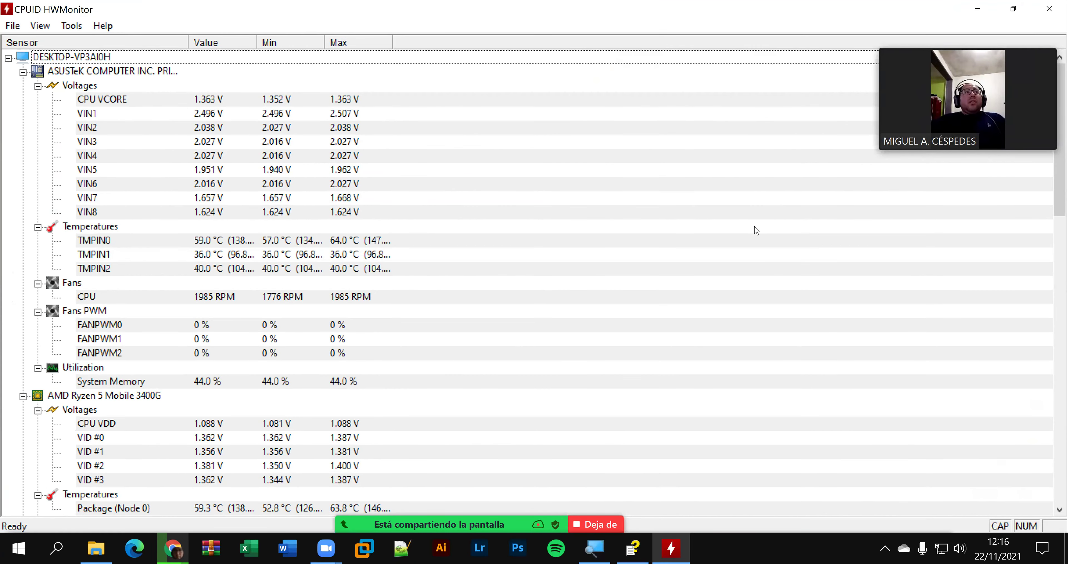
- Scroll through all sensor readings and back to the top, then close HWMonitor
scroll(760, 226, down, 4)
scroll(754, 234, down, 10)
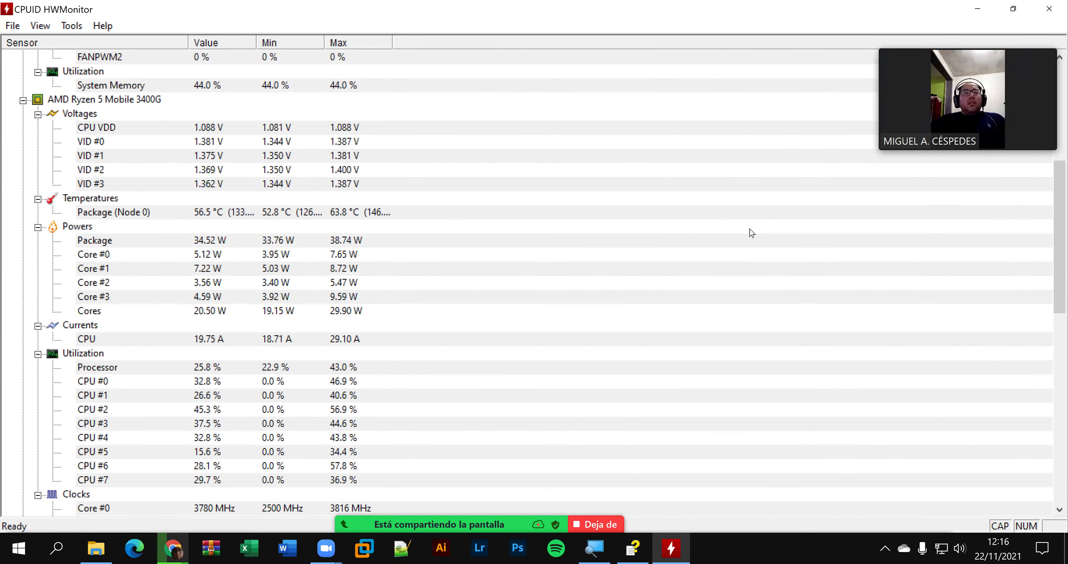
scroll(748, 240, down, 7)
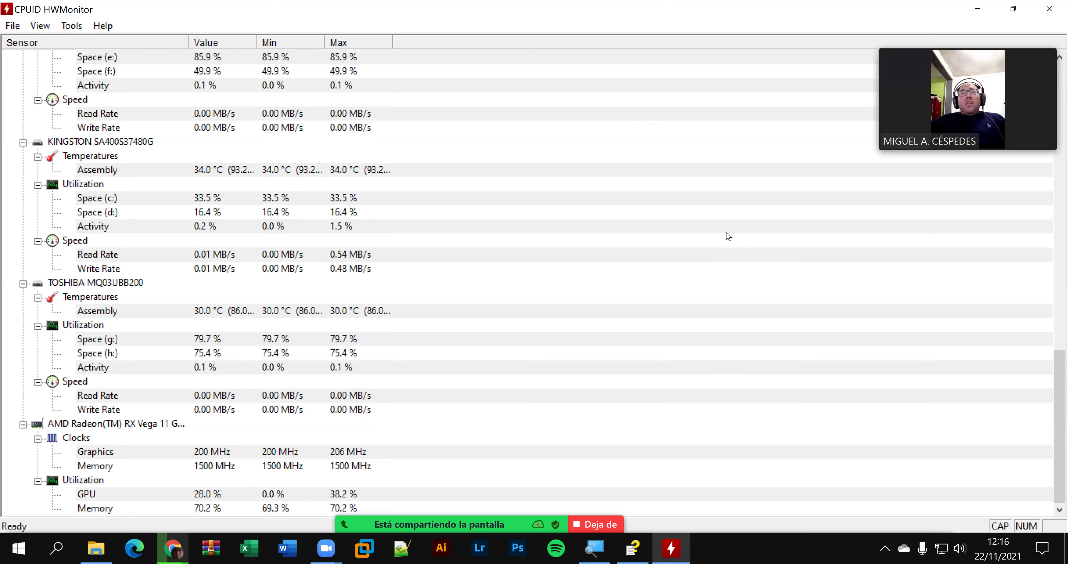
scroll(726, 236, up, 4)
scroll(723, 237, up, 4)
scroll(722, 238, up, 5)
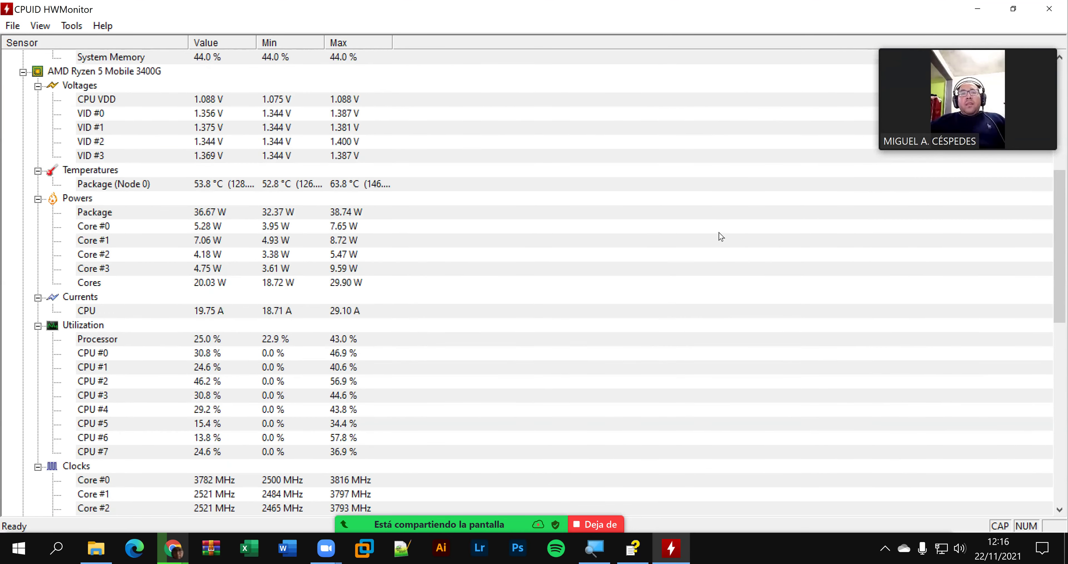
scroll(715, 237, up, 8)
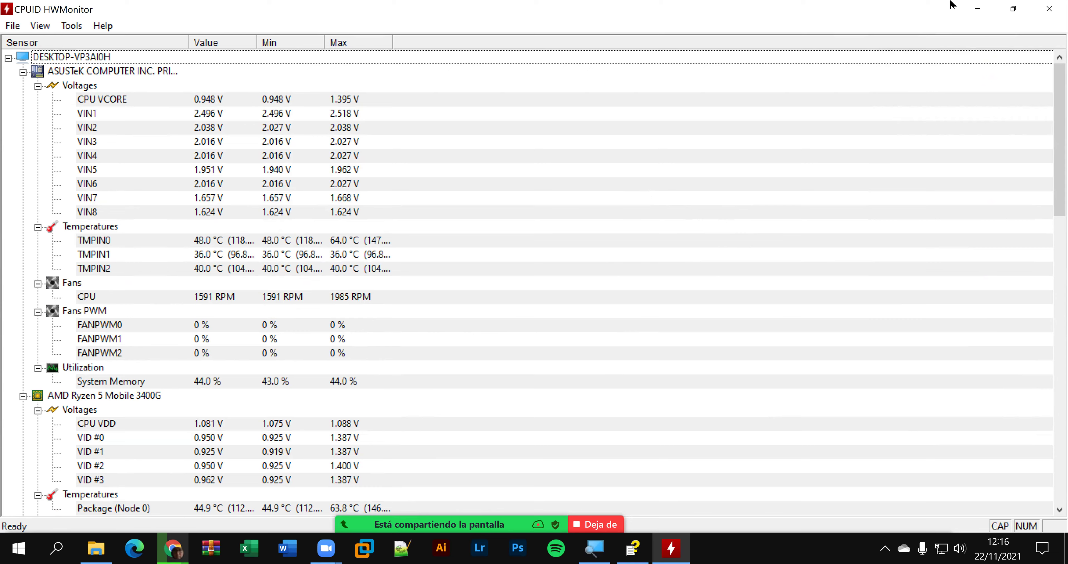
click(1051, 7)
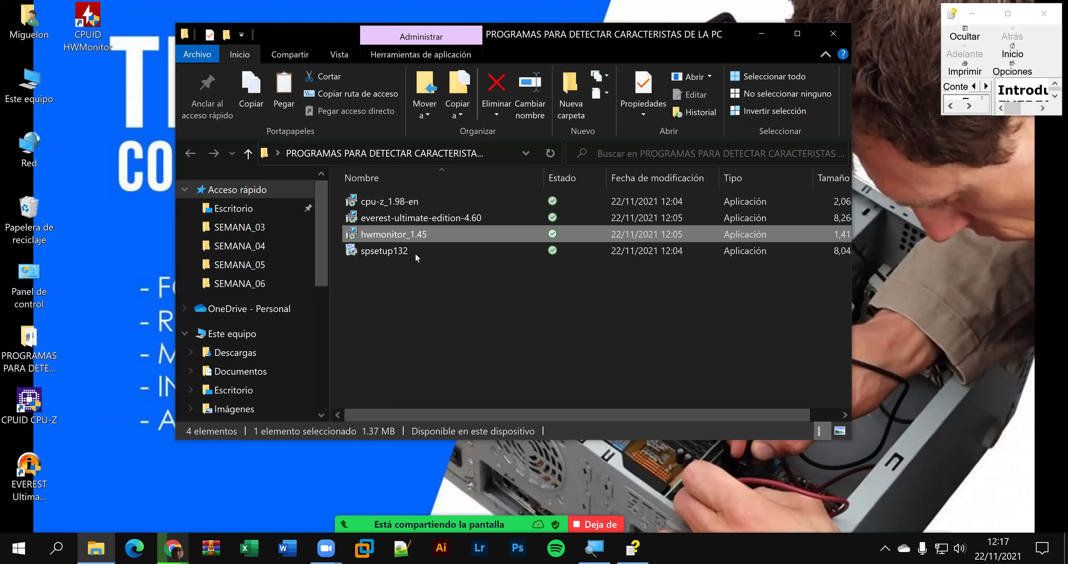
- Launch the spsetup132 installer and start the Speccy v1.32 installation
click(416, 254)
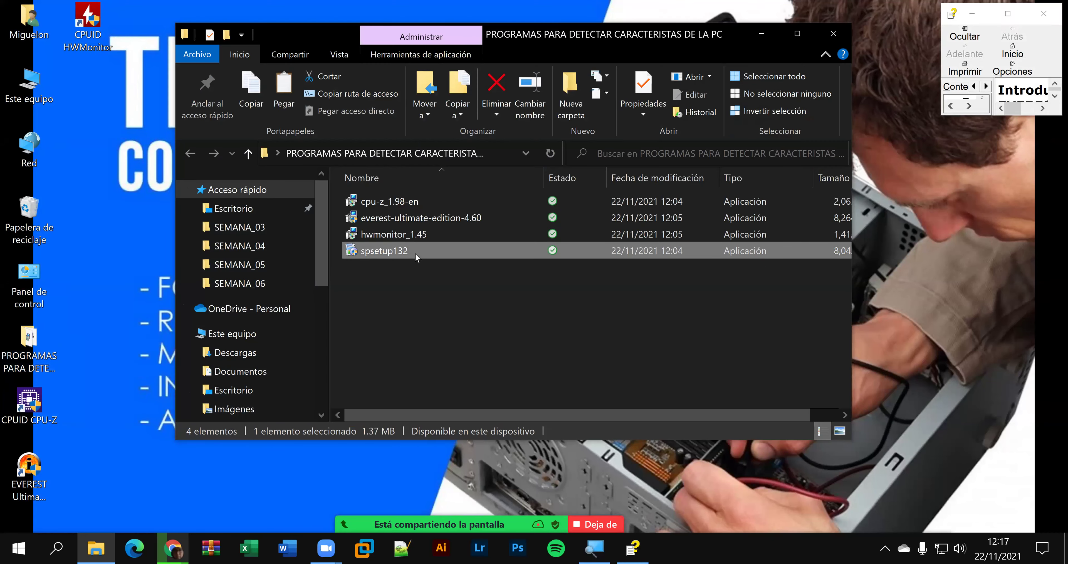
double_click(416, 254)
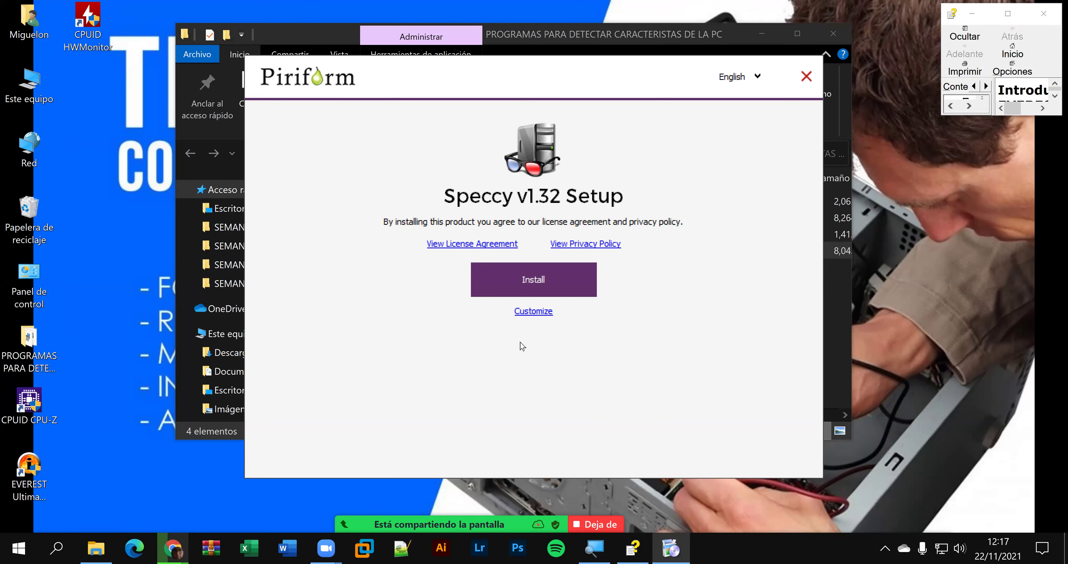
click(544, 282)
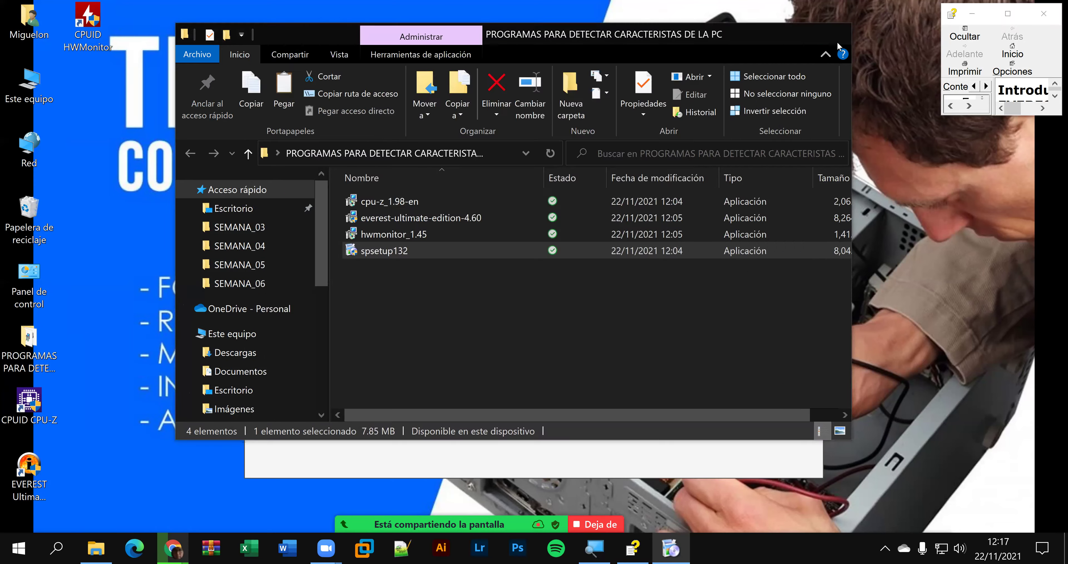
- Close the leftover folder and help windows, then run Speccy
click(835, 36)
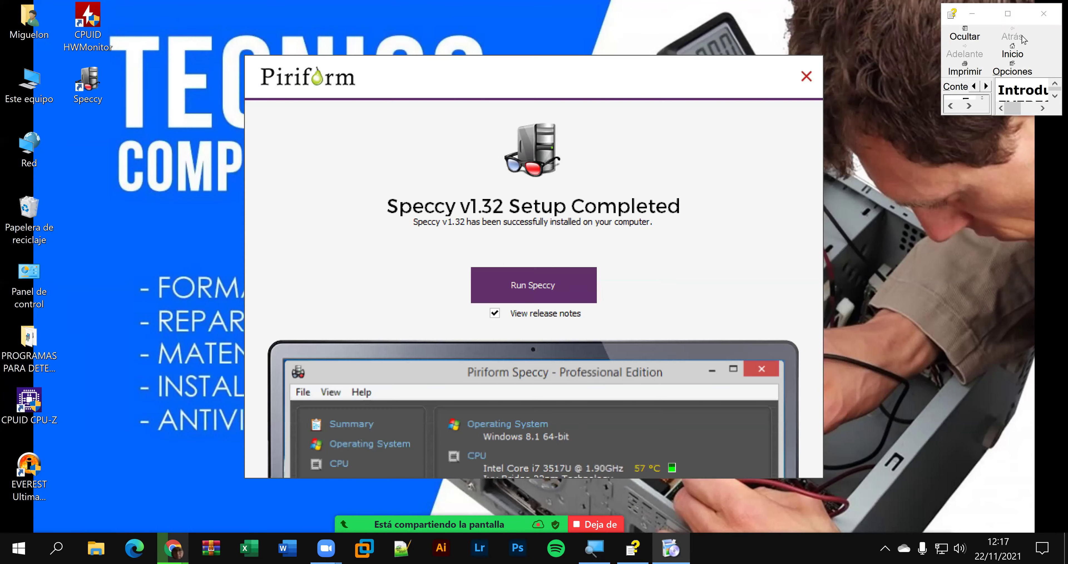
click(1041, 15)
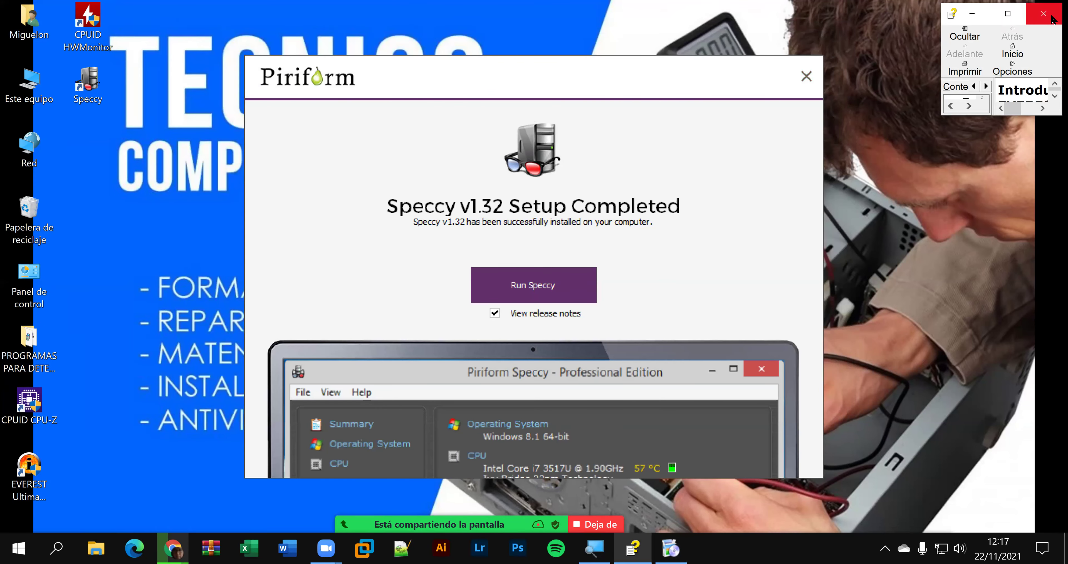
click(1052, 18)
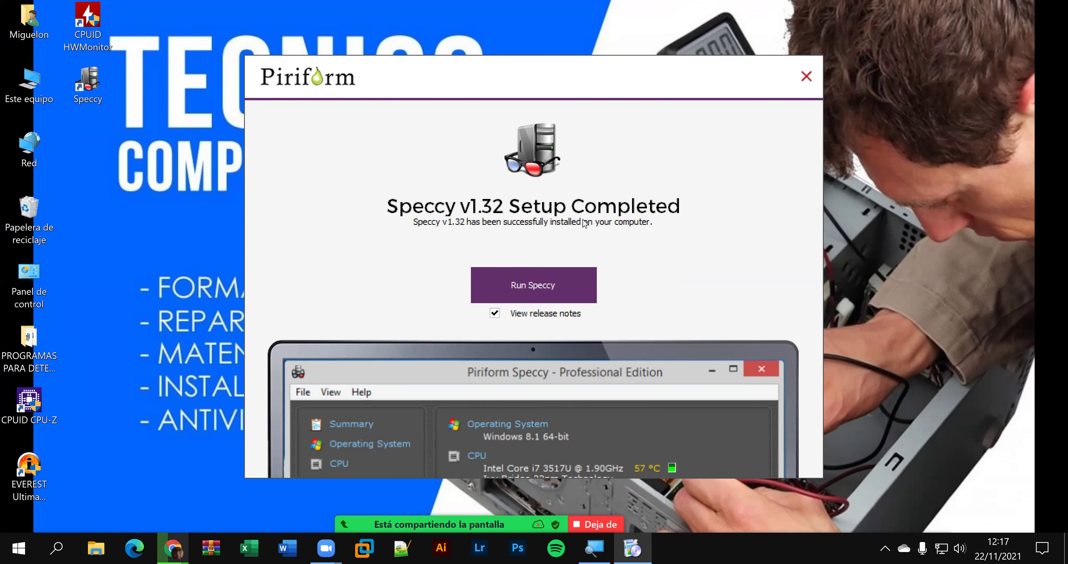
click(532, 286)
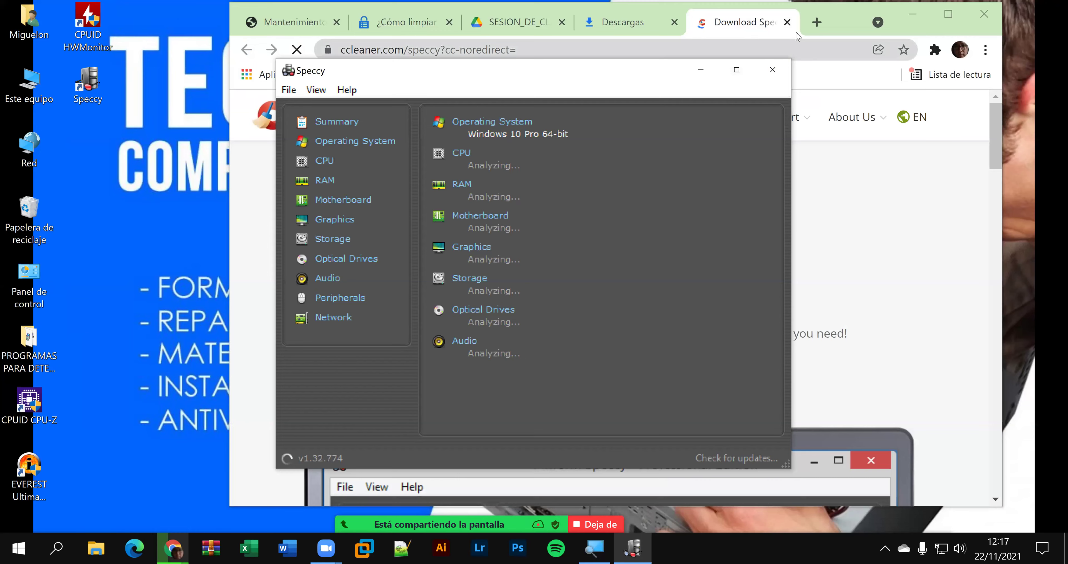
- Close Chrome's Download Speccy tab, minimize Chrome, and maximize the Speccy window
click(788, 22)
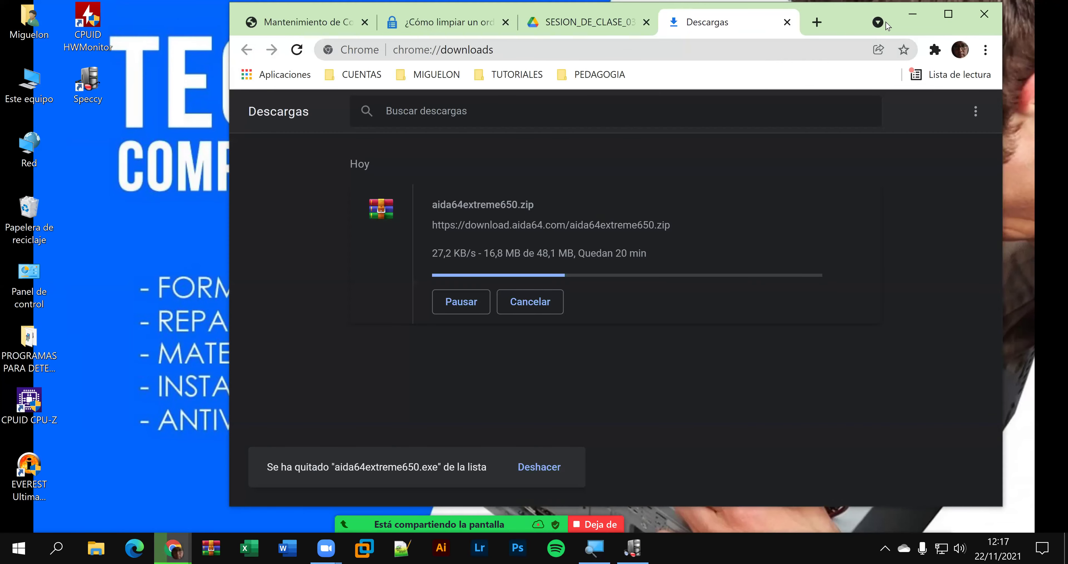
key(super+Down)
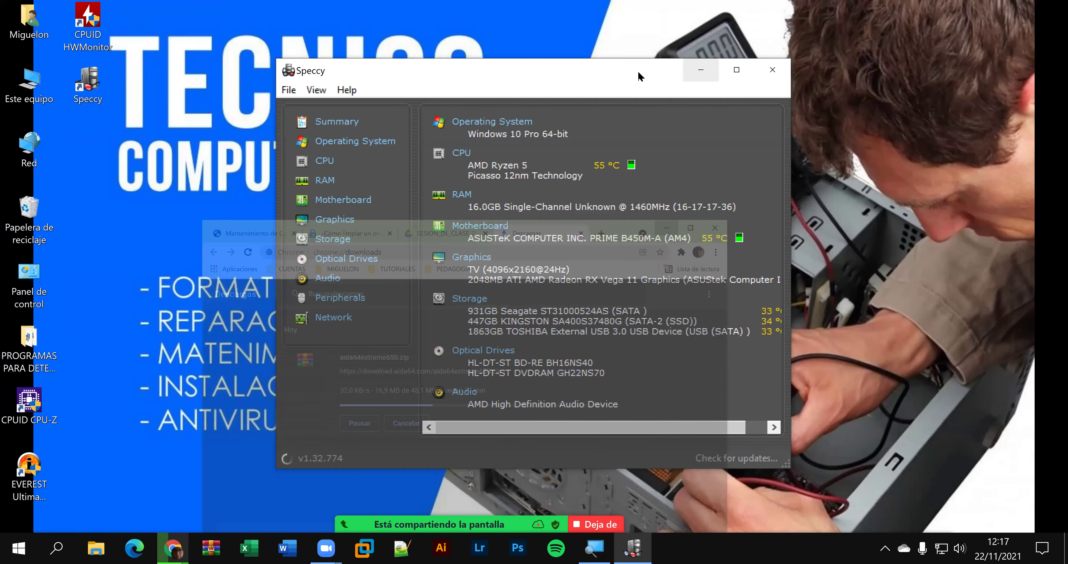
double_click(639, 74)
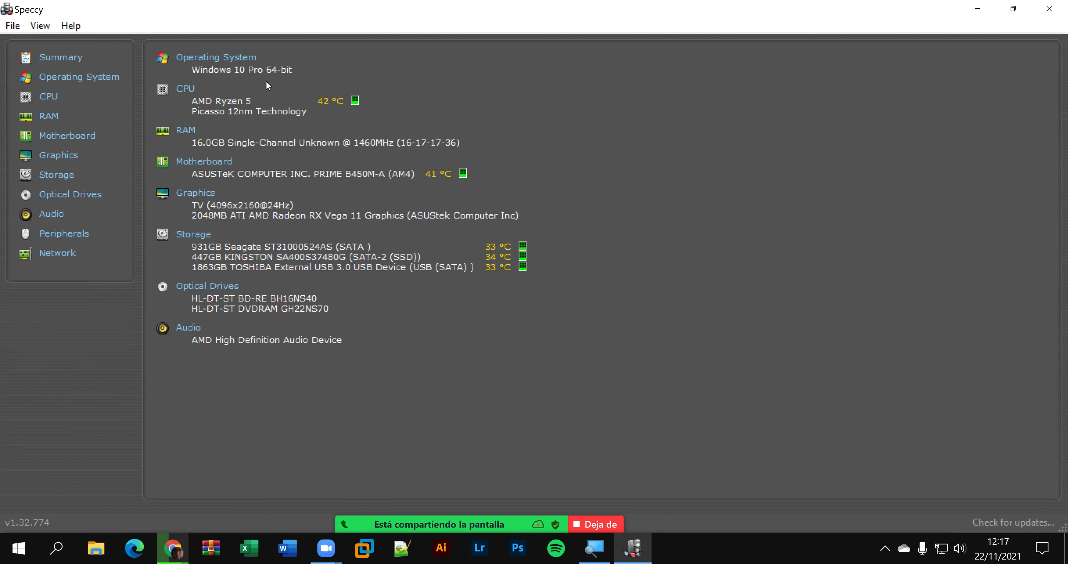
- Browse Speccy's Operating System, CPU, RAM, Motherboard and Graphics pages
click(106, 86)
scroll(605, 273, down, 4)
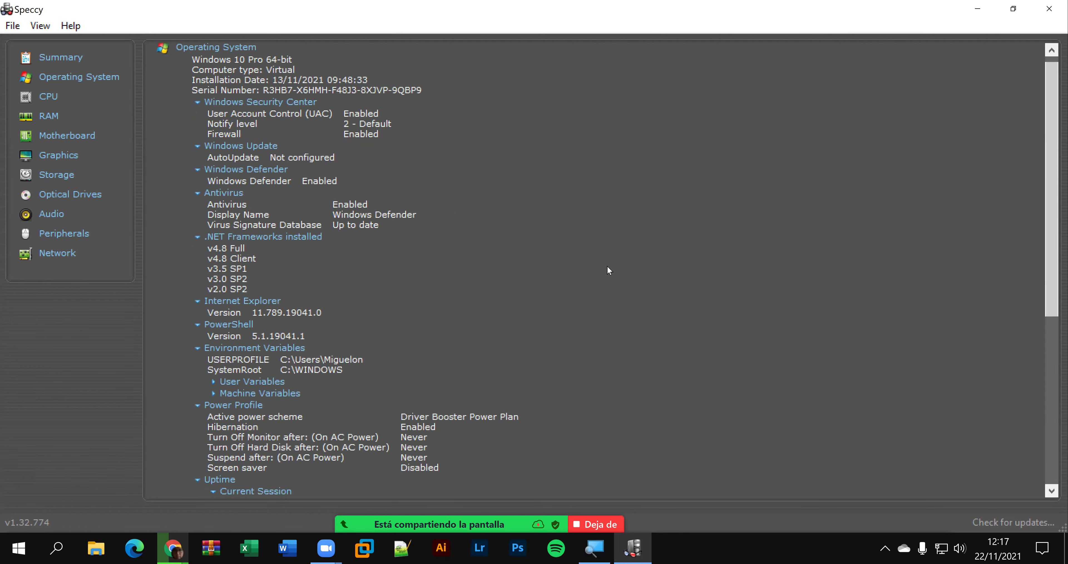
scroll(604, 293, down, 5)
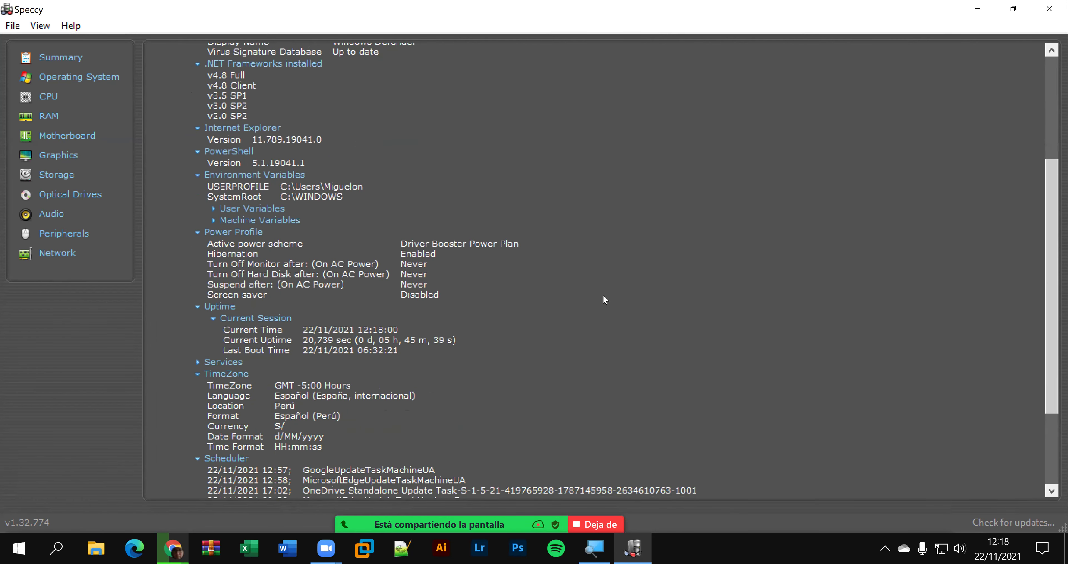
scroll(594, 323, down, 1)
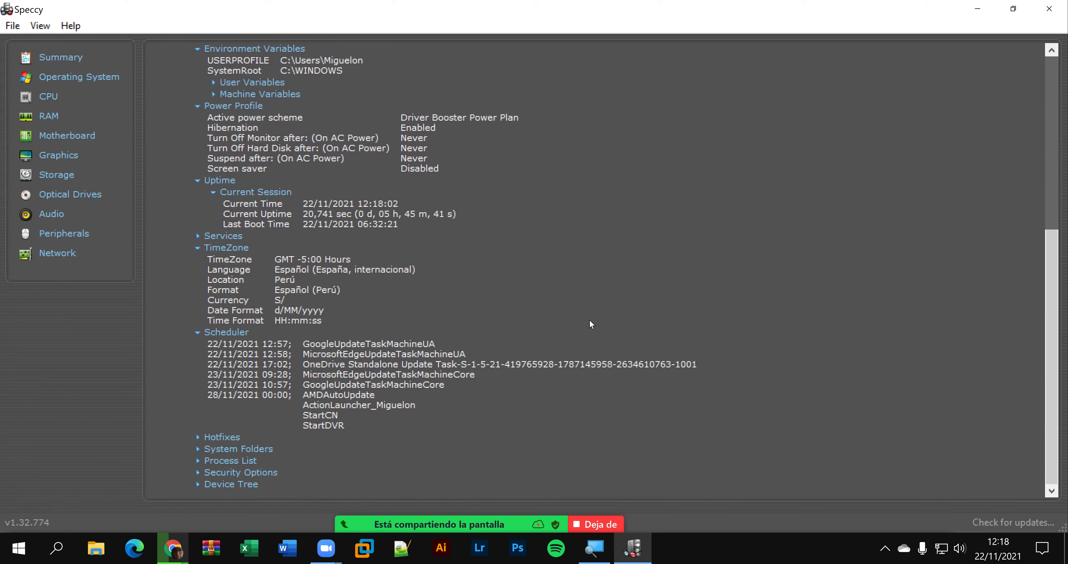
click(49, 99)
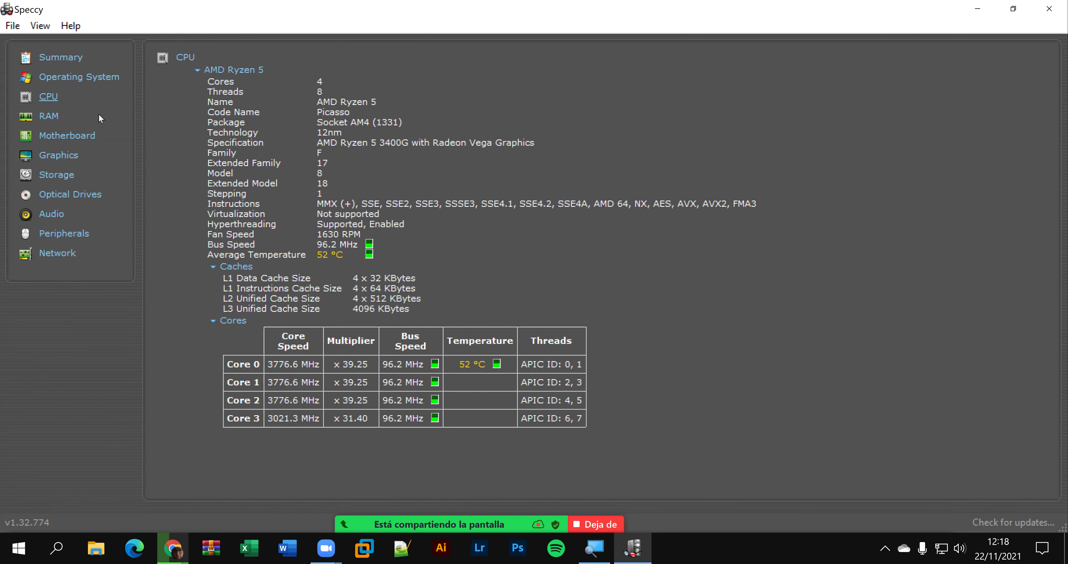
click(66, 120)
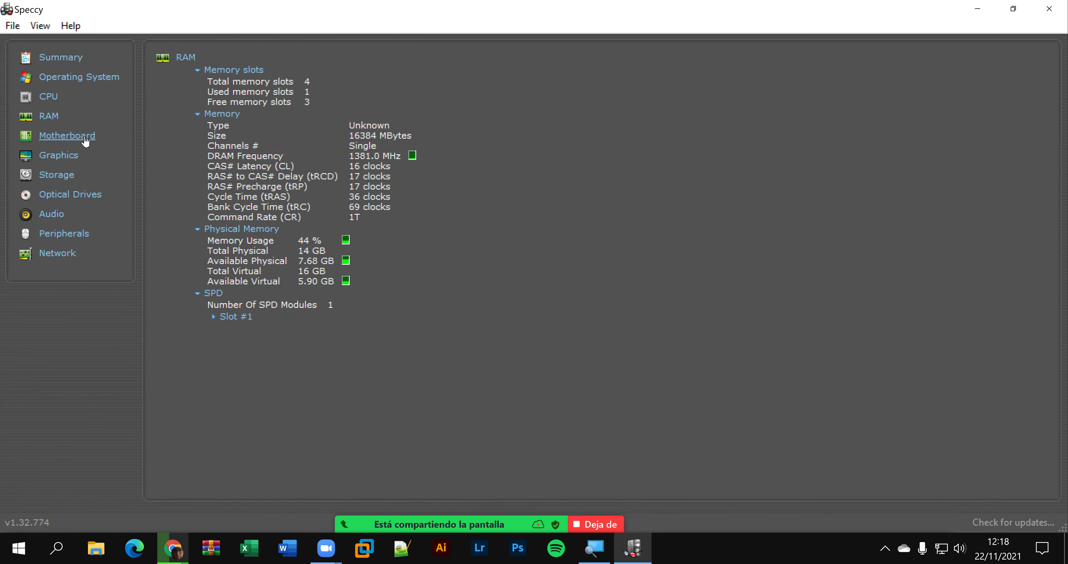
click(85, 142)
click(73, 159)
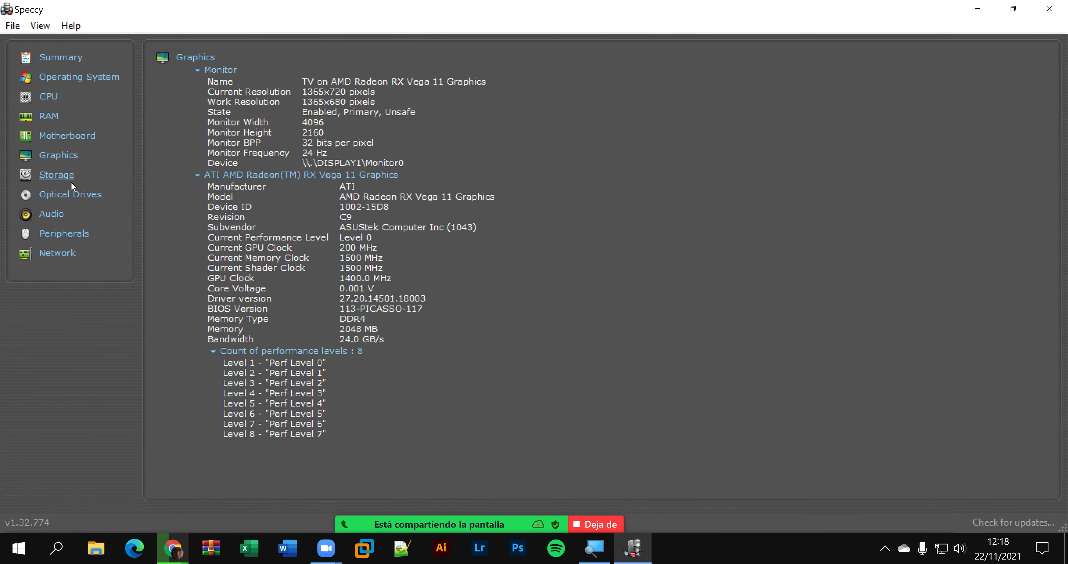
- View Storage, Optical Drives, Audio, Peripherals and Network, return to Summary, then close Speccy
click(72, 184)
click(70, 199)
click(62, 215)
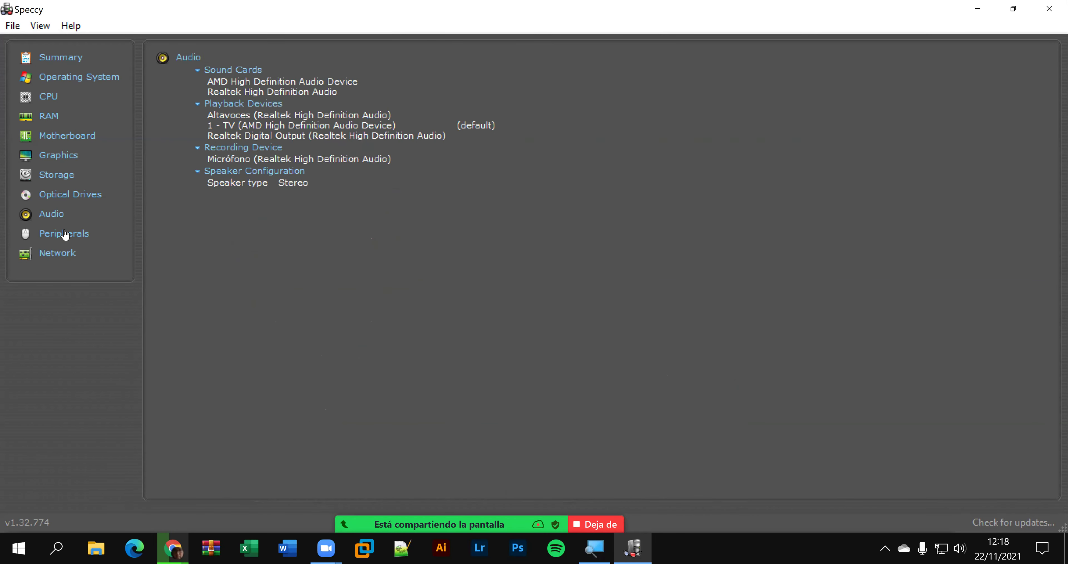
click(64, 236)
click(58, 255)
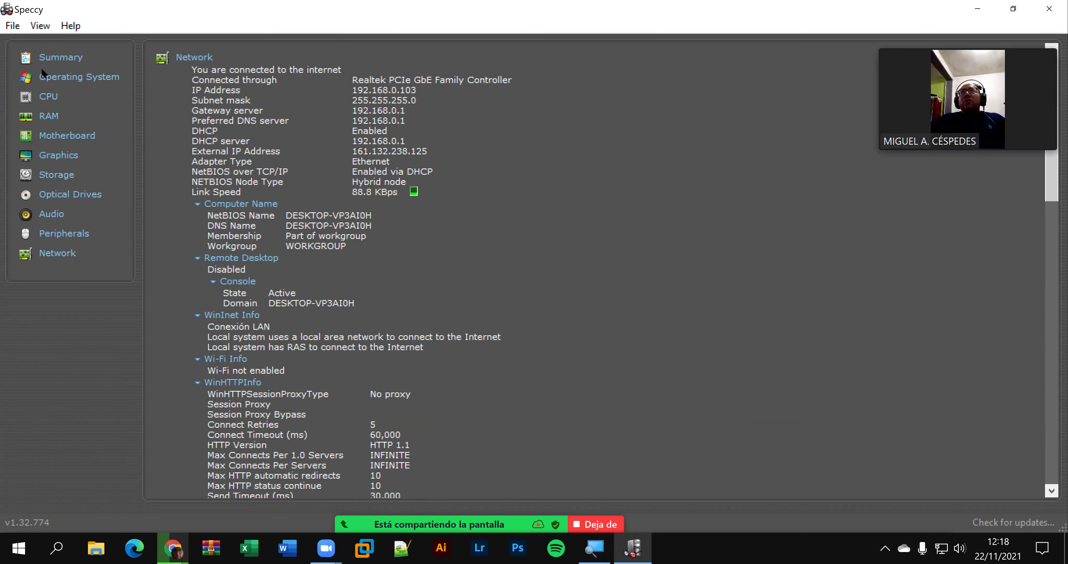
click(51, 60)
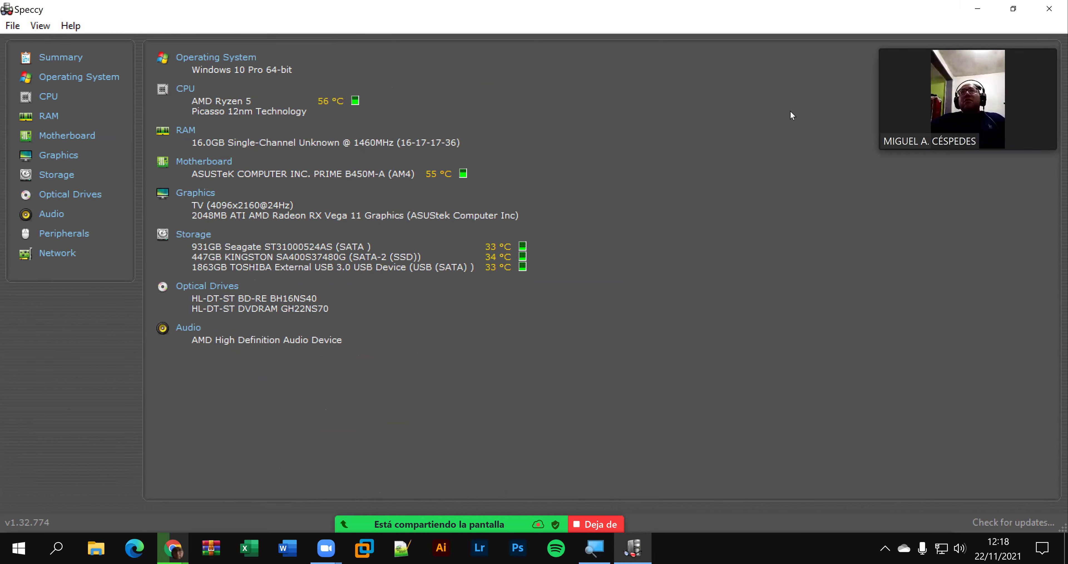
click(1051, 8)
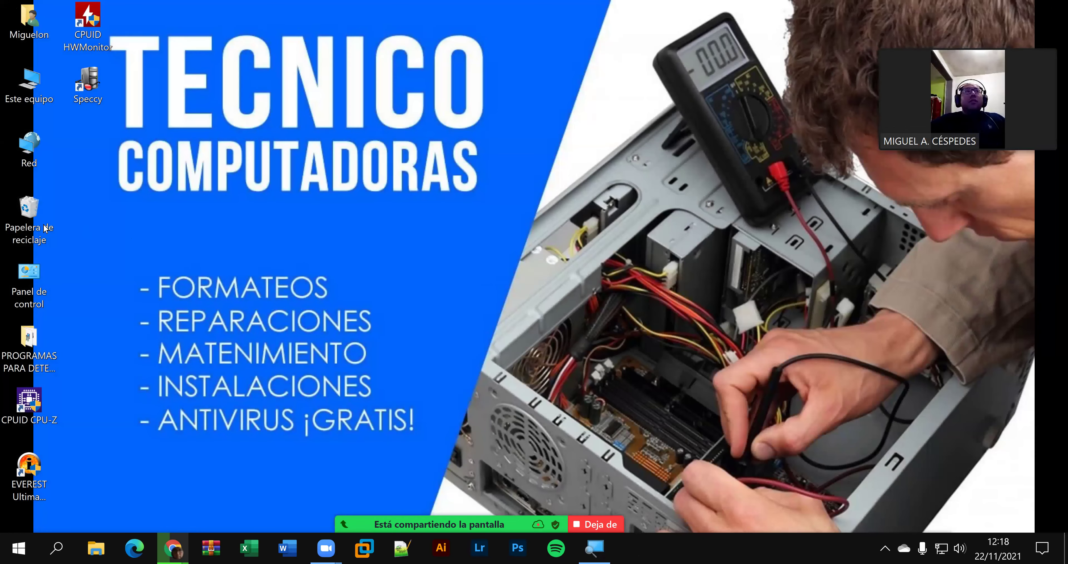
- Empty the Papelera de reciclaje and confirm deleting its 3 items
right_click(44, 209)
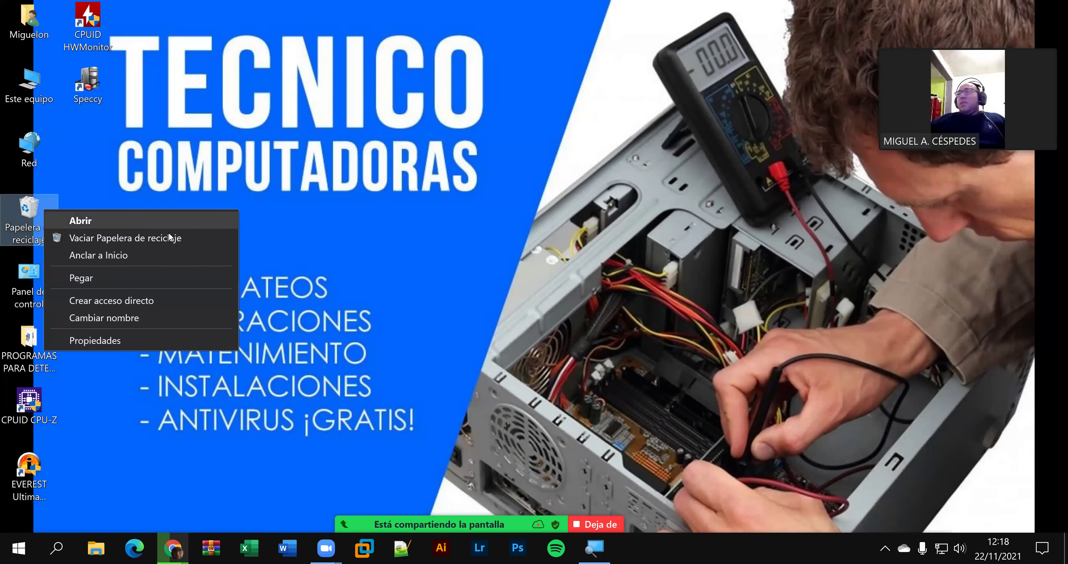
click(170, 238)
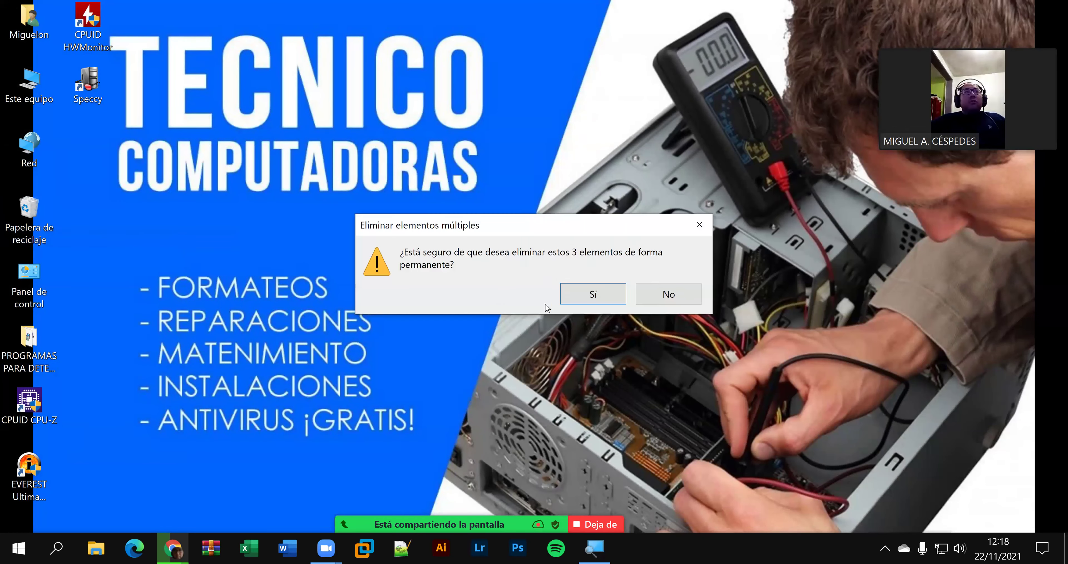
click(581, 294)
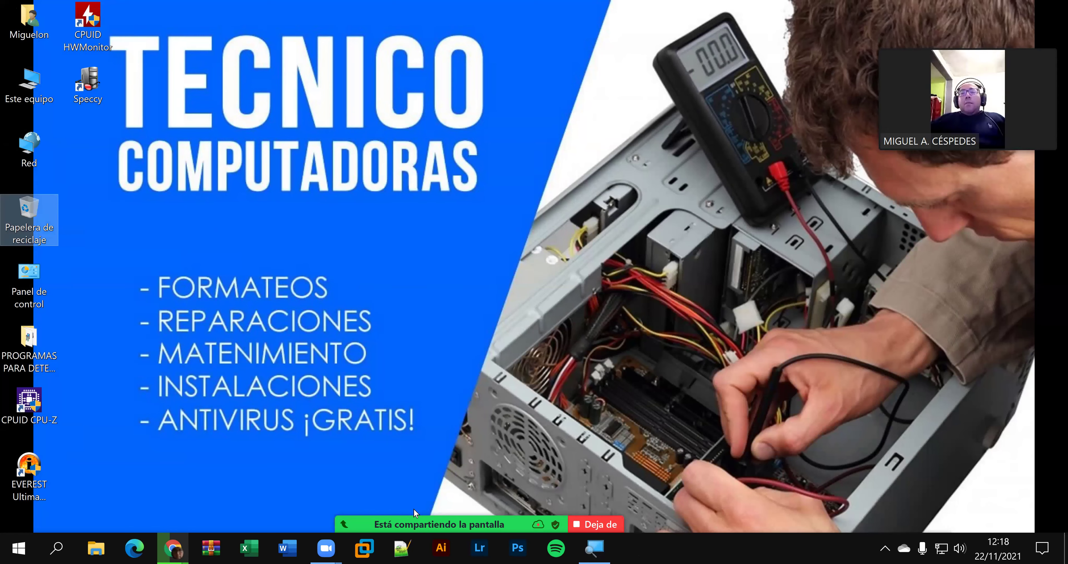
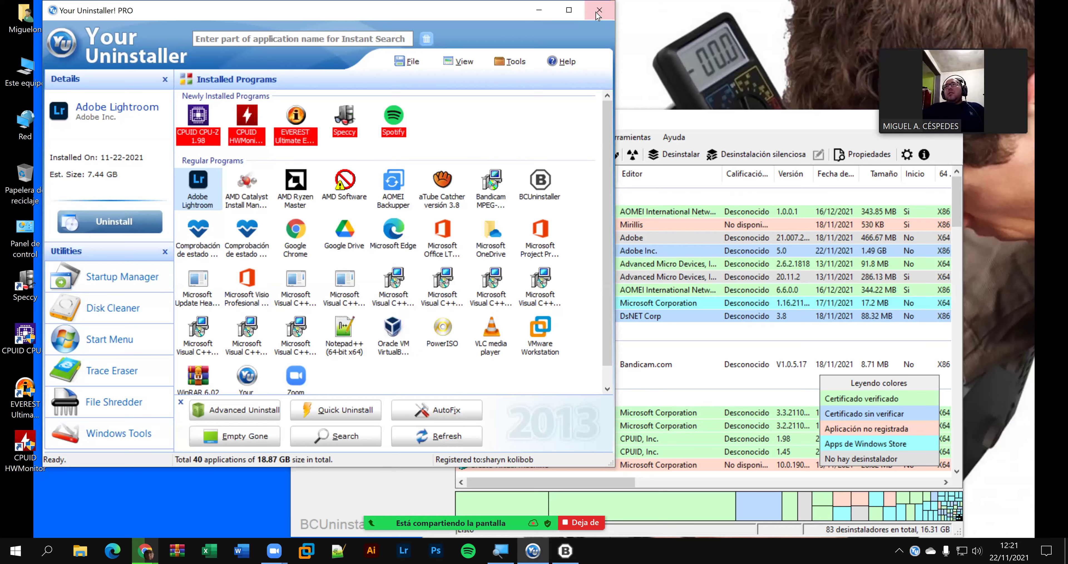
- Close Your Uninstaller, maximize Bulk Crap Uninstaller and sort the list by installation date
click(598, 15)
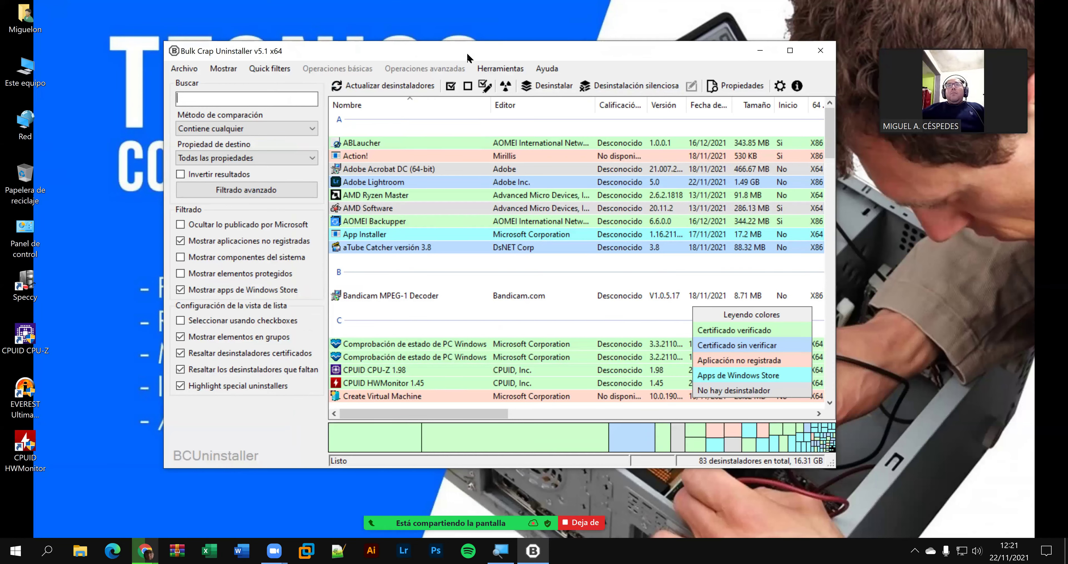
double_click(467, 56)
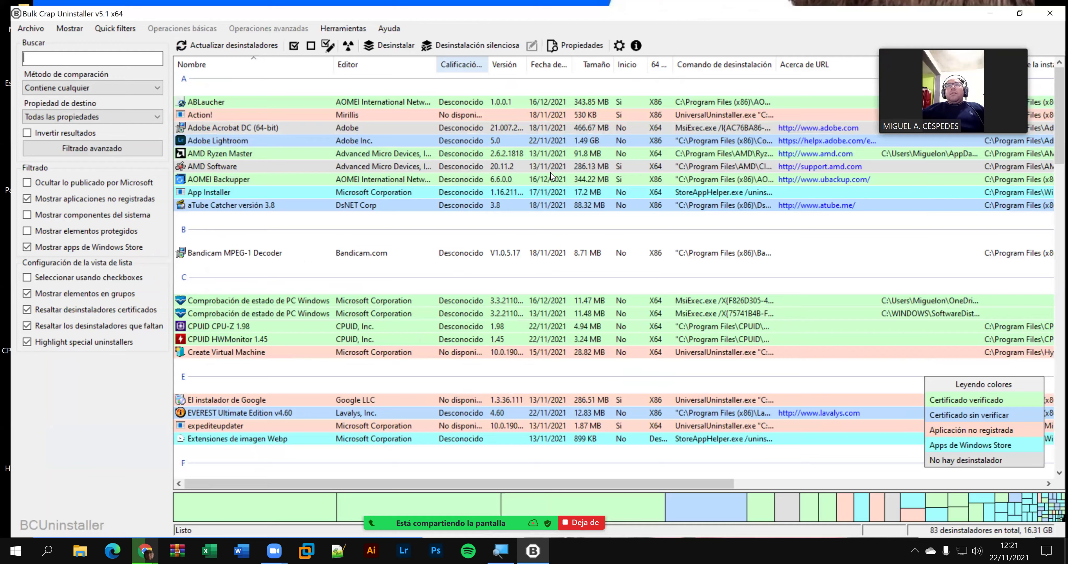
click(549, 59)
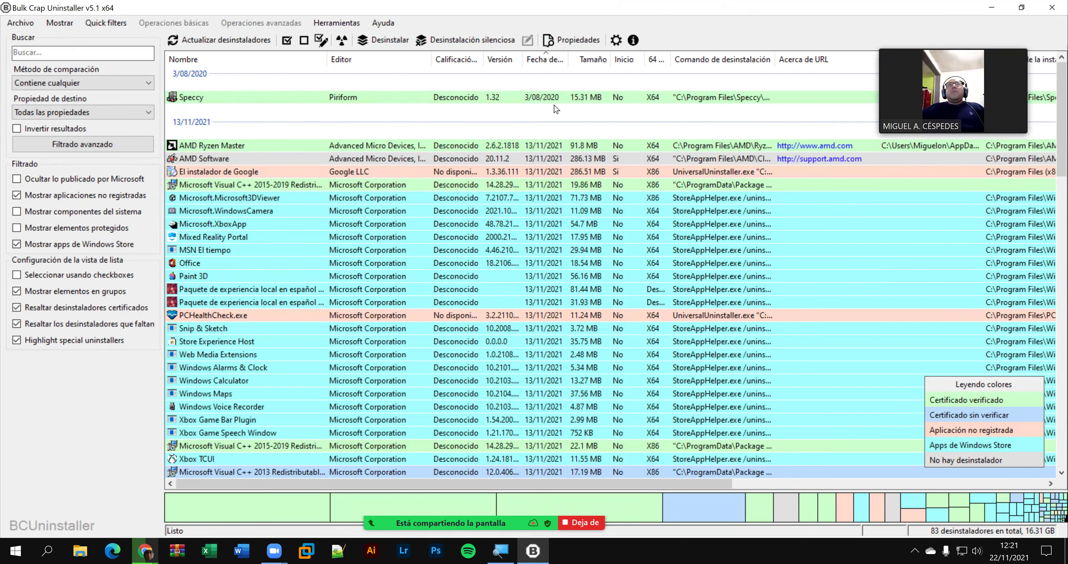
click(546, 60)
click(546, 60)
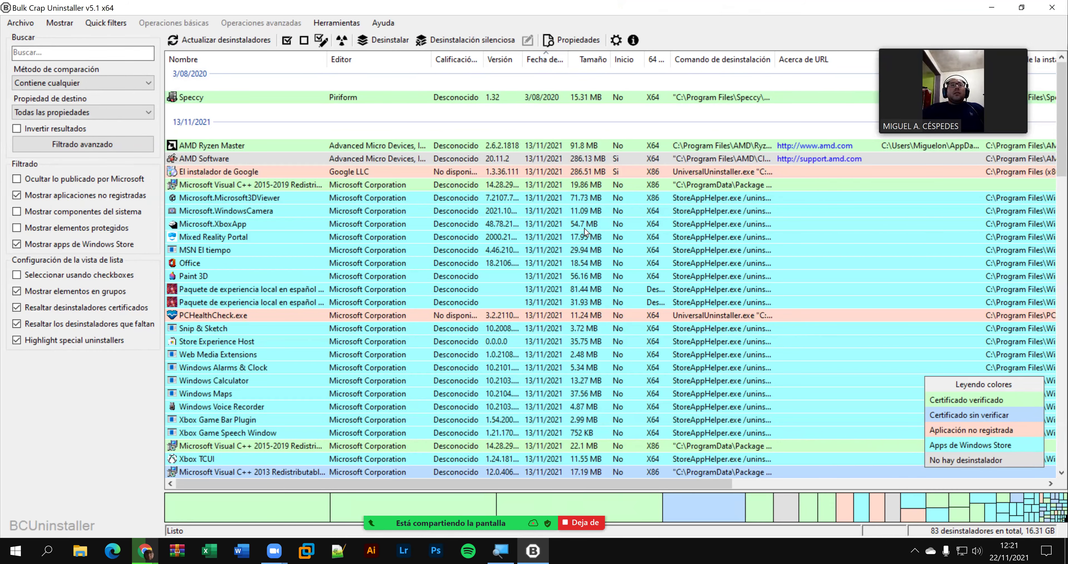
- Group the programs by startup status and widen the 64 bits column to its full name
scroll(586, 232, down, 1)
scroll(586, 234, down, 10)
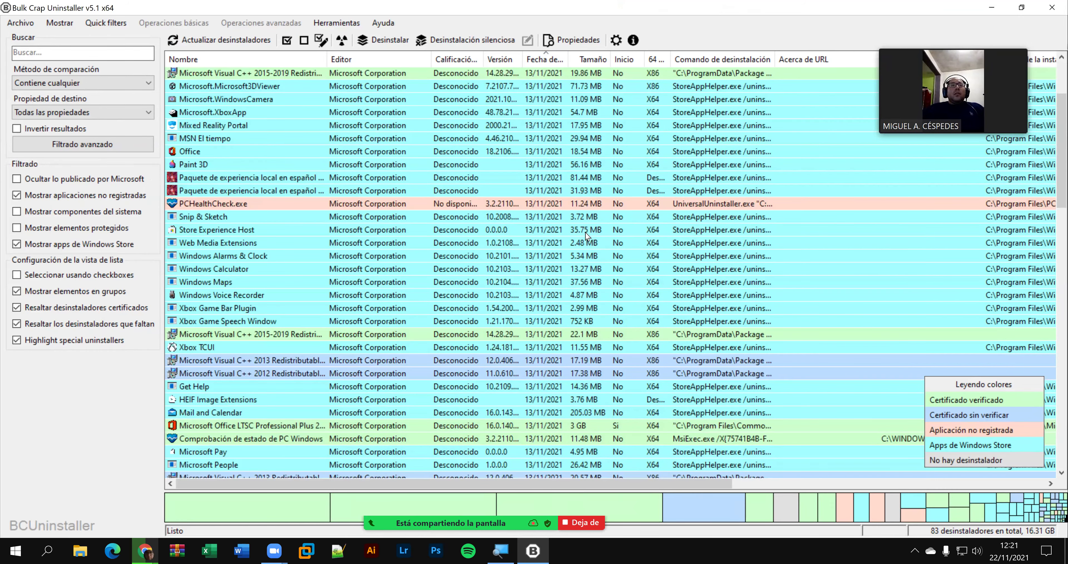
scroll(585, 234, down, 5)
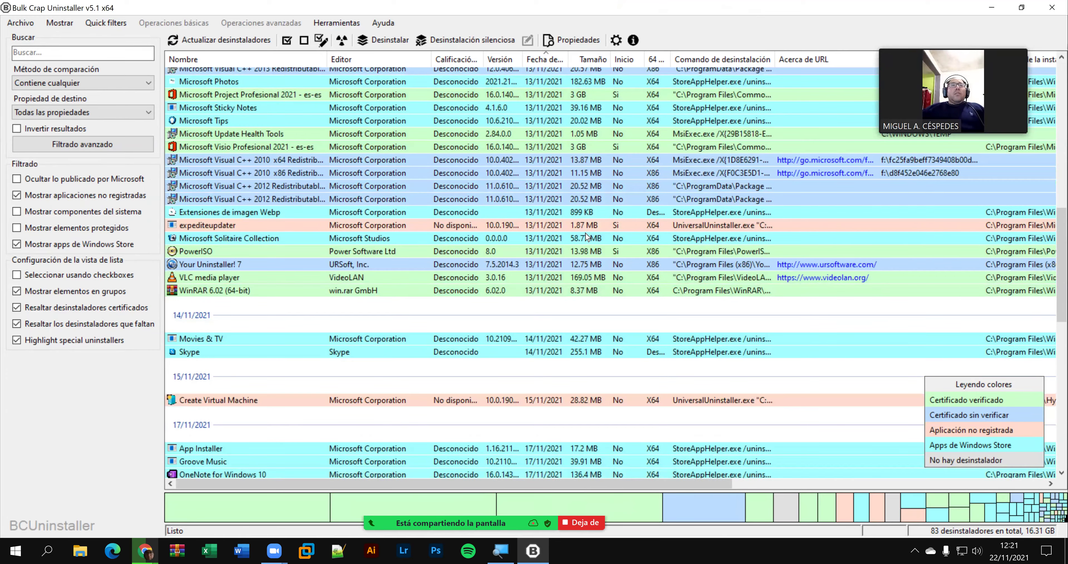
scroll(574, 190, down, 2)
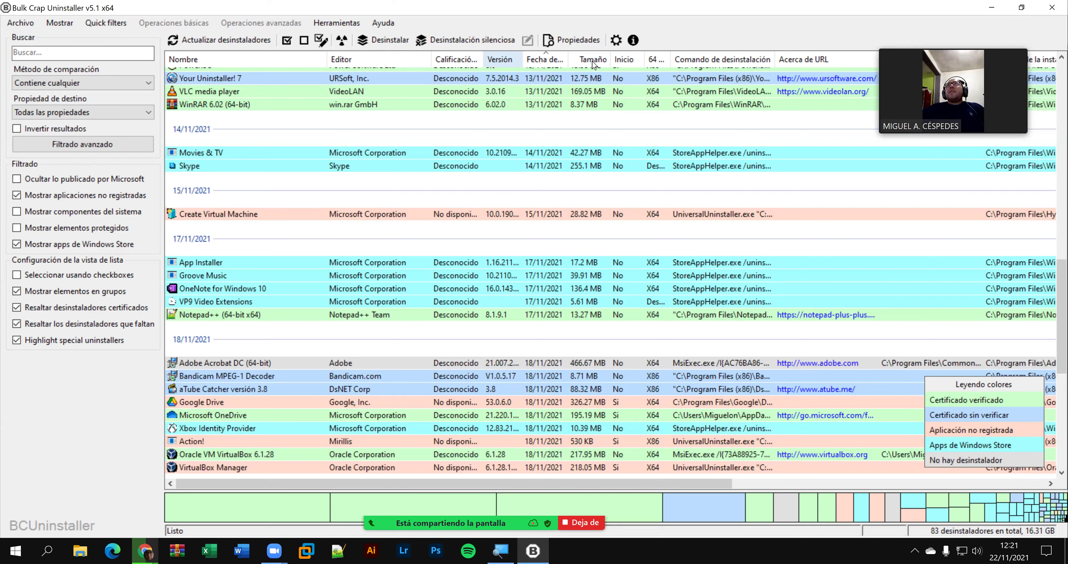
click(621, 62)
scroll(638, 208, up, 3)
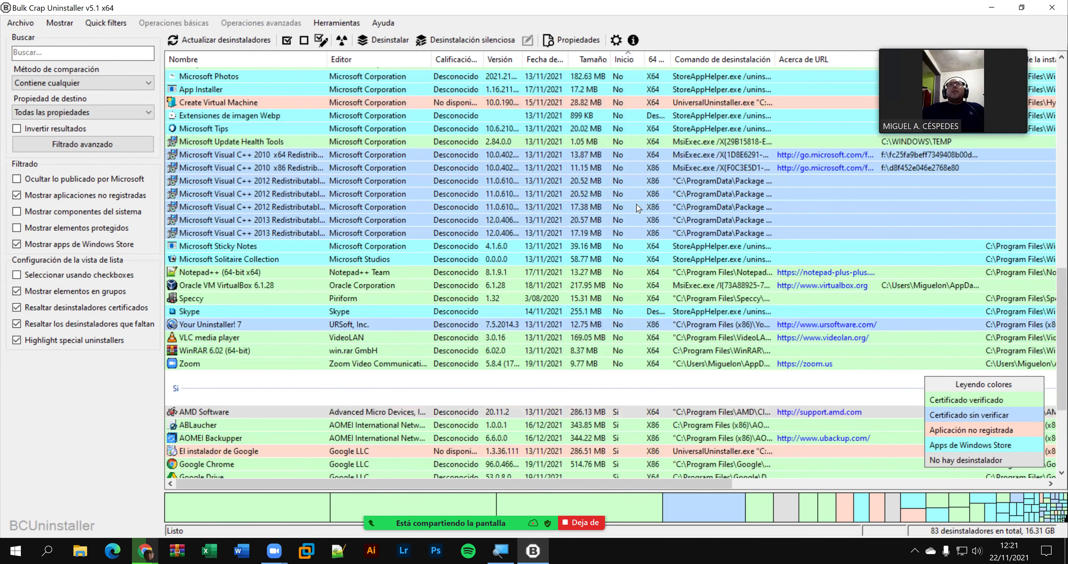
scroll(638, 208, up, 6)
scroll(629, 95, up, 10)
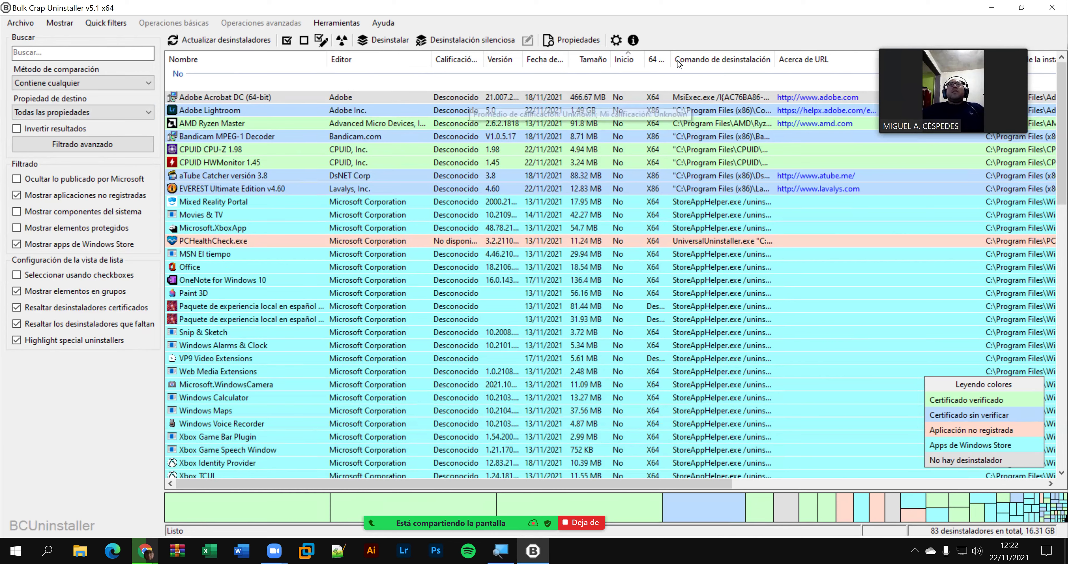
drag(690, 60, 714, 59)
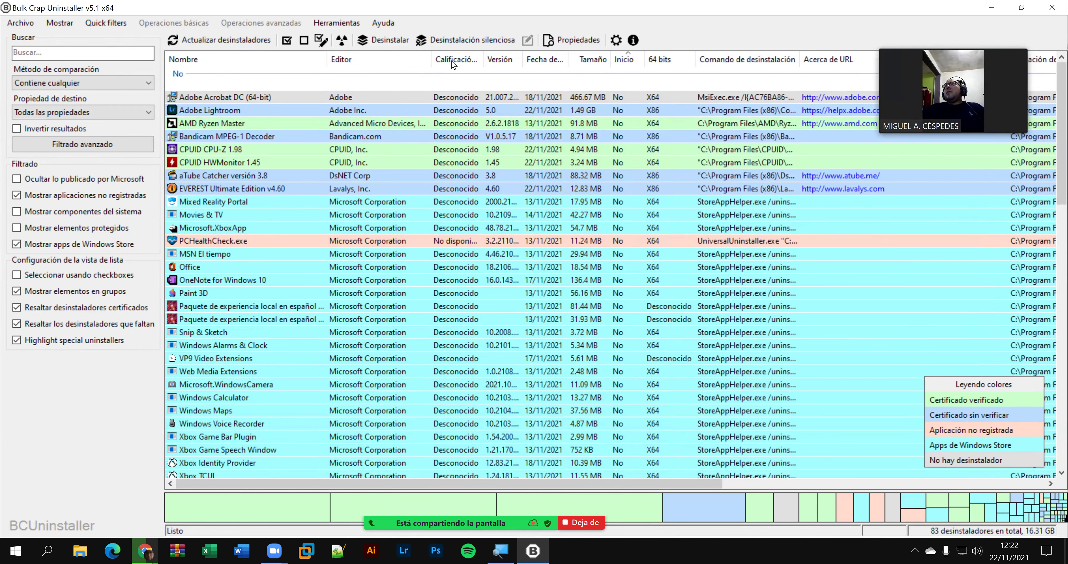
- Regroup the list by publisher, then by installation date, and select Speccy
click(346, 61)
click(347, 60)
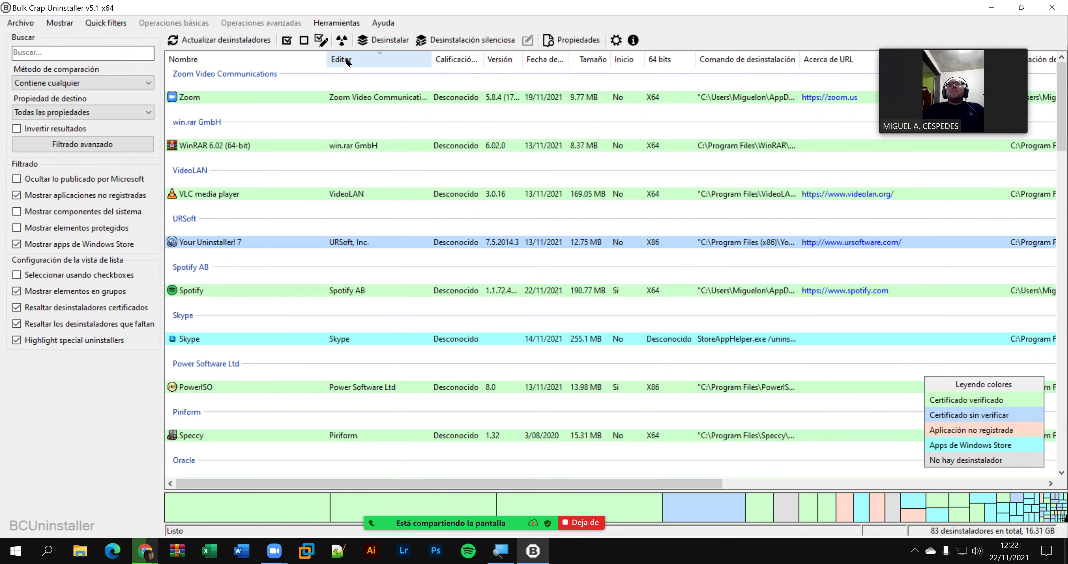
click(546, 62)
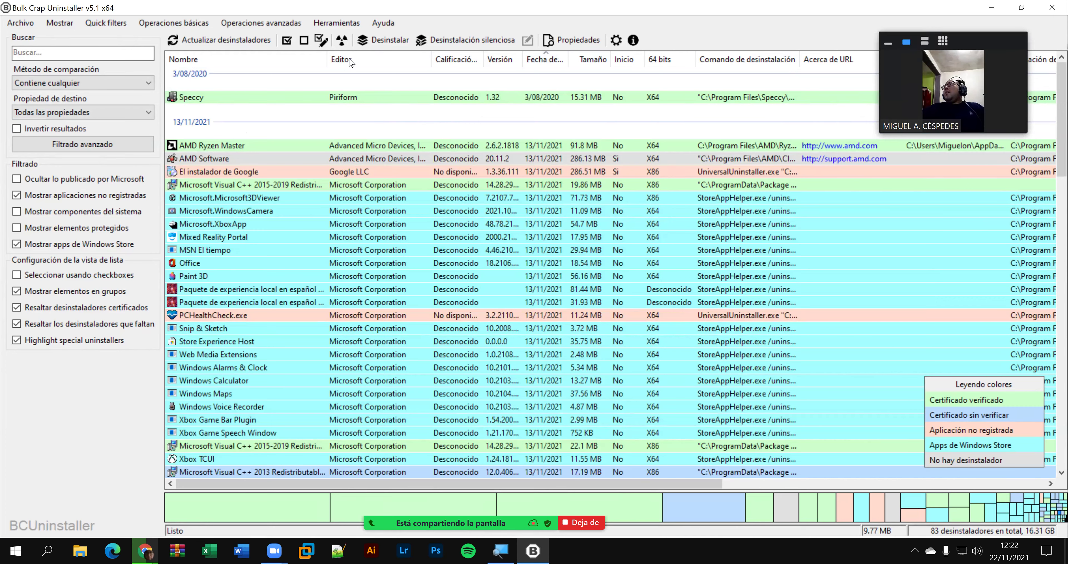
click(207, 78)
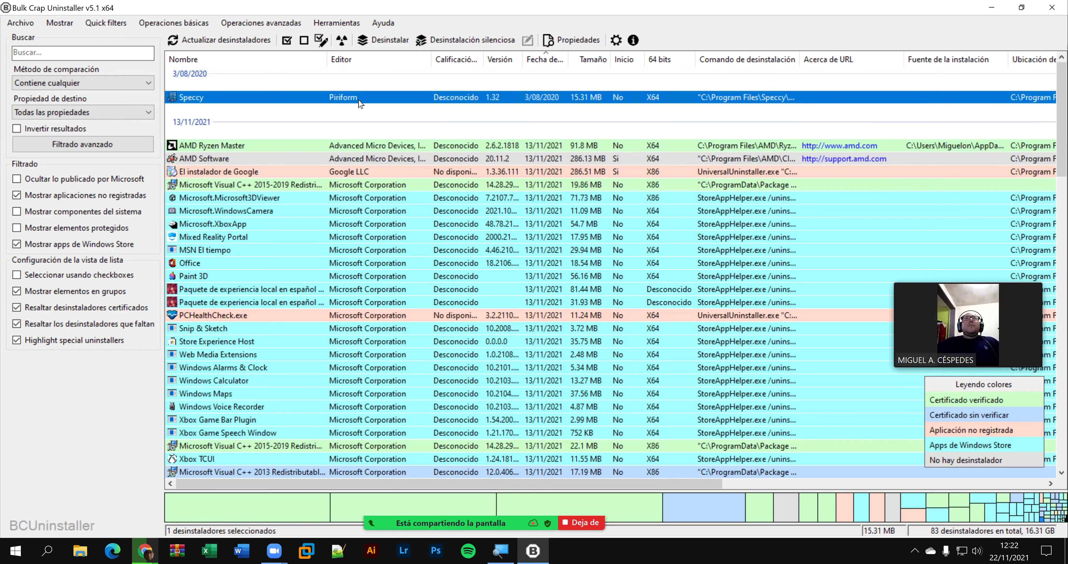
- Widen the Fecha de instalación column and sort it oldest first
drag(575, 60, 607, 63)
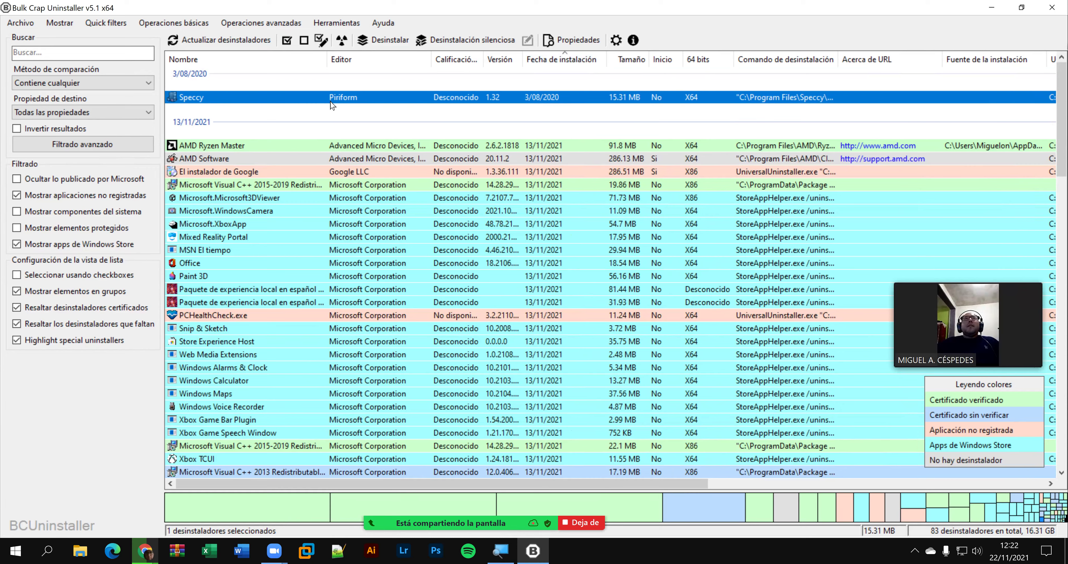
scroll(332, 106, down, 1)
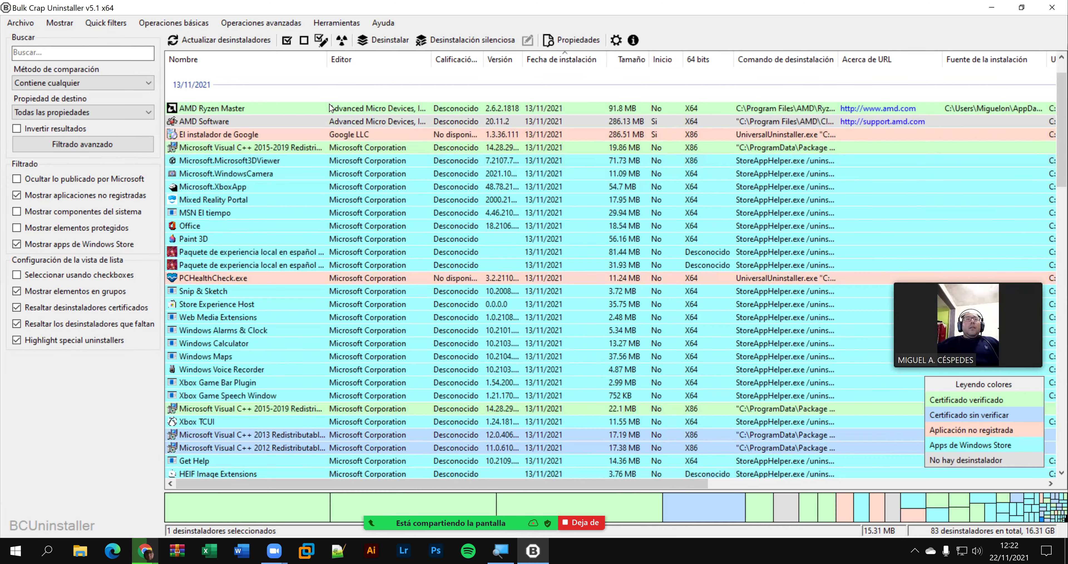
scroll(332, 105, down, 2)
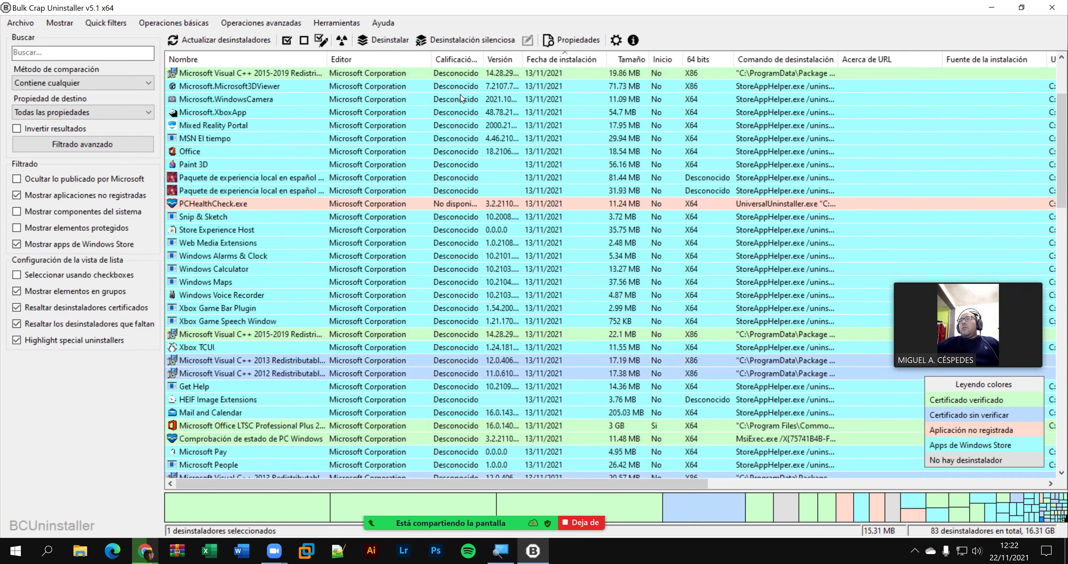
scroll(460, 94, up, 3)
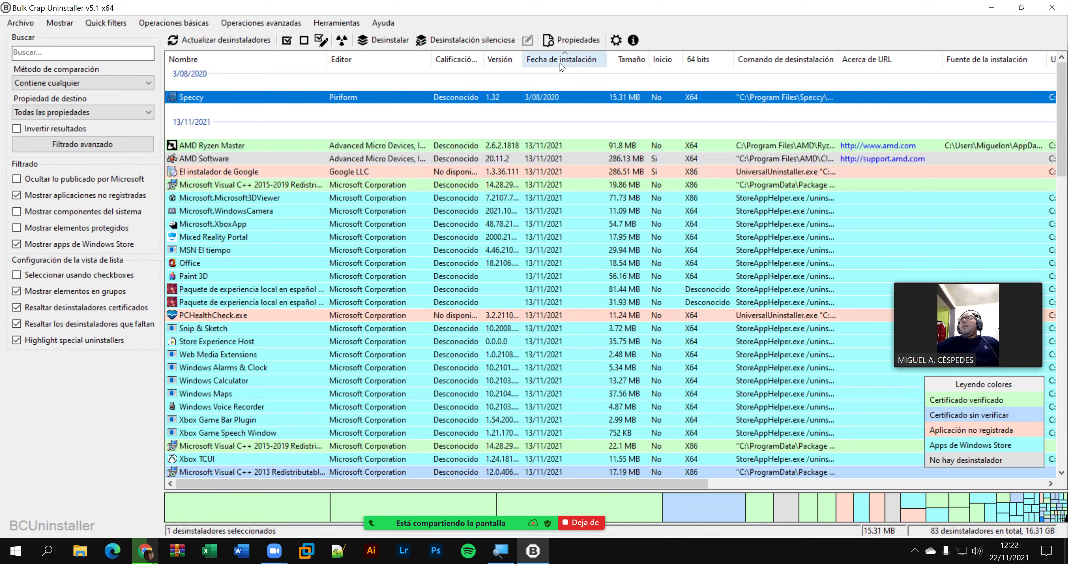
click(562, 62)
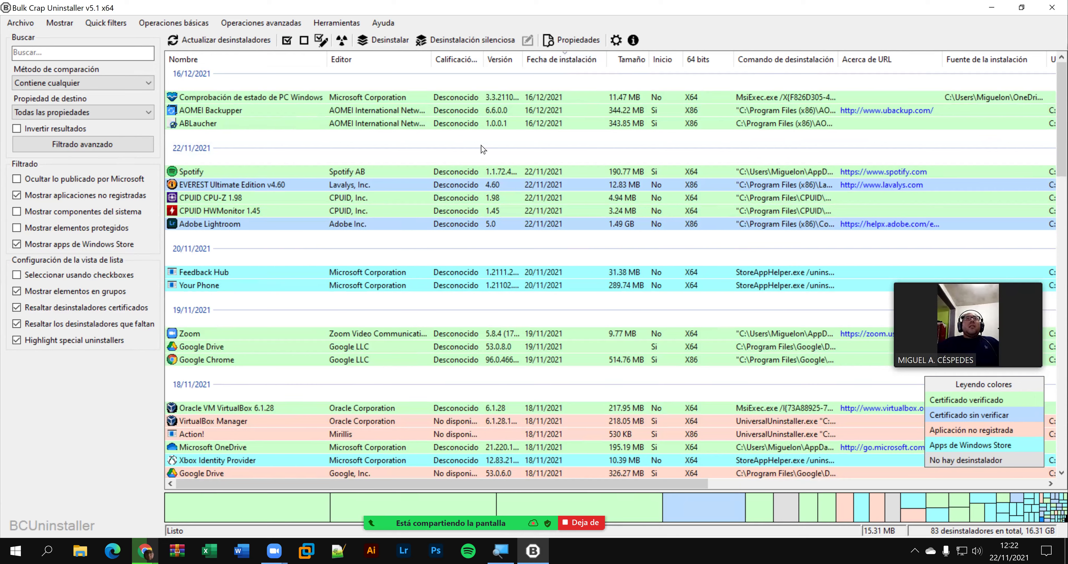
click(586, 63)
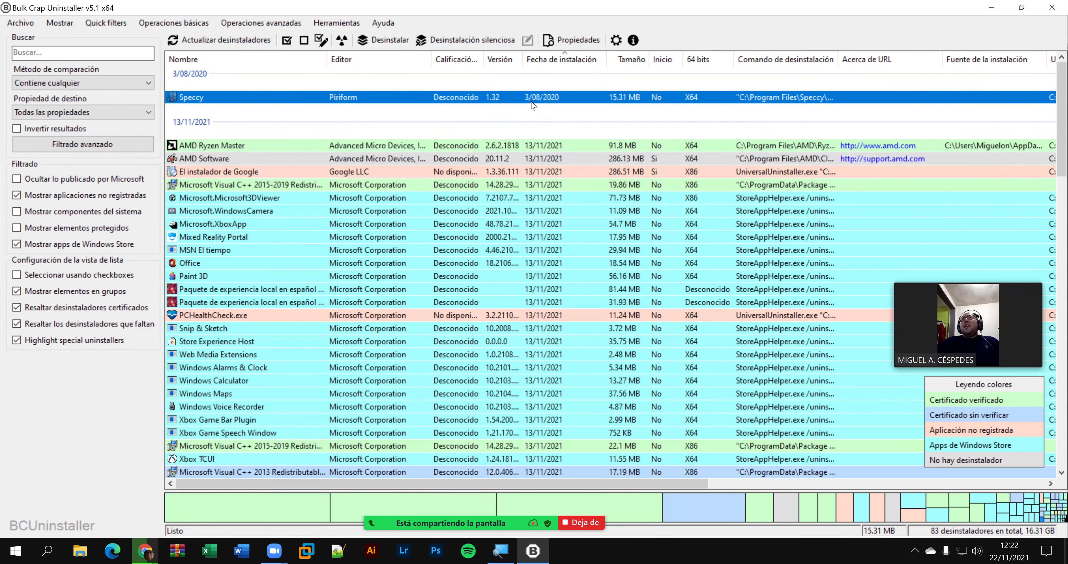
- Run the Desinstalar wizard for Speccy with default settings and start its uninstall
right_click(200, 102)
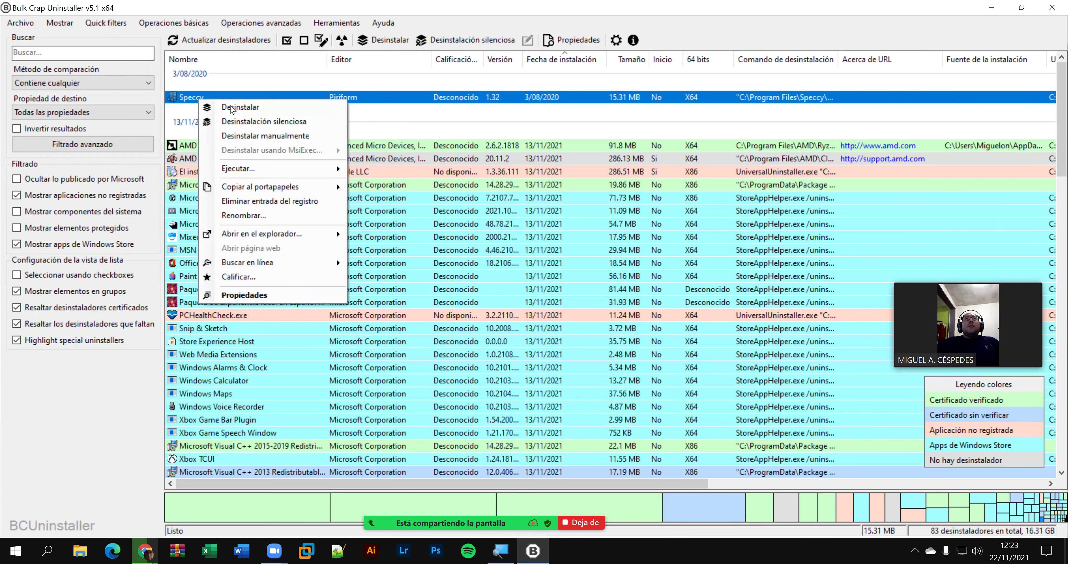
click(282, 109)
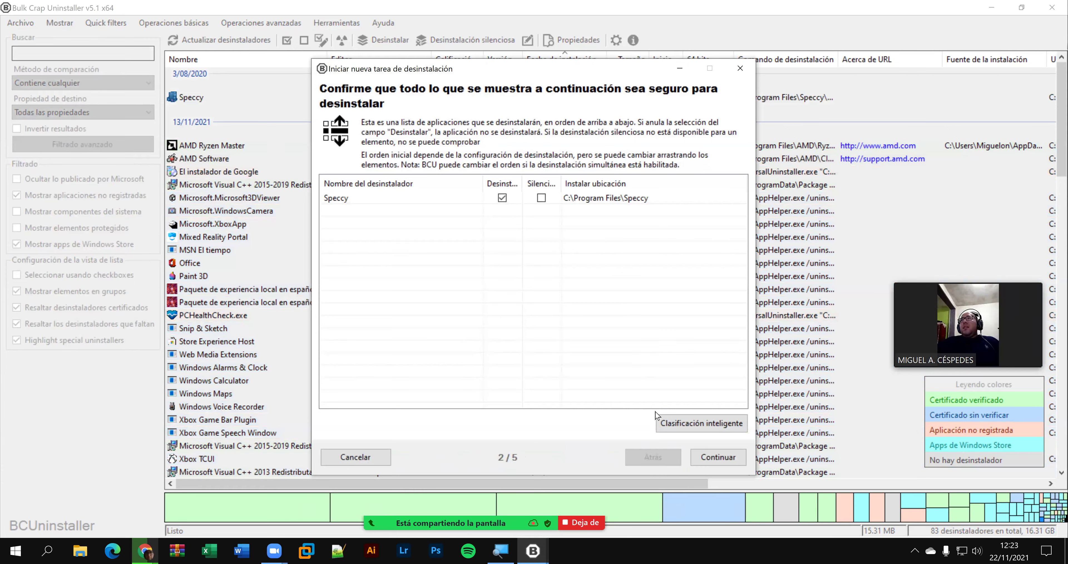
click(715, 460)
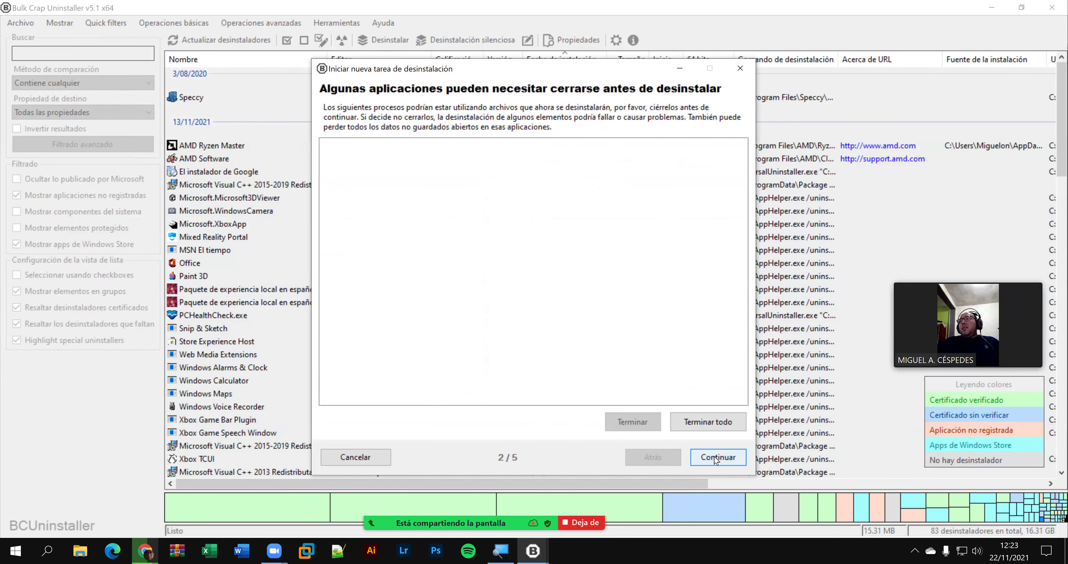
click(715, 457)
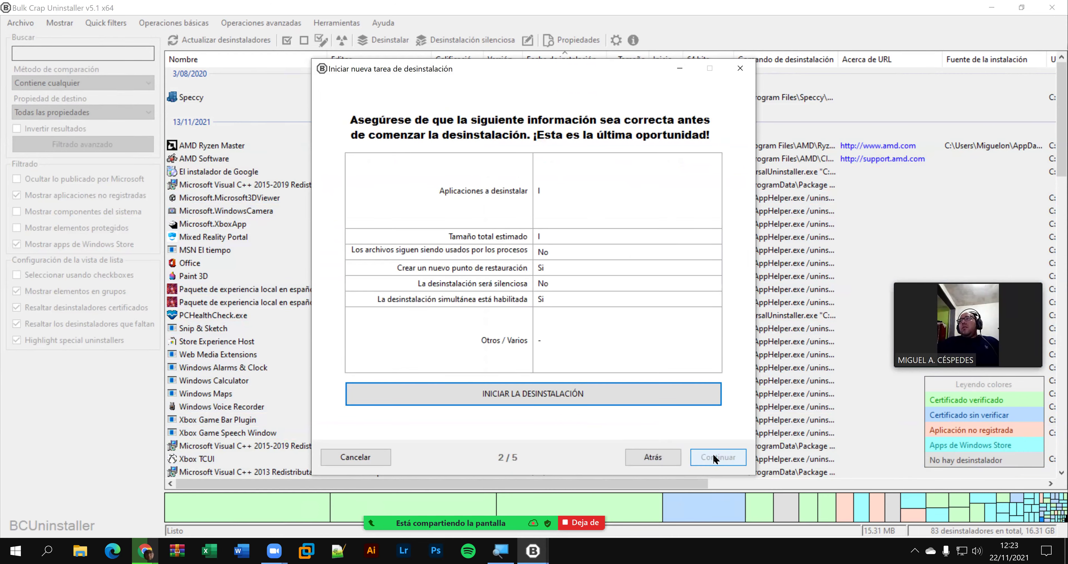
click(662, 458)
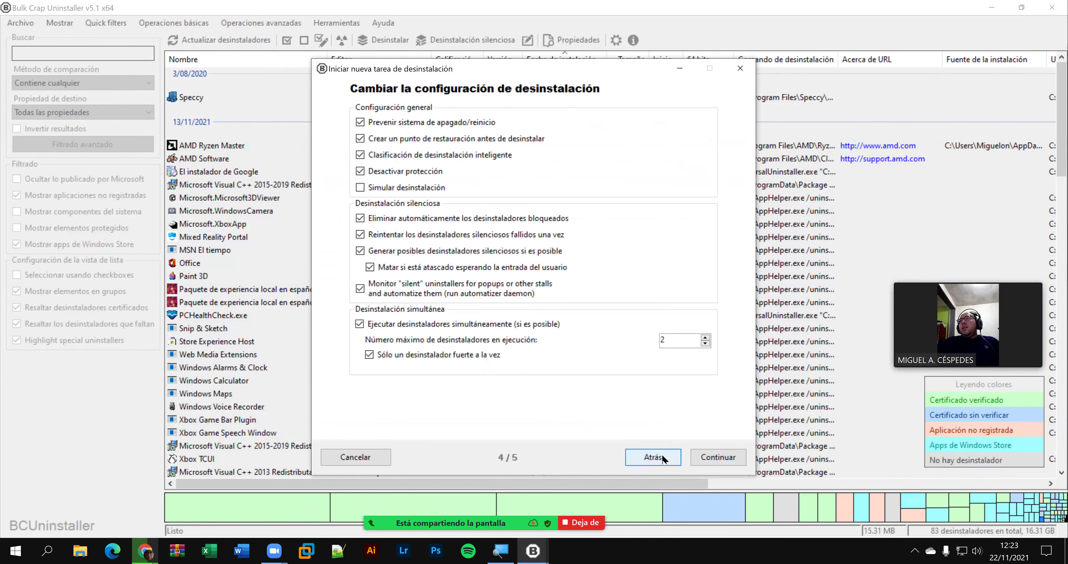
click(707, 458)
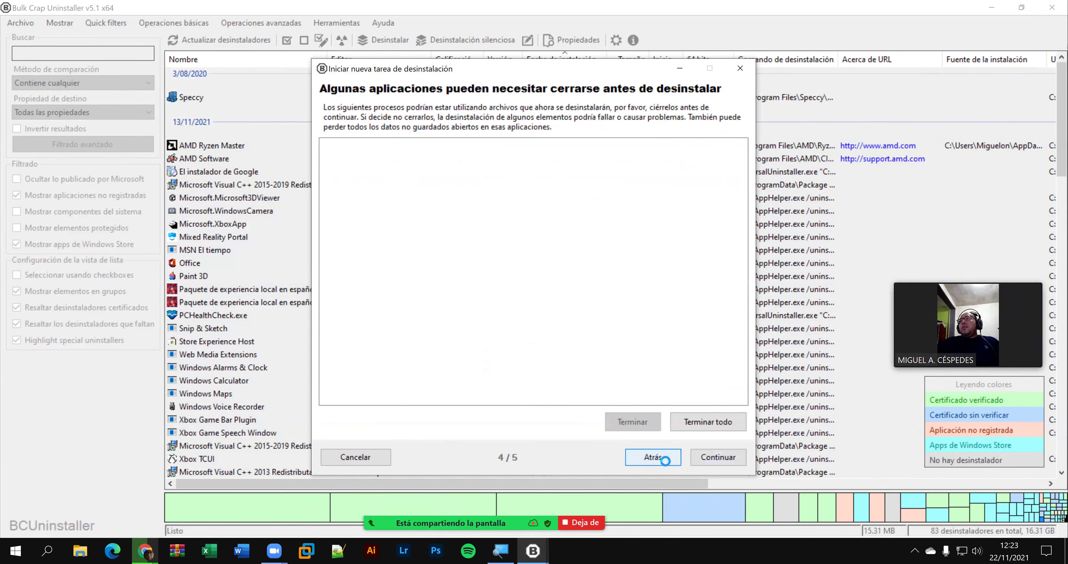
click(718, 463)
click(719, 463)
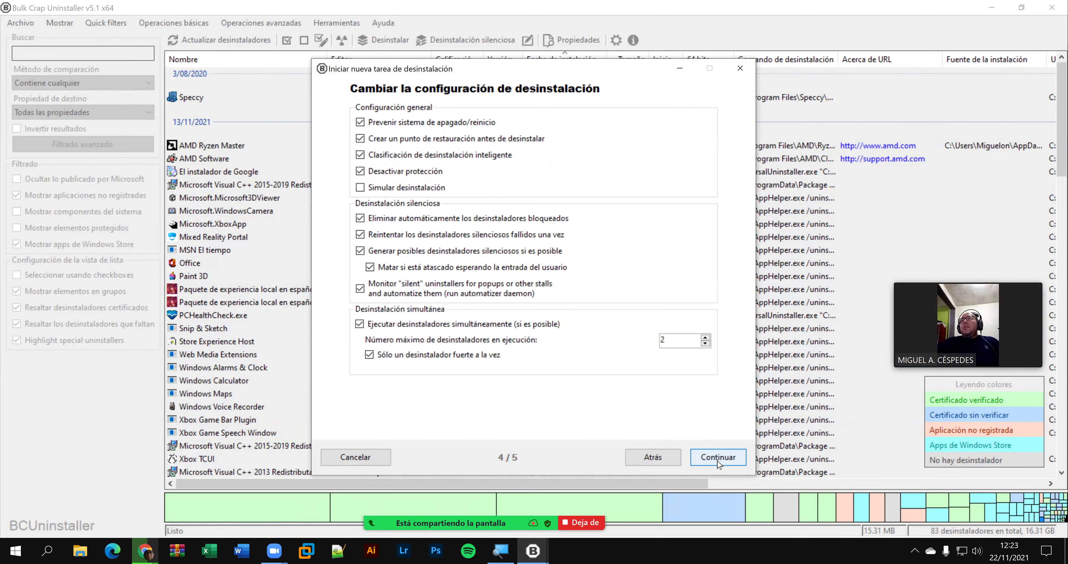
click(718, 463)
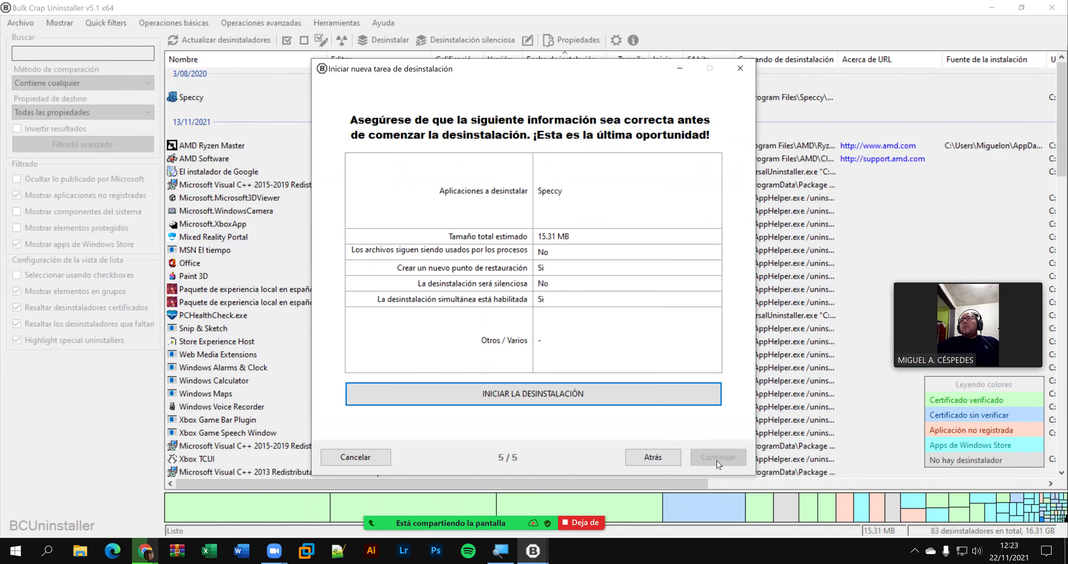
click(610, 402)
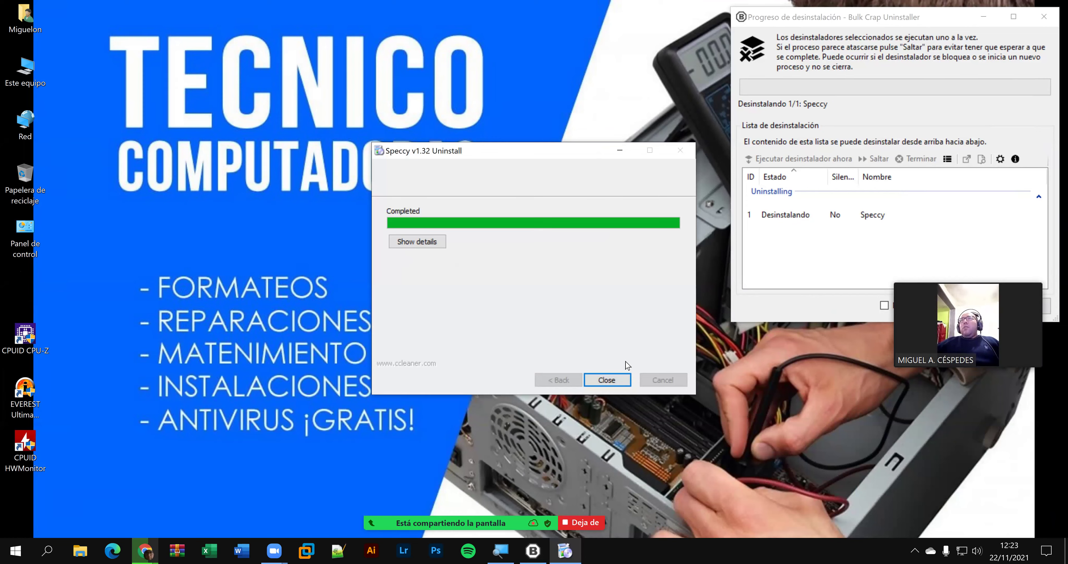
- Close Speccy's uninstaller, then find and delete its leftover prefetch files and registry entry
click(610, 382)
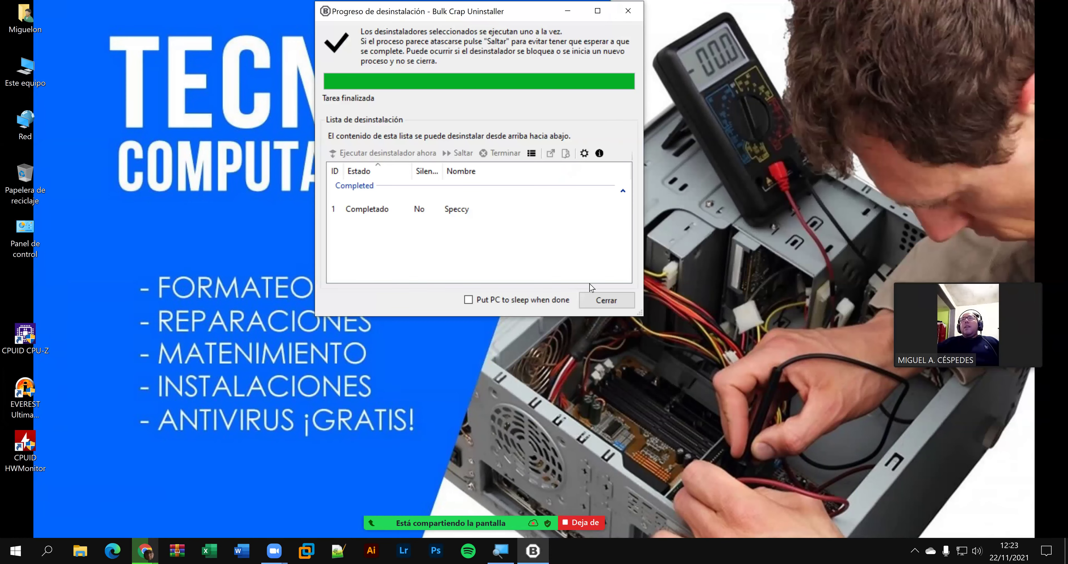
click(620, 300)
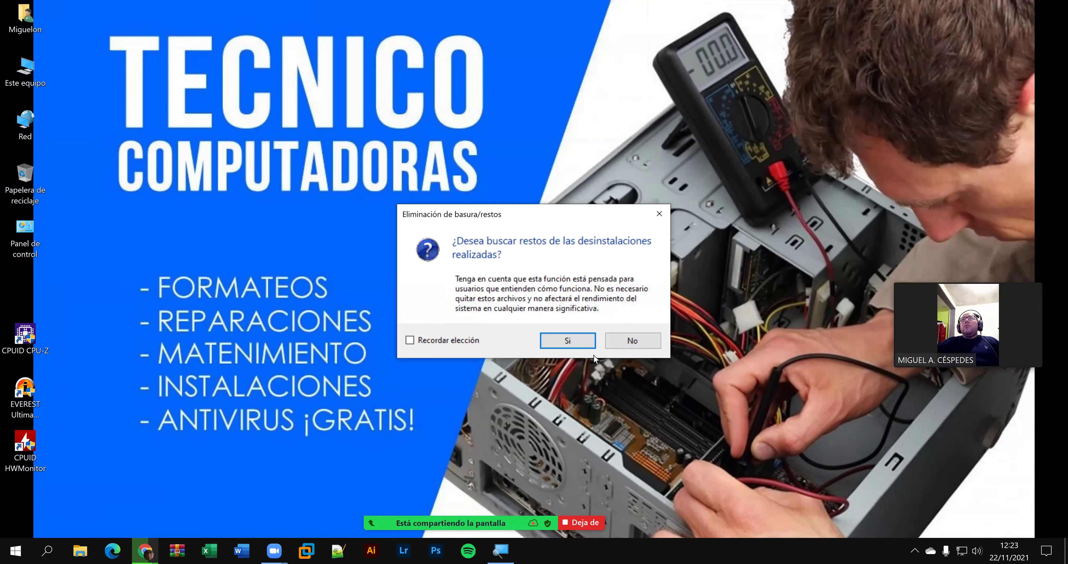
click(568, 341)
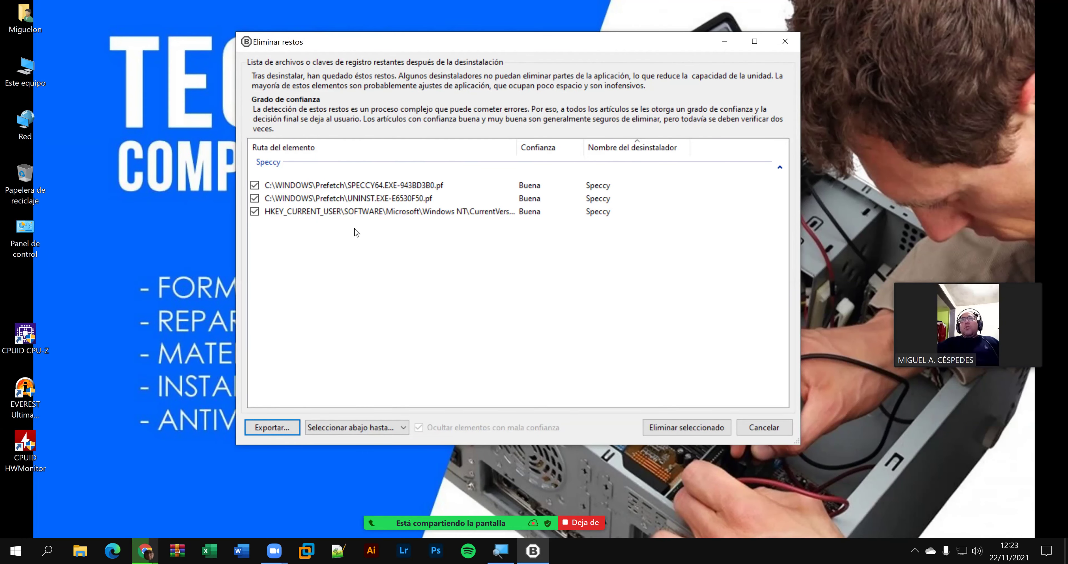
click(672, 433)
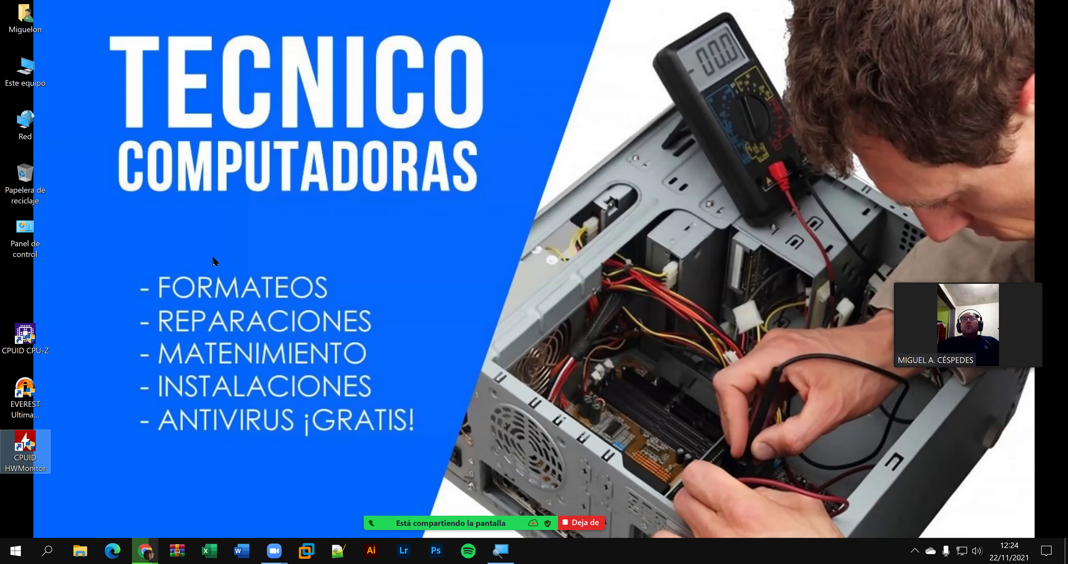
right_click(215, 261)
click(215, 258)
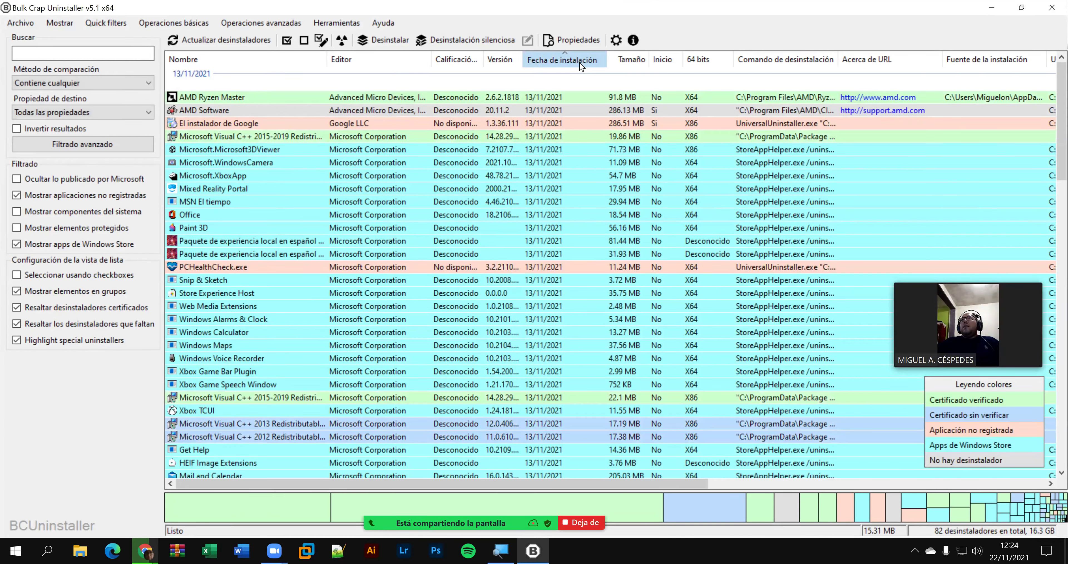
- Sort by install date and launch the uninstall of EVEREST Ultimate Edition v4.60
click(581, 64)
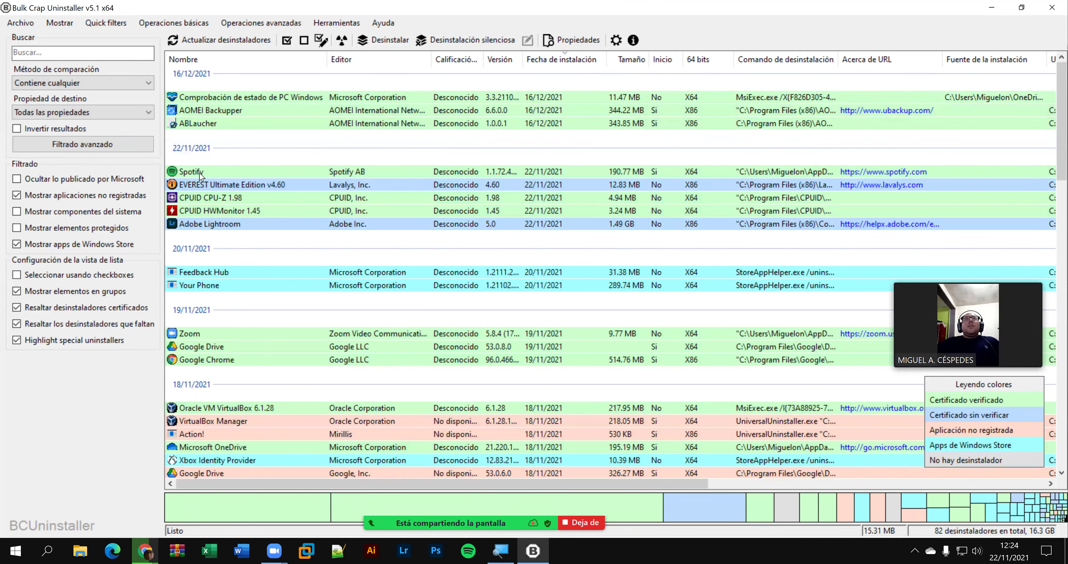
right_click(201, 183)
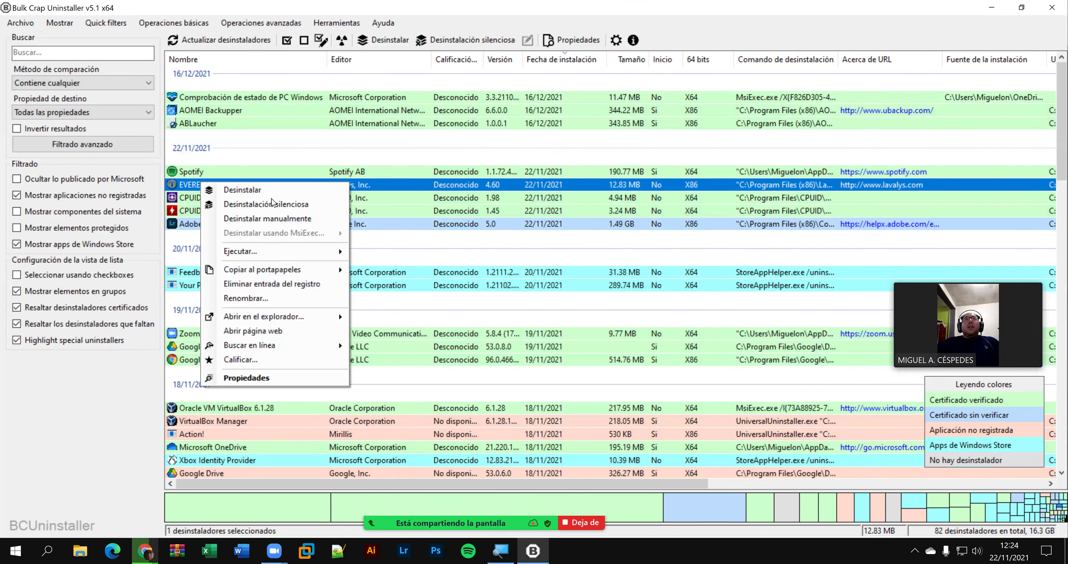
key(Return)
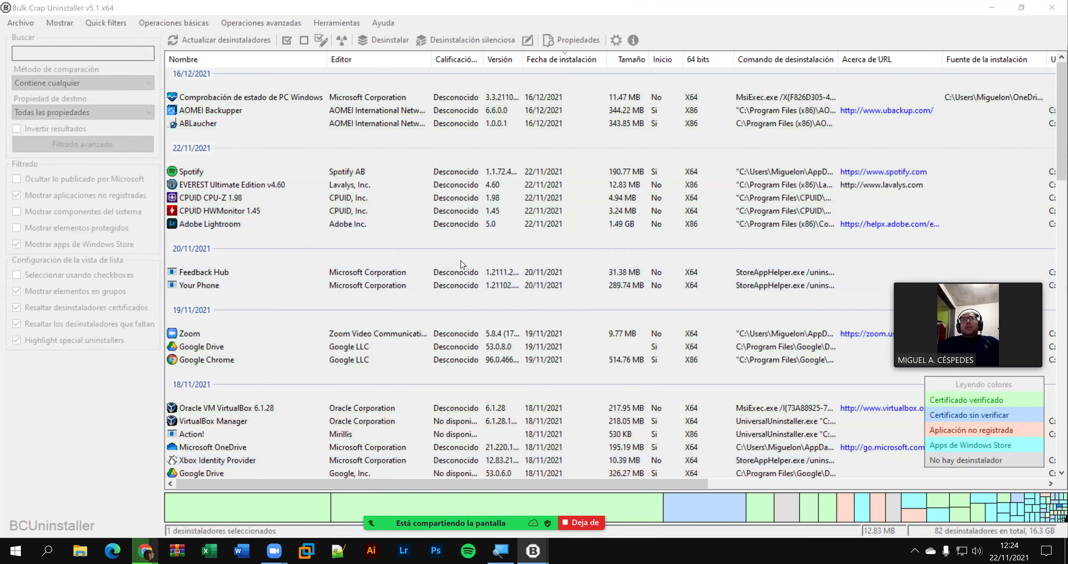
click(719, 458)
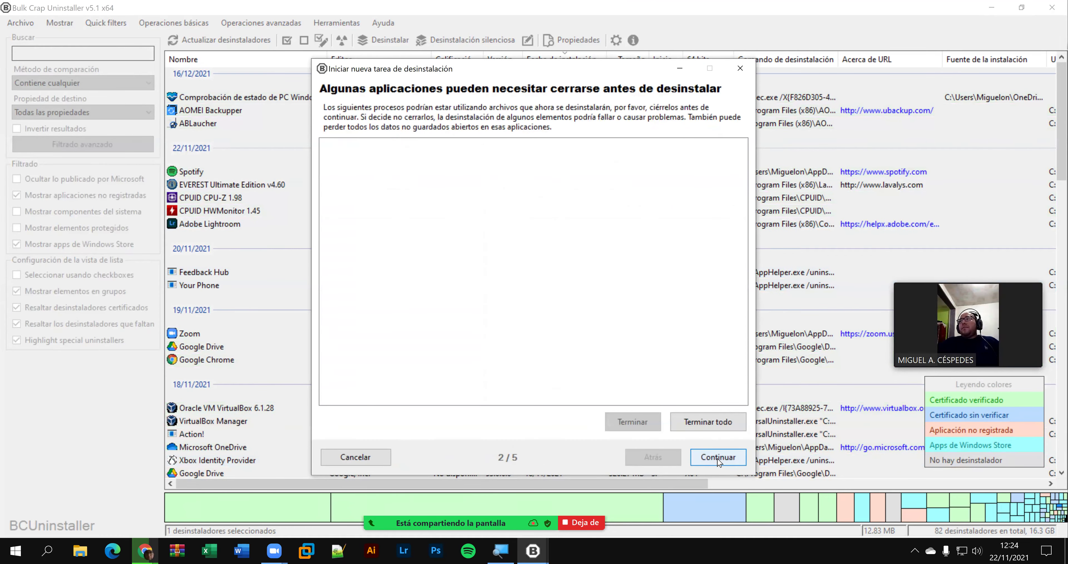
click(718, 458)
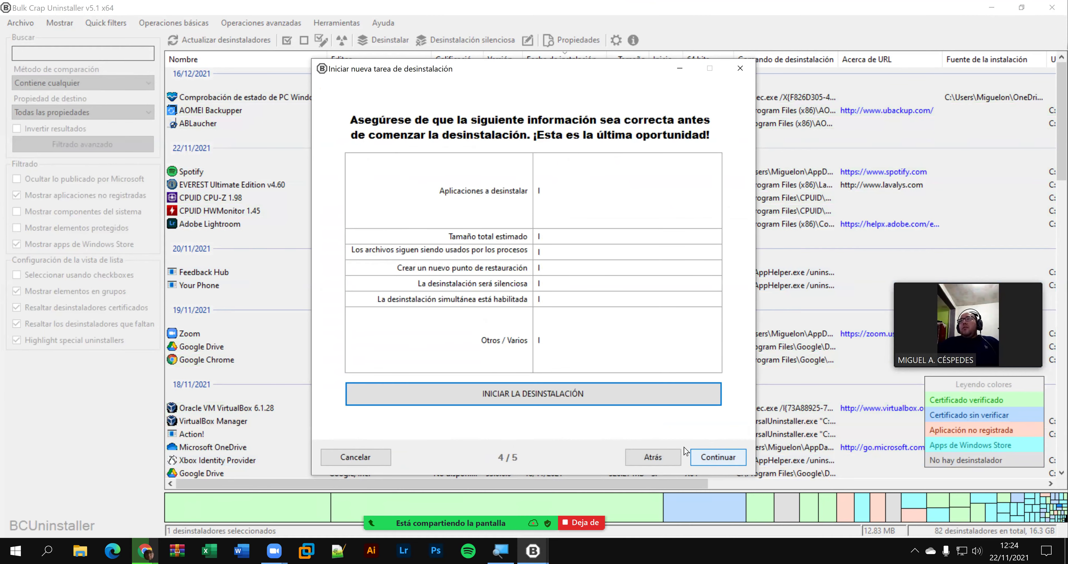
click(571, 396)
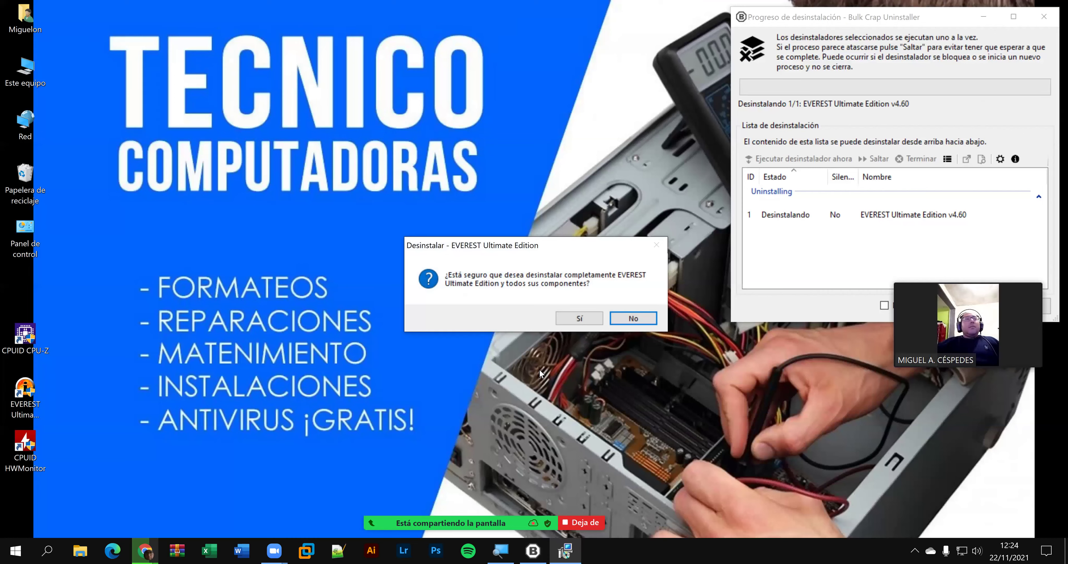
- Confirm EVEREST's full removal and delete its leftover shortcut, prefetch files and registry keys
click(569, 323)
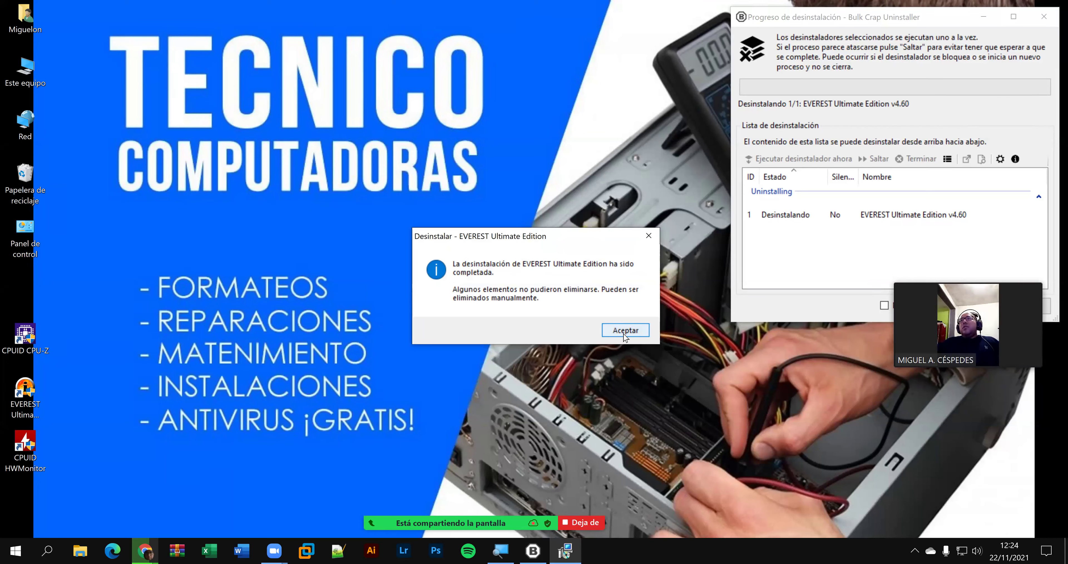
key(Return)
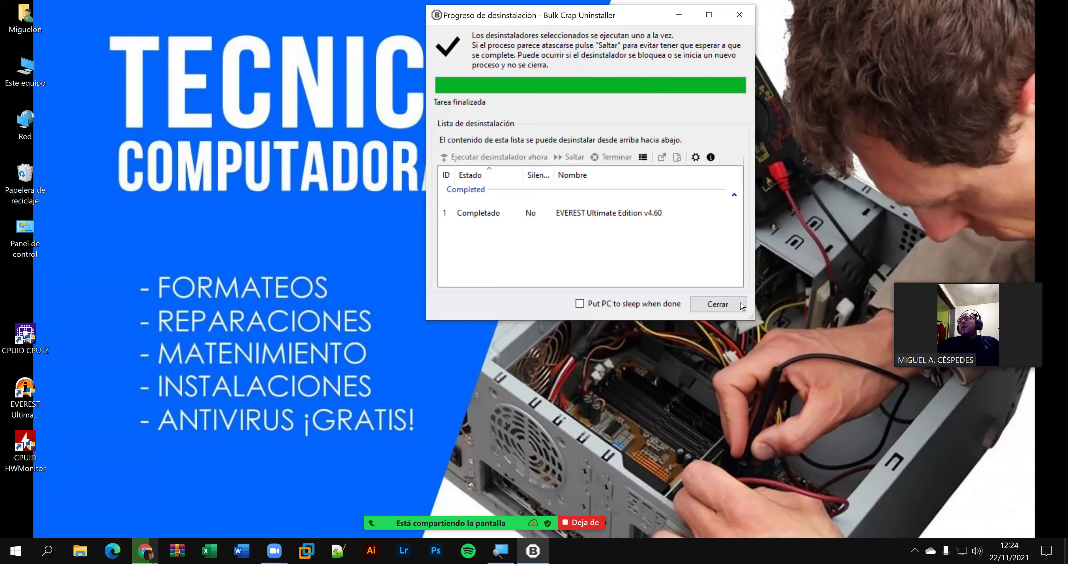
click(718, 304)
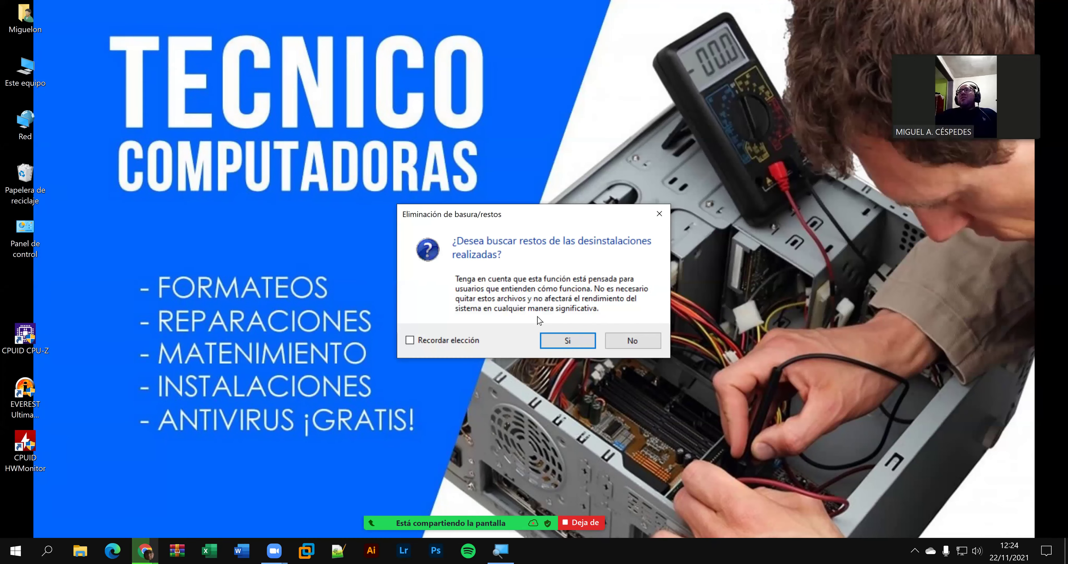
click(565, 343)
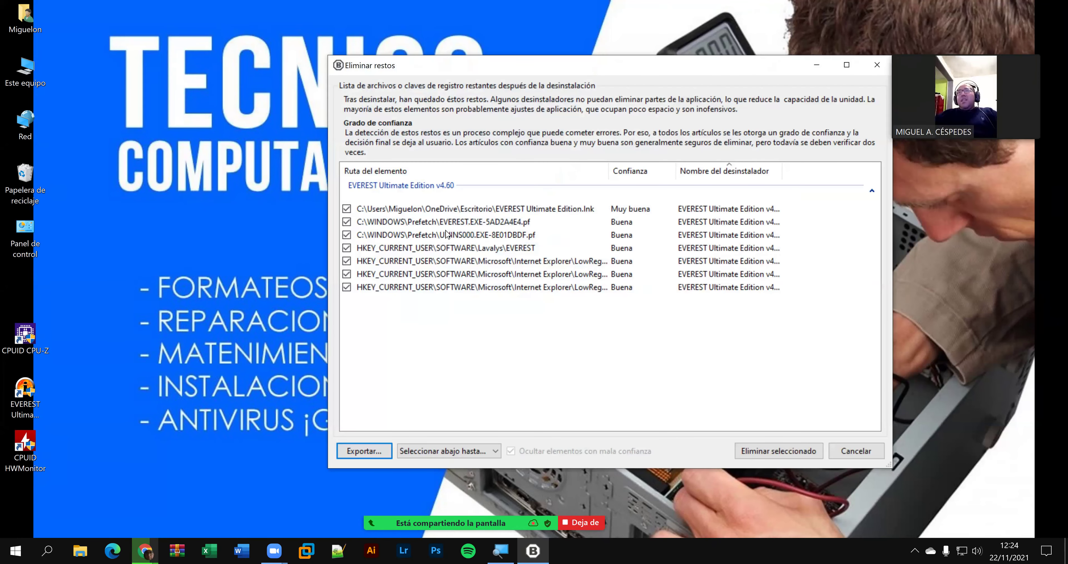
click(788, 450)
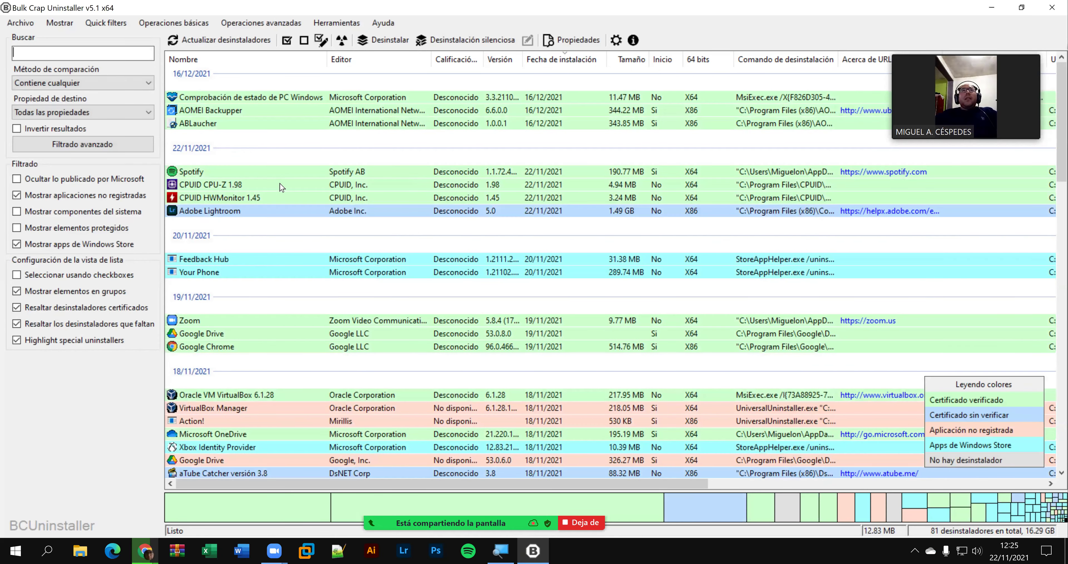
- Uninstall CPUID CPU-Z 1.98 and delete its leftover folder, prefetch files and registry key
right_click(244, 187)
click(311, 193)
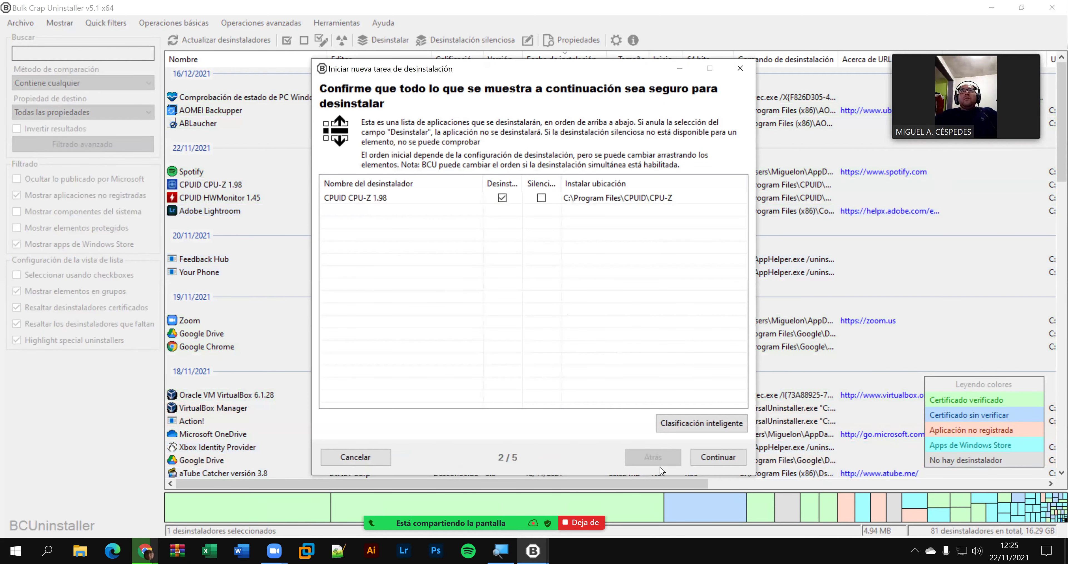
click(715, 465)
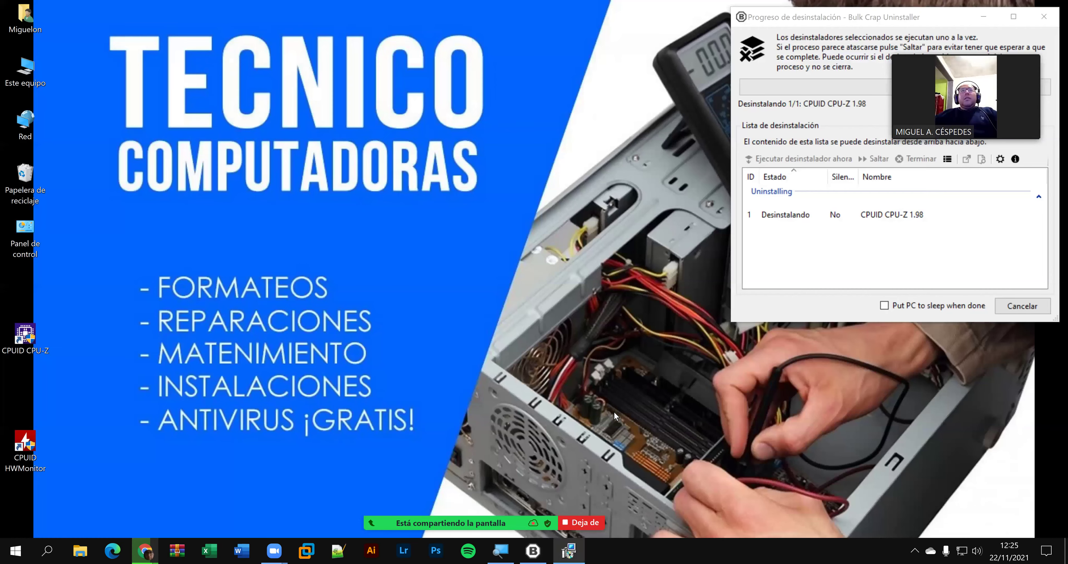
click(582, 320)
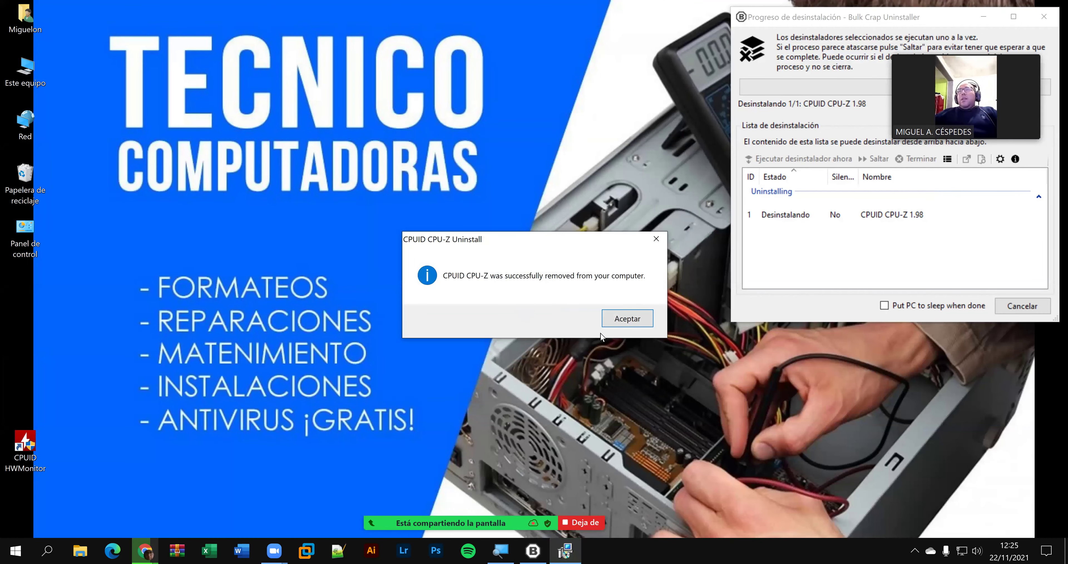
click(639, 325)
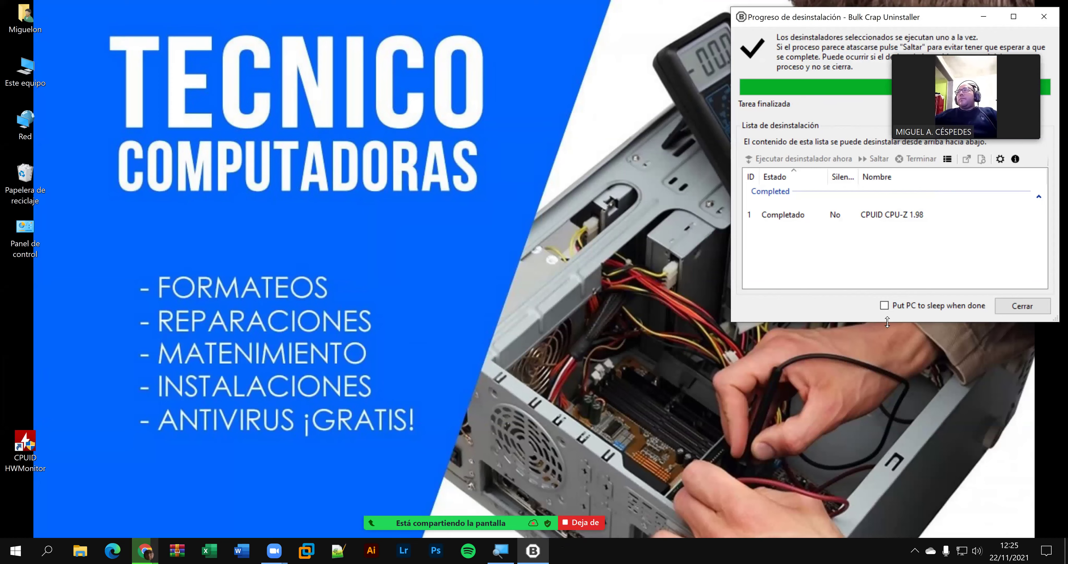
click(1027, 311)
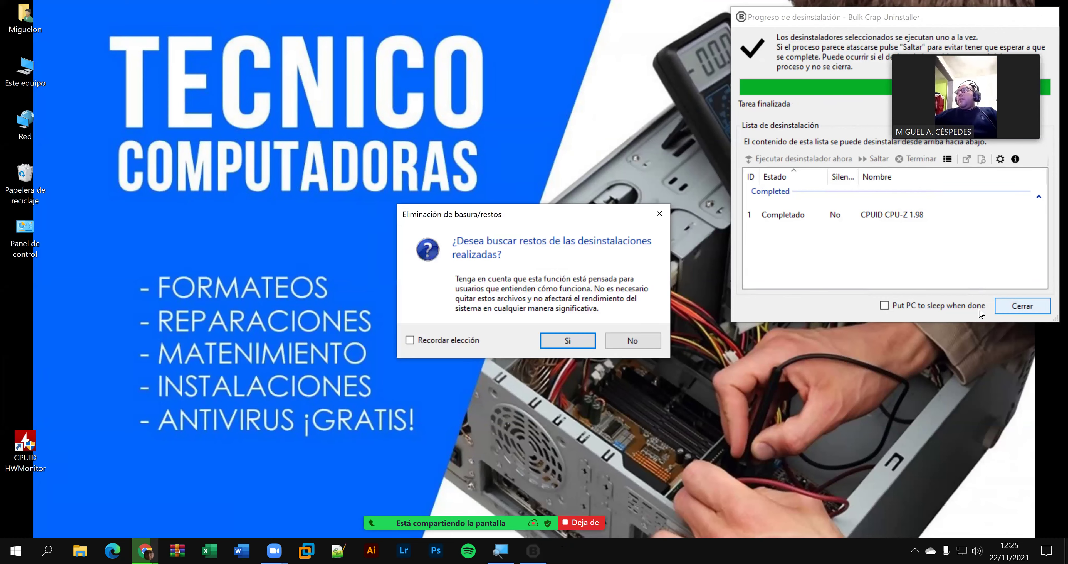
click(569, 342)
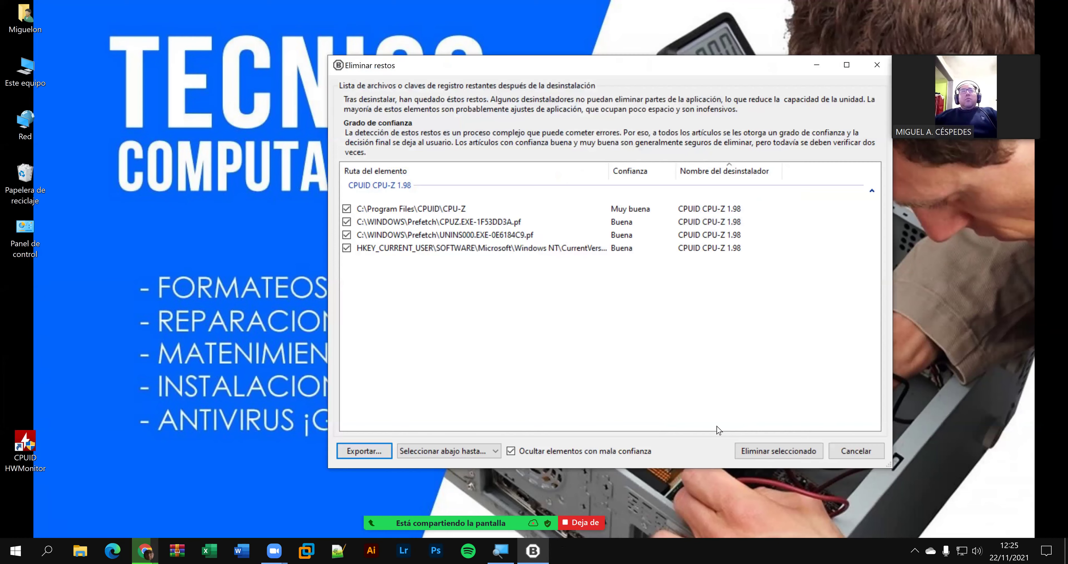
click(742, 455)
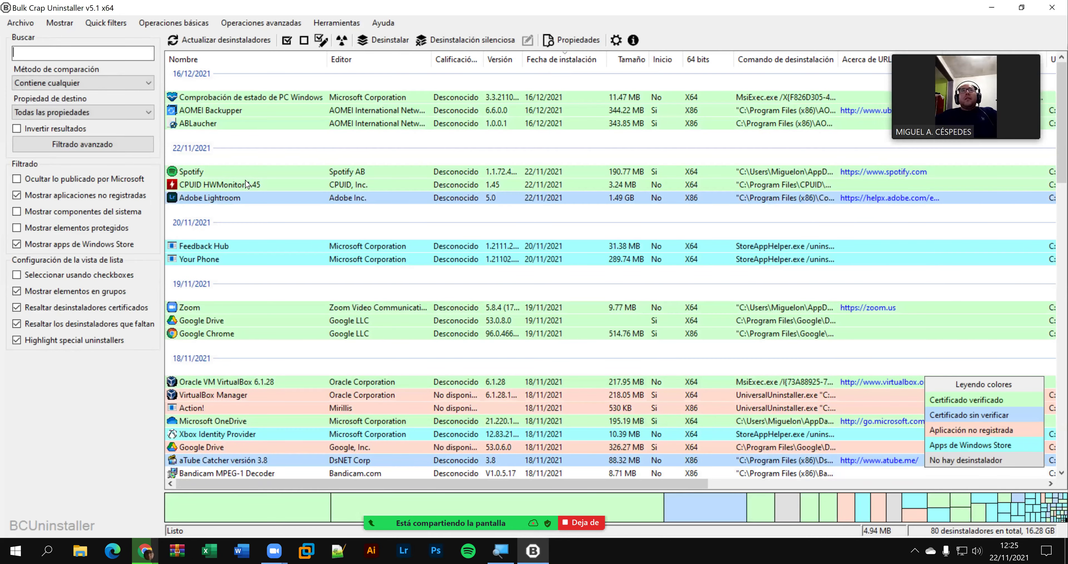
- Select CPUID HWMonitor 1.45 and check its details
click(245, 185)
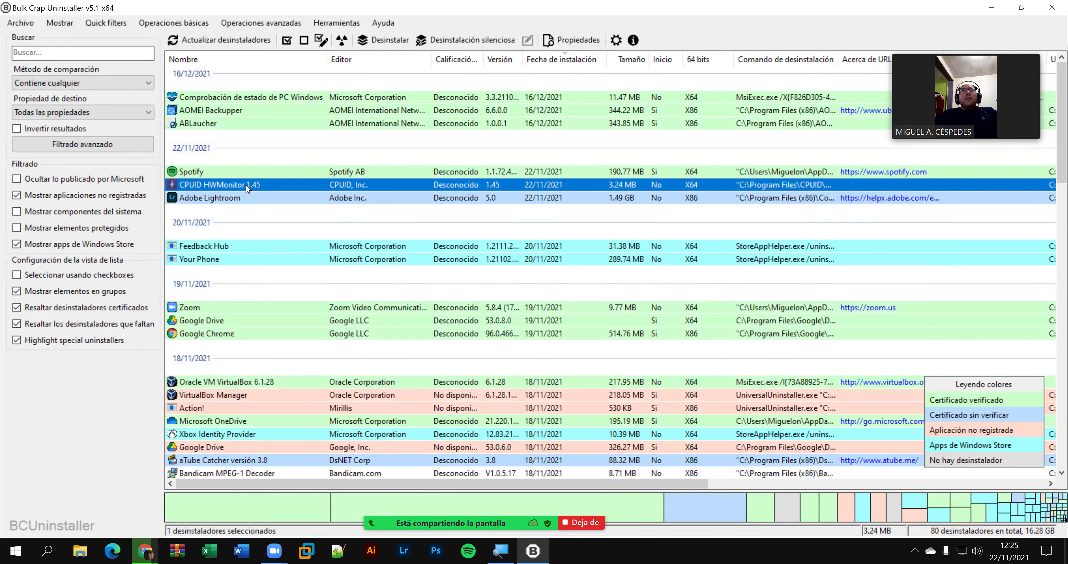
double_click(246, 184)
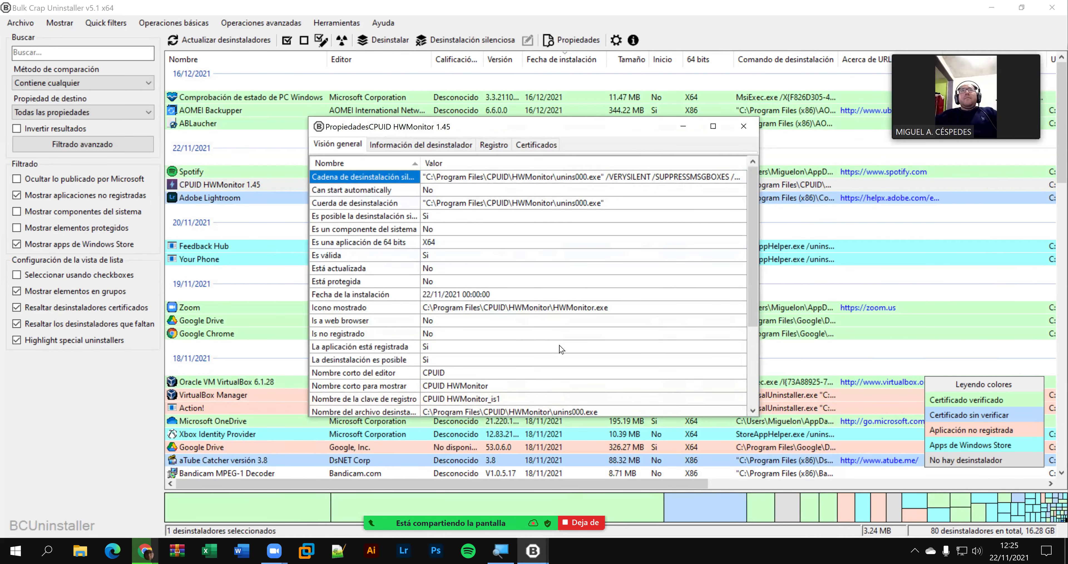
click(744, 126)
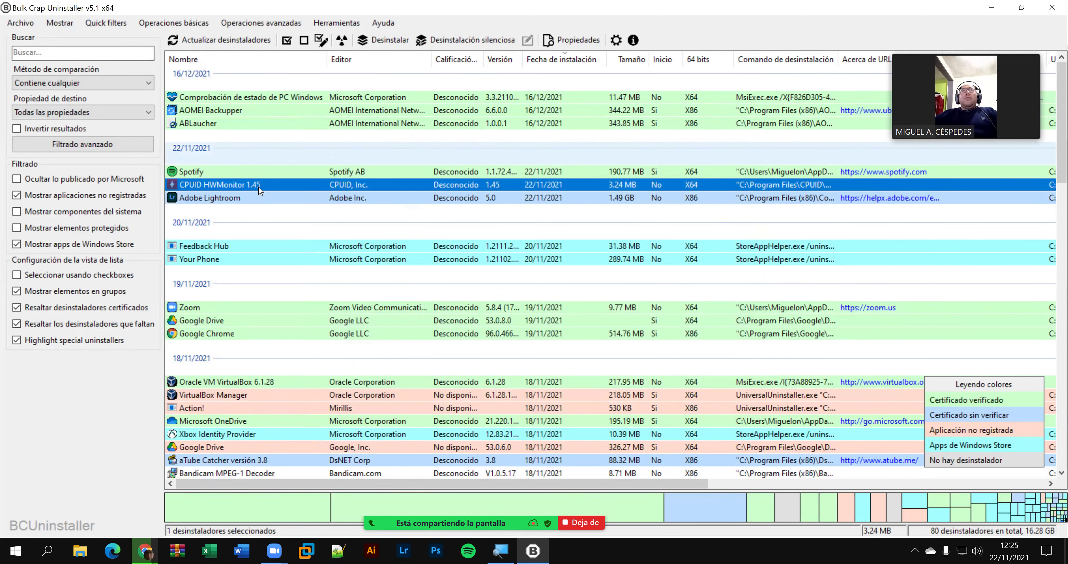
- Run the uninstall wizard for HWMonitor 1.45 with default settings and launch the uninstall
right_click(241, 184)
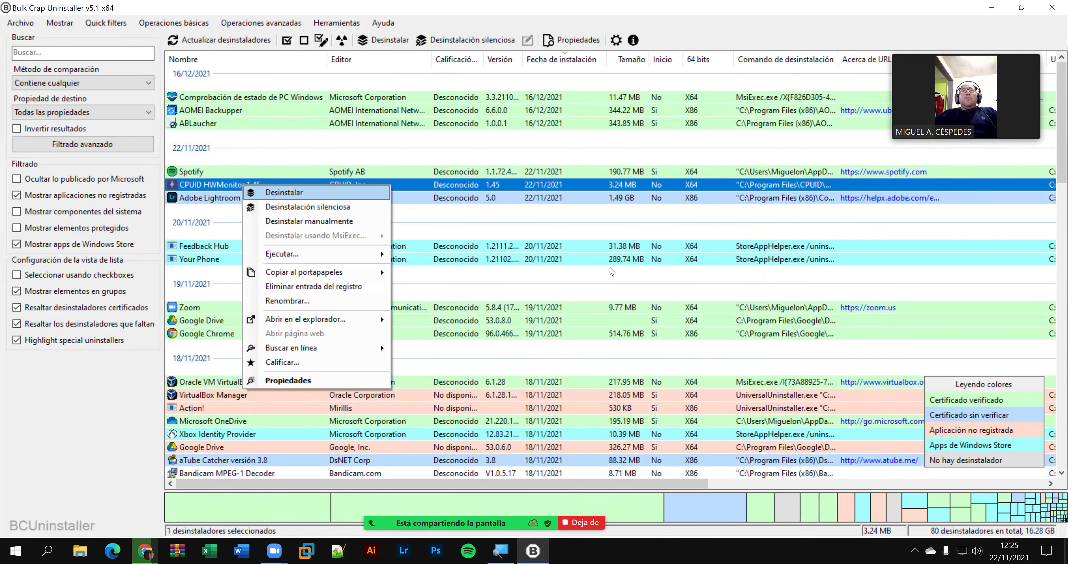
key(Return)
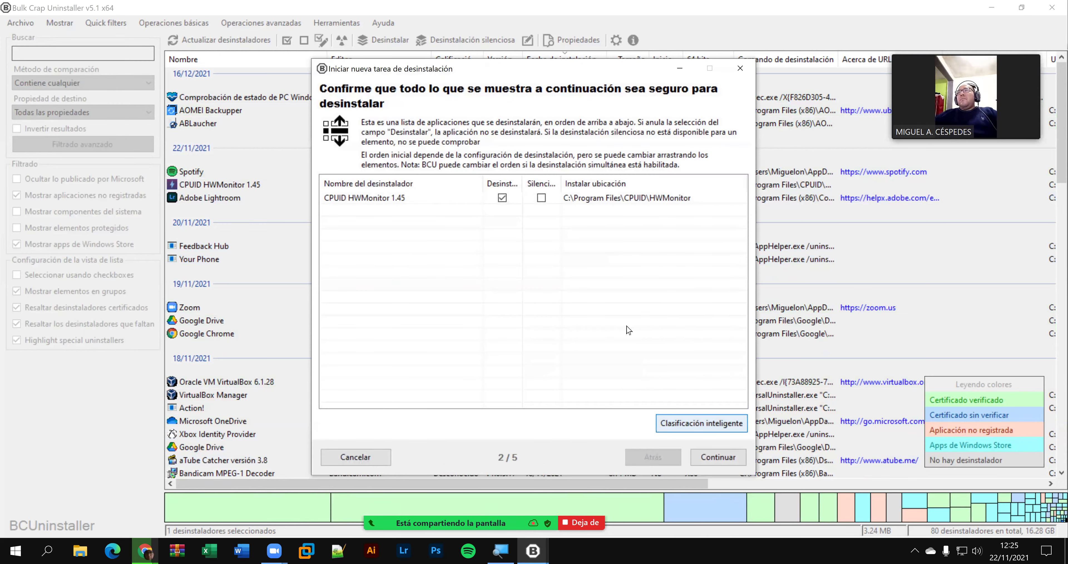
click(718, 457)
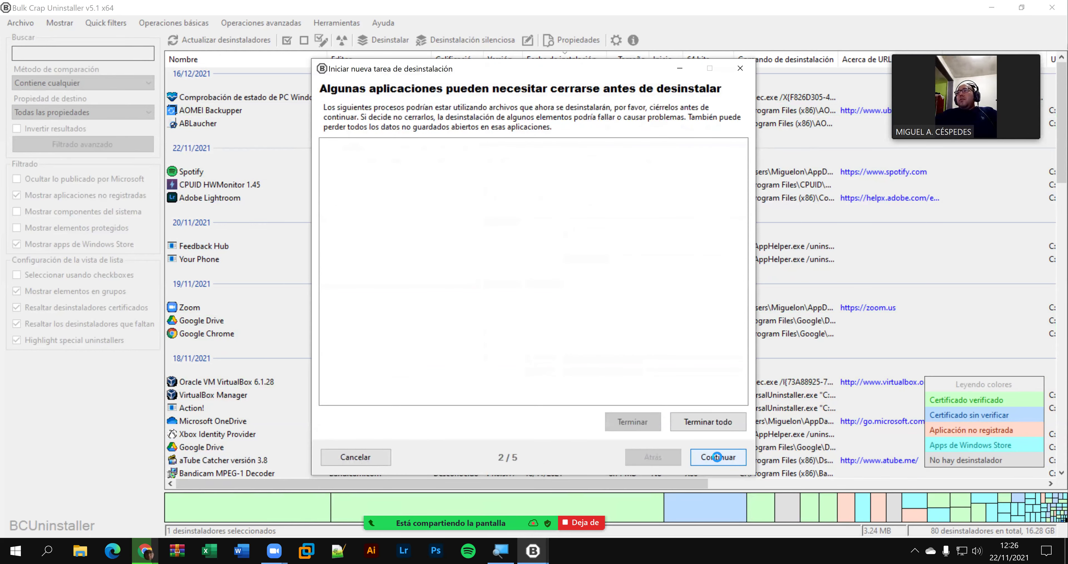
click(717, 457)
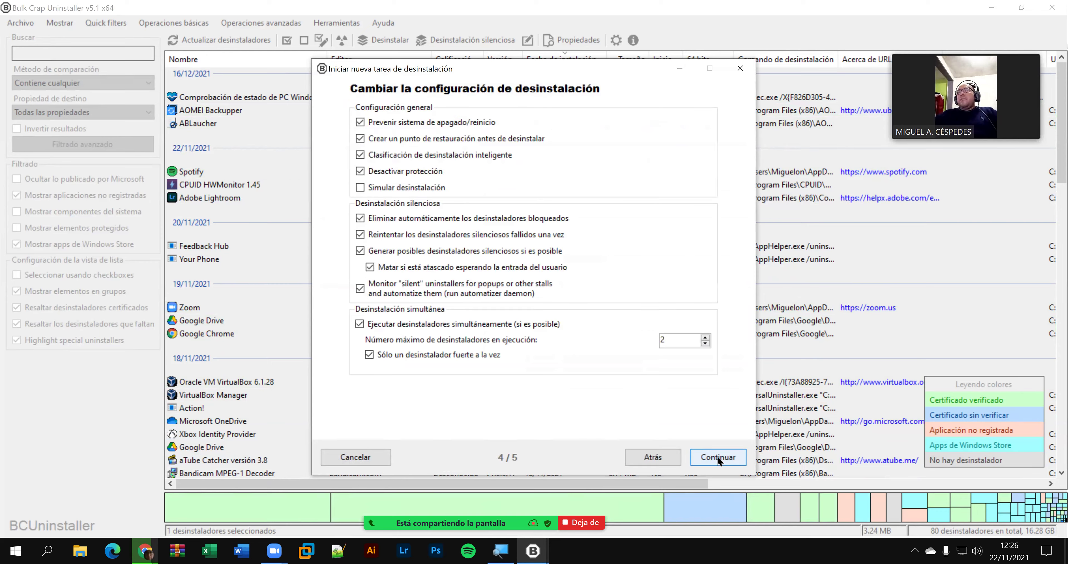
click(717, 456)
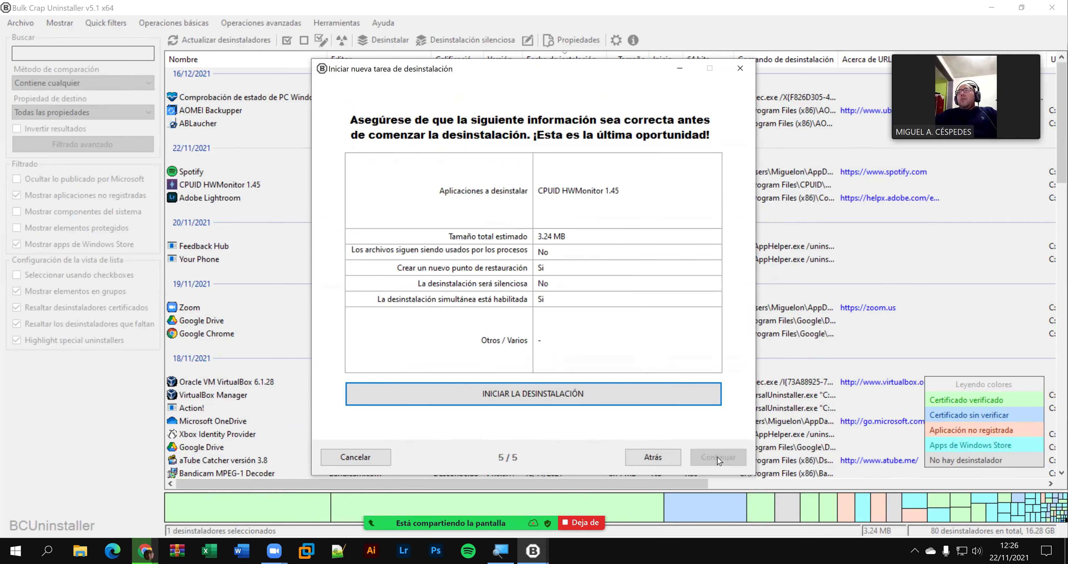
click(583, 400)
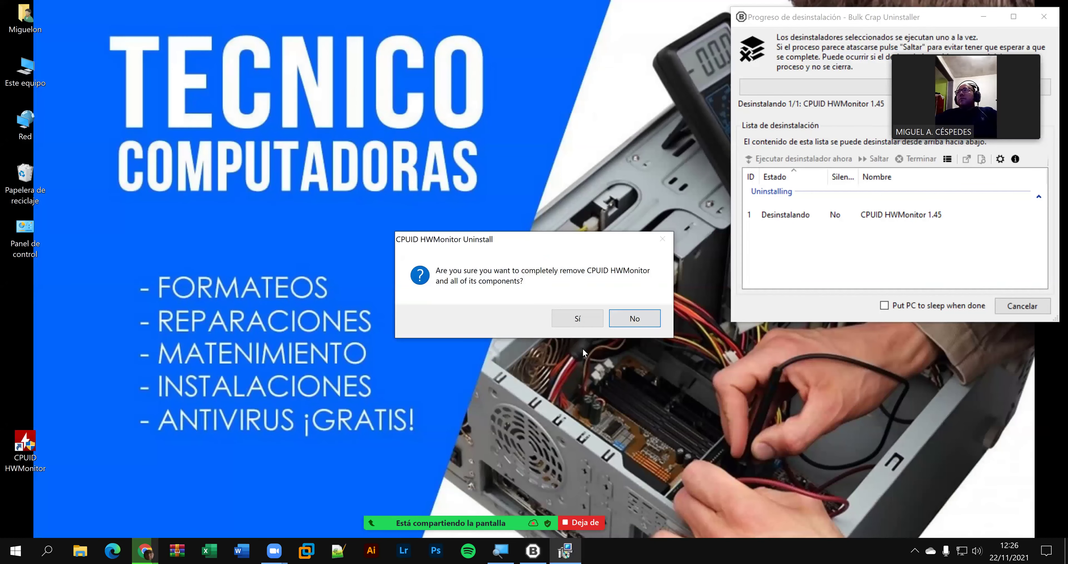
- Confirm HWMonitor's complete removal and delete its leftover folder, prefetch files and registry key
click(589, 318)
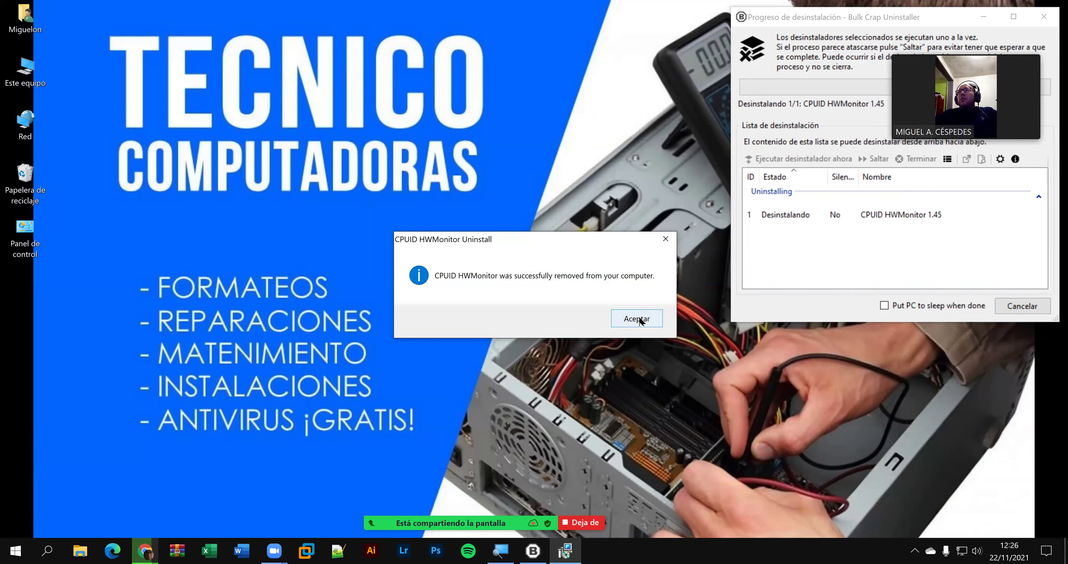
click(637, 318)
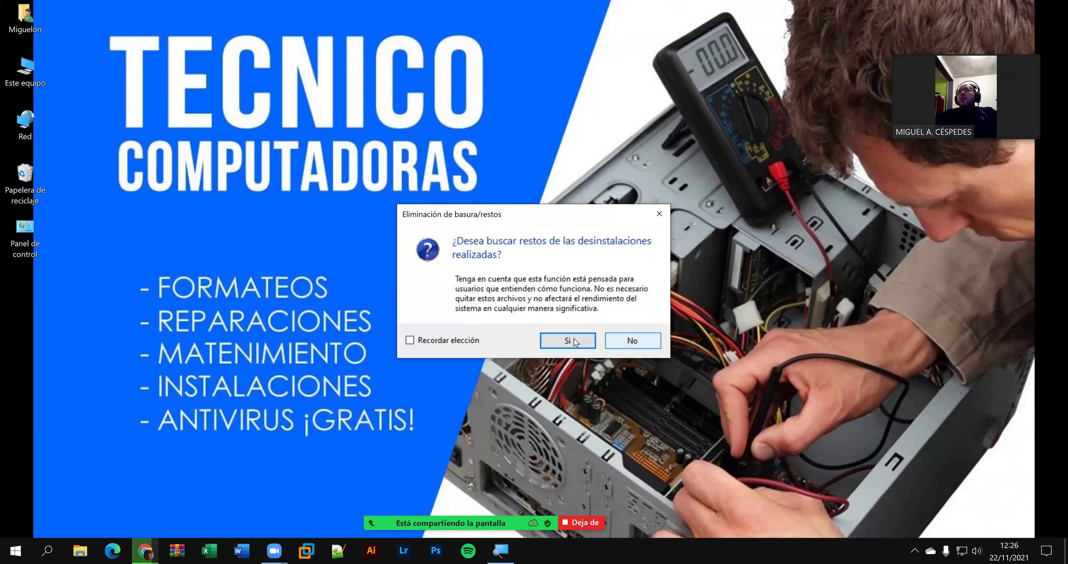
click(568, 340)
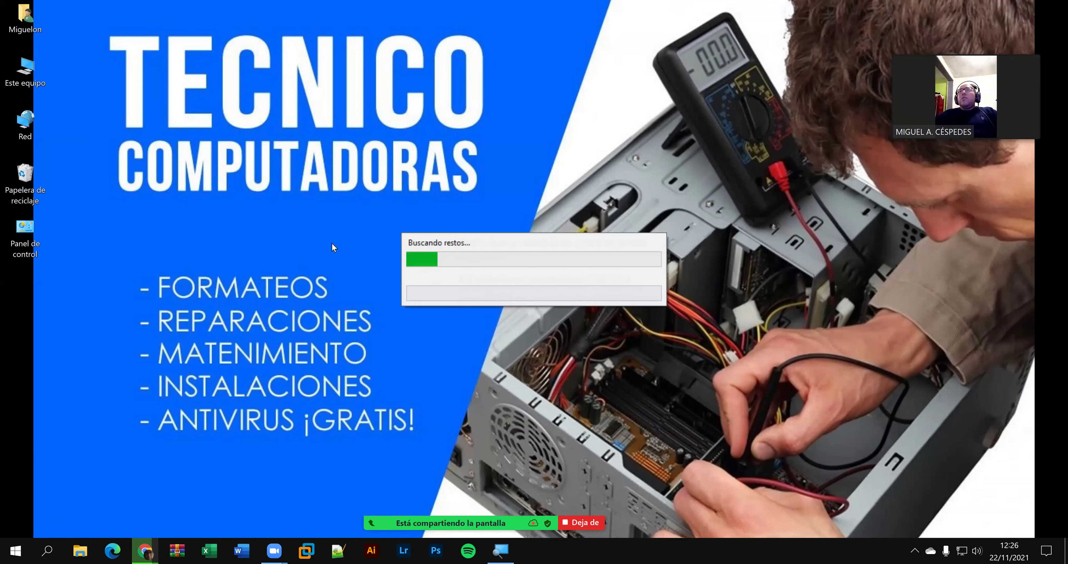
right_click(16, 168)
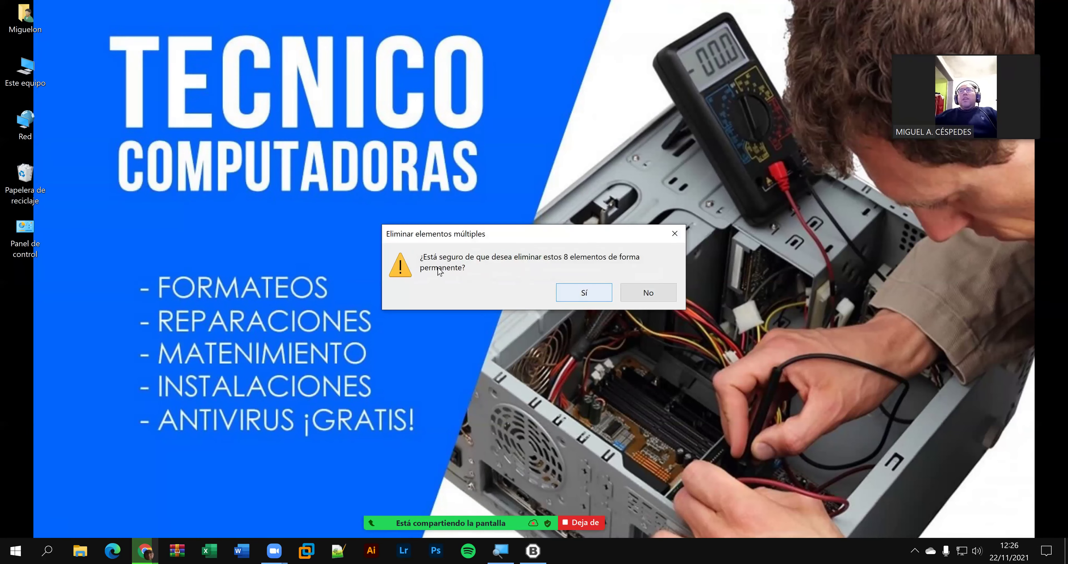
click(581, 297)
click(787, 455)
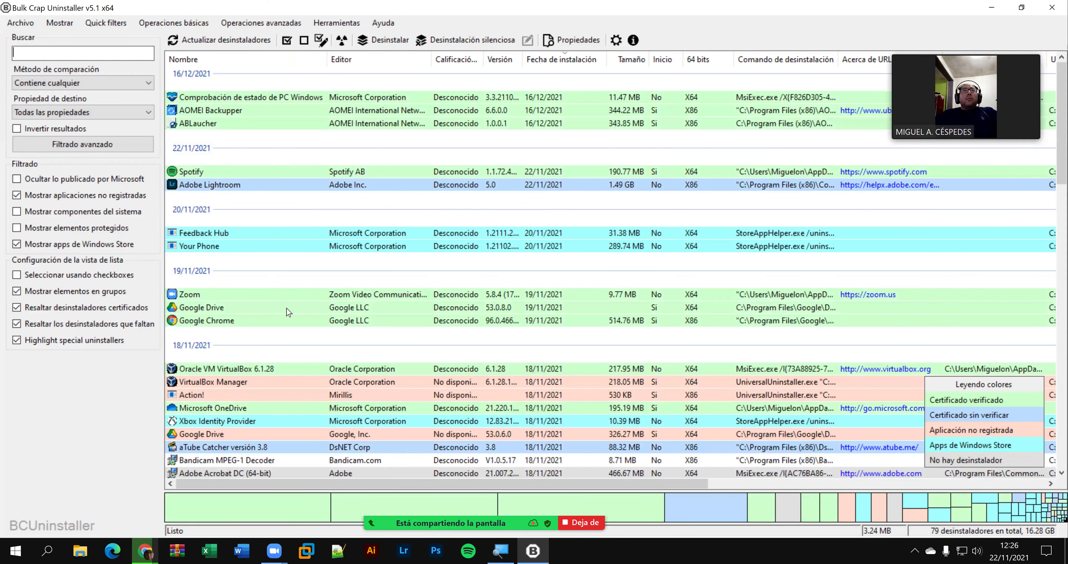
- Select Action! and run the uninstall wizard with default settings to start its removal
scroll(294, 317, down, 1)
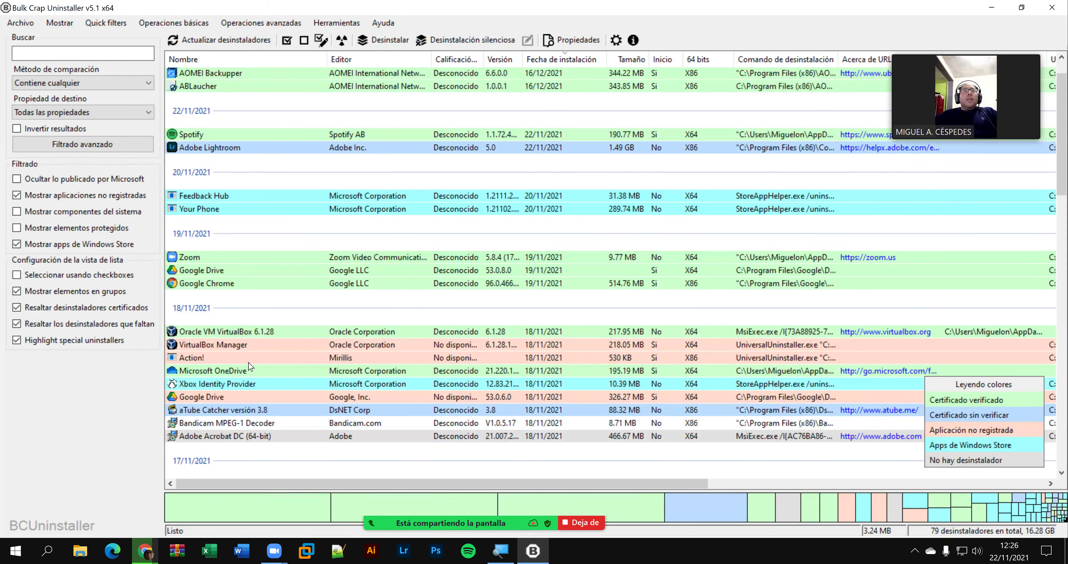
click(214, 358)
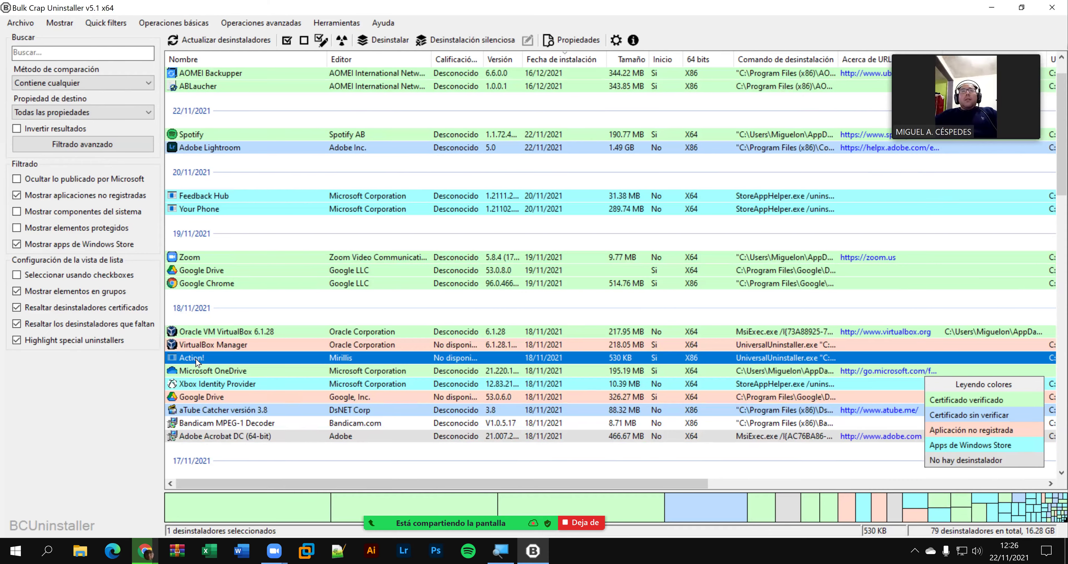
right_click(213, 362)
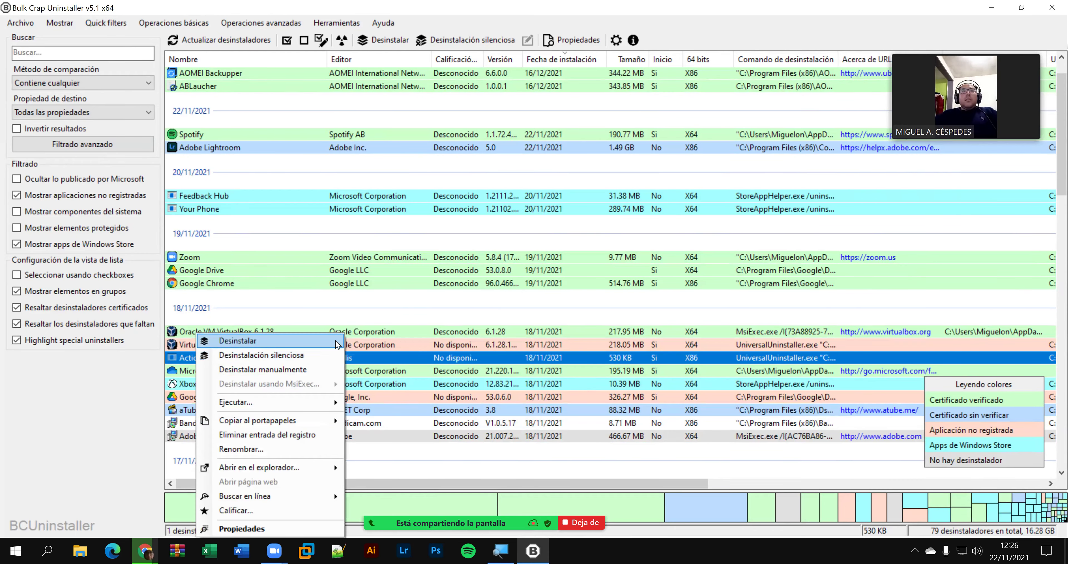
key(Delete)
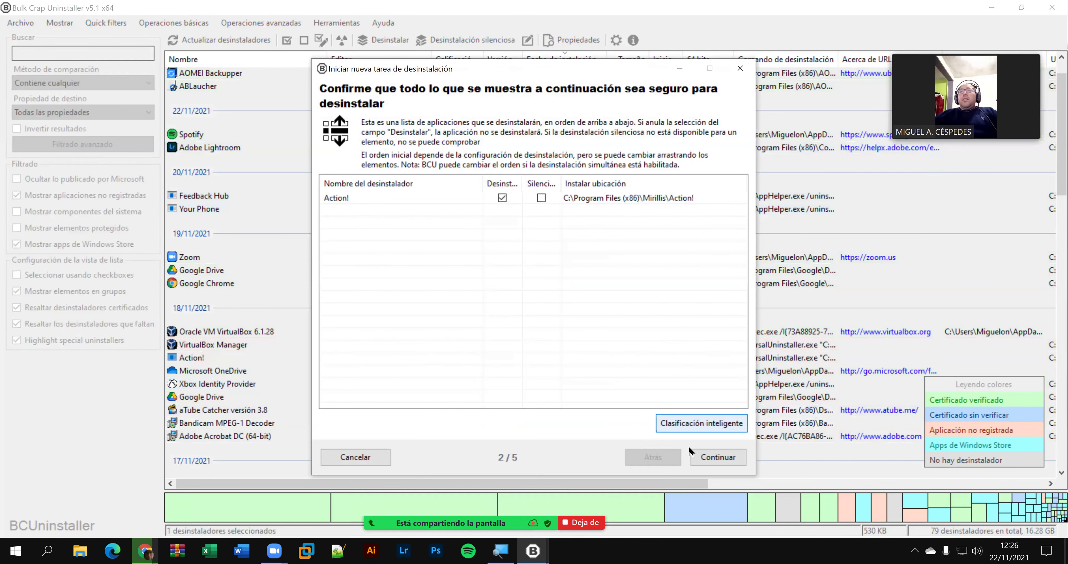
click(716, 459)
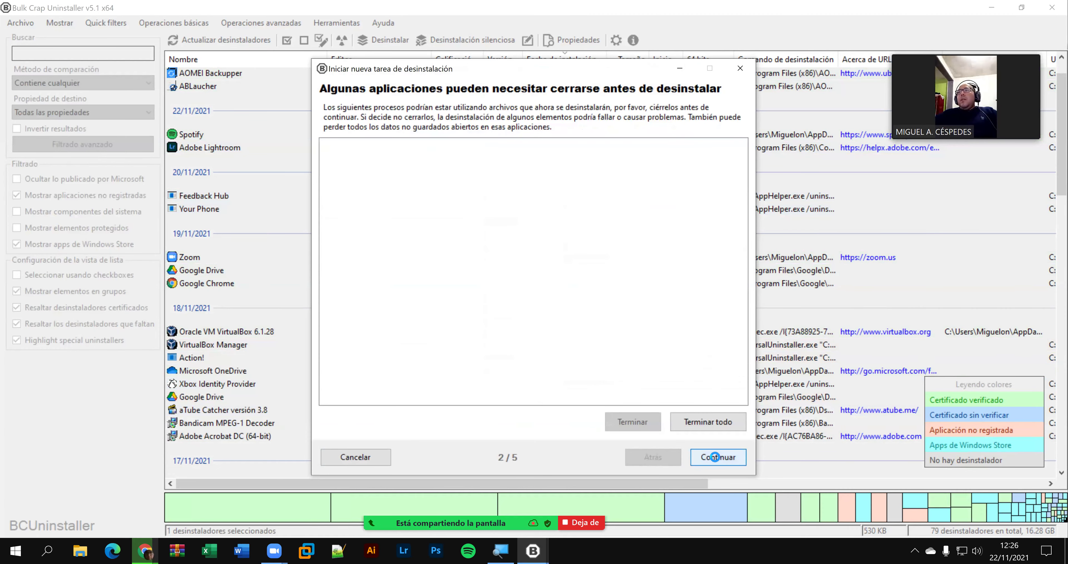
click(716, 457)
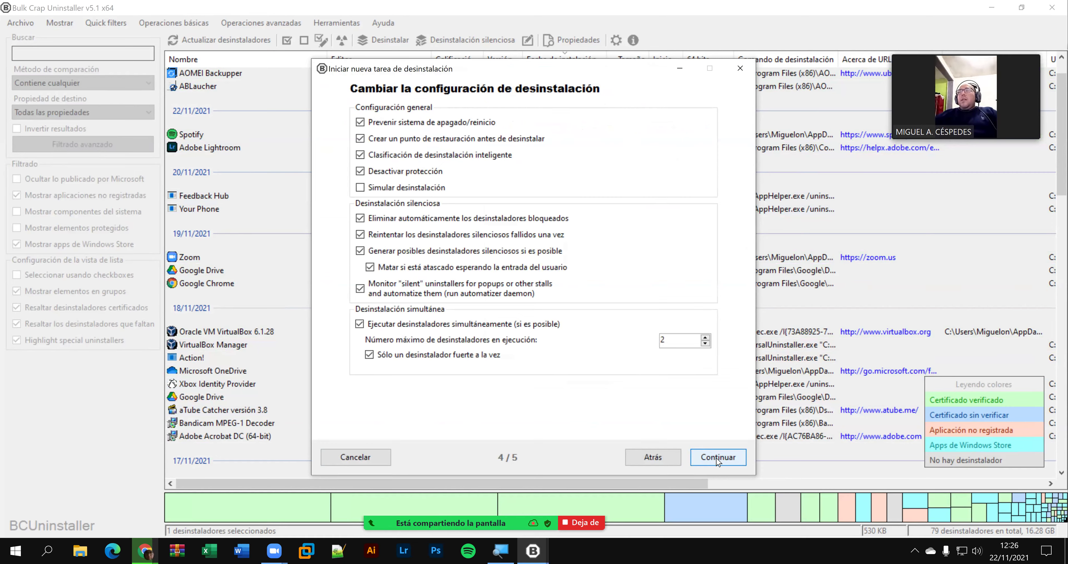
click(718, 457)
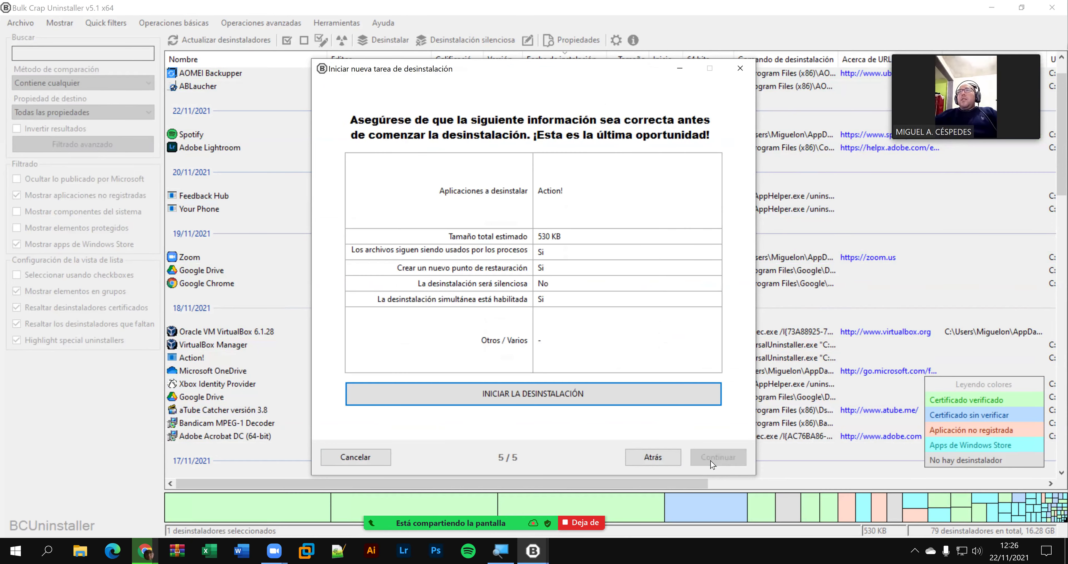
click(580, 391)
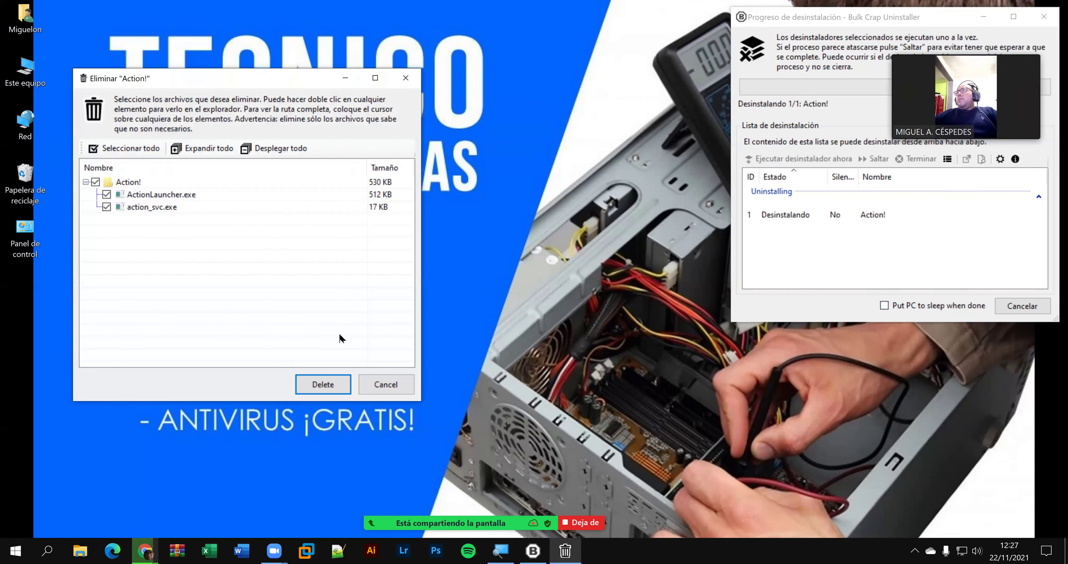
- Attempt deleting Action!'s files twice despite access-denied errors, then run a leftover scan finding nothing
click(322, 383)
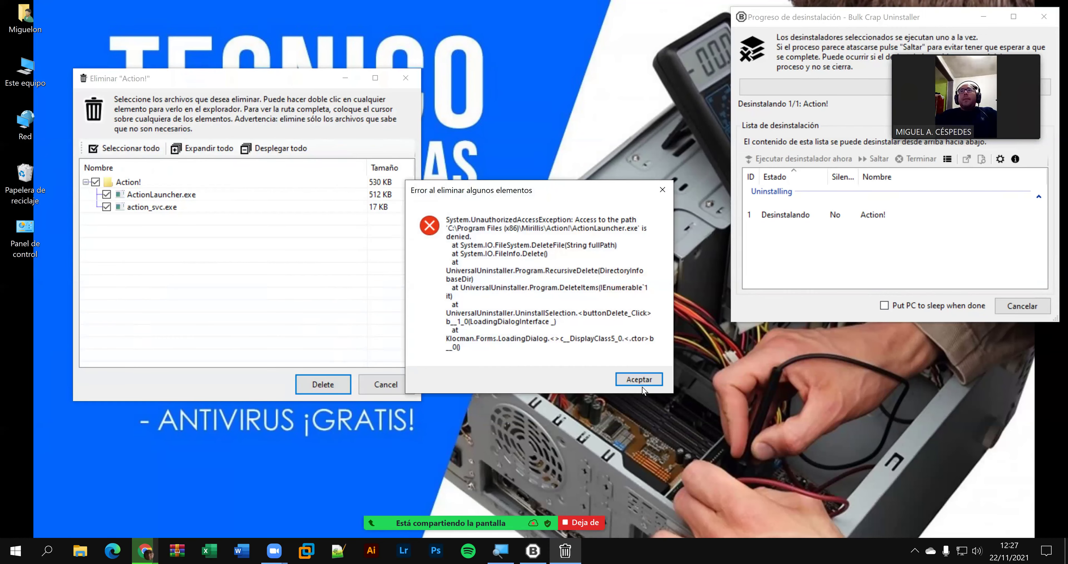
click(646, 385)
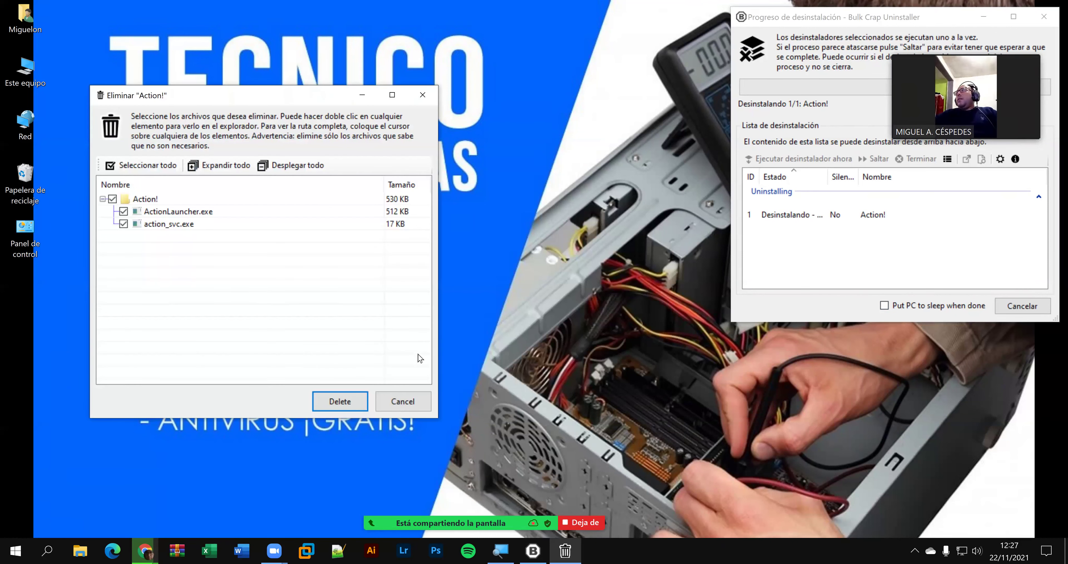
click(333, 401)
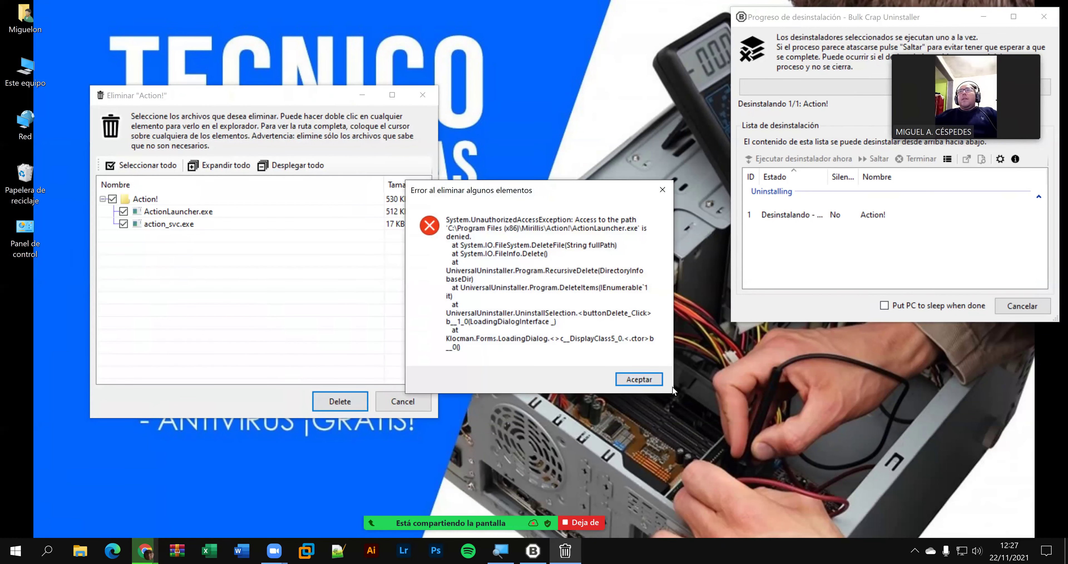
click(654, 381)
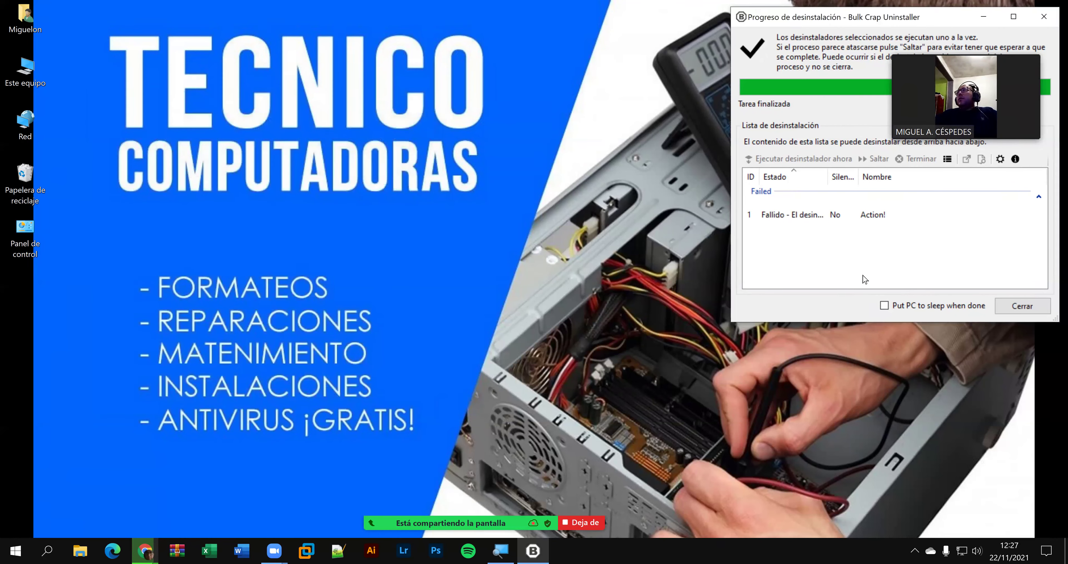
click(1034, 305)
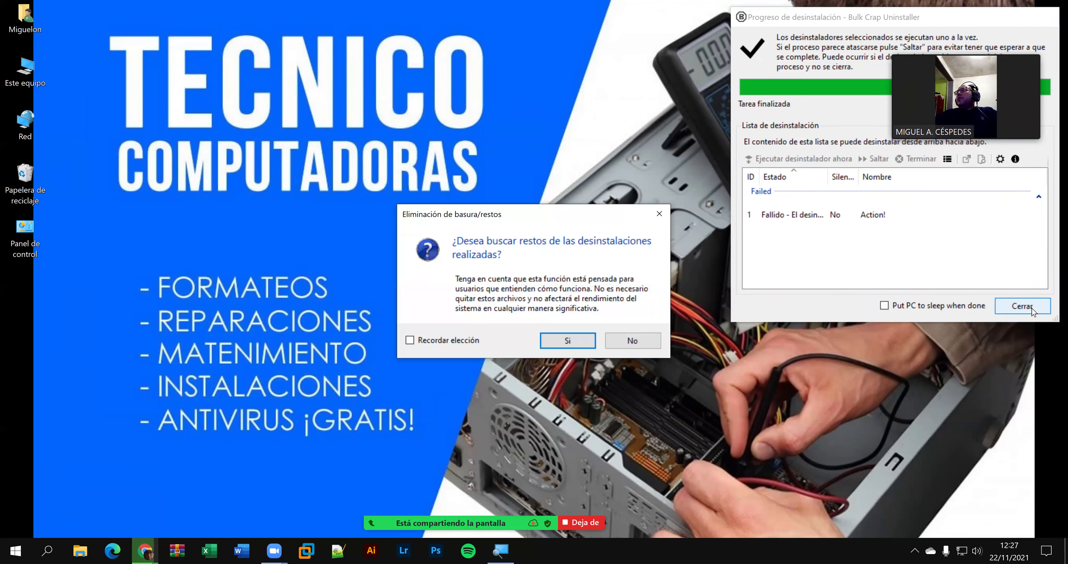
click(548, 338)
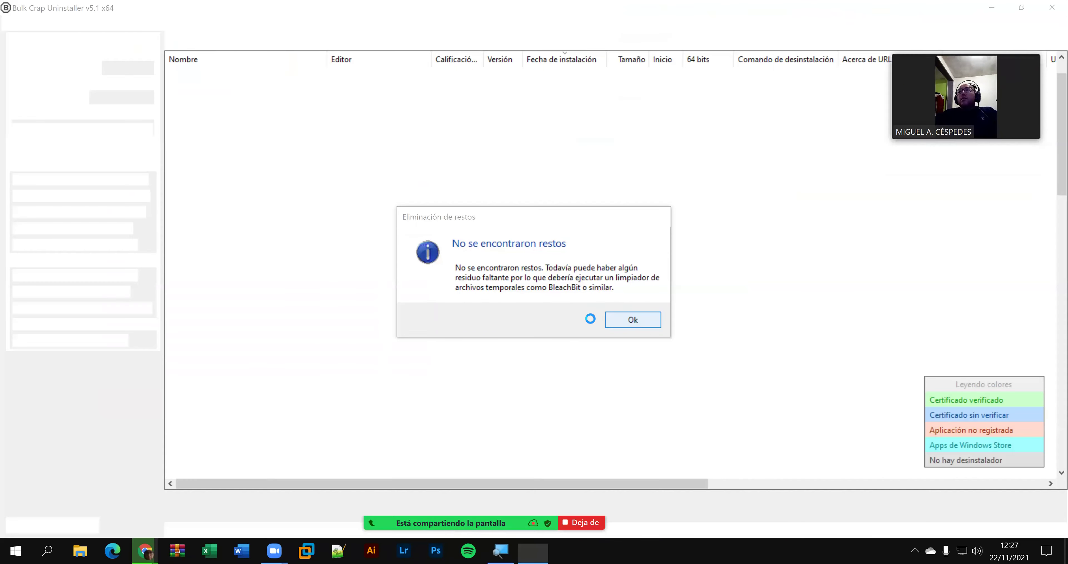
click(626, 321)
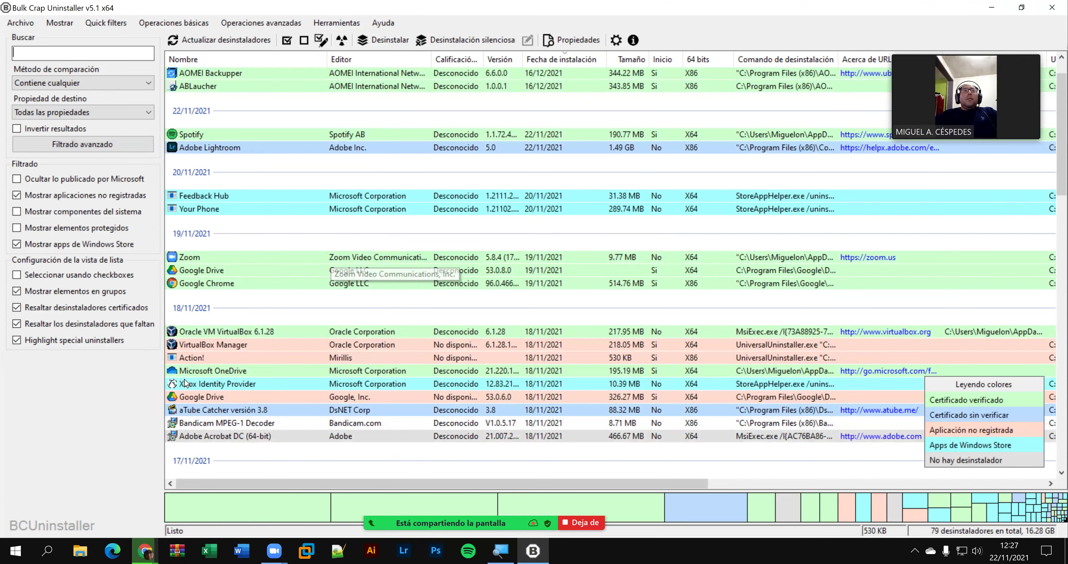
- View Action!'s properties, then open File Explorer on This PC (Este equipo) showing the drives
click(198, 357)
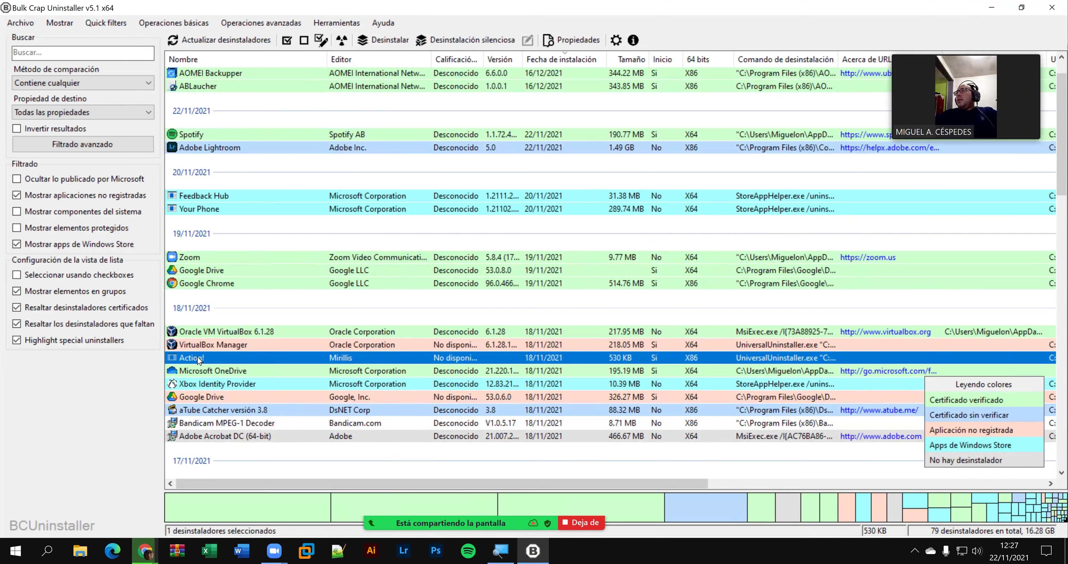
right_click(197, 356)
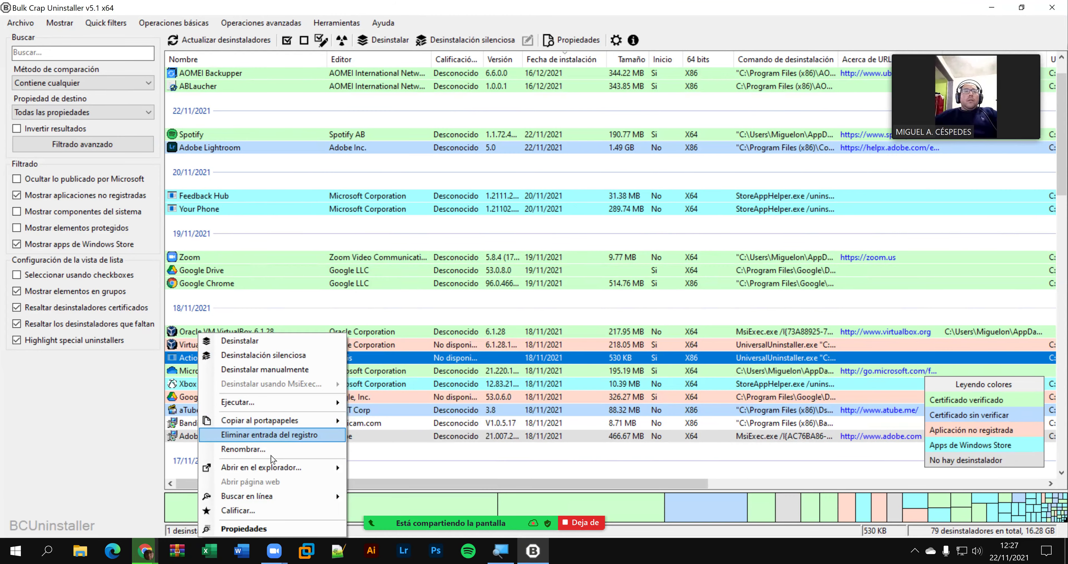
click(232, 529)
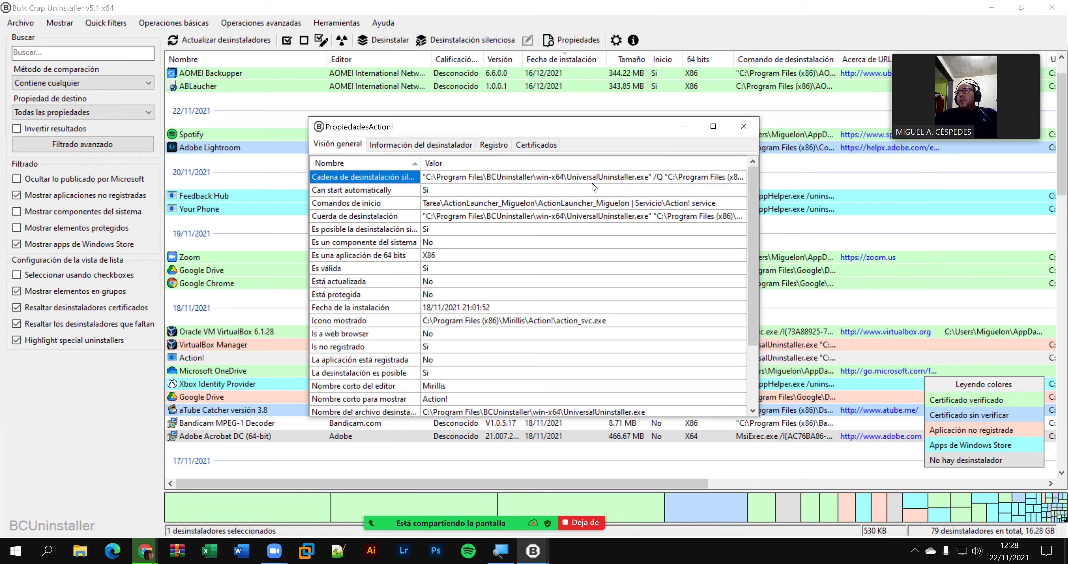
key(super+e)
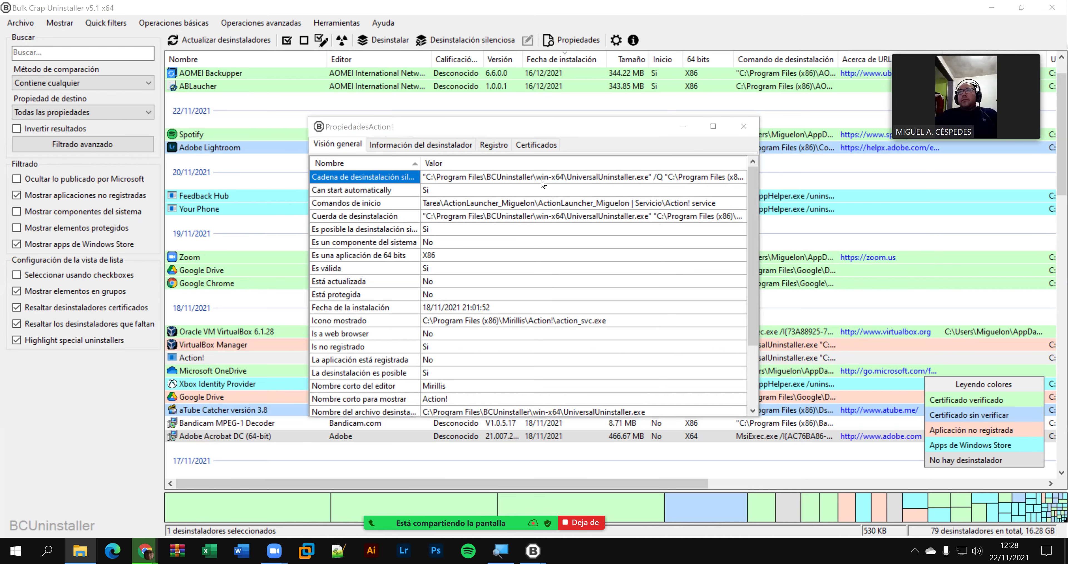
click(247, 284)
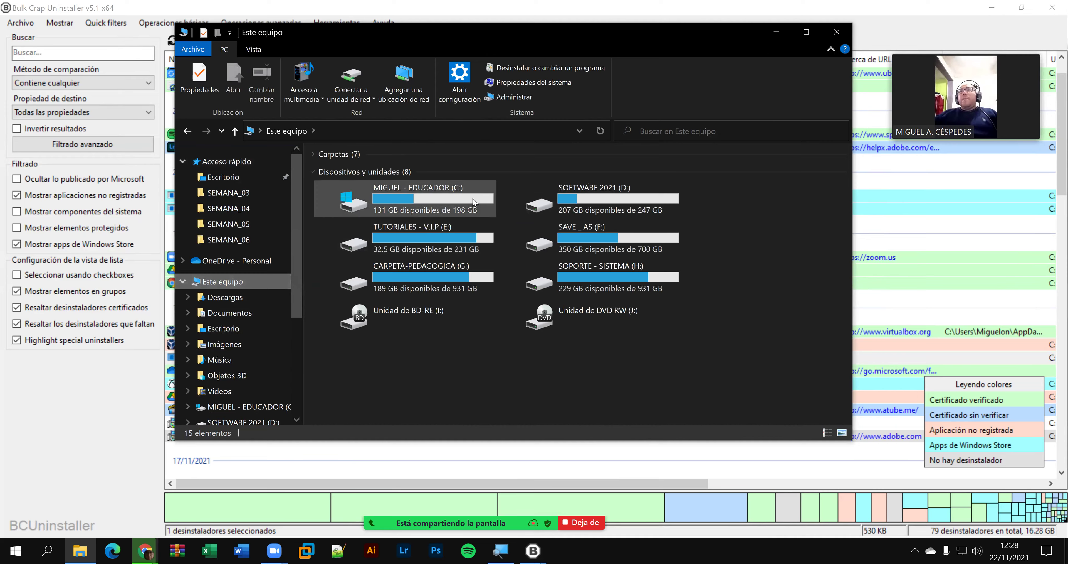
- Go to C: > Archivos de programa (x86) and try deleting Mirillis; dismiss the in-use warning
click(473, 198)
double_click(472, 198)
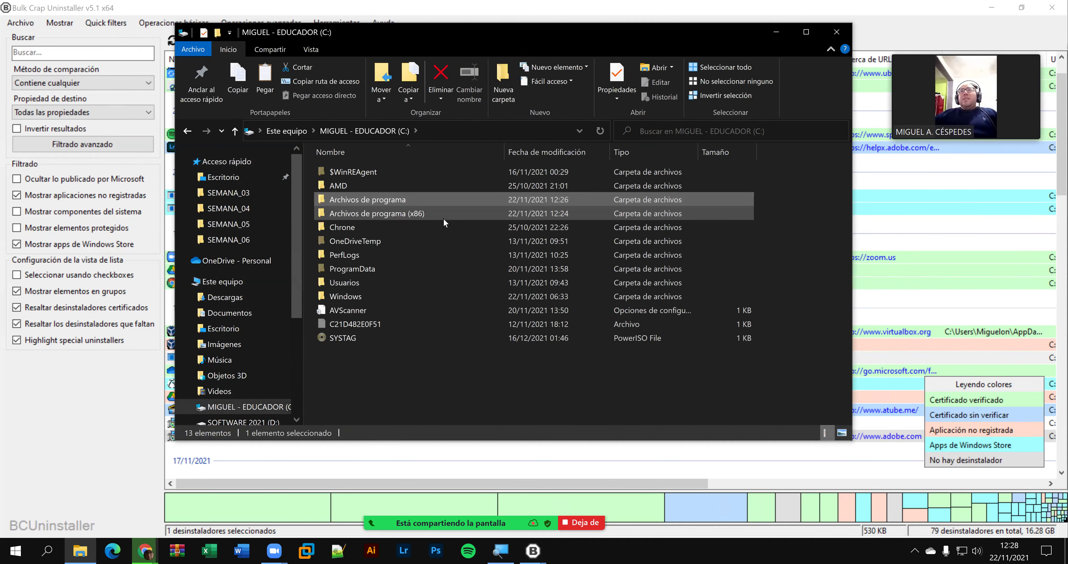
double_click(442, 219)
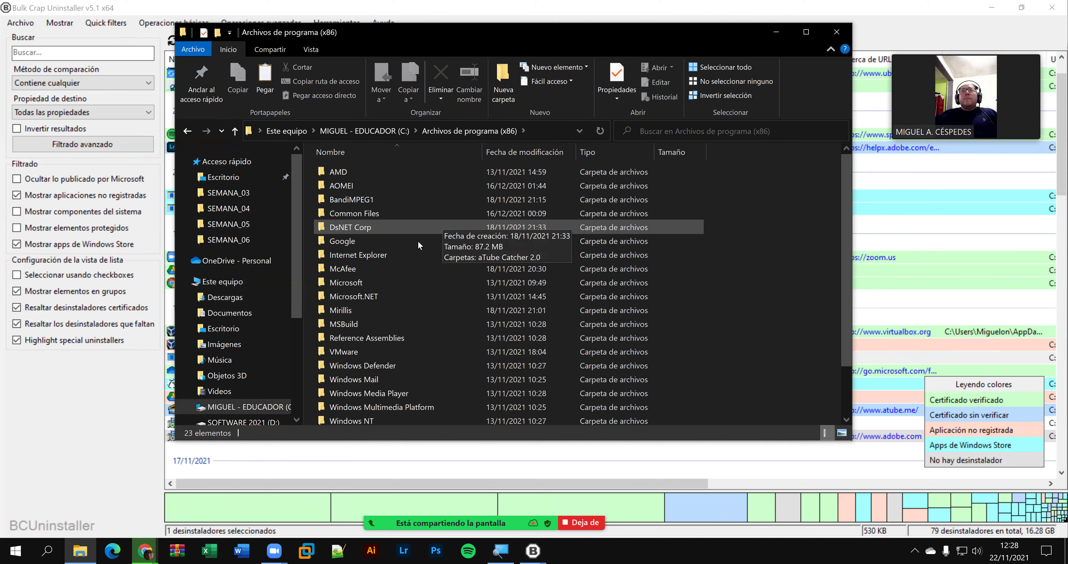
click(339, 309)
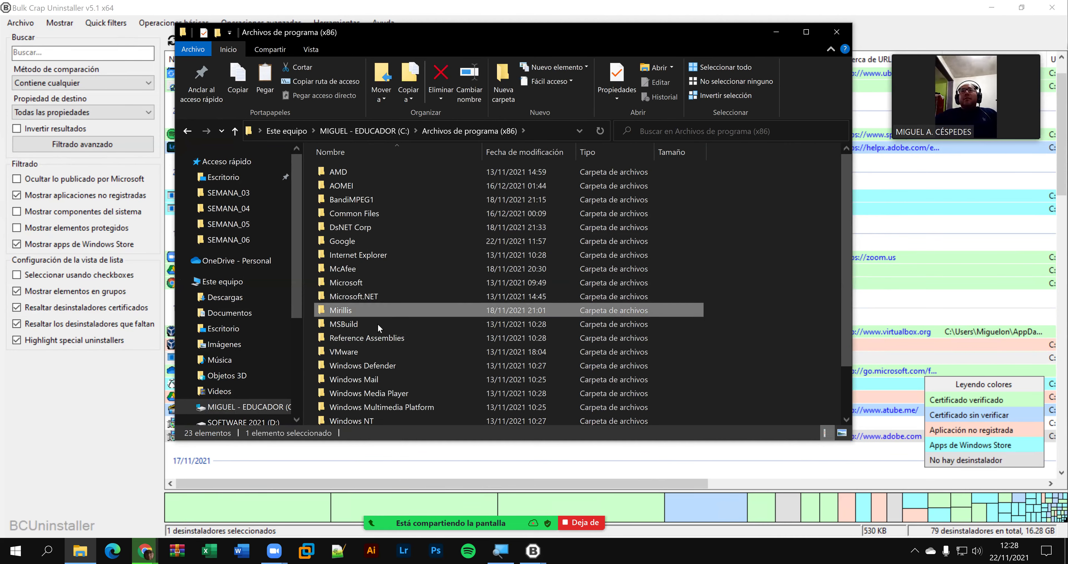
right_click(340, 310)
click(408, 508)
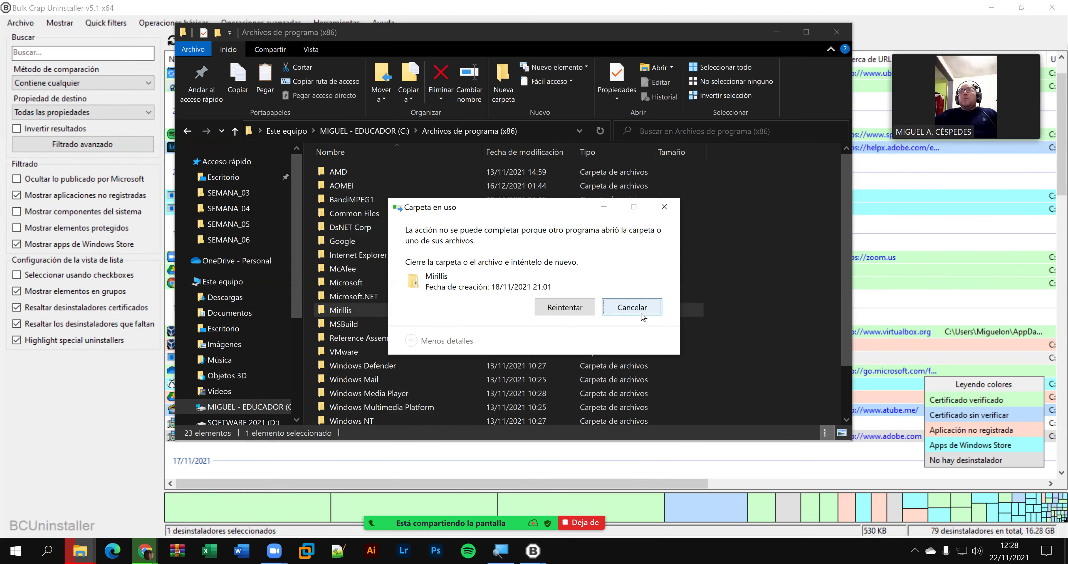
click(643, 318)
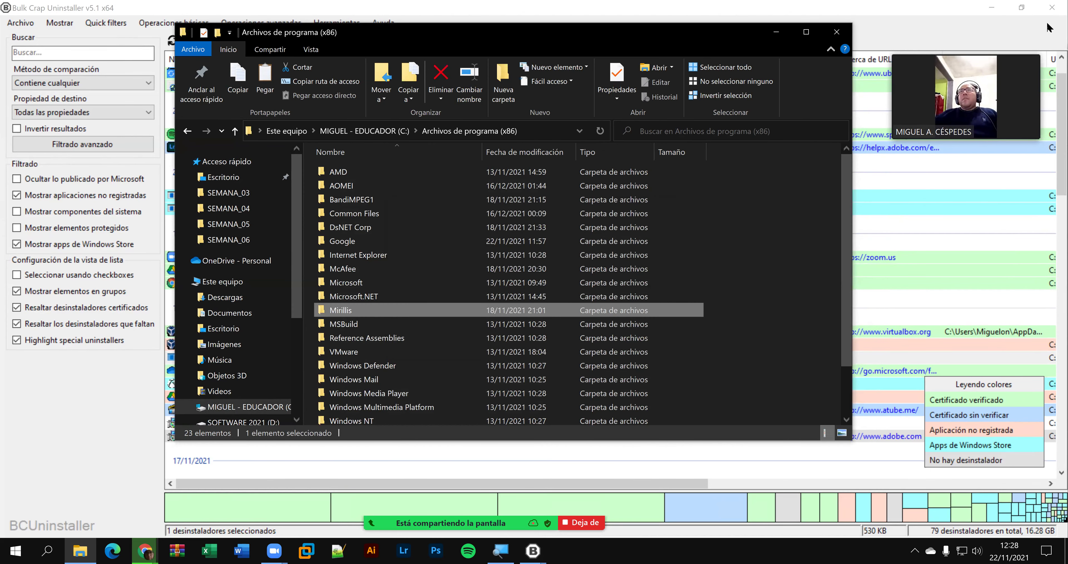
- Close Bulk Crap Uninstaller and Shift+Delete Mirillis with admin permission; it still stays in use
click(1023, 23)
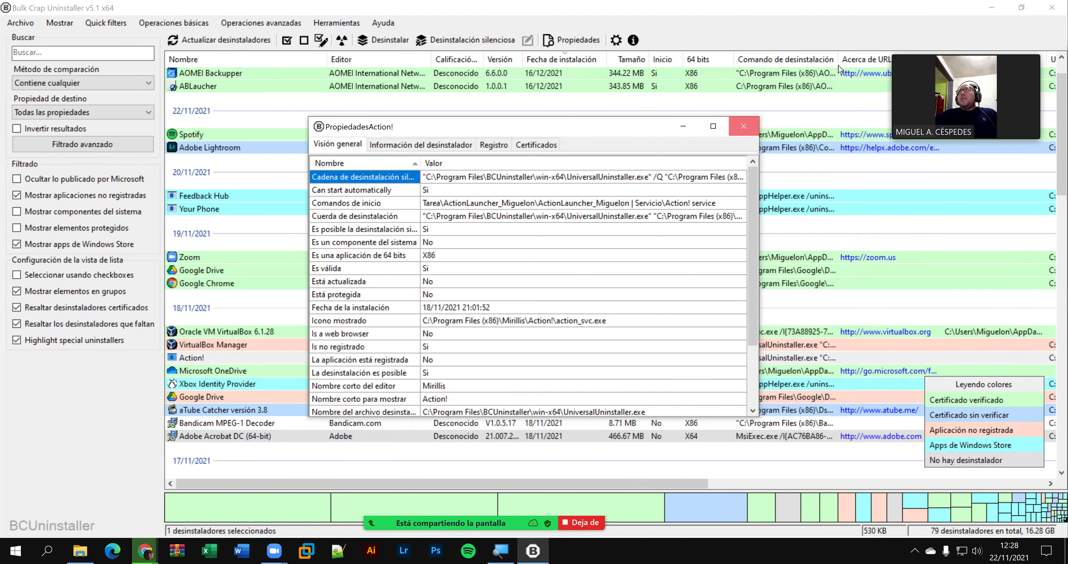
click(643, 408)
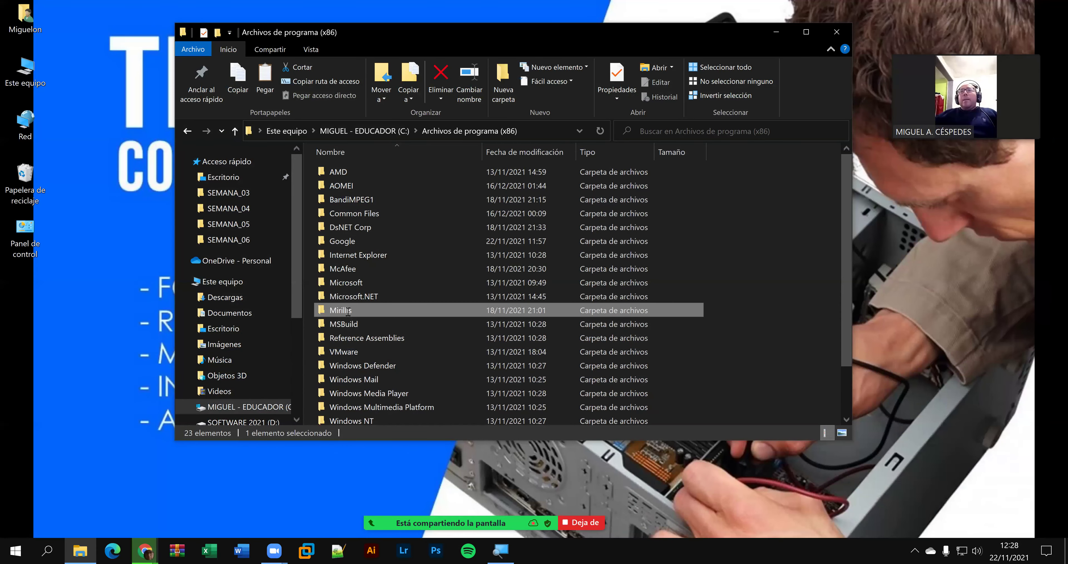
click(347, 312)
key(Escape)
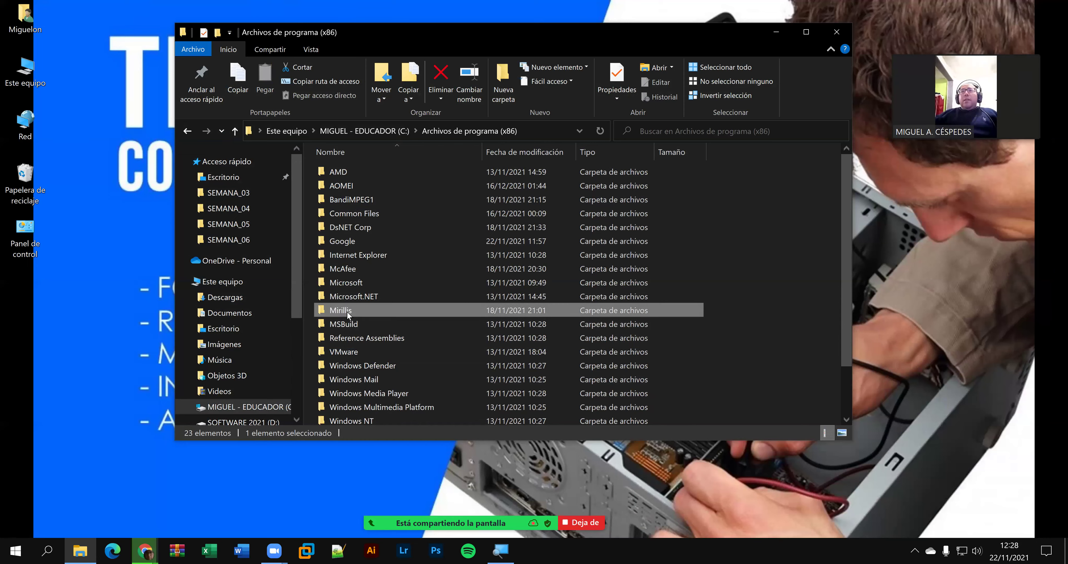
key(shift+Delete)
key(Return)
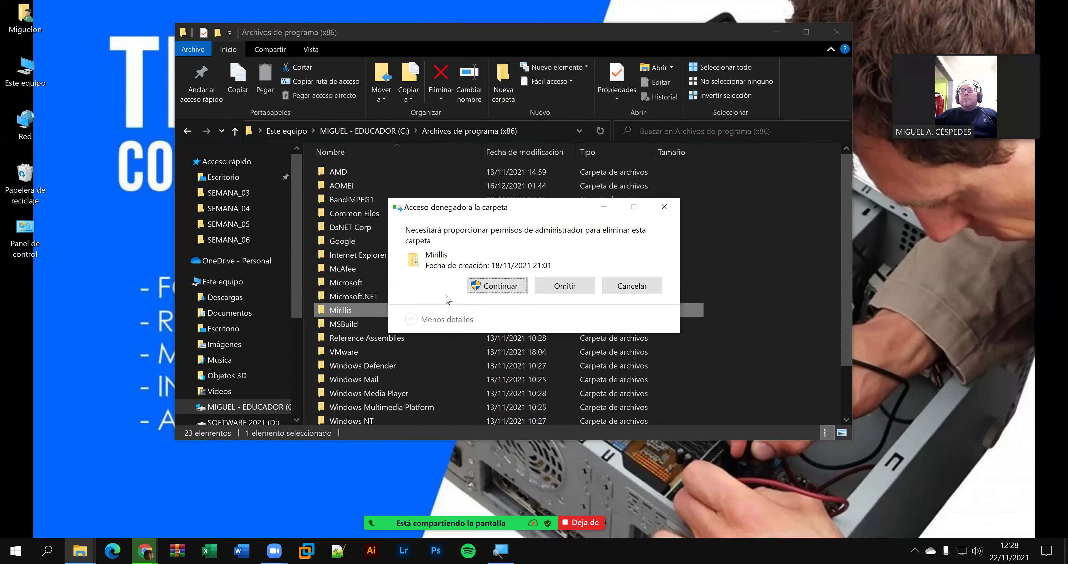
click(500, 290)
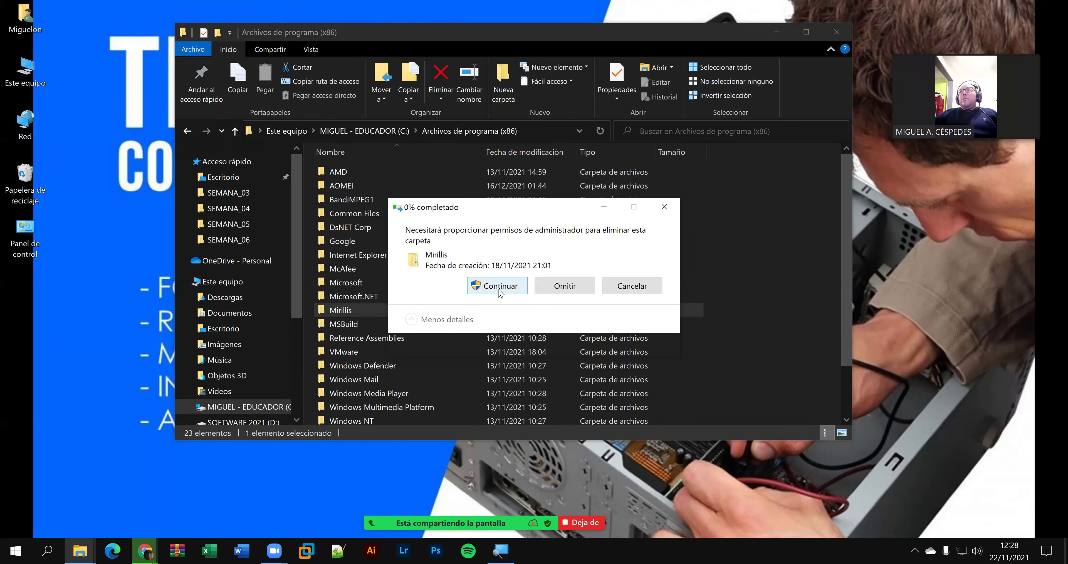
click(494, 333)
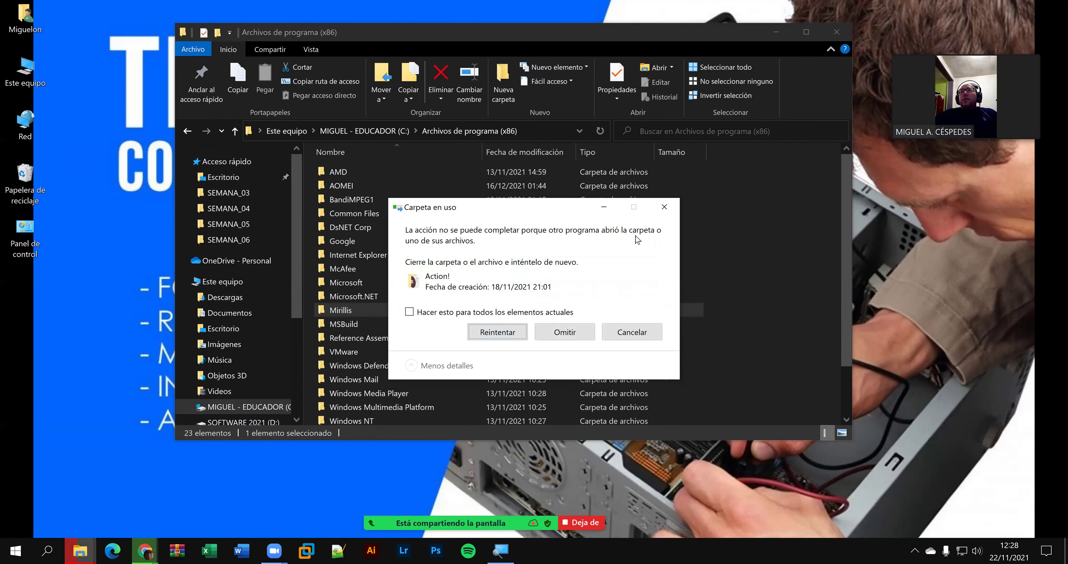
click(665, 206)
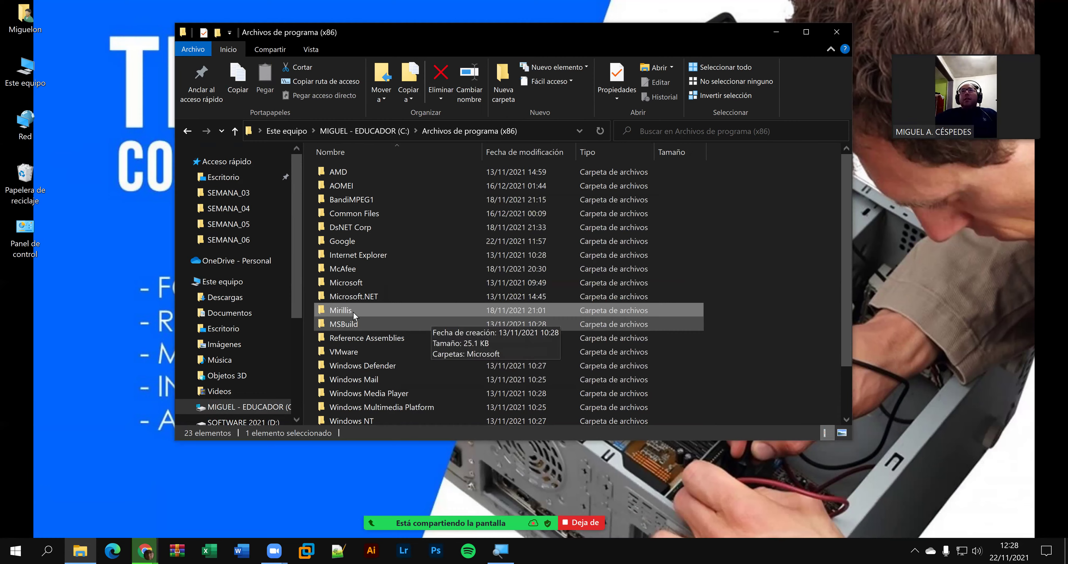
- Open the Seguridad tab of the Mirillis folder's properties
right_click(352, 314)
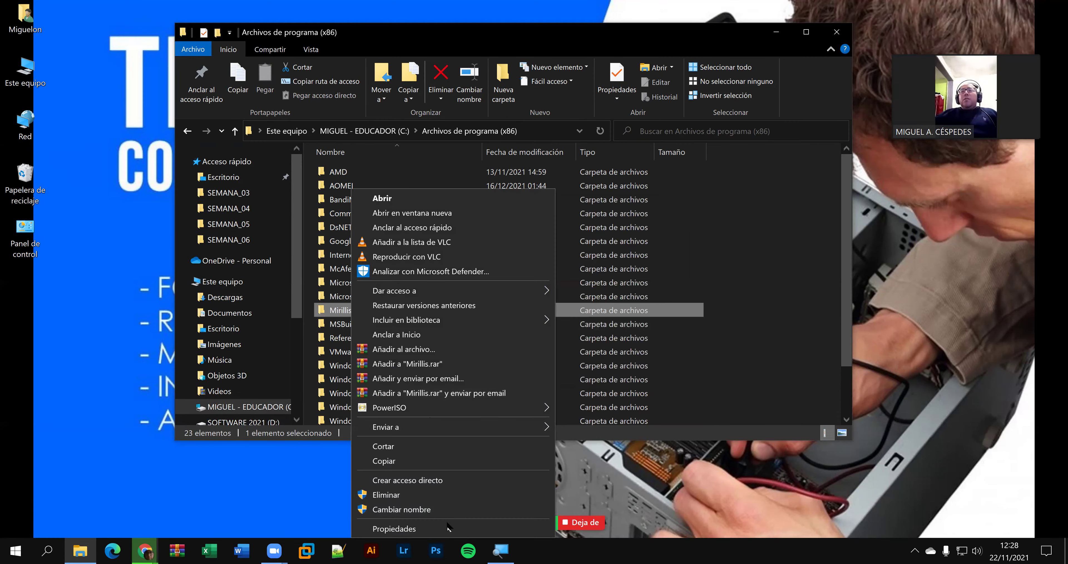
click(437, 527)
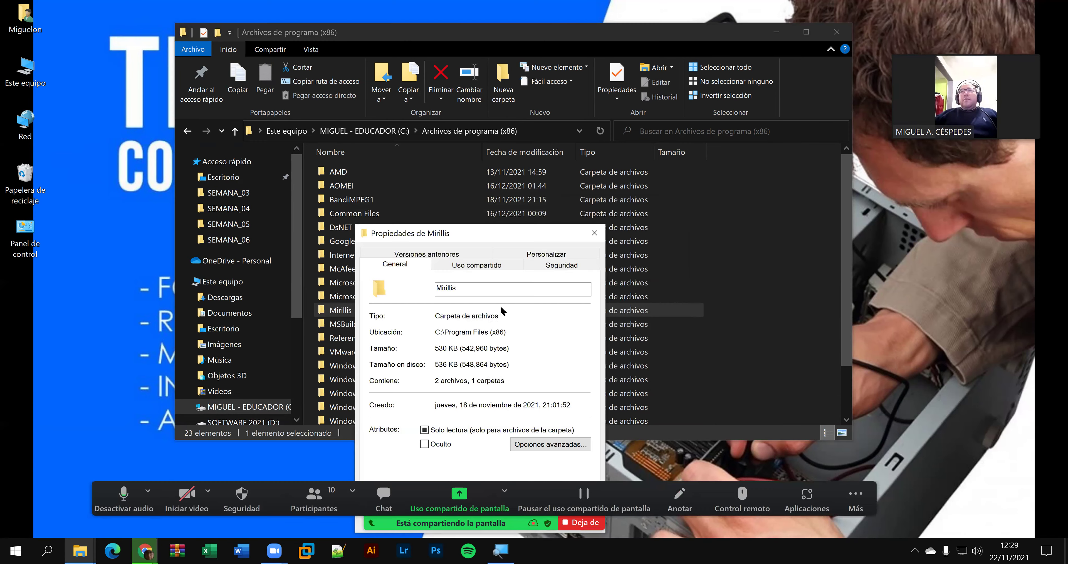
click(560, 266)
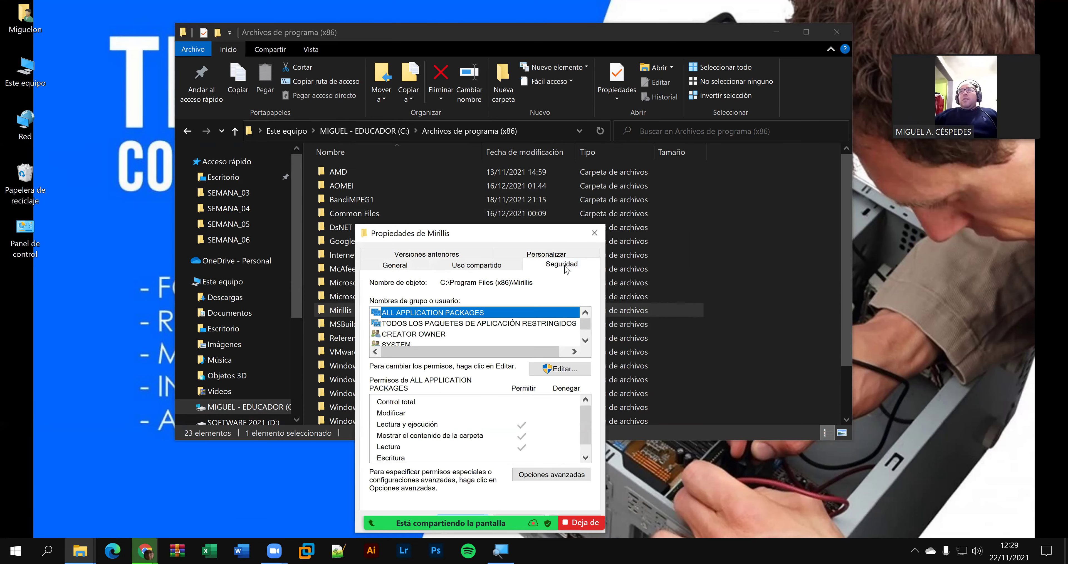
click(585, 341)
click(585, 340)
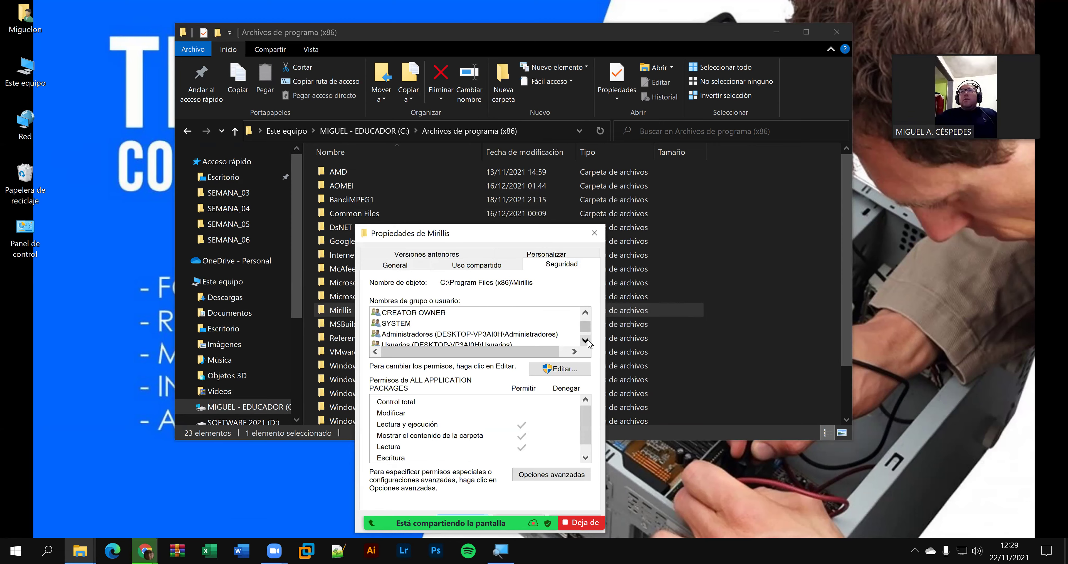
click(585, 340)
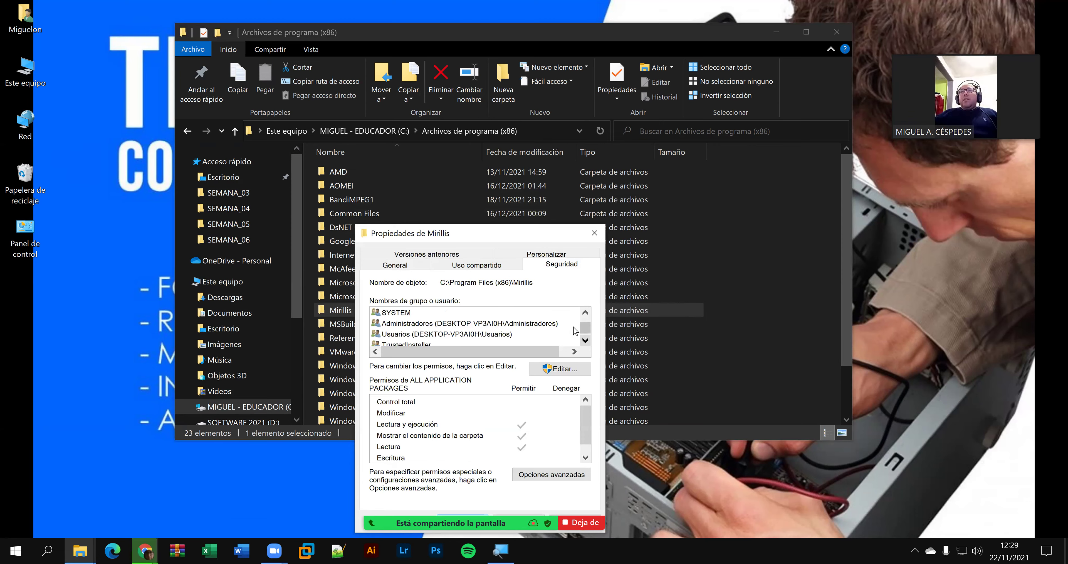
- Edit the permissions and select the Administradores group in the list
click(560, 369)
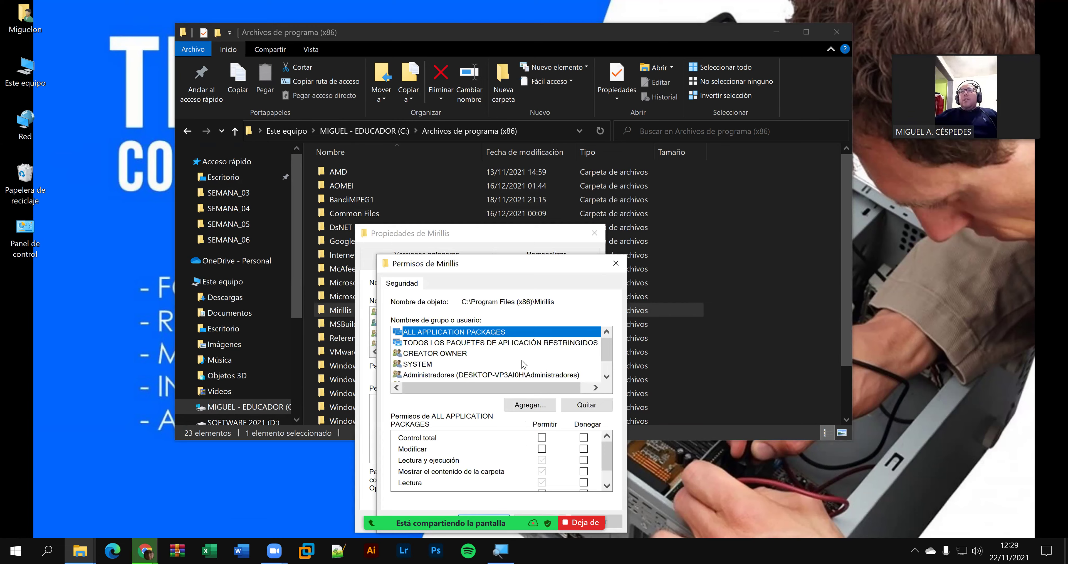
click(607, 377)
click(607, 376)
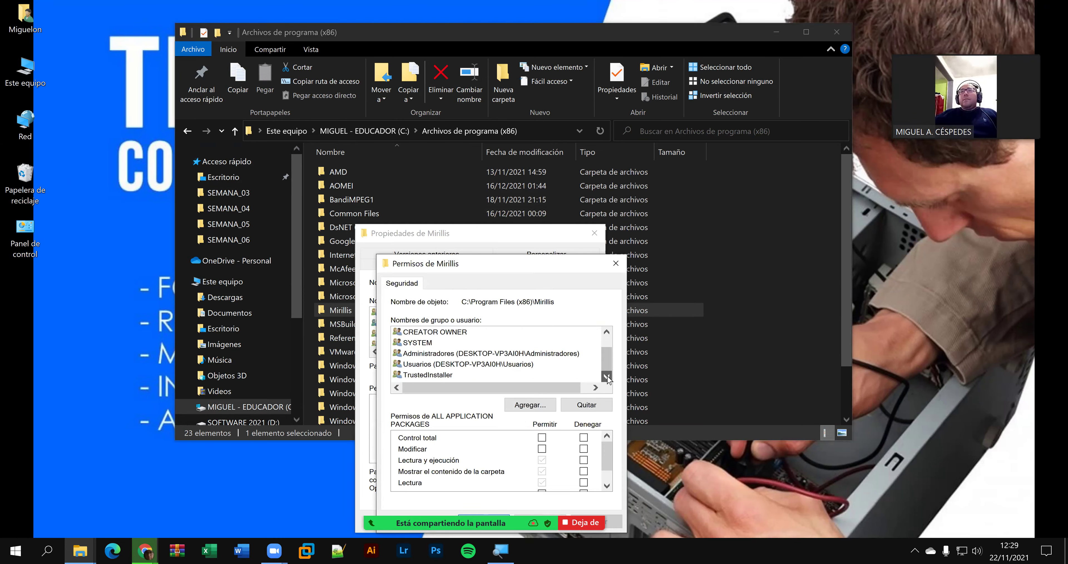
click(577, 364)
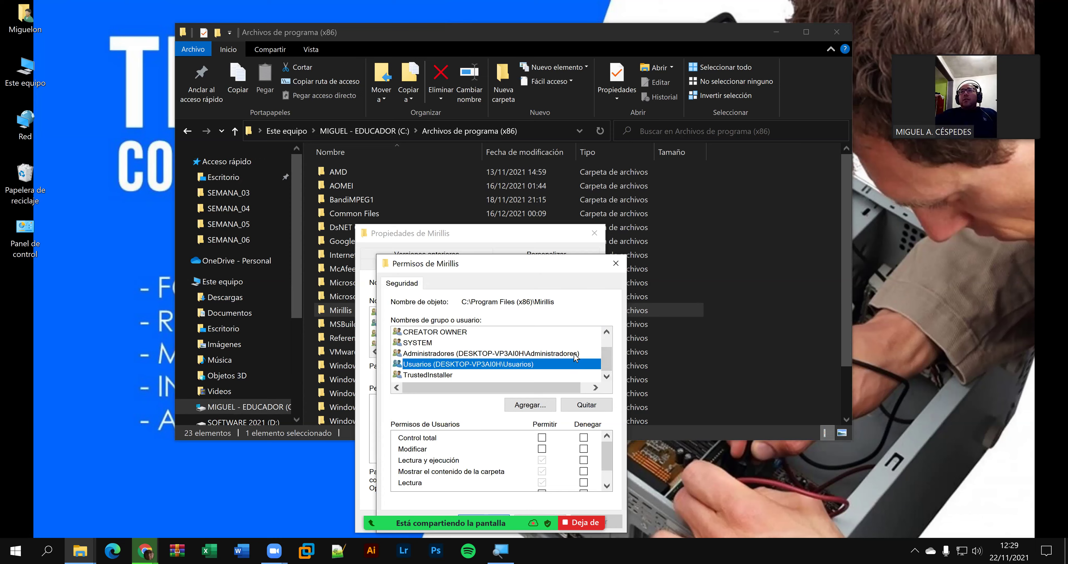
click(576, 355)
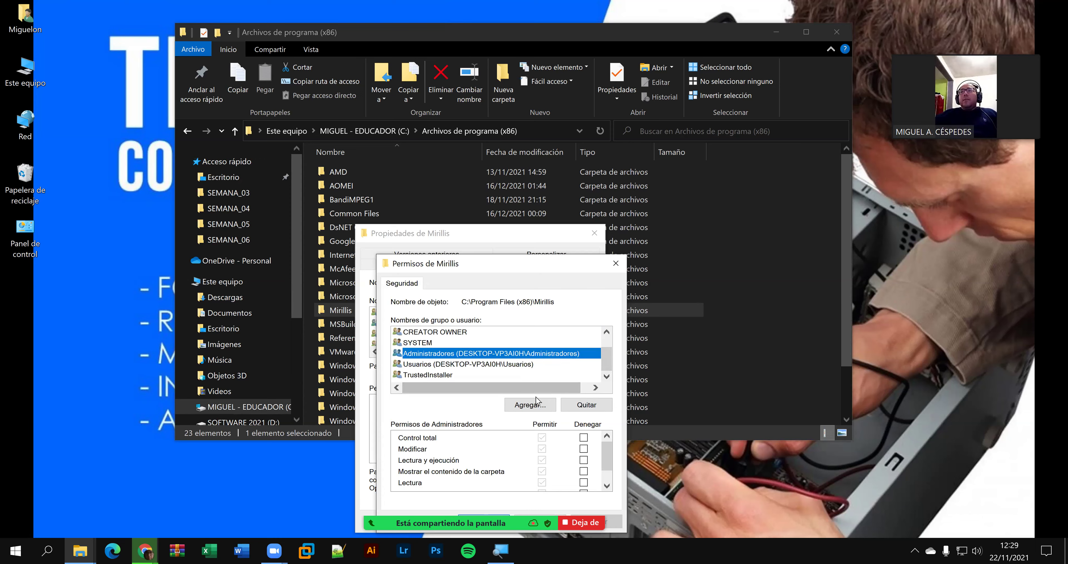
- Search all users and groups and add Everyone to the Mirillis folder's permissions
click(537, 407)
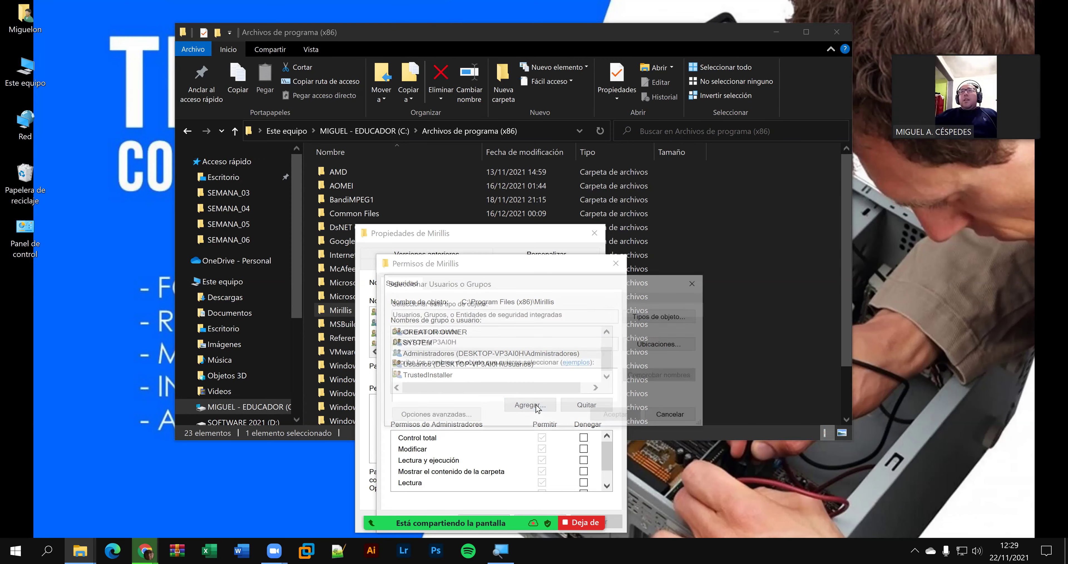
click(433, 416)
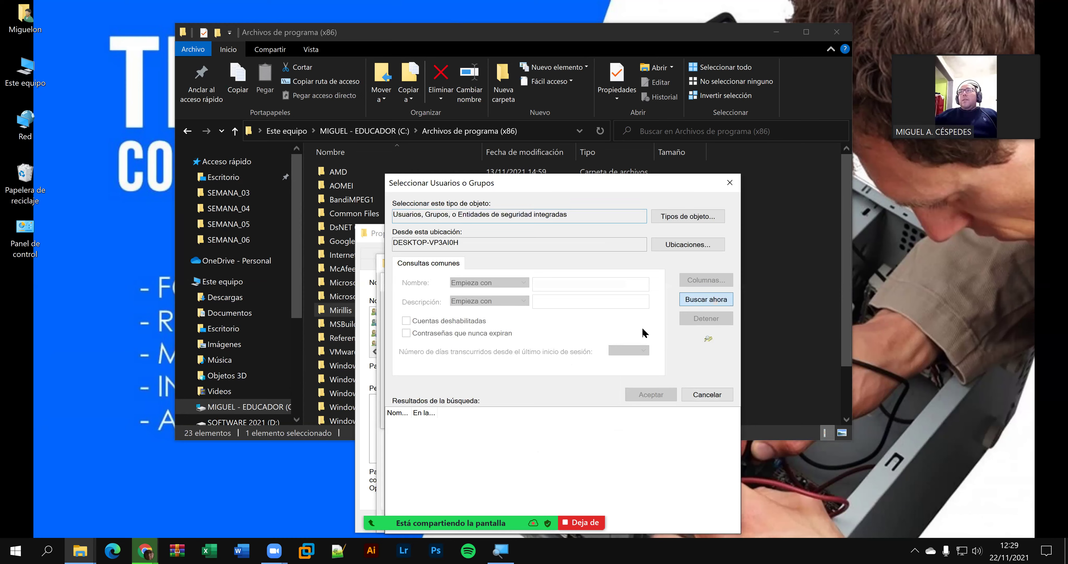
click(706, 299)
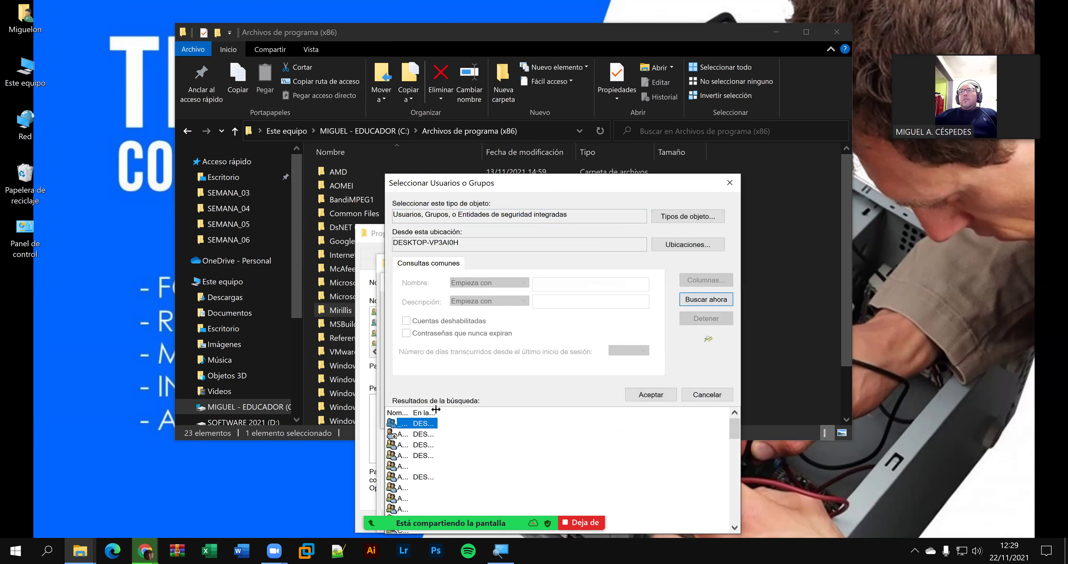
double_click(413, 412)
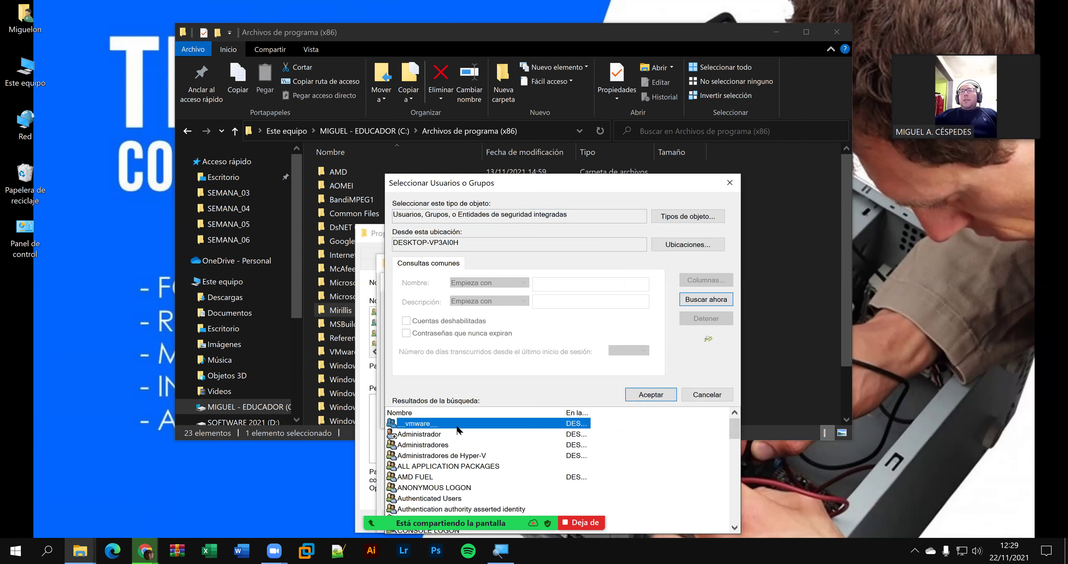
scroll(478, 460, down, 3)
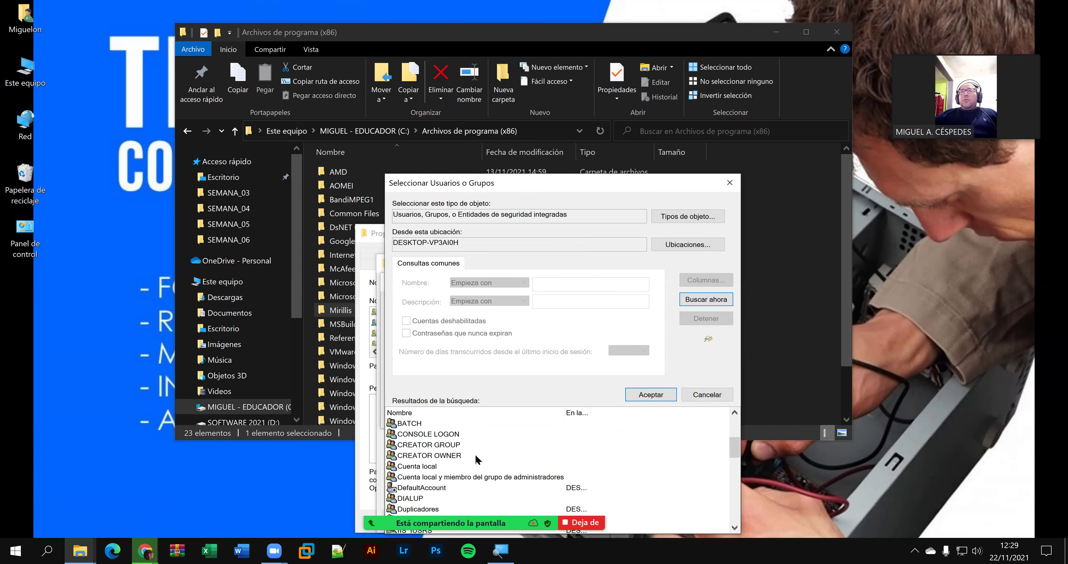
click(417, 456)
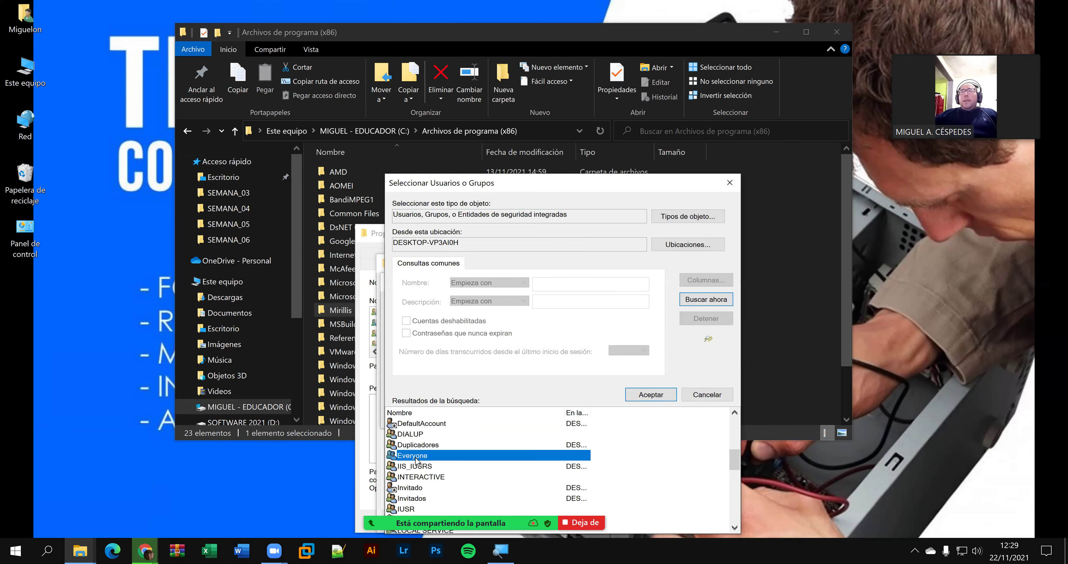
click(638, 398)
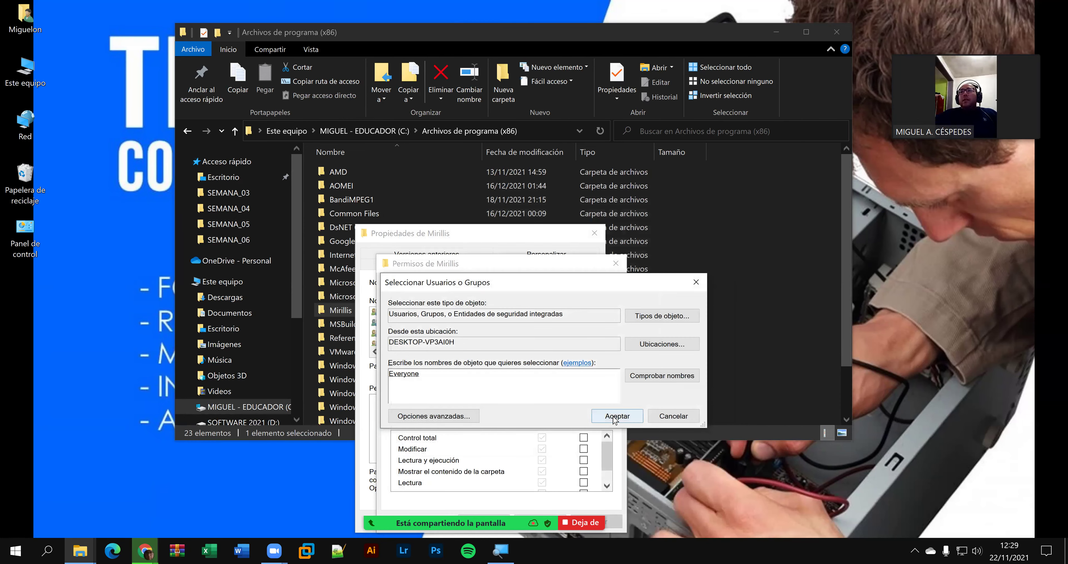
click(615, 417)
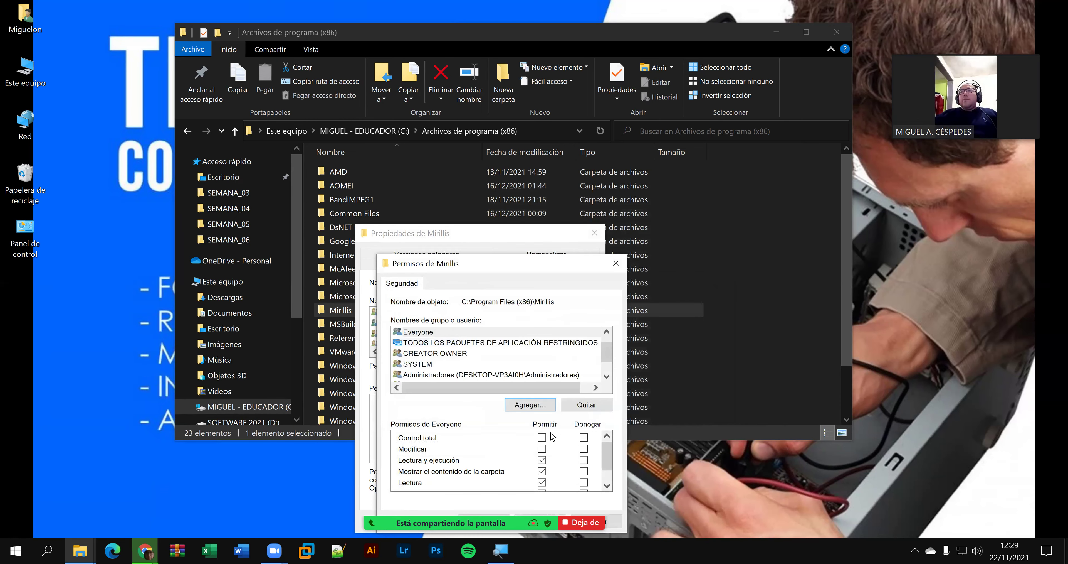
- Allow Control total for Everyone and confirm both the Permisos and Propiedades dialogs
click(542, 437)
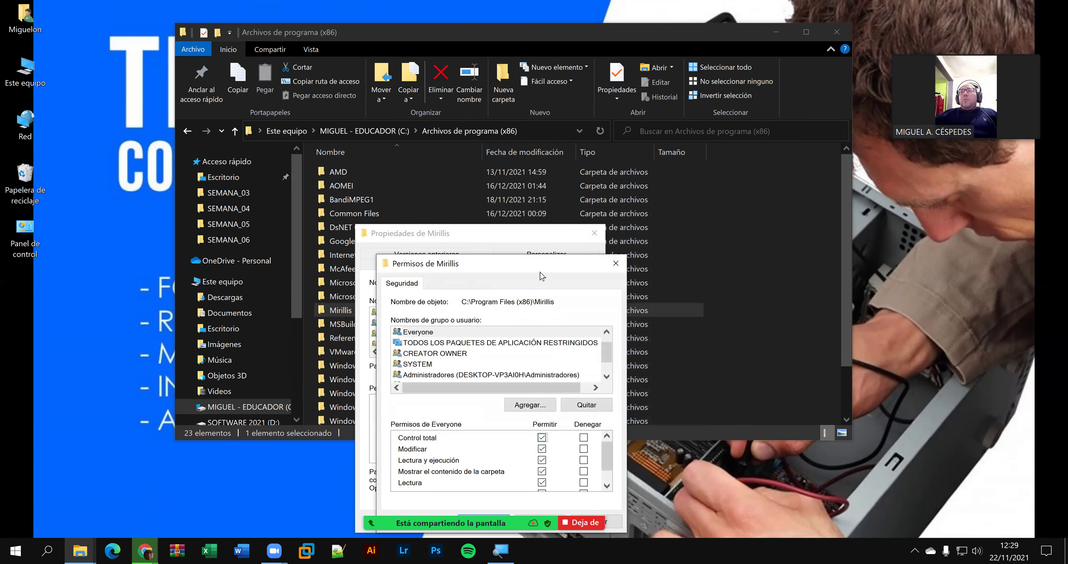
drag(541, 272, 541, 194)
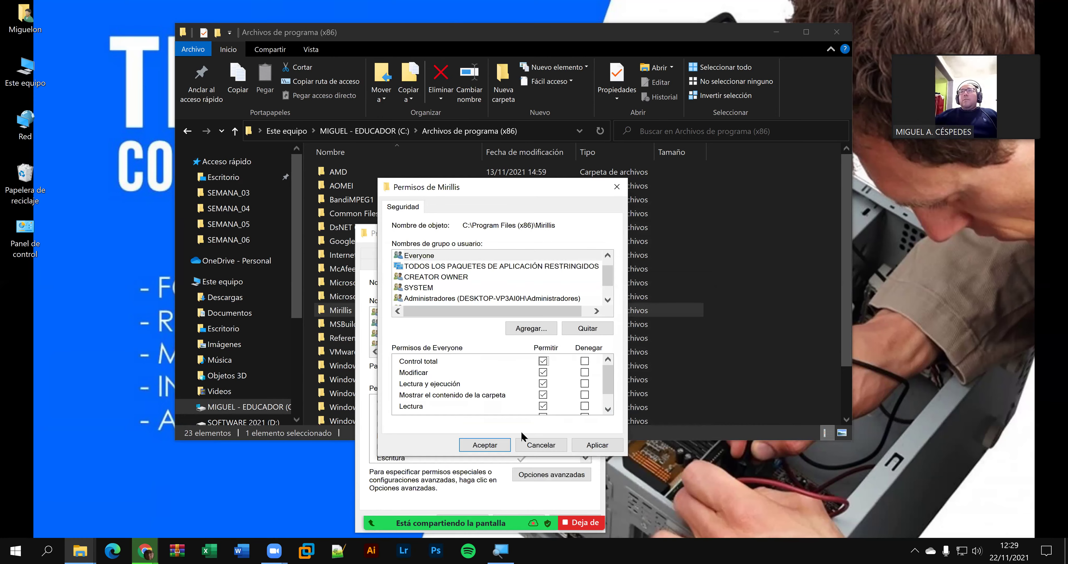
click(486, 445)
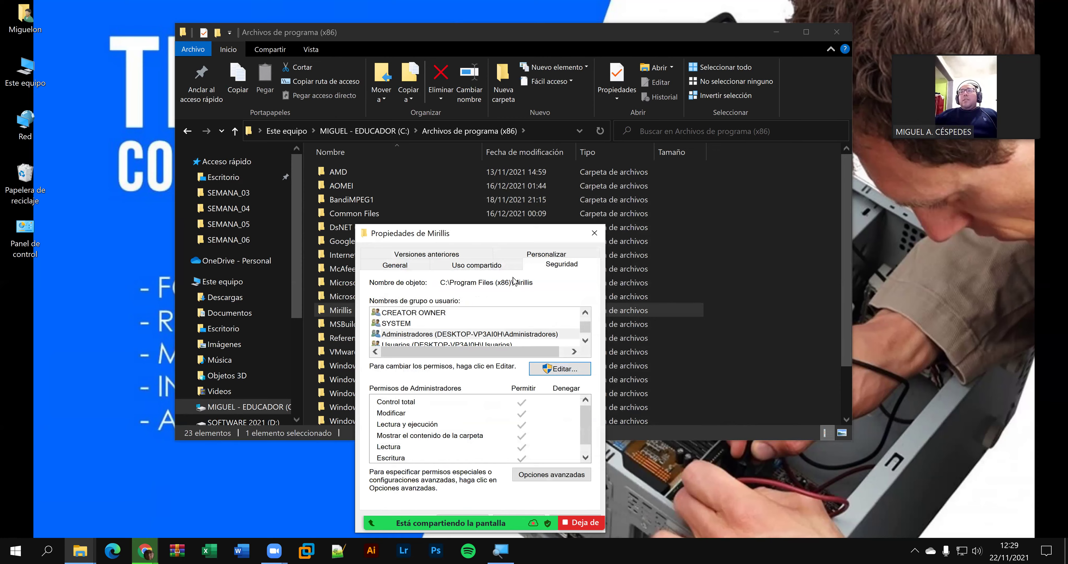
drag(508, 234, 509, 161)
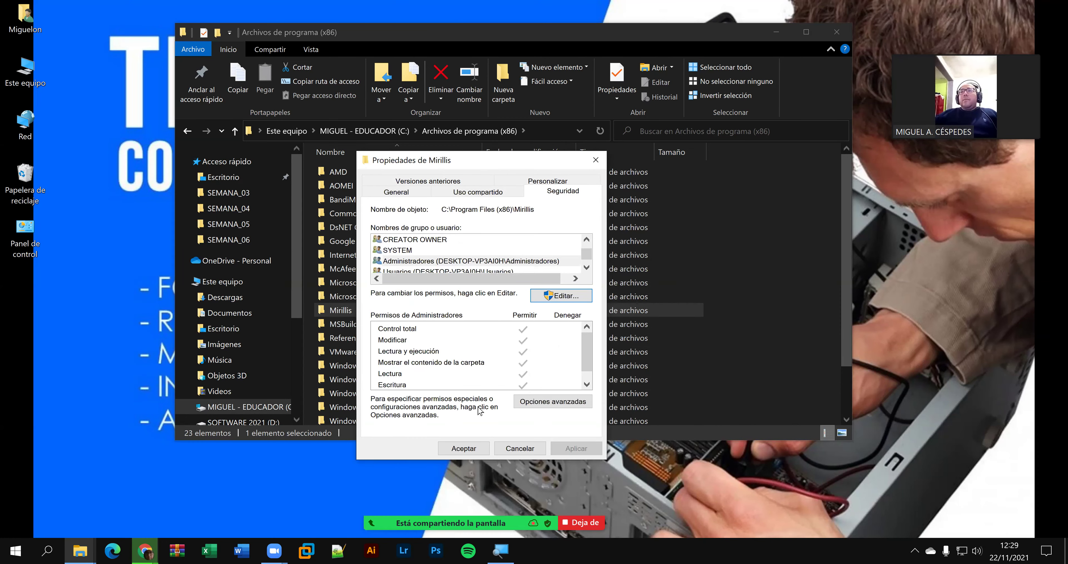
click(463, 448)
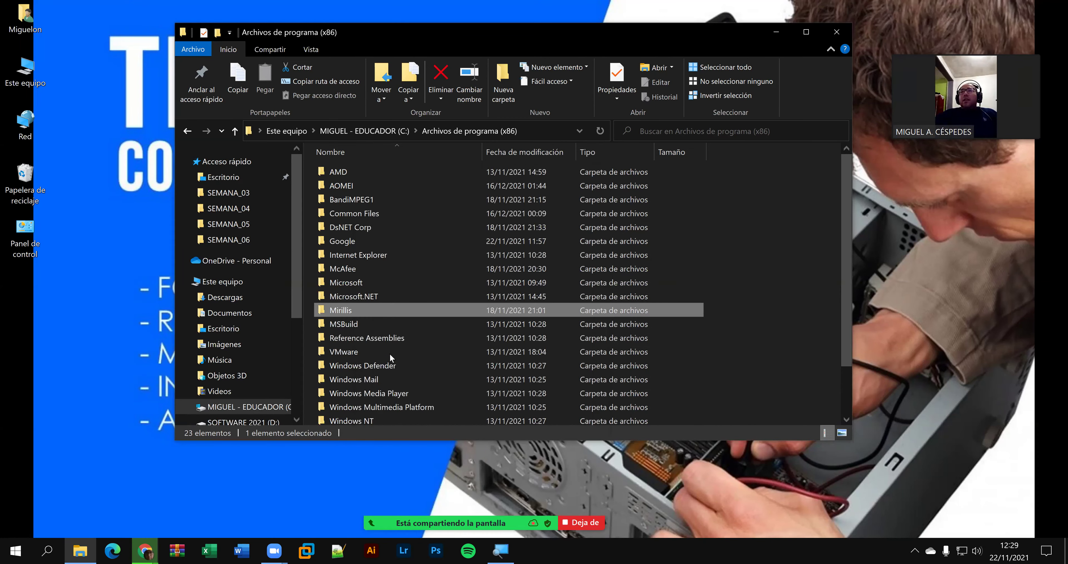
- Shift+Delete the Mirillis folder and retry three times, but Action! keeps it in use
click(345, 309)
key(BackSpace)
key(Escape)
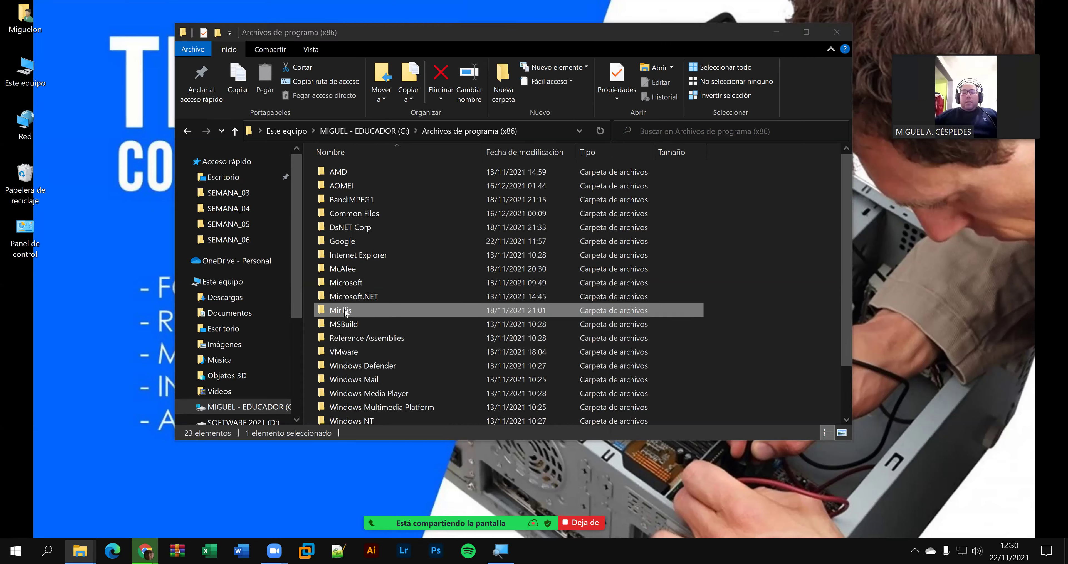
key(shift+Delete)
key(Return)
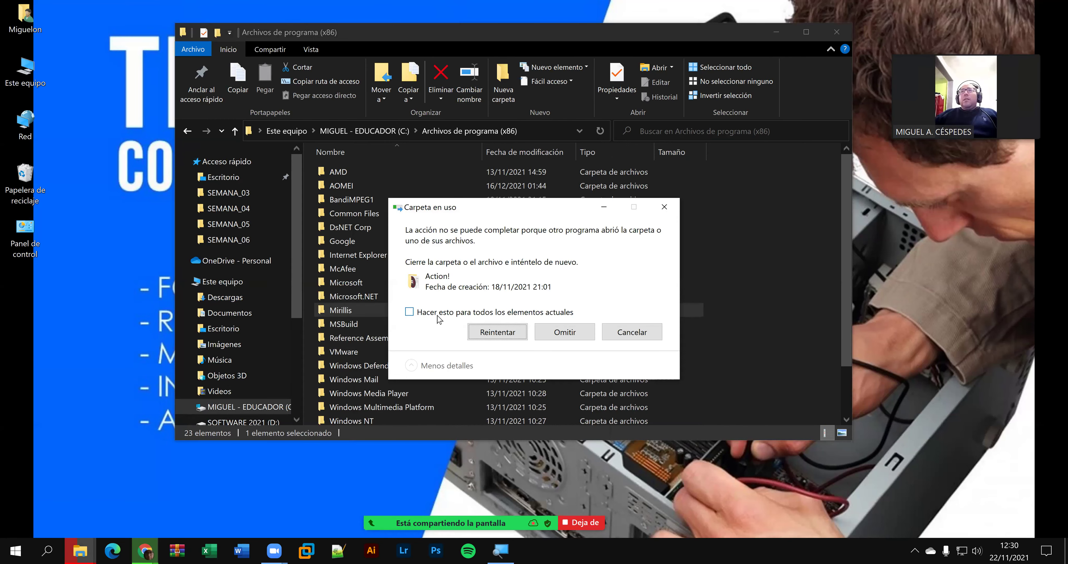
click(478, 332)
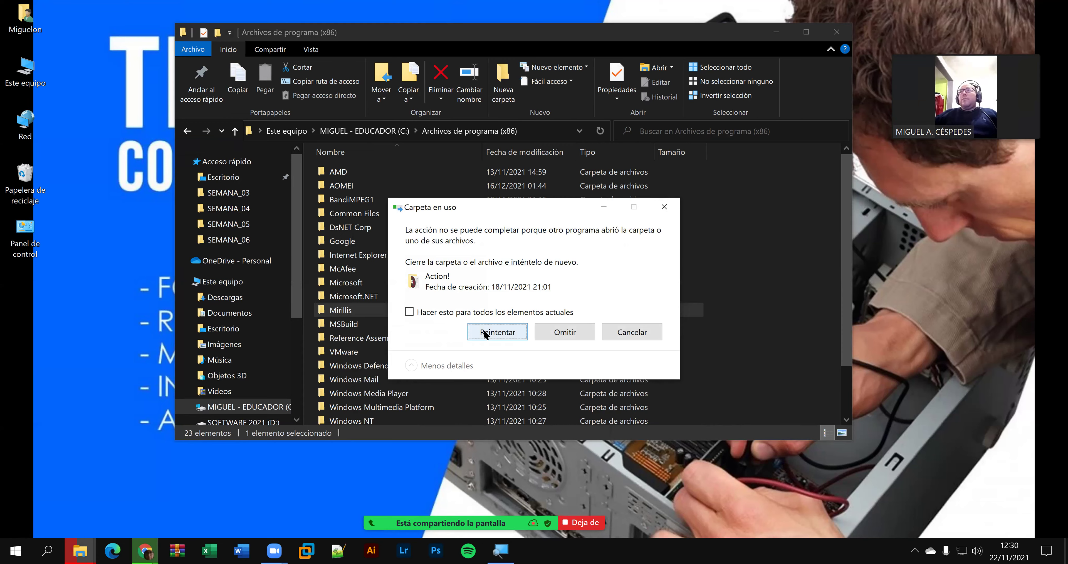
click(485, 333)
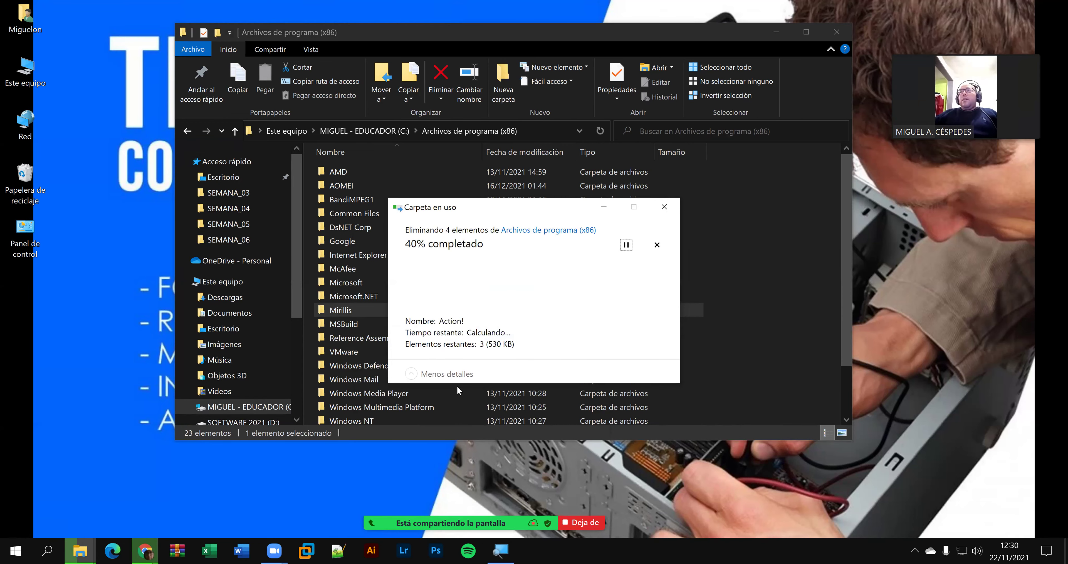
mouse_move(412, 480)
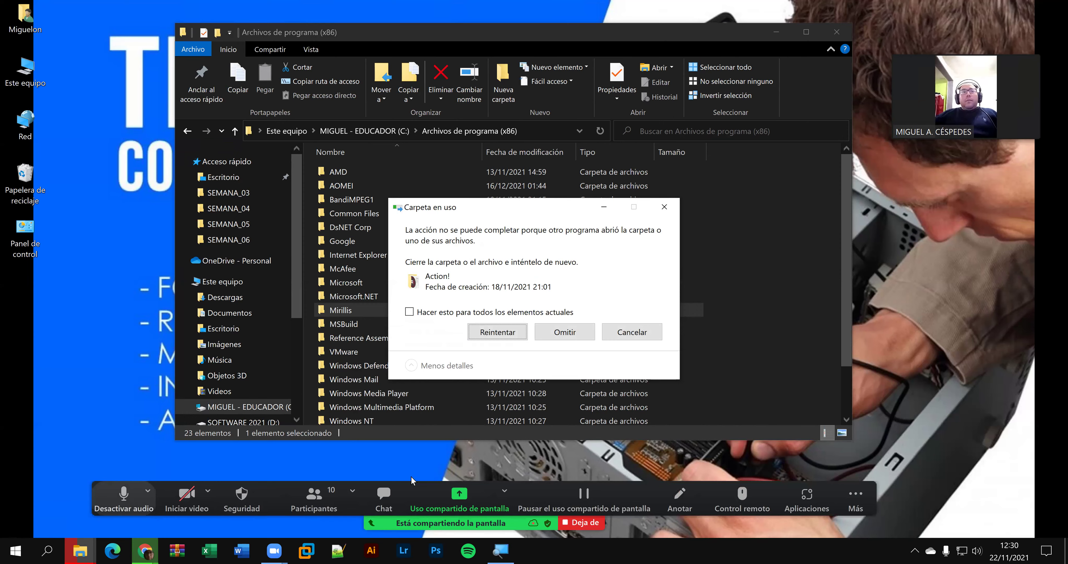
click(486, 333)
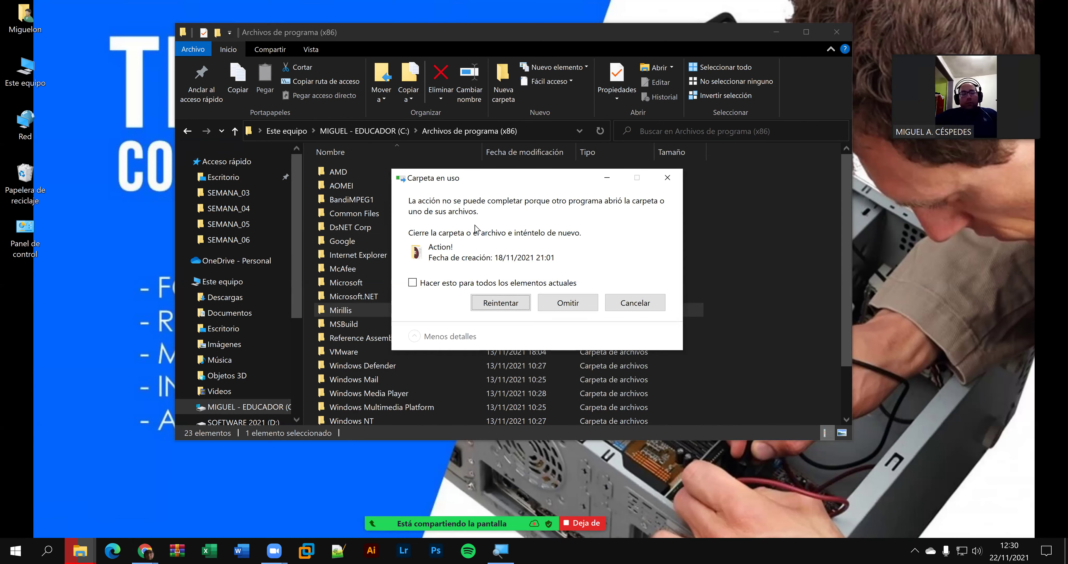
- End the ActionLauncher process in Task Manager
right_click(573, 546)
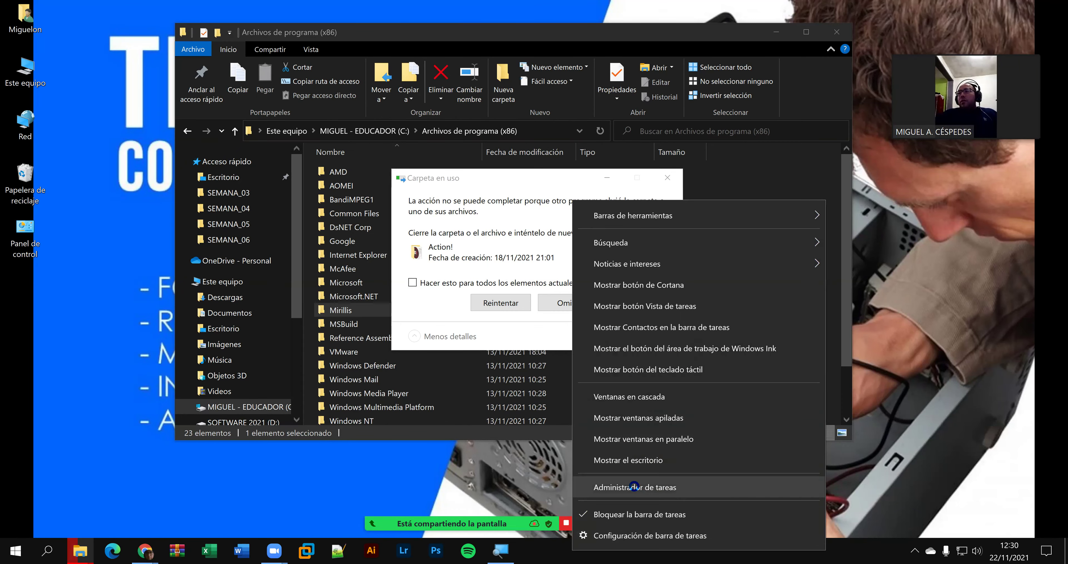
click(636, 489)
drag(584, 108, 272, 92)
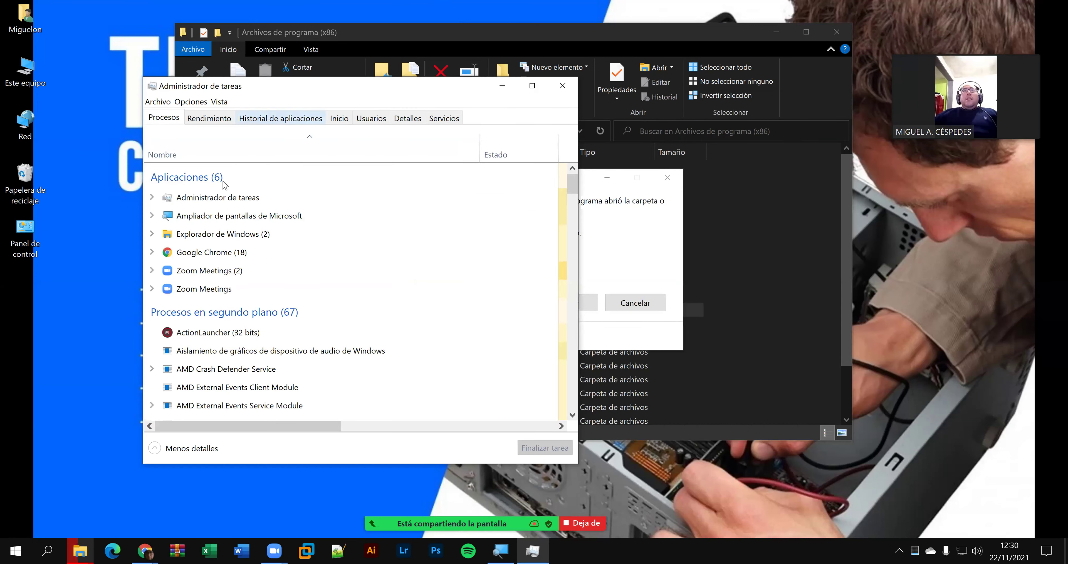
right_click(235, 332)
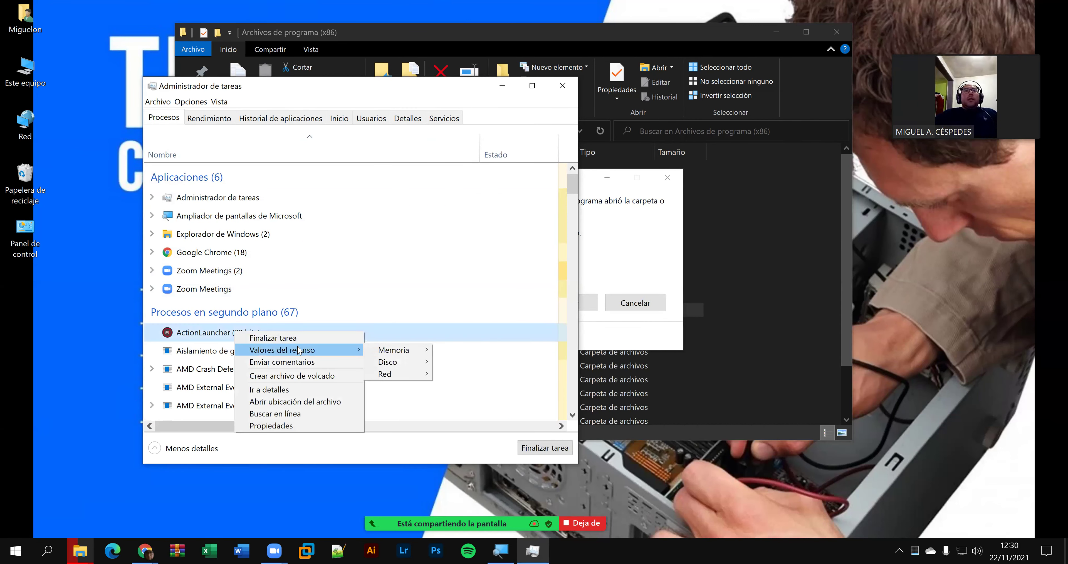
click(288, 337)
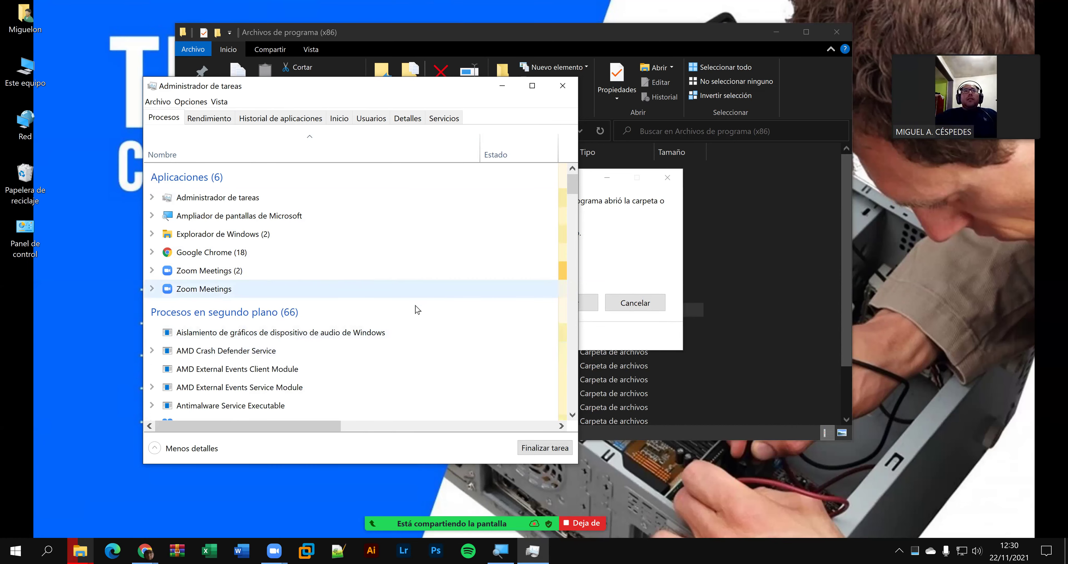
- Close Task Manager, apply to all items and retry, so Mirillis is finally deleted
scroll(294, 364, down, 1)
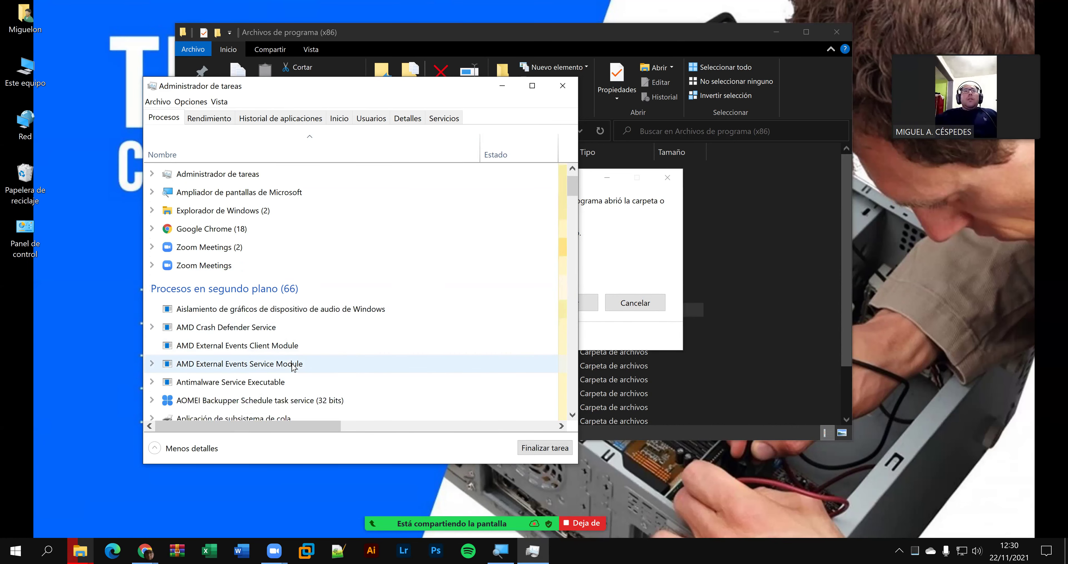
right_click(316, 311)
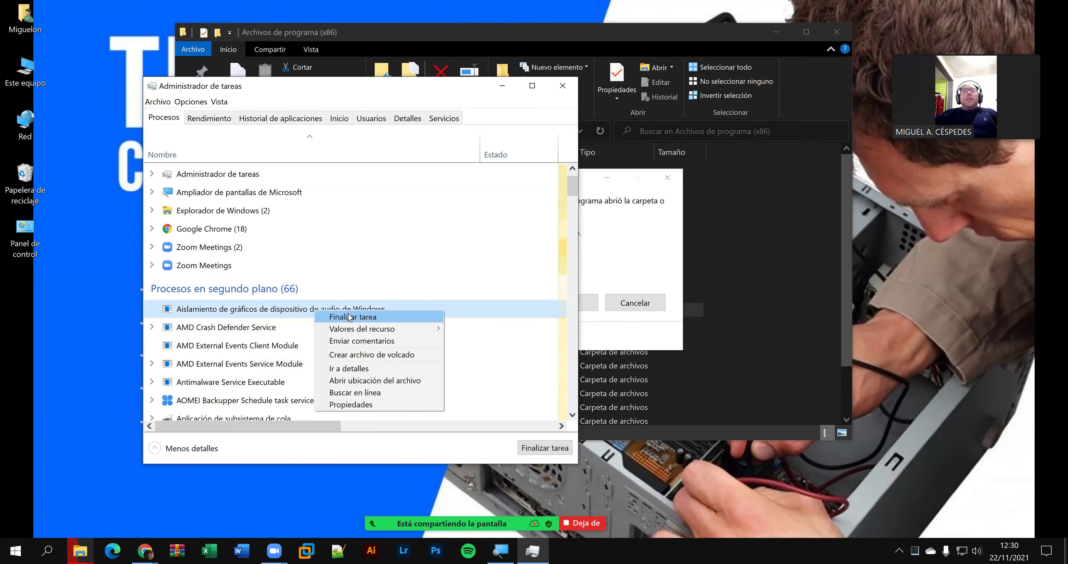
click(562, 86)
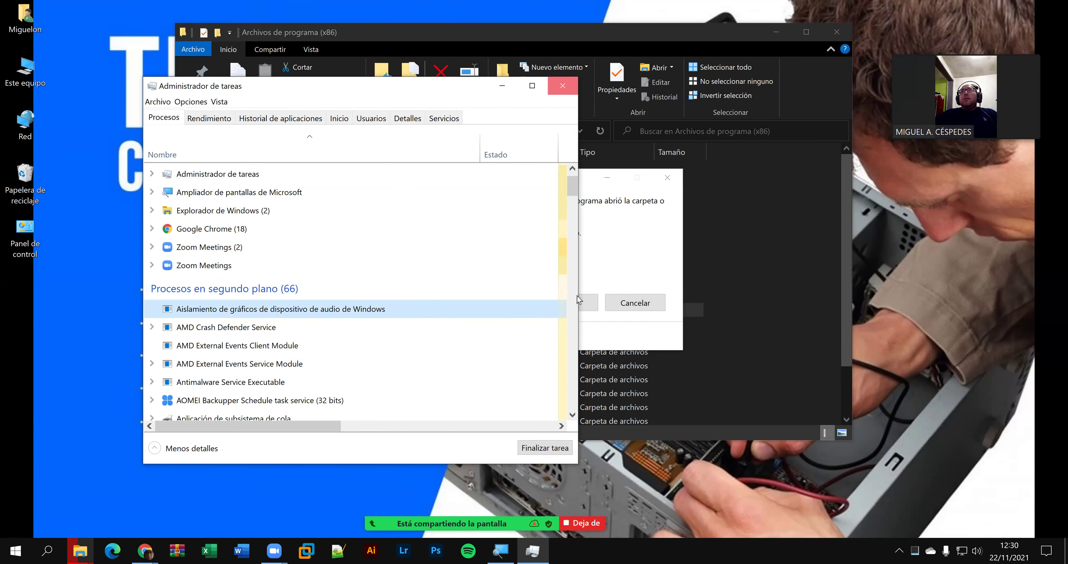
click(493, 284)
click(501, 304)
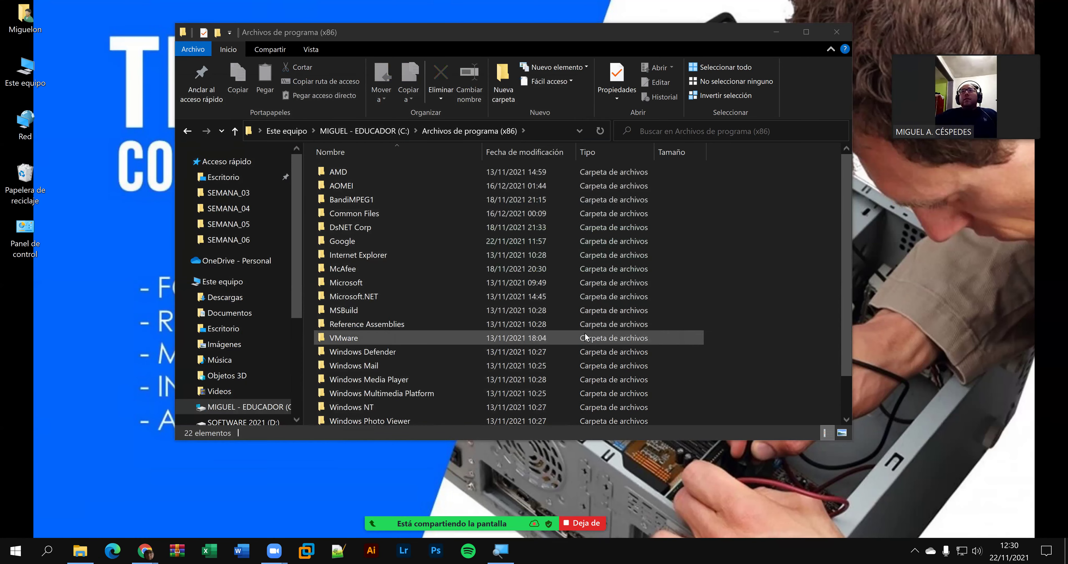
- Look inside AOMEI > AOMEI Backupper, then close File Explorer
scroll(605, 316, down, 1)
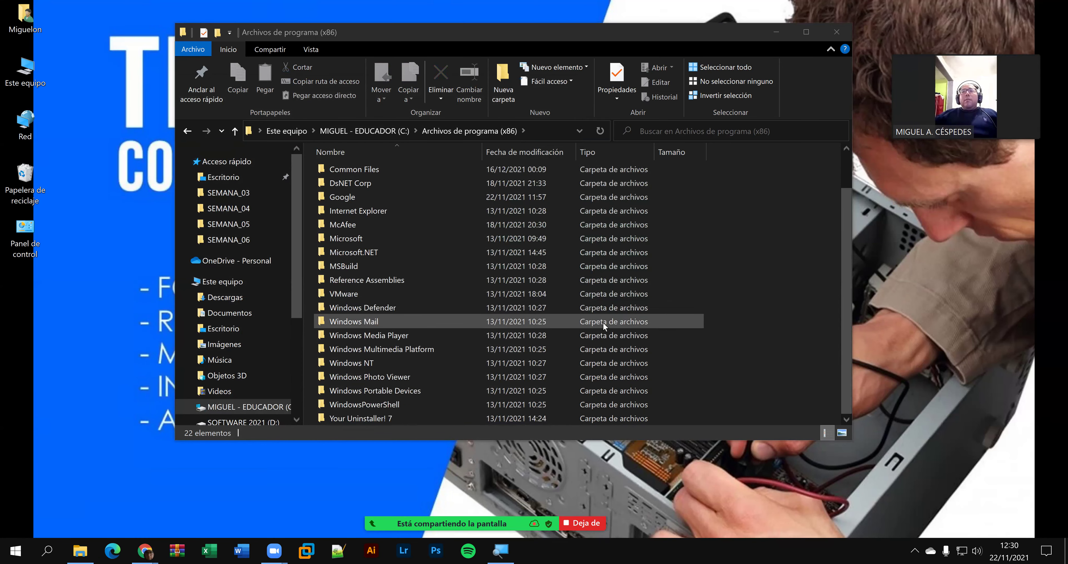
scroll(660, 328, up, 1)
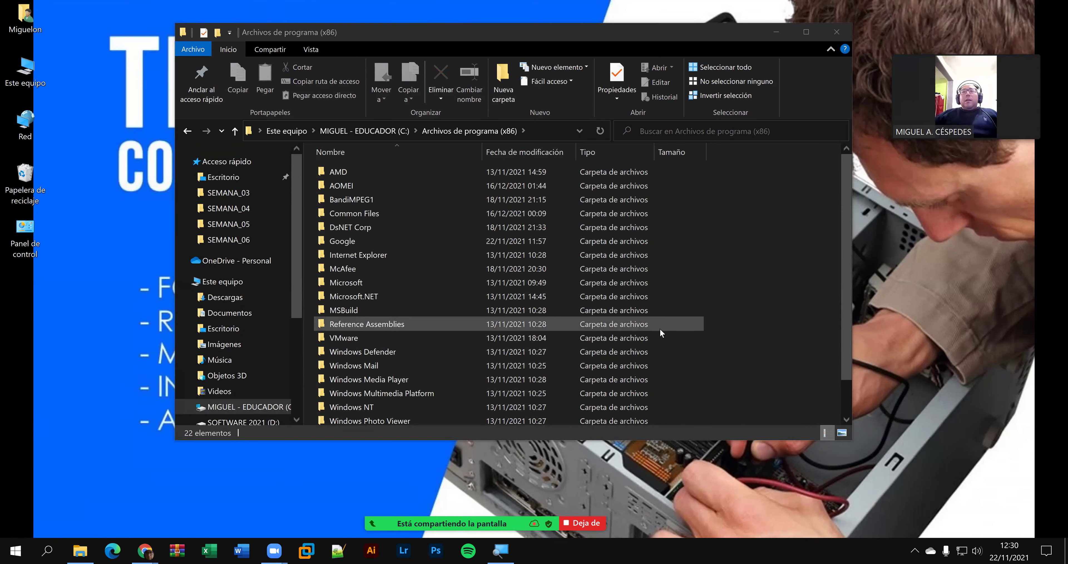
click(343, 189)
double_click(355, 190)
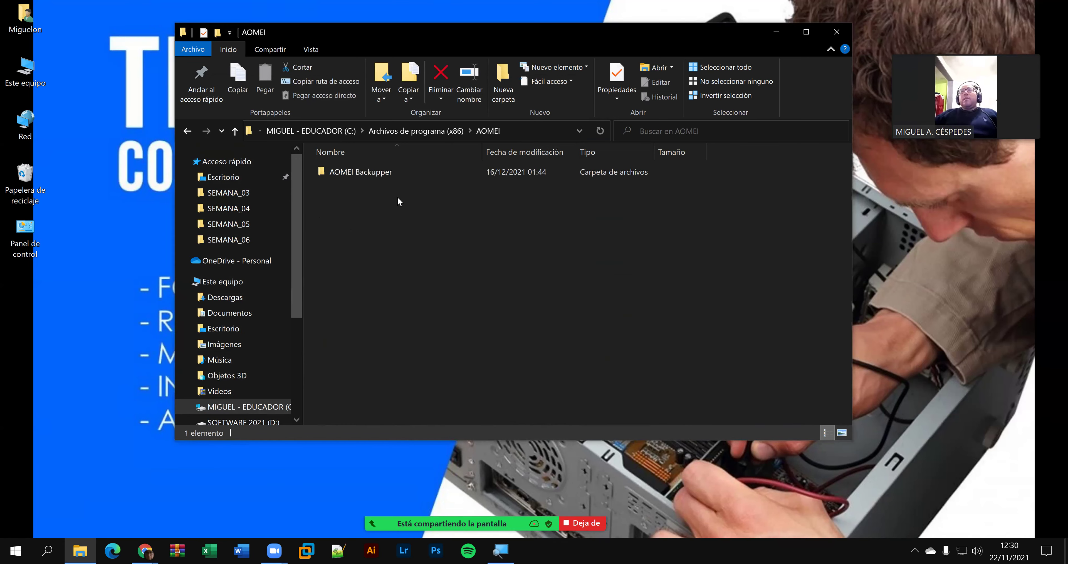
double_click(392, 173)
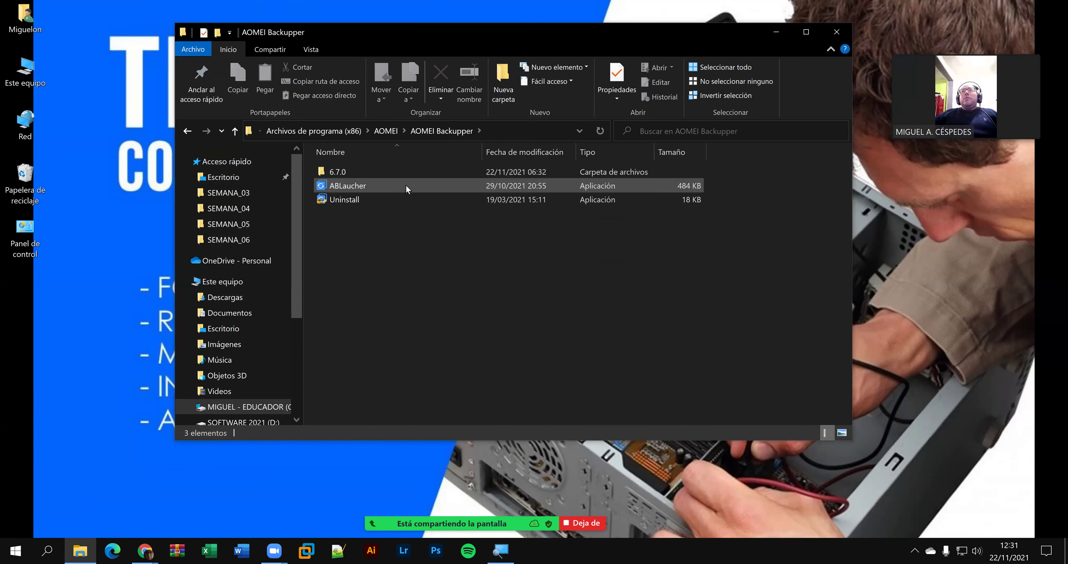
click(837, 32)
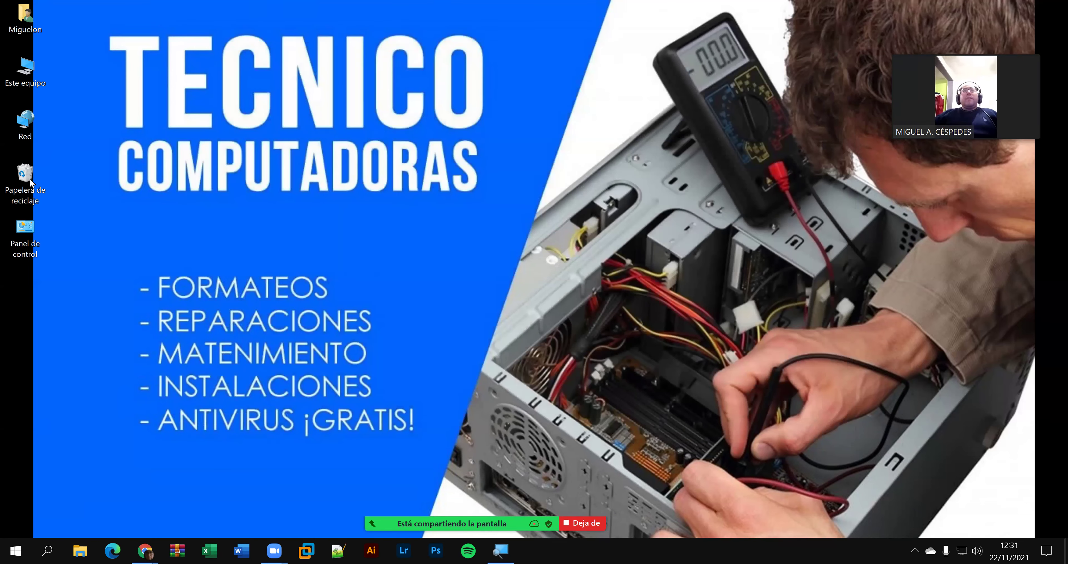
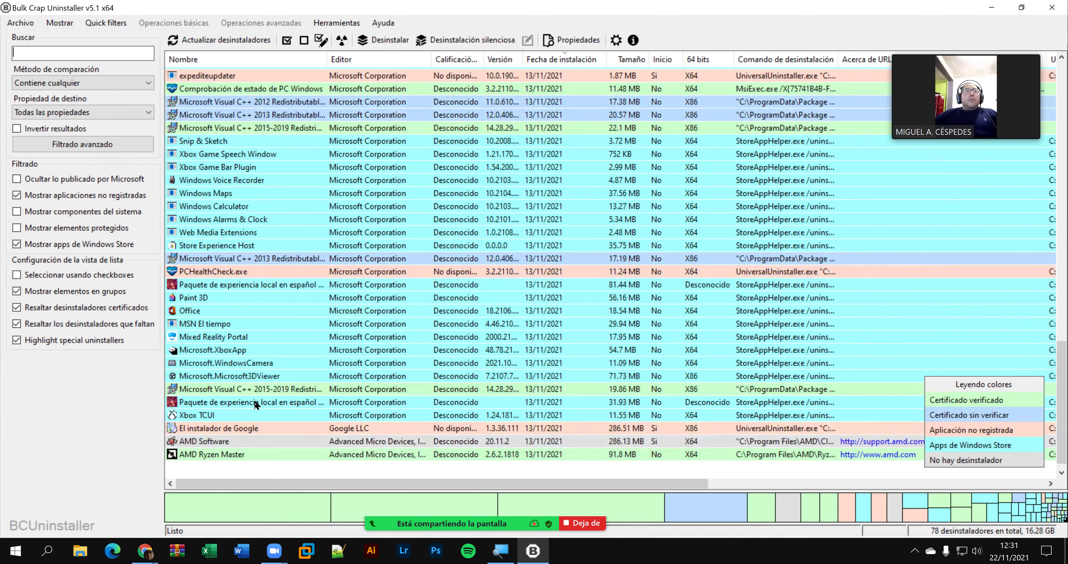
scroll(231, 445, down, 1)
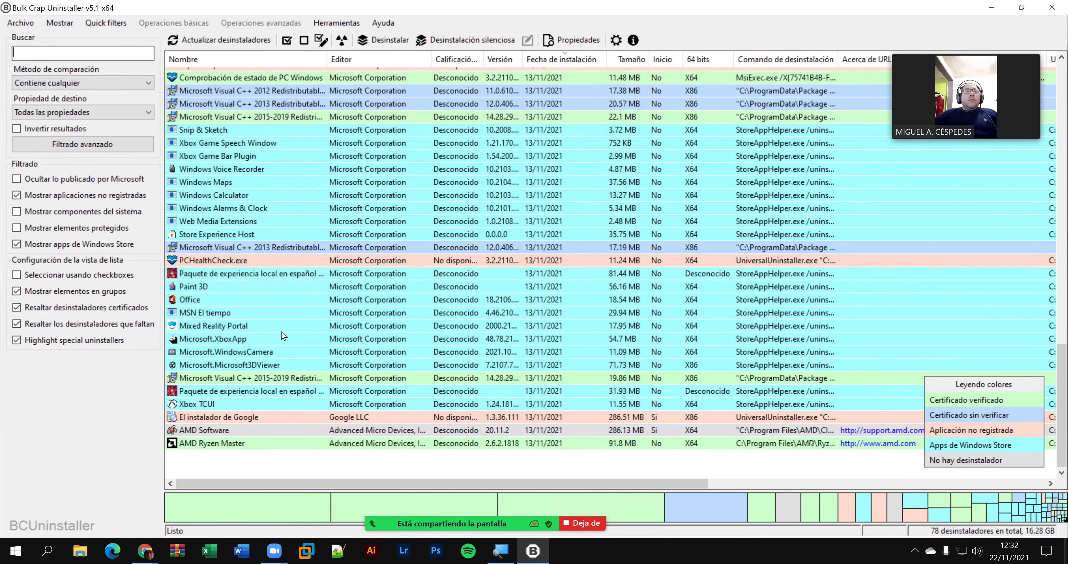
- Scroll the Bulk Crap Uninstaller program list back up to the most recently installed programs
scroll(275, 334, up, 2)
scroll(273, 338, up, 7)
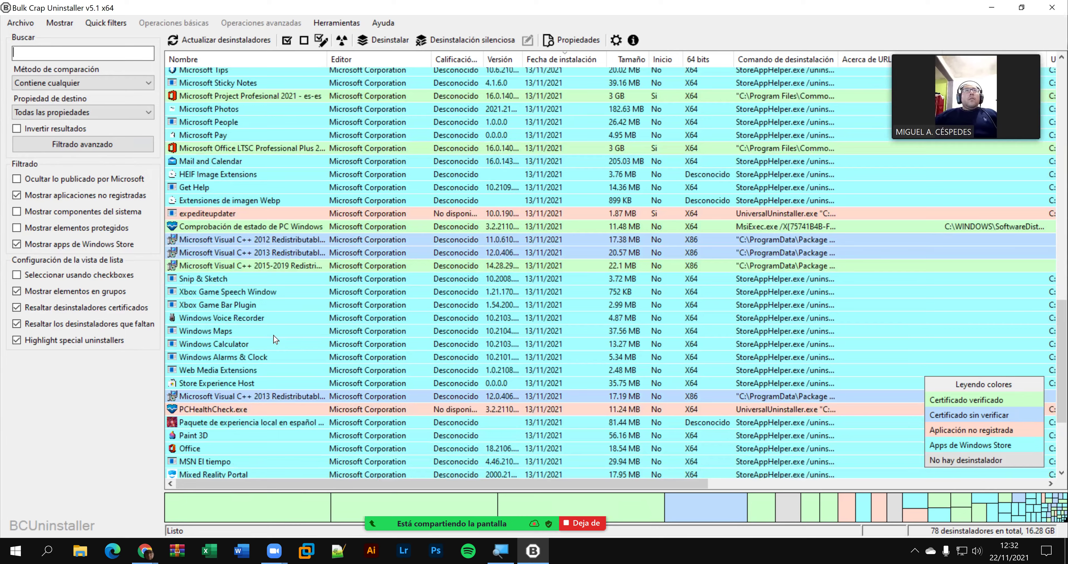
scroll(274, 334, up, 8)
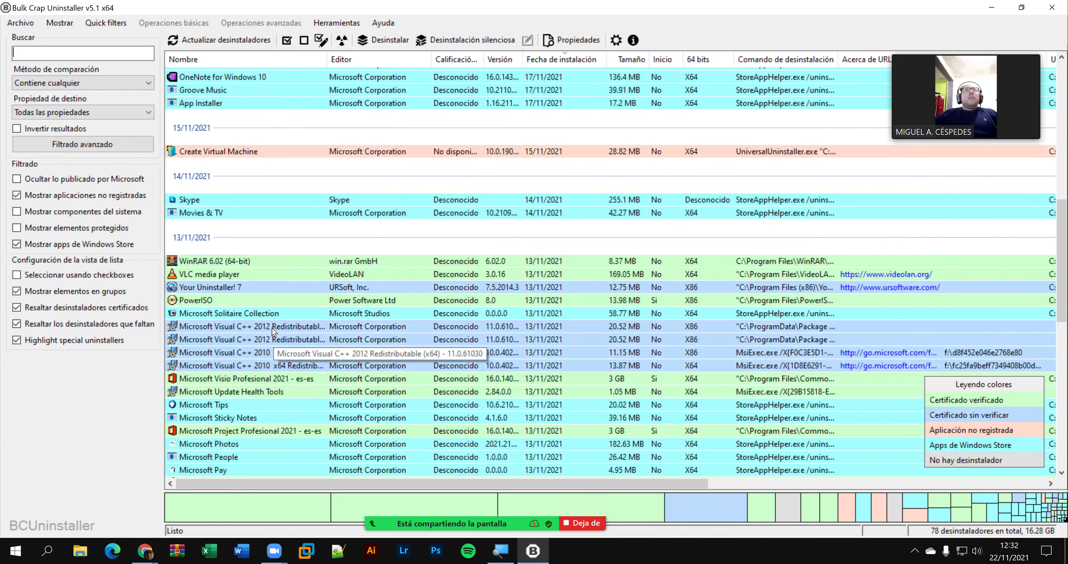
scroll(271, 332, up, 1)
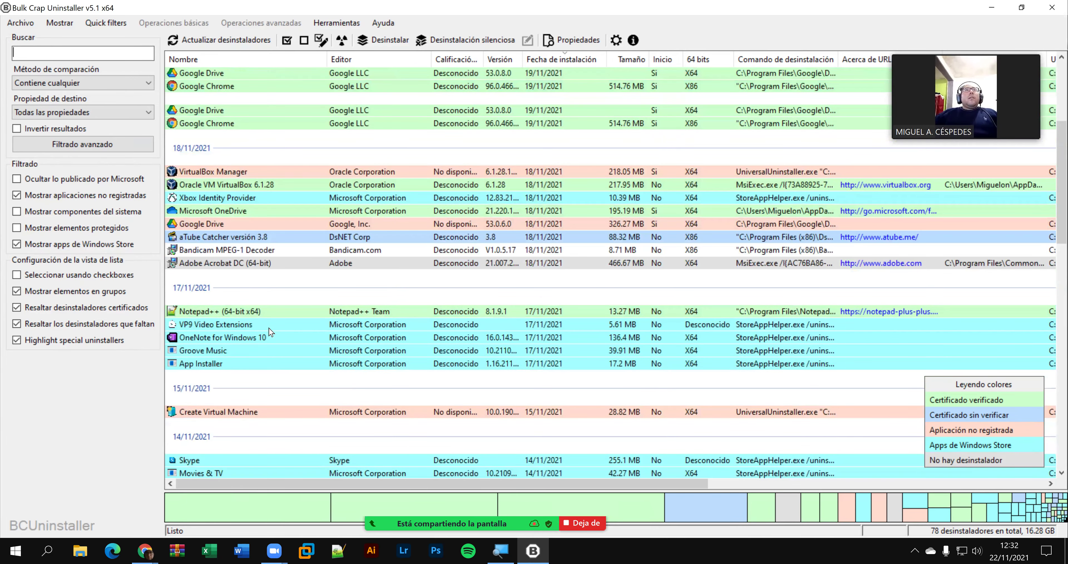
scroll(271, 331, up, 3)
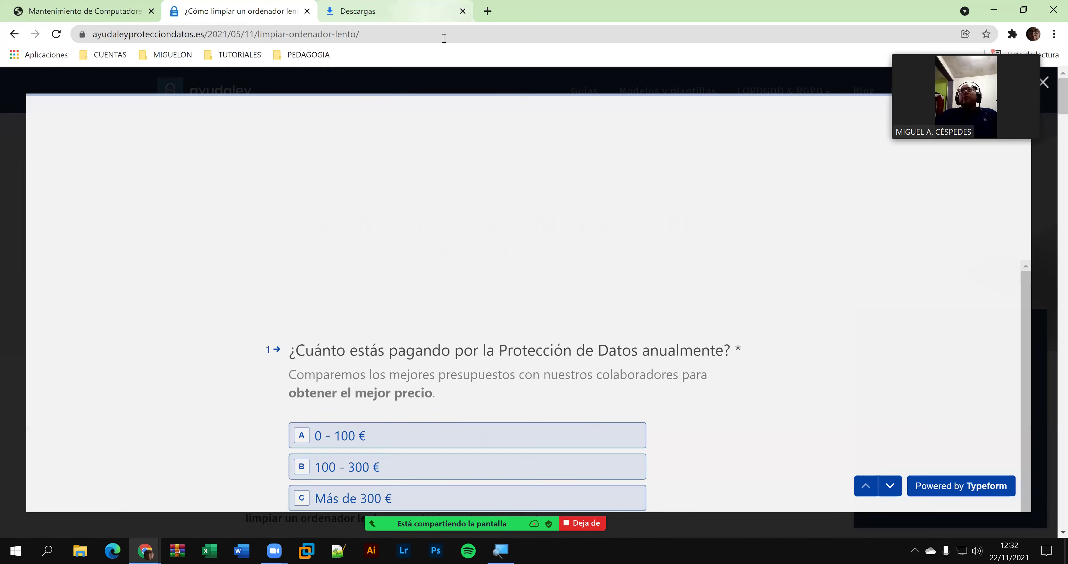
- Show the aida64extreme650 archive from Chrome's downloads in its folder and cut it
click(398, 11)
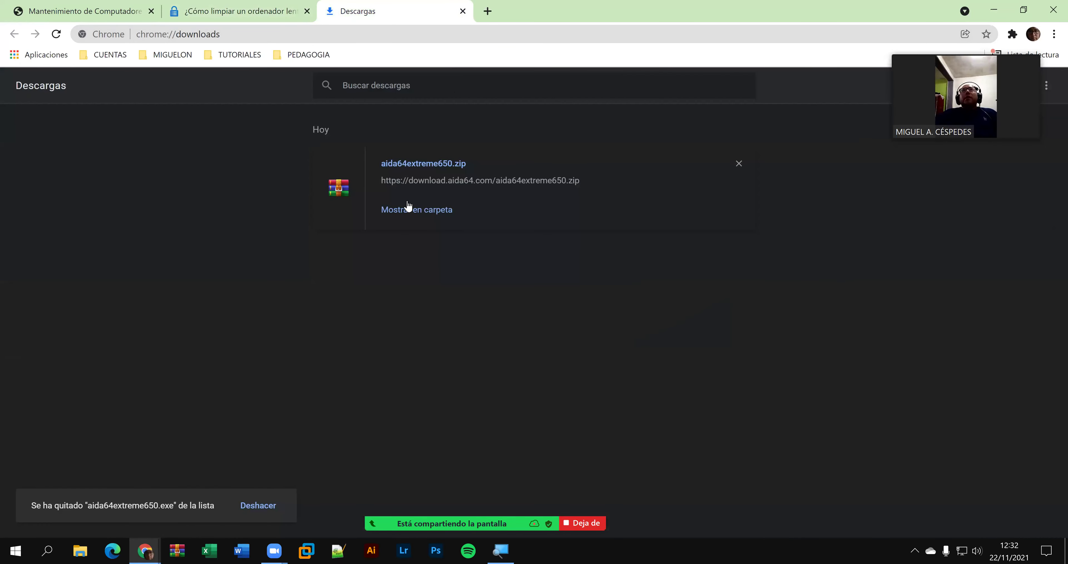
click(420, 211)
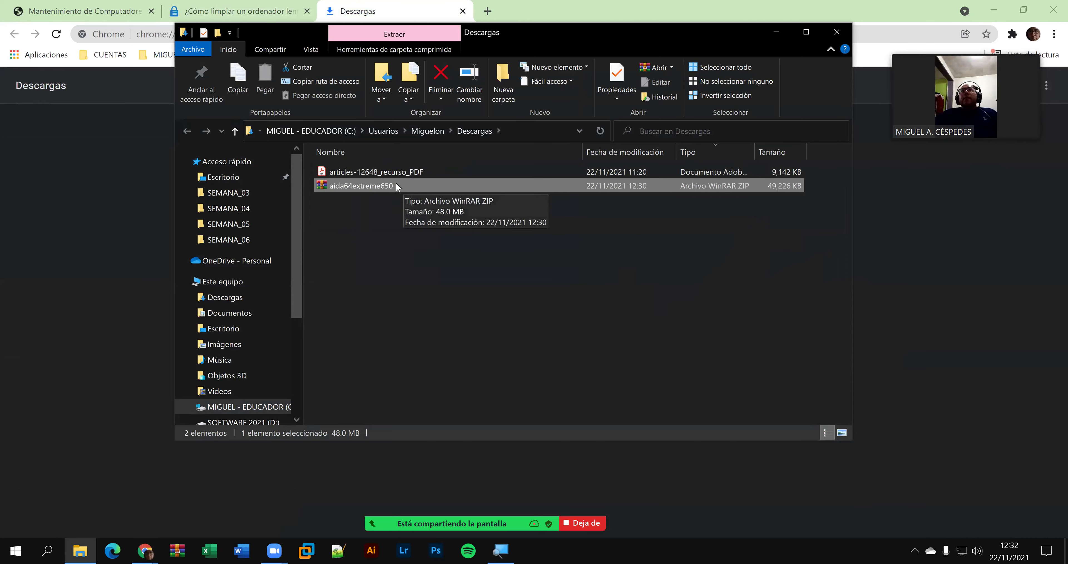
right_click(390, 186)
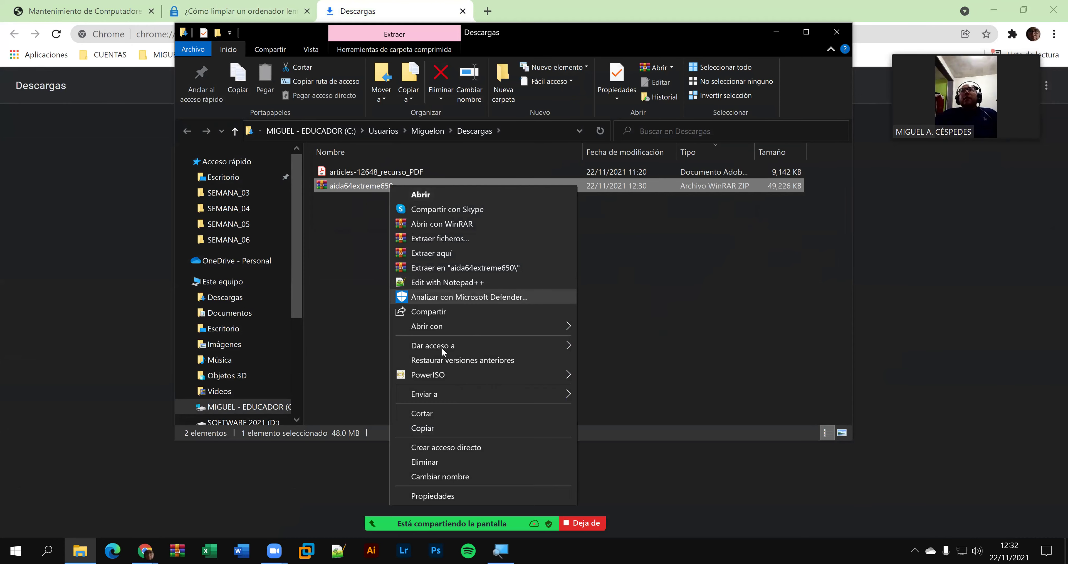
click(434, 413)
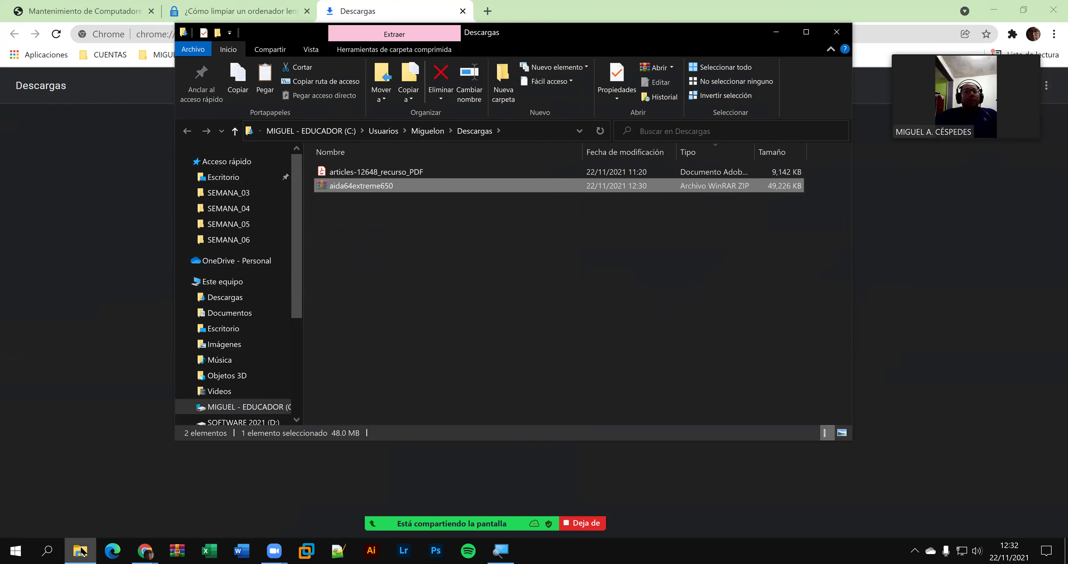
- Remove aida64extreme650.zip from Chrome's downloads list and close the downloads tab
key(alt+Tab)
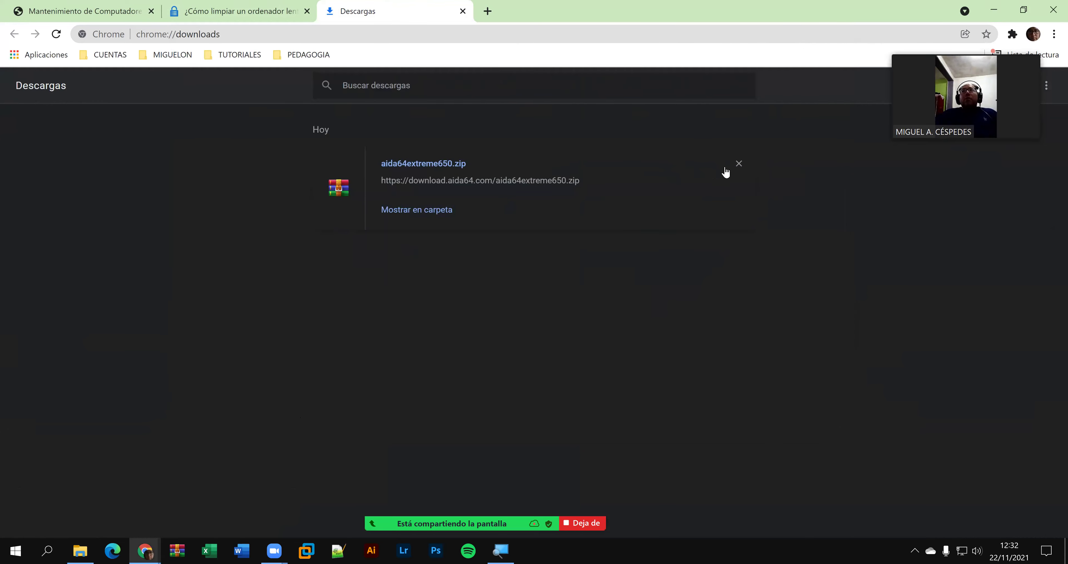
click(739, 163)
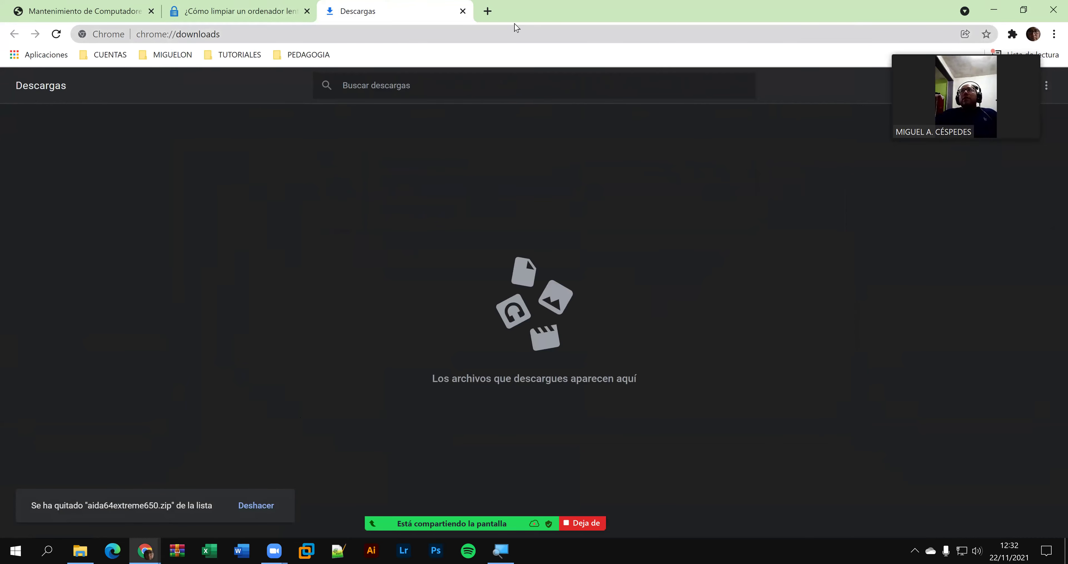
click(463, 11)
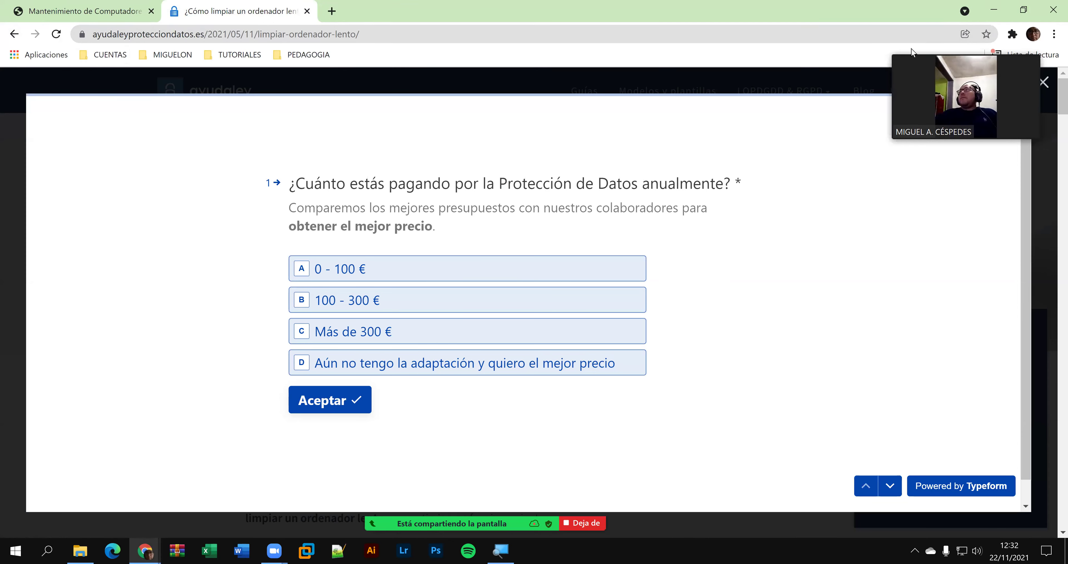
- Dismiss the article's quiz popup and paste the aida64 archive onto the desktop
click(1045, 83)
key(super+d)
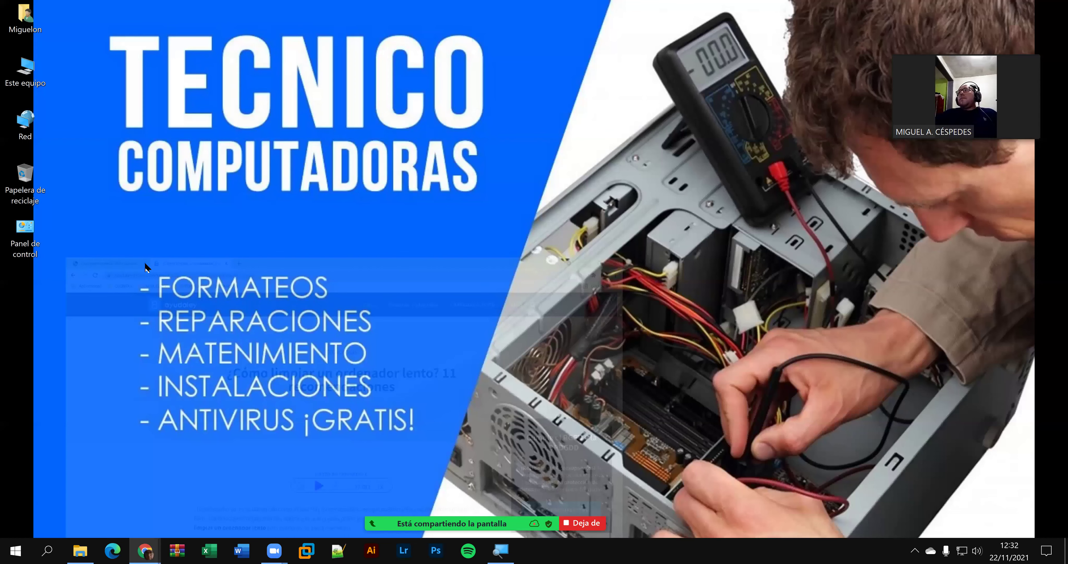
right_click(24, 303)
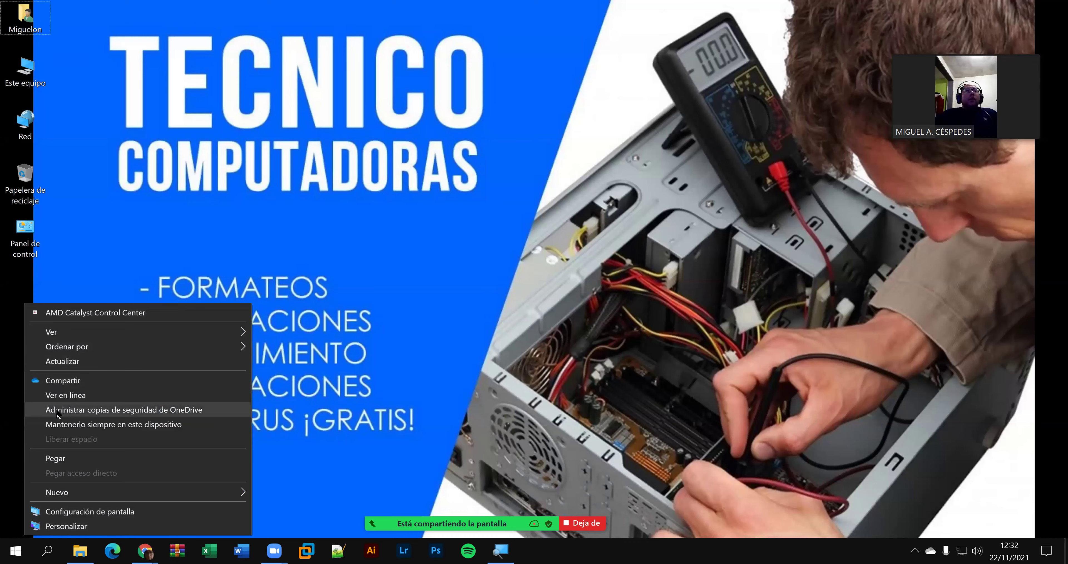
click(54, 458)
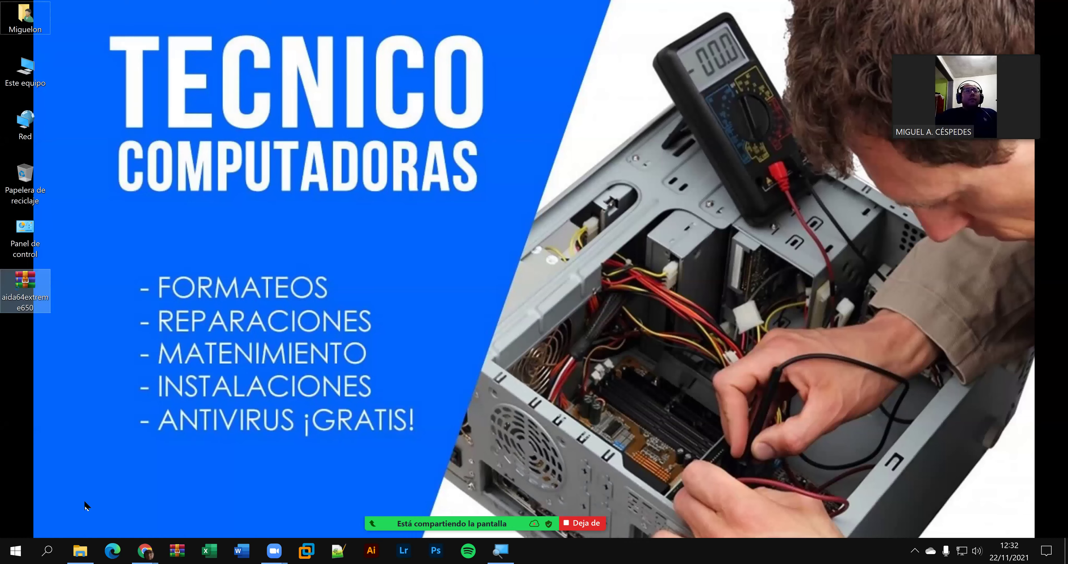
- Close the other computer maintenance tab and shrink Chrome out of the way
click(81, 551)
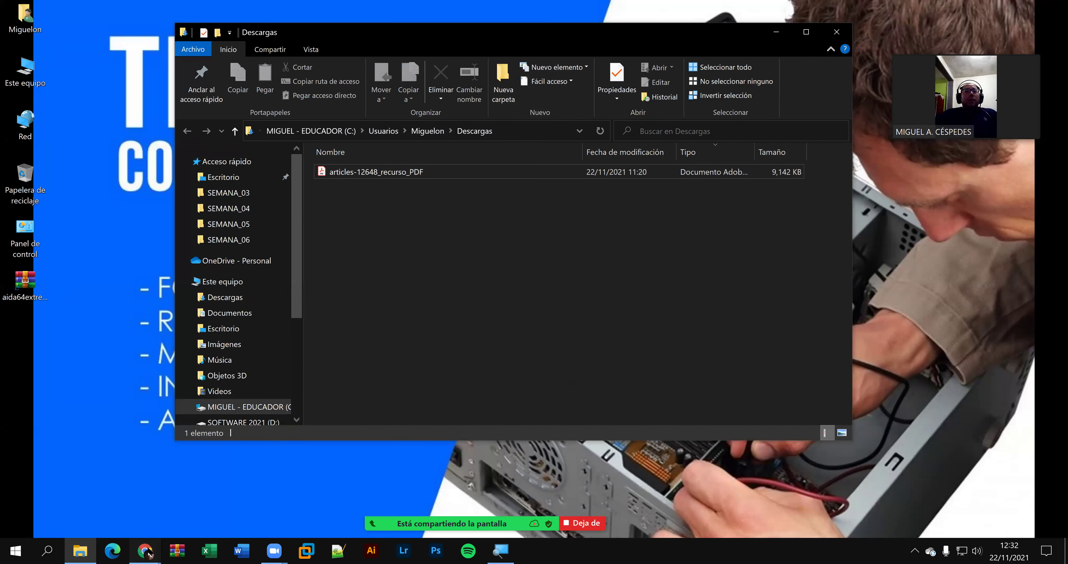
mouse_move(145, 550)
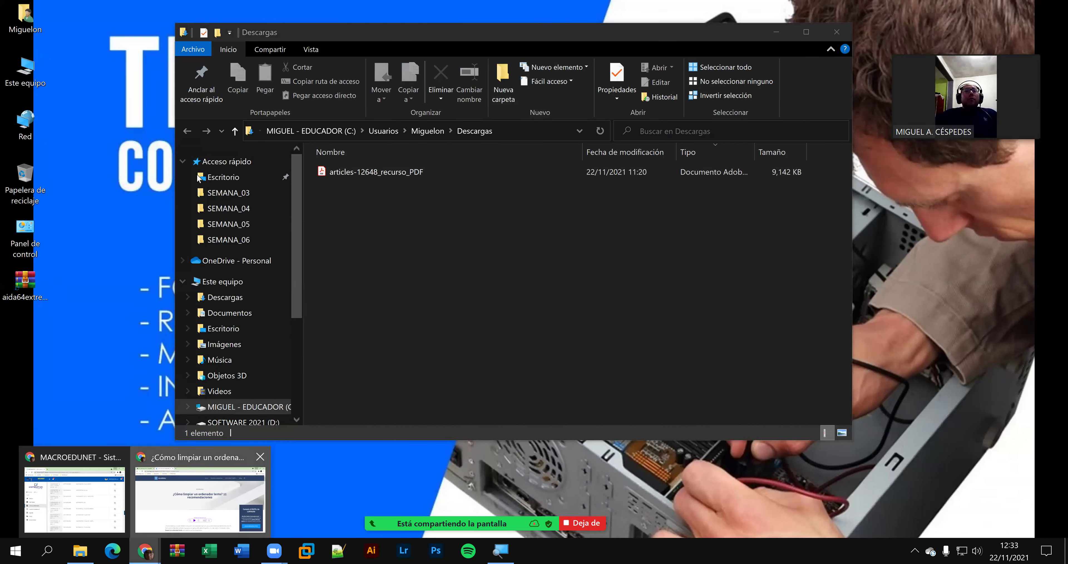
click(189, 481)
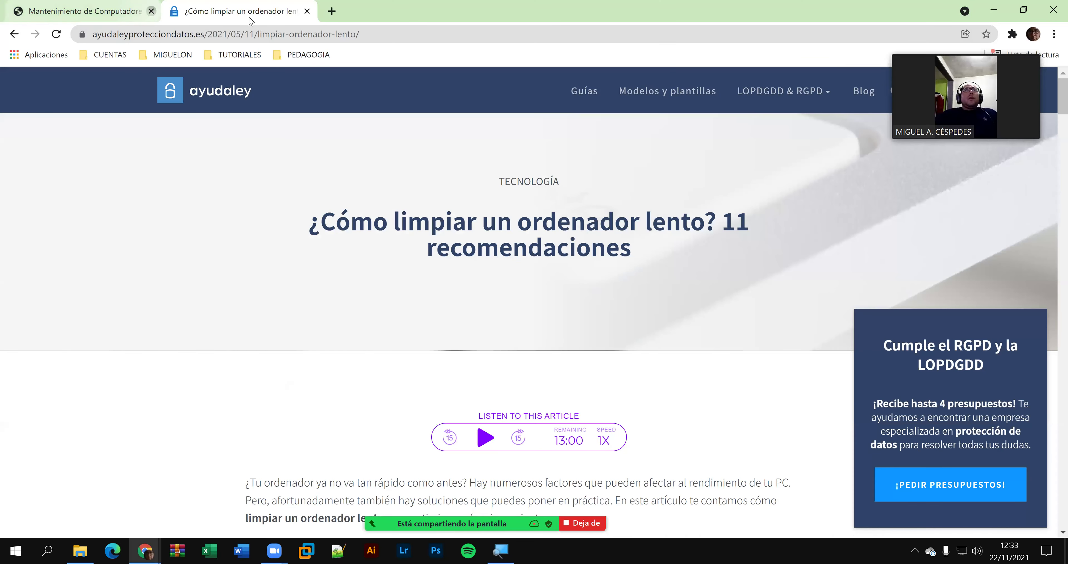
click(151, 11)
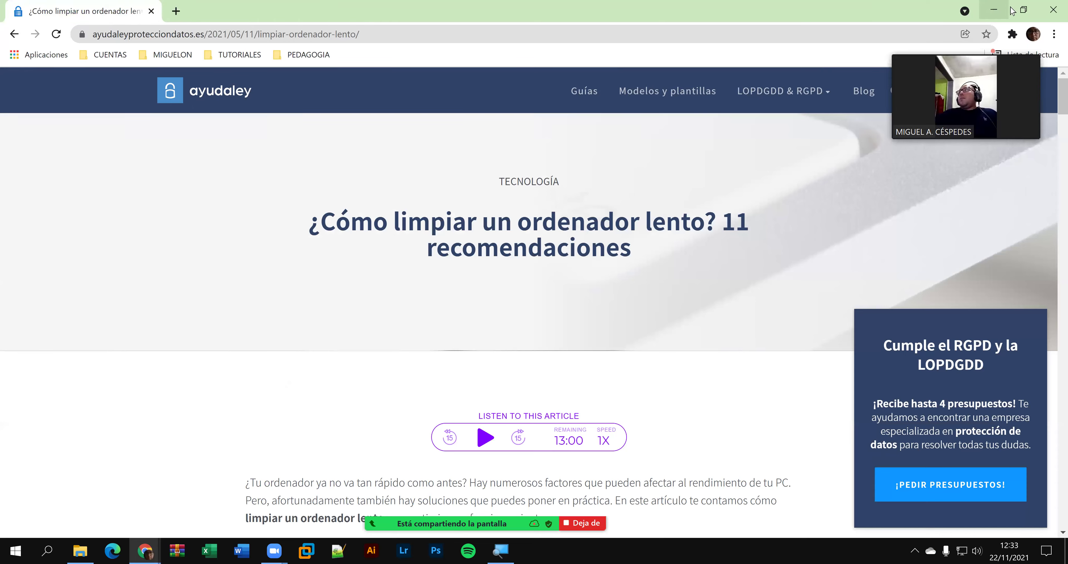
click(1023, 10)
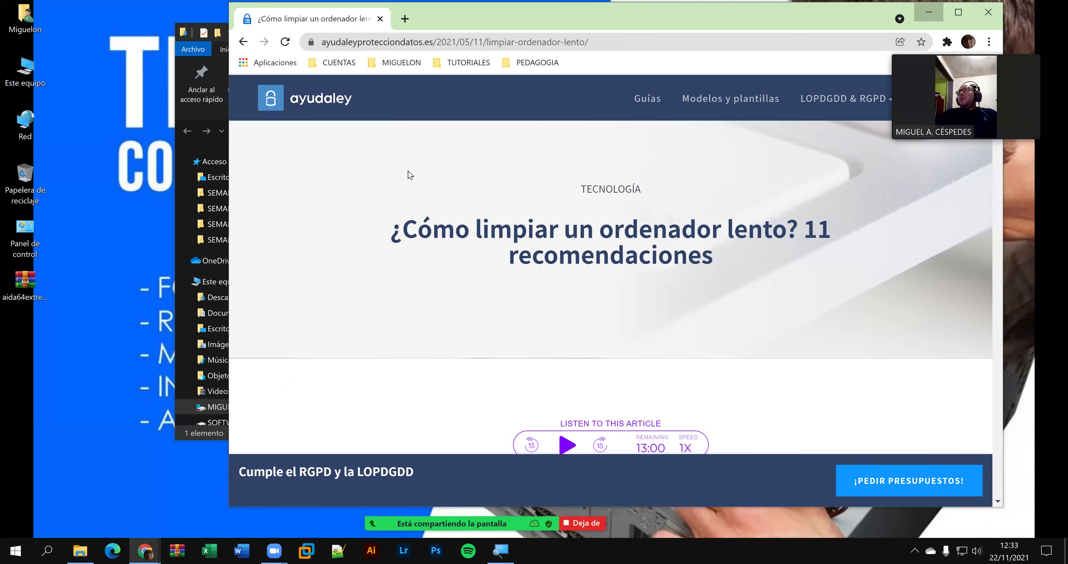
key(super+Down)
- Permanently delete the PDF from the Downloads folder
click(396, 178)
key(shift+Delete)
key(Return)
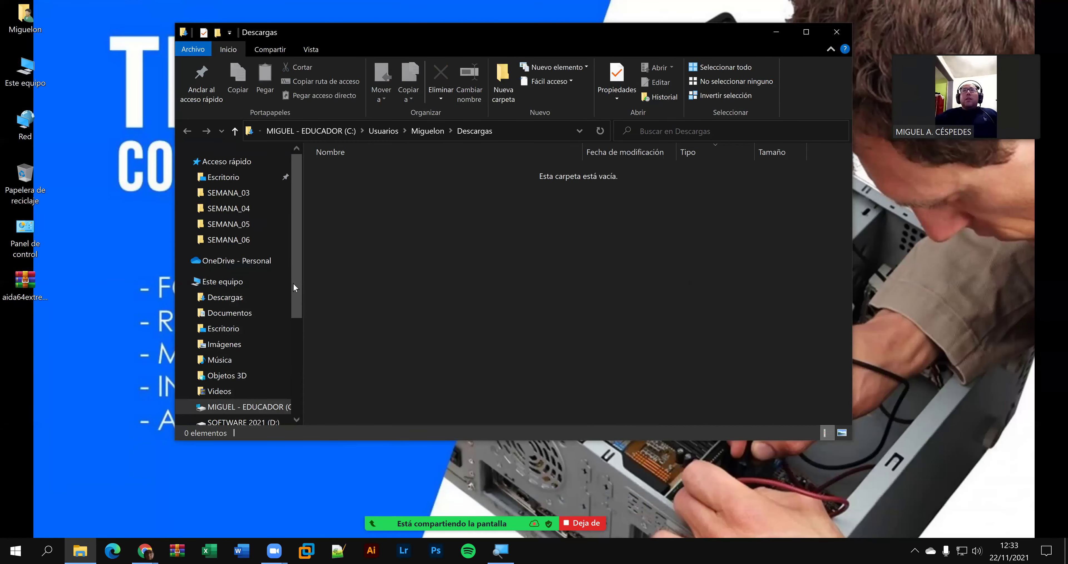
- Copy the desktop aida64 archive into F:'s SESION_DE_CLASE_03 PC-detection programs folder
click(249, 286)
click(619, 241)
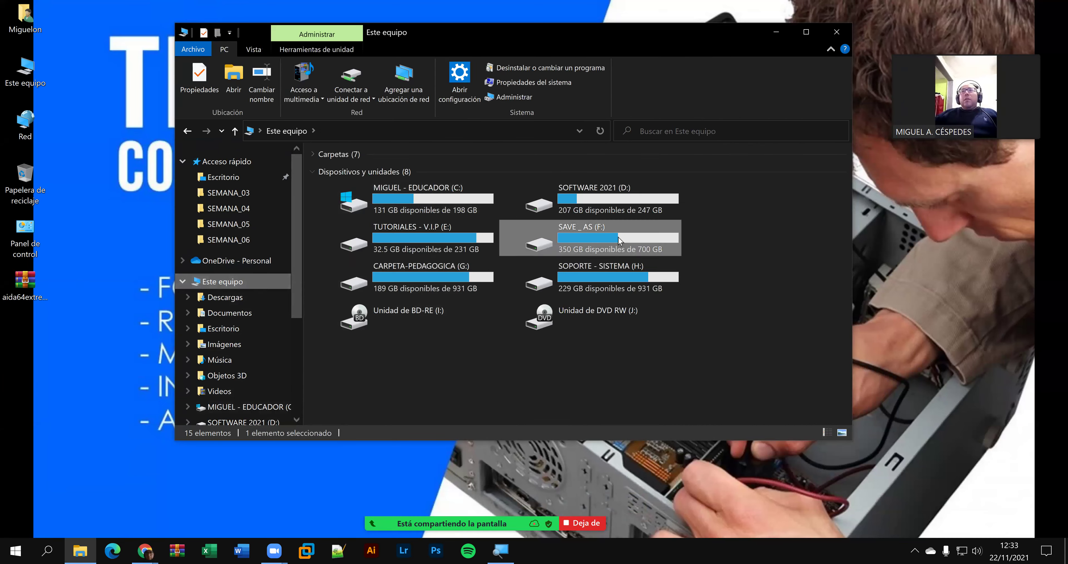
key(Return)
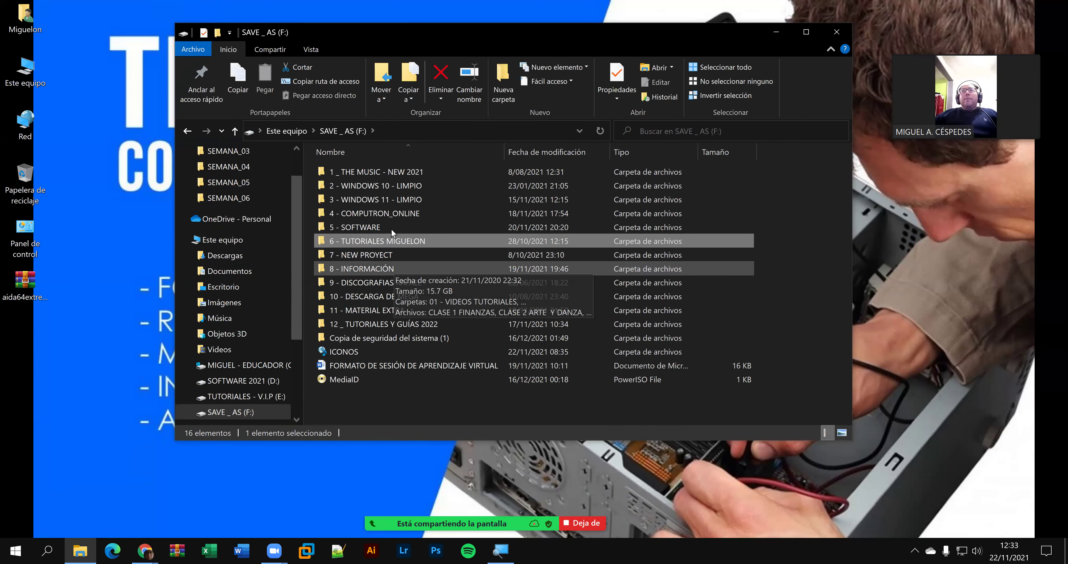
double_click(396, 213)
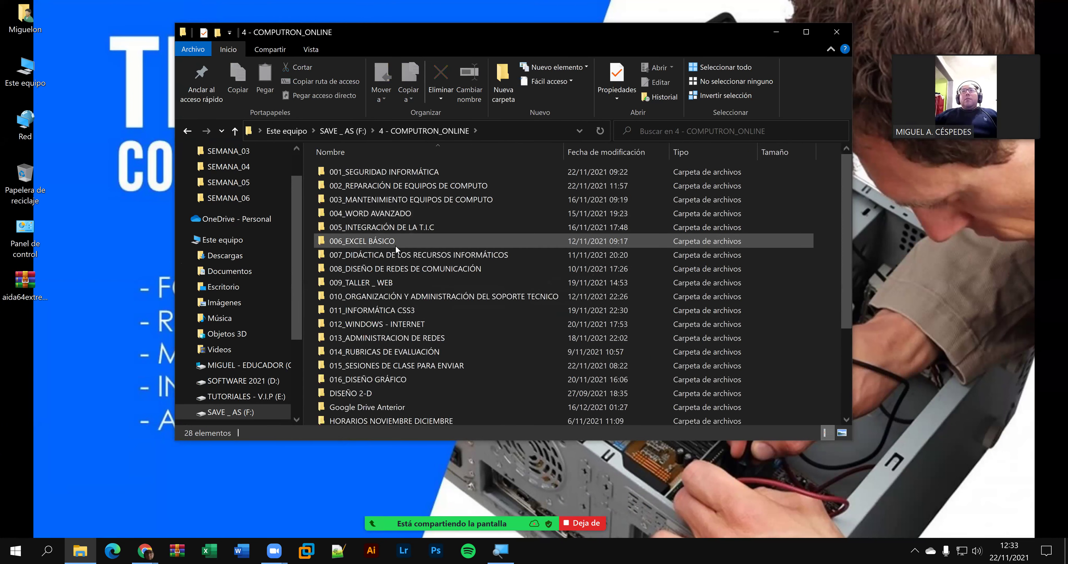
double_click(403, 188)
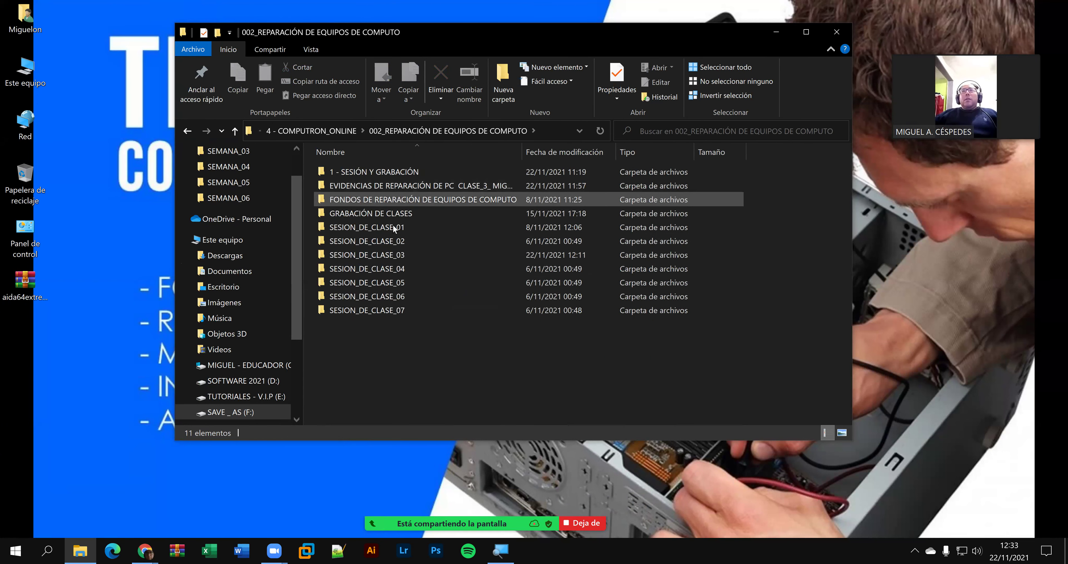
double_click(380, 255)
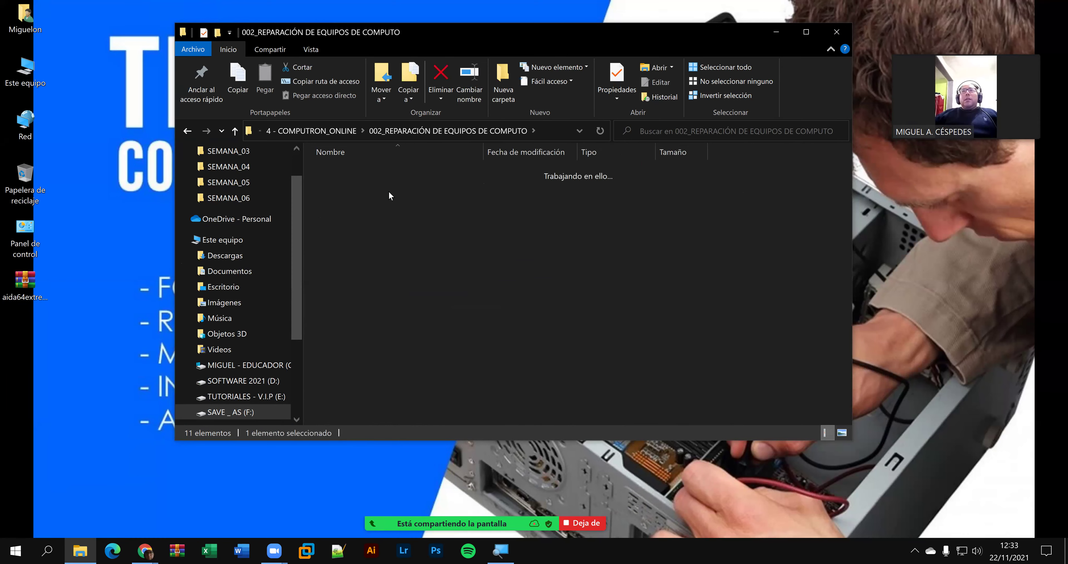
double_click(392, 173)
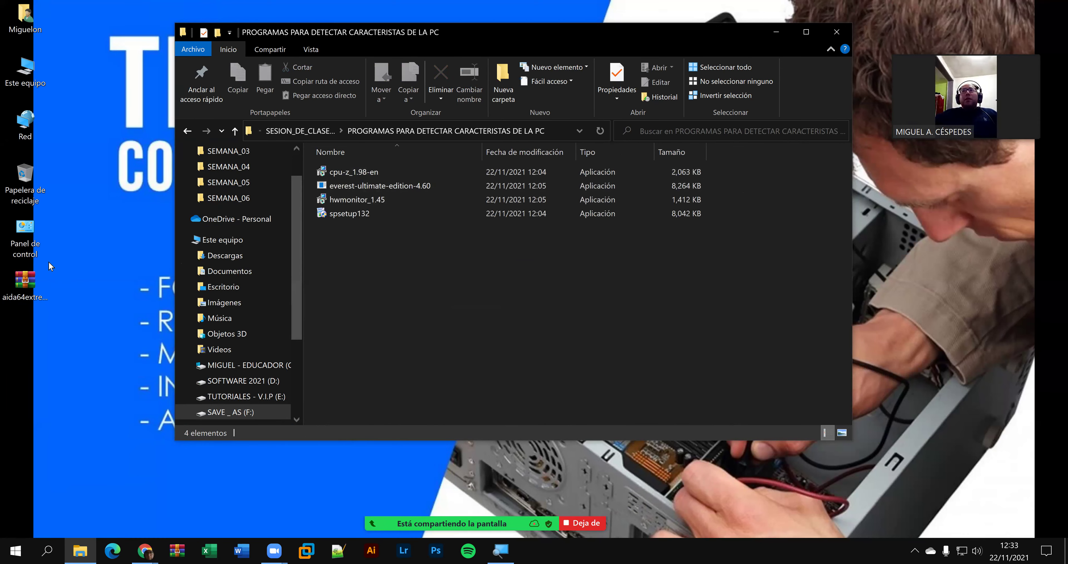
drag(18, 280, 531, 284)
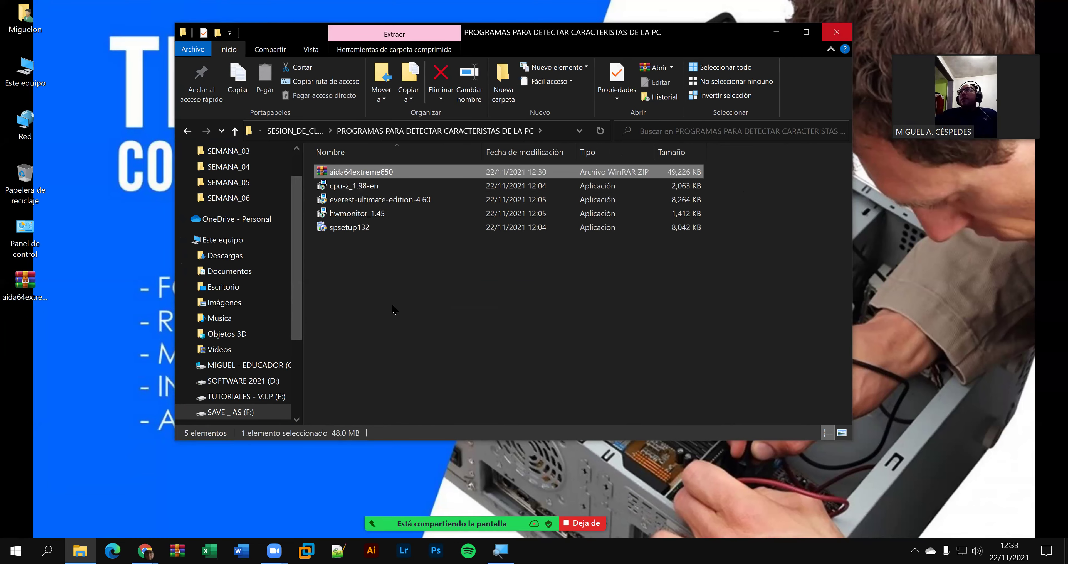
click(273, 461)
key(super+d)
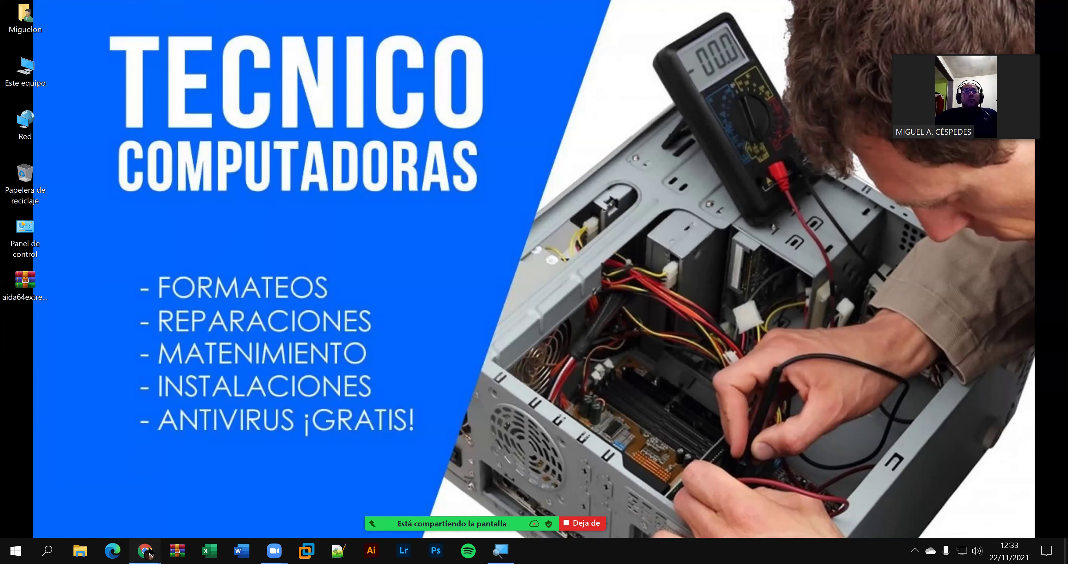
- Upload aida64extreme650.zip into Drive's CURSO DE COMPUTRON > 002_REPARACIÓN > SESION_DE_CLASE_03 > SOFTWARES
click(191, 519)
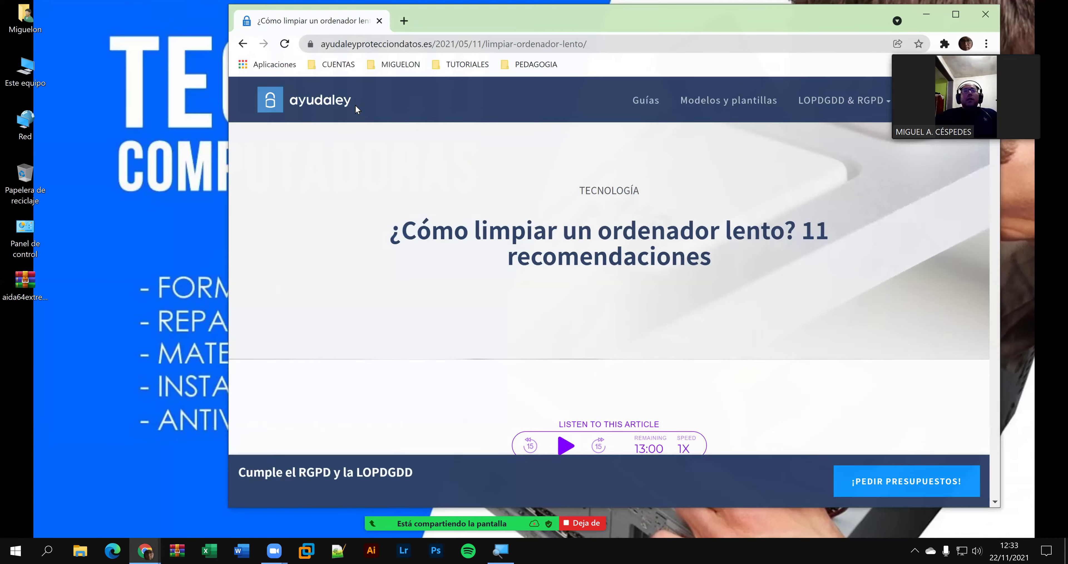
click(405, 19)
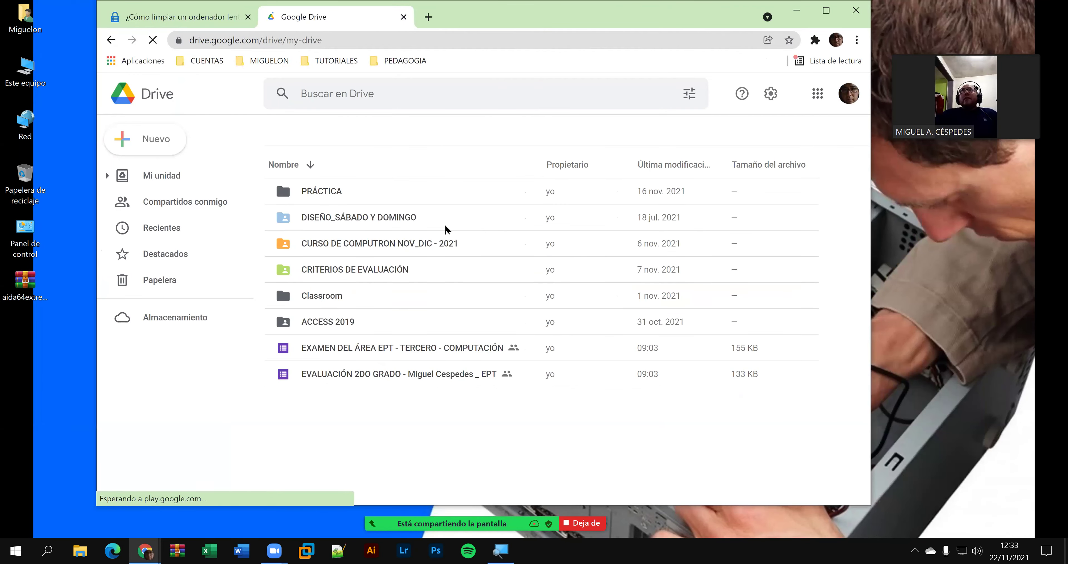
click(431, 245)
double_click(432, 245)
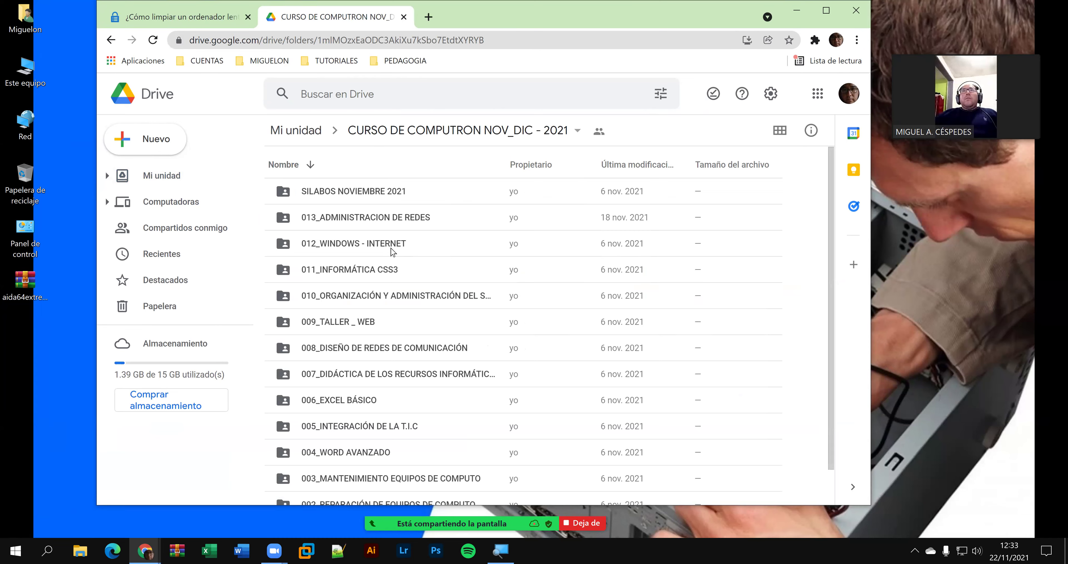
click(377, 173)
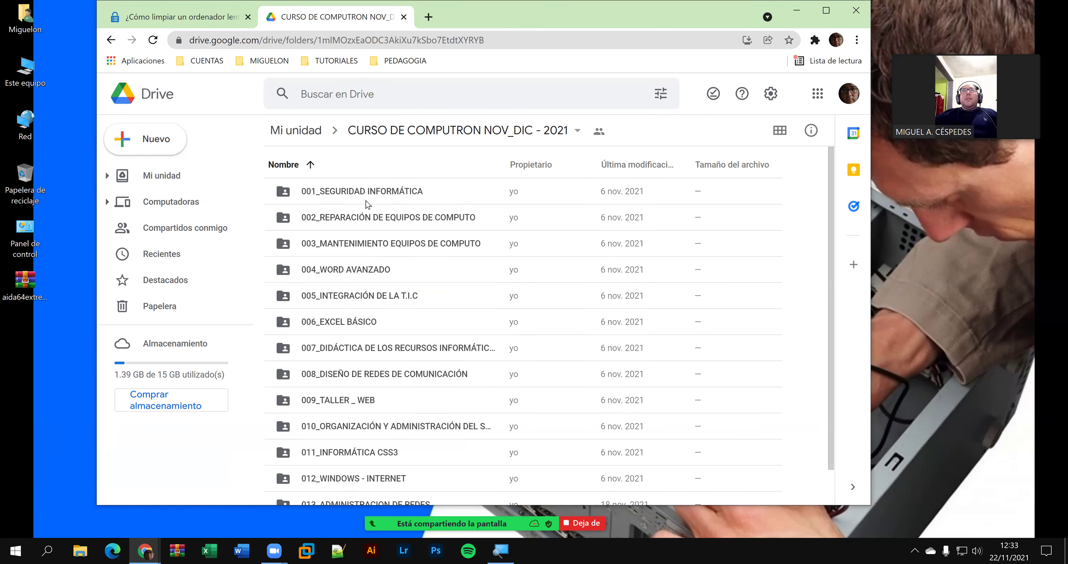
double_click(365, 218)
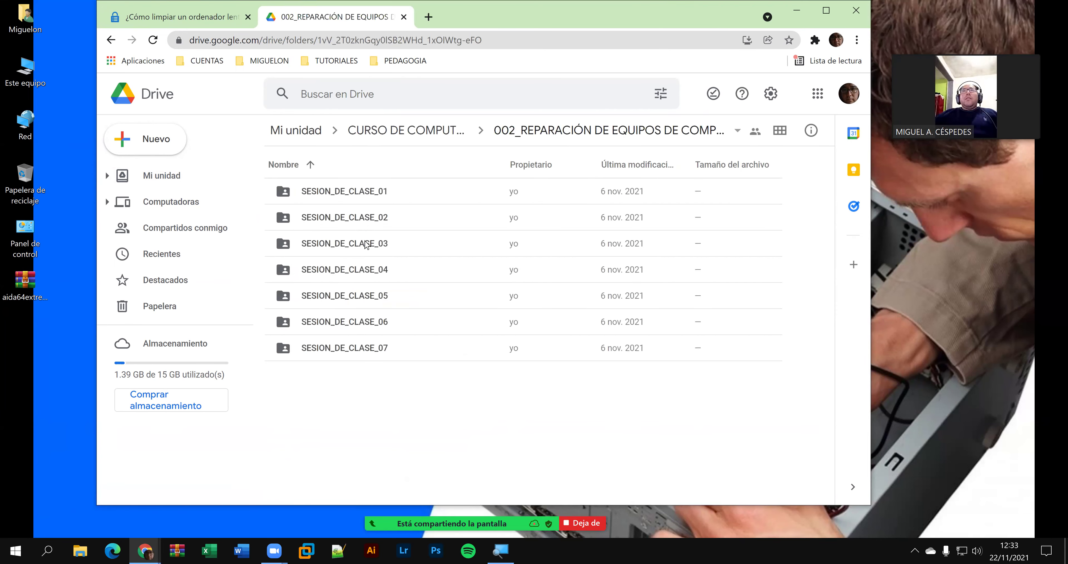
double_click(367, 245)
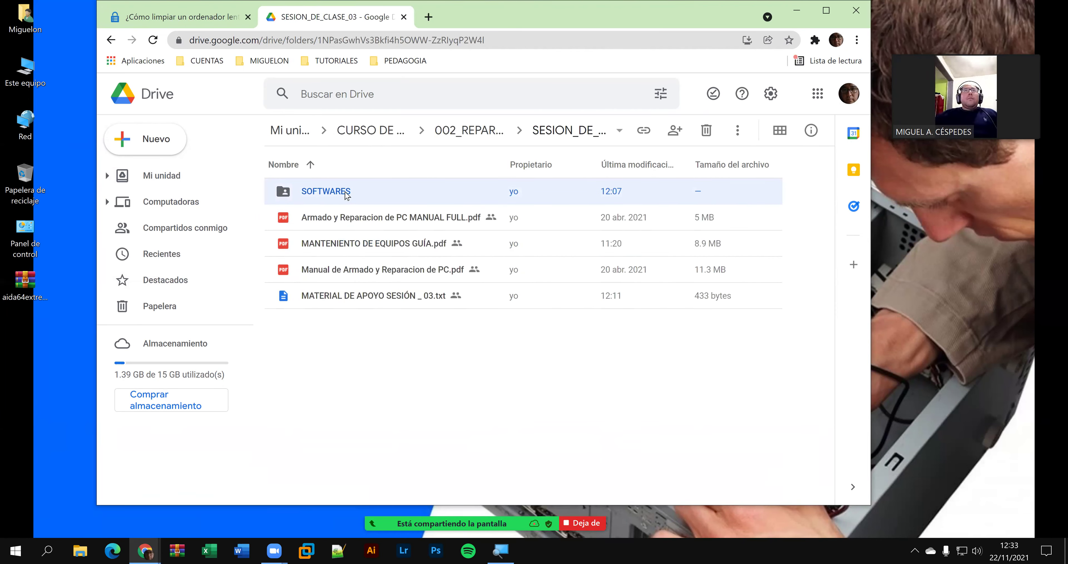
double_click(326, 191)
drag(25, 284, 726, 315)
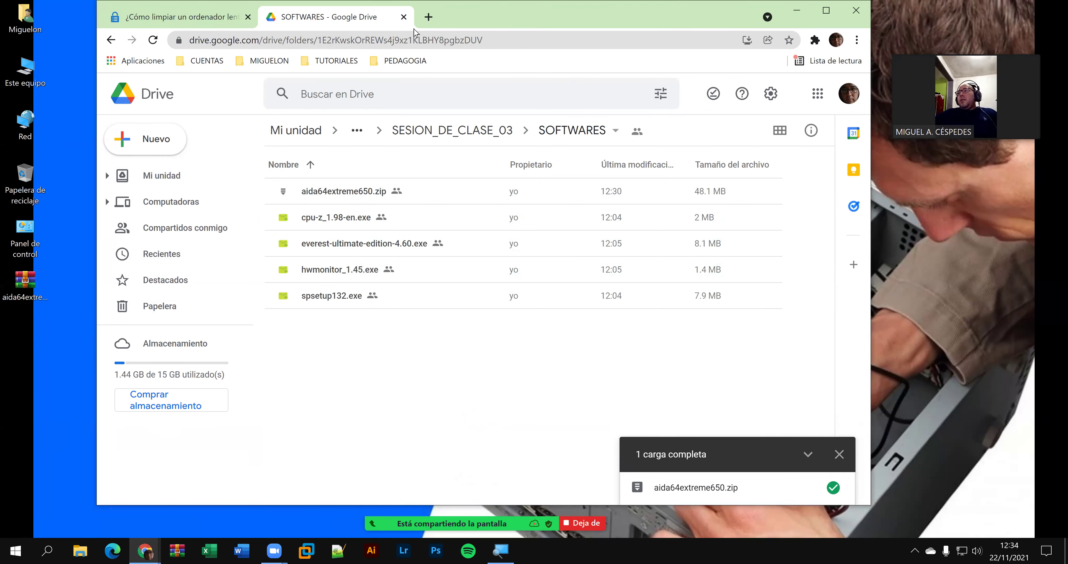
- Close the Drive tab and permanently delete the aida64 file from the desktop
key(ctrl+w)
click(26, 287)
key(shift+Delete)
key(Return)
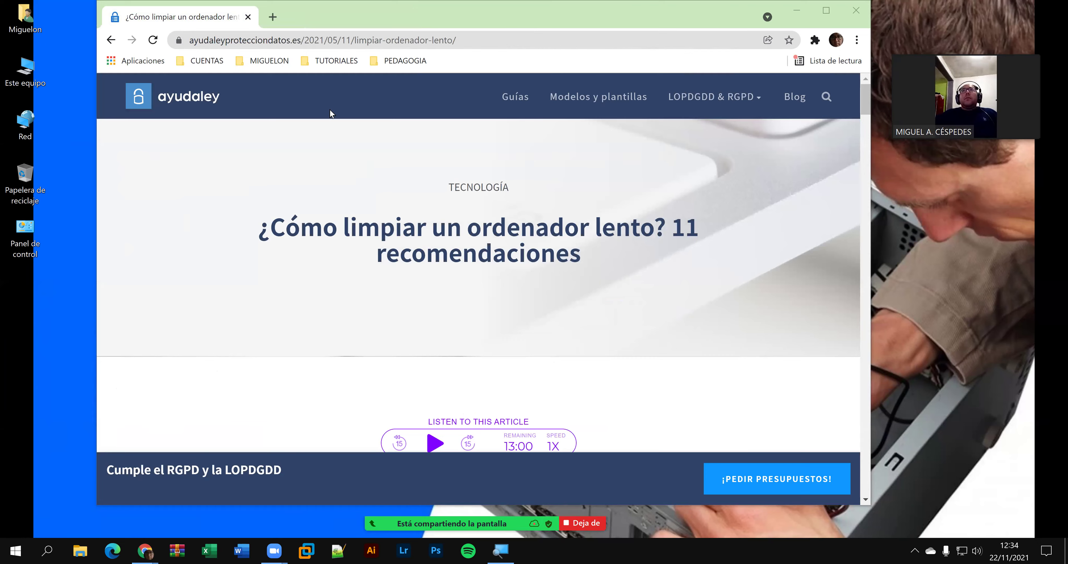
- Maximize Chrome and scroll the slow-PC article to its tips list, zooming back out to normal
click(368, 26)
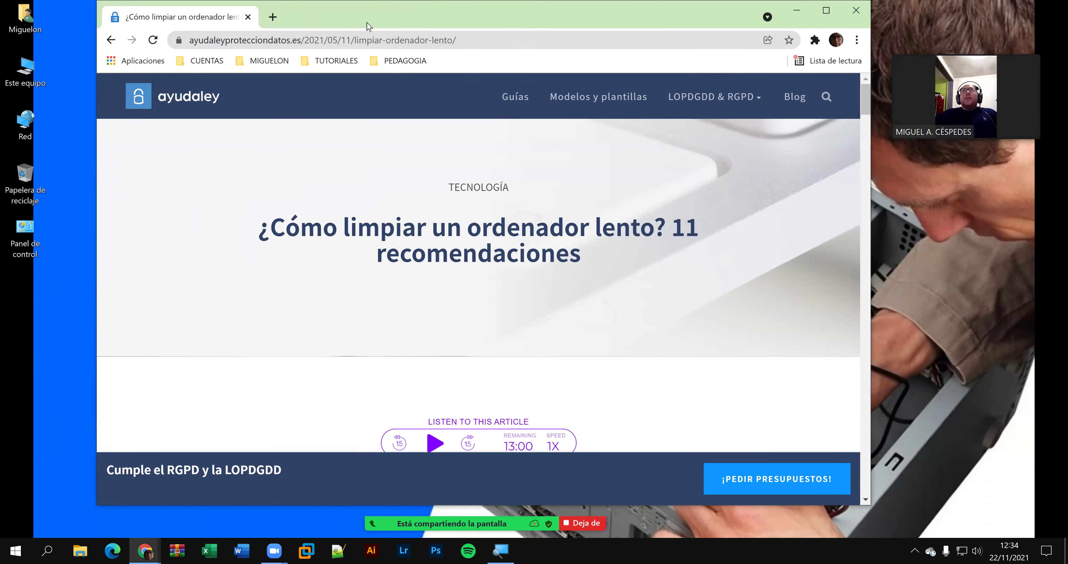
double_click(369, 26)
scroll(681, 419, down, 1)
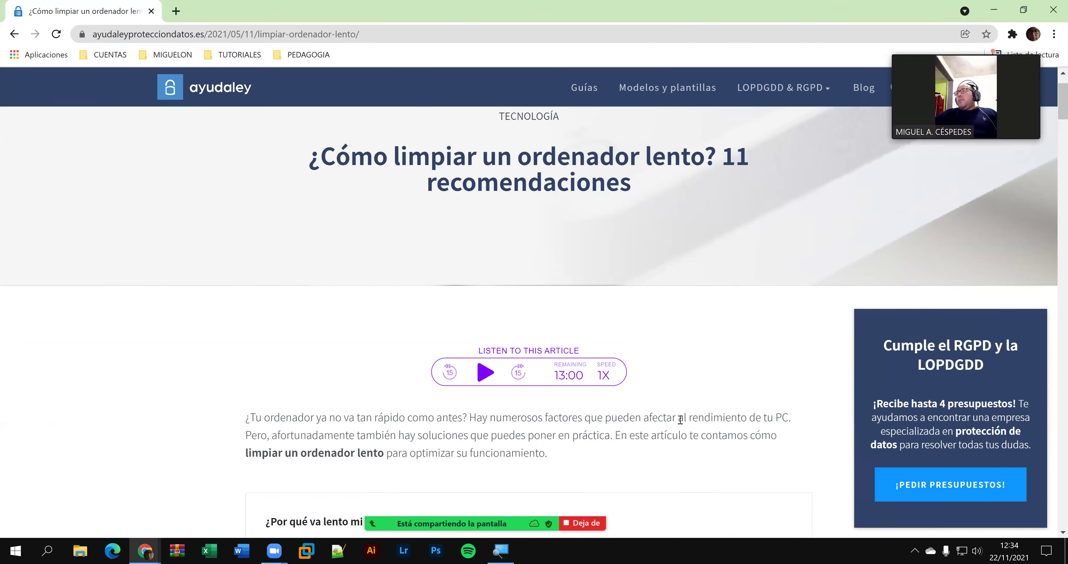
scroll(683, 426, down, 6)
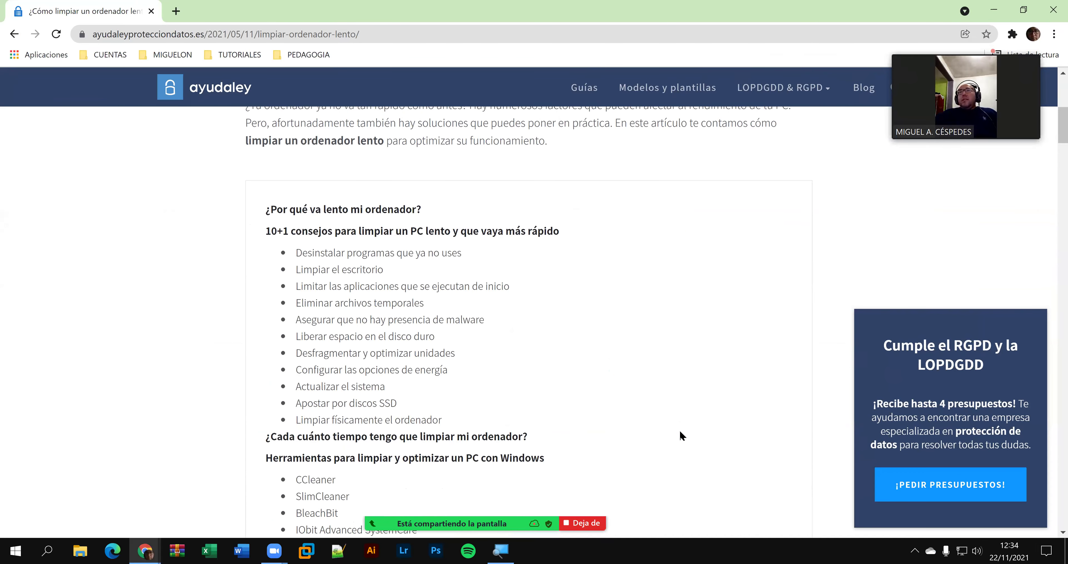
scroll(680, 436, up, 3)
scroll(681, 439, down, 3)
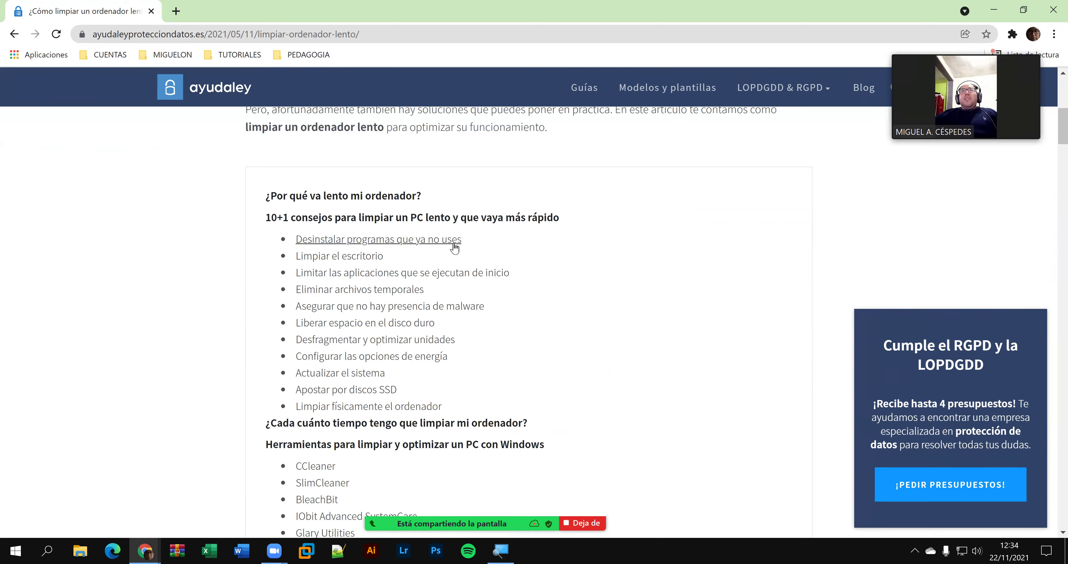
scroll(493, 296, up, 2)
scroll(492, 295, up, 2)
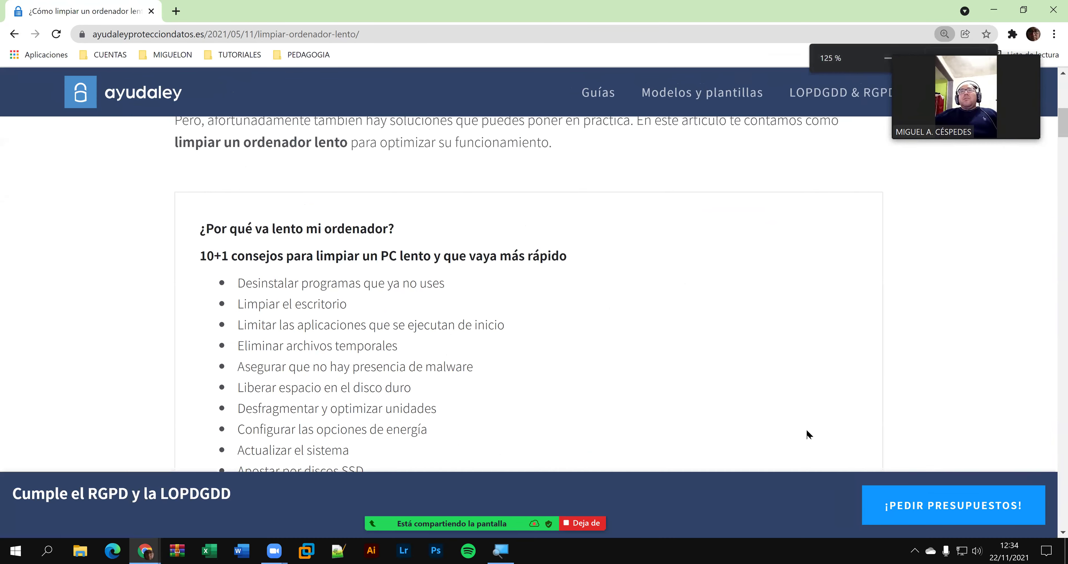
scroll(678, 375, down, 5)
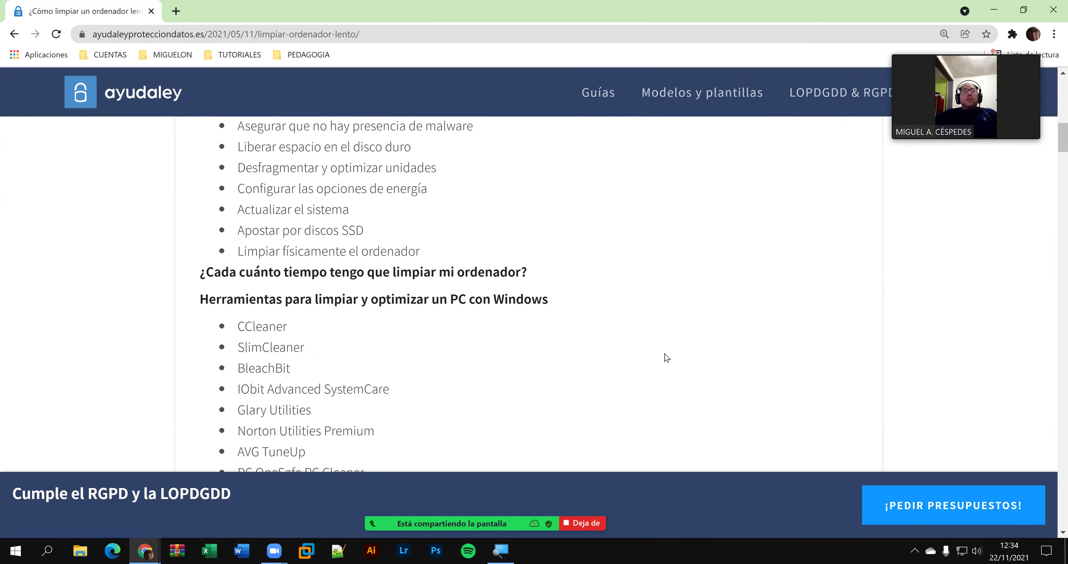
scroll(657, 350, up, 5)
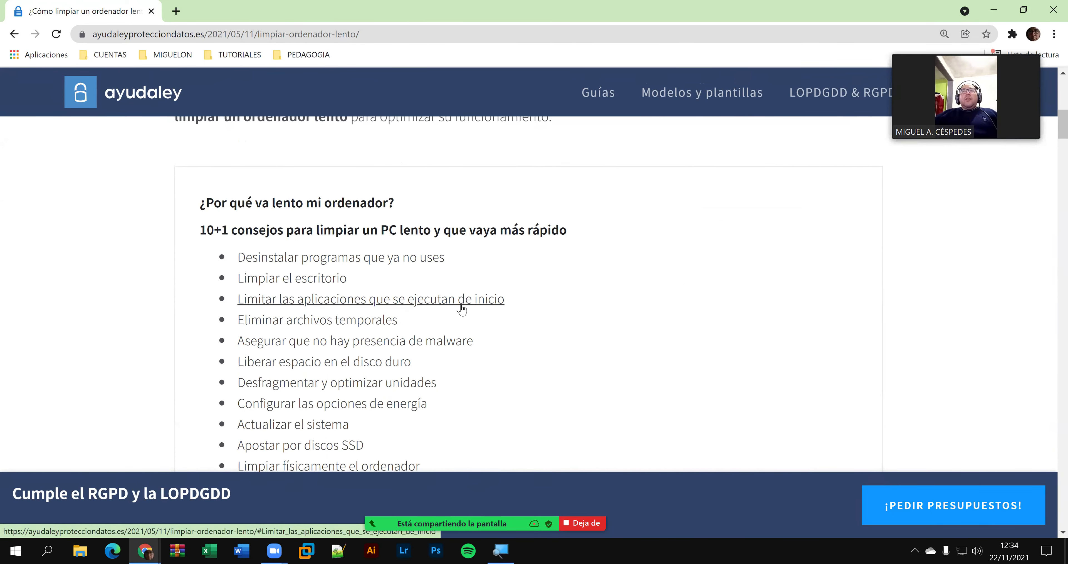
key(ctrl+minus)
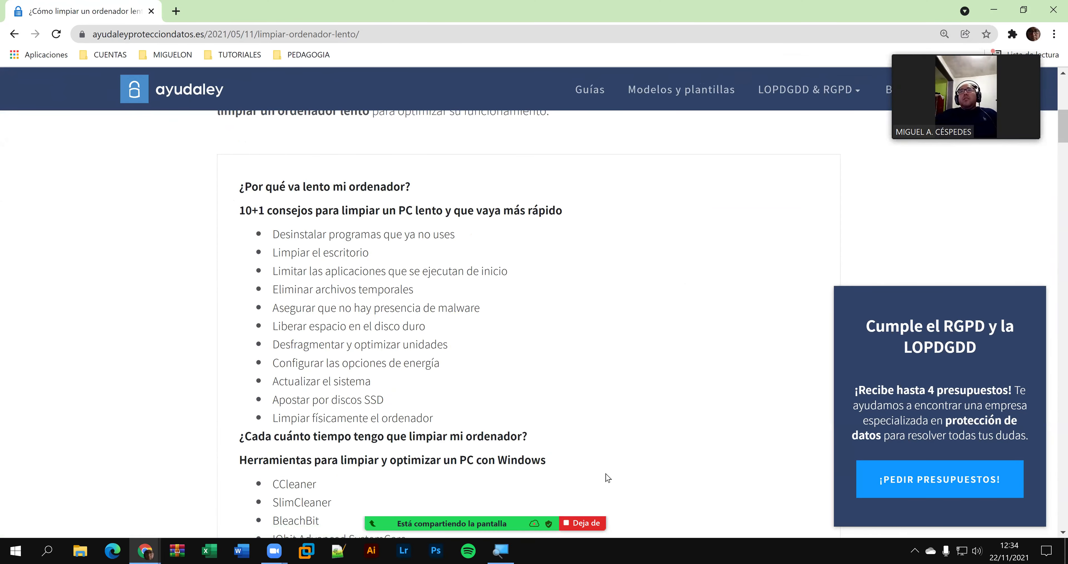
- Open Task Manager on its Startup tab with the Nombre column widened
right_click(678, 553)
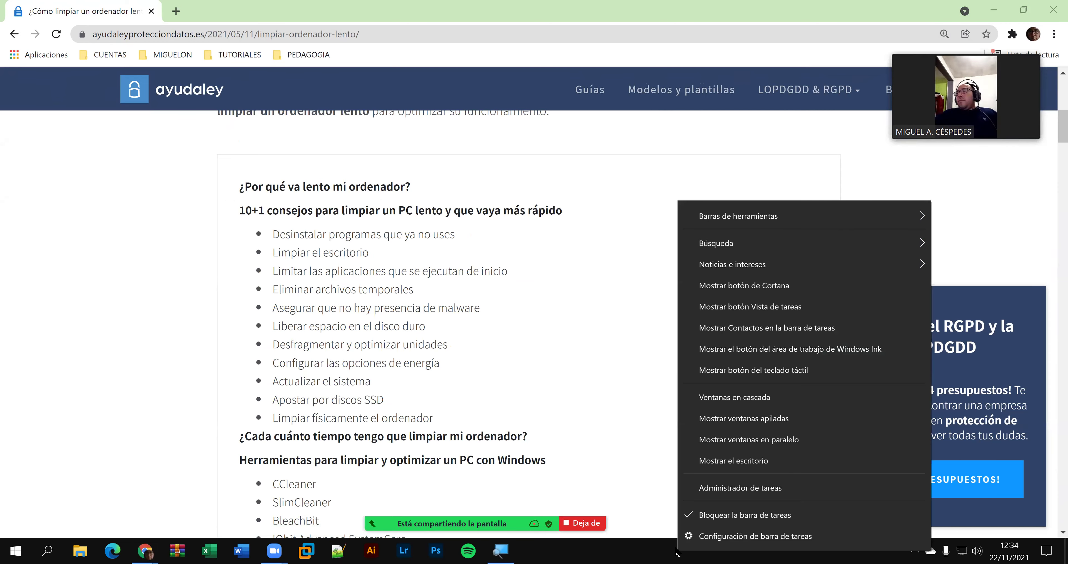
click(727, 485)
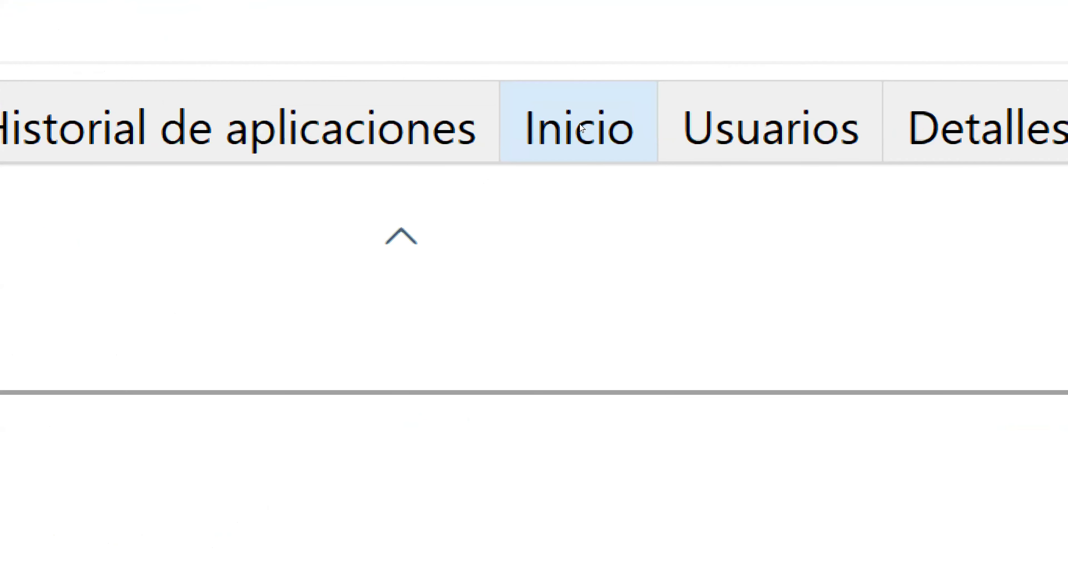
click(581, 128)
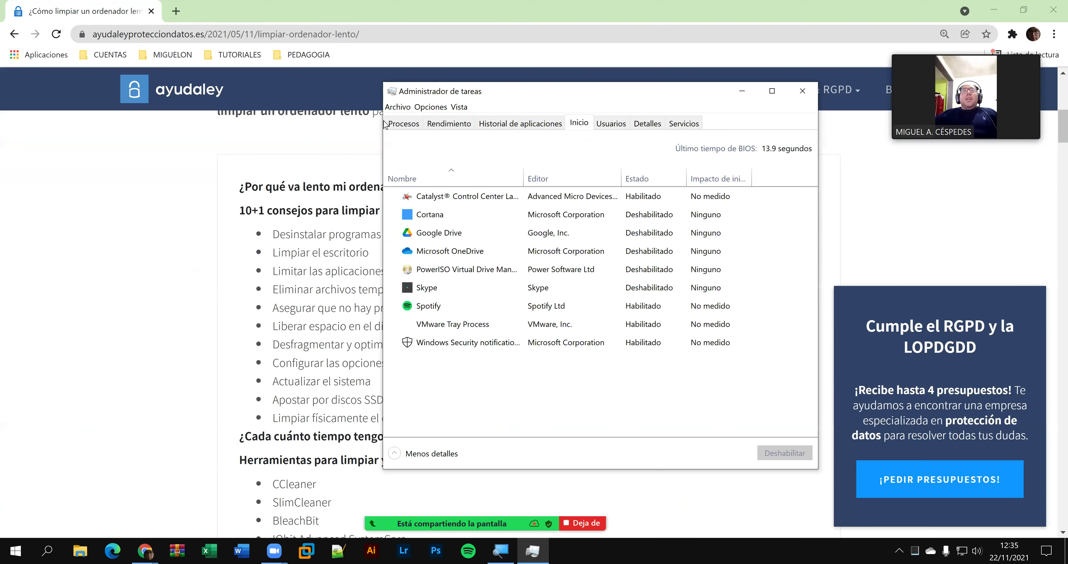
drag(539, 91, 332, 84)
double_click(316, 170)
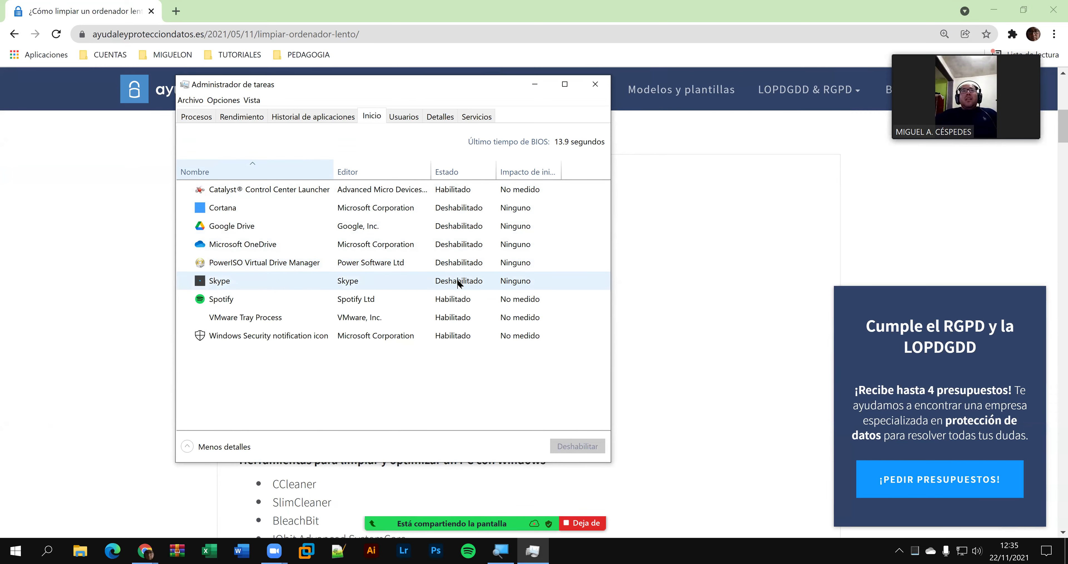
- Disable Spotify at startup, sort entries by startup impact, and close Task Manager
right_click(450, 303)
click(477, 309)
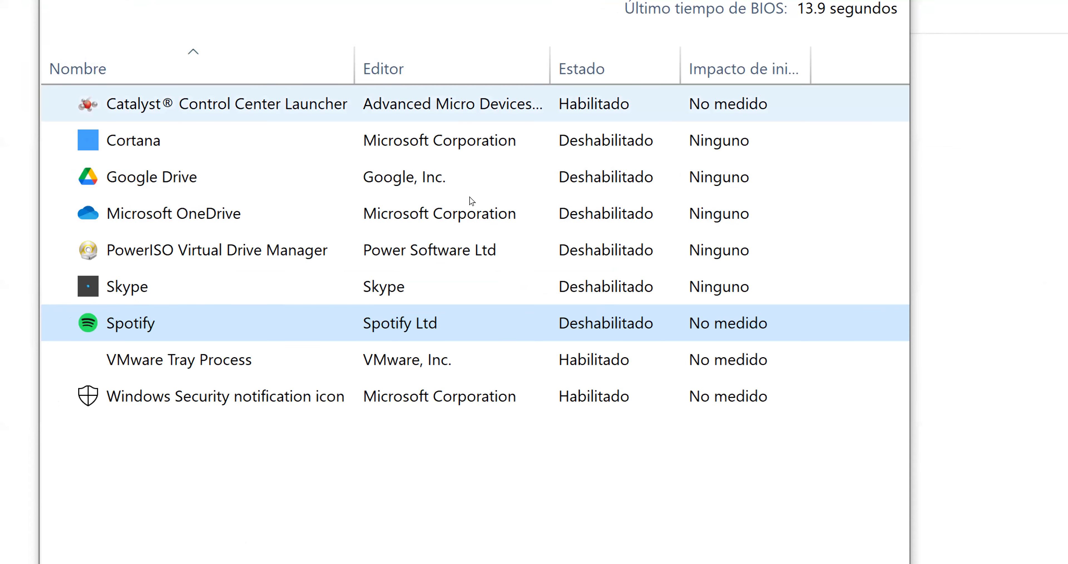
click(742, 66)
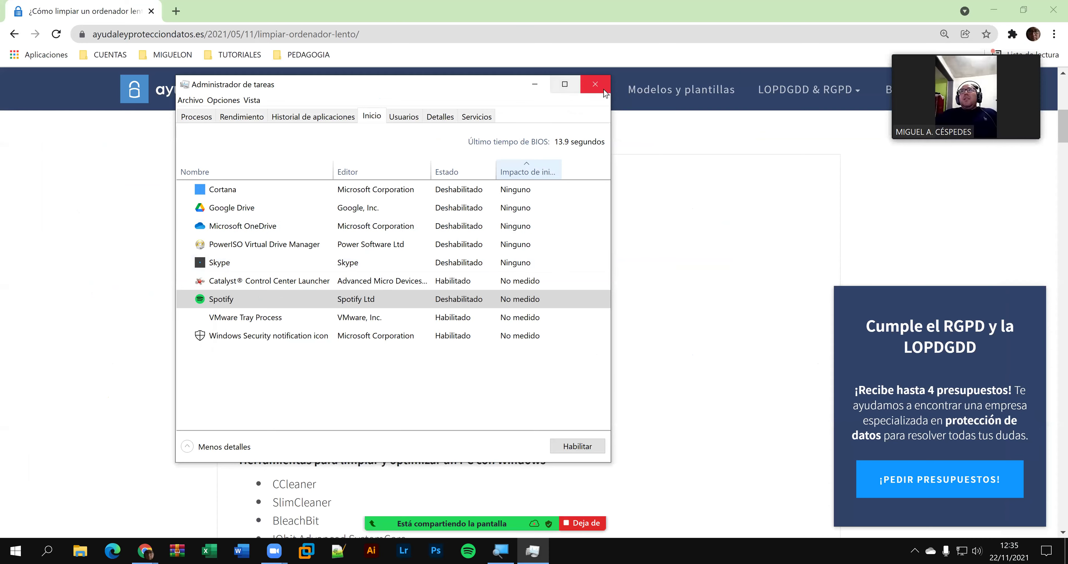
click(595, 84)
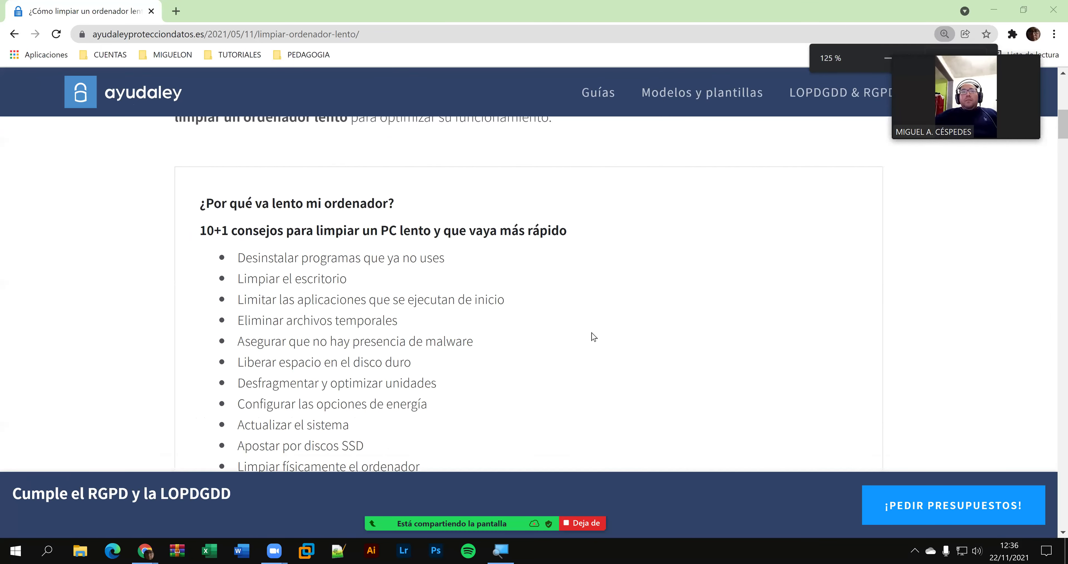
- Launch Notepad from the Run box and set its font size to 26
key(super+r)
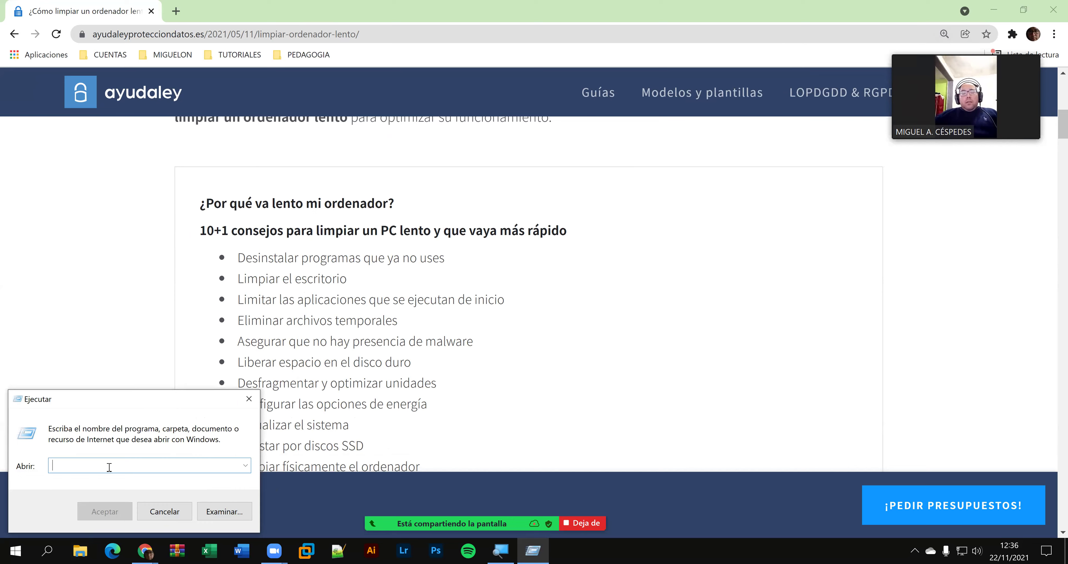
text(NOTEPAD)
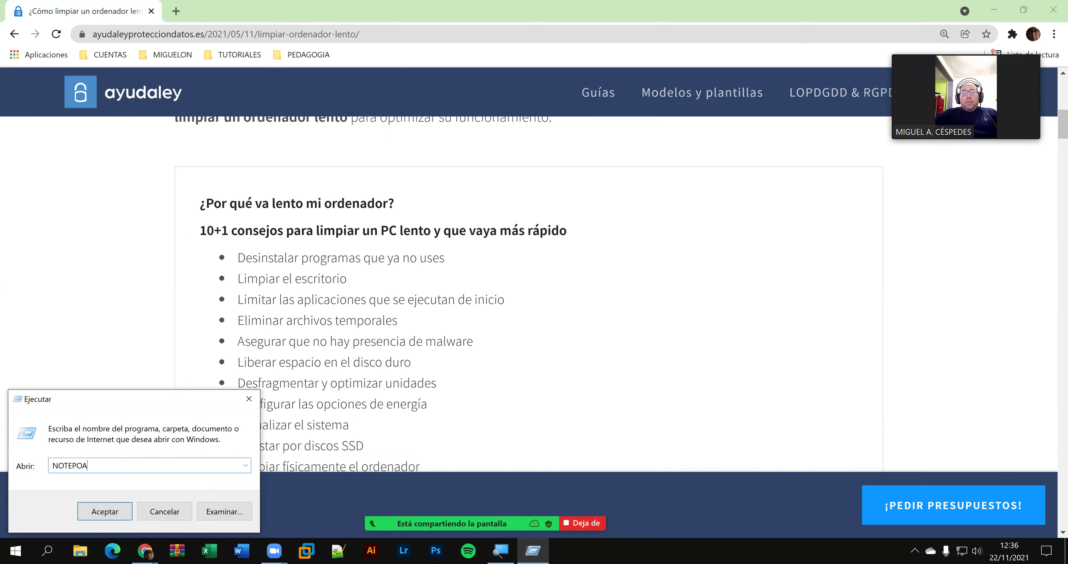
key(Return)
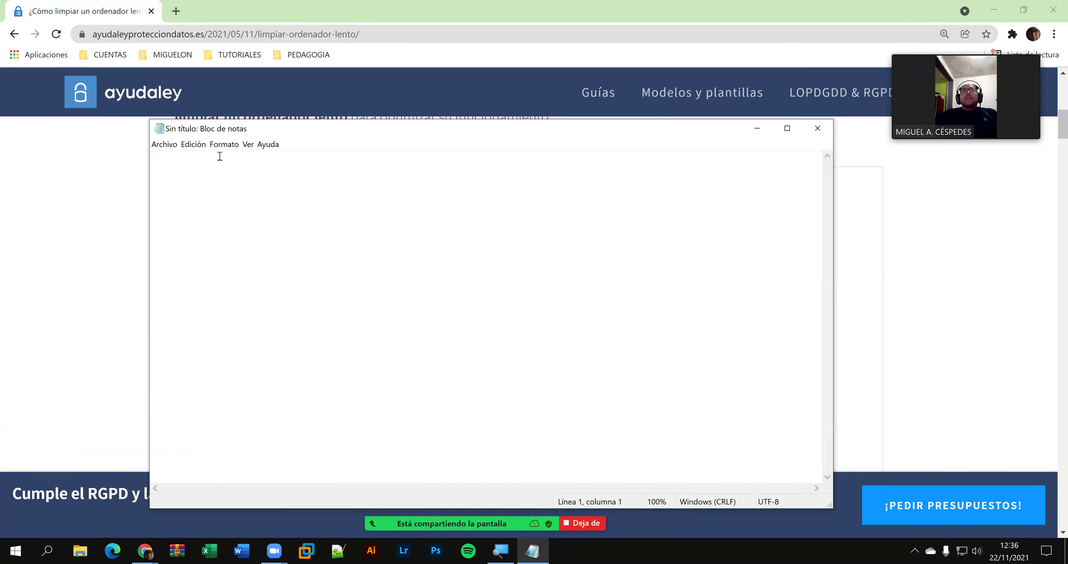
click(224, 144)
click(245, 170)
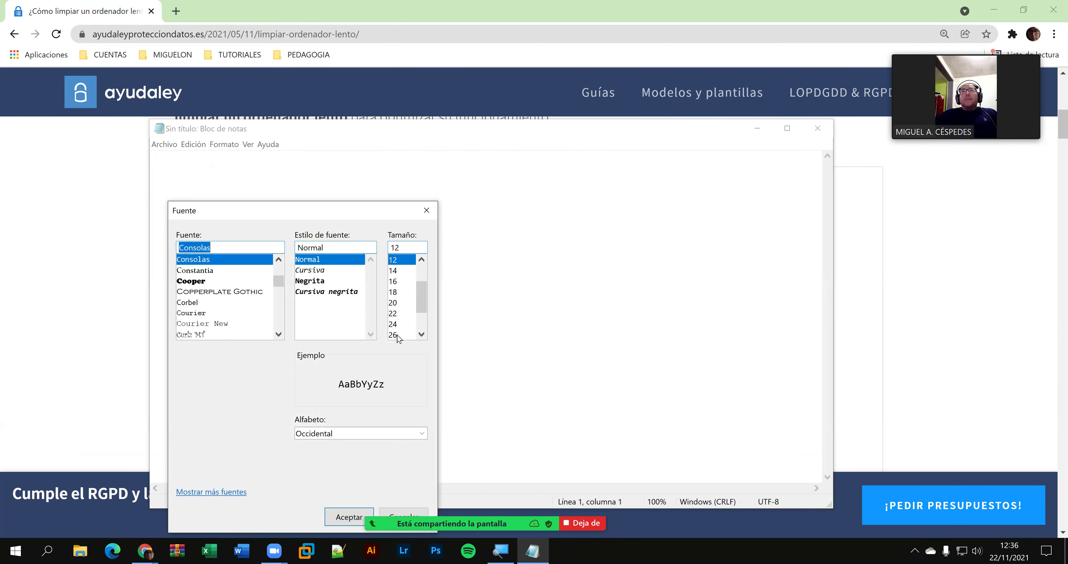
click(398, 335)
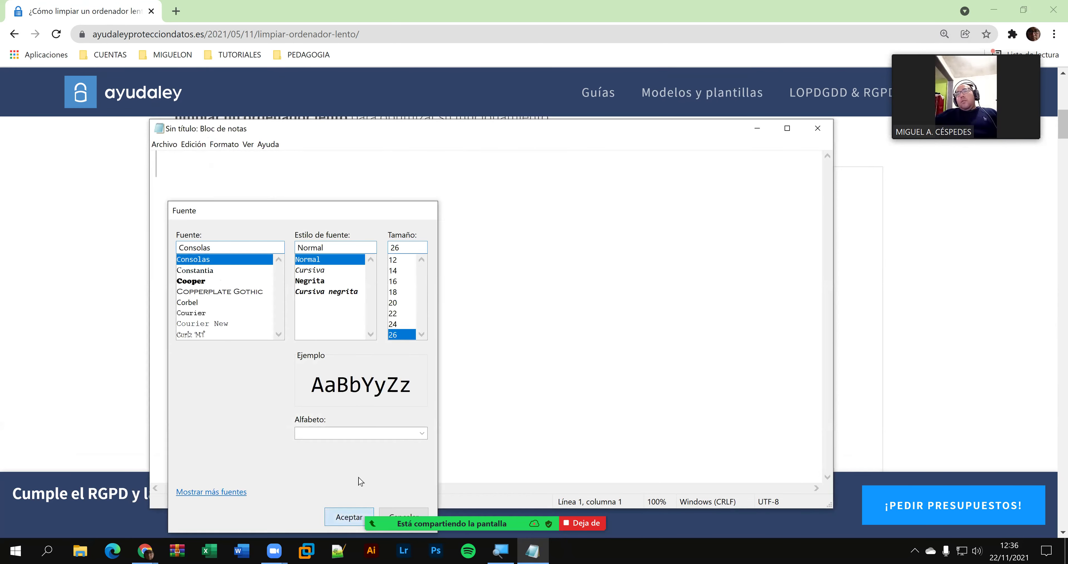
click(349, 517)
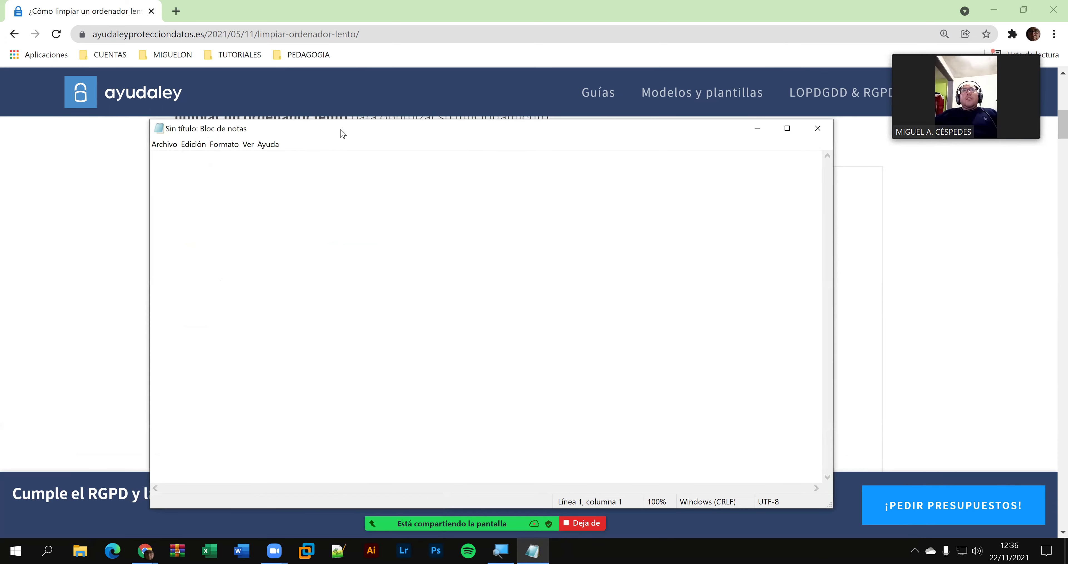
- Place Notepad as a narrow window on the right beside the article
drag(474, 128, 697, 130)
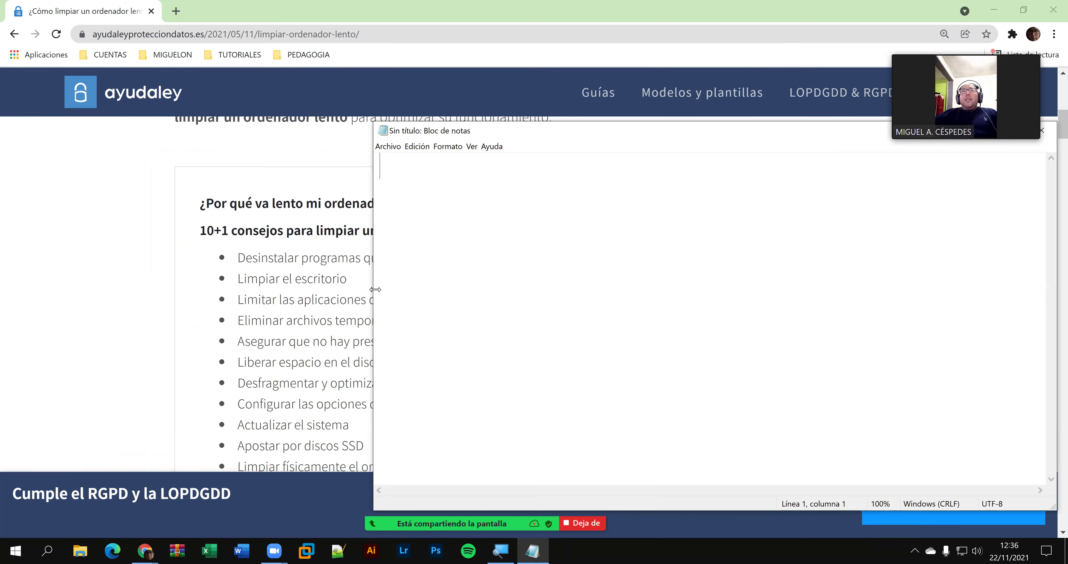
drag(376, 288, 646, 336)
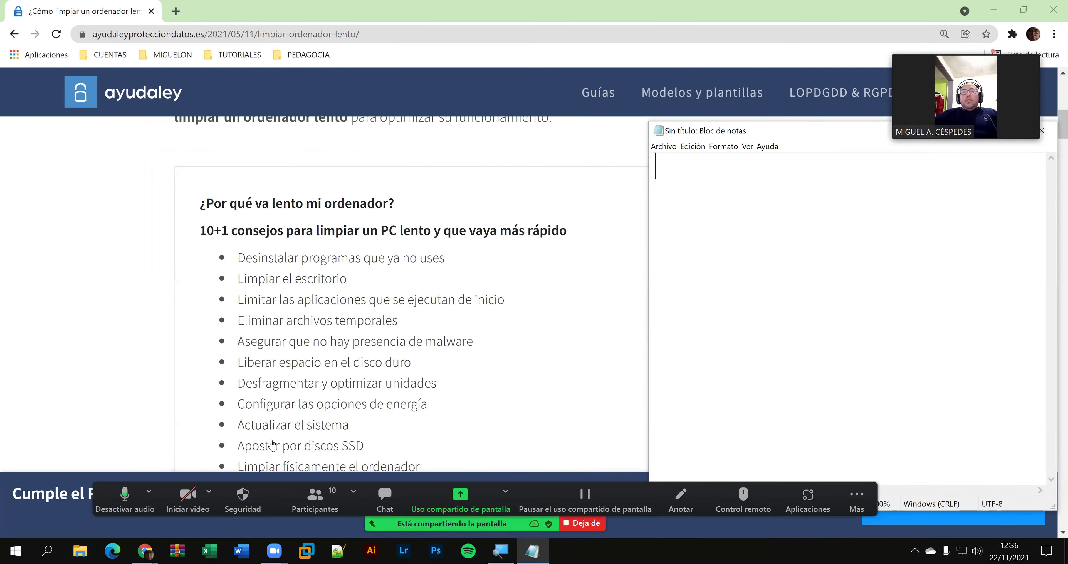
click(81, 550)
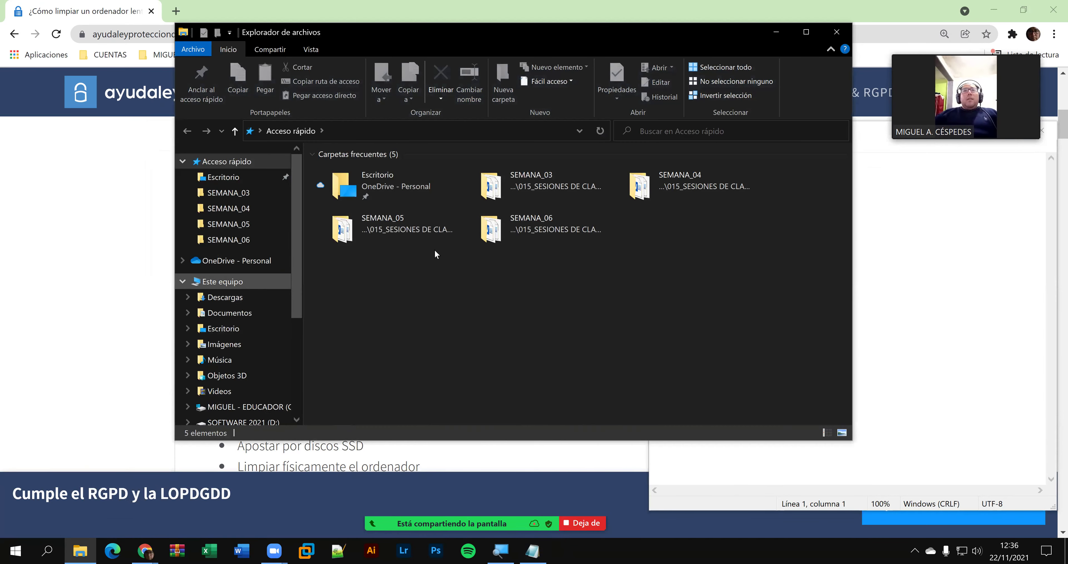
- Browse to F: > 4 - COMPUTRON_ONLINE > 002_REPARACIÓN and open the 1 - SESIÓN Y GRABACIÓN folder
click(234, 283)
click(581, 242)
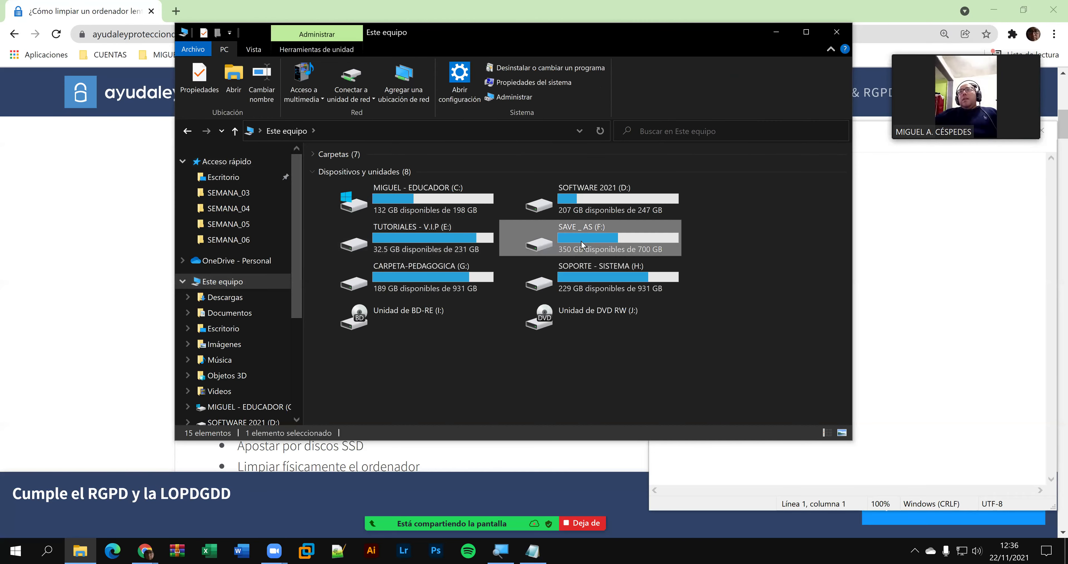
double_click(581, 241)
double_click(410, 212)
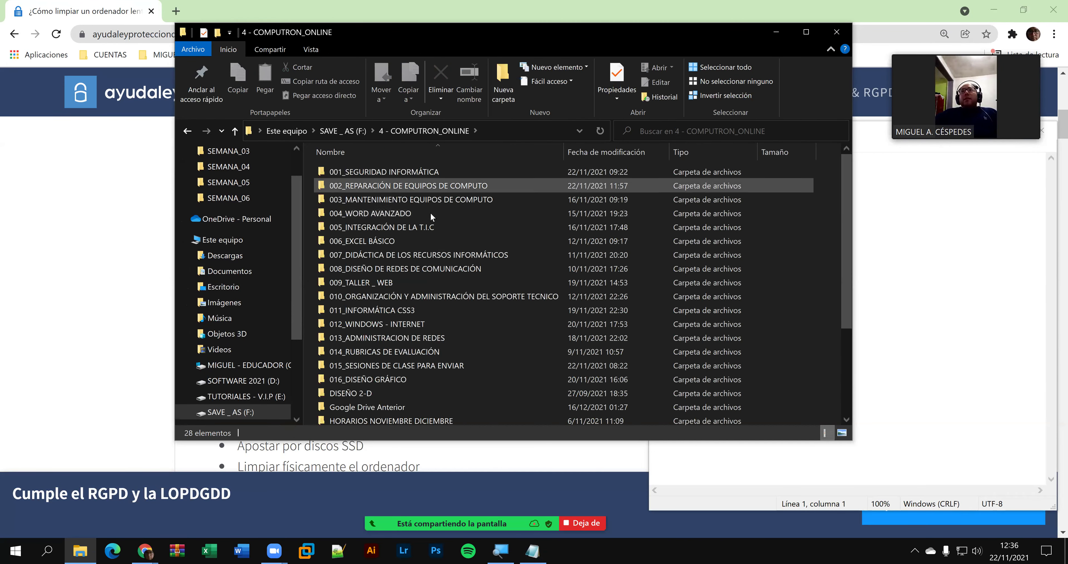
double_click(442, 186)
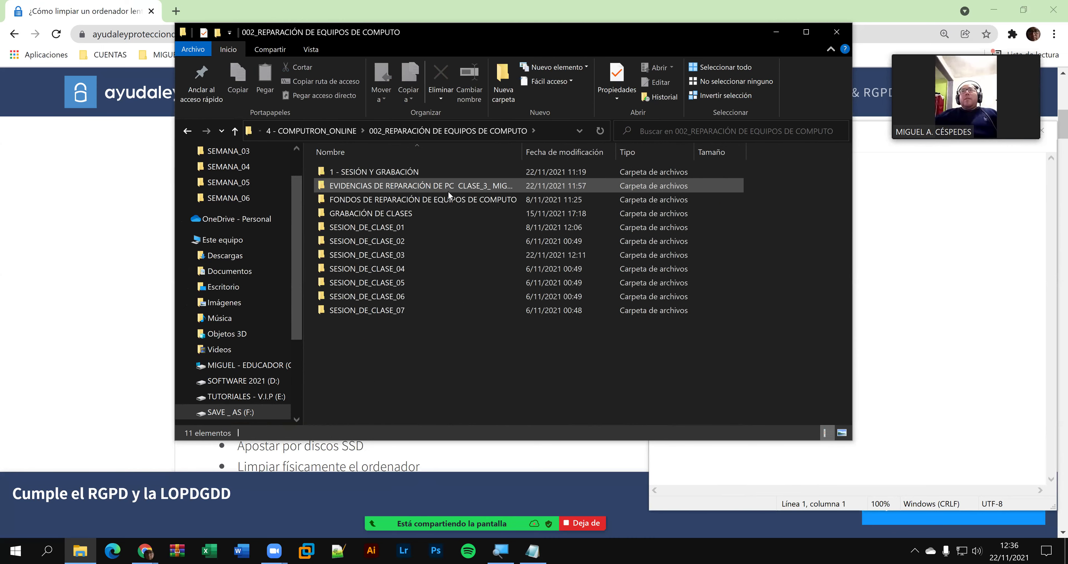
click(420, 170)
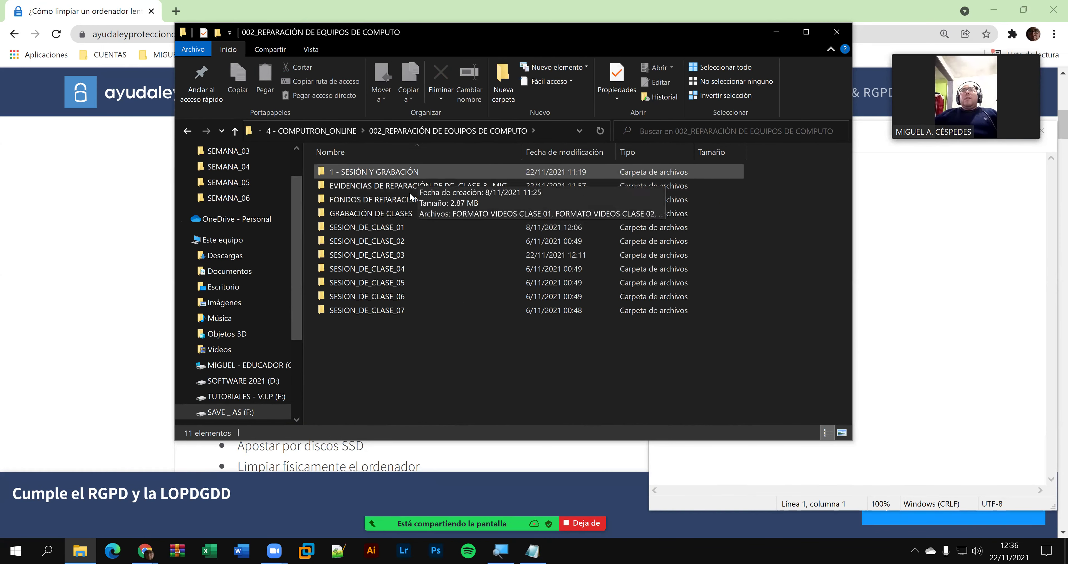
click(416, 170)
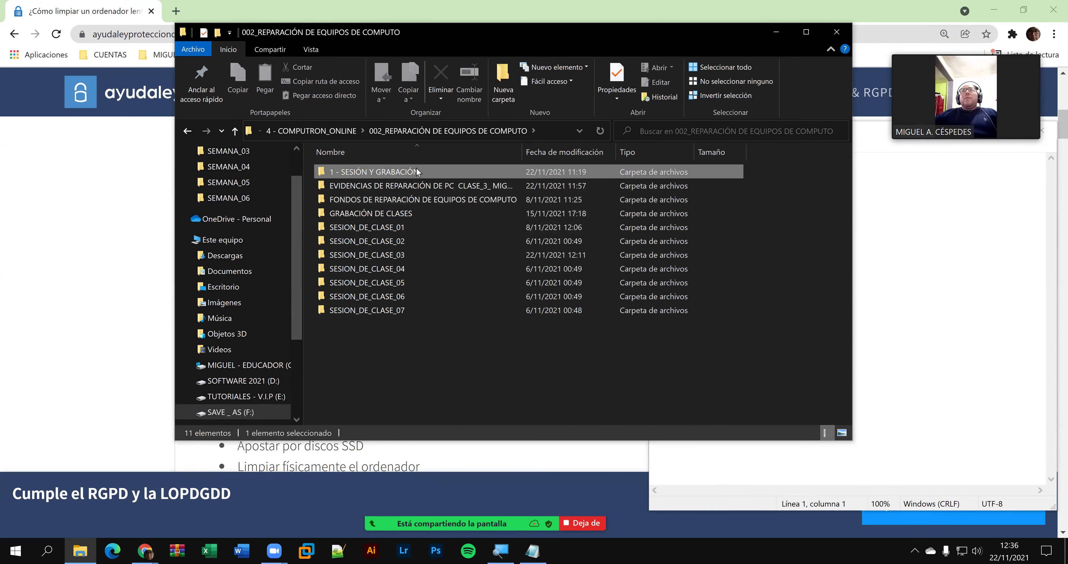
double_click(416, 171)
- Look through SESION_DE_CLASE_04, 05 and 06, briefly opening the week 6 repair-activities text file
click(399, 136)
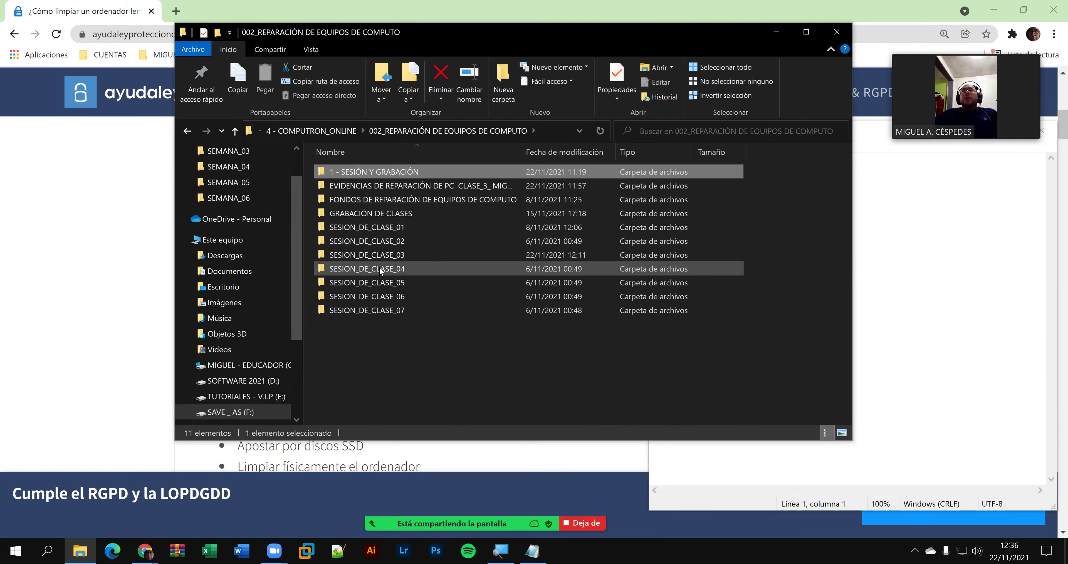
double_click(379, 267)
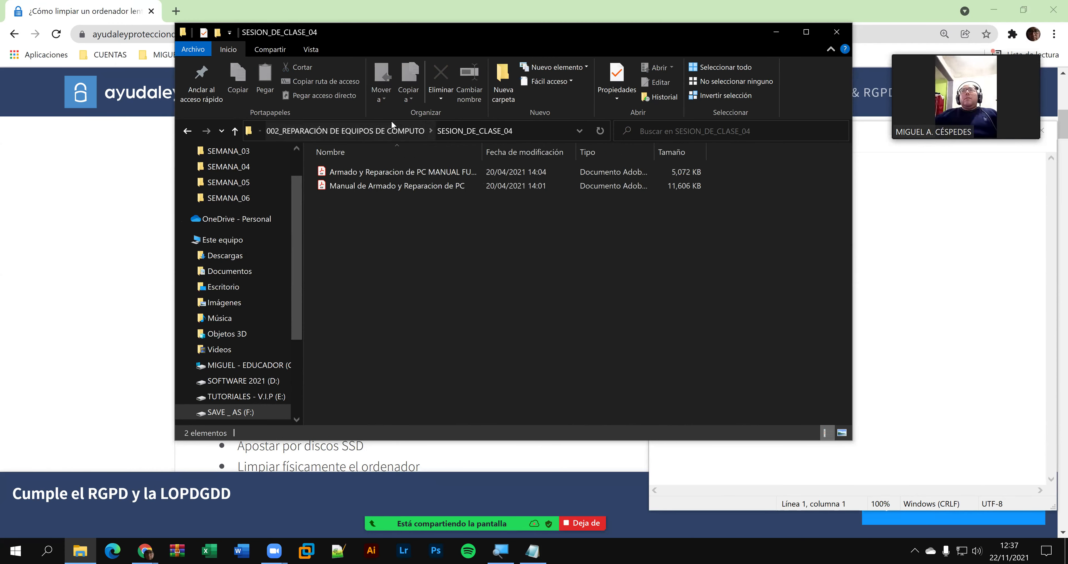
click(386, 131)
double_click(370, 280)
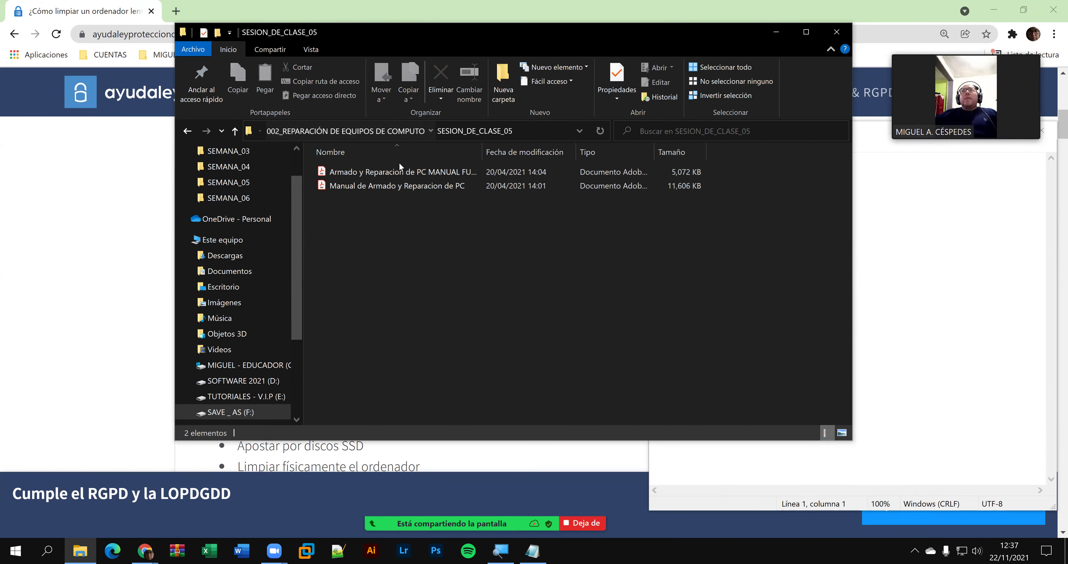
click(397, 131)
double_click(381, 292)
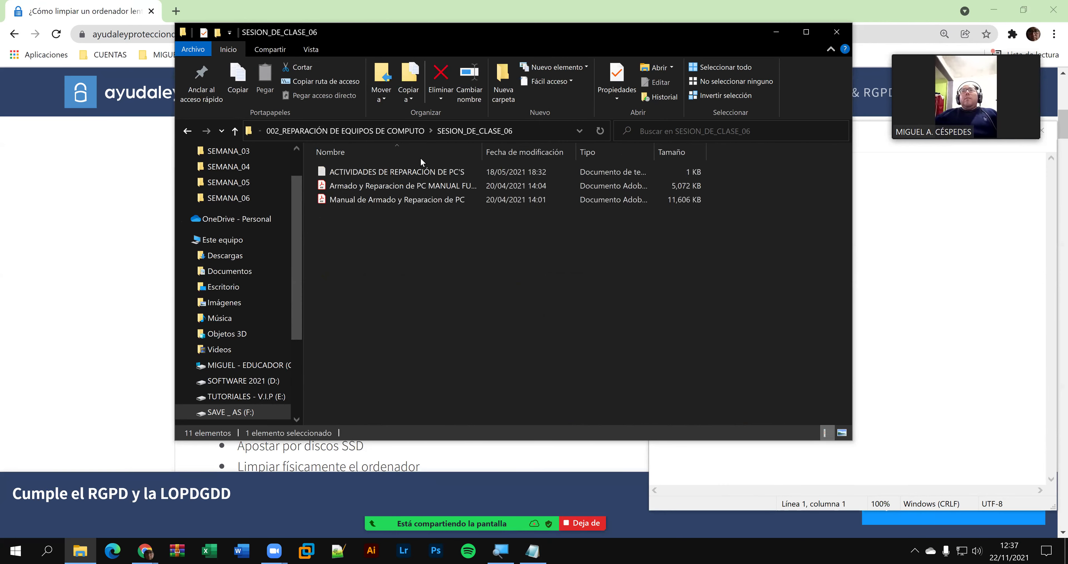
double_click(410, 172)
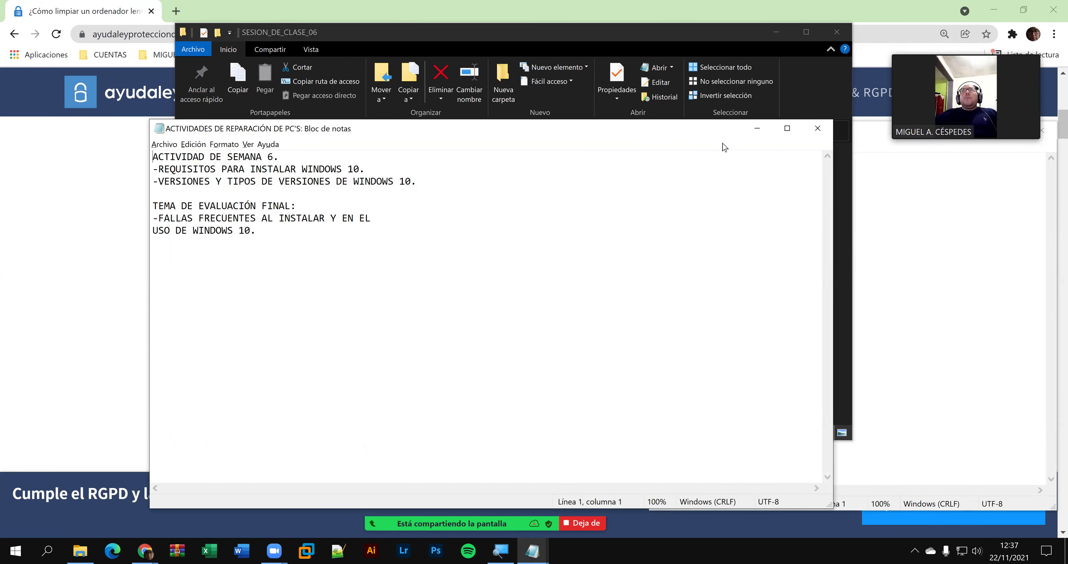
key(alt+F4)
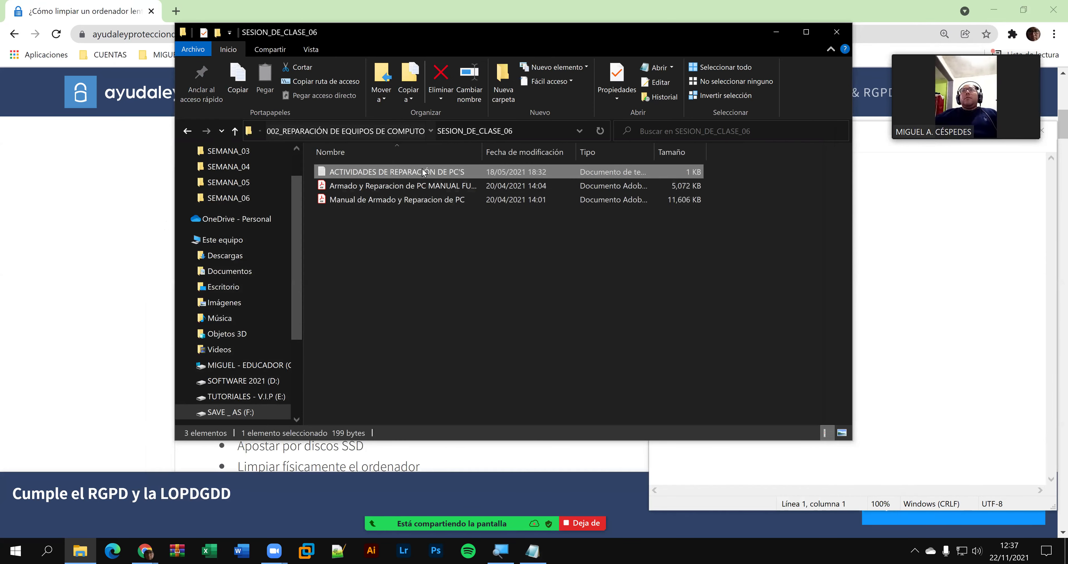
- Check SESION_DE_CLASE_01, 02 and EVIDENCIAS, widen the name column, then close File Explorer
key(BackSpace)
double_click(381, 225)
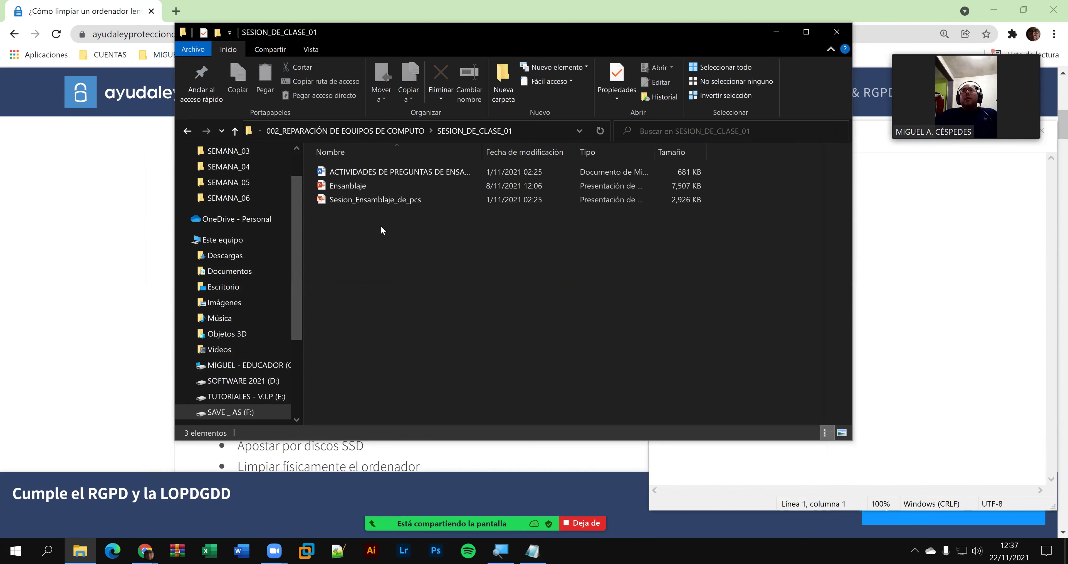
click(397, 132)
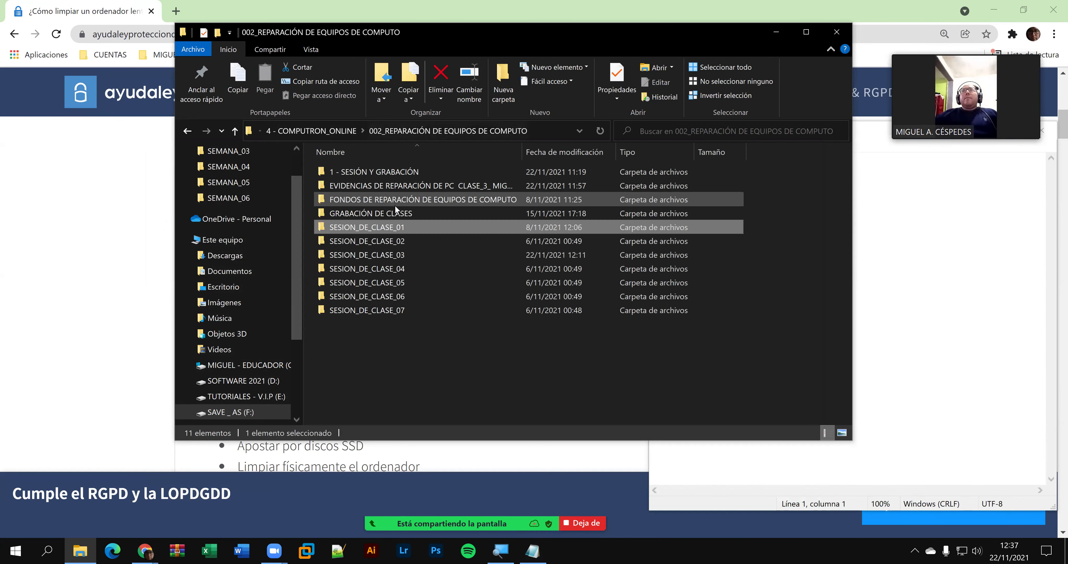
double_click(379, 243)
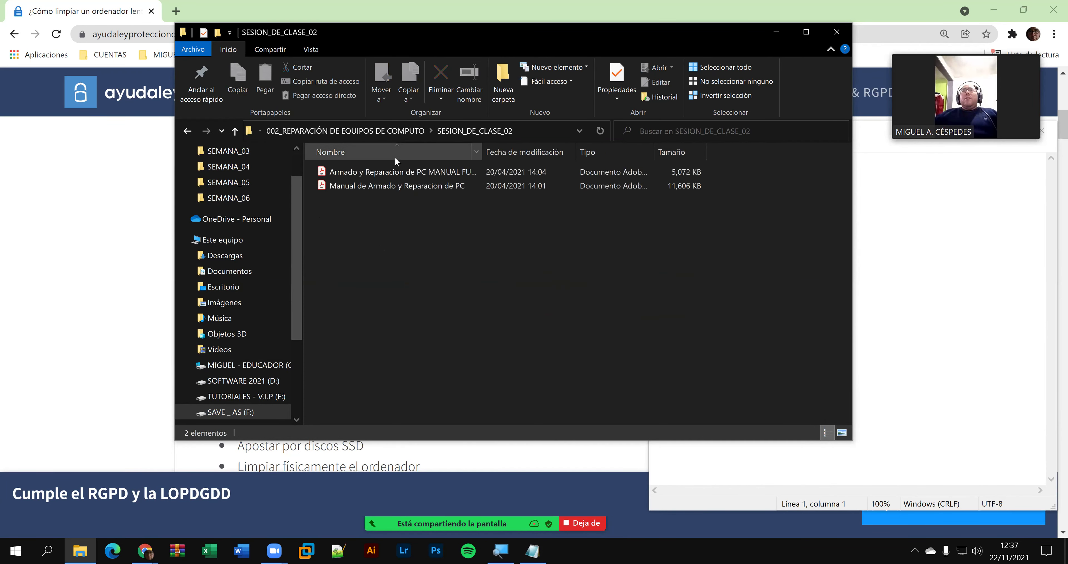
click(399, 132)
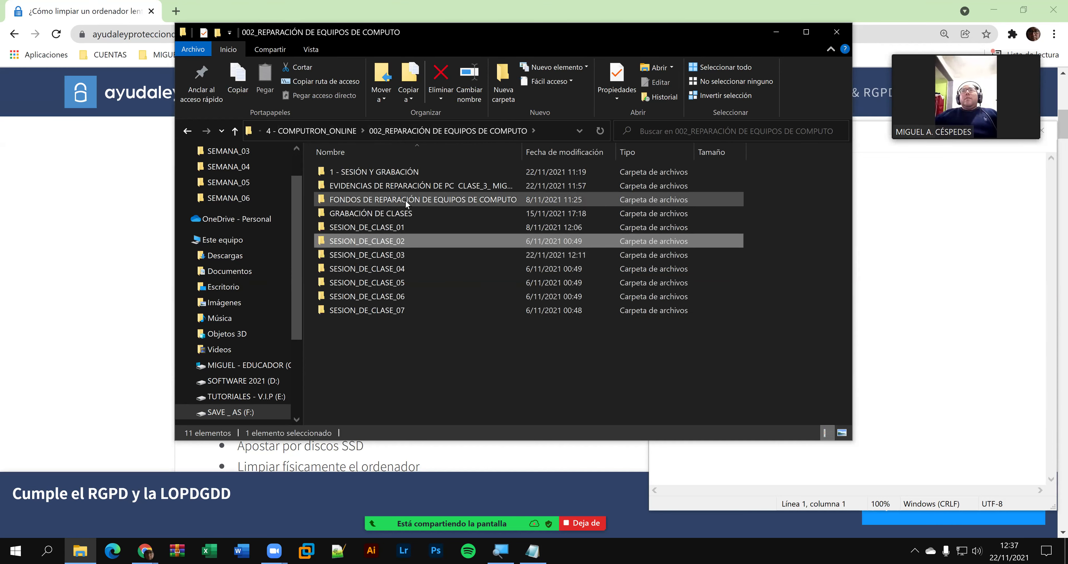
double_click(411, 185)
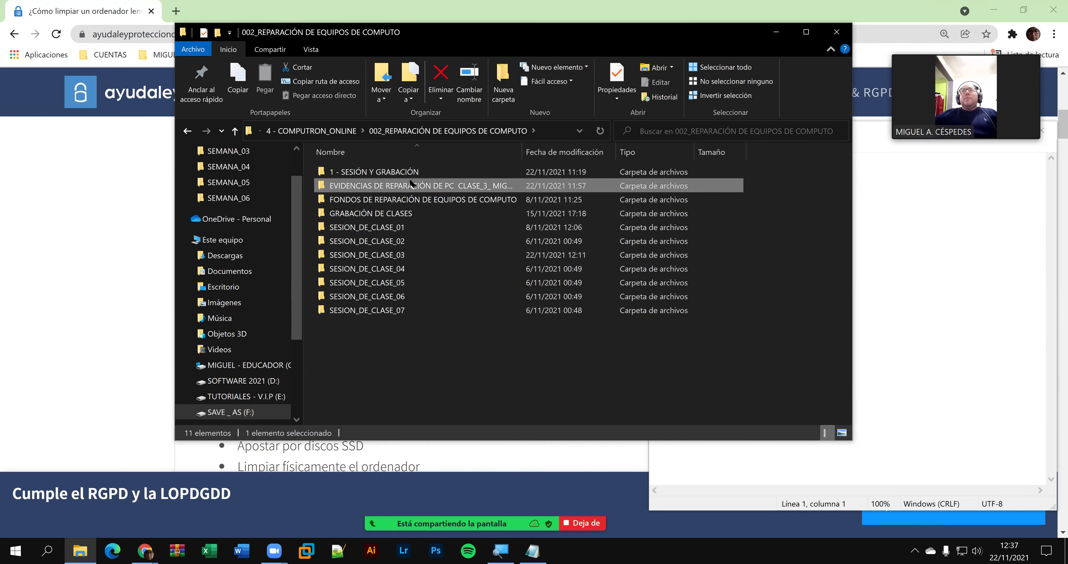
click(285, 131)
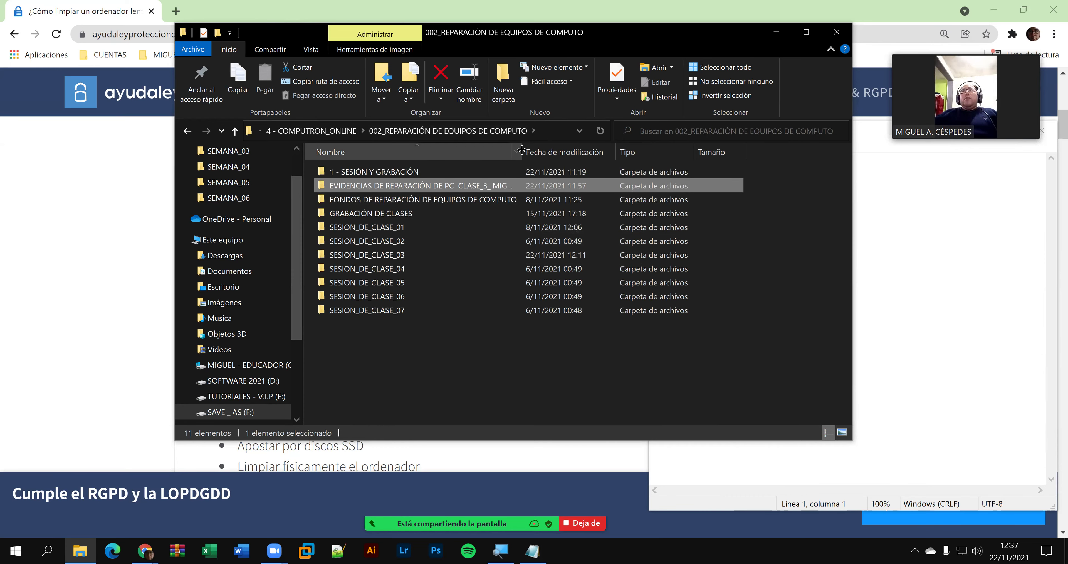
drag(522, 149, 562, 150)
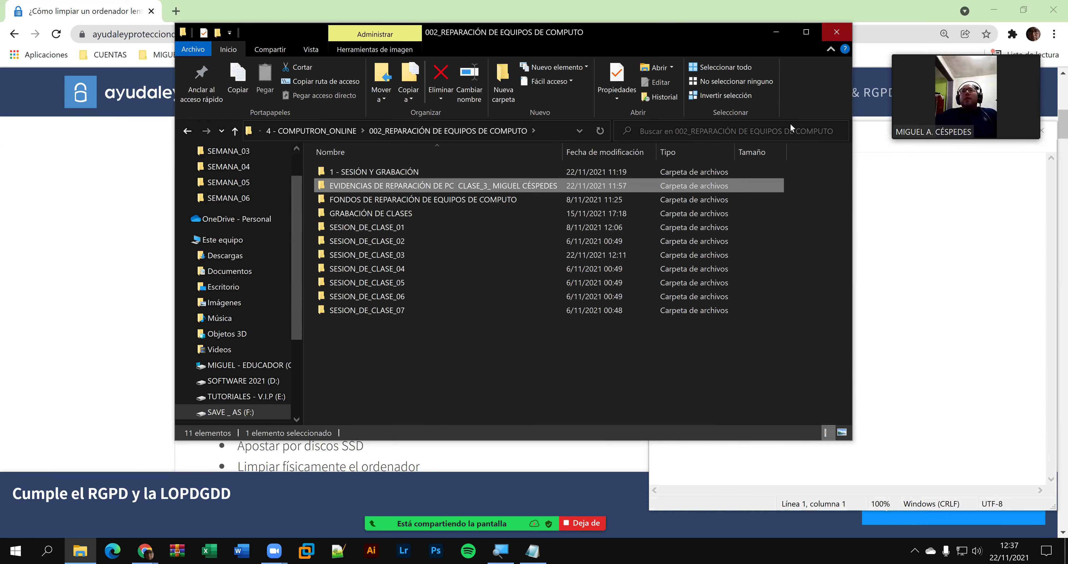
click(836, 32)
- Write TEMP, %TEMP% and PREFETCH on separate lines, then select the article's 'Eliminar archivos temporales' tip
click(740, 181)
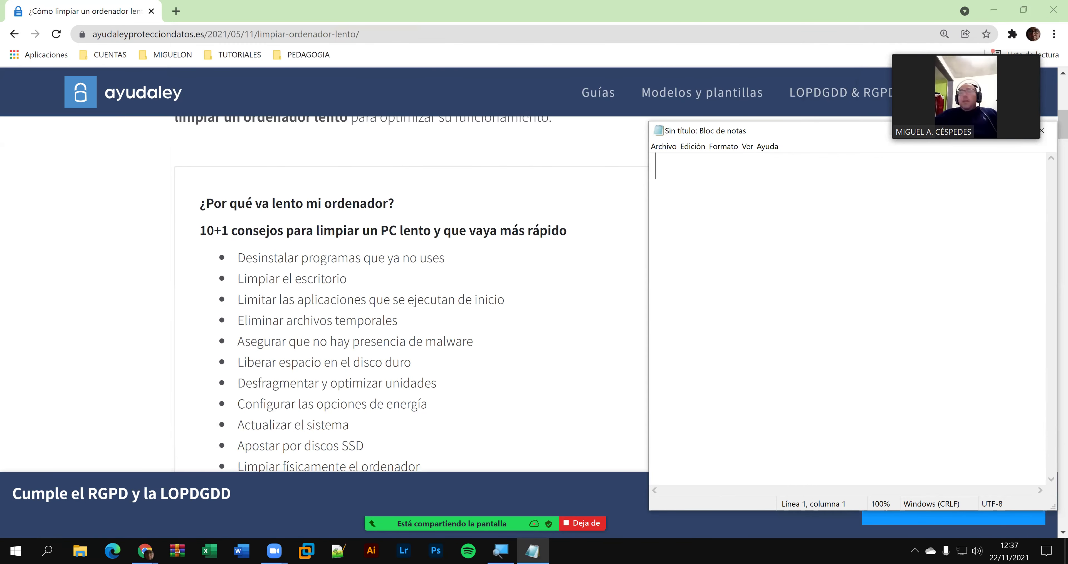
text(TEMP)
key(Return)
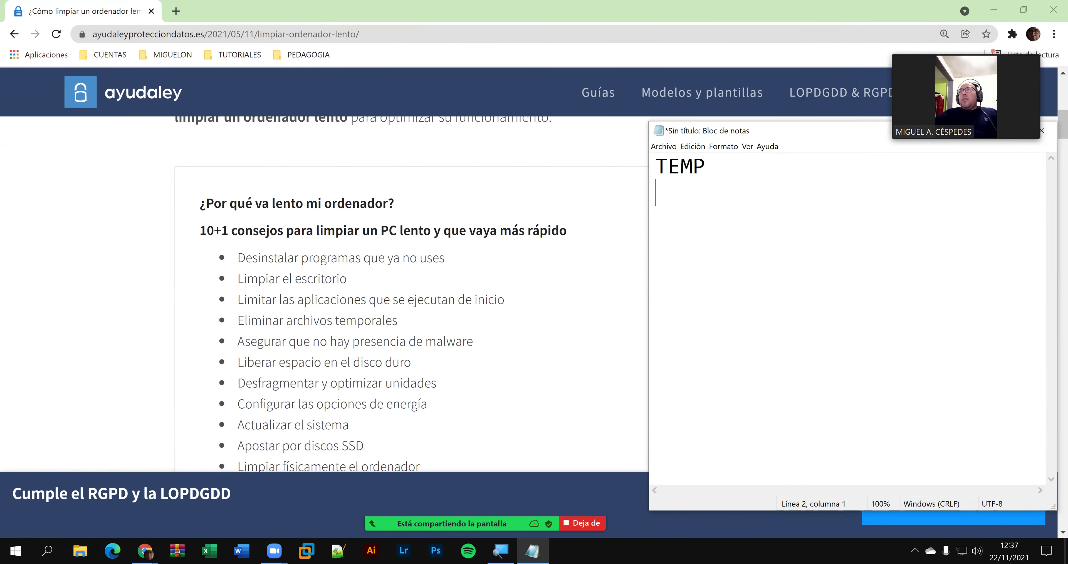
text(%T)
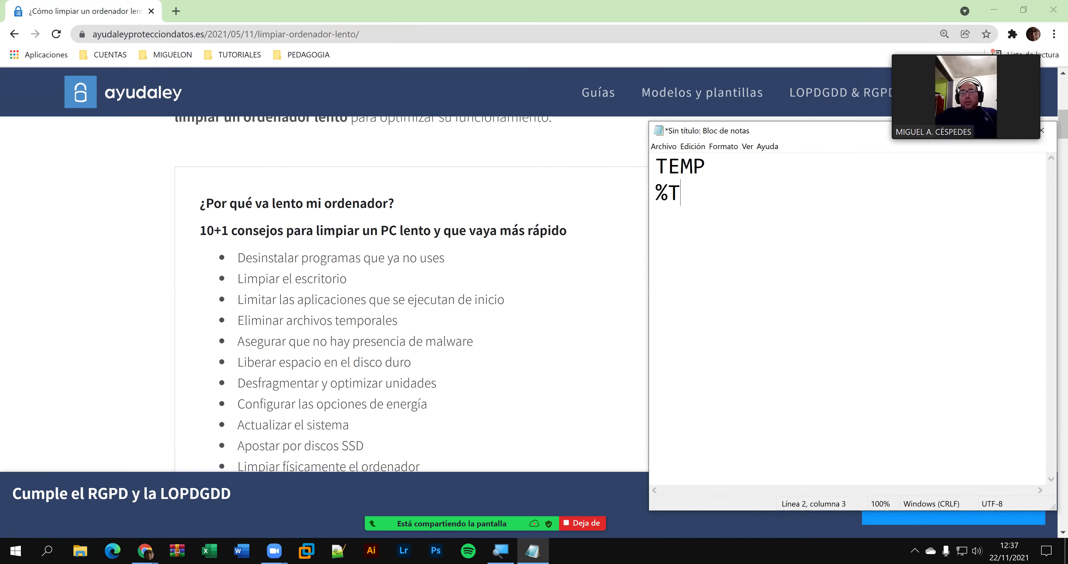
text(EMP)
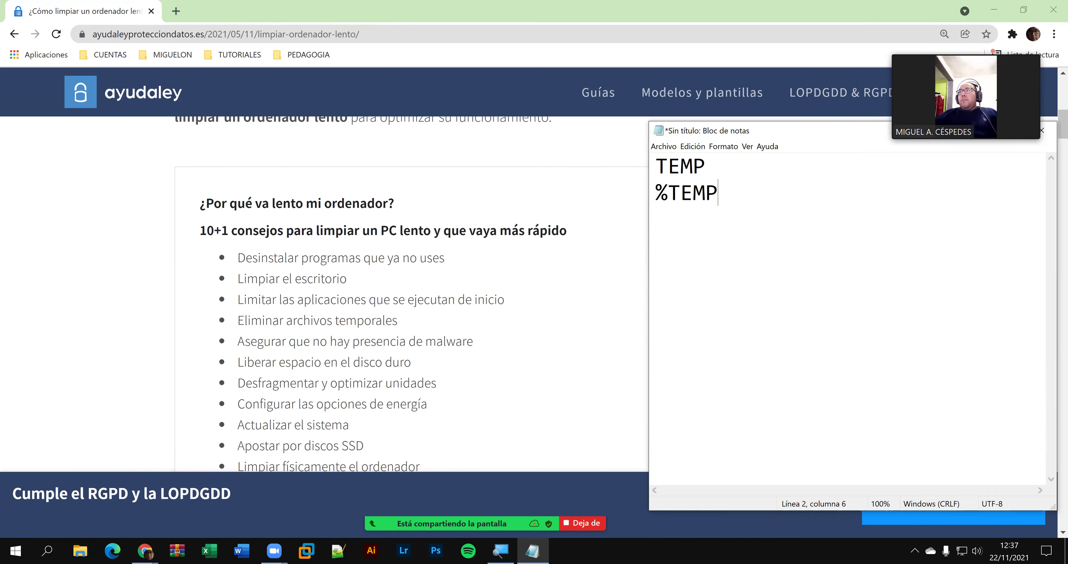
text(%)
key(Return)
text(PREFETC)
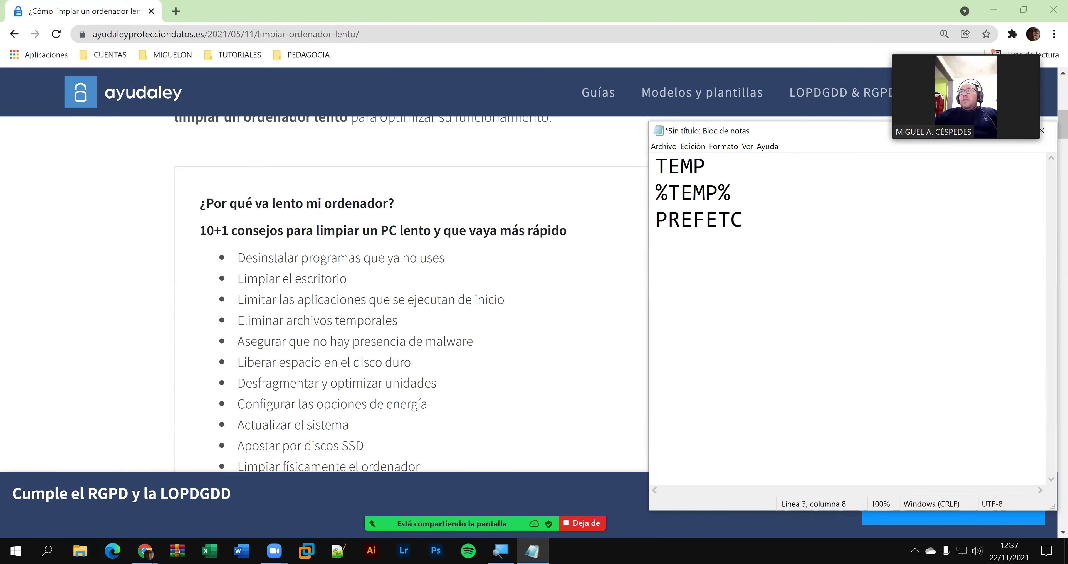
text(H)
key(Return)
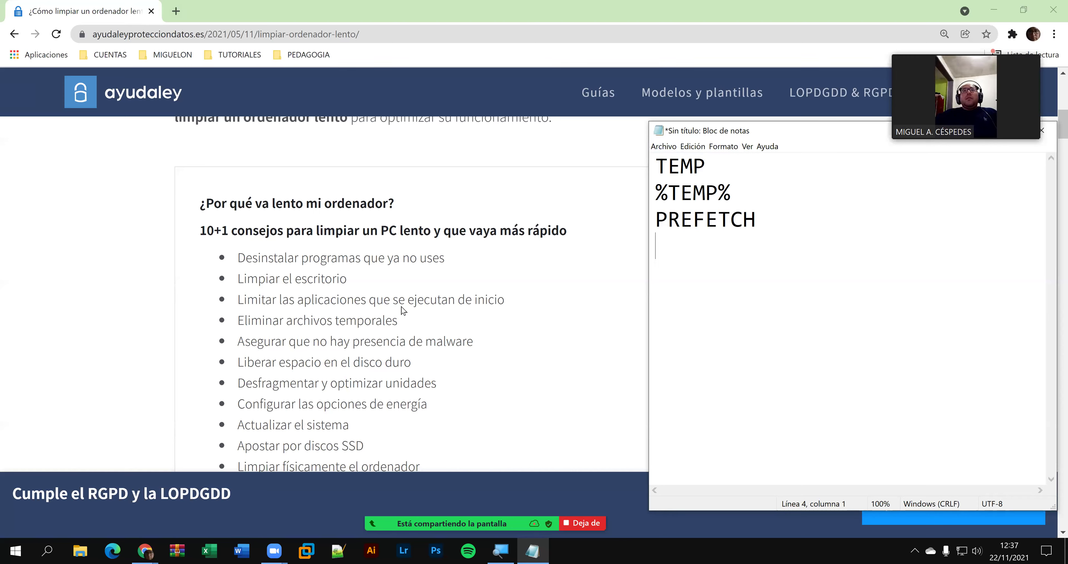
drag(400, 325, 238, 321)
- Search Google for 'Eliminar archivos temporales' and scroll through the results
right_click(242, 321)
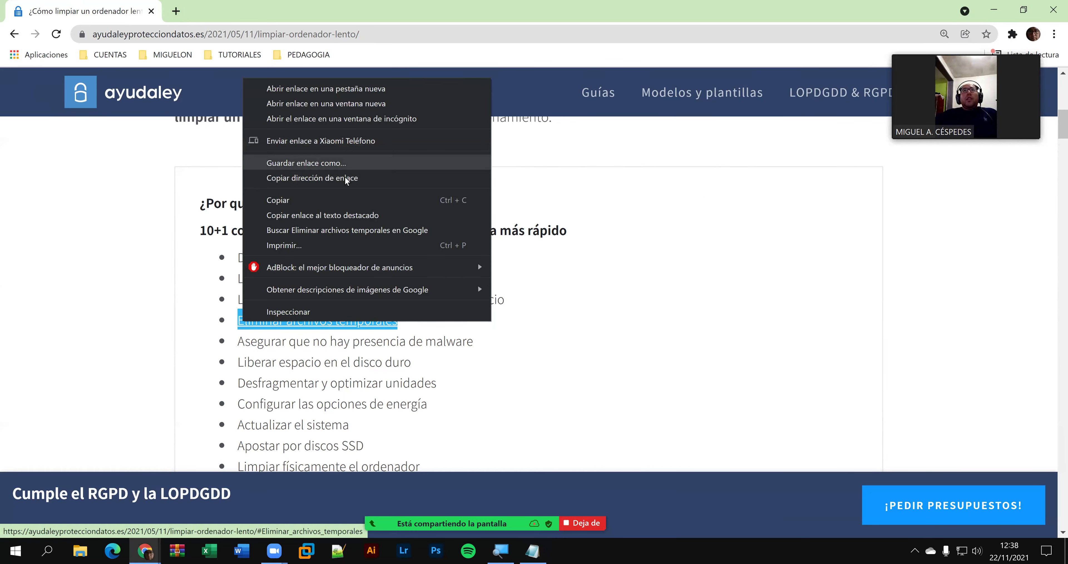
click(323, 230)
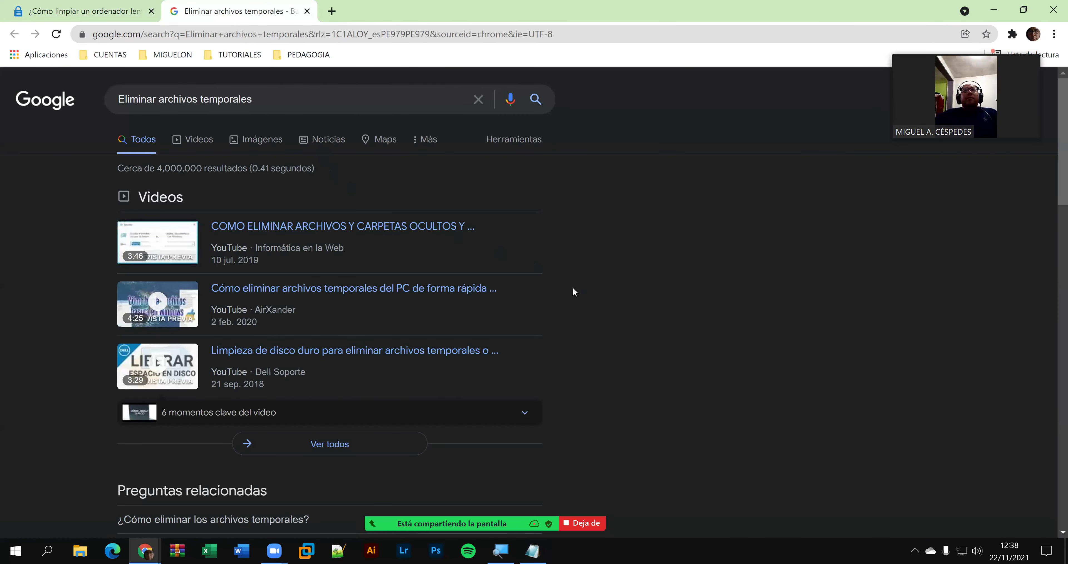
scroll(563, 293, down, 1)
scroll(550, 293, down, 2)
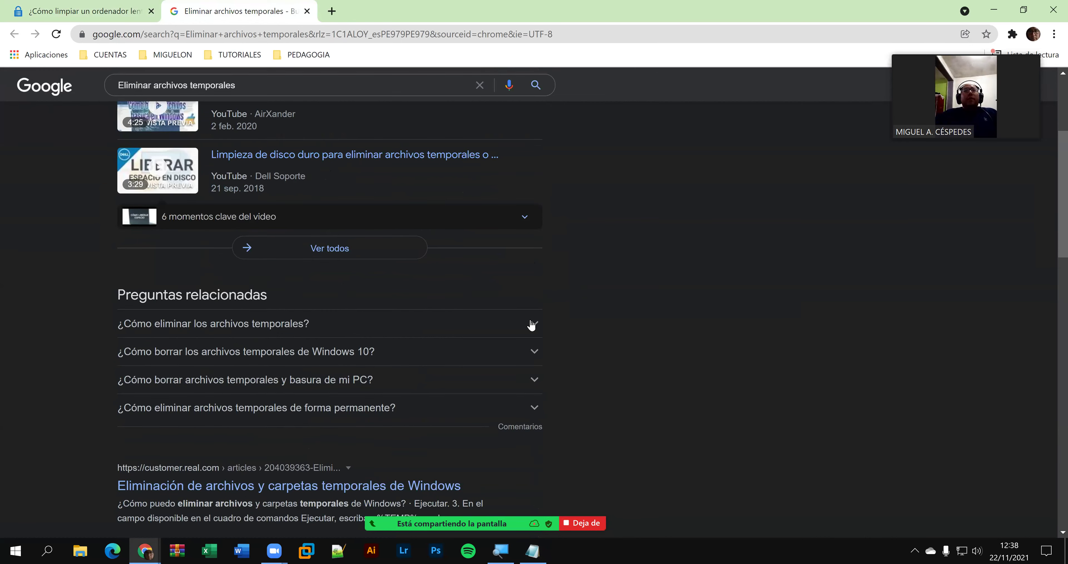
scroll(498, 328, down, 3)
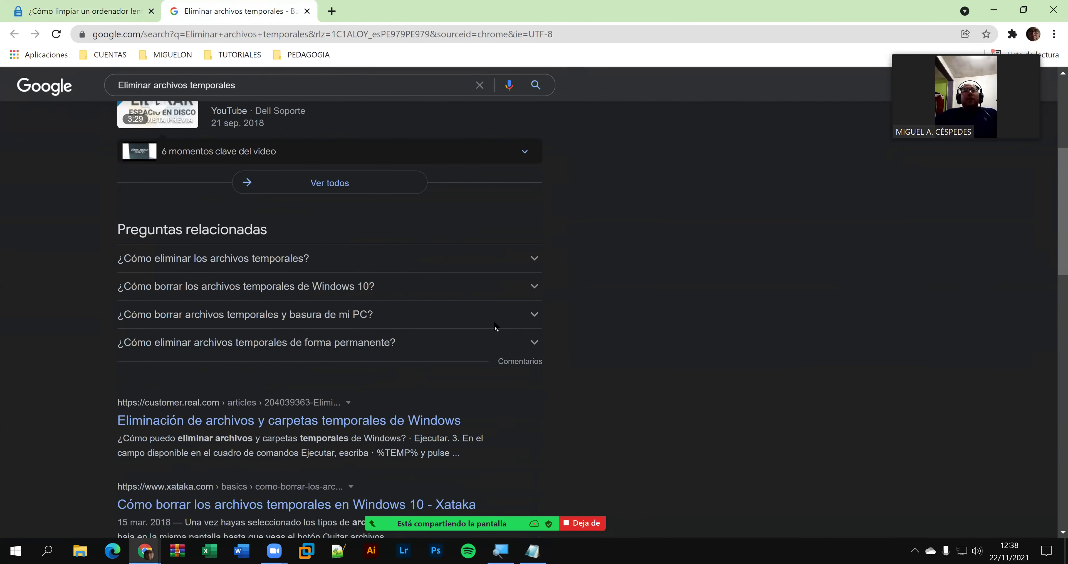
- Read the Real.com article on deleting Windows temporary files, then return to the search results
click(444, 295)
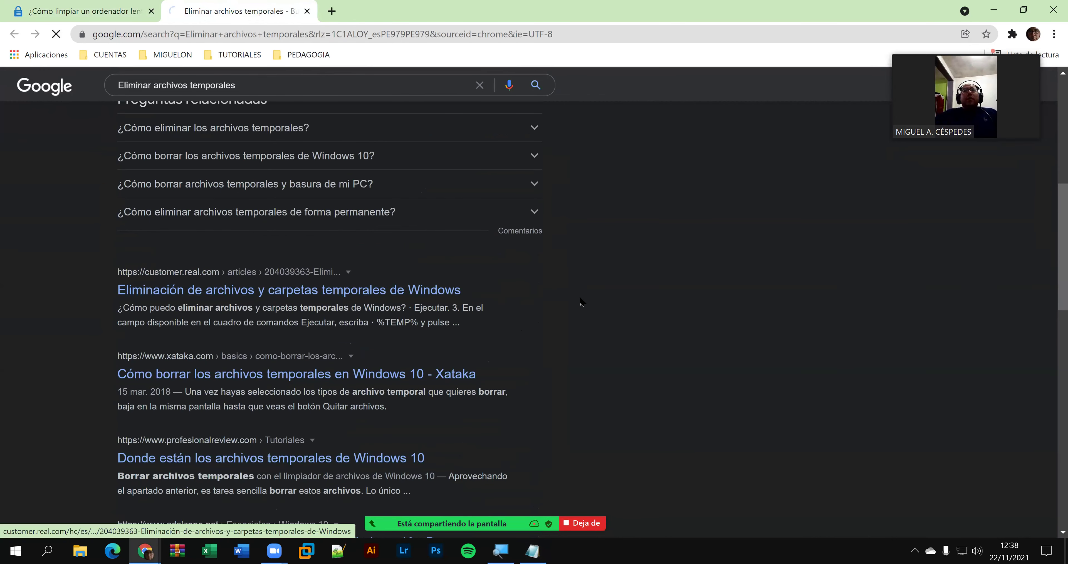
scroll(580, 302, down, 3)
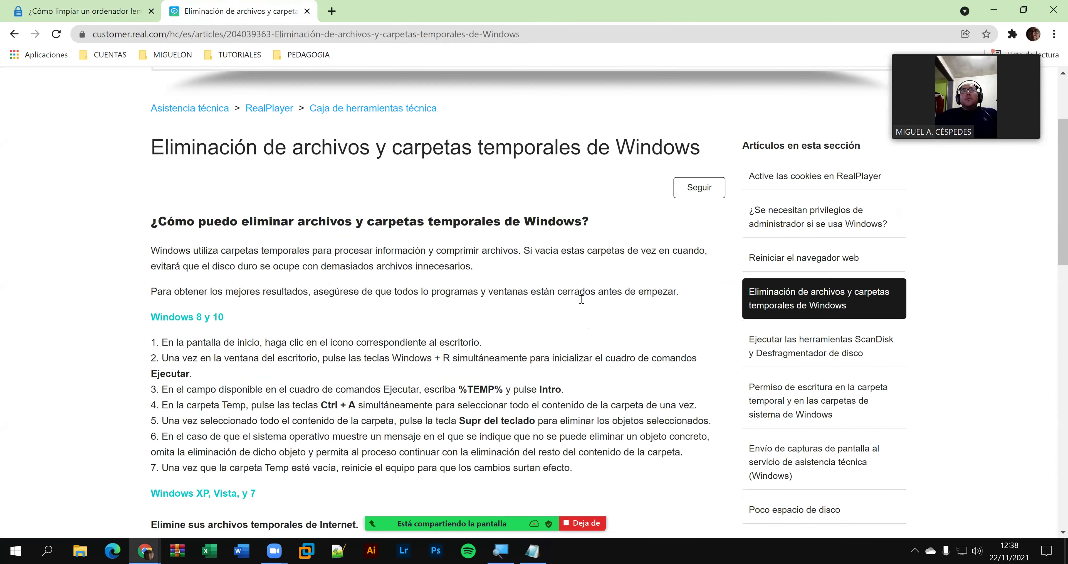
scroll(581, 304, down, 1)
scroll(579, 304, down, 4)
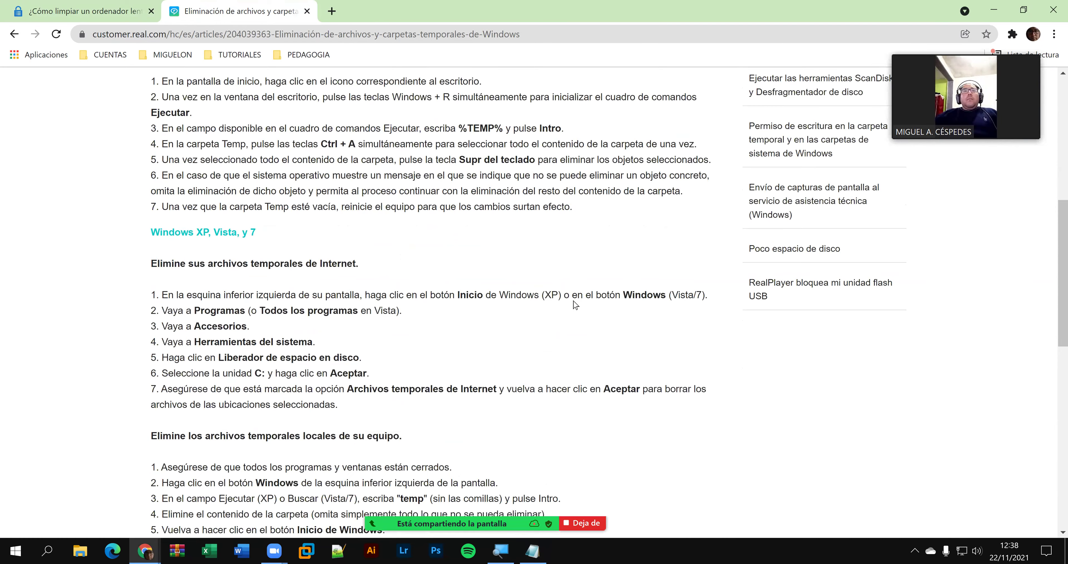
scroll(576, 305, down, 2)
scroll(574, 303, down, 3)
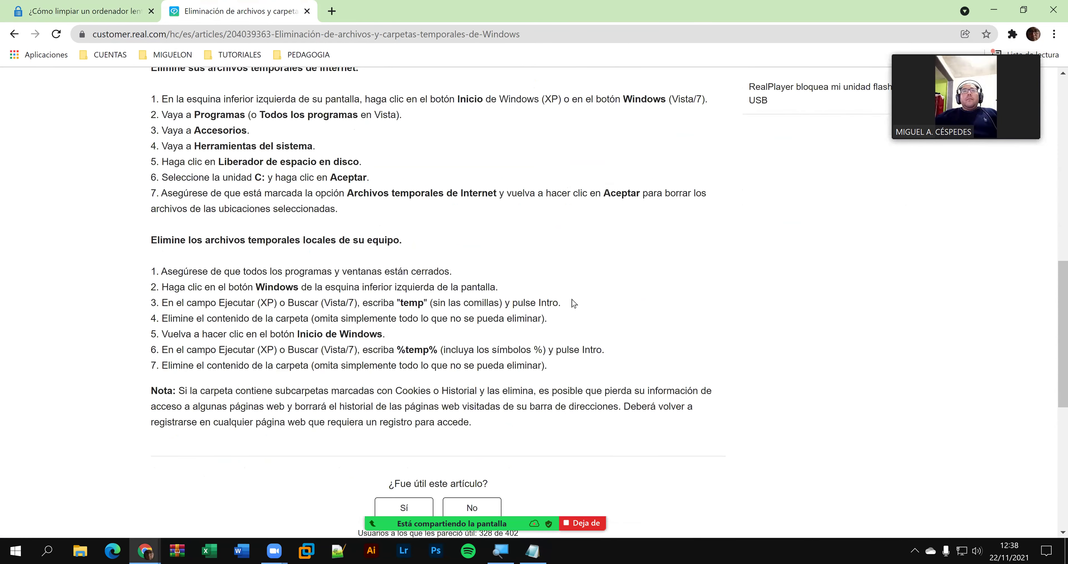
scroll(573, 303, down, 4)
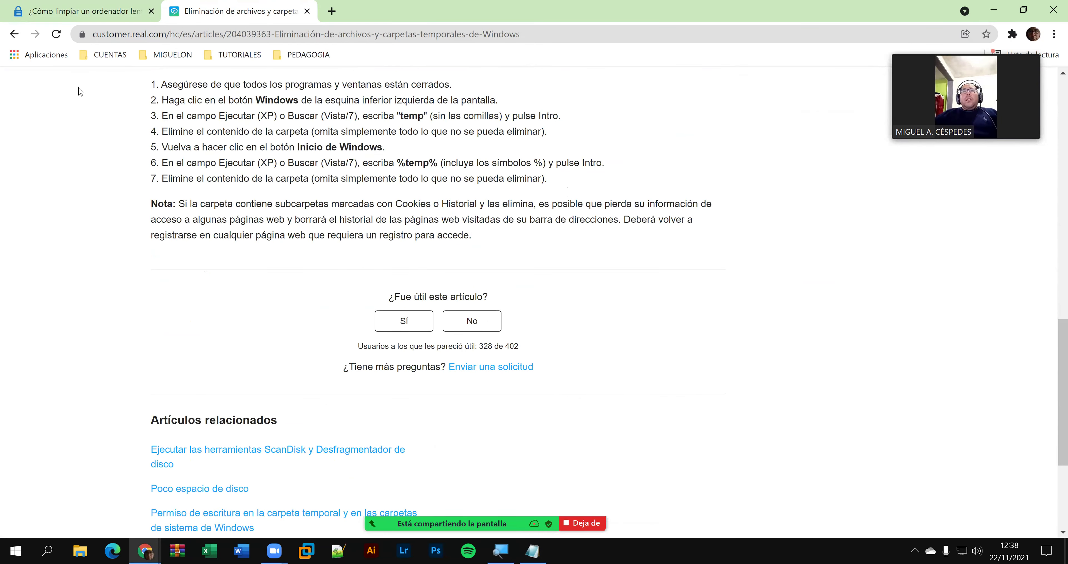
scroll(573, 303, up, 4)
click(14, 33)
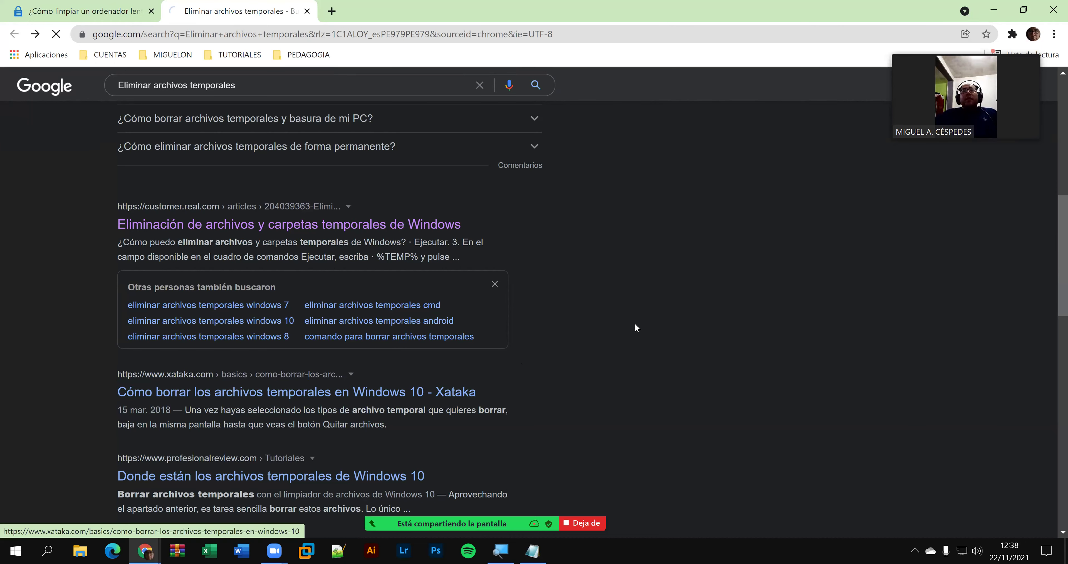
scroll(628, 330, down, 8)
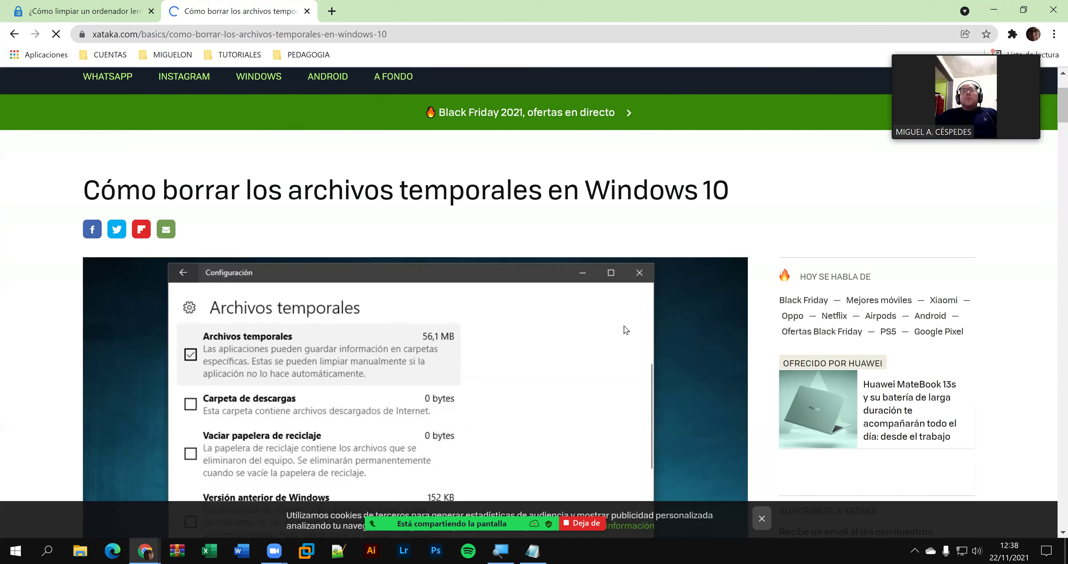
scroll(620, 332, down, 20)
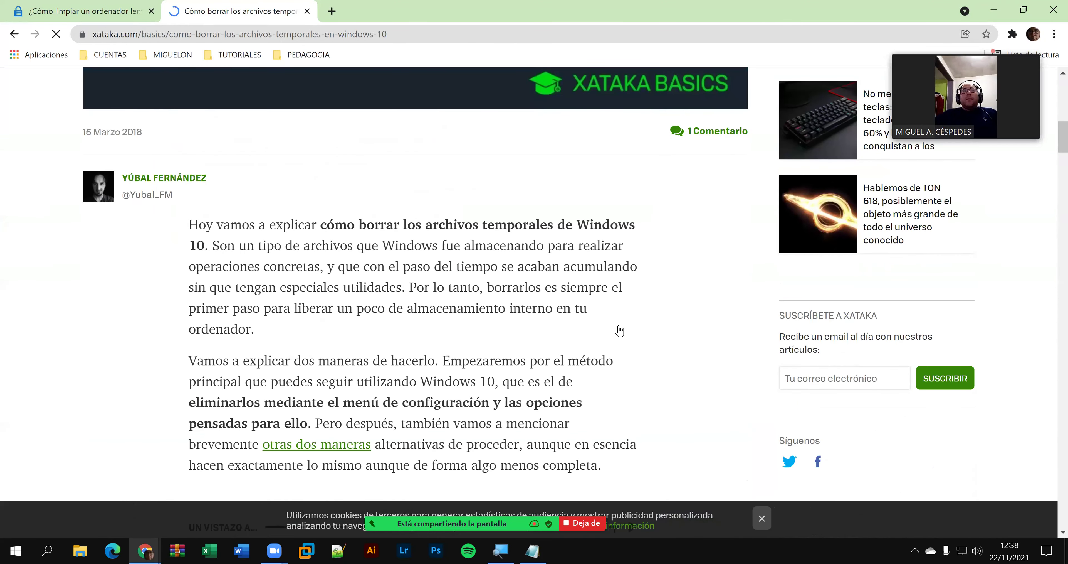
scroll(616, 327, down, 10)
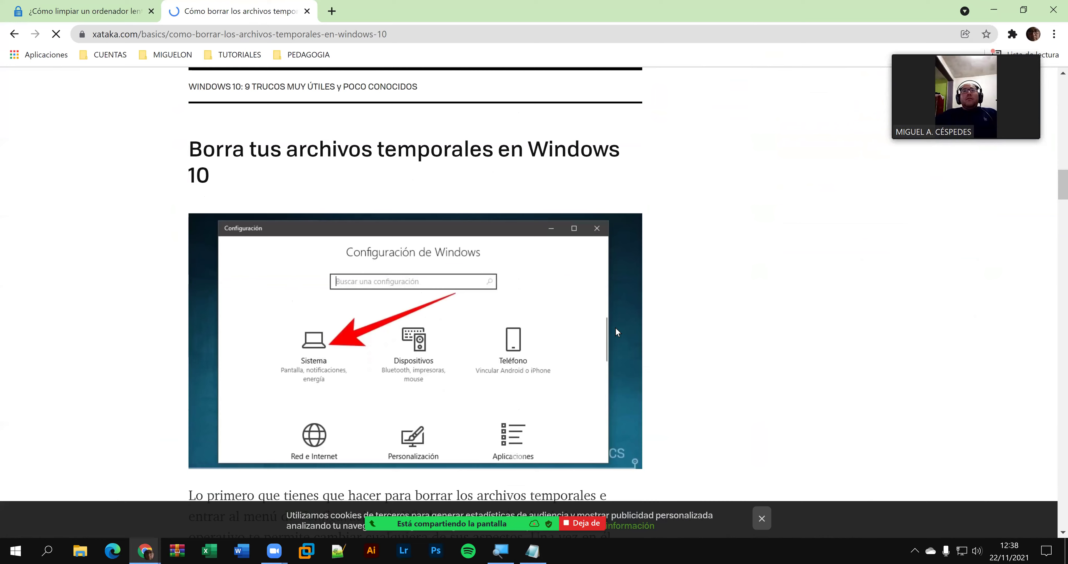
scroll(614, 332, down, 10)
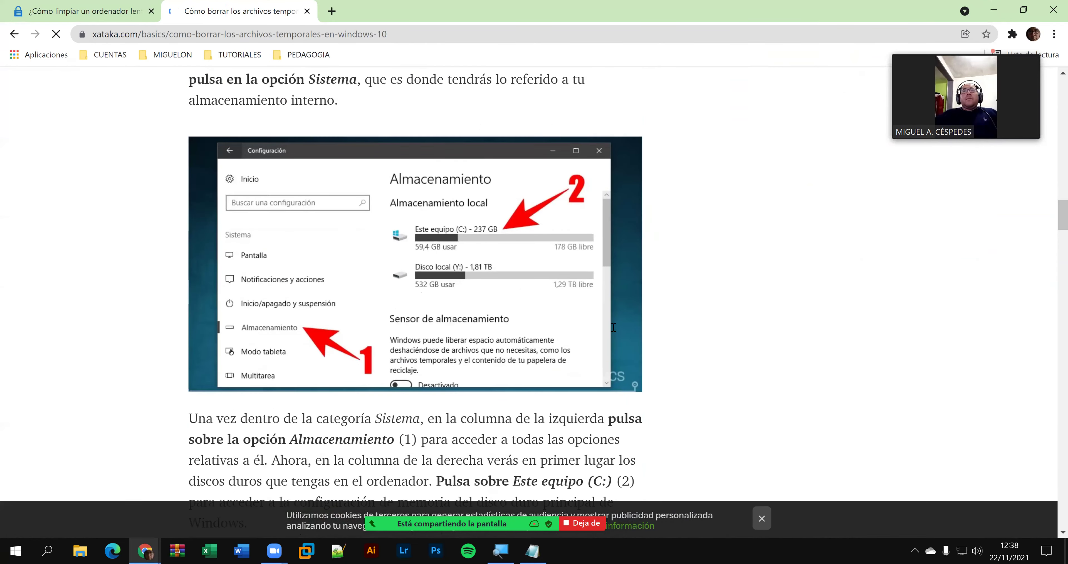
scroll(611, 329, down, 16)
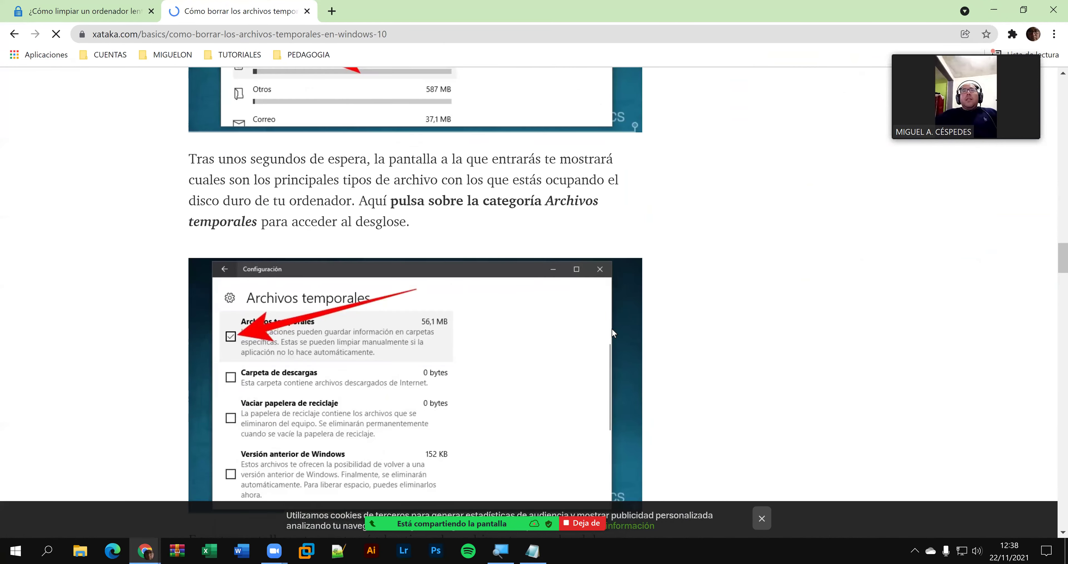
scroll(611, 329, down, 12)
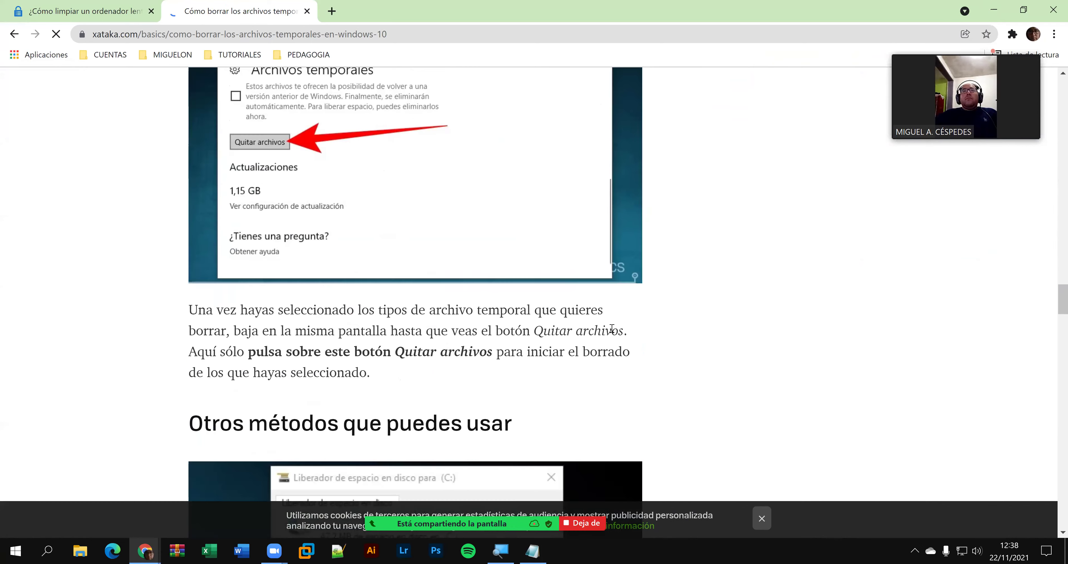
scroll(609, 327, down, 5)
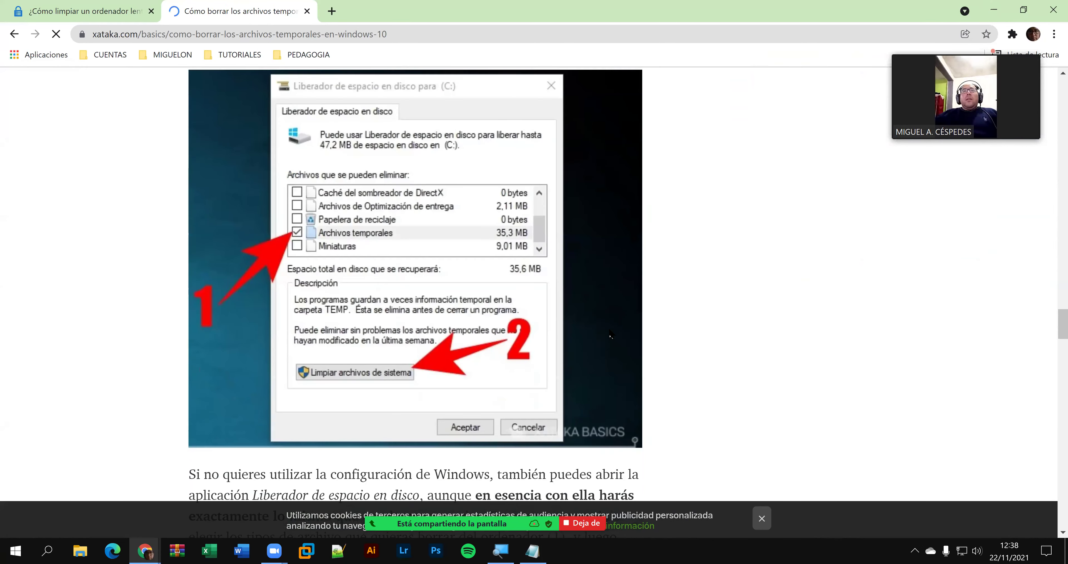
scroll(609, 330, down, 4)
scroll(608, 329, down, 8)
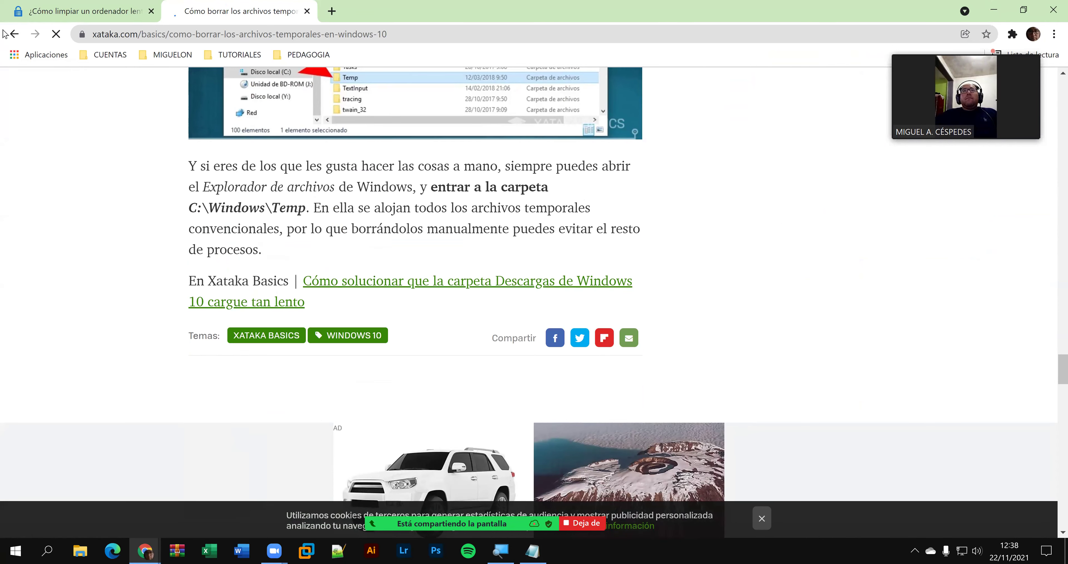
click(14, 34)
scroll(470, 238, down, 10)
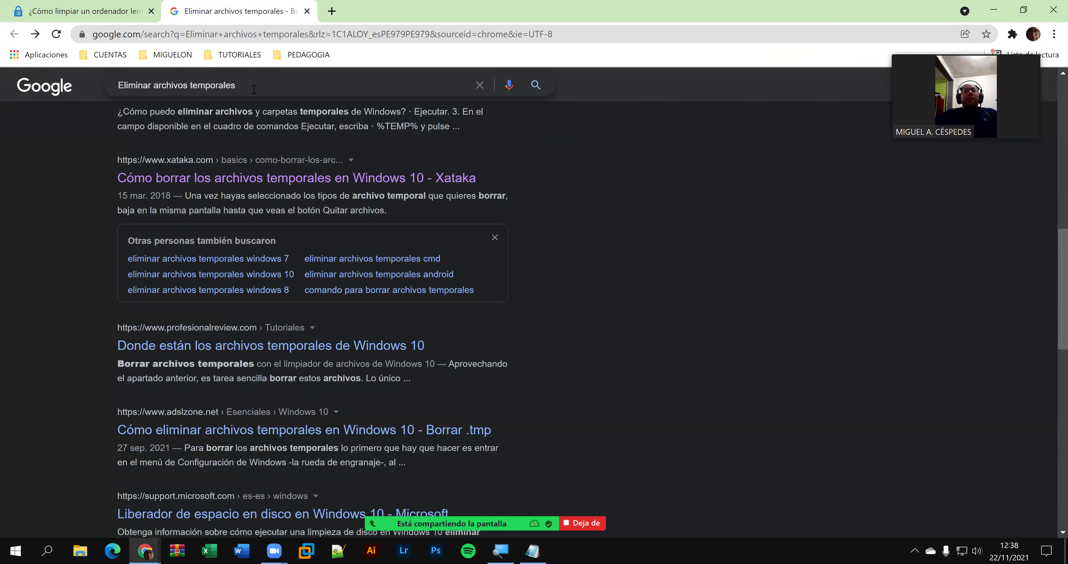
- Search Google for 'ejecutables de windows 10' and open the Windows 10 command list result
click(245, 84)
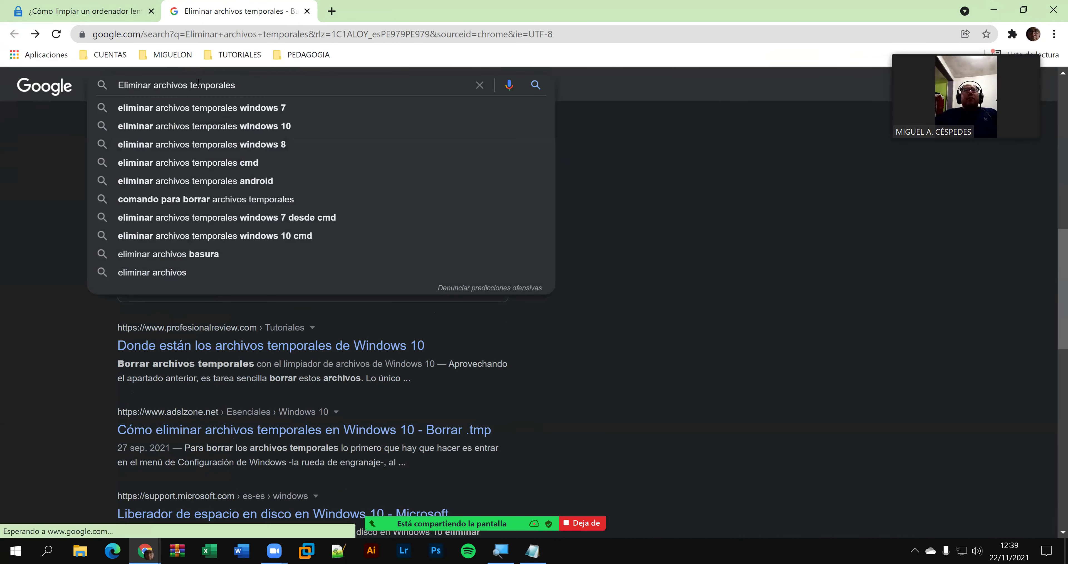
triple_click(170, 85)
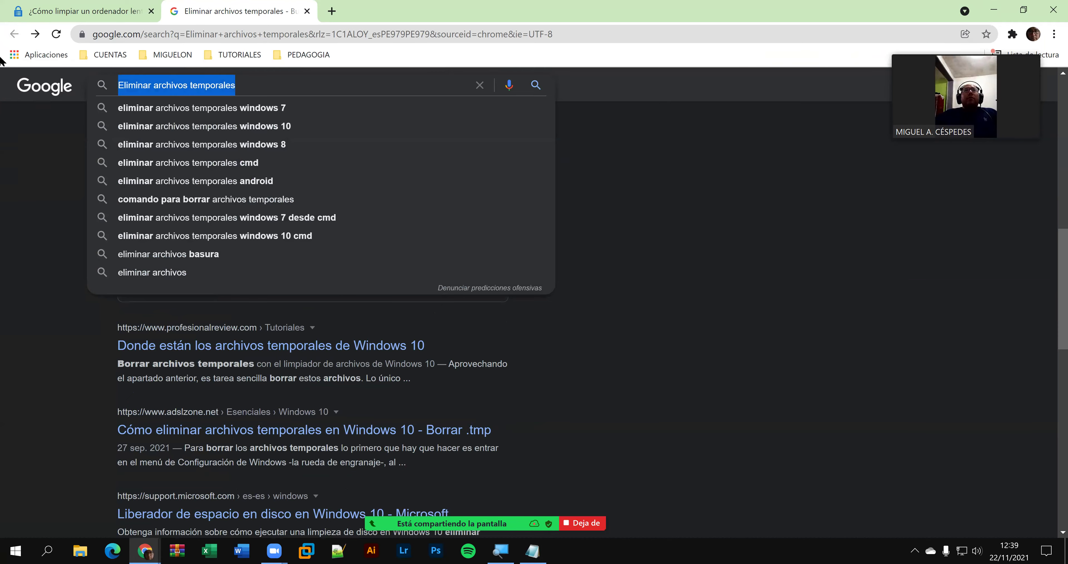
text(EJECUTABLES DE)
key(Down)
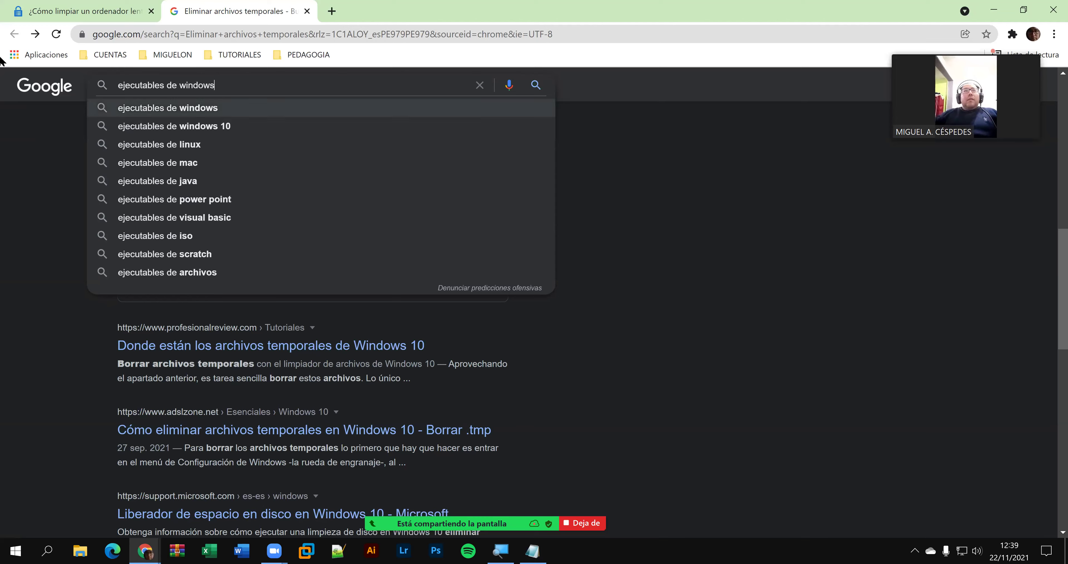
key(Down)
key(Return)
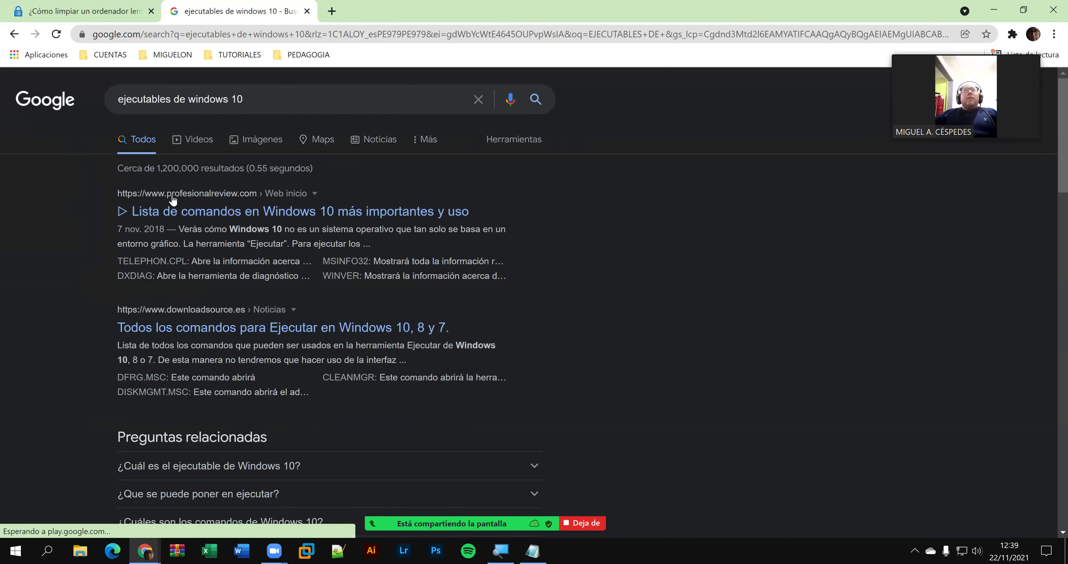
click(212, 211)
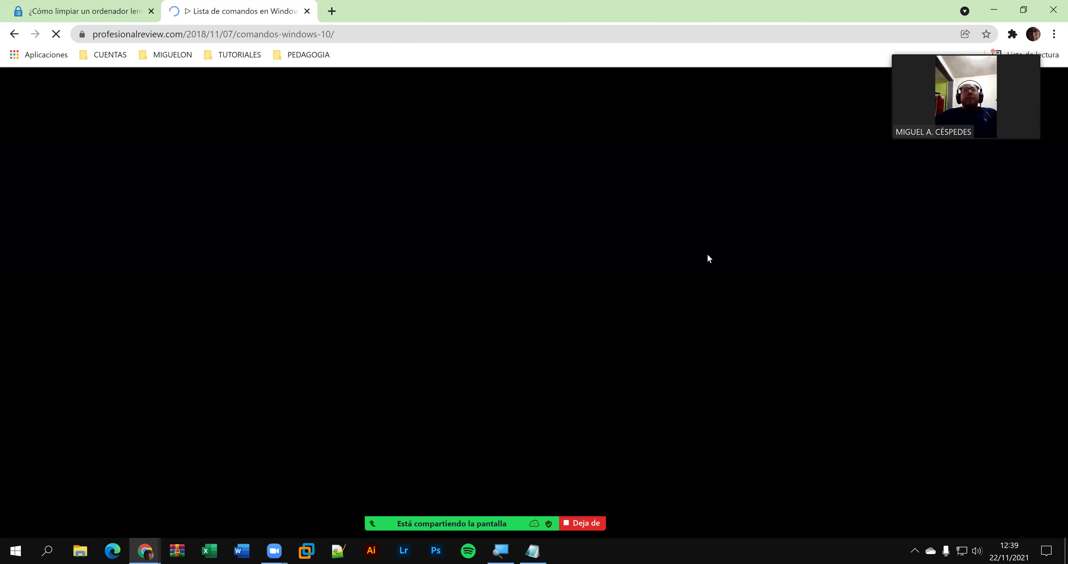
- Copy the EVENTVWR command from the article's command table to the clipboard
scroll(655, 271, down, 3)
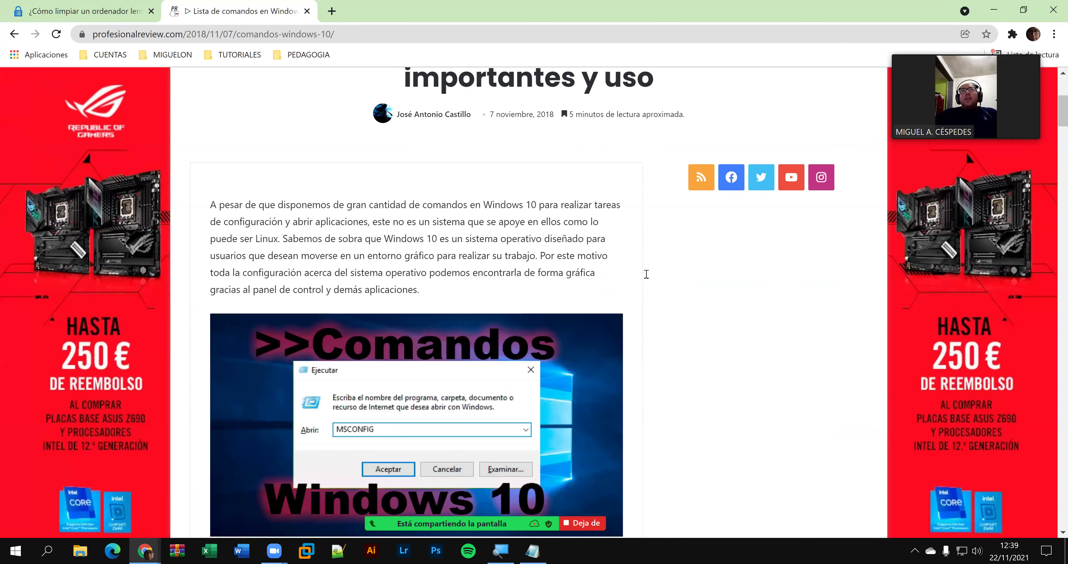
scroll(647, 274, down, 6)
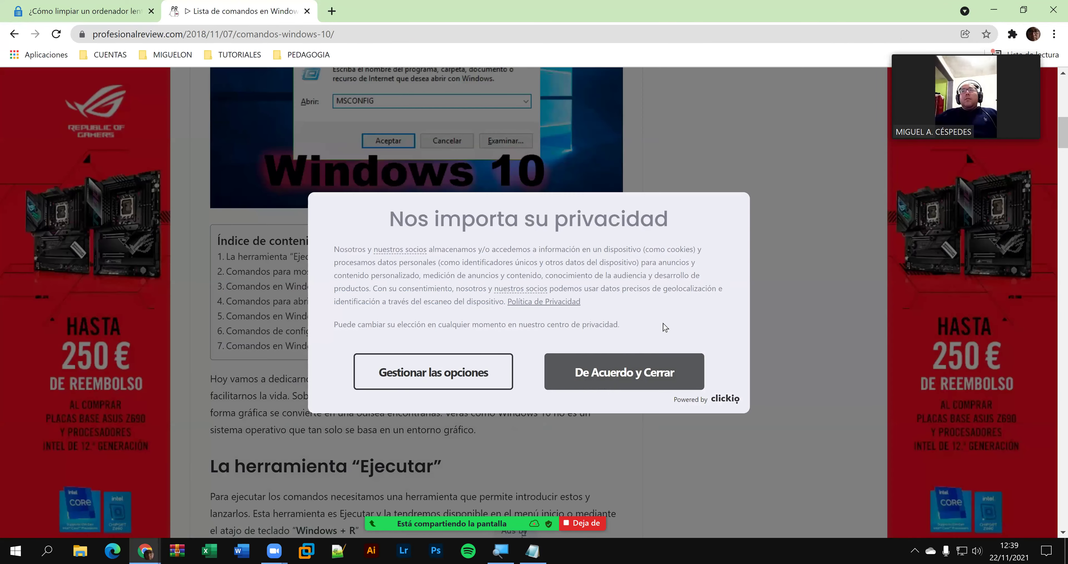
scroll(659, 326, down, 5)
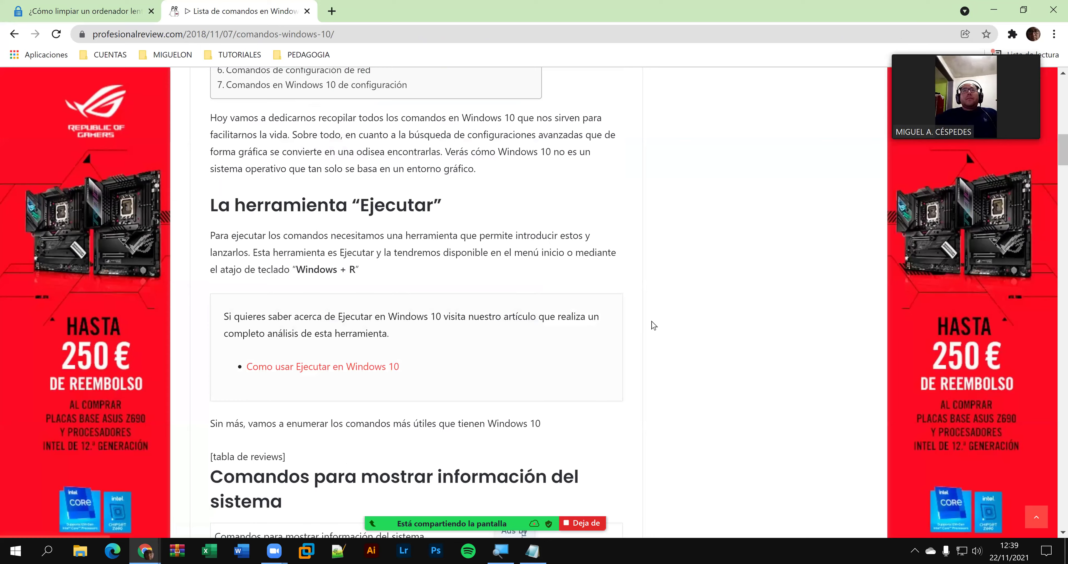
scroll(654, 325, down, 6)
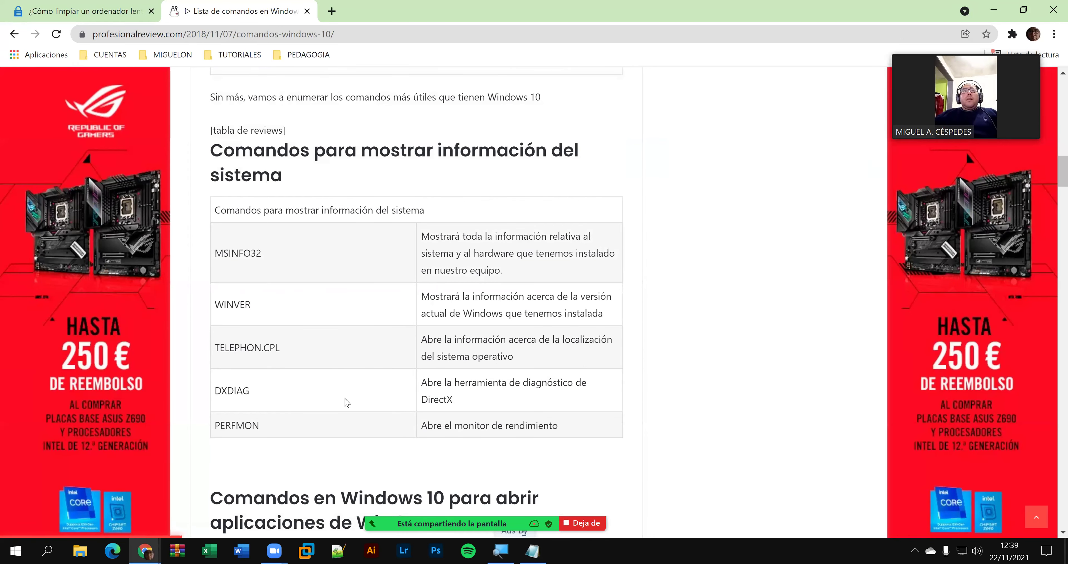
scroll(347, 396, down, 5)
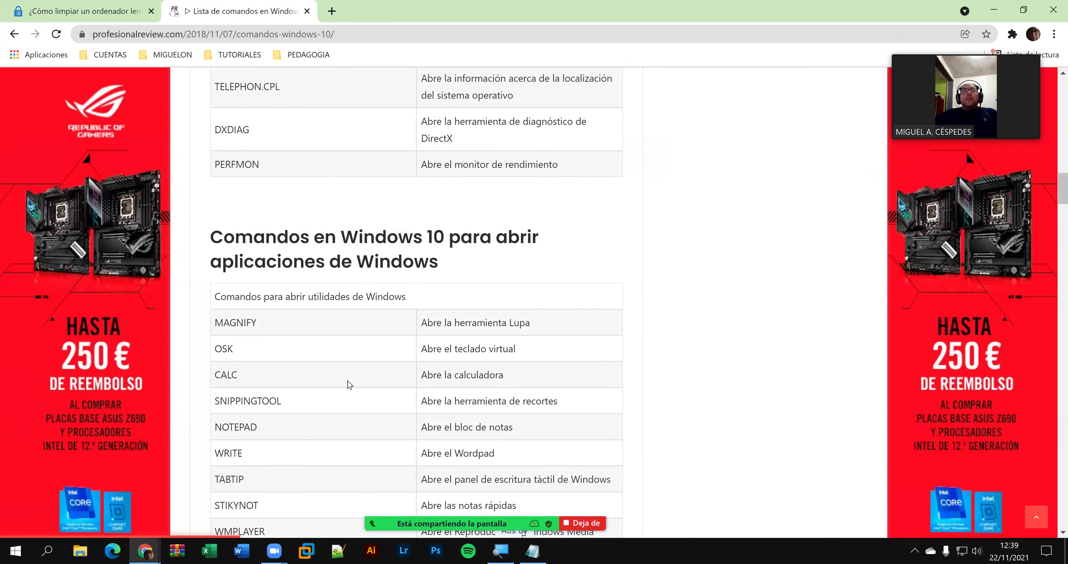
scroll(349, 384, down, 1)
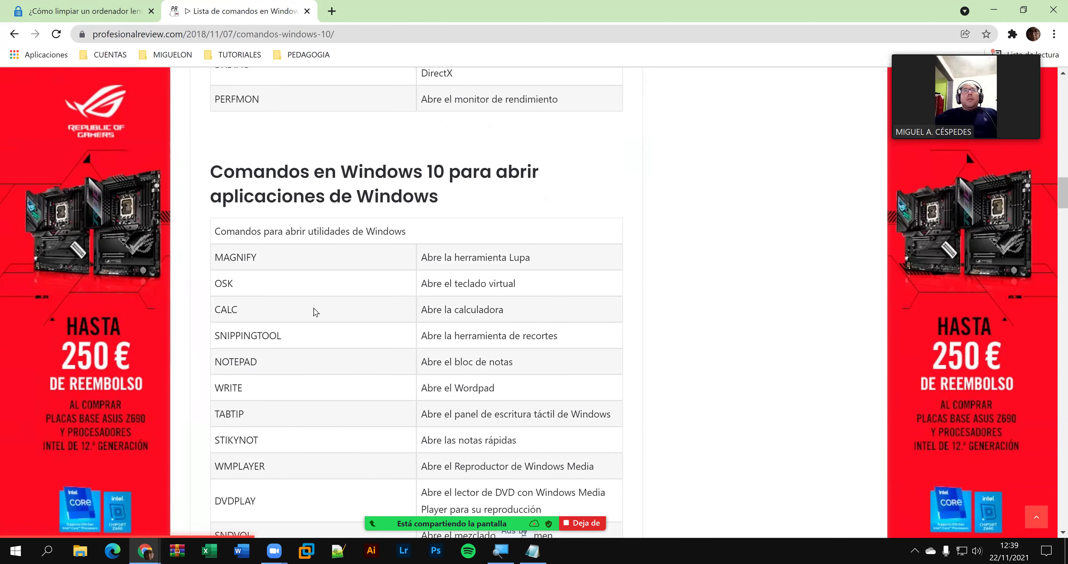
scroll(311, 372, down, 1)
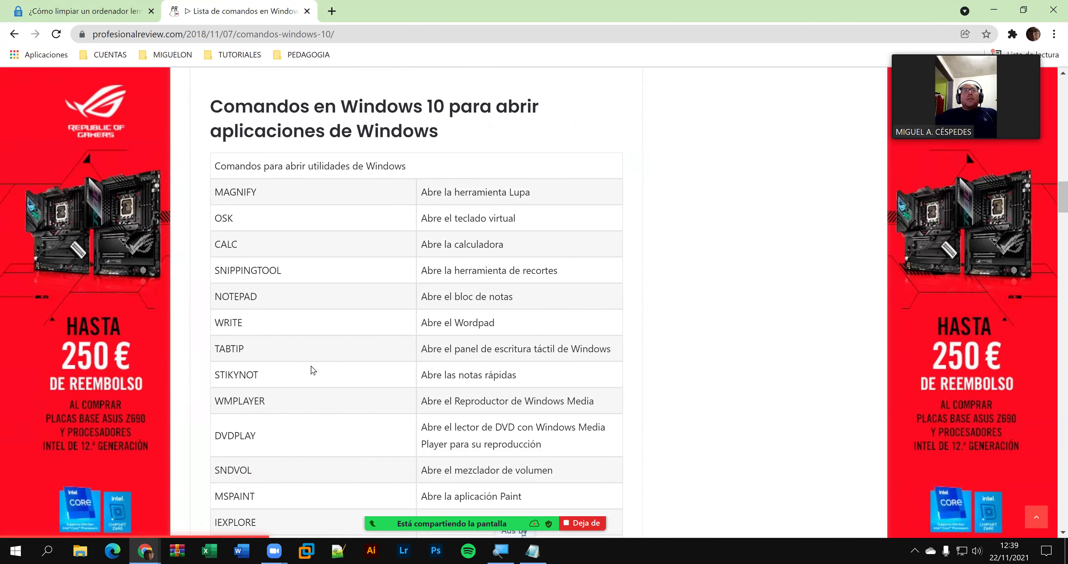
scroll(311, 369, down, 1)
scroll(314, 365, down, 1)
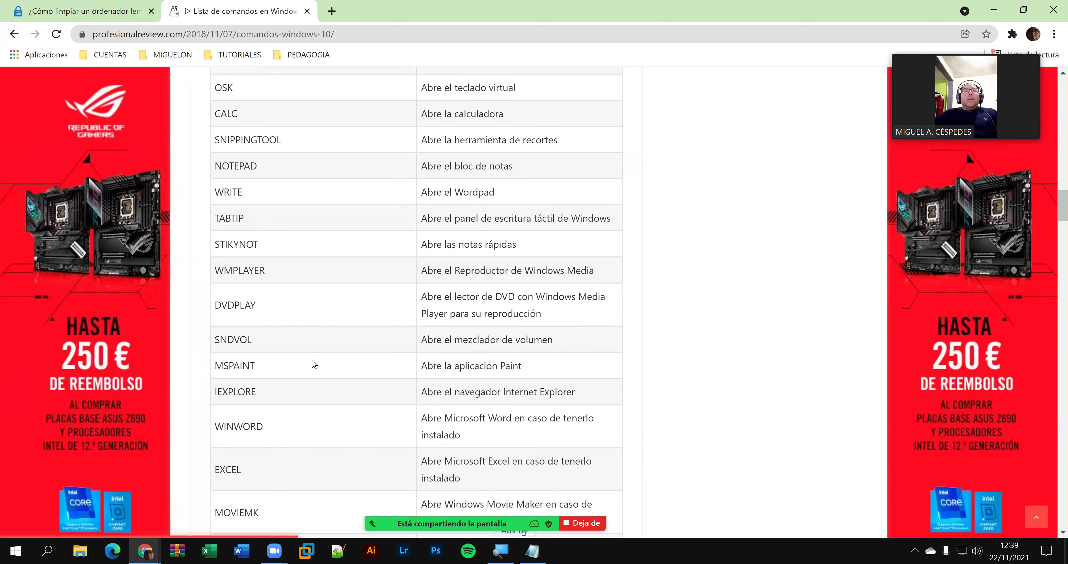
scroll(313, 364, down, 3)
scroll(314, 359, down, 3)
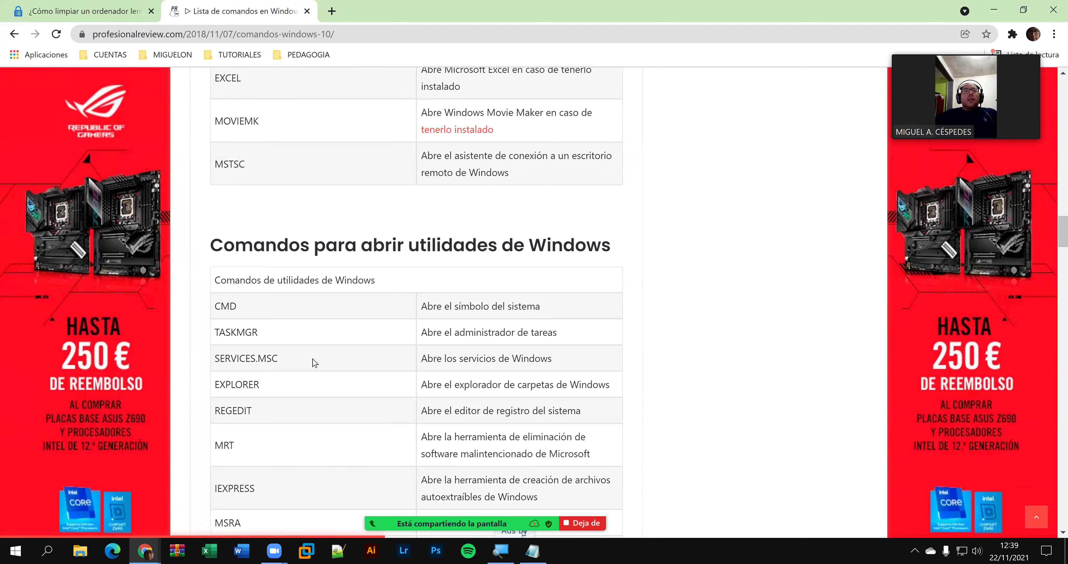
scroll(314, 362, down, 2)
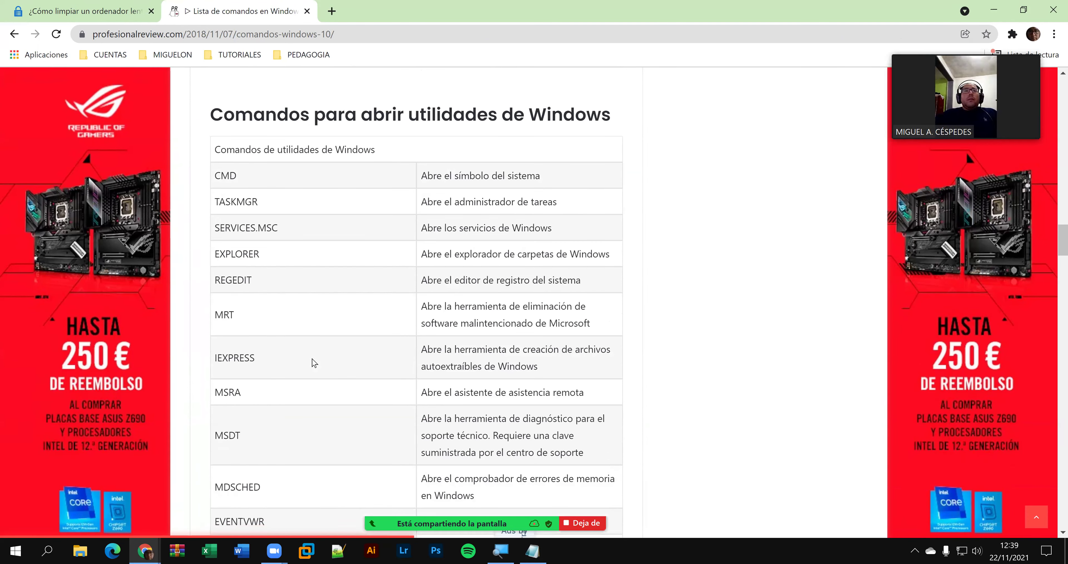
scroll(314, 362, down, 2)
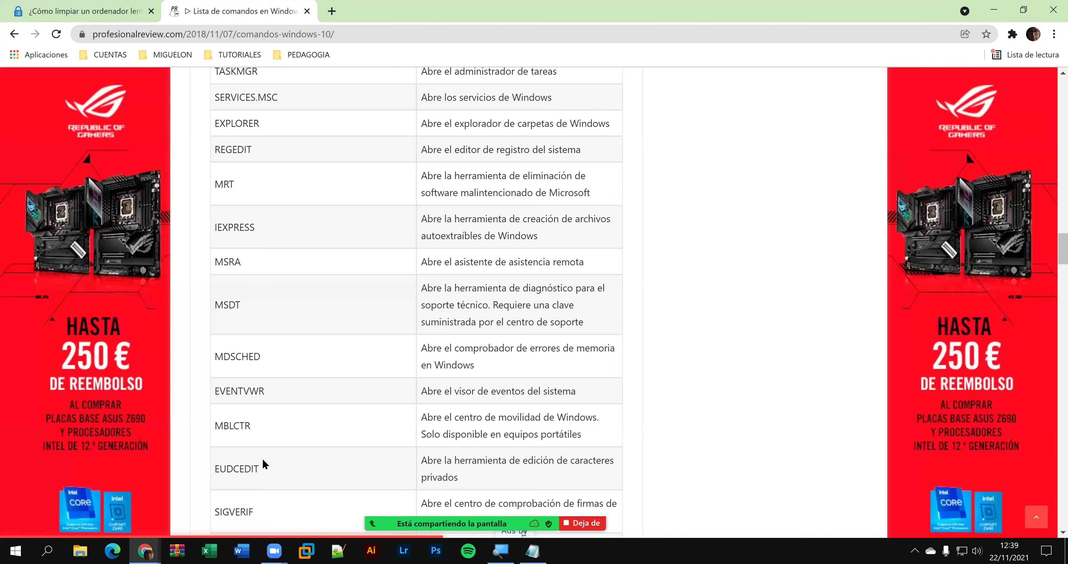
scroll(311, 363, down, 2)
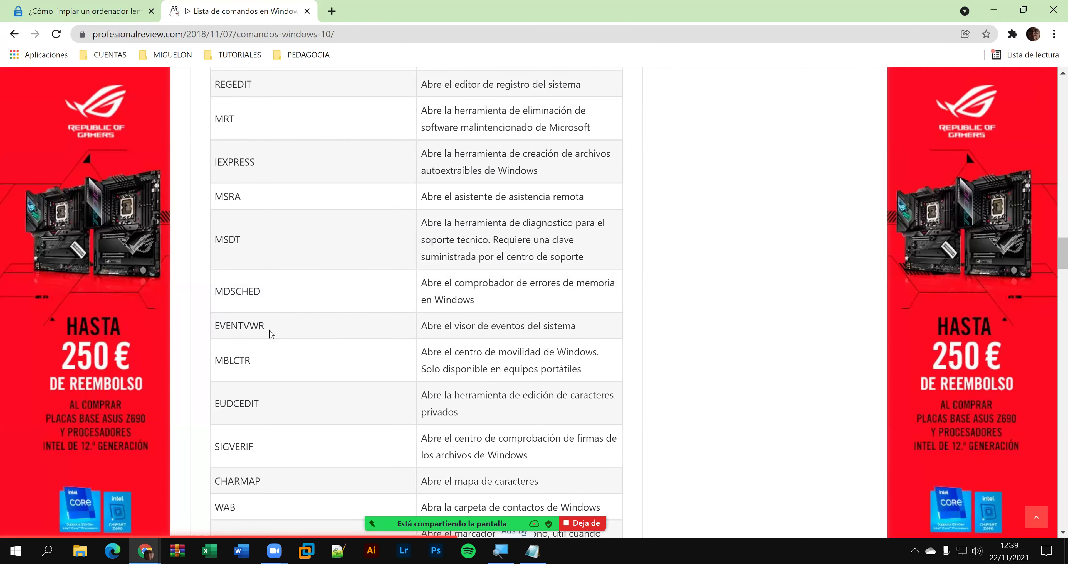
double_click(231, 328)
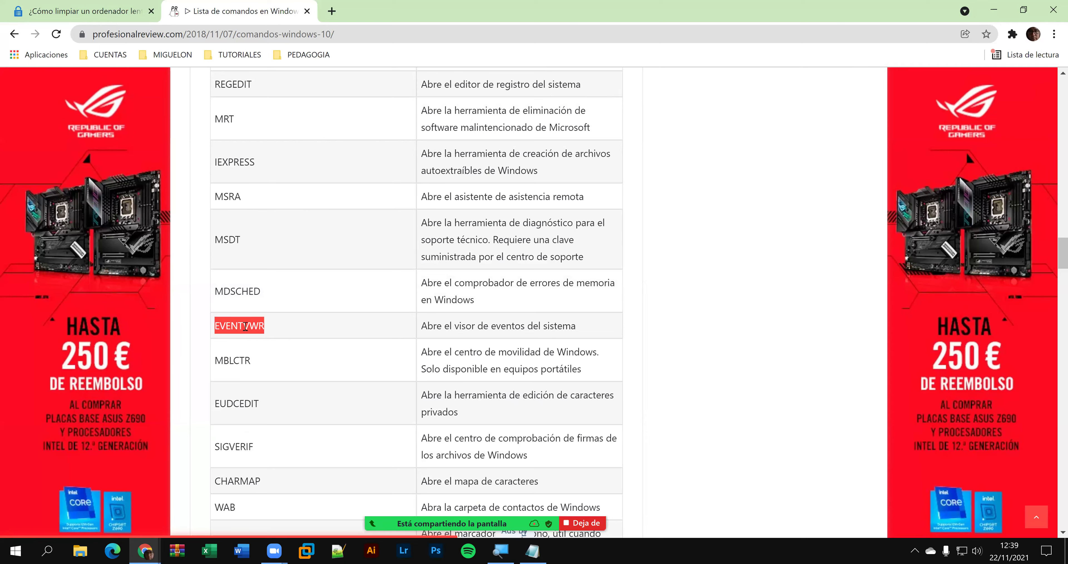
right_click(264, 331)
click(290, 338)
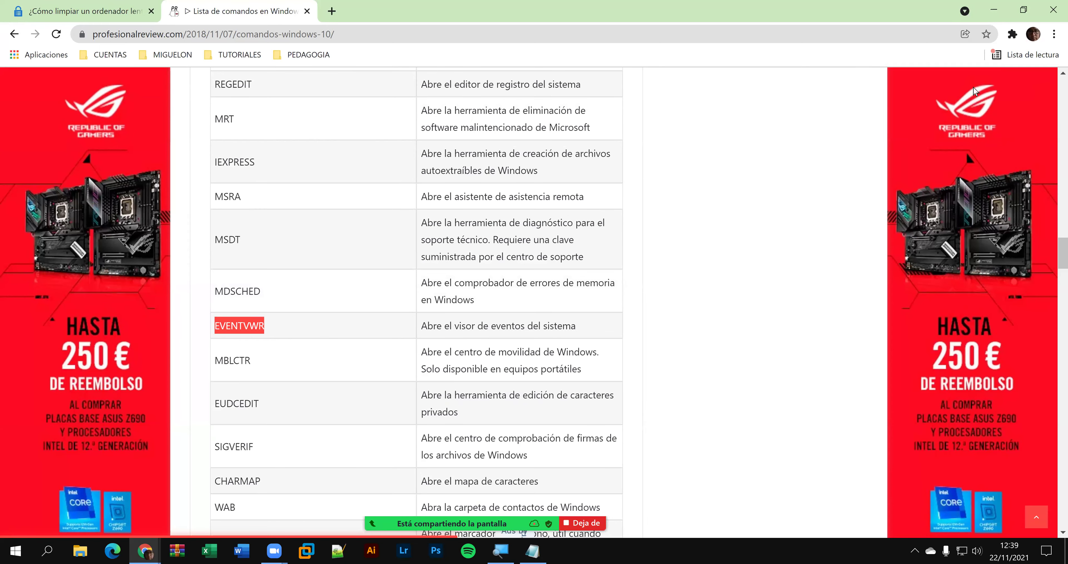
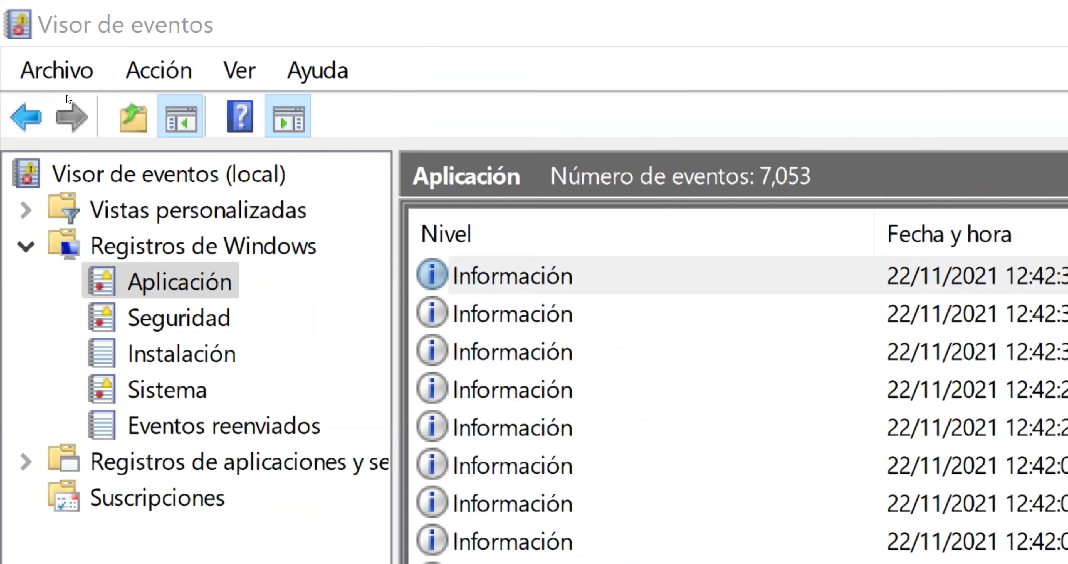
- Clear the Aplicación and Seguridad logs without saving copies
right_click(203, 290)
key(Down)
key(Down)
key(Down)
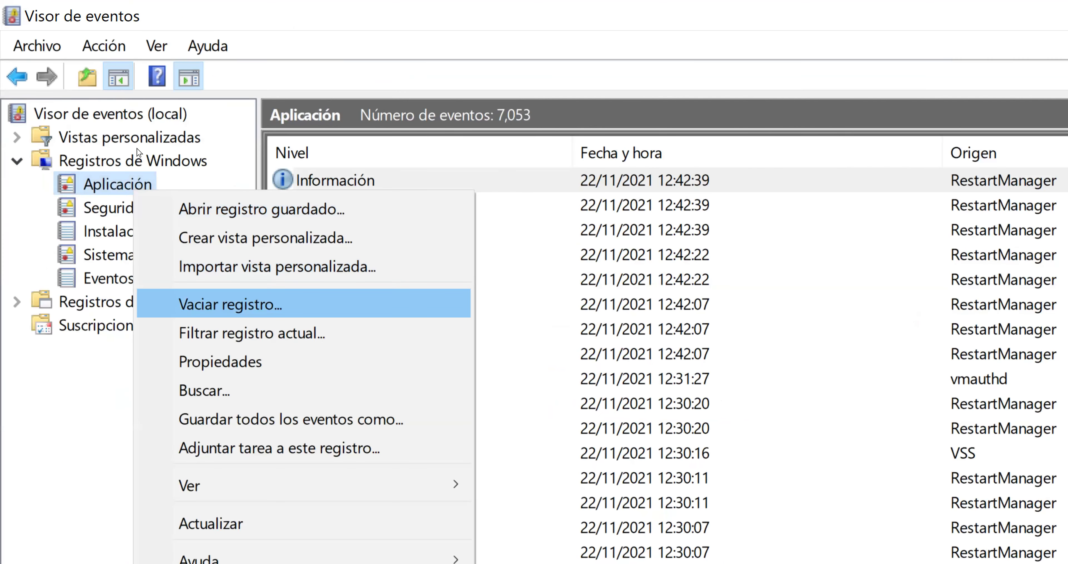
key(Return)
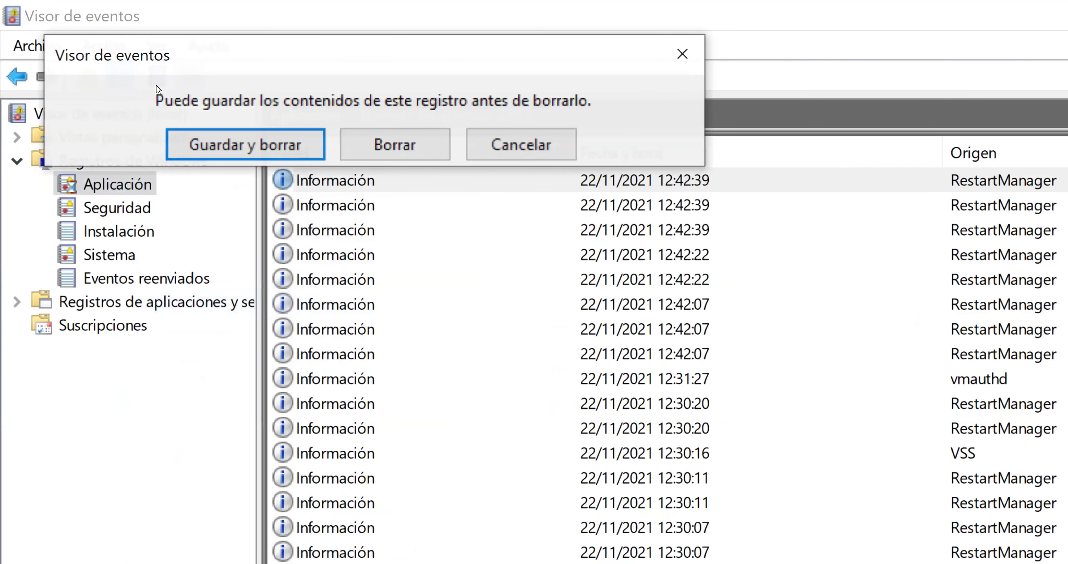
key(Tab)
key(Return)
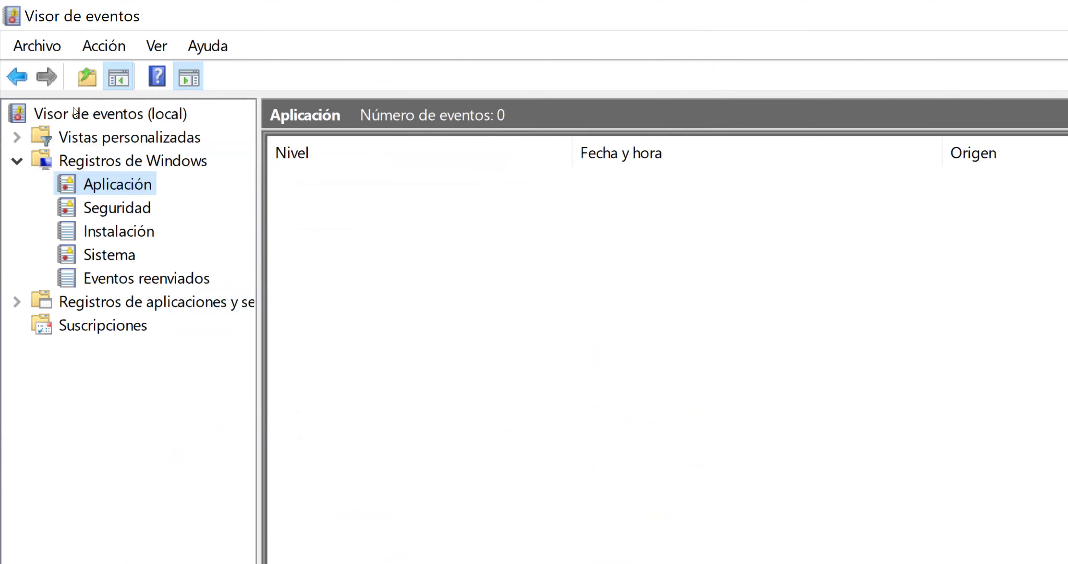
key(Down)
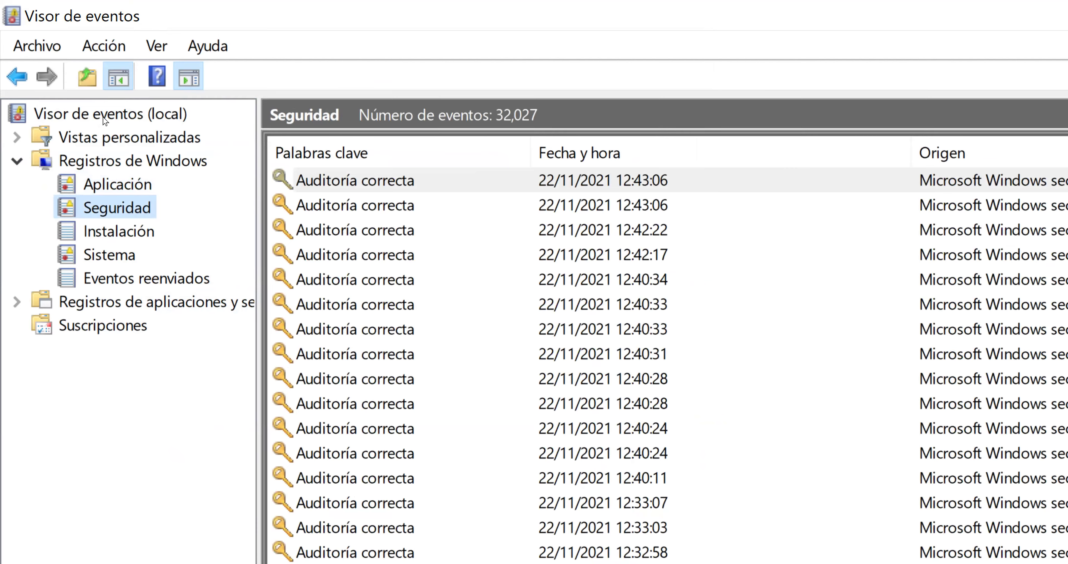
key(shift+F10)
key(Down)
key(Down)
key(Down)
key(Down)
key(Return)
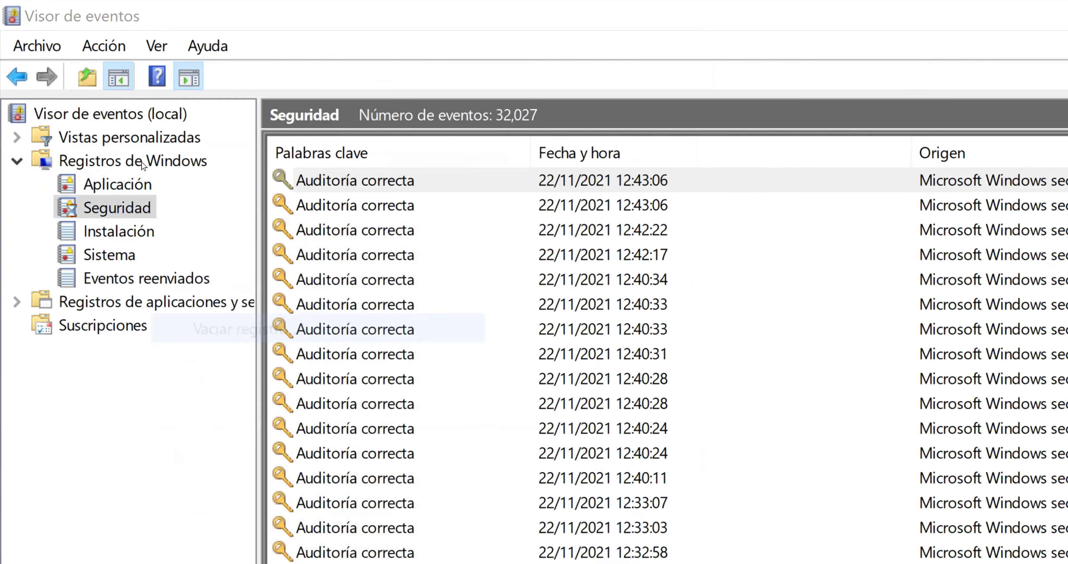
key(Tab)
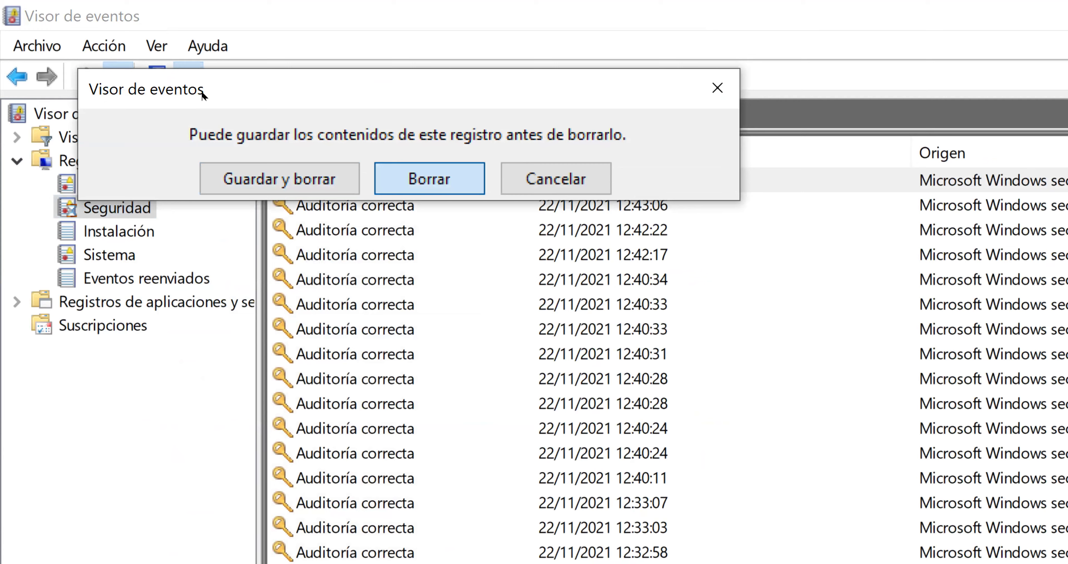
key(Return)
- Clear the Instalación and Sistema logs without saving copies
key(Down)
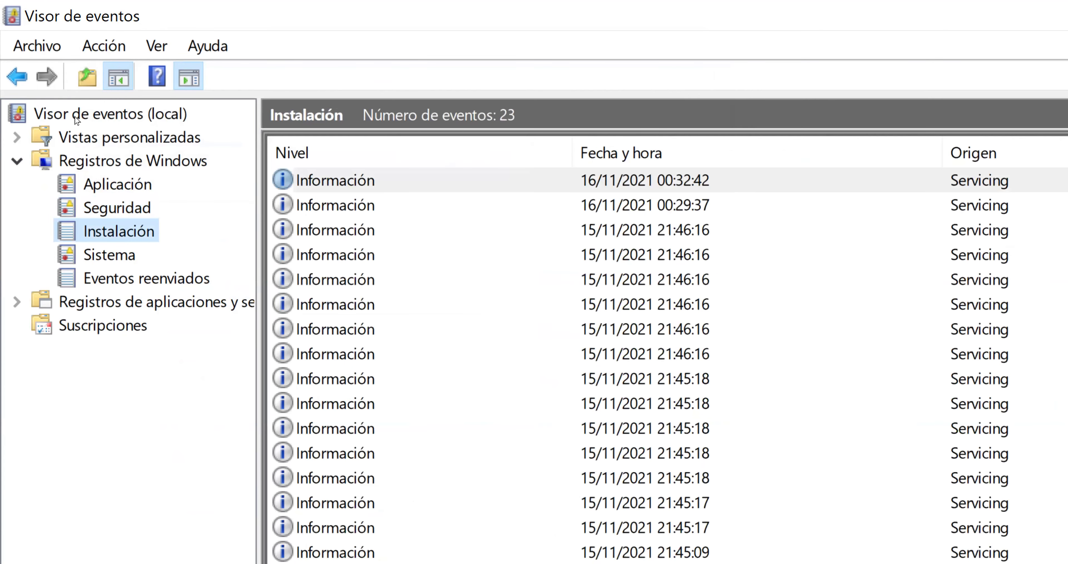
key(shift+F10)
key(Up)
key(Return)
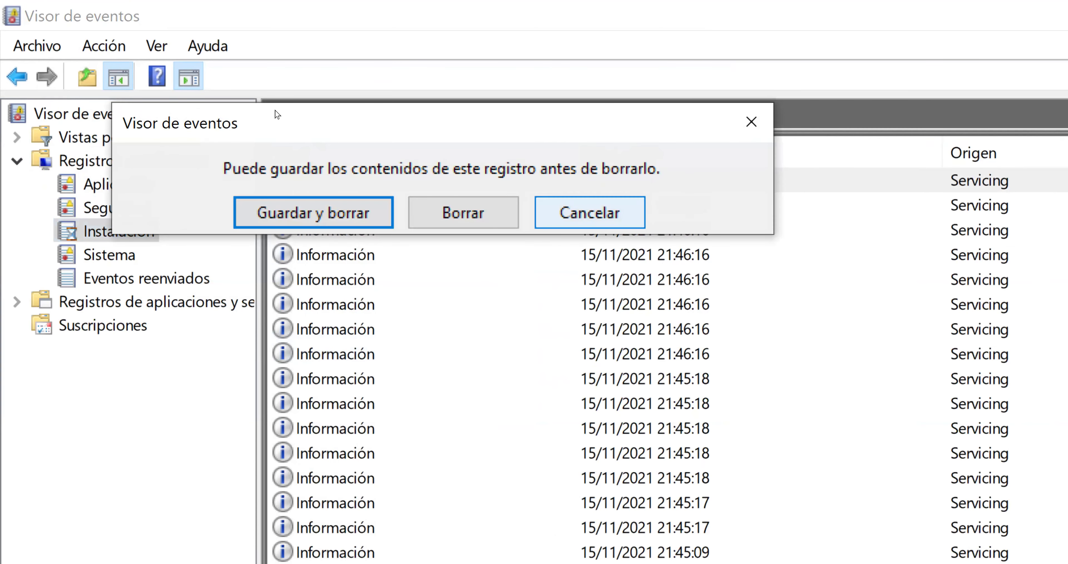
key(Tab)
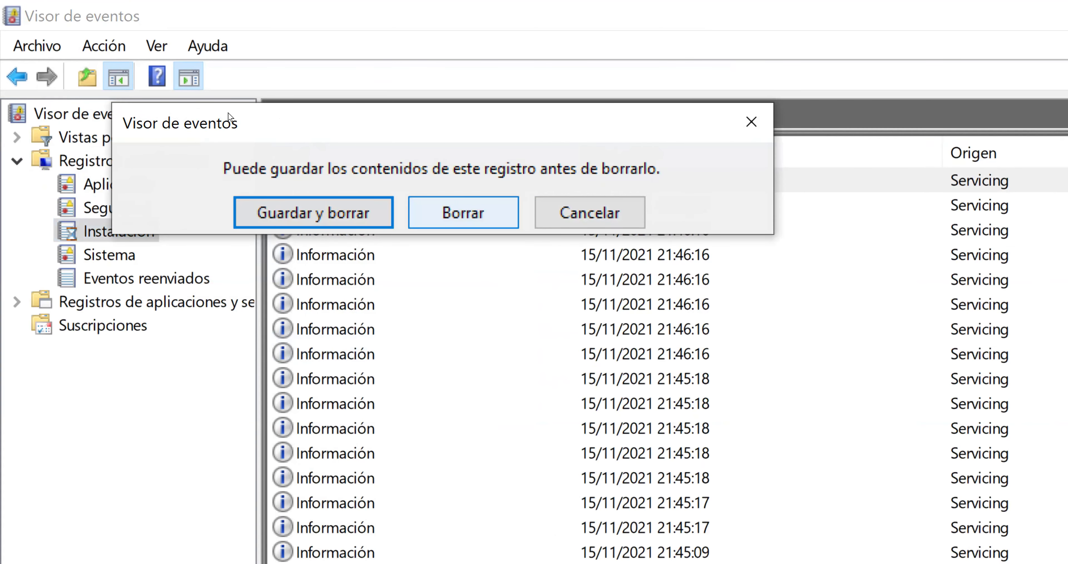
key(Return)
key(Down)
key(shift+F10)
key(Down)
key(Down)
key(Return)
key(Tab)
key(Return)
- Clear the Eventos reenviados log without saving a copy
key(Down)
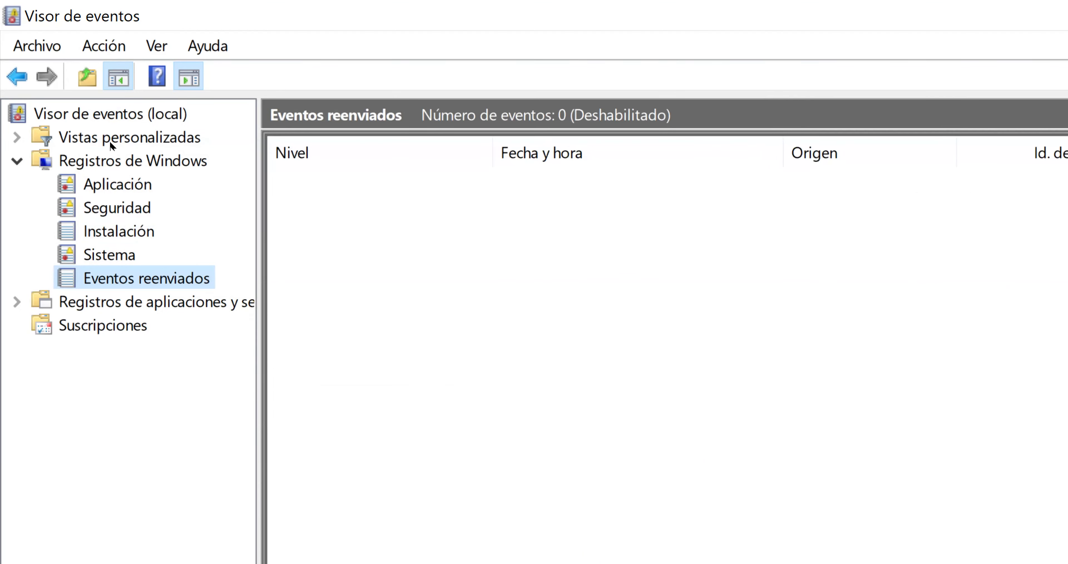
key(shift+F10)
key(Down)
key(Down)
key(Down)
key(Return)
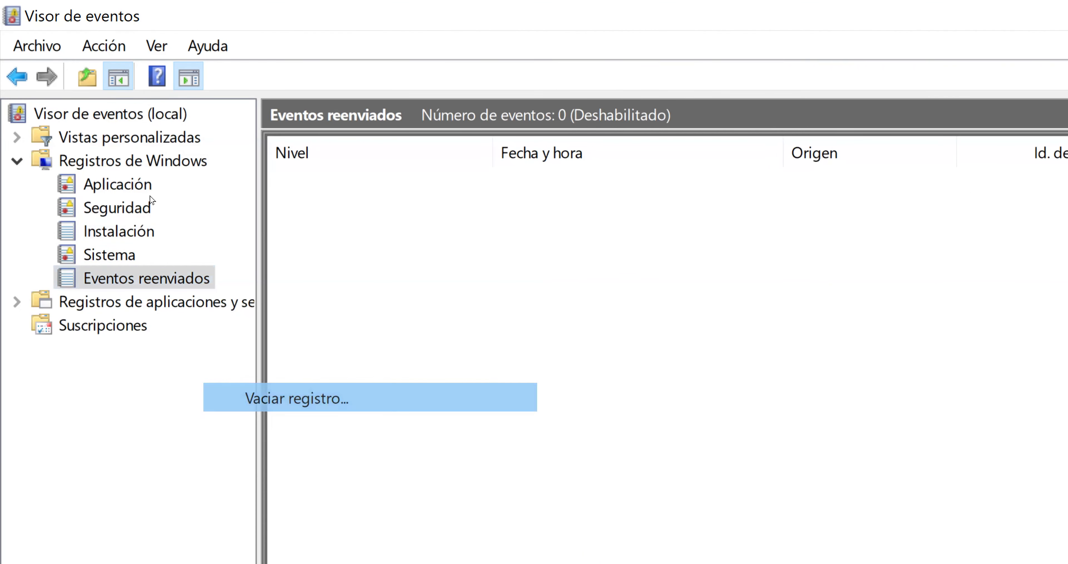
key(Tab)
key(Return)
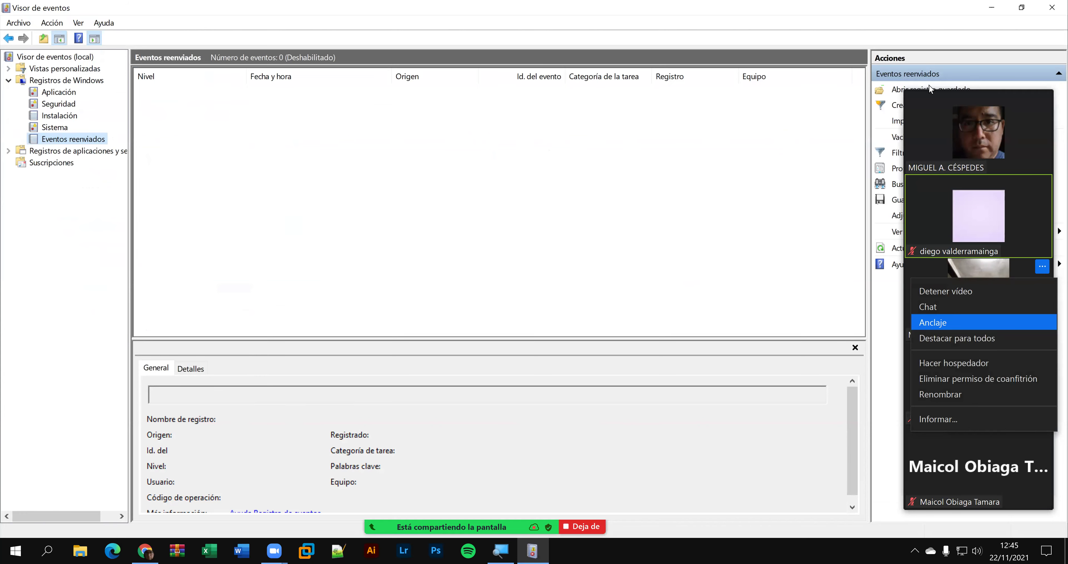
click(1053, 8)
- Close Event Viewer and refresh the desktop
click(1034, 17)
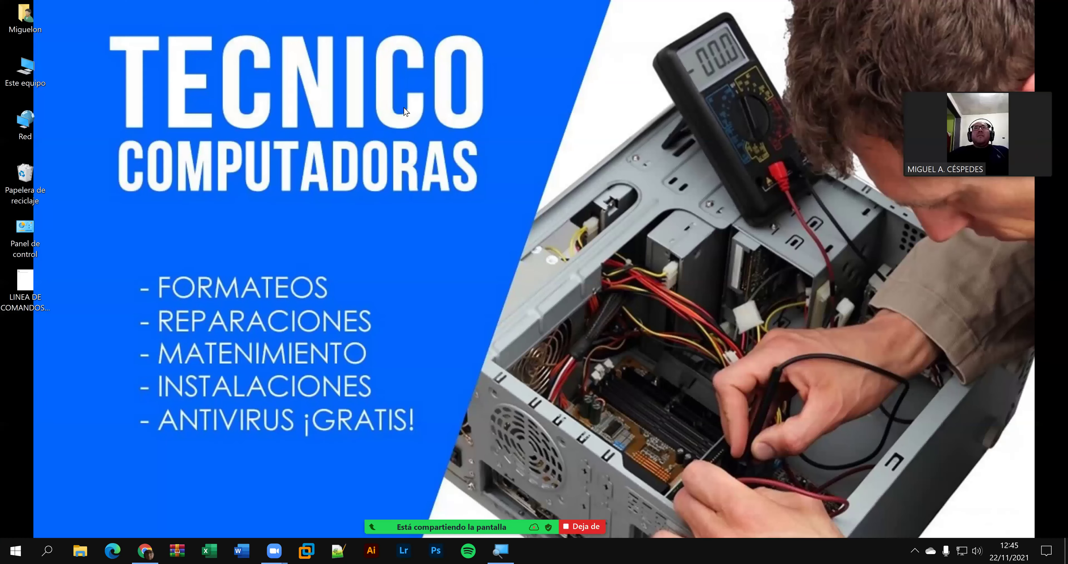
right_click(309, 67)
click(370, 133)
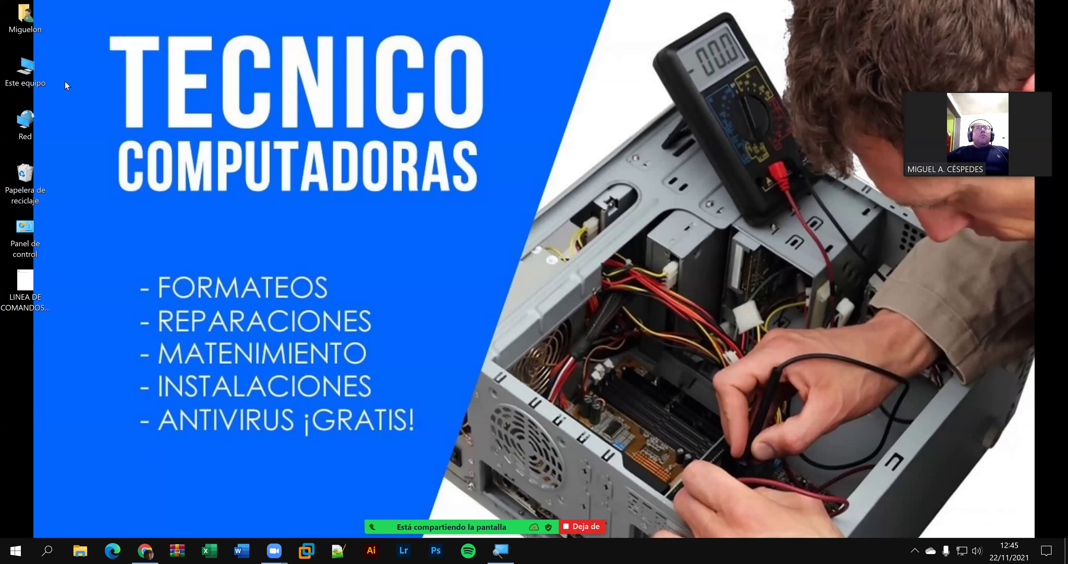
- Open drive C: properties from This PC and start Disk Cleanup
double_click(36, 70)
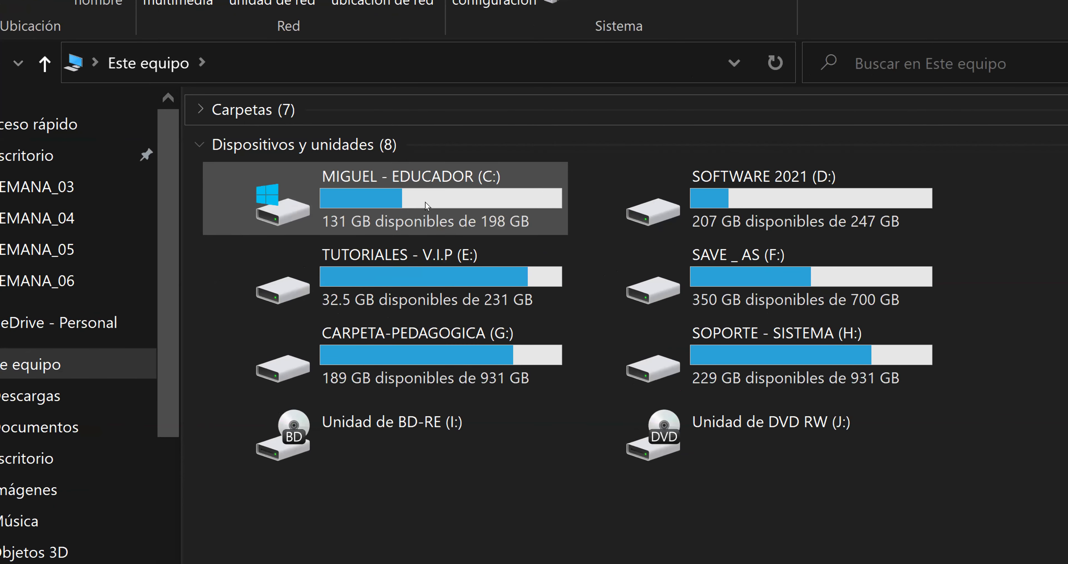
right_click(426, 204)
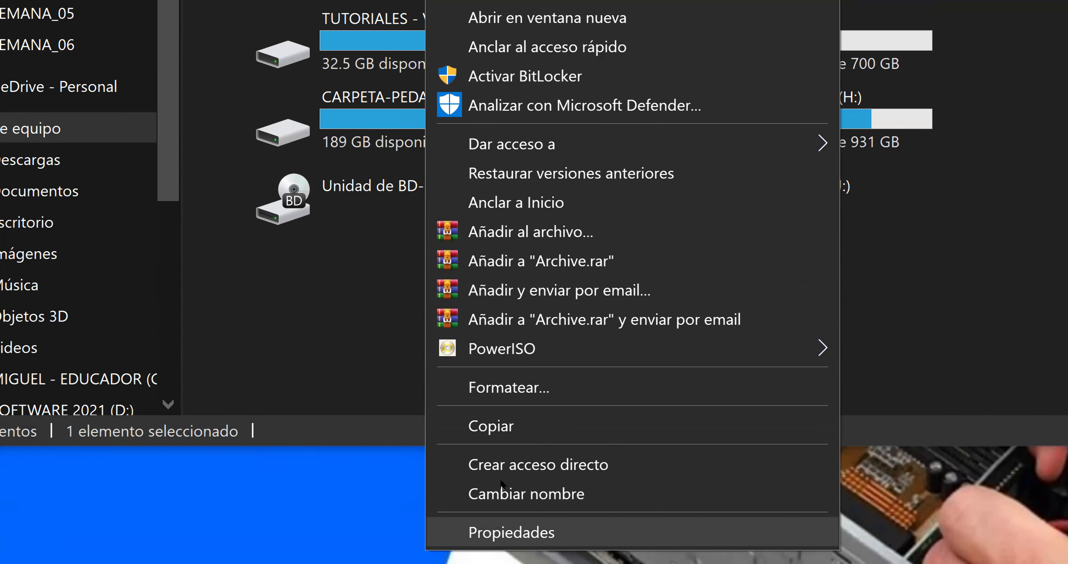
key(r)
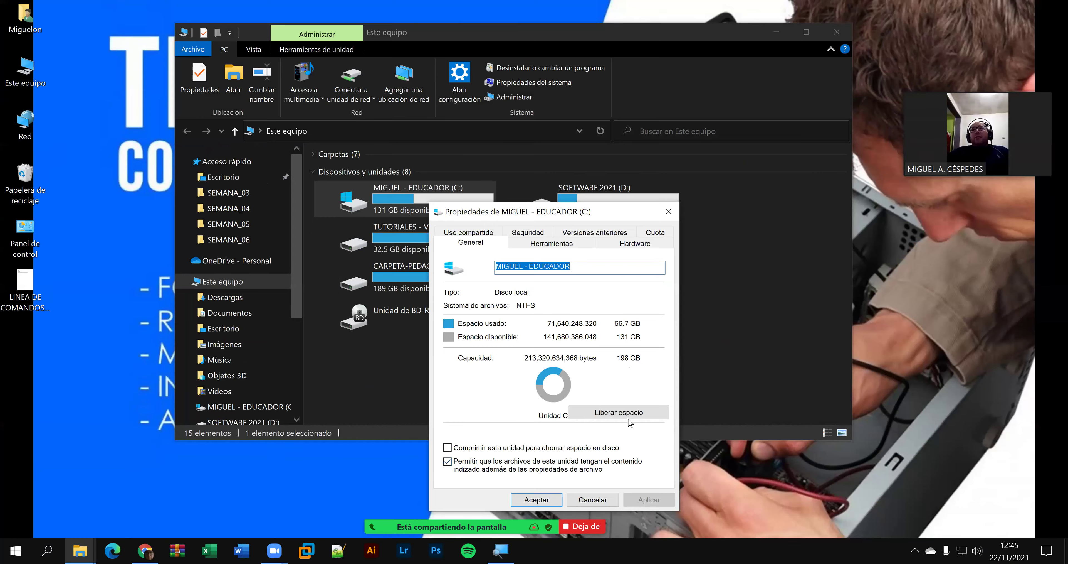
click(831, 400)
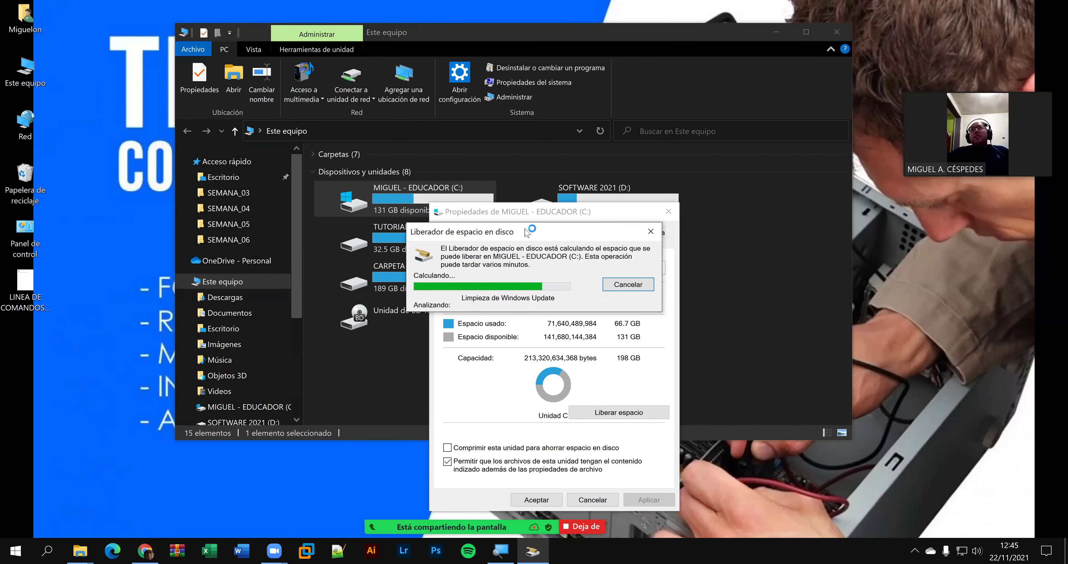
- Delete the checked file categories from C:, close File Explorer and open the command-list notes
drag(527, 232, 263, 242)
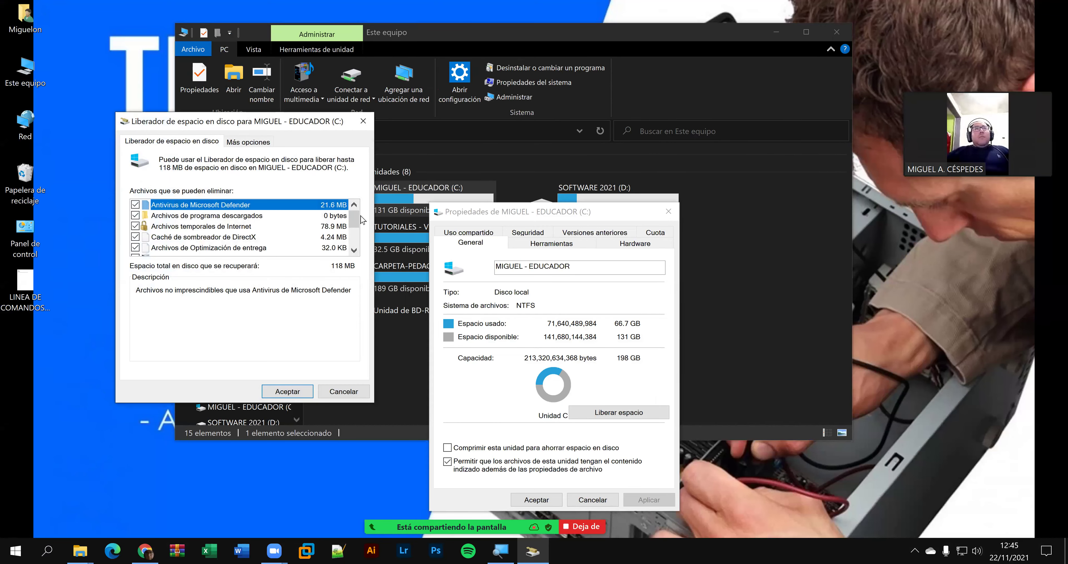
drag(357, 230, 359, 247)
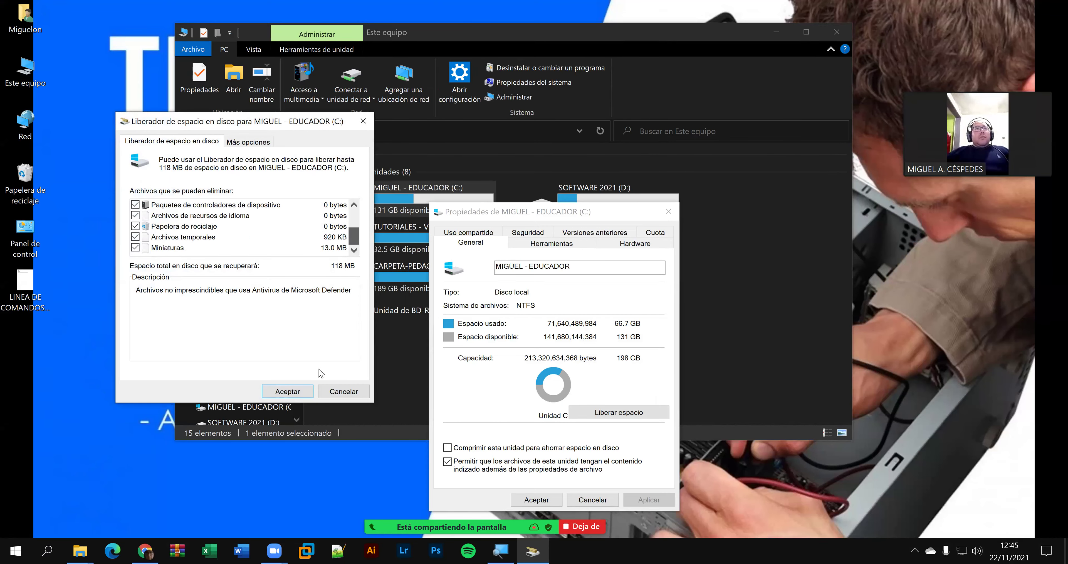
click(299, 391)
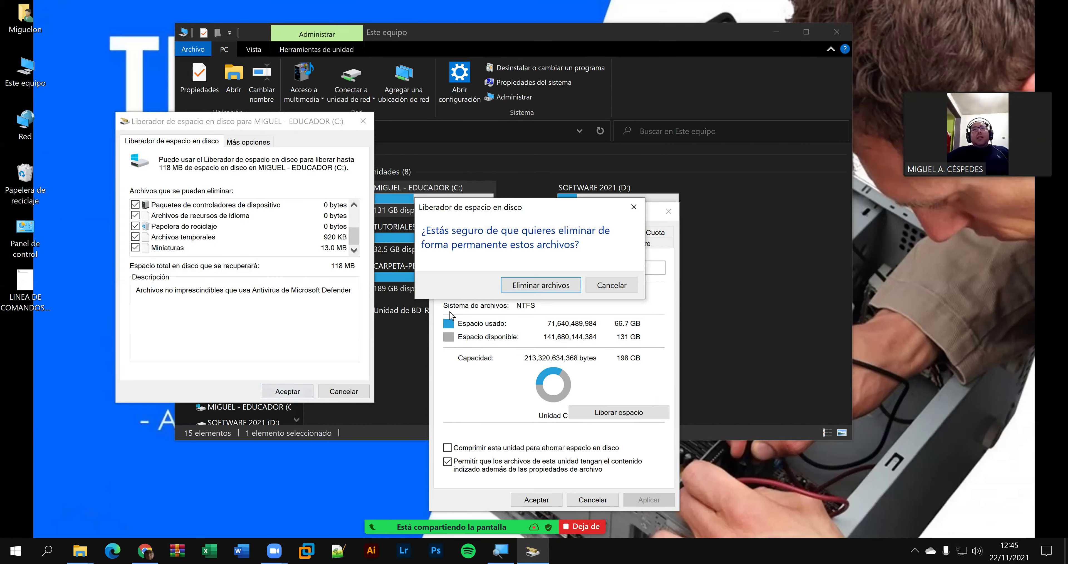
click(514, 289)
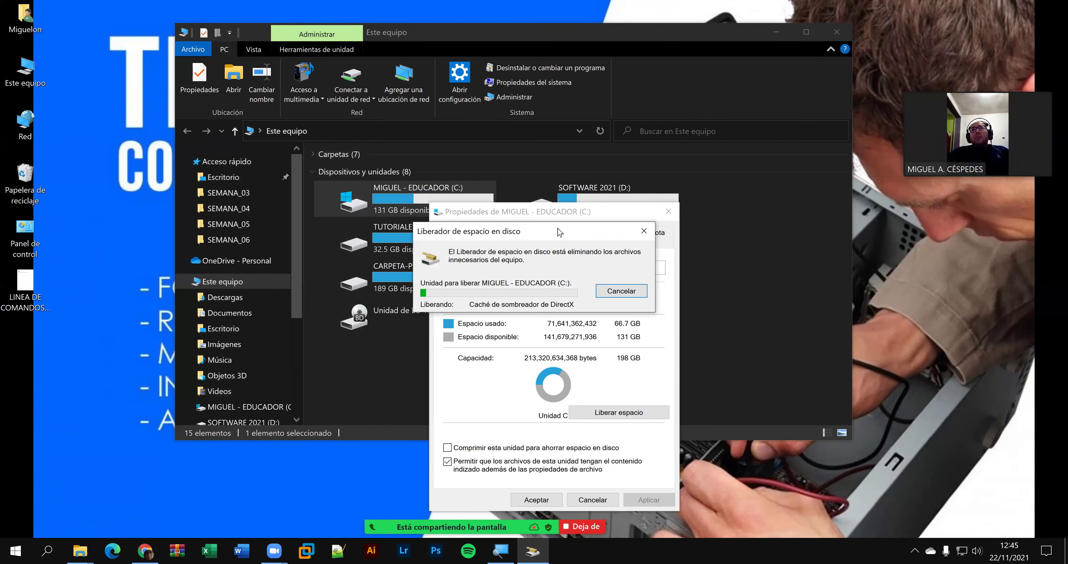
click(837, 32)
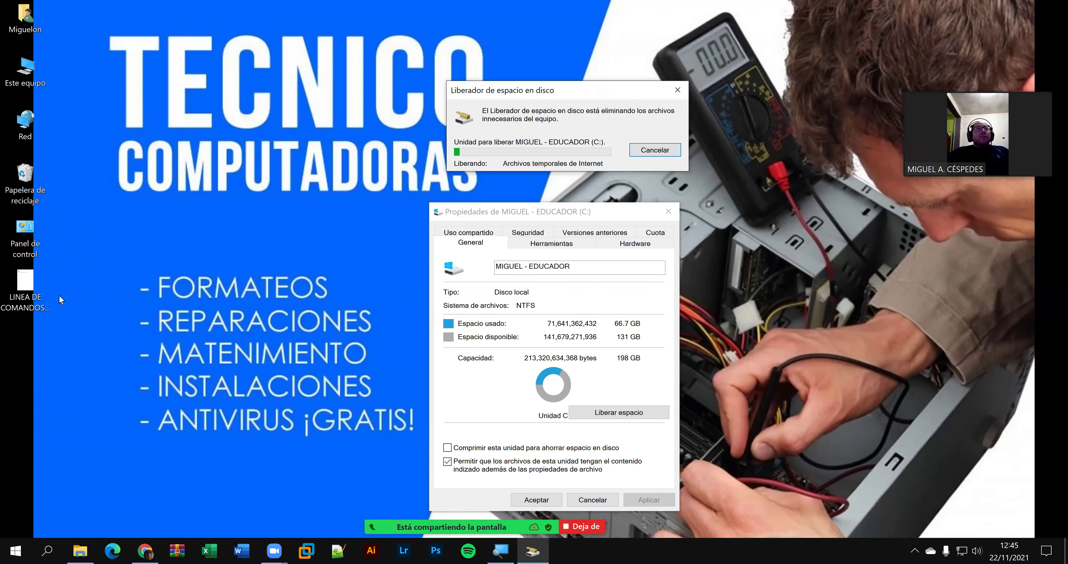
double_click(41, 296)
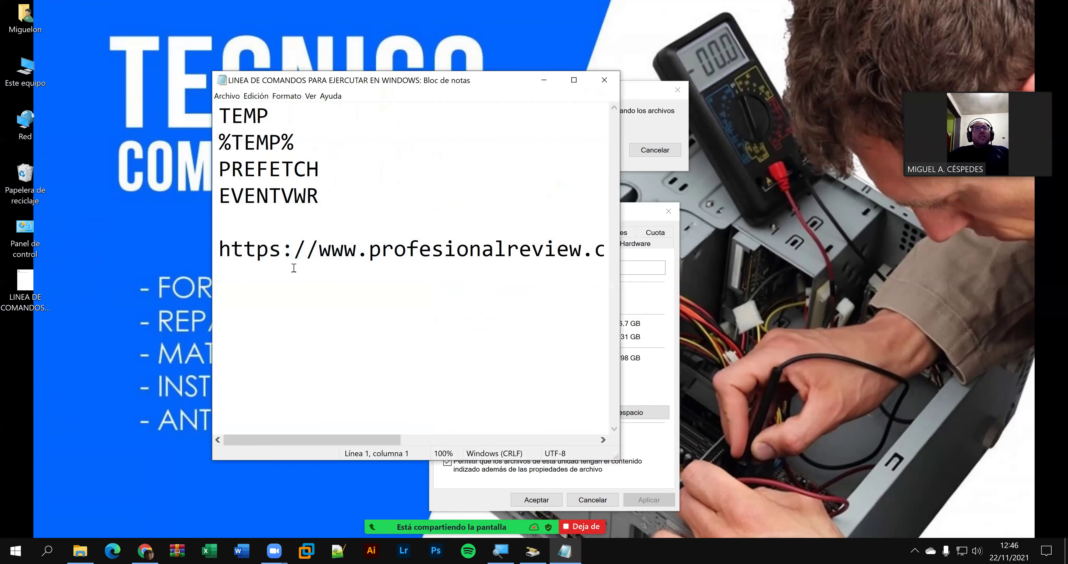
- Move the notes window aside and highlight the TEMP and %TEMP% commands
drag(333, 197, 194, 119)
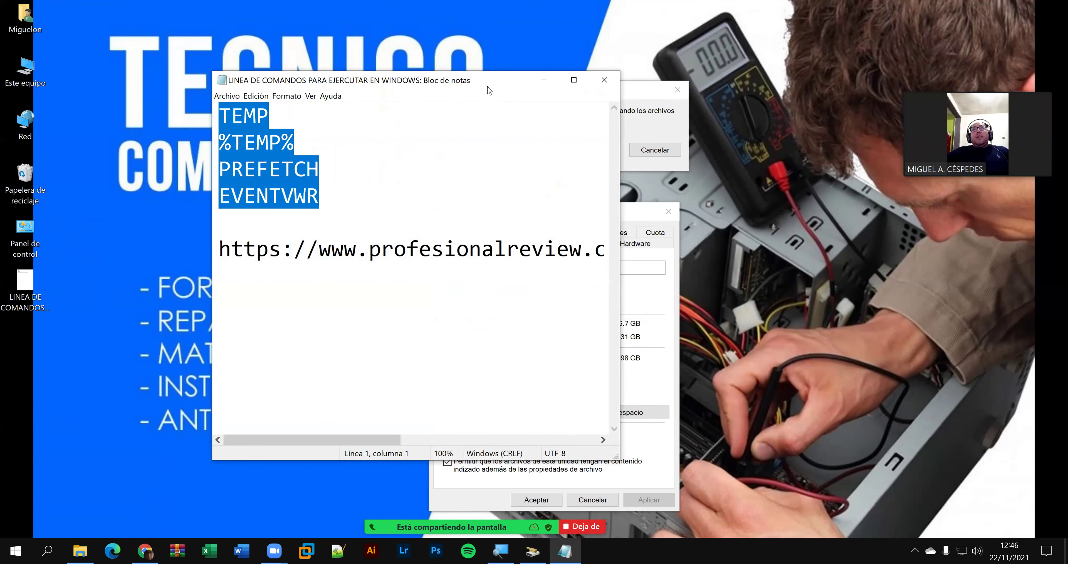
drag(285, 85, 112, 74)
click(148, 118)
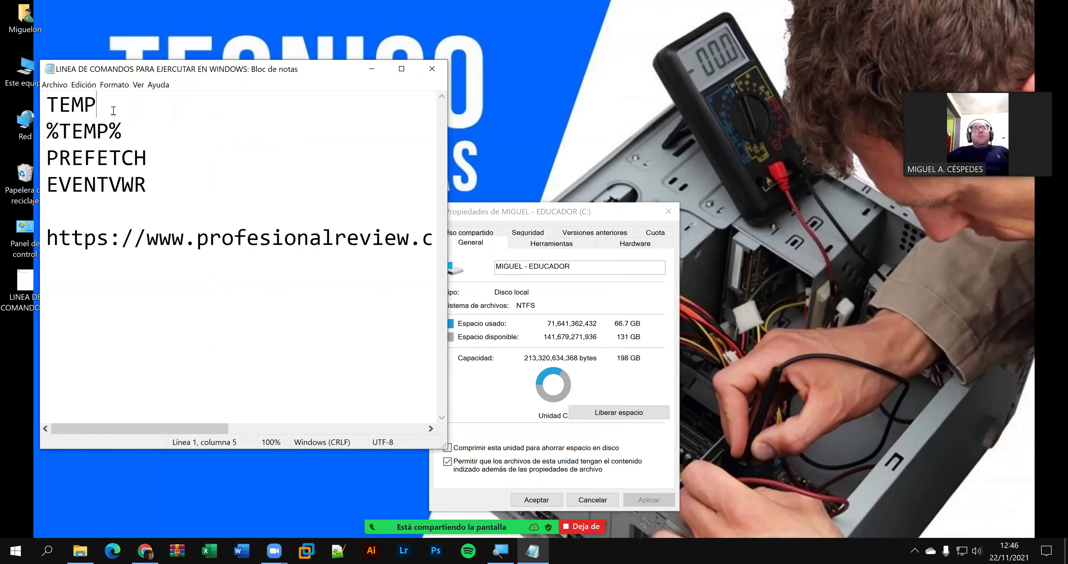
key(shift+Home)
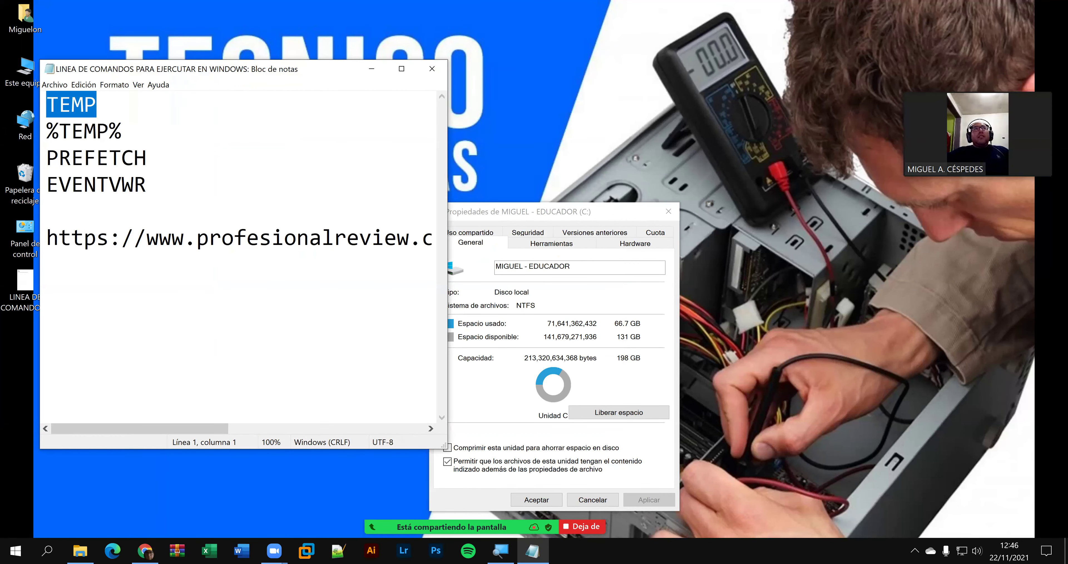
key(Down)
key(End)
- Highlight the PREFETCH and EVENTVWR commands, close Notepad and raise the drive C: properties
key(shift+Home)
key(Down)
key(End)
key(shift+Home)
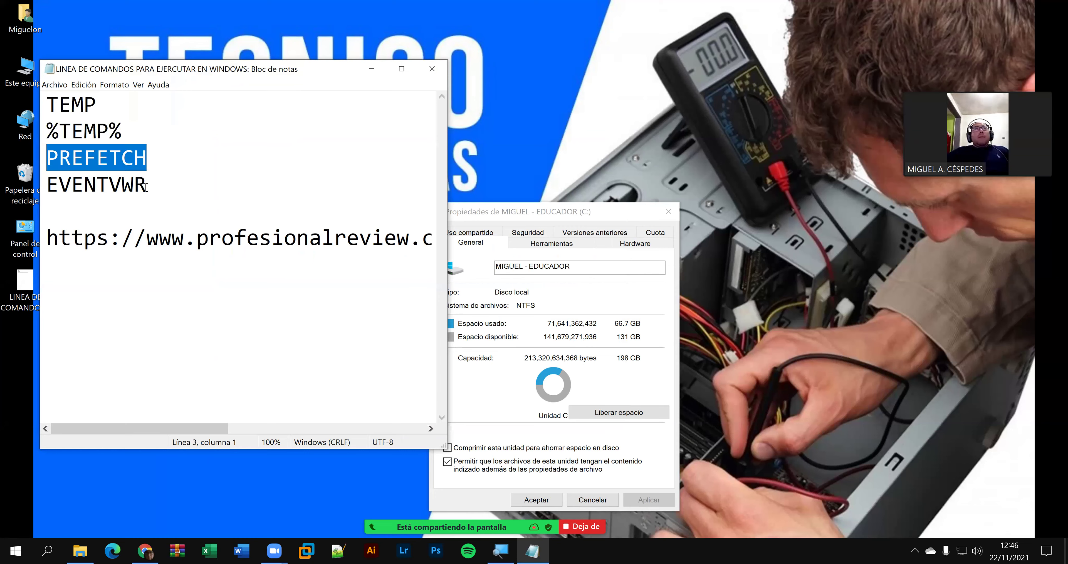
key(Down)
key(End)
key(shift+Home)
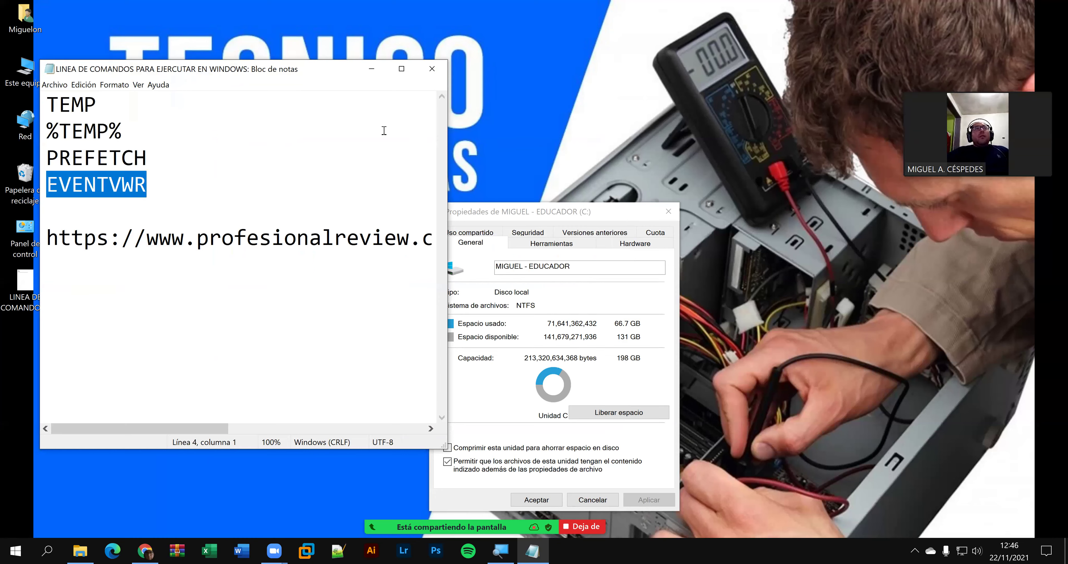
click(437, 69)
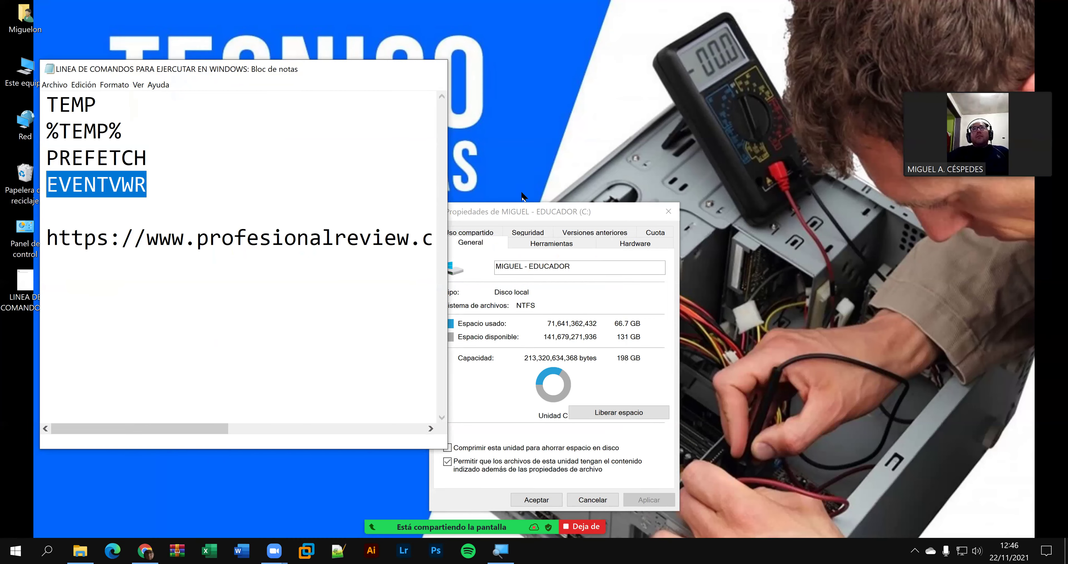
drag(532, 205, 530, 134)
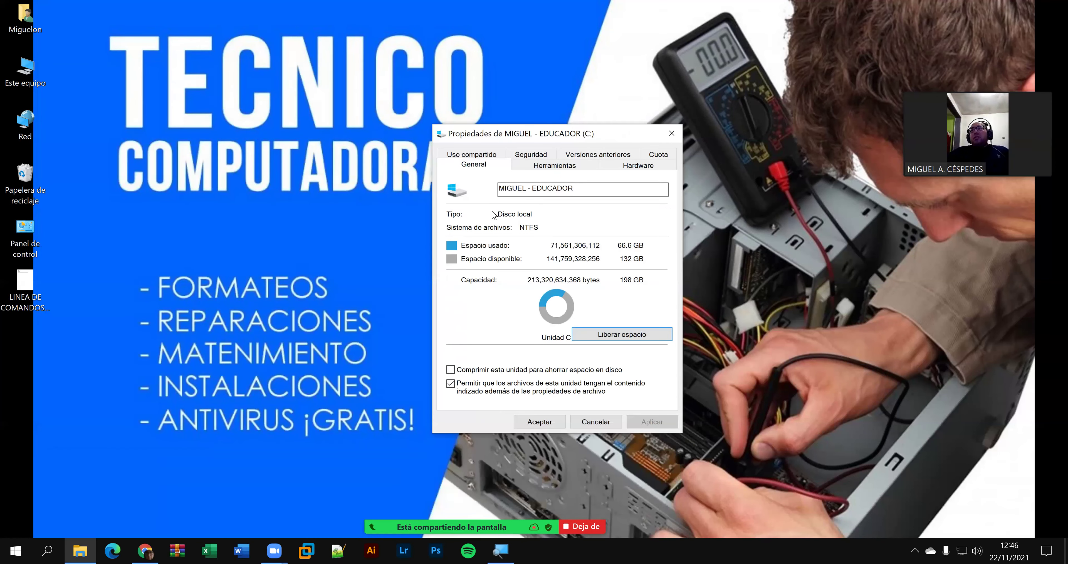
- Run TEMP and %TEMP% from the Run box to open both temporary folders
key(super+r)
text(%temp%)
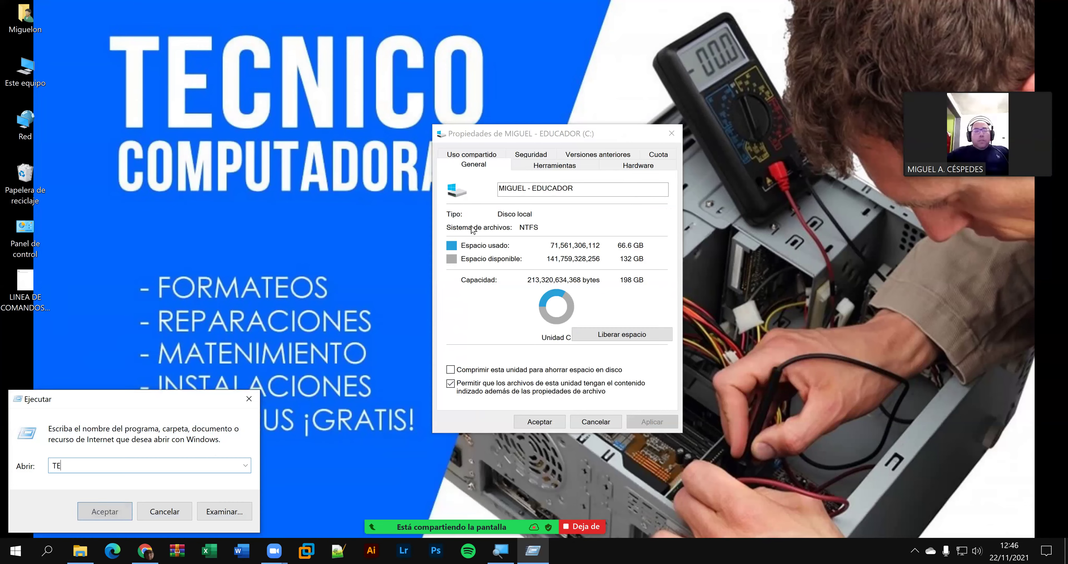
key(Return)
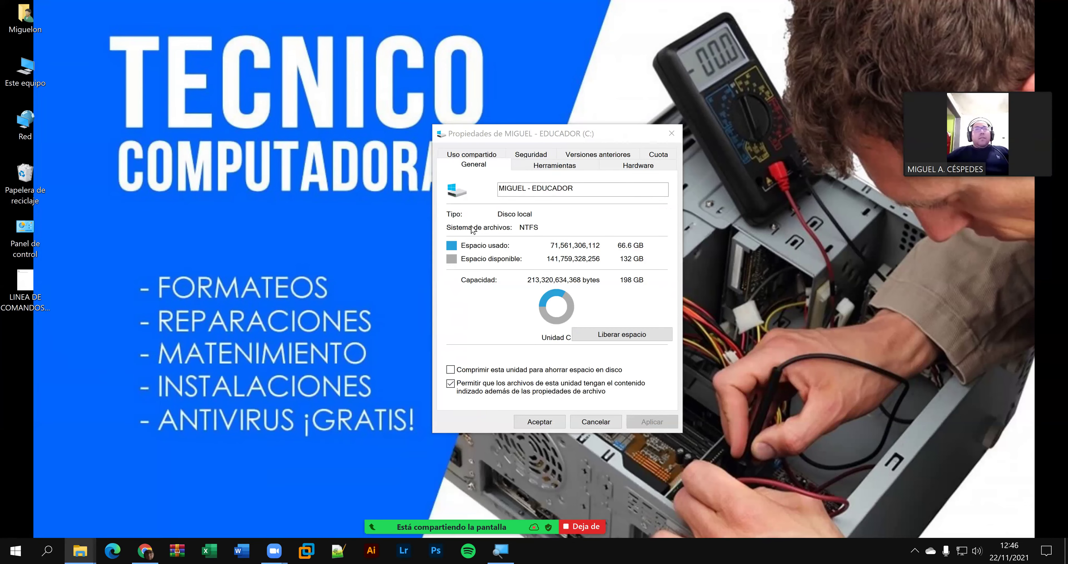
key(super+r)
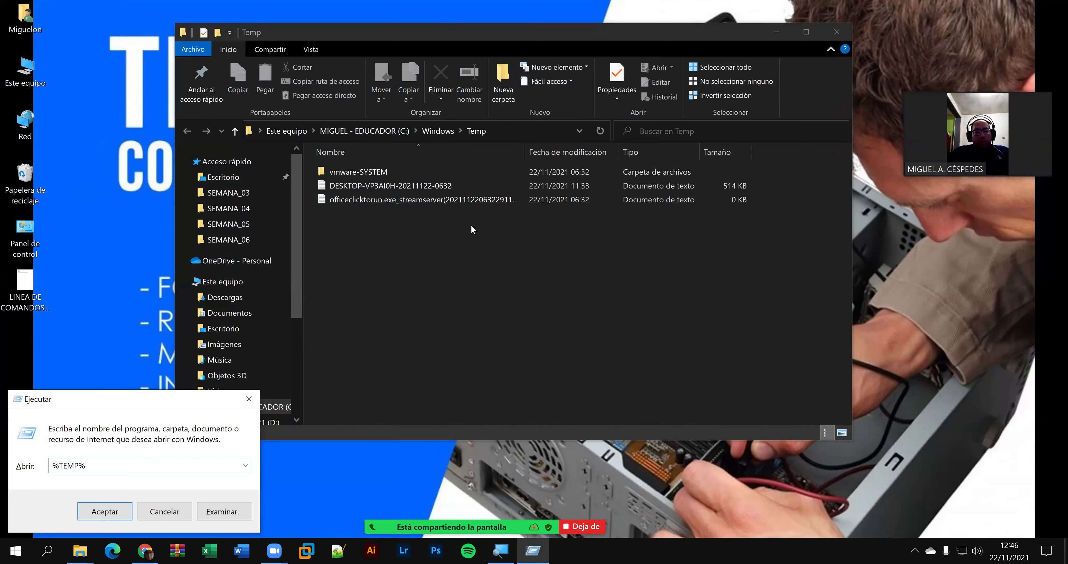
key(Return)
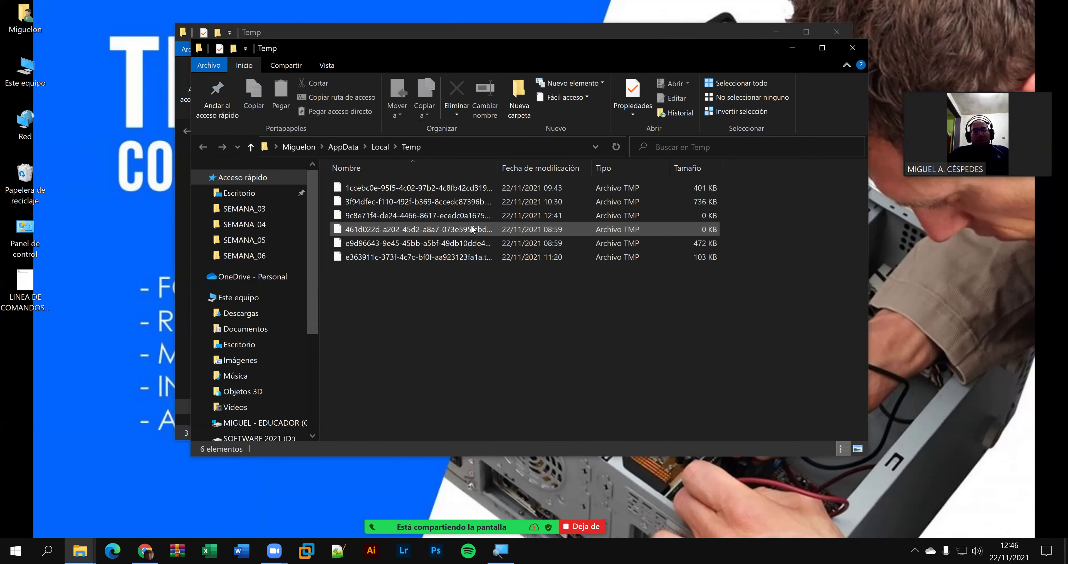
key(super+r)
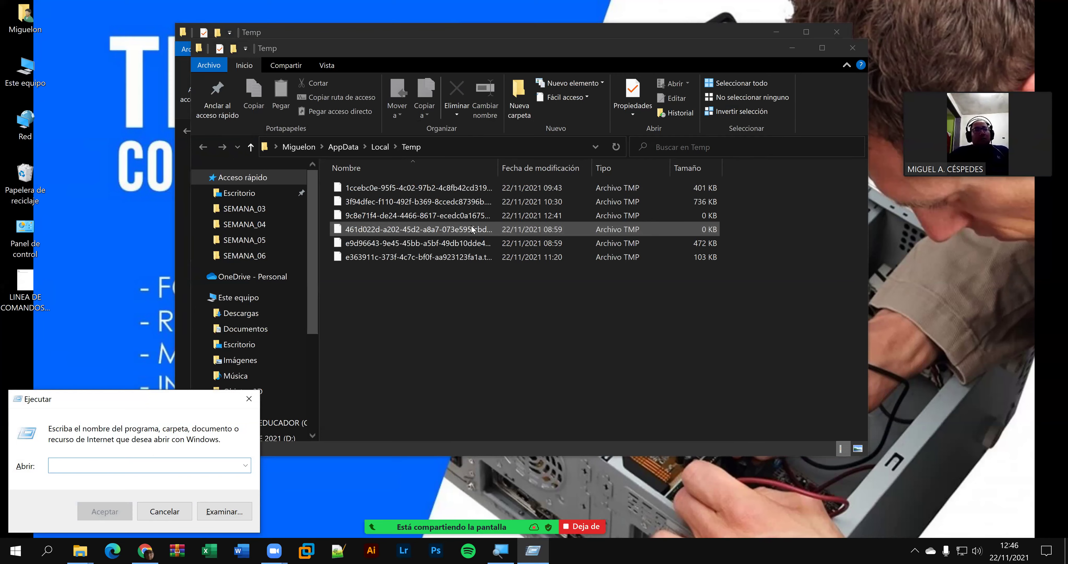
- Open the prefetch folder by running PREFETCH, after correcting the misspelled PREFETECH
text(PREFETE)
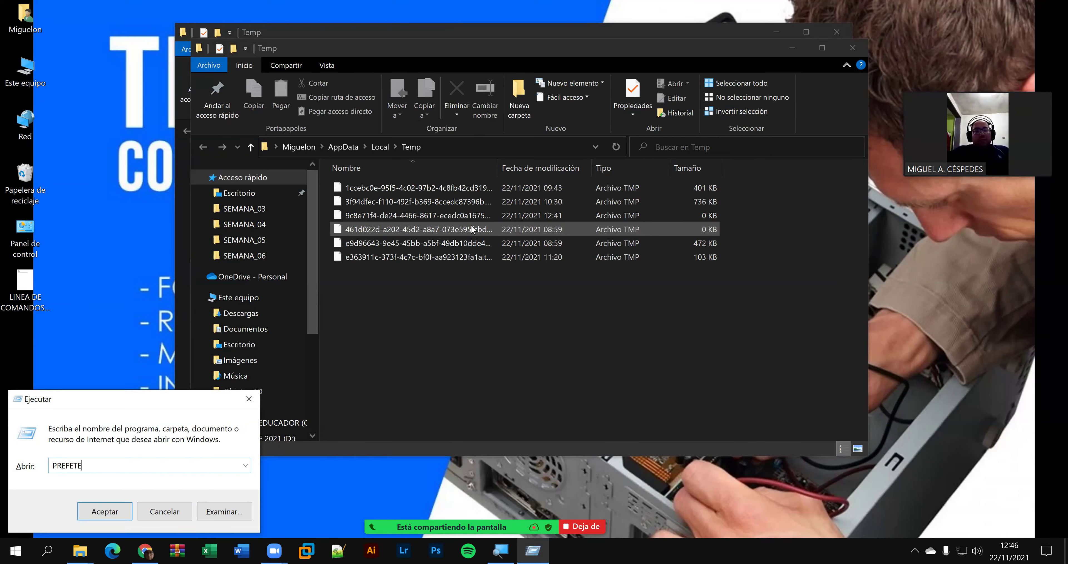
text(CH)
key(Return)
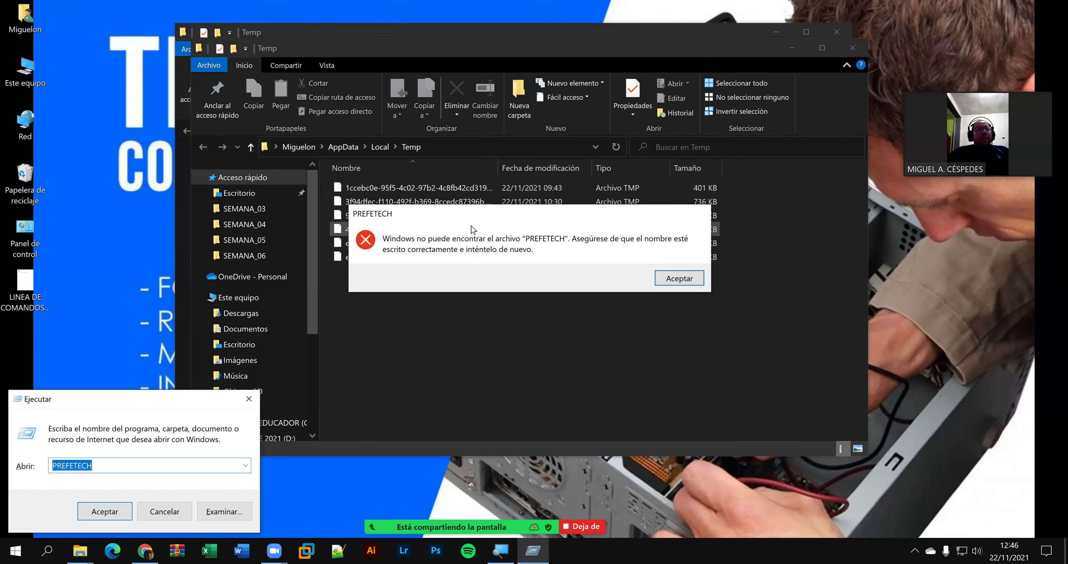
key(Return)
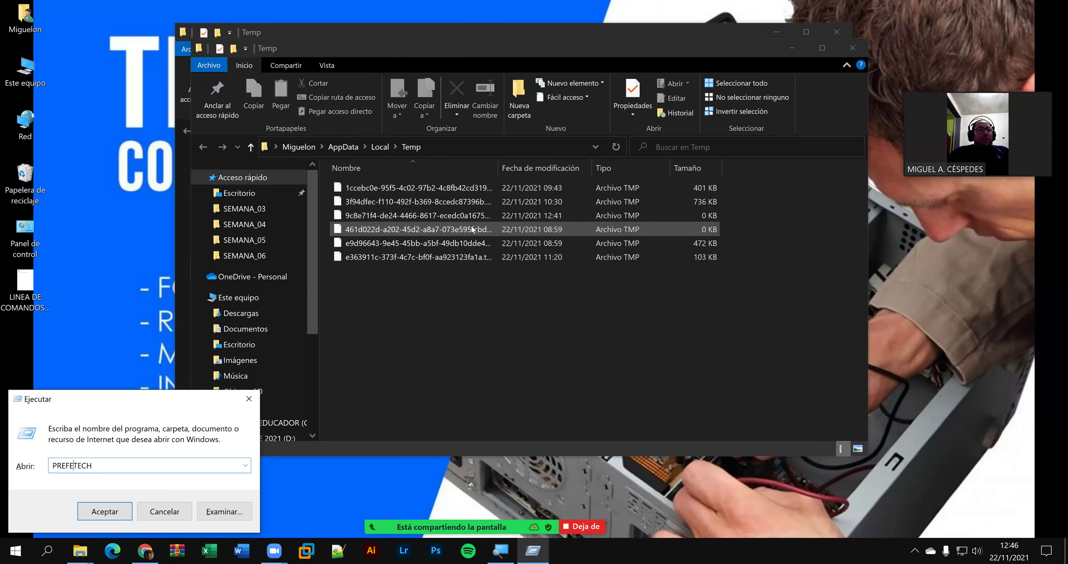
key(Delete)
key(Return)
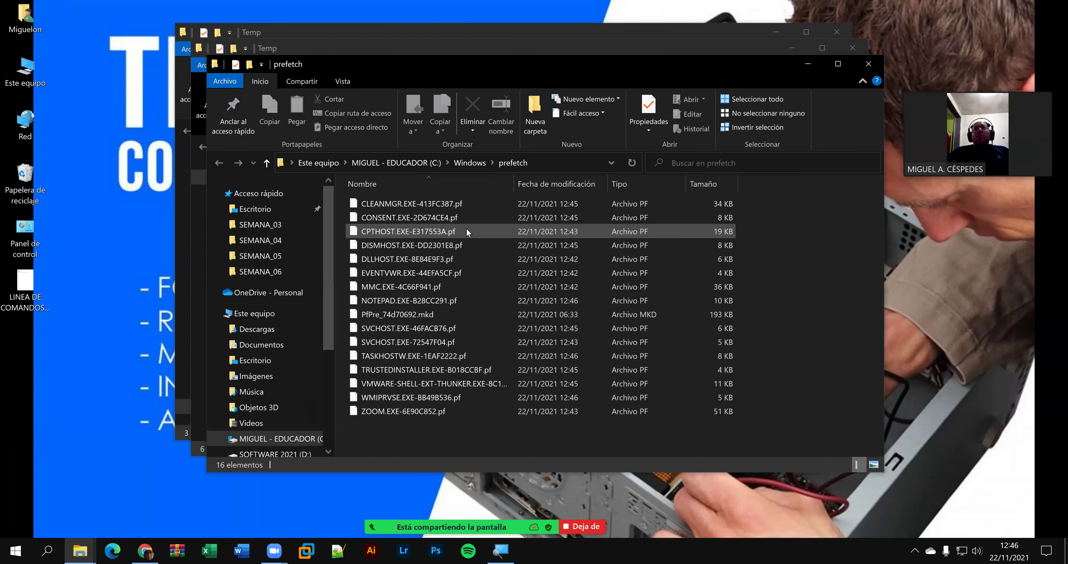
- Delete all prefetch files, skipping the in-use one, then select EVENTVWR in the reopened notes
key(ctrl+a)
key(Delete)
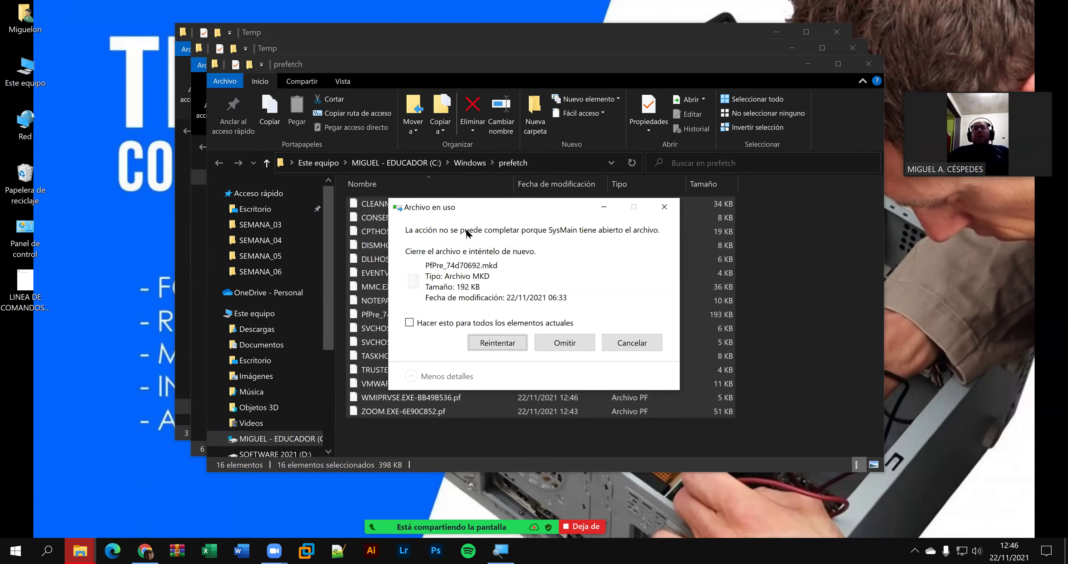
click(565, 338)
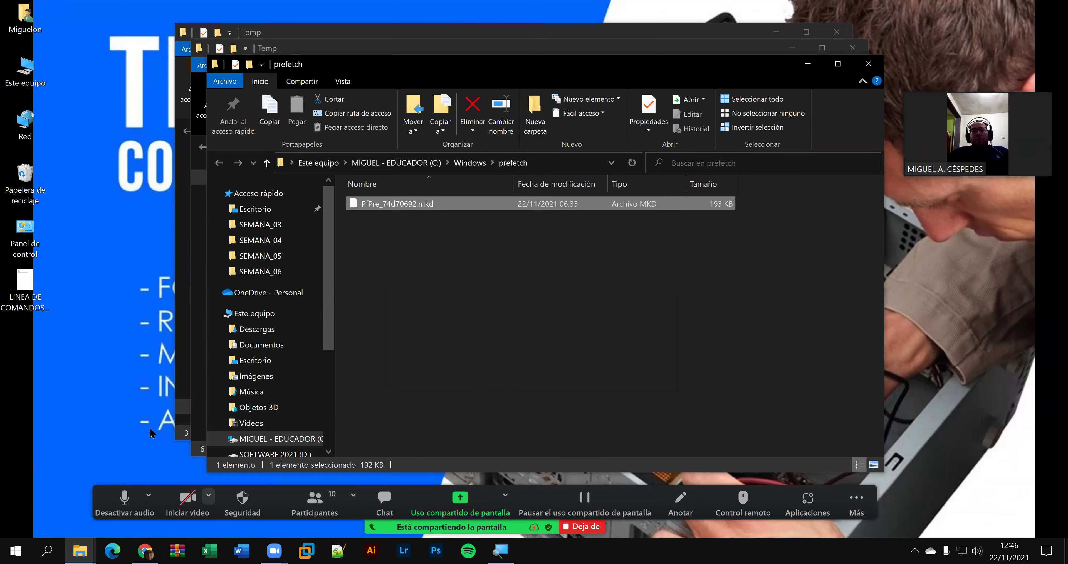
double_click(37, 284)
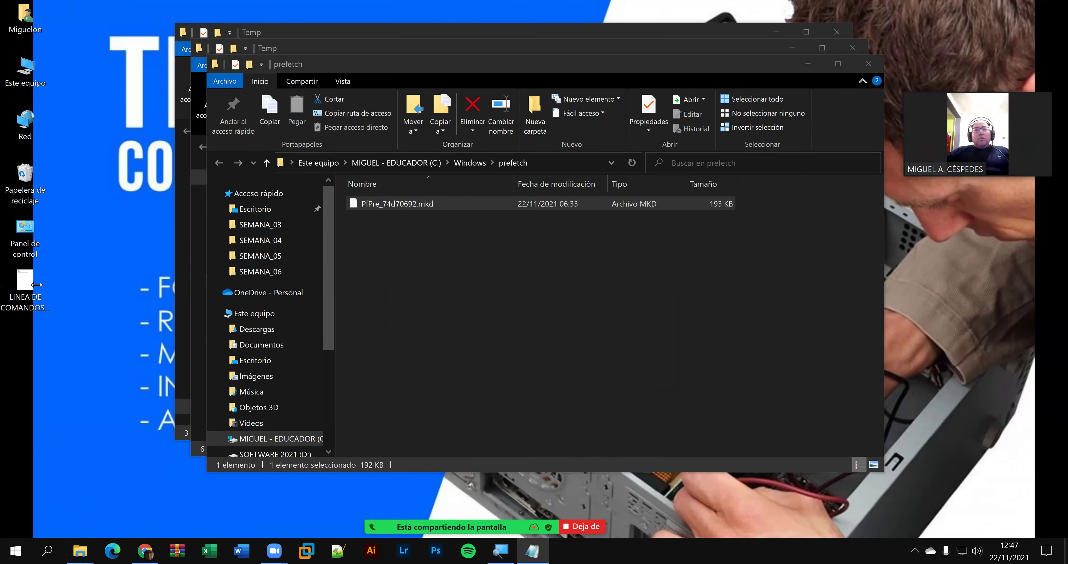
drag(182, 184, 2, 194)
key(ctrl+c)
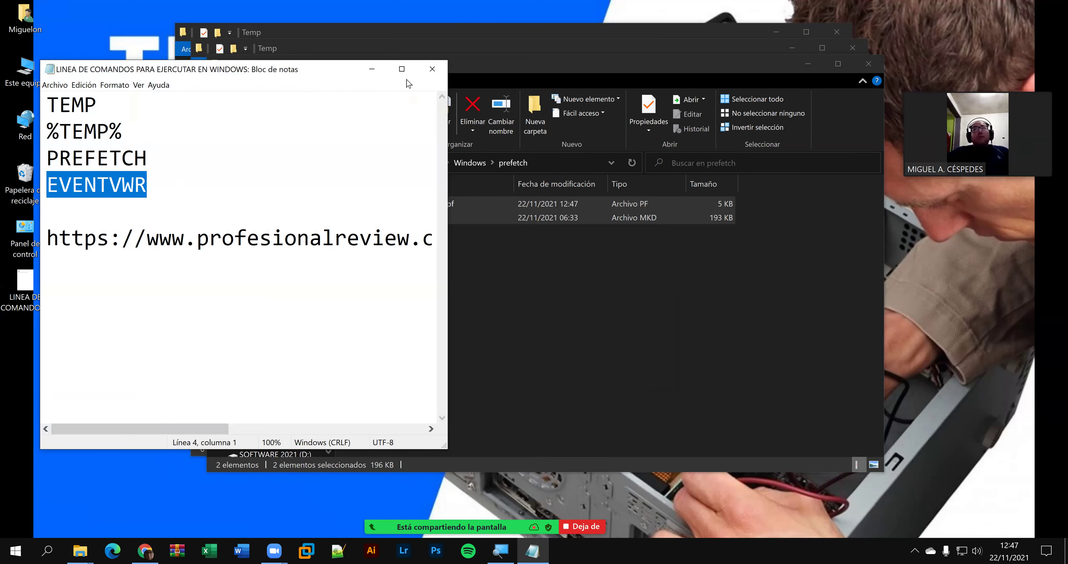
- Close Notepad and launch Event Viewer by pasting EVENTVWR into Run
click(432, 69)
key(super+r)
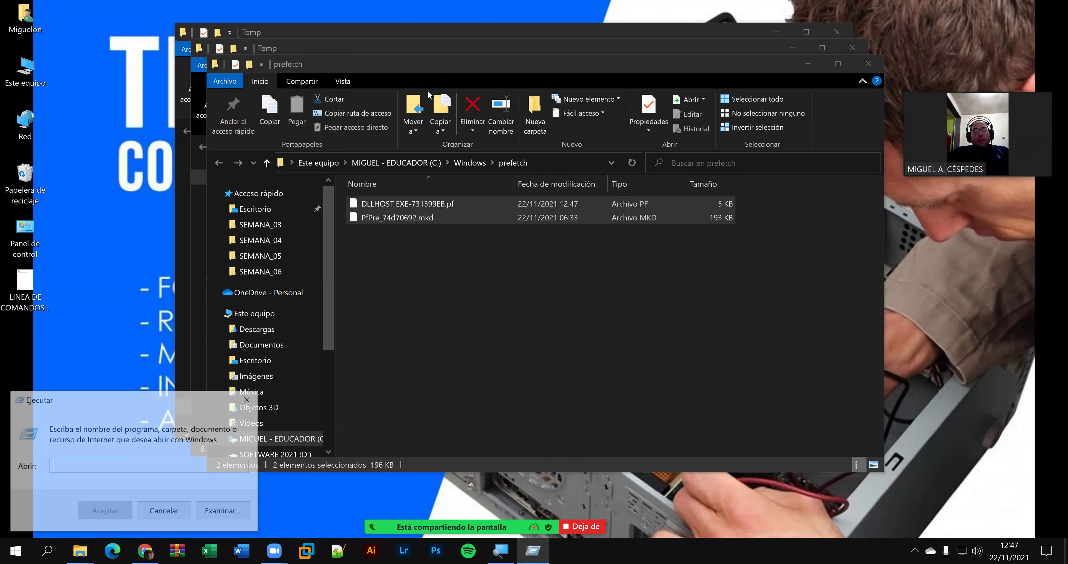
key(ctrl+v)
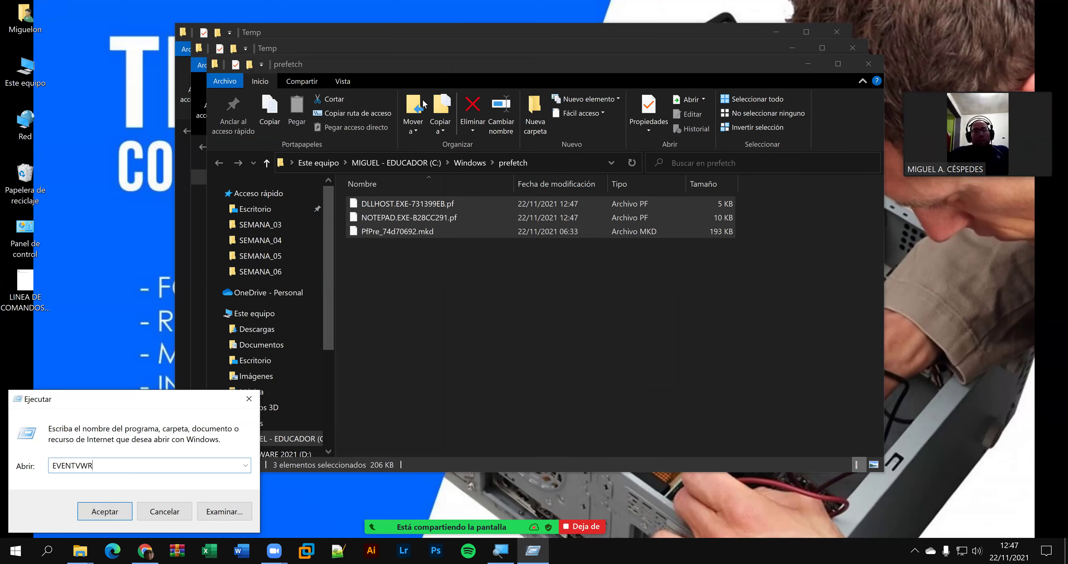
key(Return)
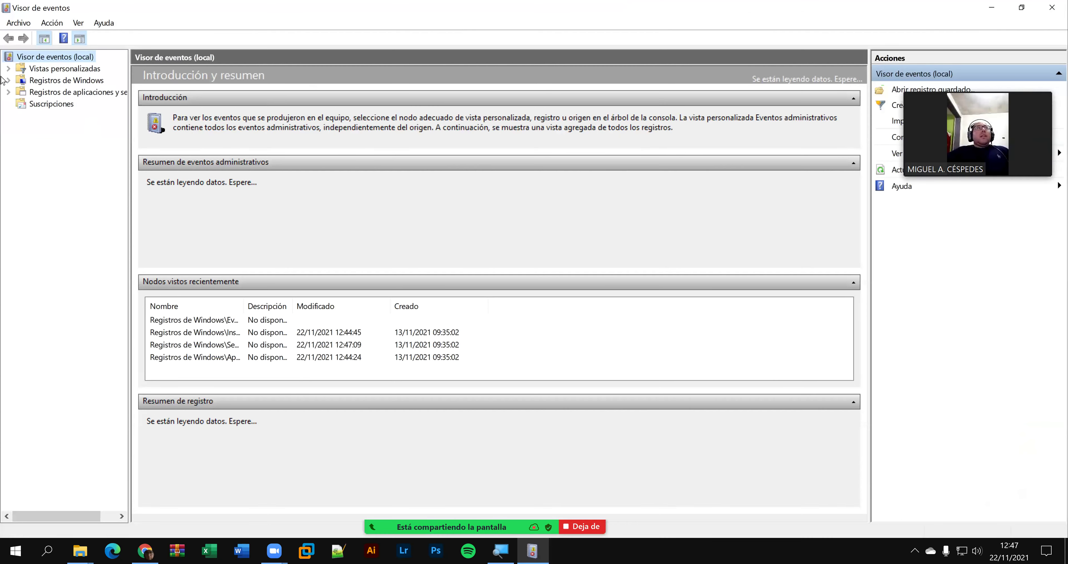
- Clear the Seguridad log under Registros de Windows, then close Event Viewer
click(8, 80)
click(46, 106)
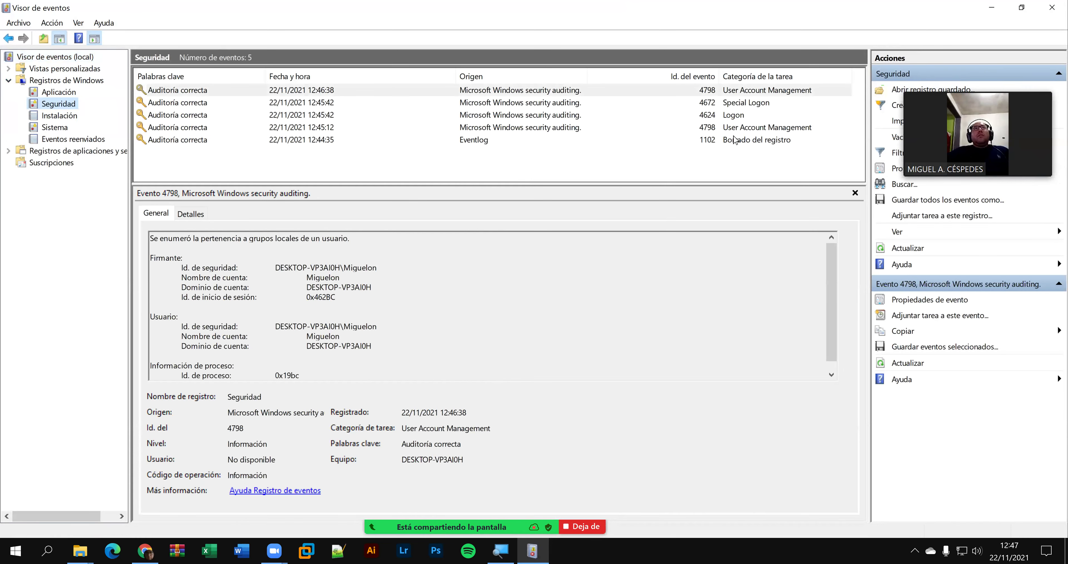
right_click(49, 106)
key(Return)
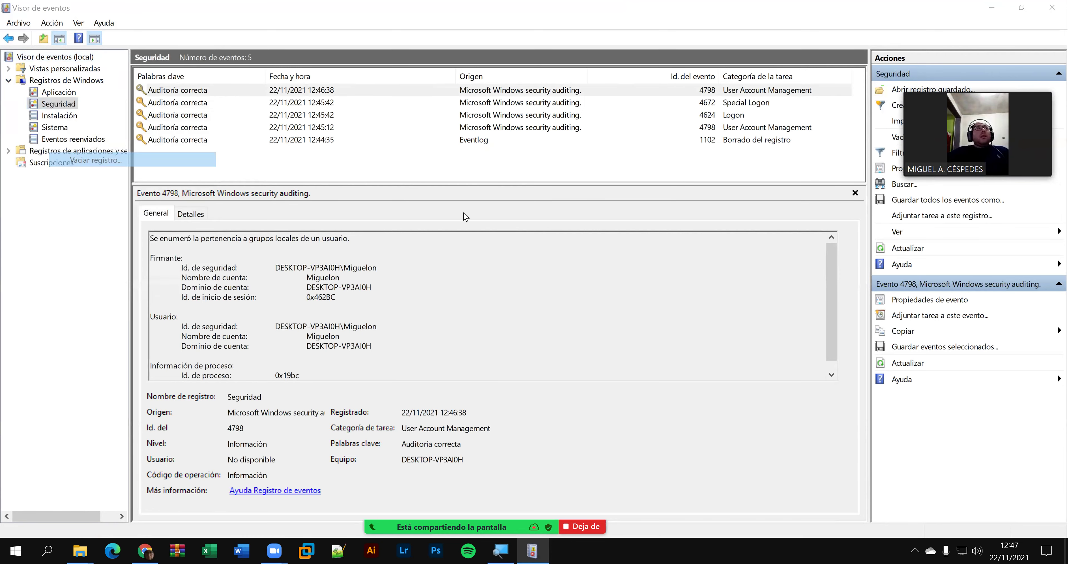
click(229, 92)
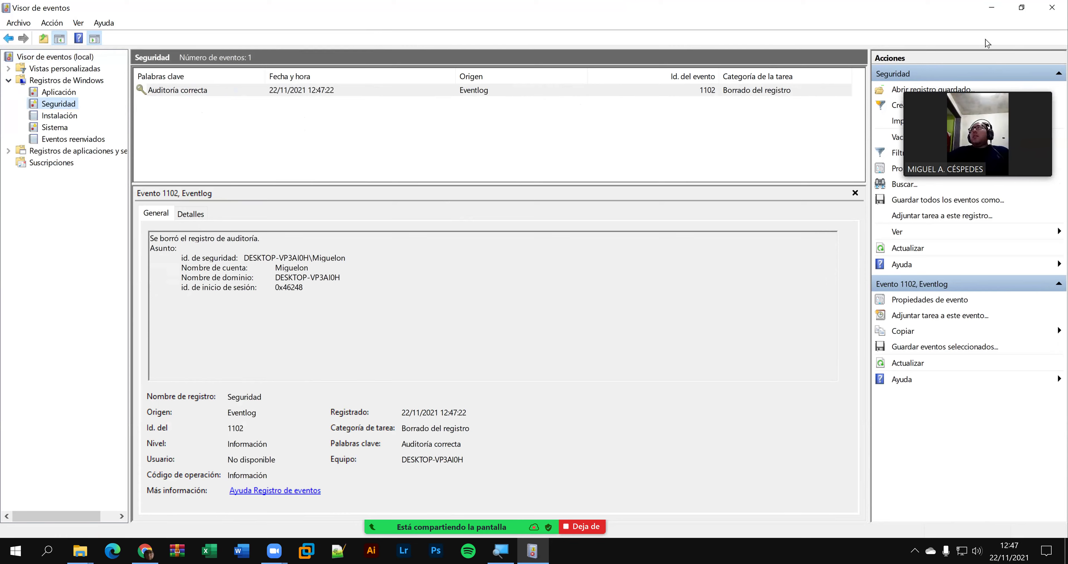
click(1053, 6)
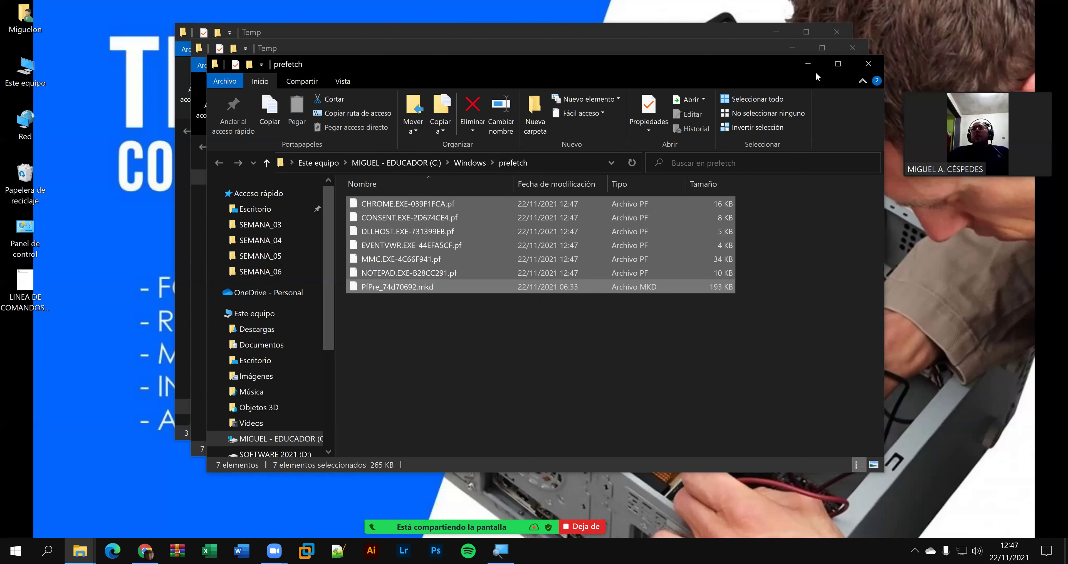
- Close the prefetch, Temp and C: properties windows, refresh the desktop, and reopen the command list
click(869, 63)
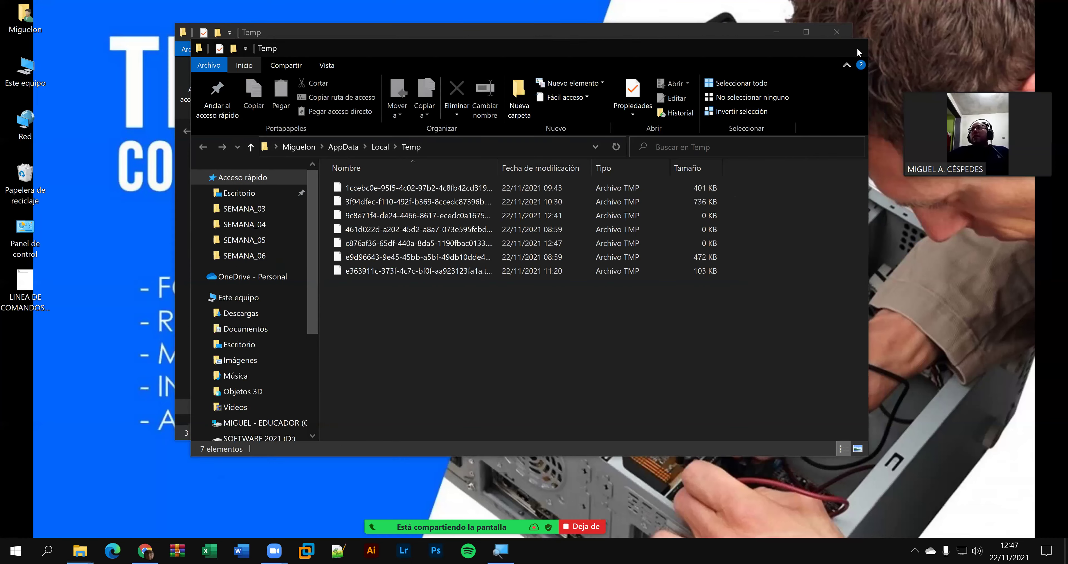
click(855, 45)
click(837, 32)
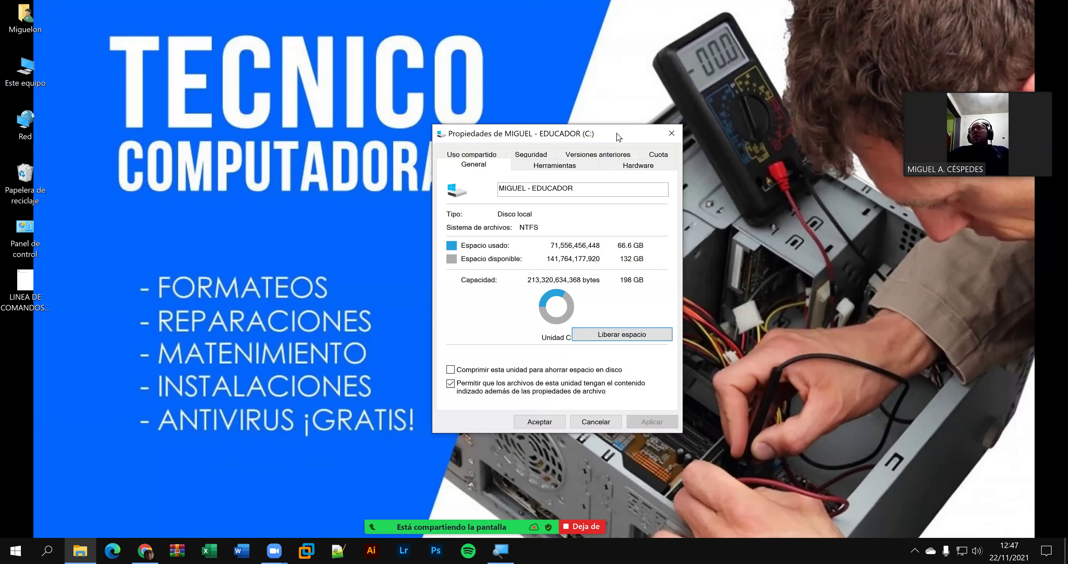
click(540, 421)
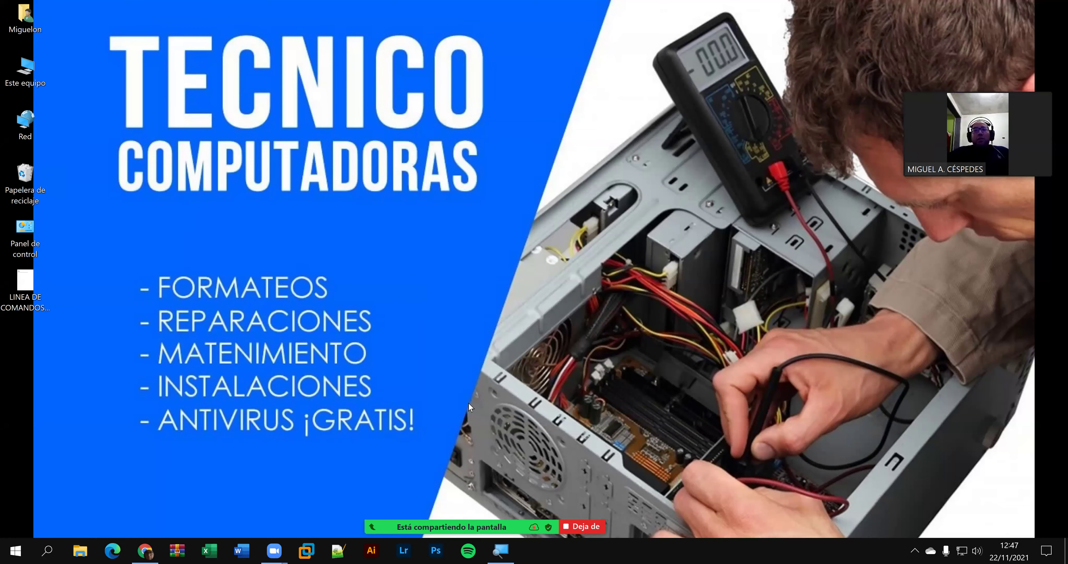
right_click(265, 252)
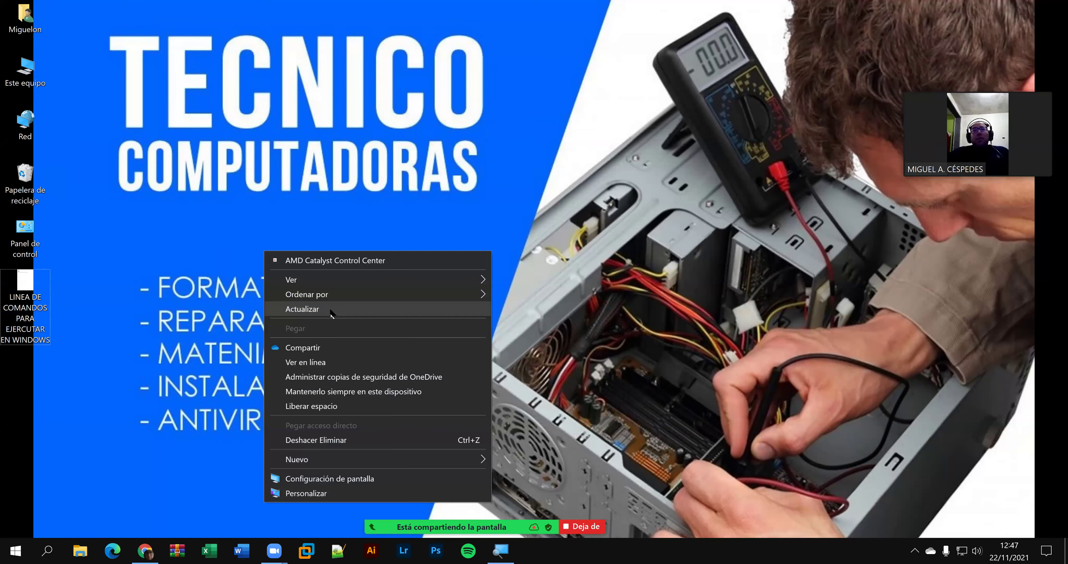
click(330, 309)
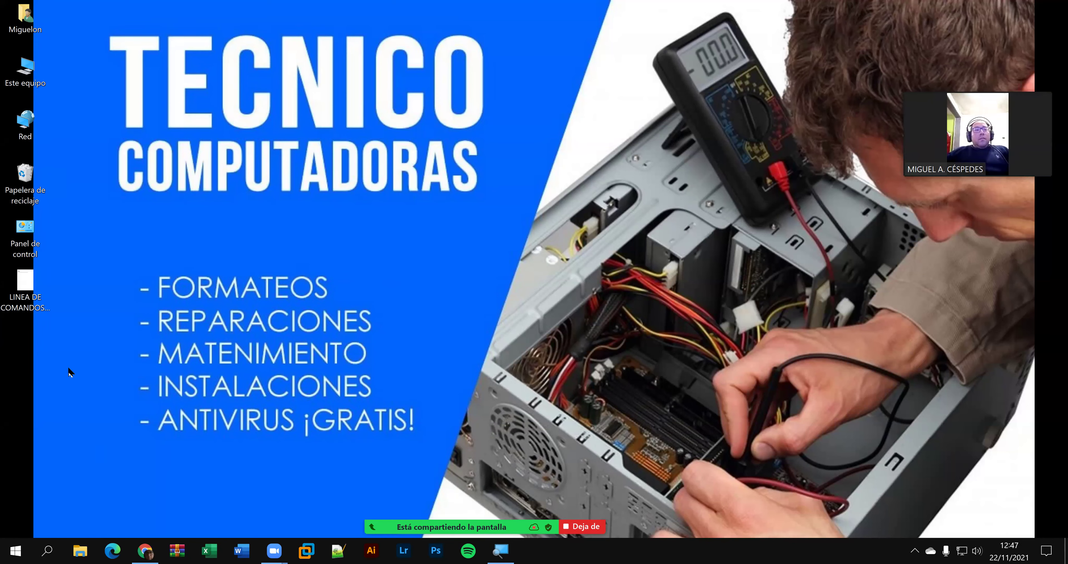
double_click(35, 308)
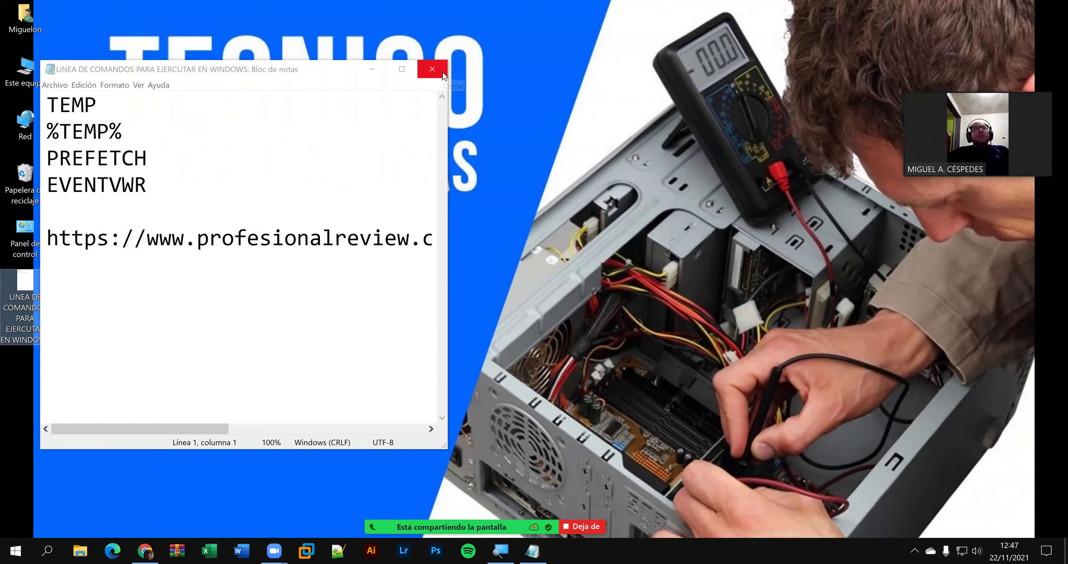
- Add the line 'LIBERAR ESPACIP DEL DISCO' below EVENTVWR
click(170, 187)
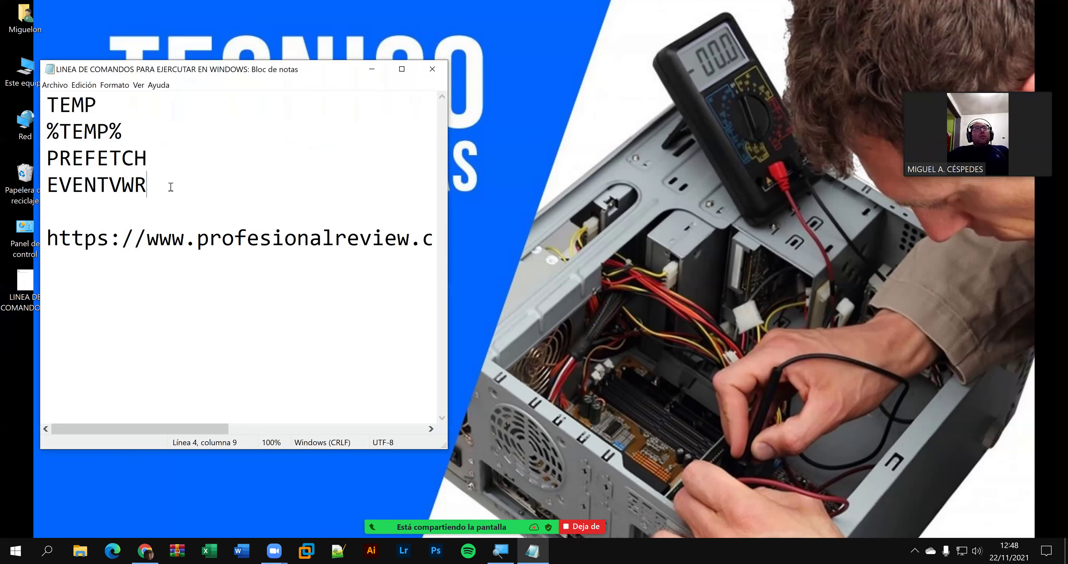
key(Return)
text(LIMP)
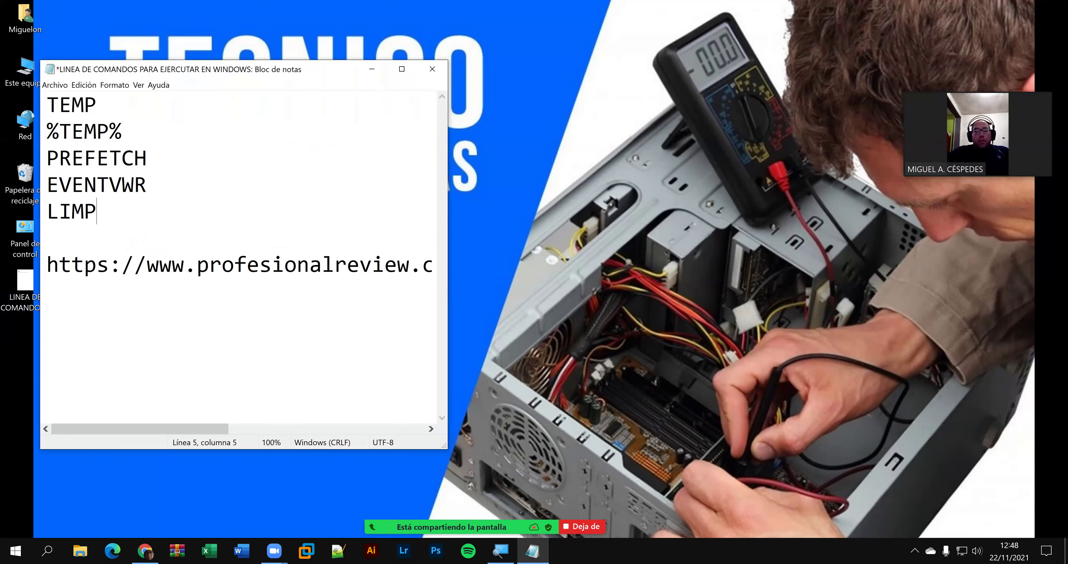
key(BackSpace)
key(BackSpace)
text(BEREAR)
key(BackSpace)
key(BackSpace)
key(BackSpace)
key(BackSpace)
text(AR ESPACION DE)
key(BackSpace)
key(BackSpace)
key(BackSpace)
key(BackSpace)
key(BackSpace)
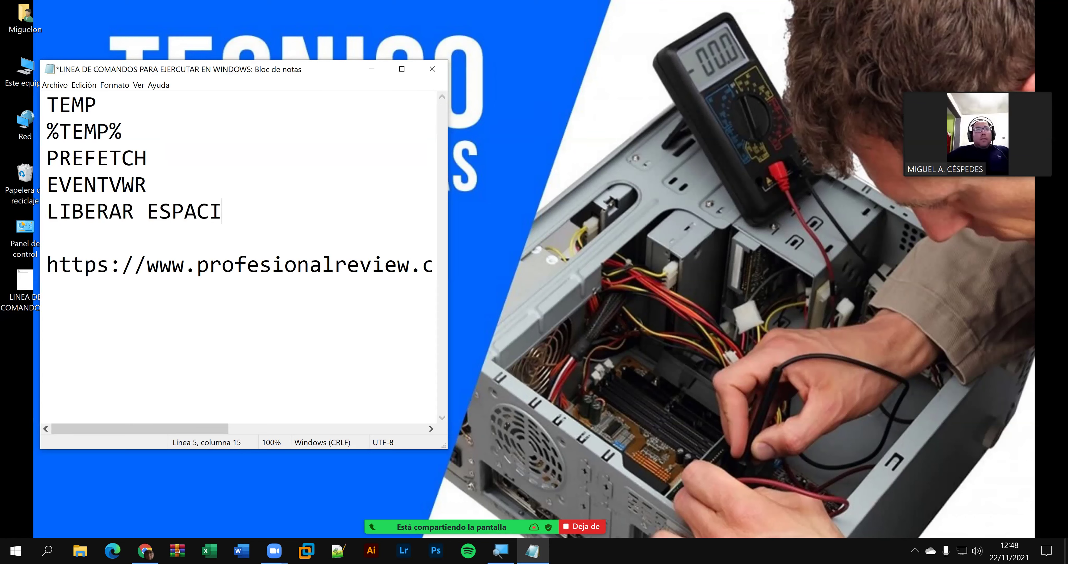
text(P DE)
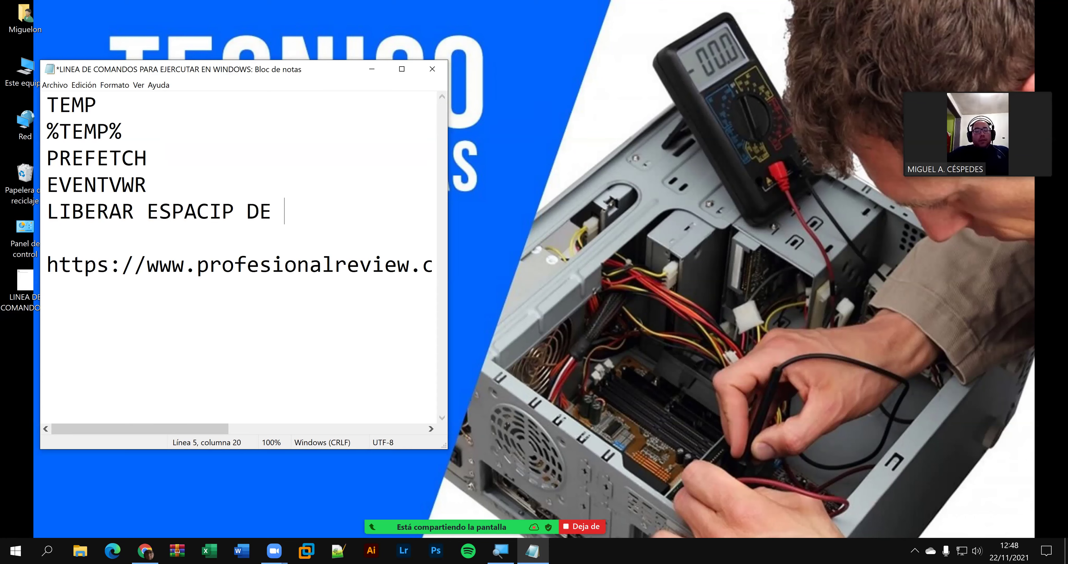
key(BackSpace)
text(L DISO)
key(BackSpace)
text(CO)
- Add a further line 'CAPTURA DE DRIVERS.' beneath it
key(Return)
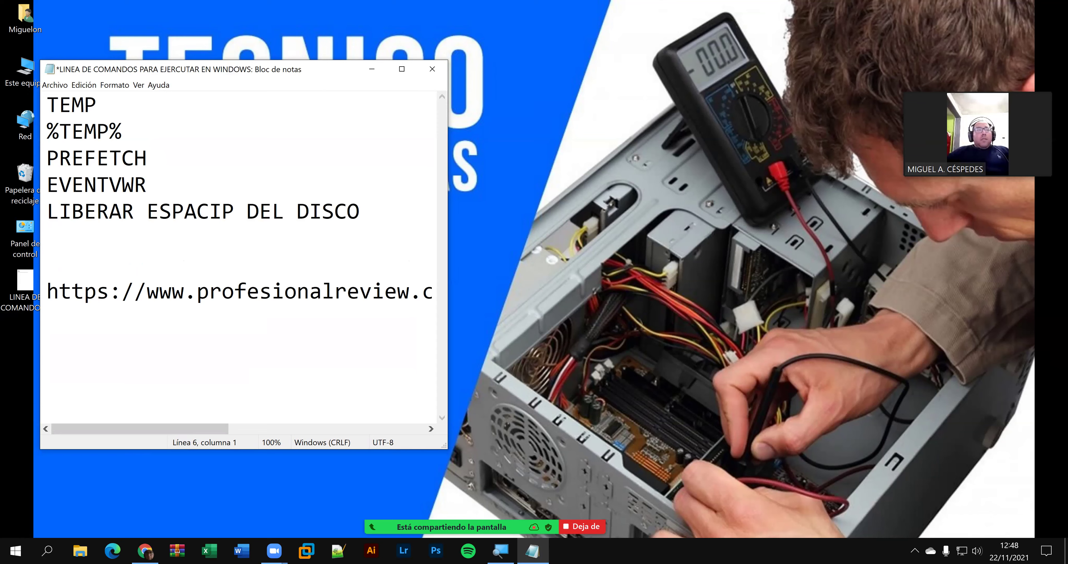
text(CAPTIR)
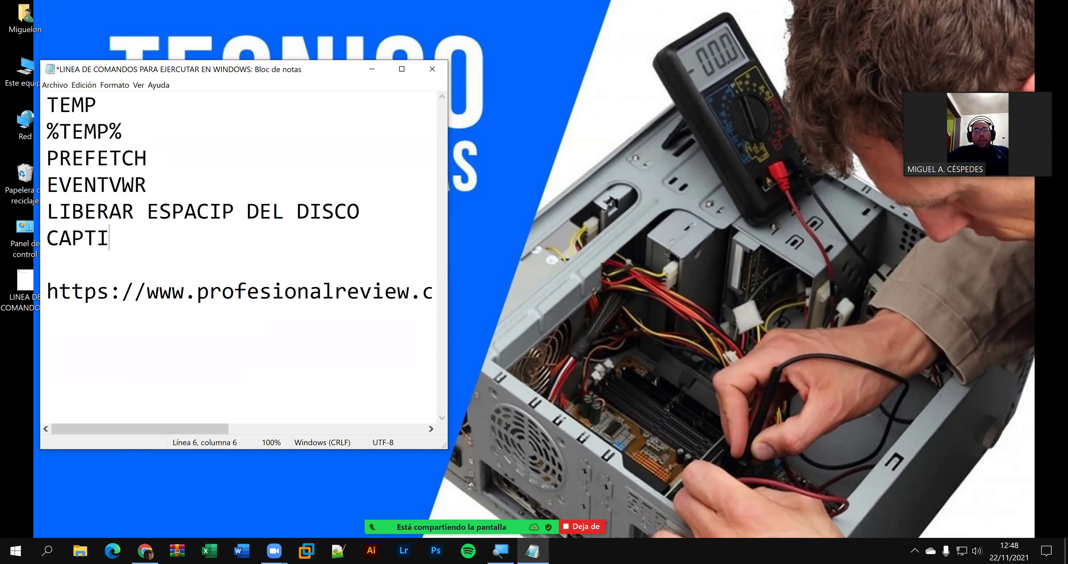
key(BackSpace)
key(BackSpace)
text(URA DE DRIVER)
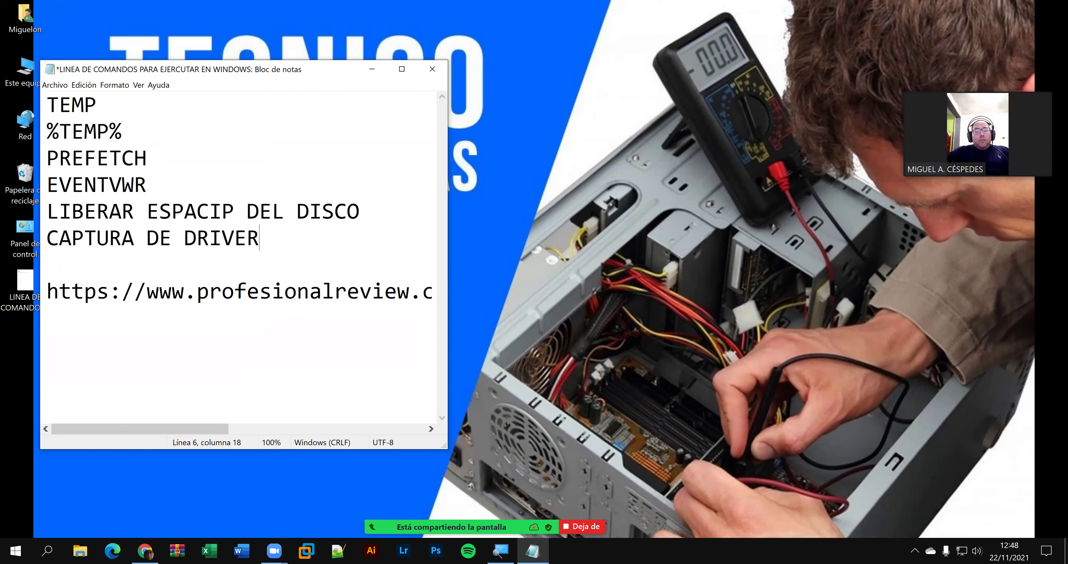
text(S.)
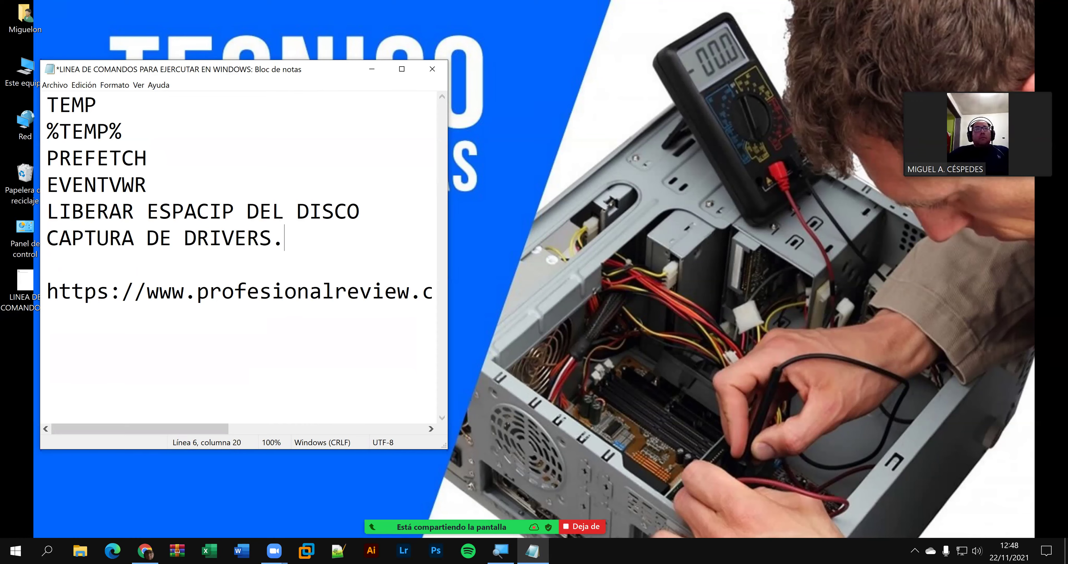